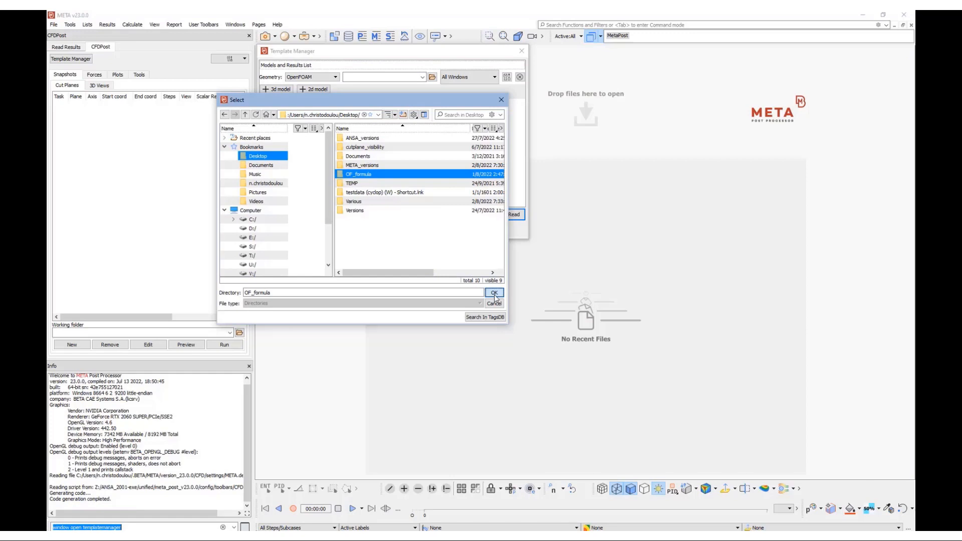
# - Read the OpenFOAM geometry from the OF_formula folder
pyautogui.click(494, 293)
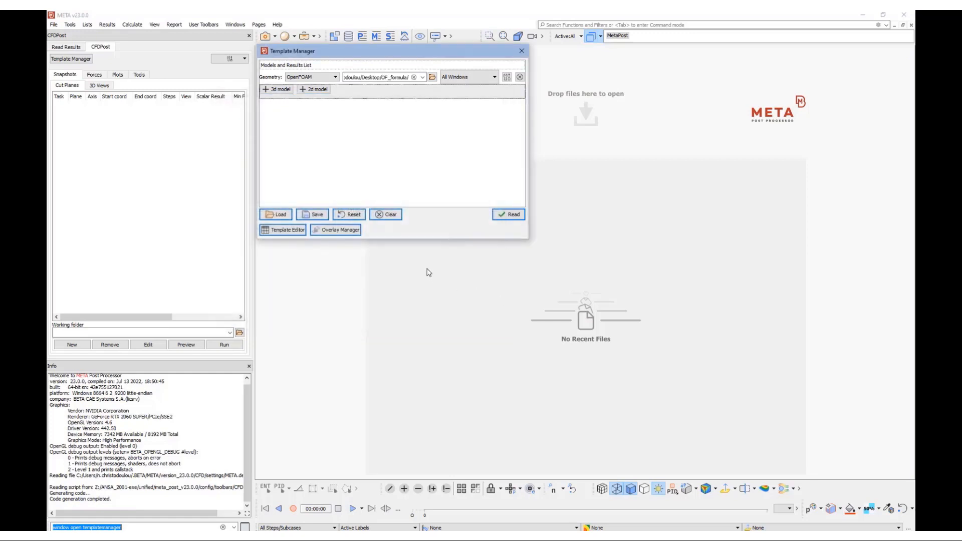
pyautogui.click(509, 217)
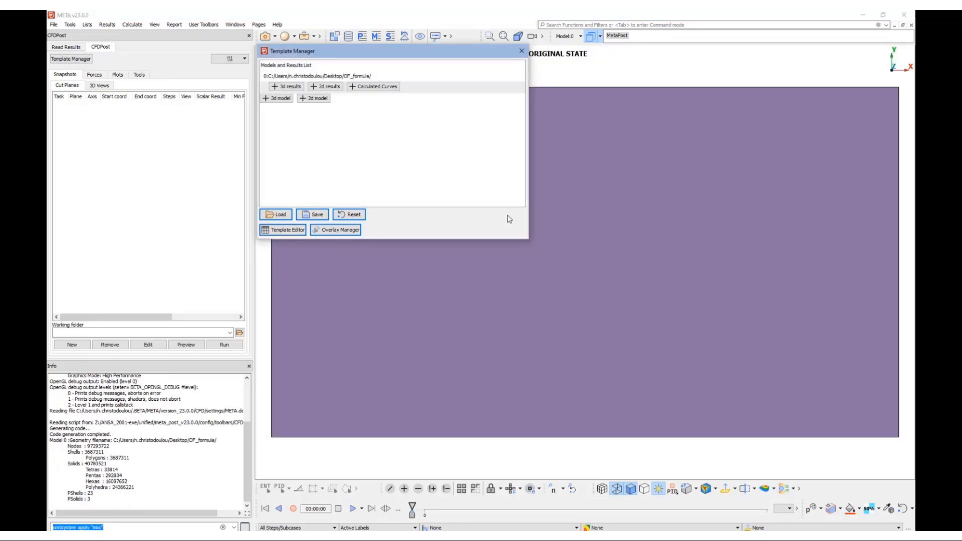
# - Add an OpenFOAM 3D results entry for the model and set its scalar to p
pyautogui.click(287, 86)
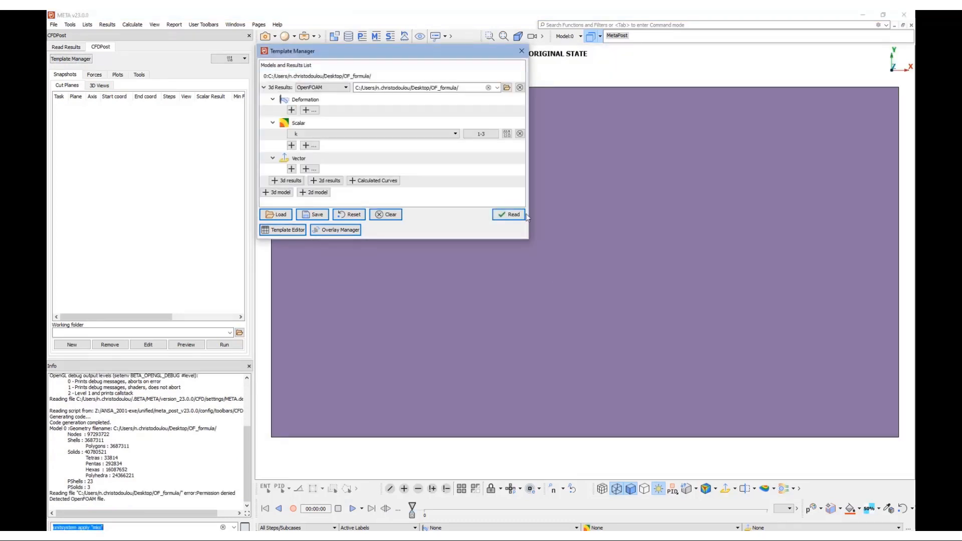
pyautogui.click(333, 134)
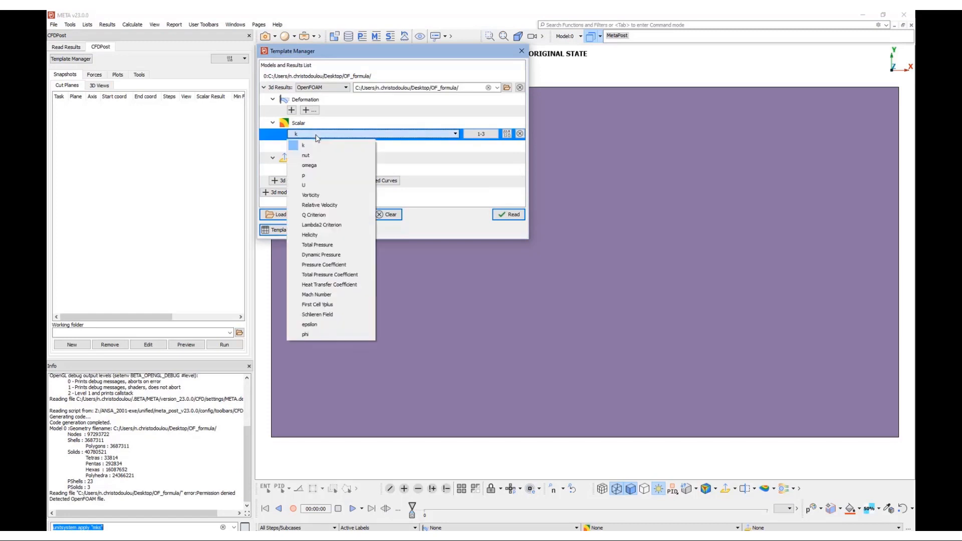
pyautogui.click(306, 176)
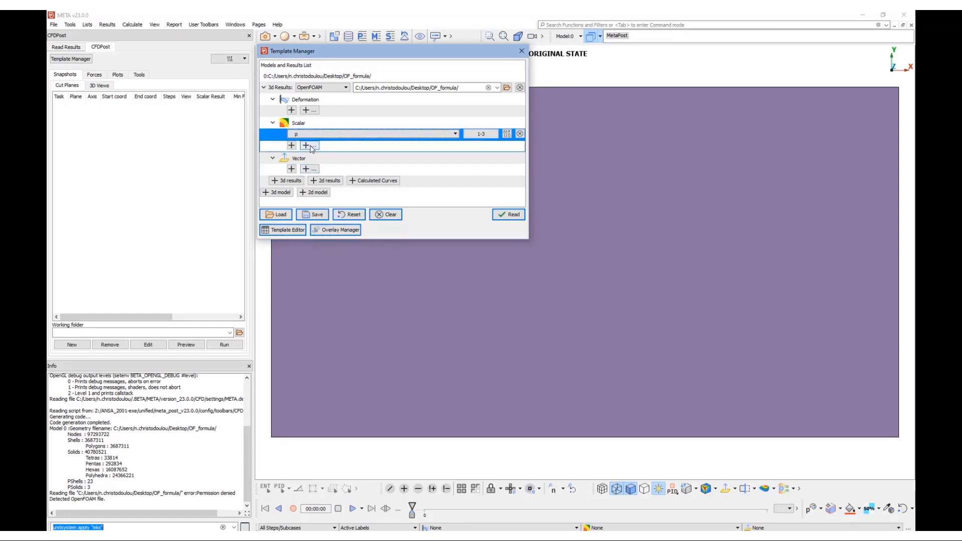
# - Add scalar results for U, Lambda2 Criterion, Total Pressure, Pressure Coefficient and Total Pressure Coefficient
pyautogui.click(308, 146)
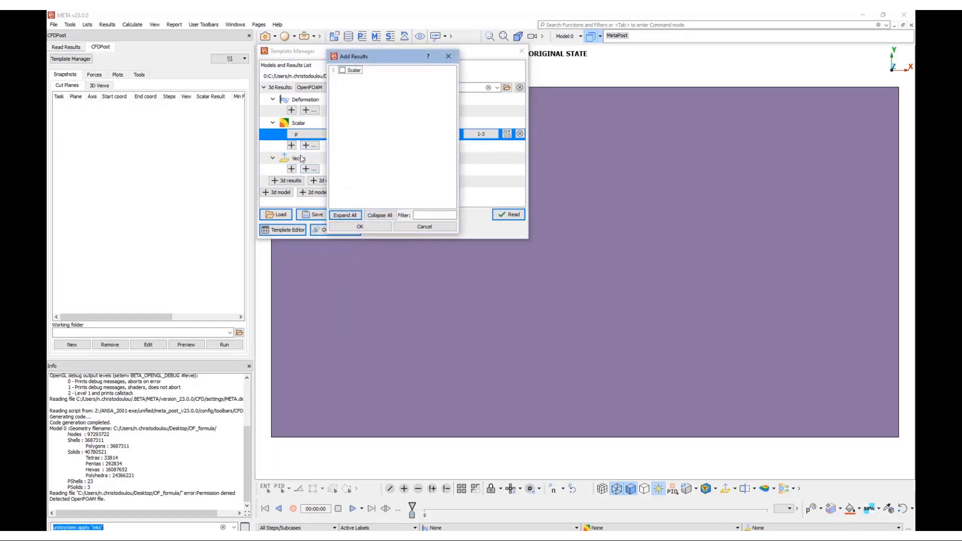
pyautogui.click(333, 70)
pyautogui.click(351, 111)
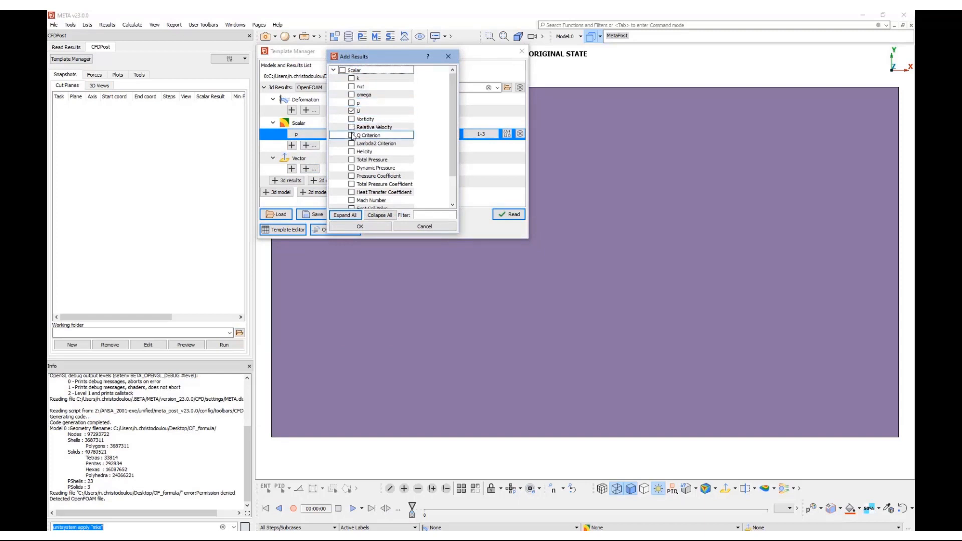
pyautogui.click(367, 145)
pyautogui.click(351, 144)
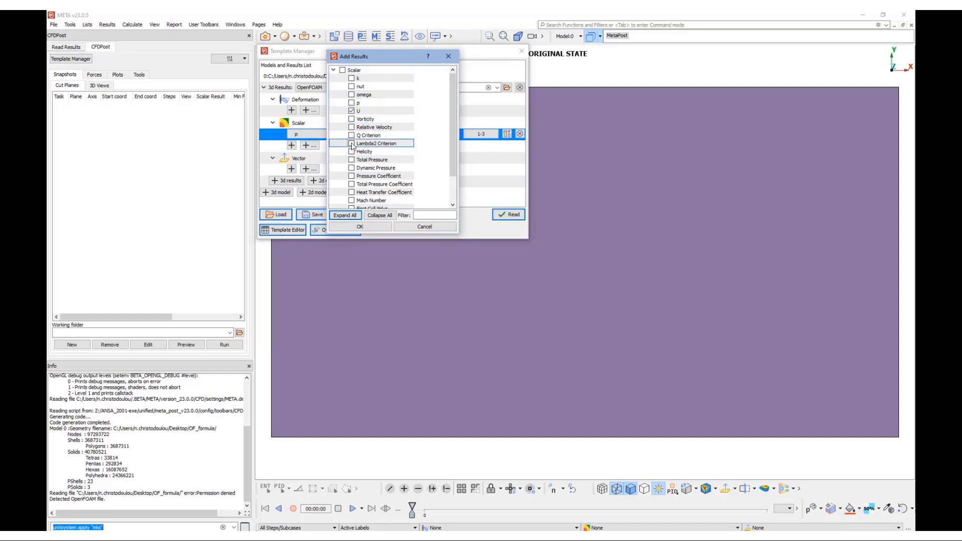
pyautogui.scroll(-1, 359, 150)
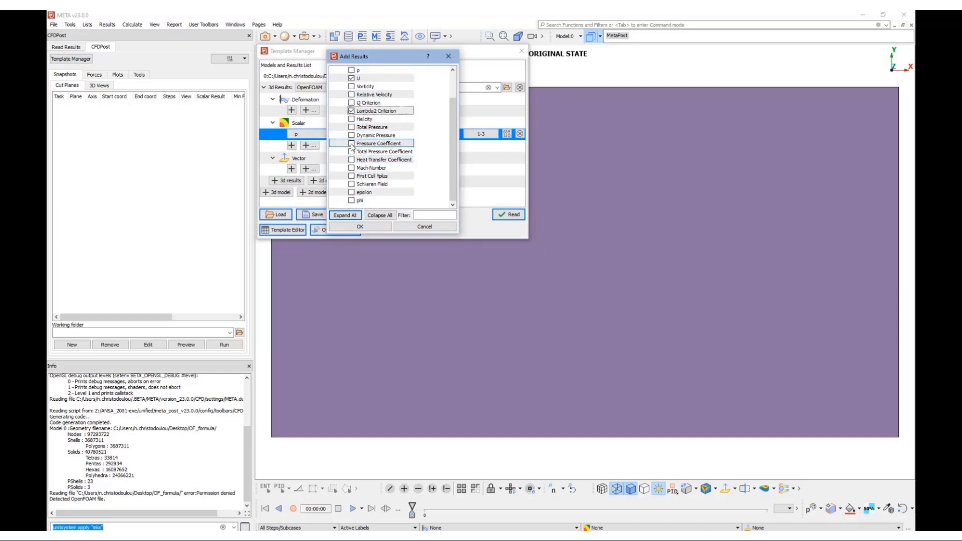
pyautogui.click(352, 144)
pyautogui.click(351, 127)
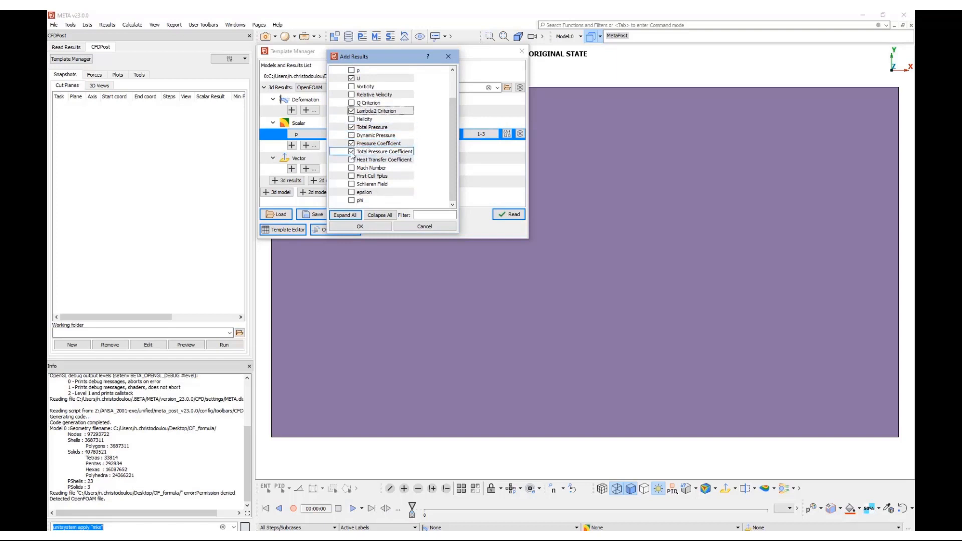
pyautogui.scroll(1, 353, 155)
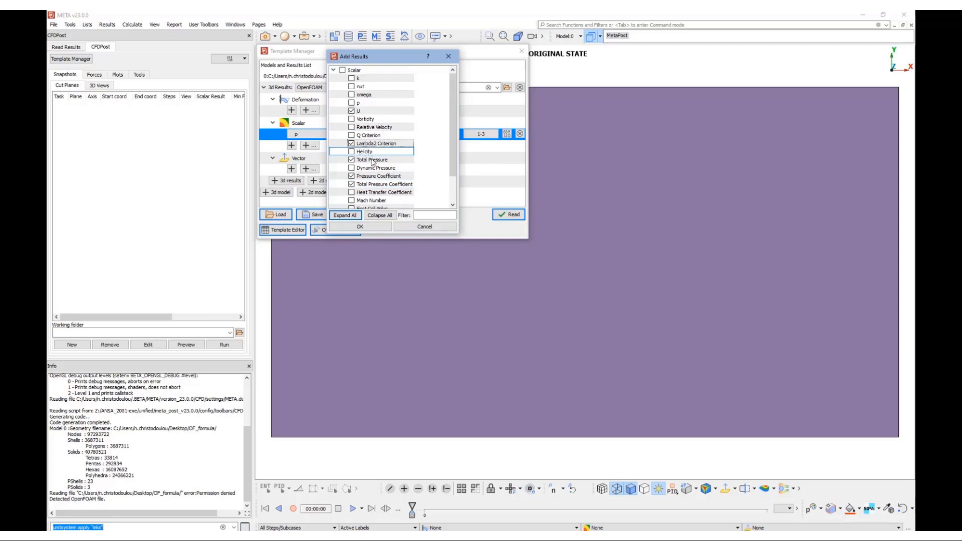
pyautogui.click(364, 227)
# - Add all the available vector results: U, Vorticity and Relative Velocity
pyautogui.scroll(-2, 335, 161)
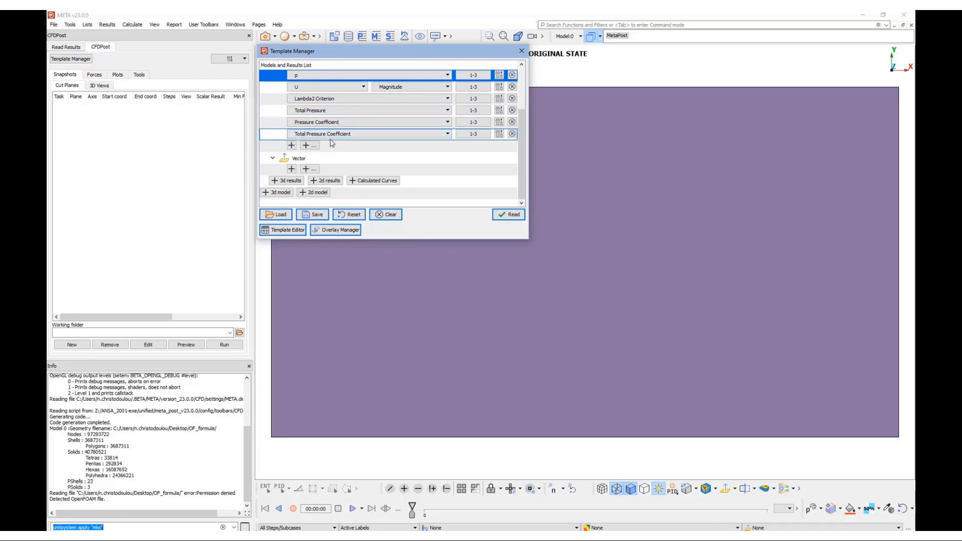
pyautogui.click(310, 169)
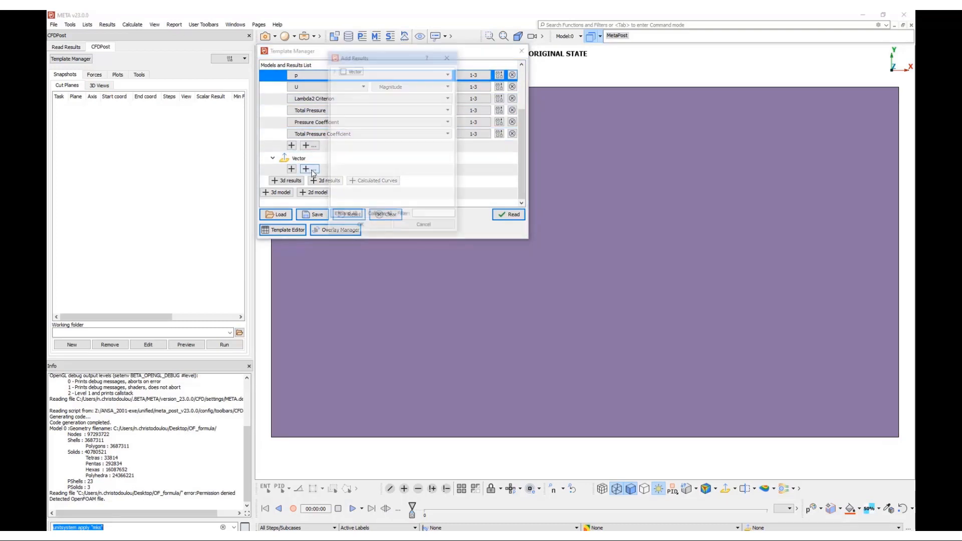
pyautogui.click(334, 70)
pyautogui.click(342, 70)
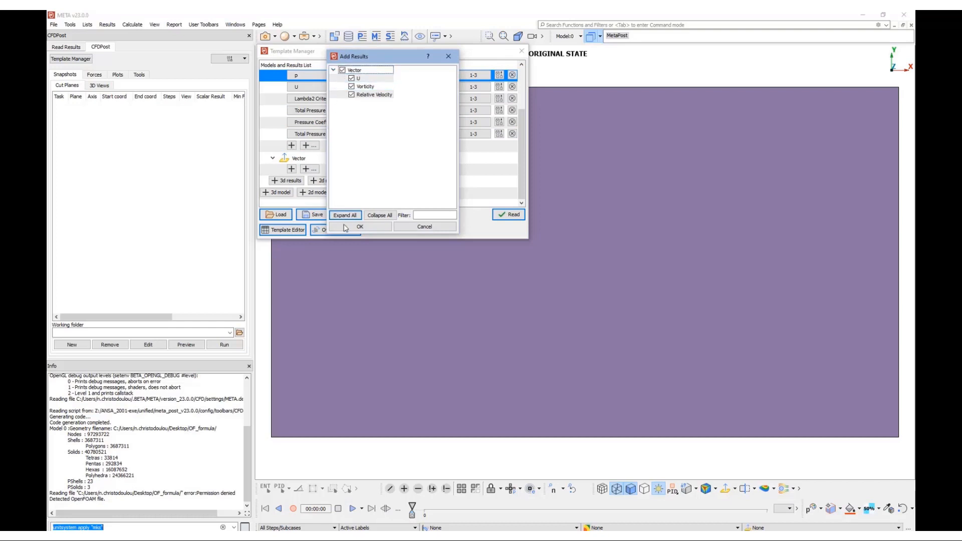
pyautogui.click(360, 226)
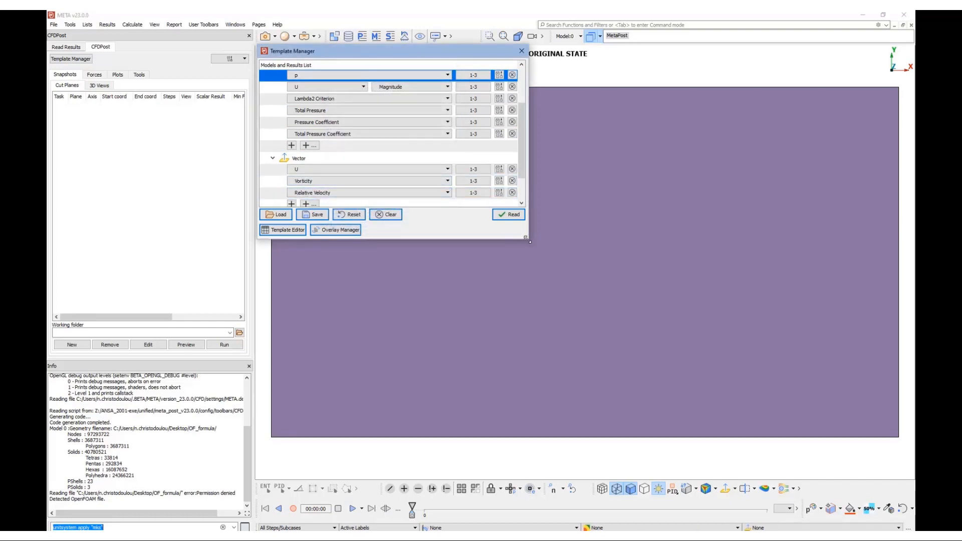
# - Limit all the scalar results, from p to Total Pressure Coefficient, to State 3 only
pyautogui.moveTo(530, 241); pyautogui.dragTo(579, 275)
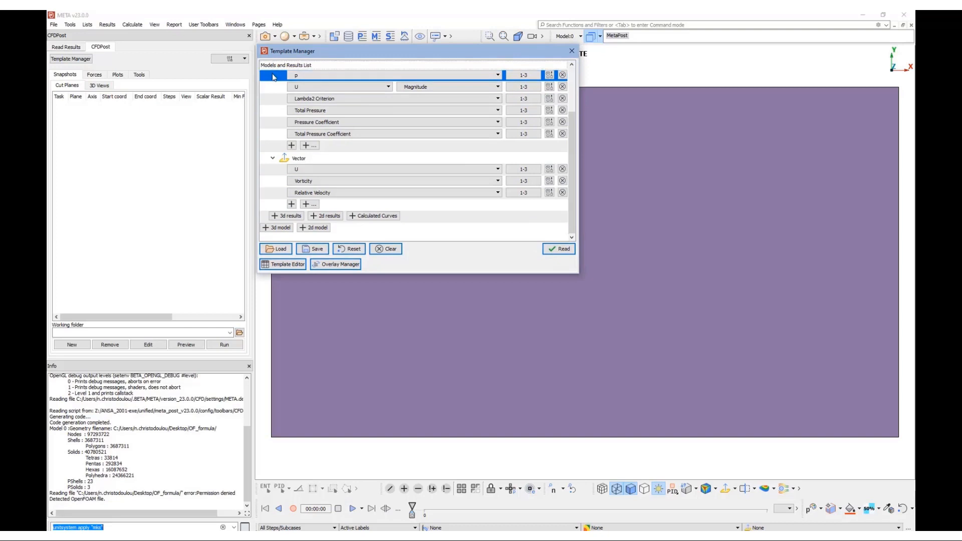
pyautogui.keyDown('shift'); pyautogui.click(274, 134); pyautogui.keyUp('shift')
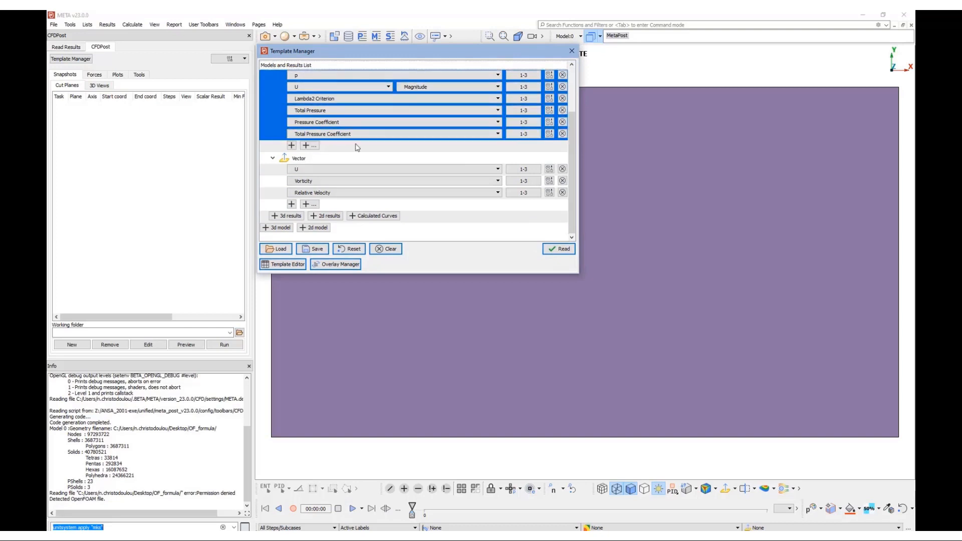
pyautogui.click(528, 134)
pyautogui.click(572, 188)
pyautogui.click(576, 180)
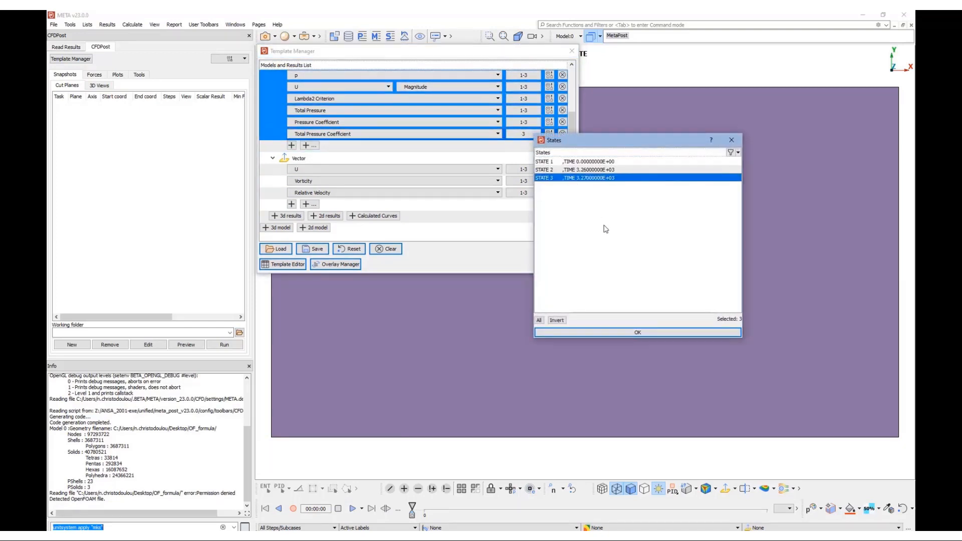
pyautogui.click(655, 332)
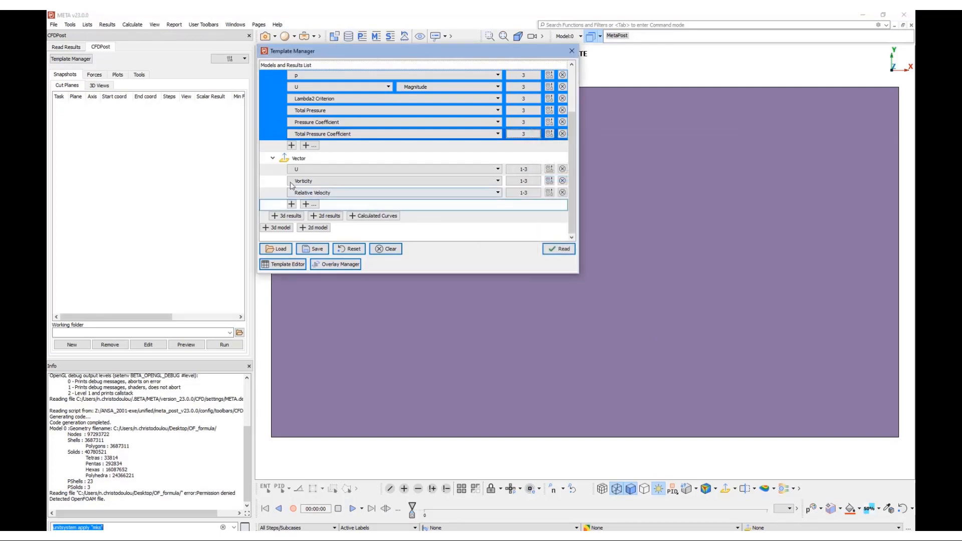
# - Limit the three vector results, U, Vorticity and Relative Velocity, to State 3 only
pyautogui.click(267, 170)
pyautogui.keyDown('shift'); pyautogui.click(526, 193); pyautogui.keyUp('shift')
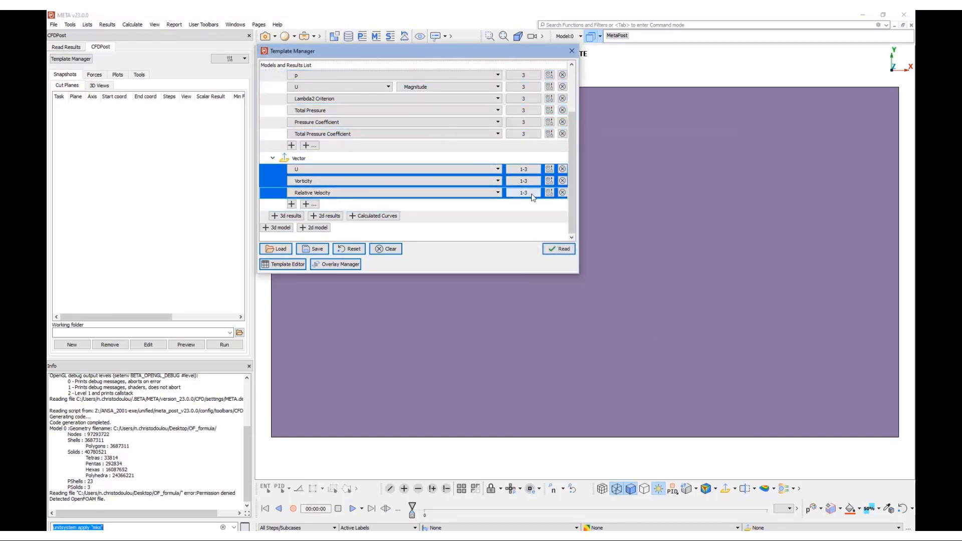
pyautogui.click(531, 194)
pyautogui.click(571, 239)
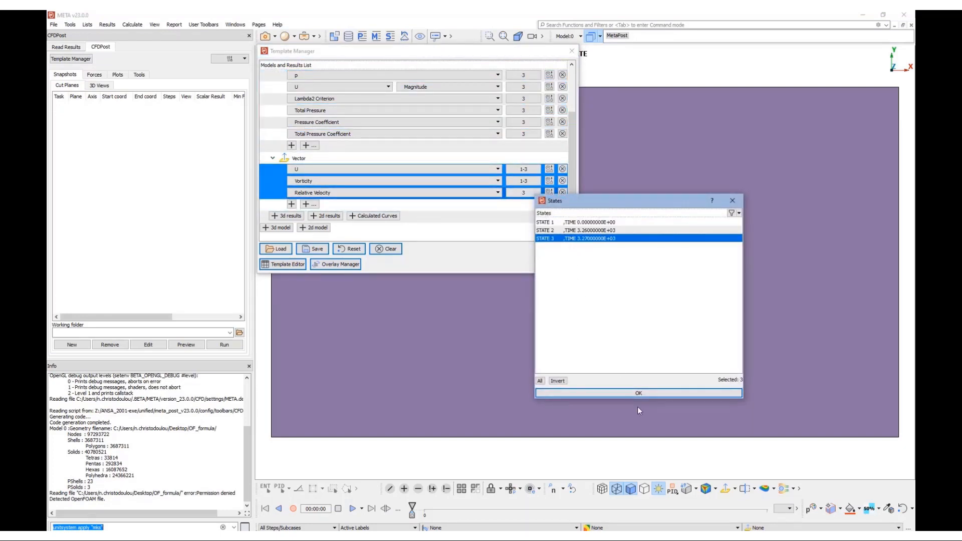
pyautogui.click(638, 394)
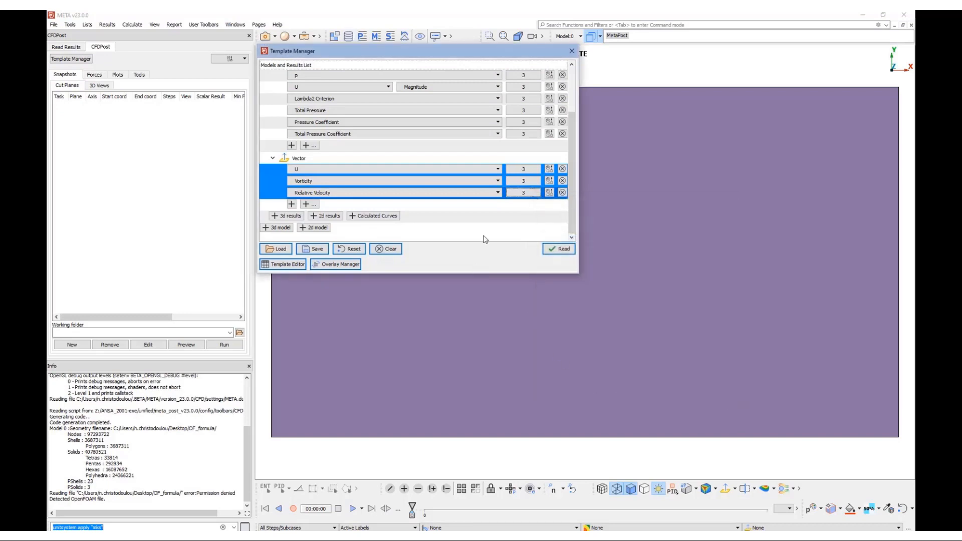
# - Read the configured scalar and vector results and close the Template Manager
pyautogui.click(483, 236)
pyautogui.click(553, 249)
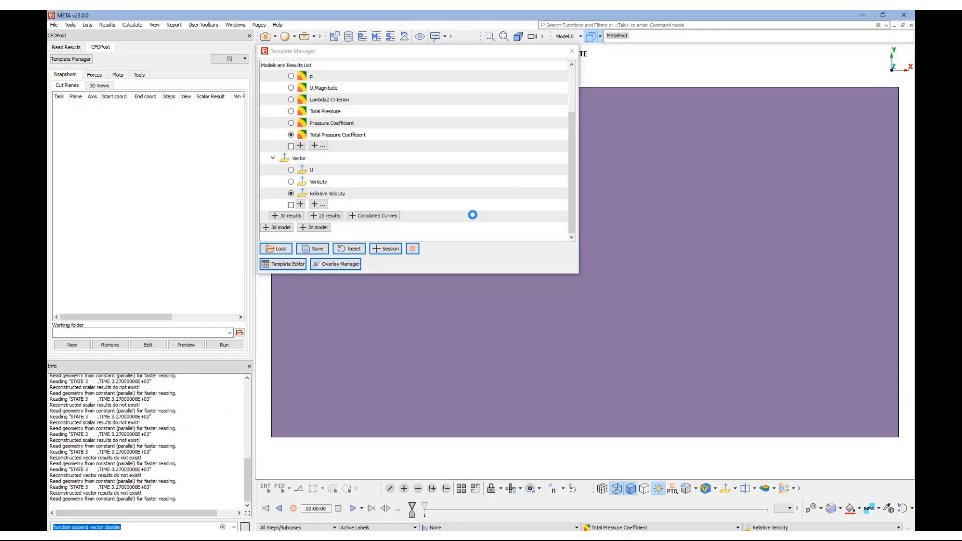
pyautogui.click(571, 50)
# - Erase the six boundary parts of the surrounding flow domain box by property, including the ground, keeping the car parts
pyautogui.keyDown('ctrl'); pyautogui.moveTo(433, 361); pyautogui.dragTo(446, 297); pyautogui.keyUp('ctrl')
pyautogui.scroll(-4, 447, 305)
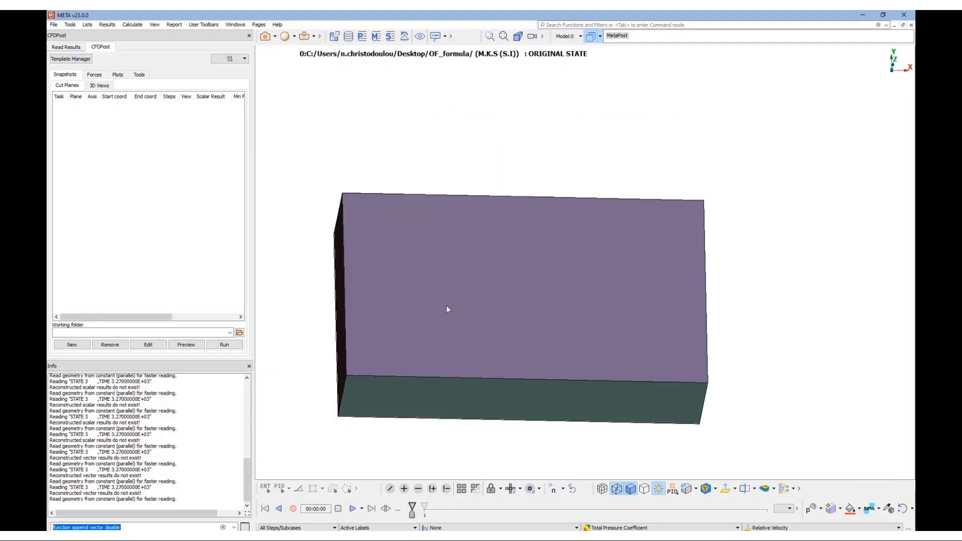
pyautogui.keyDown('ctrl'); pyautogui.moveTo(446, 305); pyautogui.dragTo(524, 257, button='middle'); pyautogui.keyUp('ctrl')
pyautogui.click(418, 489)
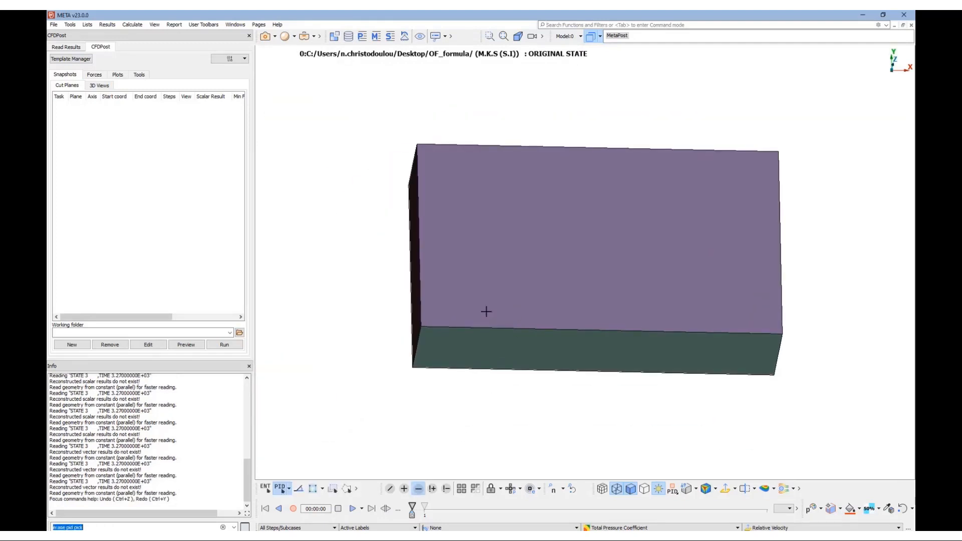
pyautogui.click(485, 311)
pyautogui.click(463, 339)
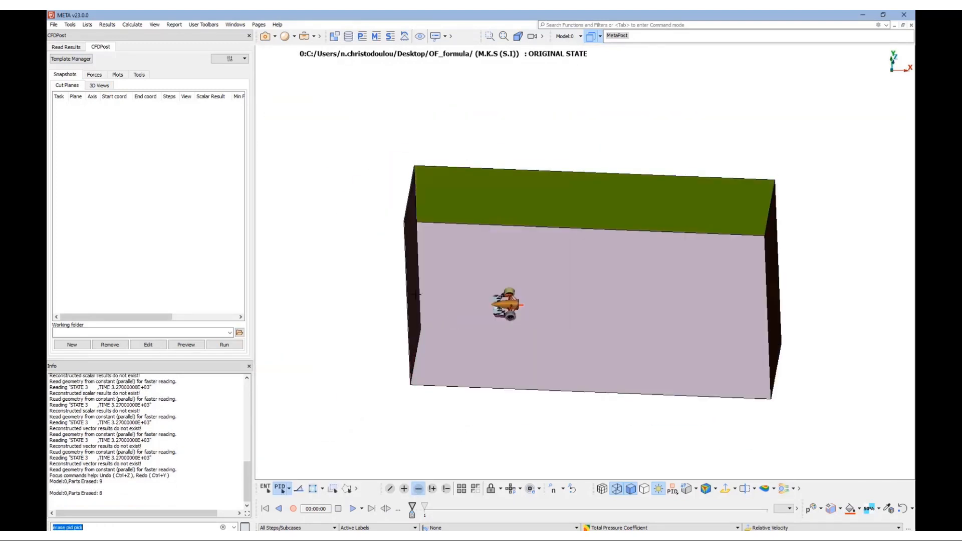
pyautogui.click(516, 211)
pyautogui.click(746, 271)
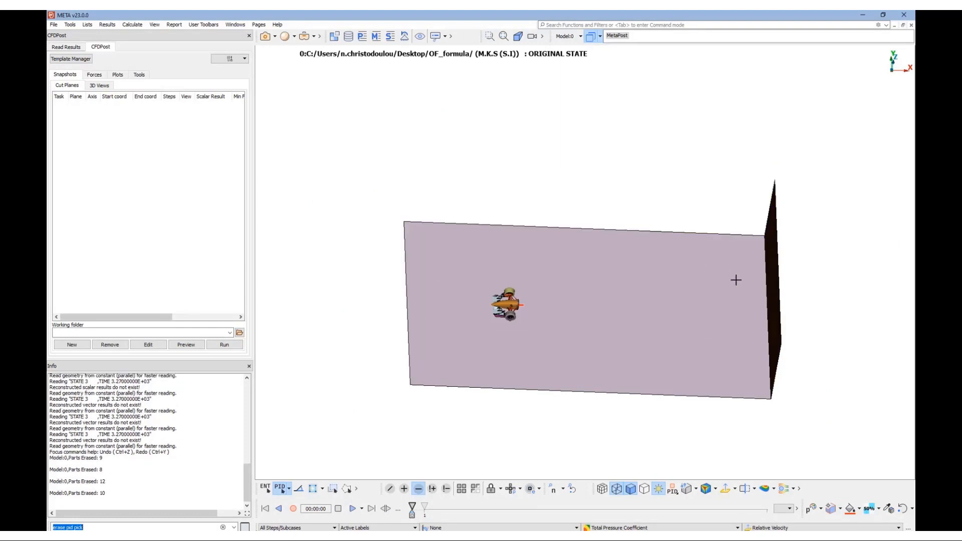
pyautogui.click(773, 281)
pyautogui.scroll(5, 514, 315)
pyautogui.moveTo(515, 333)
pyautogui.keyDown('ctrl'); pyautogui.mouseDown()
pyautogui.moveTo(583, 279)
pyautogui.moveTo(623, 266)
pyautogui.mouseUp(); pyautogui.keyUp('ctrl')
pyautogui.click(558, 305)
# - Switch the model to State 3 and enable the scalar fringe display of Total Pressure Coefficient on the car
pyautogui.scroll(5, 495, 322)
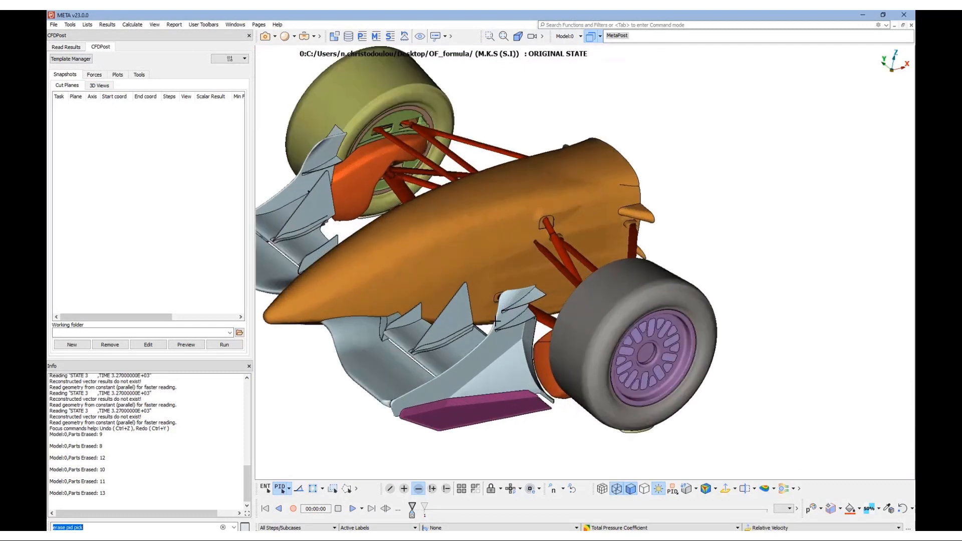
pyautogui.keyDown('ctrl'); pyautogui.moveTo(495, 321); pyautogui.dragTo(629, 297); pyautogui.keyUp('ctrl')
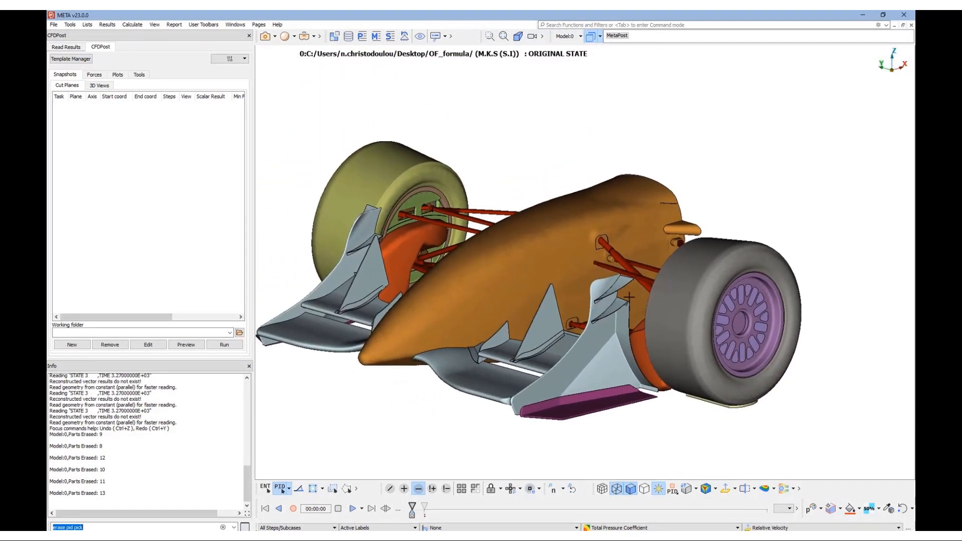
pyautogui.keyDown('ctrl'); pyautogui.moveTo(628, 297); pyautogui.dragTo(646, 290, button='middle'); pyautogui.keyUp('ctrl')
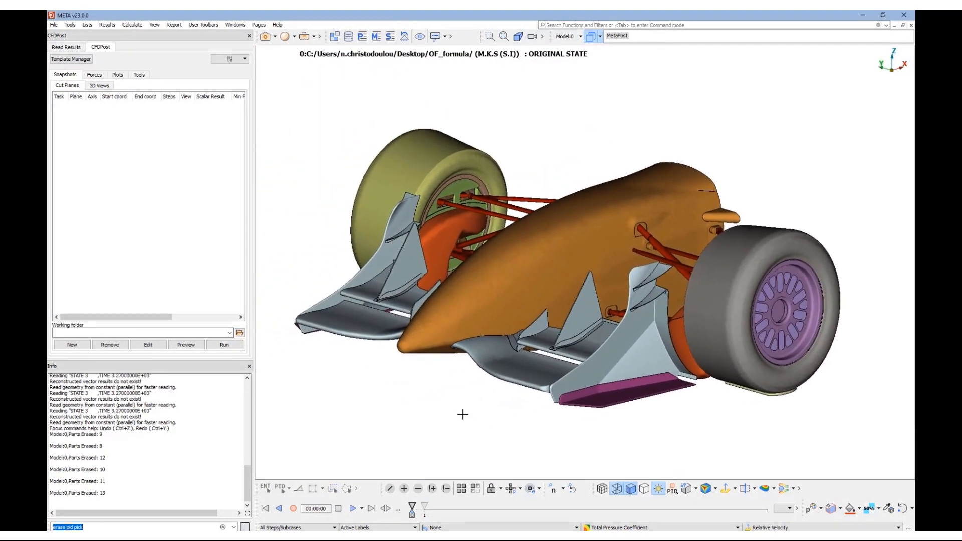
pyautogui.click(706, 489)
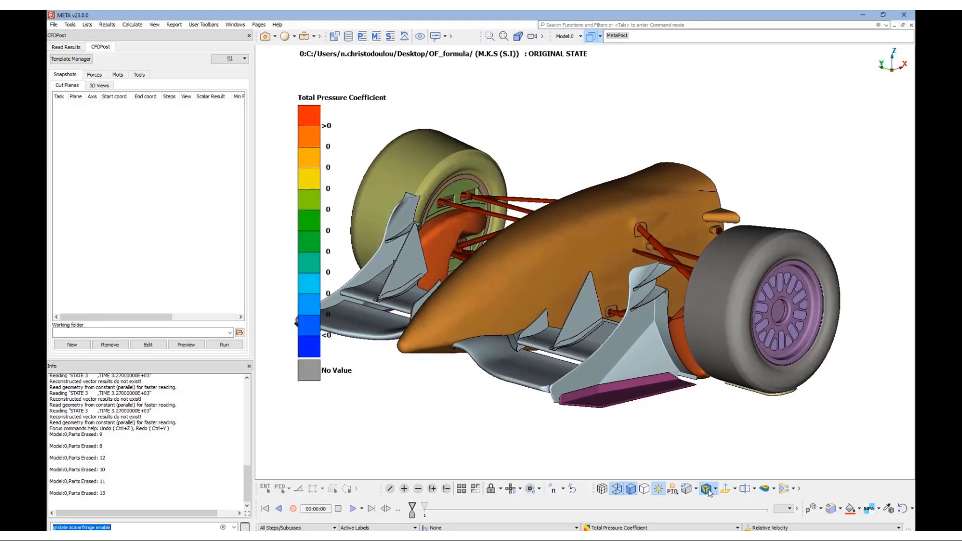
pyautogui.moveTo(412, 512); pyautogui.dragTo(430, 515)
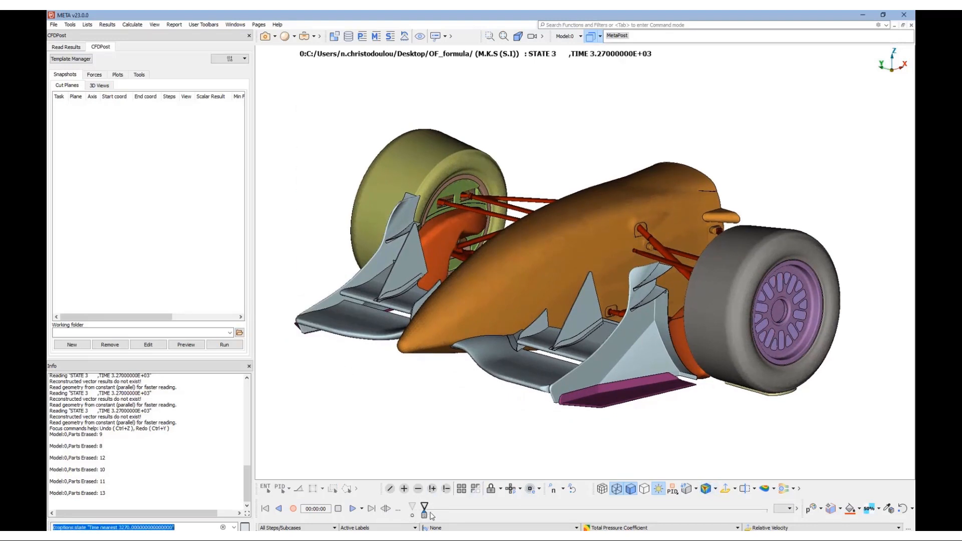
pyautogui.click(706, 489)
# - Set the Total Pressure Coefficient fringe range limits to a maximum of 1 and a minimum of -1
pyautogui.keyDown('ctrl'); pyautogui.moveTo(587, 347); pyautogui.dragTo(474, 339); pyautogui.keyUp('ctrl')
pyautogui.keyDown('ctrl'); pyautogui.moveTo(517, 324); pyautogui.dragTo(505, 325, button='middle'); pyautogui.keyUp('ctrl')
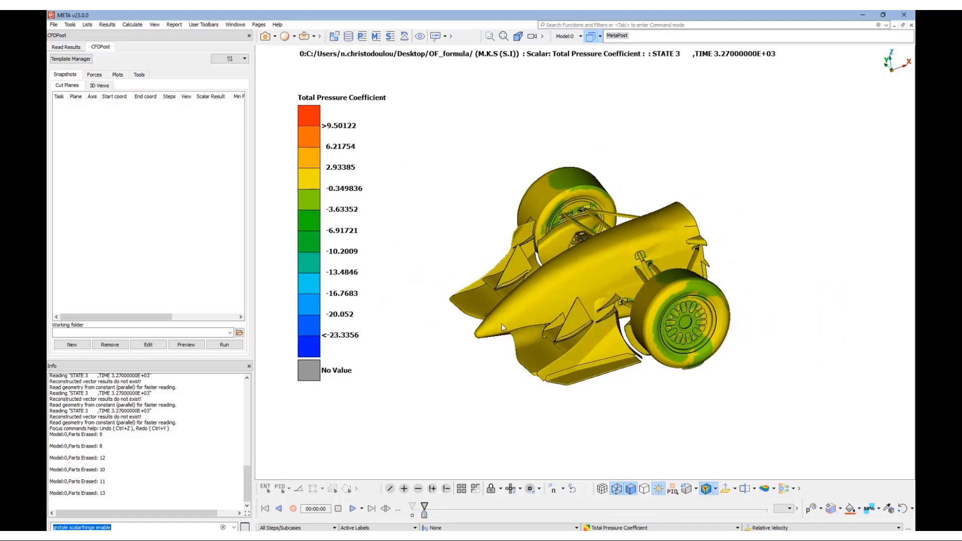
pyautogui.scroll(2, 504, 324)
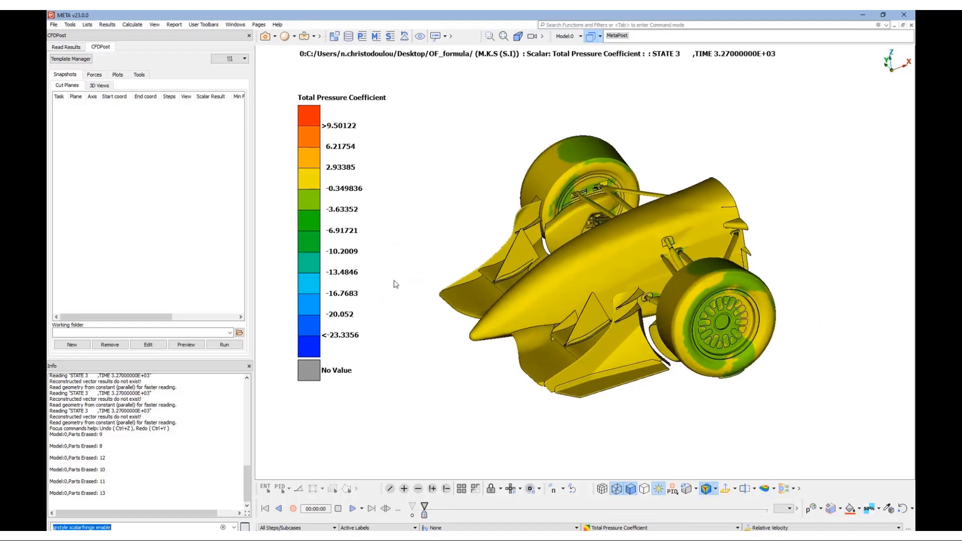
pyautogui.rightClick(315, 232)
pyautogui.moveTo(351, 255)
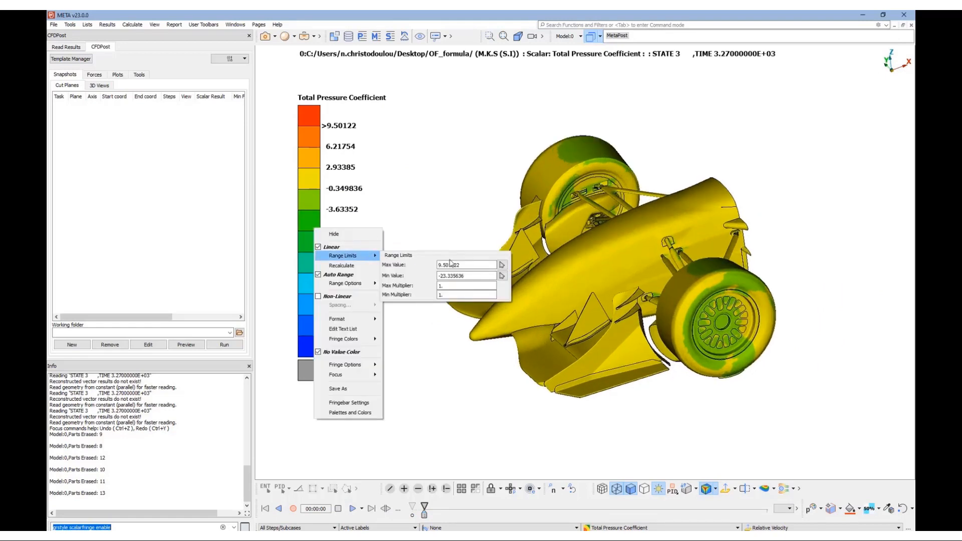
pyautogui.doubleClick(450, 264)
pyautogui.click(469, 267)
pyautogui.doubleClick(468, 267)
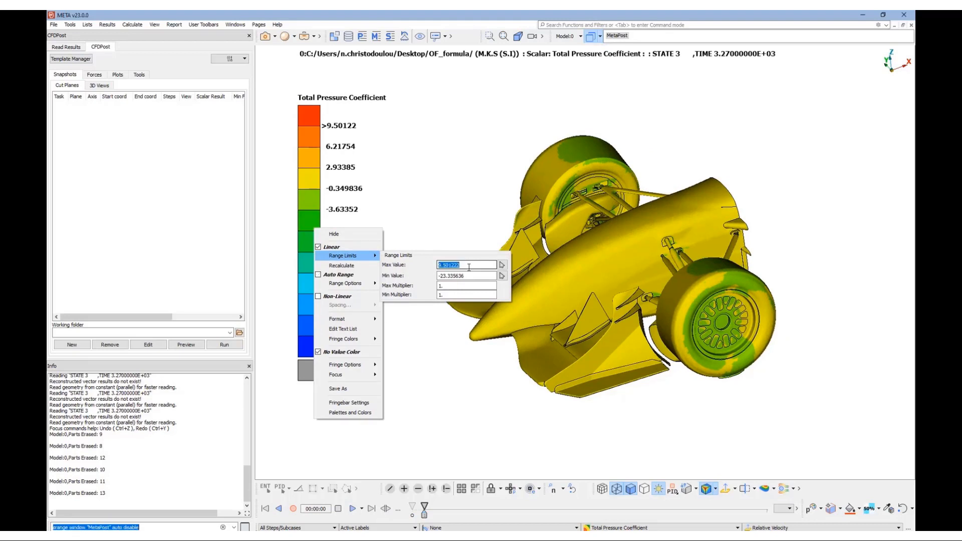
pyautogui.write('1.')
pyautogui.press('Return')
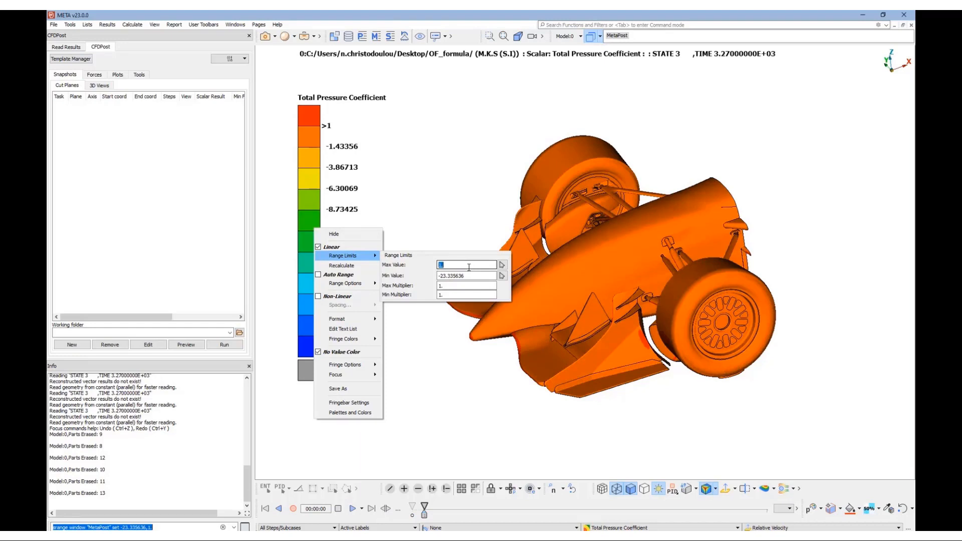
pyautogui.press('Tab')
pyautogui.write('-1.')
pyautogui.press('Return')
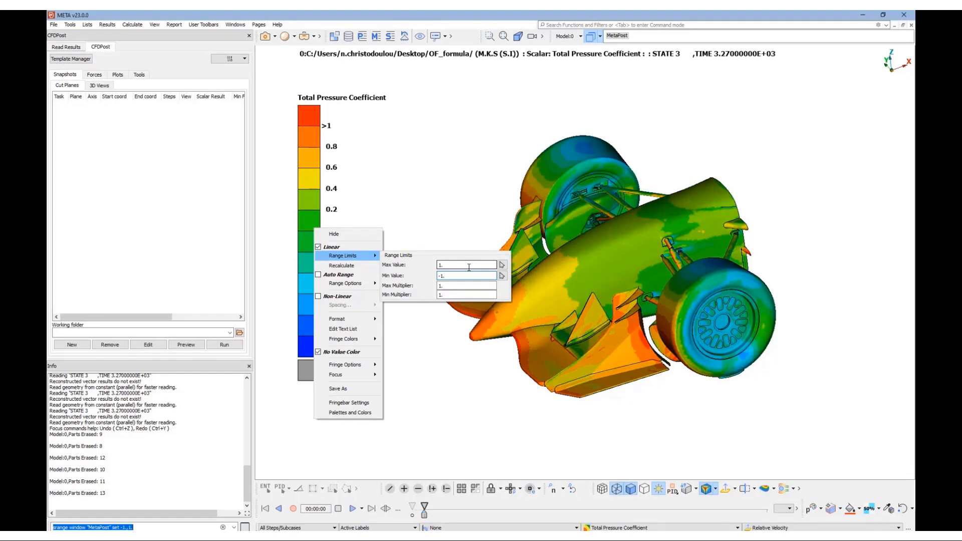
pyautogui.click(480, 375)
# - Overlay the mesh wireframe on the car, examine the elements around the nose up close, and hide the wireframe again
pyautogui.keyDown('ctrl'); pyautogui.moveTo(487, 372); pyautogui.dragTo(553, 350); pyautogui.keyUp('ctrl')
pyautogui.click(602, 489)
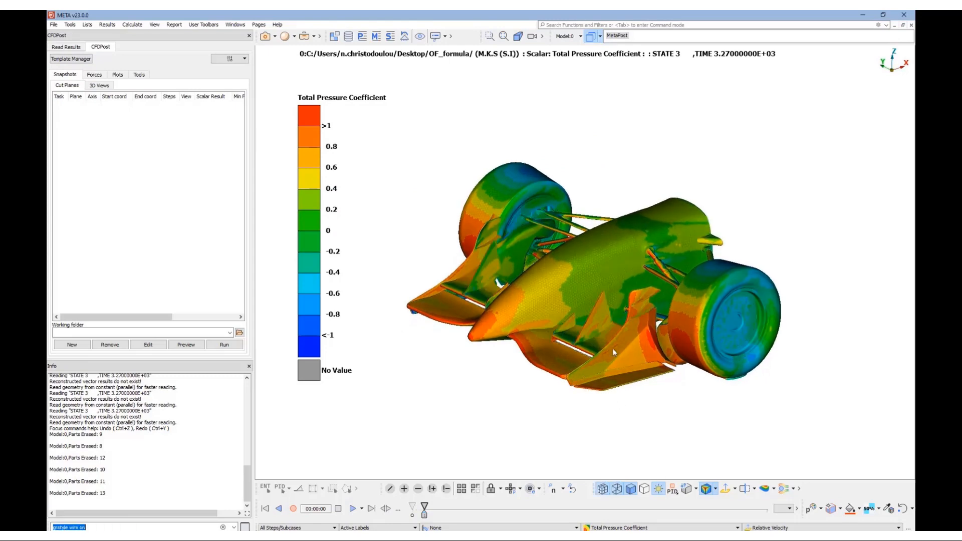
pyautogui.scroll(6, 577, 269)
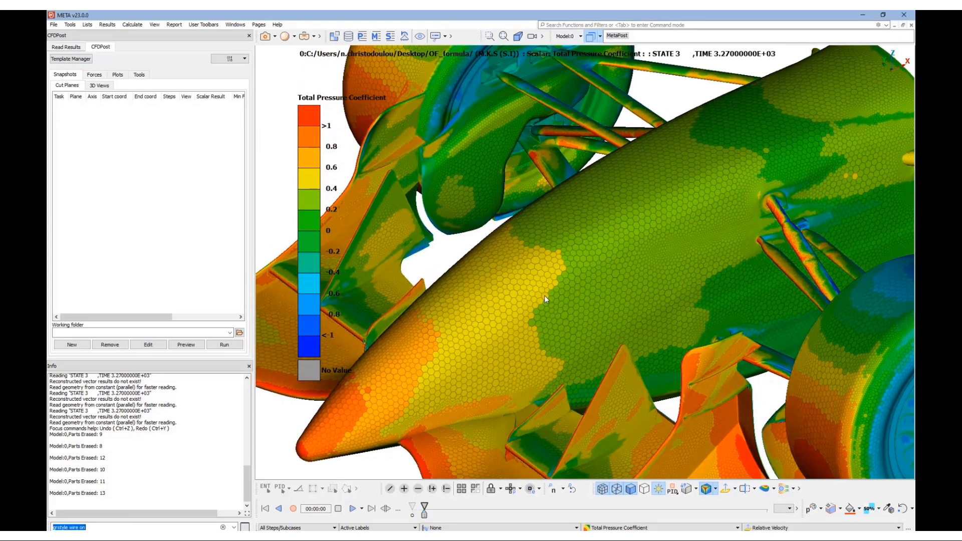
pyautogui.scroll(-6, 544, 316)
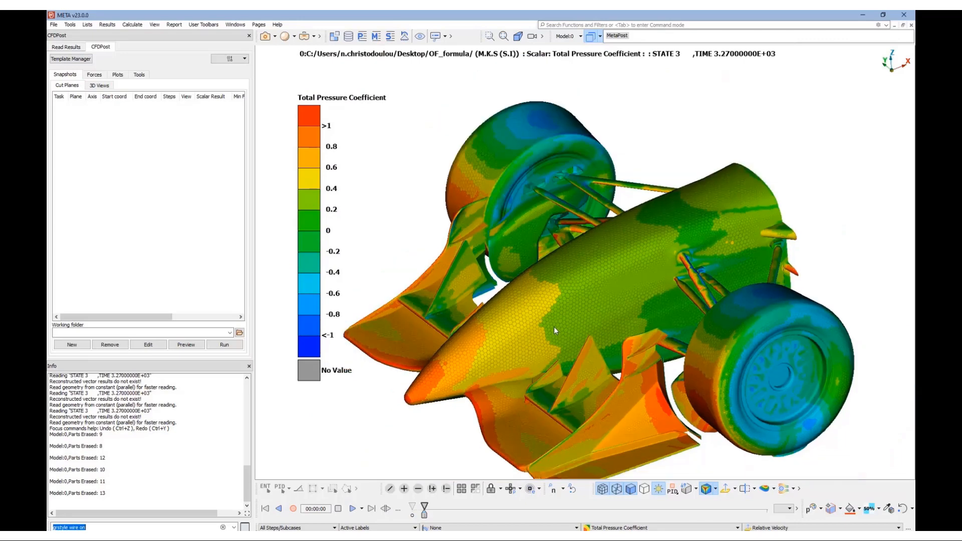
pyautogui.keyDown('ctrl'); pyautogui.moveTo(576, 299); pyautogui.dragTo(616, 277); pyautogui.keyUp('ctrl')
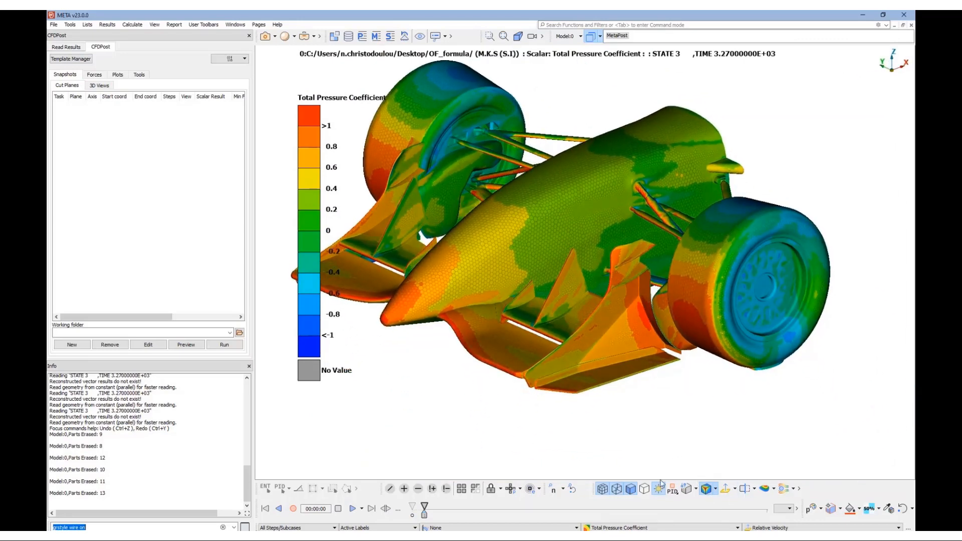
pyautogui.click(604, 490)
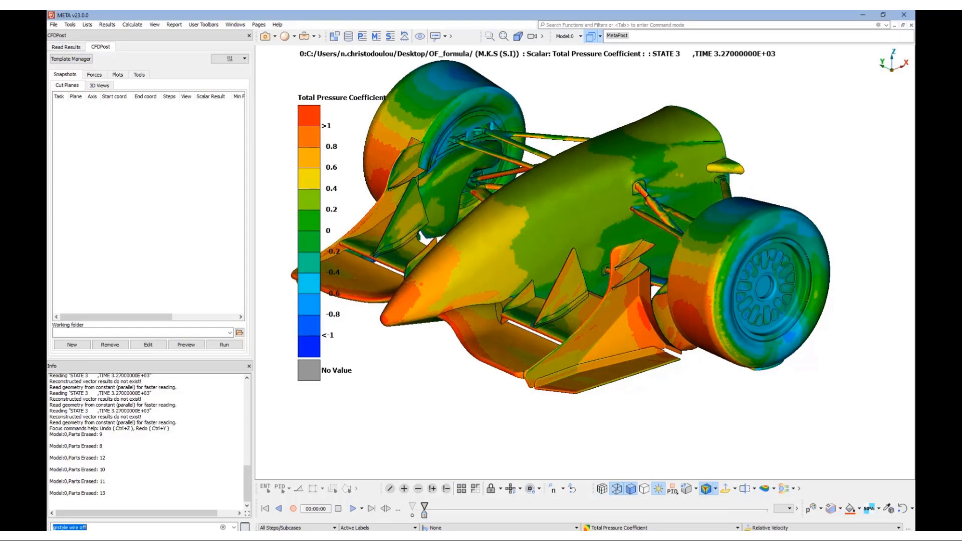
# - Change the fringe option to On Node and examine the colouring on the front wing elements and the whole car
pyautogui.rightClick(308, 260)
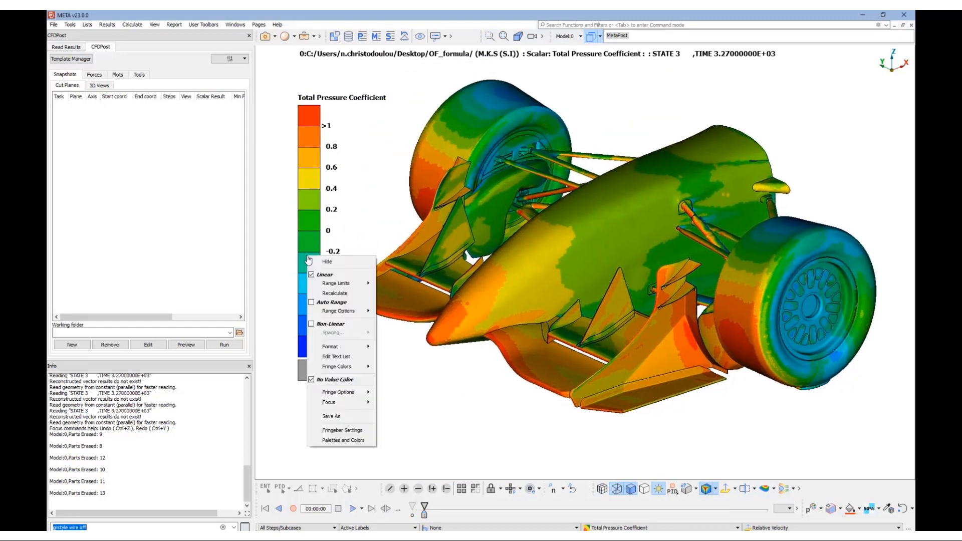
pyautogui.moveTo(338, 392)
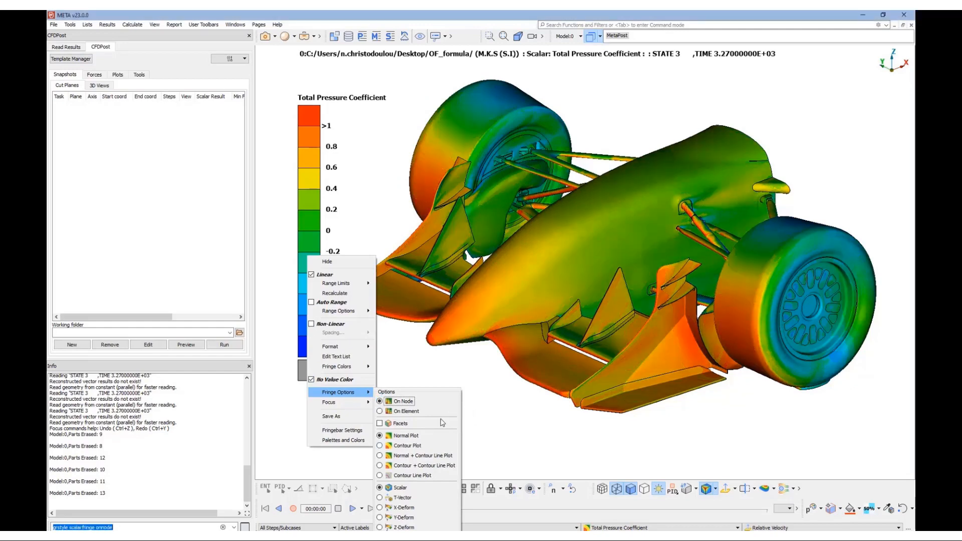
pyautogui.scroll(8, 659, 306)
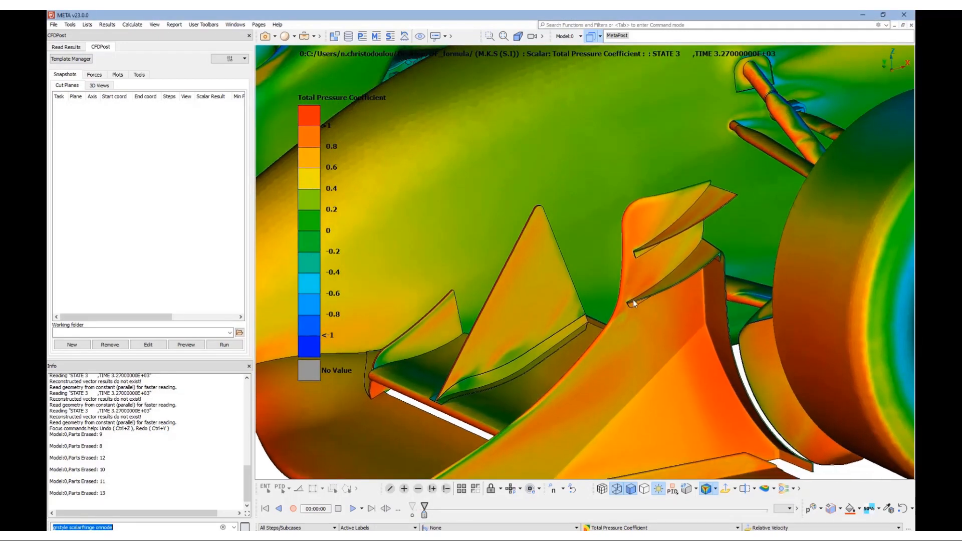
pyautogui.scroll(6, 661, 243)
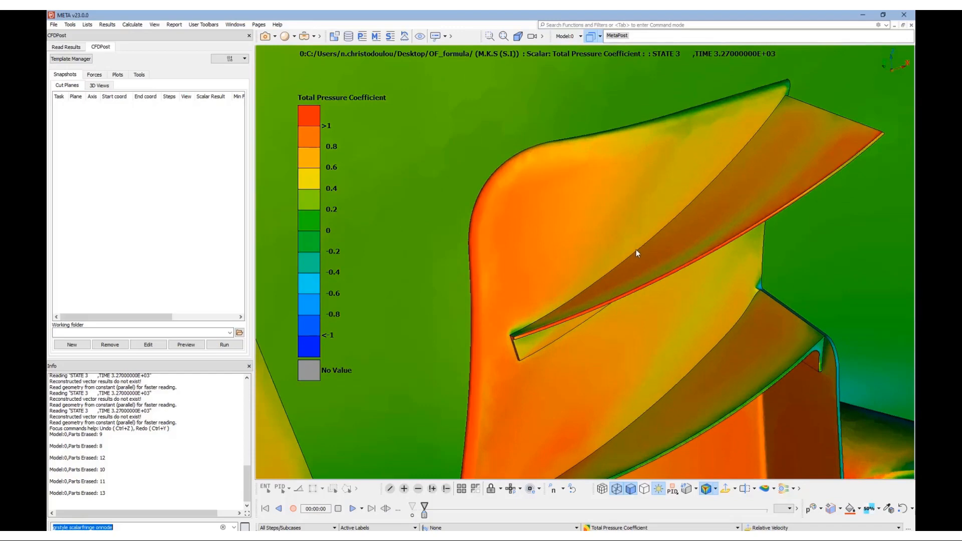
pyautogui.scroll(-12, 635, 249)
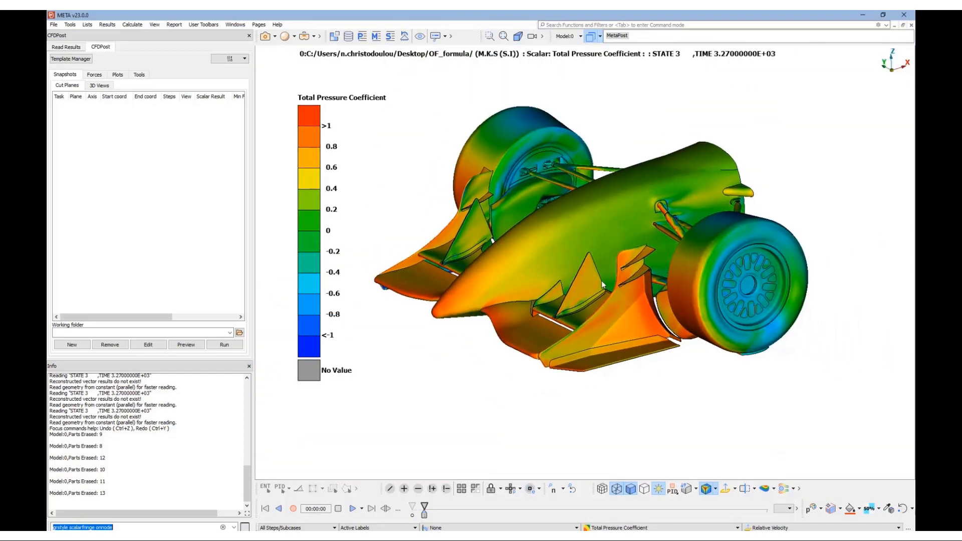
pyautogui.moveTo(630, 290); pyautogui.dragTo(677, 307, button='middle')
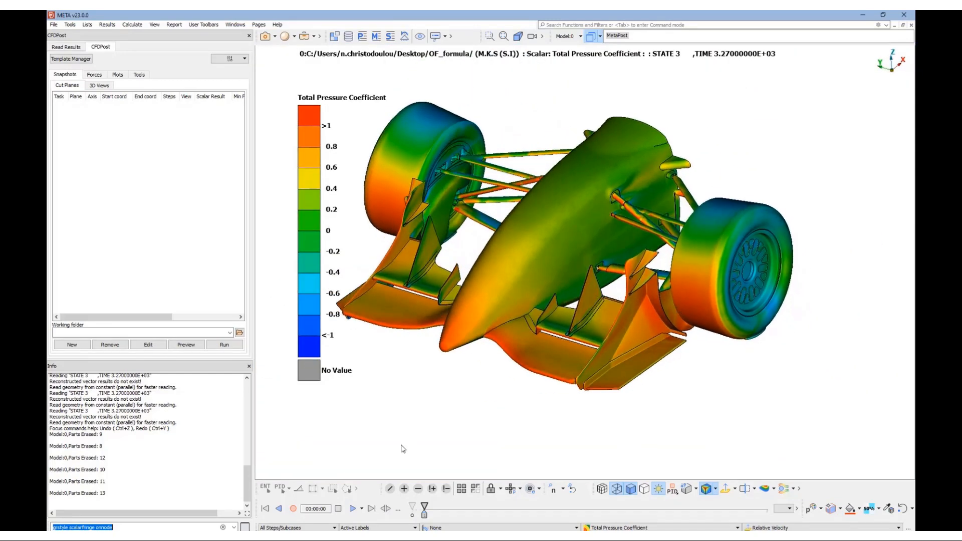
# - Try the Contour Plot style for the fringe display, and settle on the Normal + Contour Line Plot style
pyautogui.rightClick(303, 260)
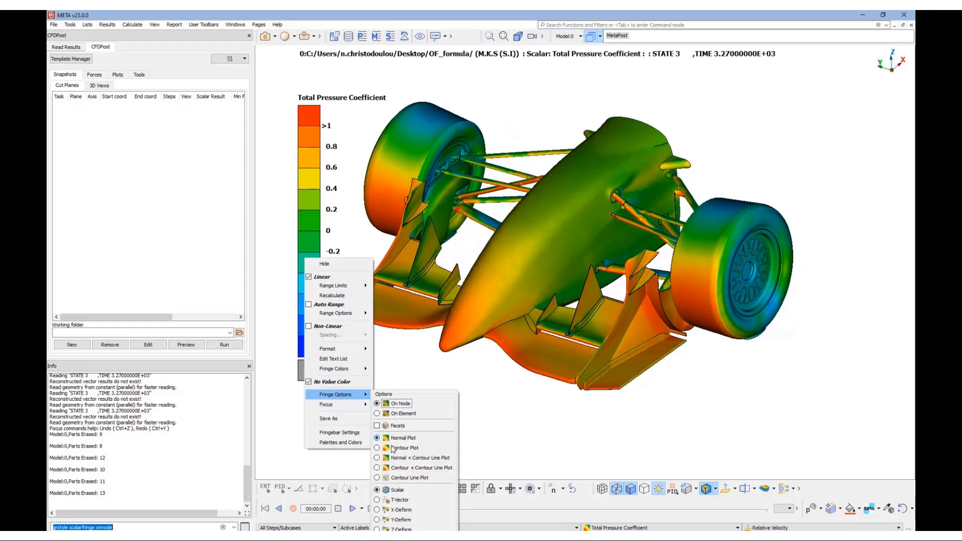
pyautogui.click(377, 448)
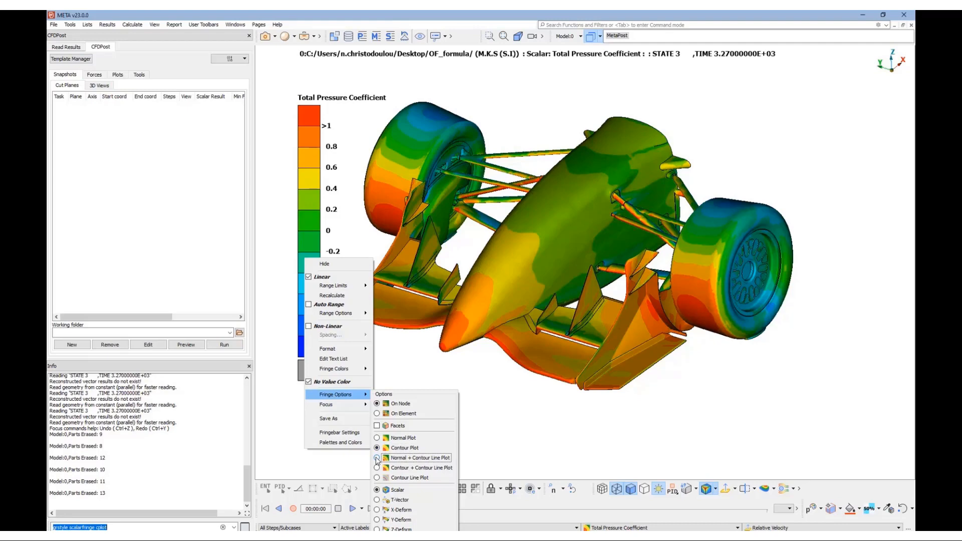
pyautogui.click(377, 458)
pyautogui.click(504, 427)
pyautogui.keyDown('ctrl'); pyautogui.moveTo(522, 345); pyautogui.dragTo(474, 337); pyautogui.keyUp('ctrl')
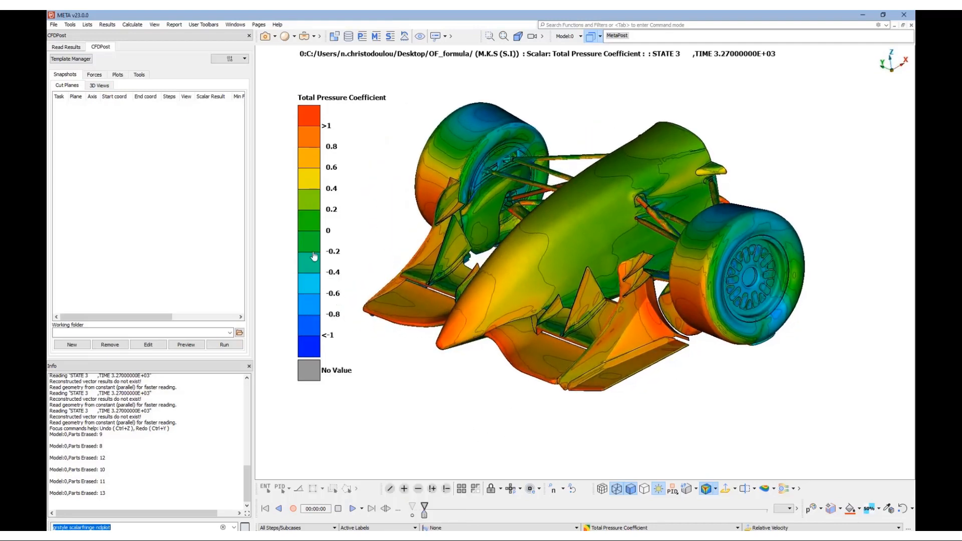
# - Recolour the fringe bar band between 0 and 0.2 to grey with red 169, green 169 and blue 169
pyautogui.rightClick(308, 223)
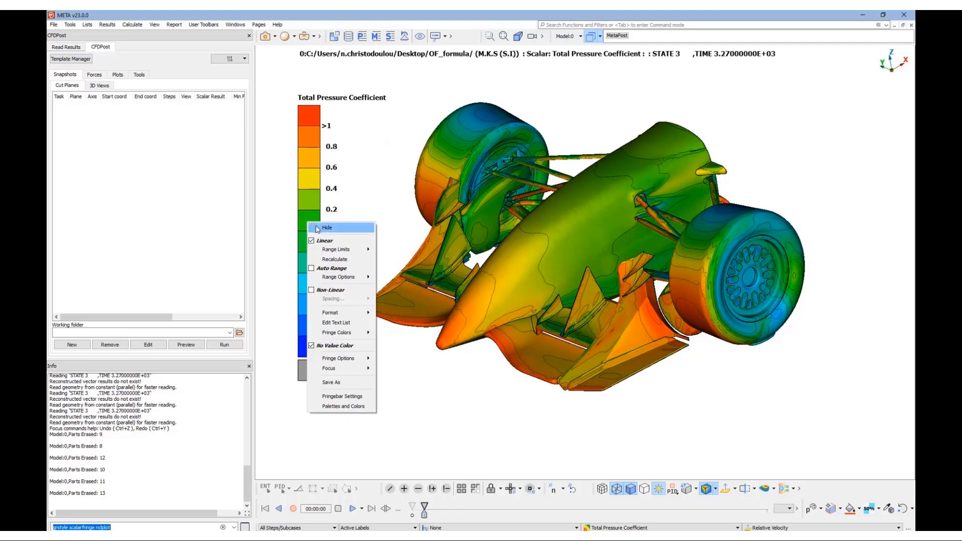
pyautogui.moveTo(335, 334)
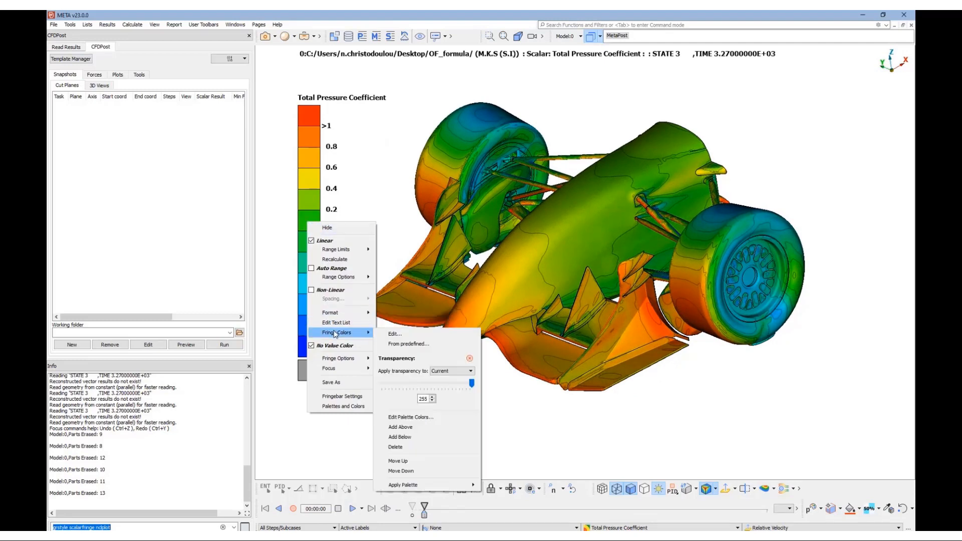
pyautogui.click(393, 333)
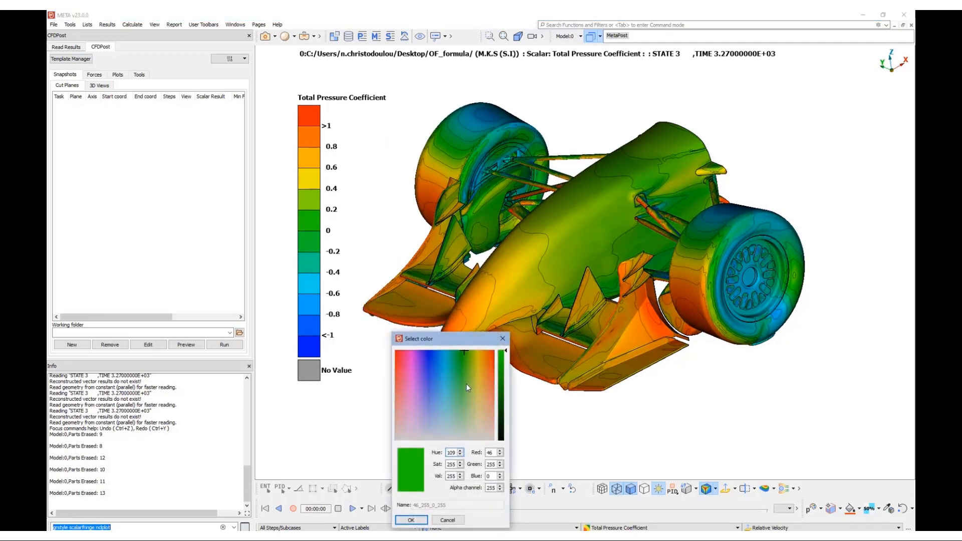
pyautogui.click(494, 453)
pyautogui.write('169')
pyautogui.press('Tab')
pyautogui.write('169')
pyautogui.press('Tab')
pyautogui.write('16')
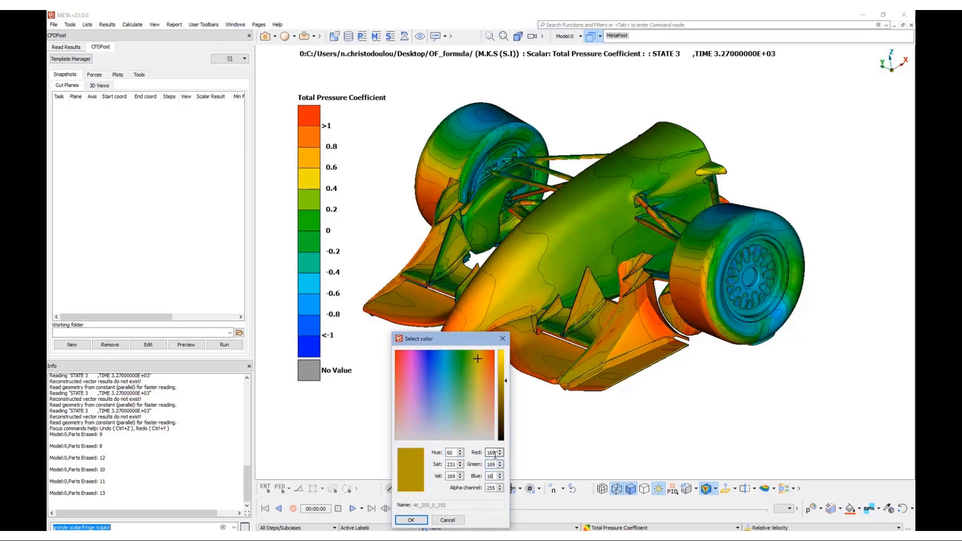
pyautogui.write('9')
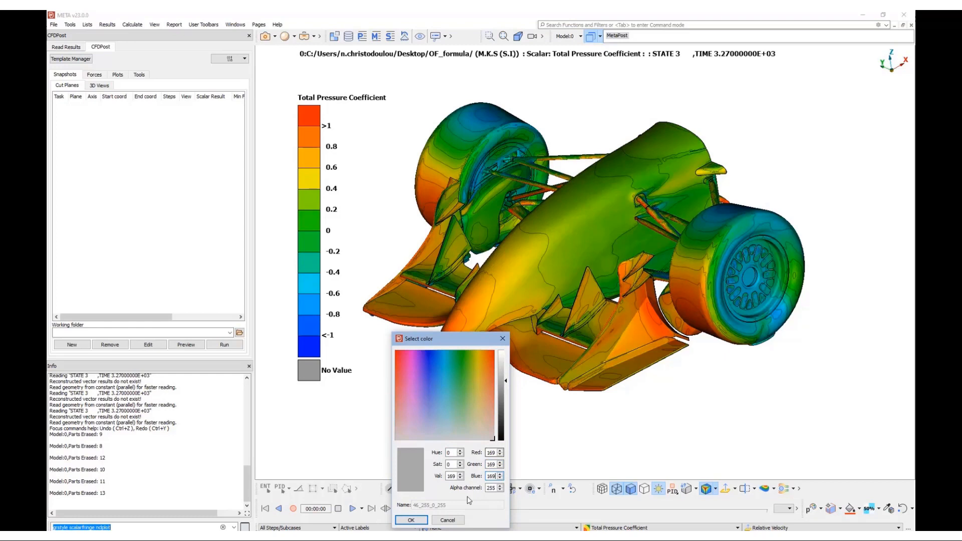
pyautogui.click(412, 520)
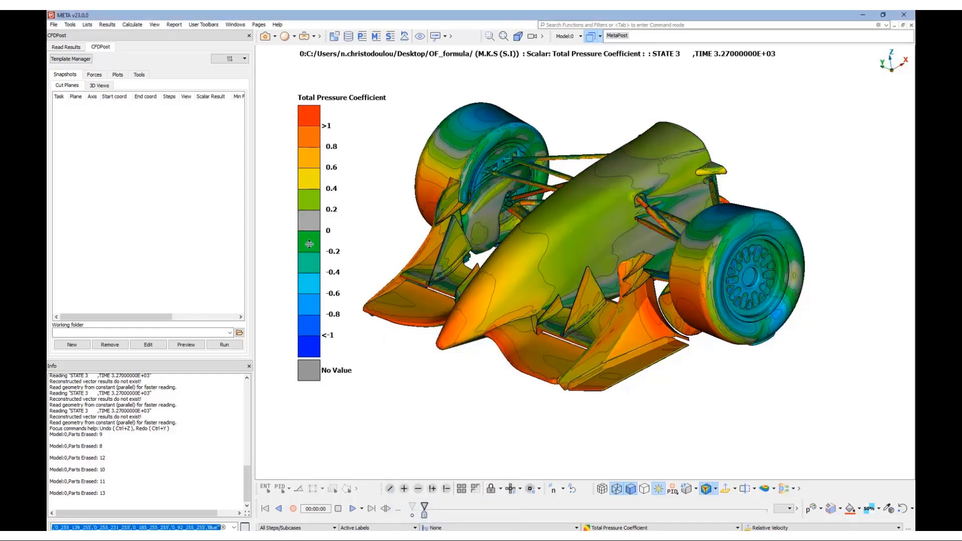
# - Recolour the fringe bar band between -0.2 and 0 to grey with red 169, green 169 and blue 169
pyautogui.rightClick(365, 238)
pyautogui.rightClick(314, 246)
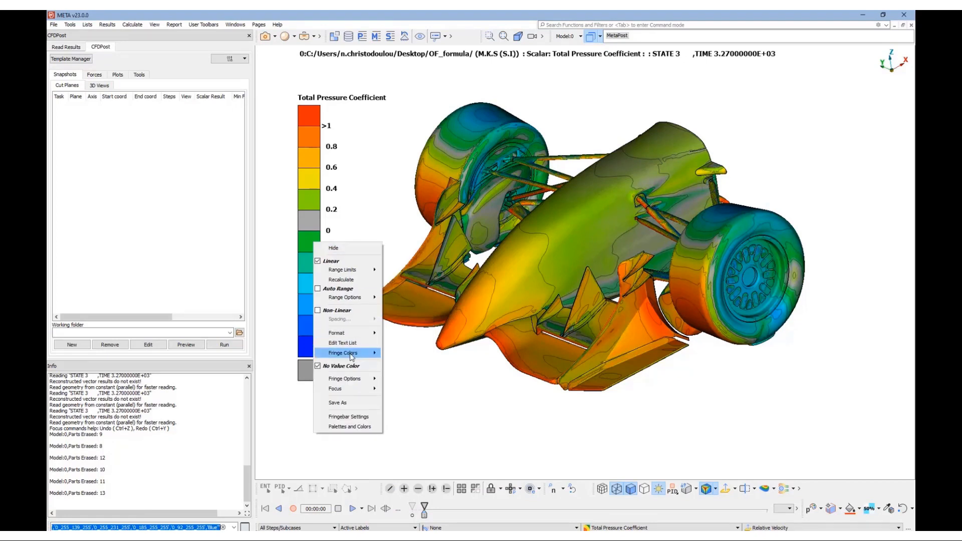
pyautogui.moveTo(350, 353)
pyautogui.click(425, 356)
pyautogui.doubleClick(508, 478)
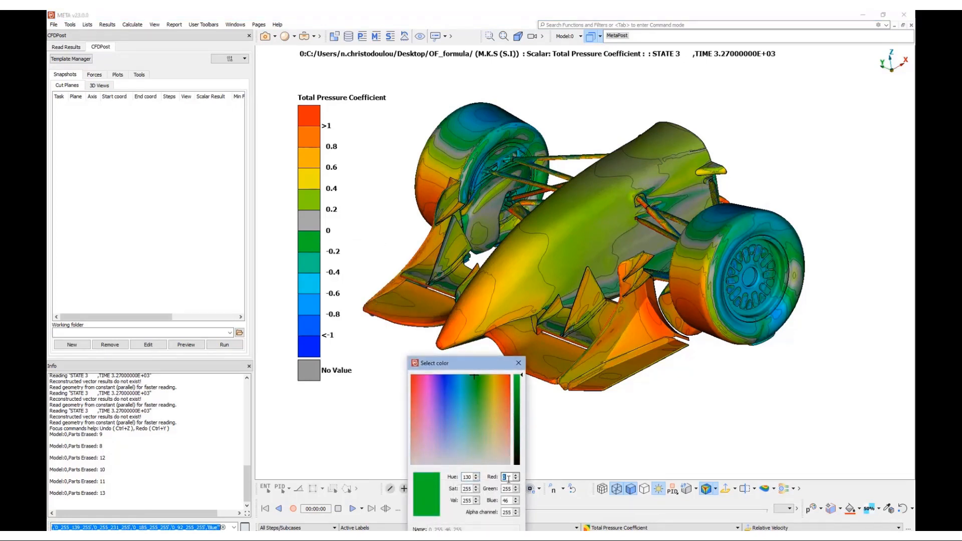
pyautogui.write('169')
pyautogui.press('Tab')
pyautogui.write('169')
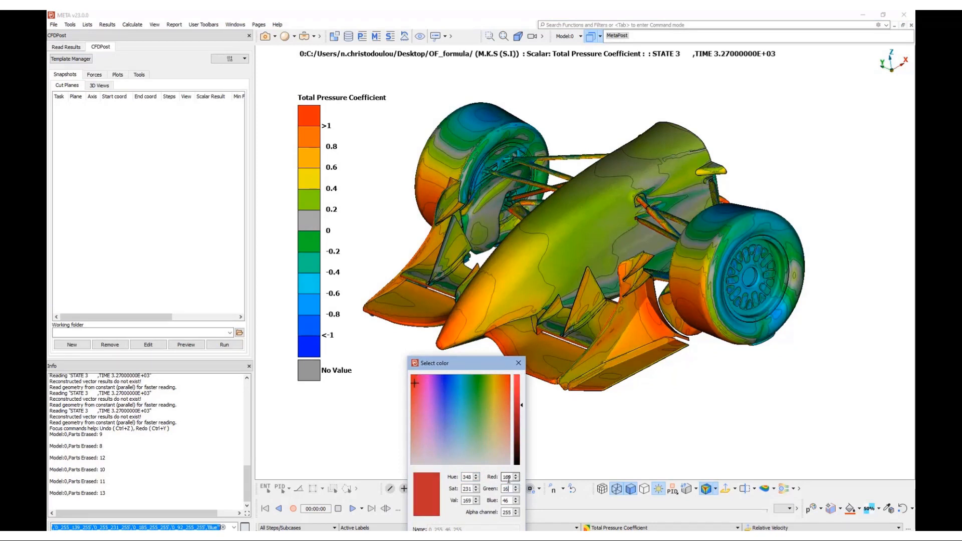
pyautogui.press('Tab')
pyautogui.write('169')
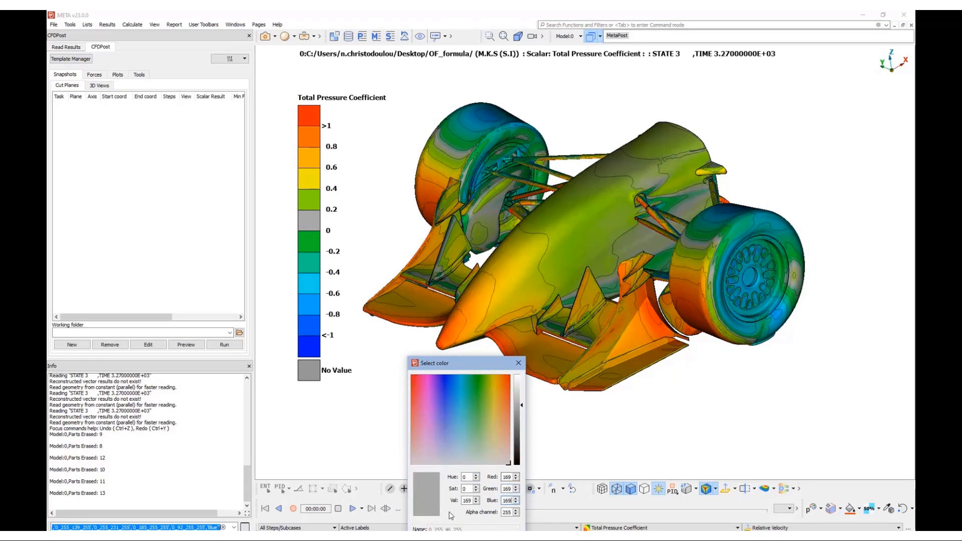
pyautogui.moveTo(465, 364); pyautogui.dragTo(472, 326)
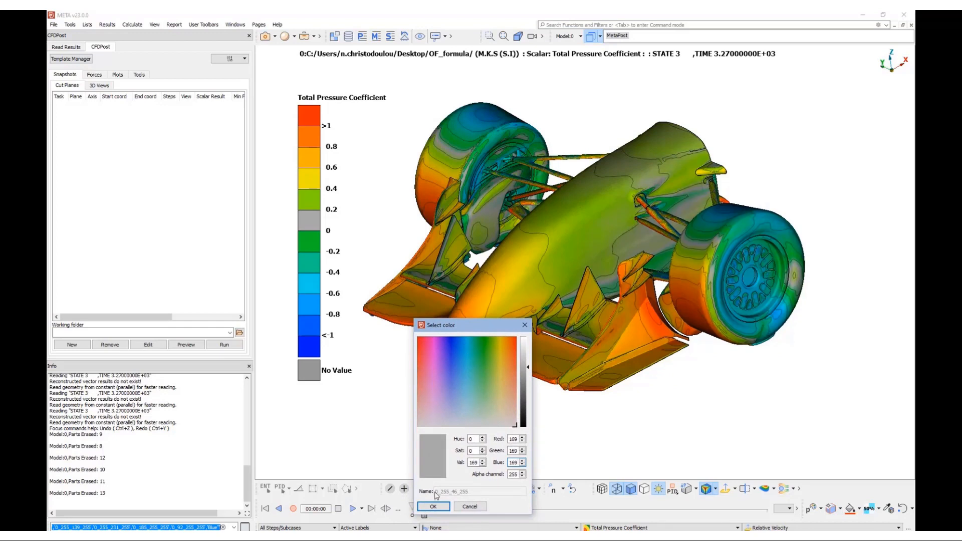
pyautogui.click(430, 506)
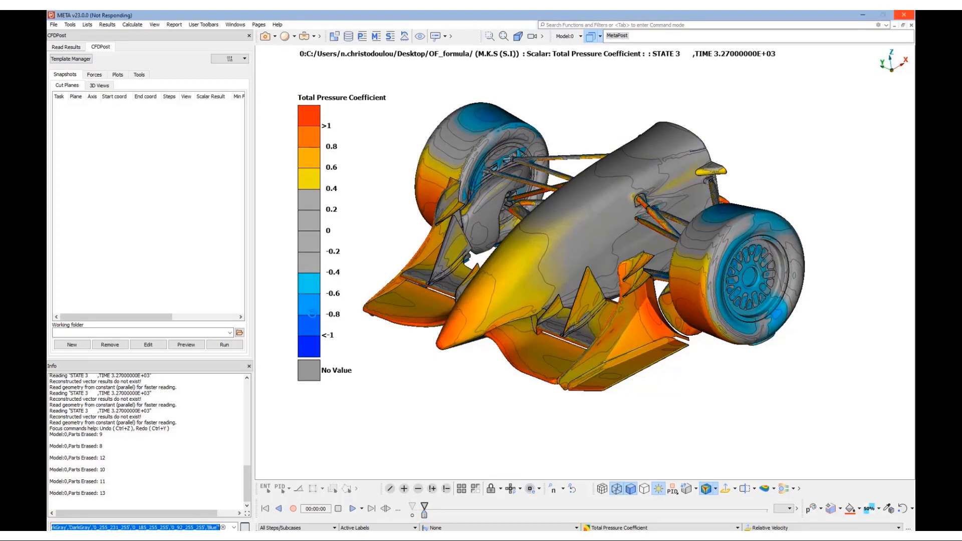
# - Switch the fringe option of the Total Pressure Coefficient plot to On Element
pyautogui.rightClick(312, 314)
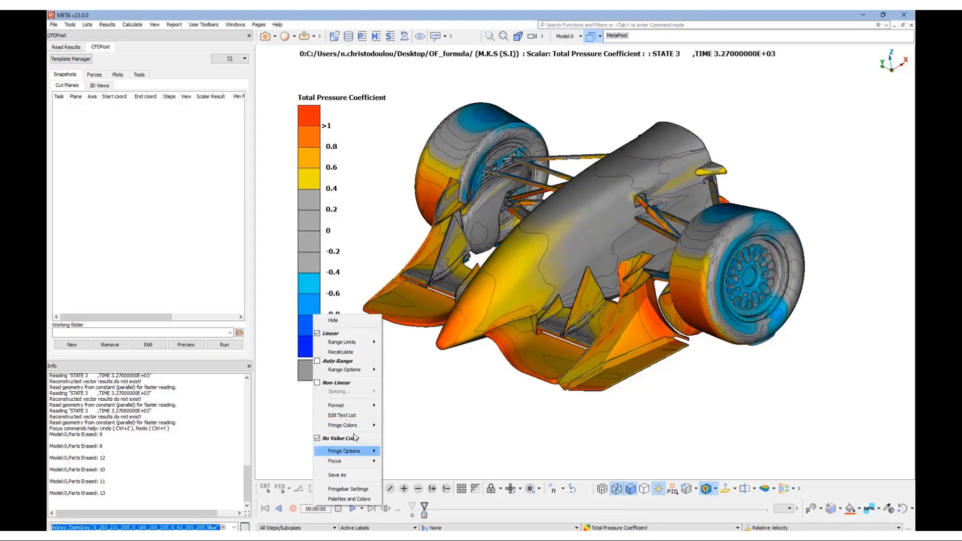
pyautogui.moveTo(356, 451)
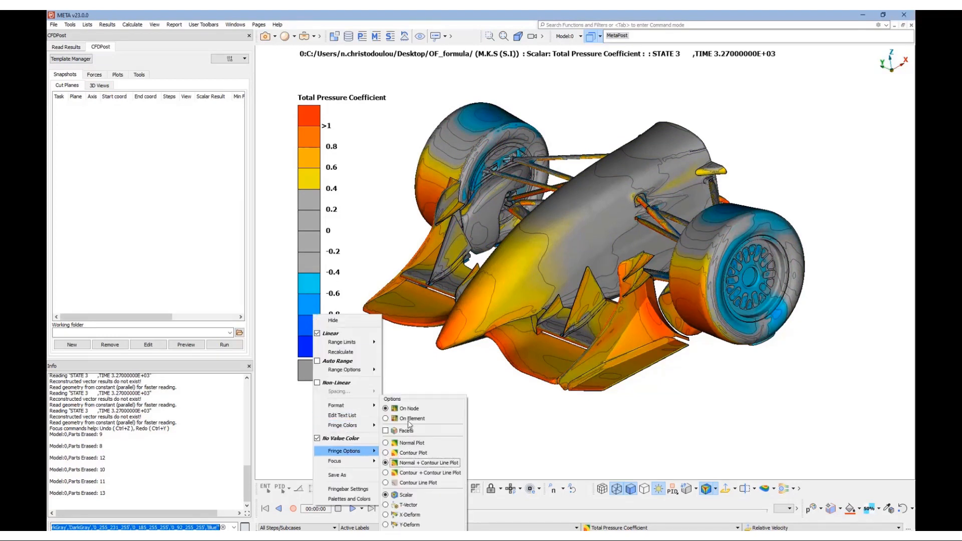
pyautogui.click(408, 419)
pyautogui.click(516, 423)
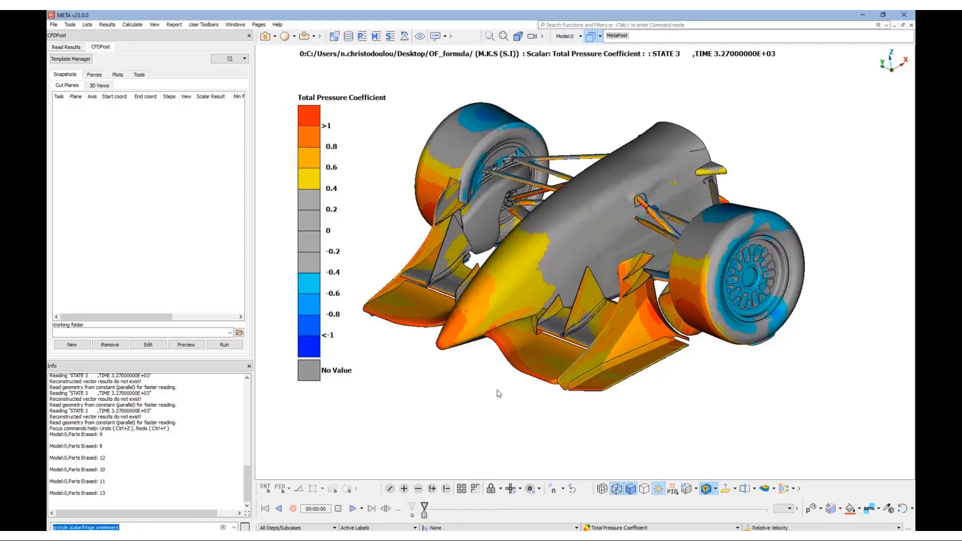
# - Change the fringe bar's text labels to "max" for the highest value and "min" for the lowest value
pyautogui.keyDown('ctrl'); pyautogui.moveTo(470, 325); pyautogui.dragTo(431, 328); pyautogui.keyUp('ctrl')
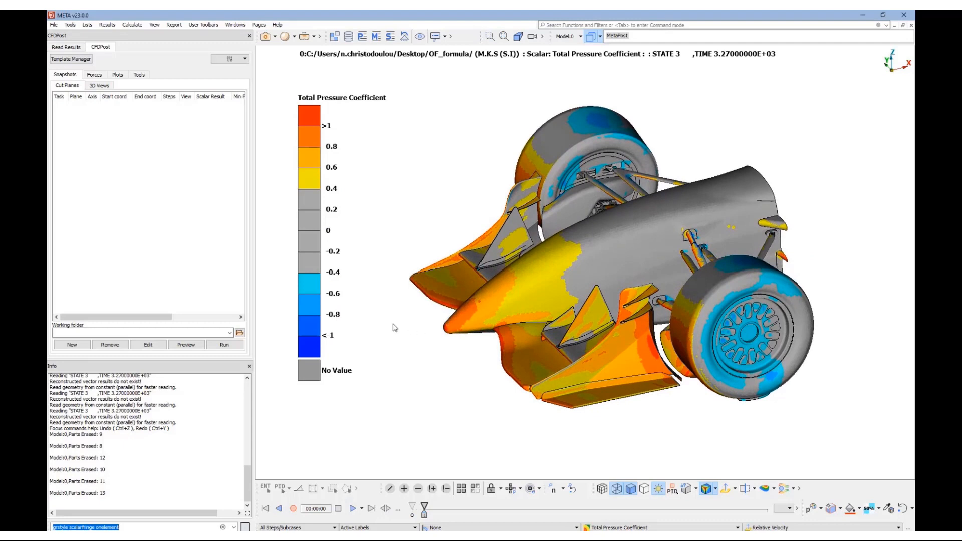
pyautogui.rightClick(307, 257)
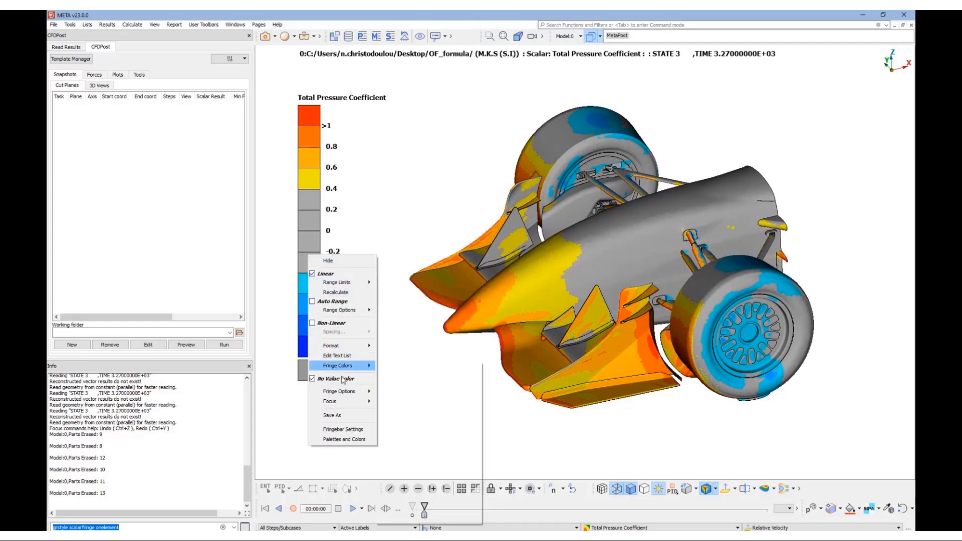
pyautogui.click(338, 355)
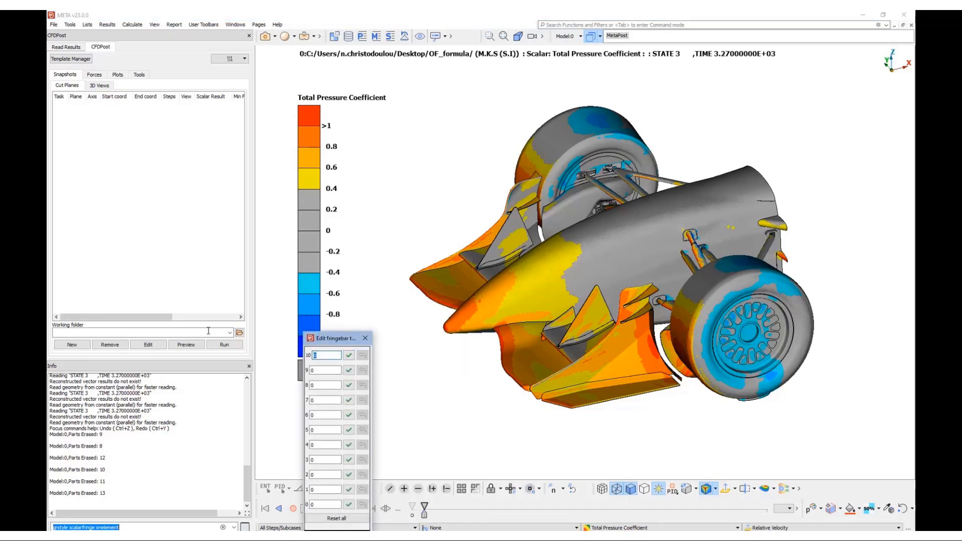
pyautogui.press('Return')
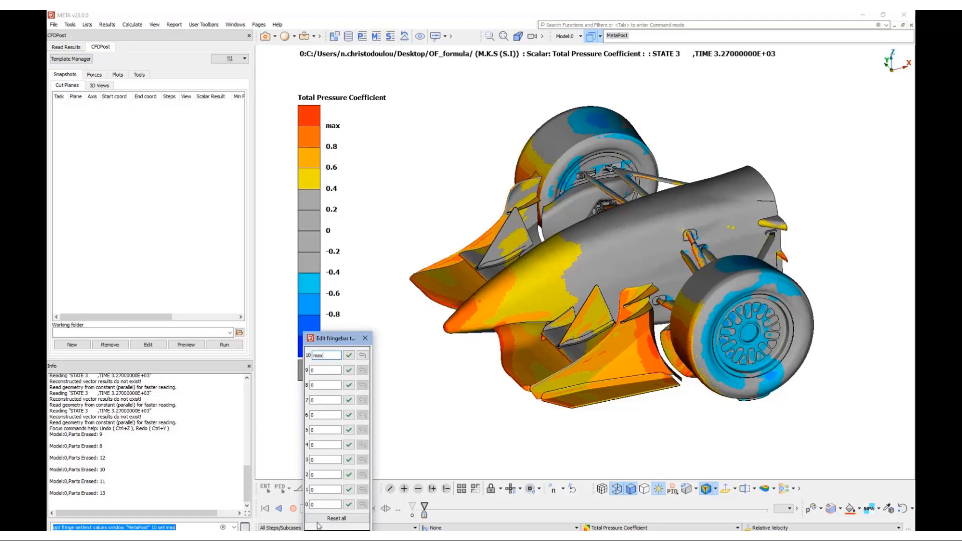
pyautogui.click(325, 504)
pyautogui.press('Return')
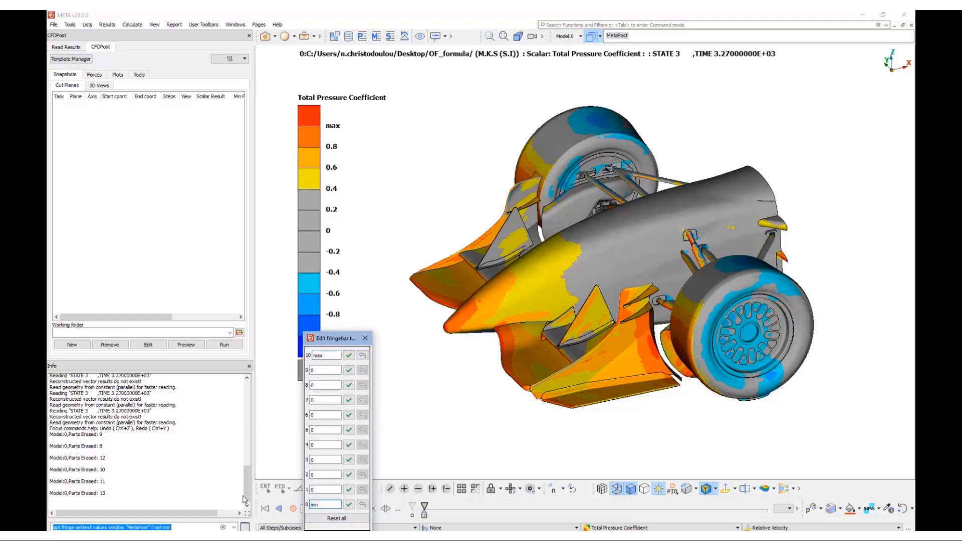
pyautogui.click(366, 339)
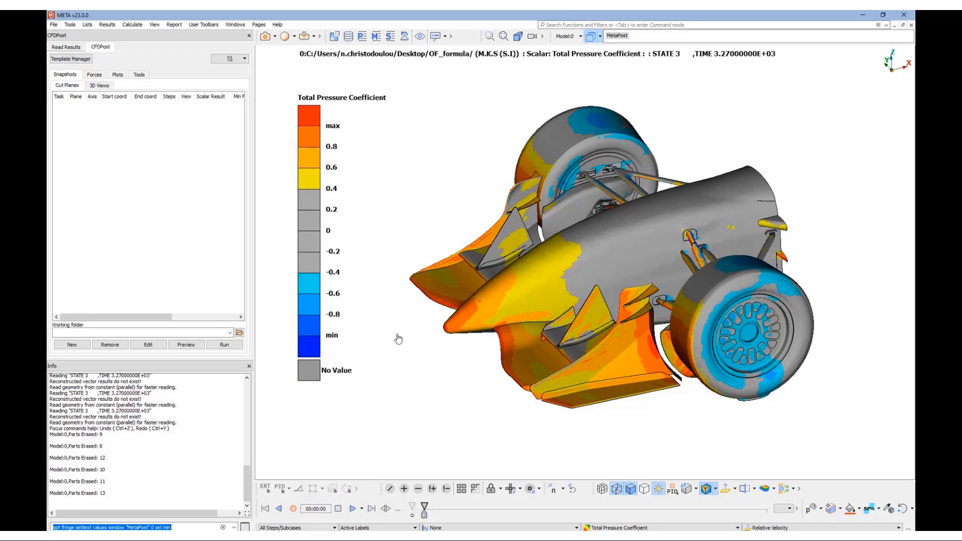
# - Edit the fringe bar palette to use the Heat style with 18 total colours
pyautogui.keyDown('ctrl'); pyautogui.moveTo(397, 352); pyautogui.dragTo(459, 361); pyautogui.keyUp('ctrl')
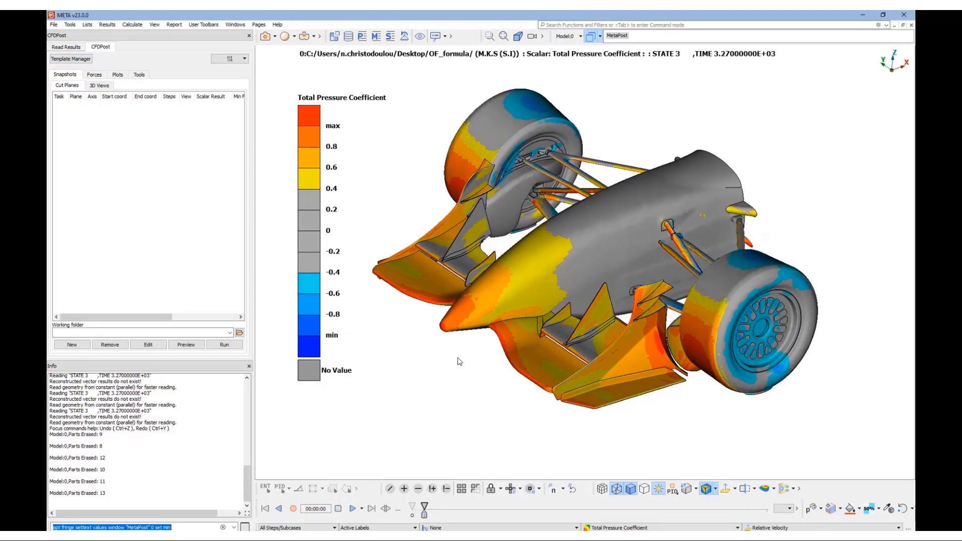
pyautogui.rightClick(316, 289)
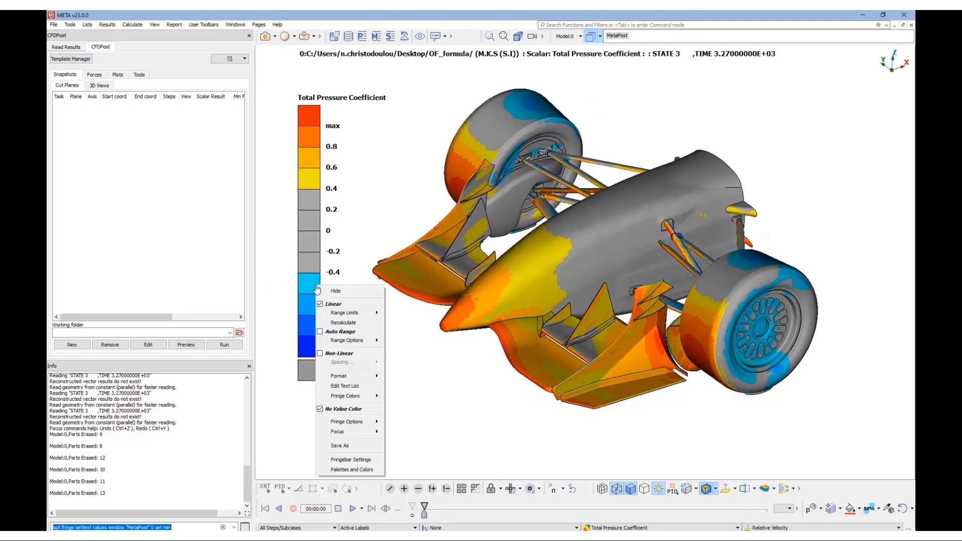
pyautogui.moveTo(344, 397)
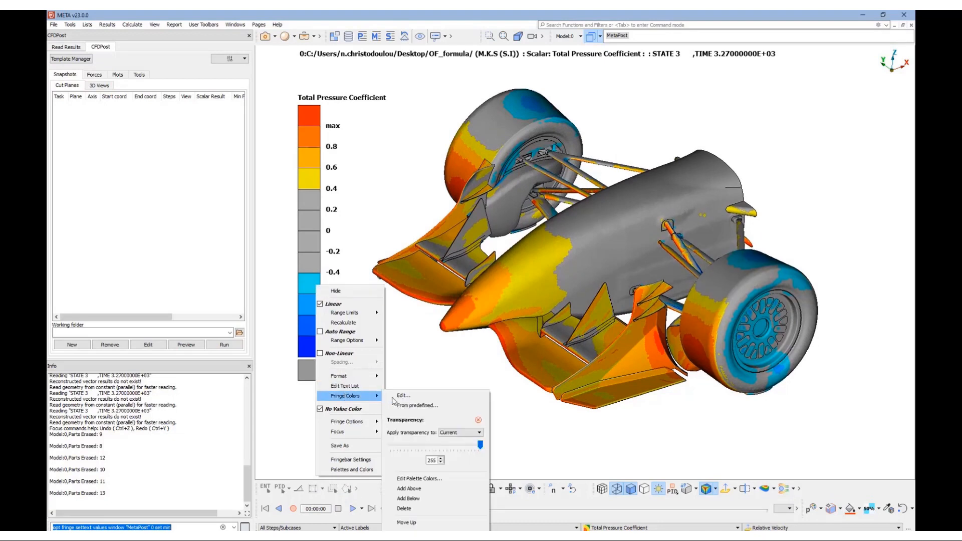
pyautogui.click(403, 479)
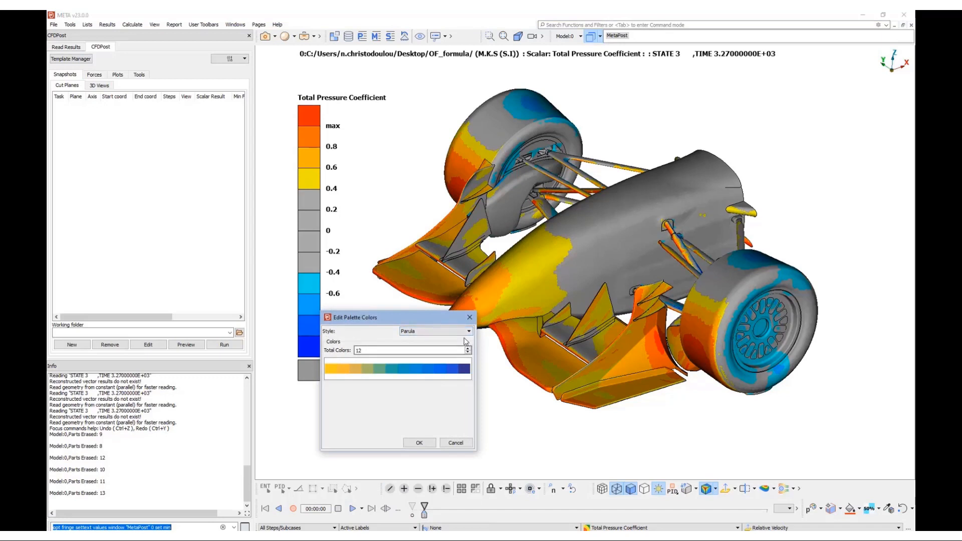
pyautogui.click(467, 331)
pyautogui.click(441, 344)
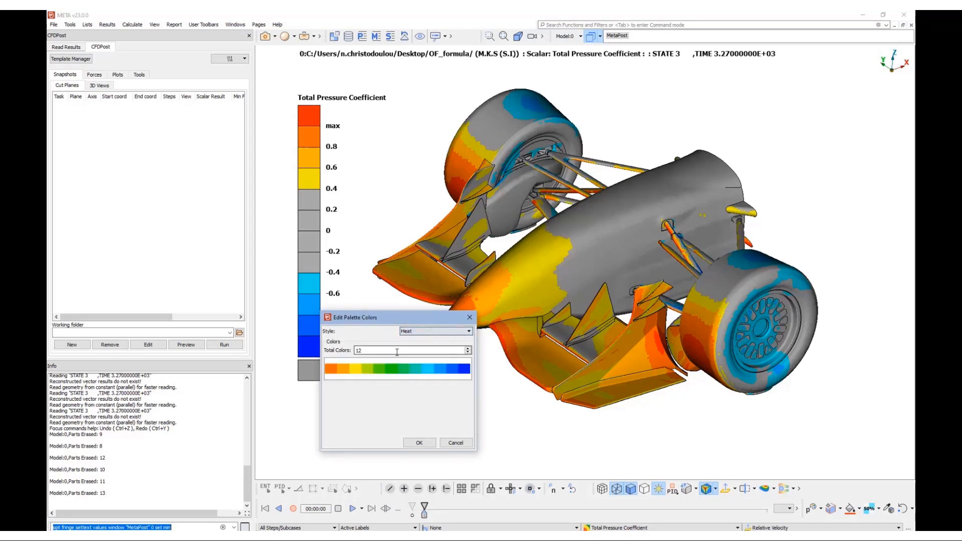
pyautogui.doubleClick(397, 353)
pyautogui.write('18')
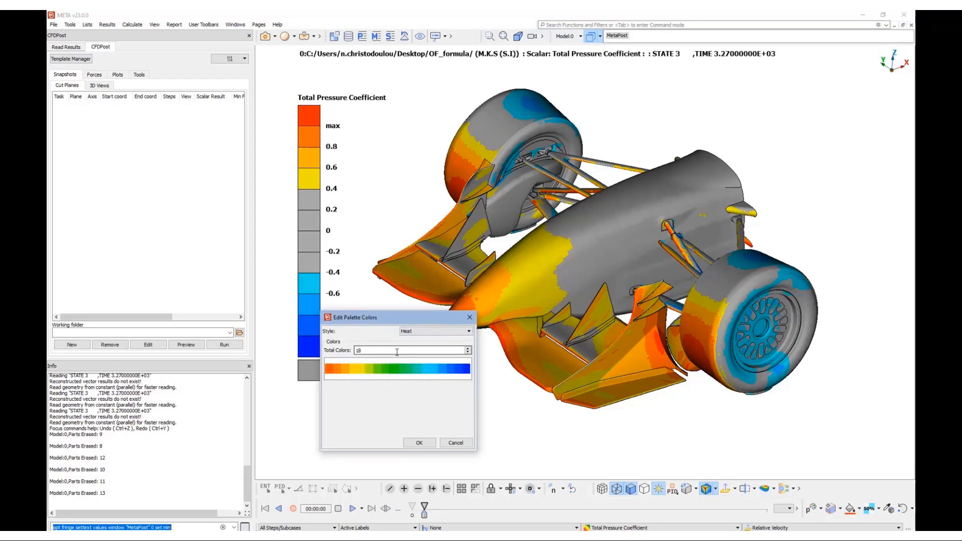
pyautogui.click(419, 442)
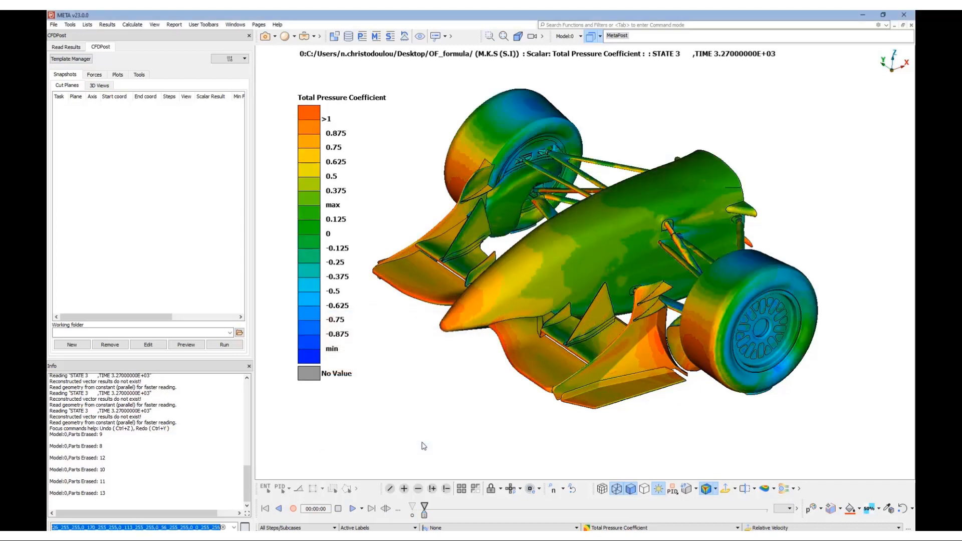
# - Reset all custom text labels of the fringe bar
pyautogui.rightClick(306, 223)
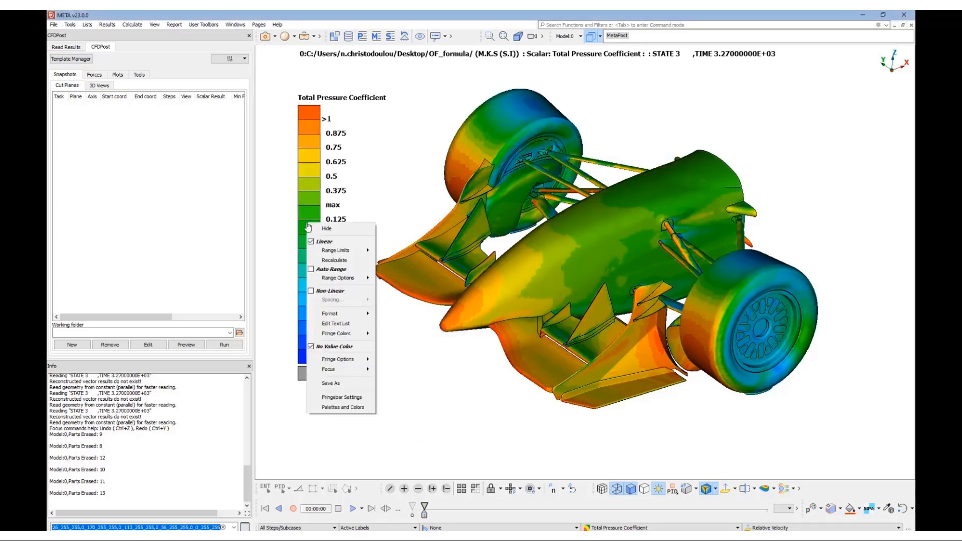
pyautogui.click(335, 324)
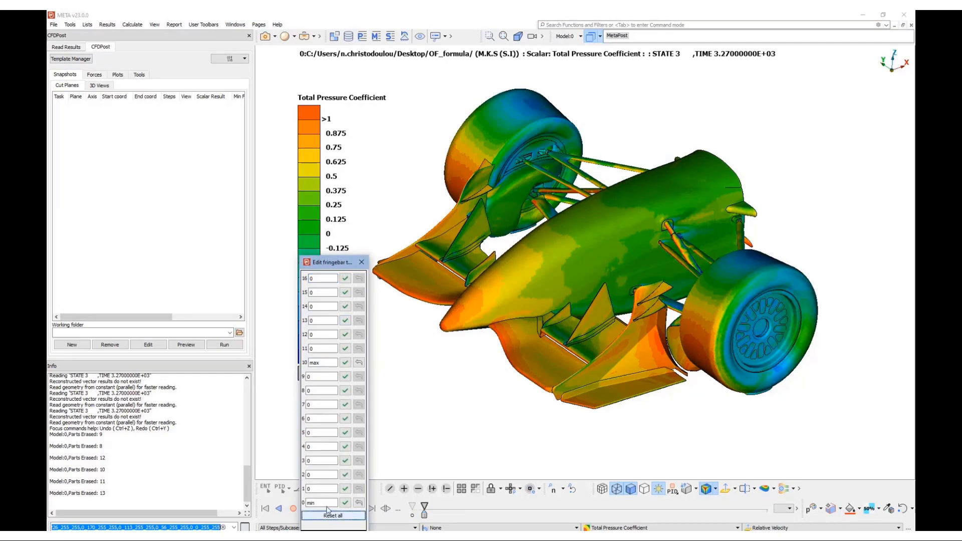
pyautogui.click(332, 515)
pyautogui.click(361, 262)
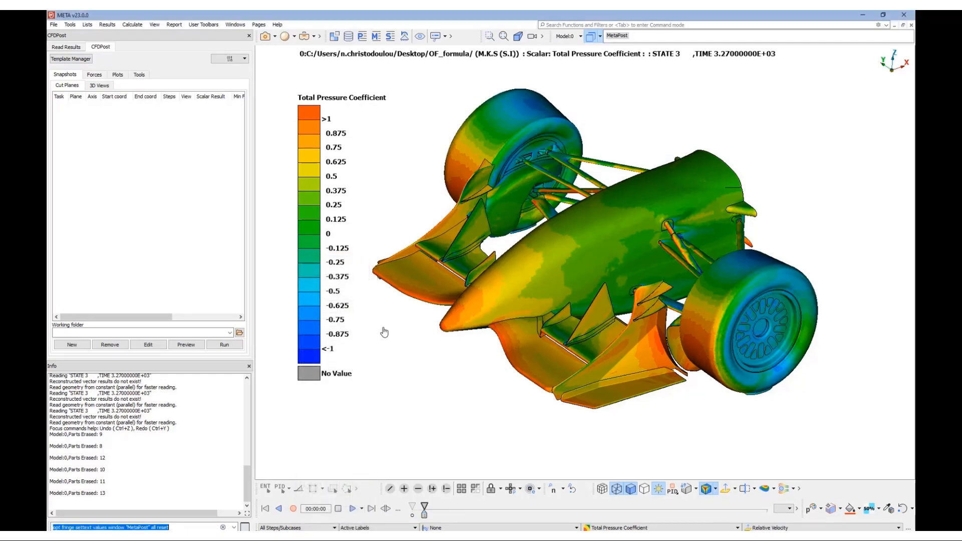
# - Enable Auto Range for the fringe bar, and switch the displayed scalar to U,Magnitude
pyautogui.keyDown('ctrl'); pyautogui.moveTo(398, 353); pyautogui.dragTo(478, 347); pyautogui.keyUp('ctrl')
pyautogui.keyDown('ctrl'); pyautogui.moveTo(479, 347); pyautogui.dragTo(516, 333, button='middle'); pyautogui.keyUp('ctrl')
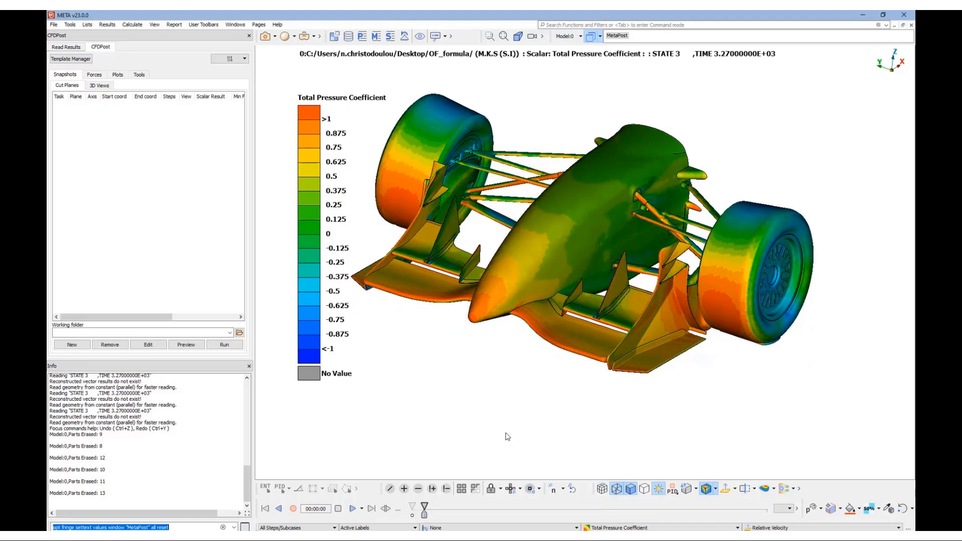
pyautogui.rightClick(313, 253)
pyautogui.click(336, 298)
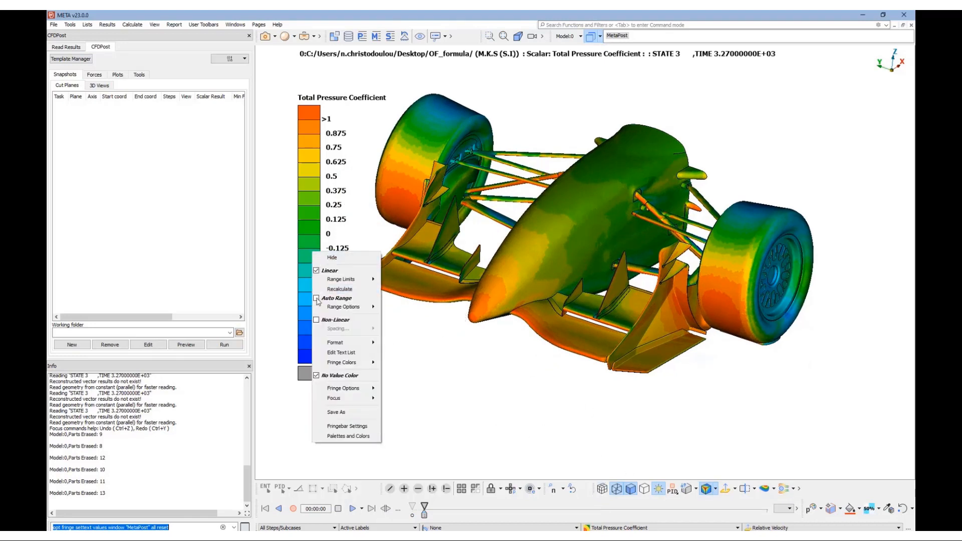
pyautogui.click(505, 377)
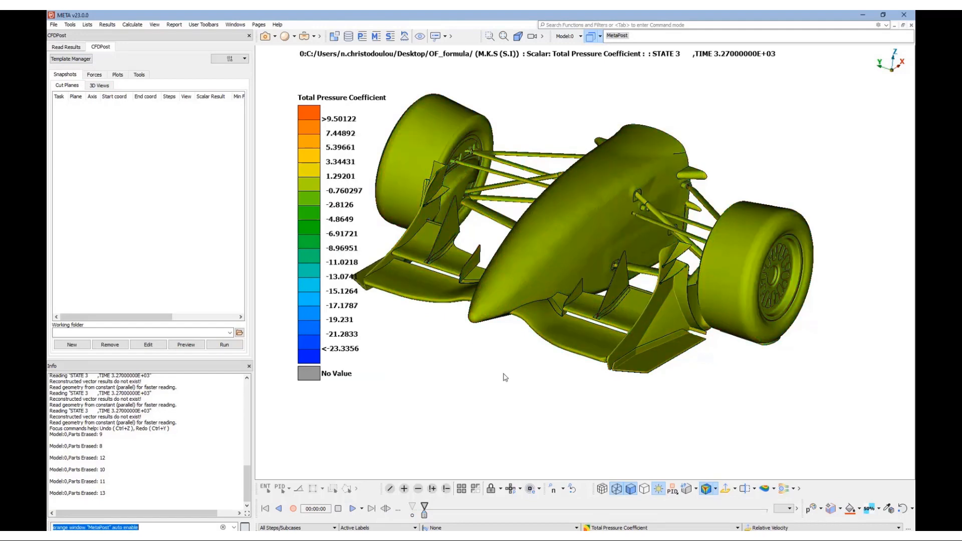
pyautogui.click(635, 527)
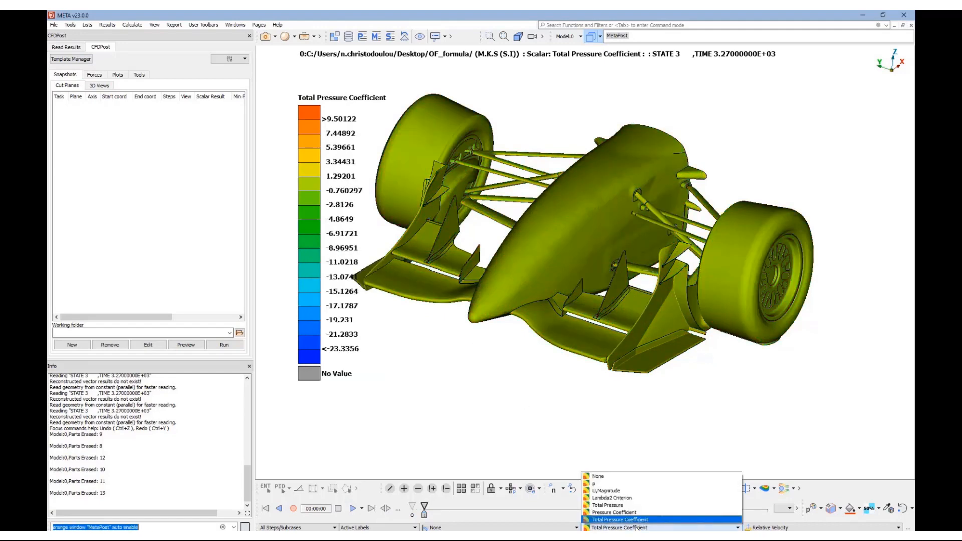
pyautogui.click(609, 491)
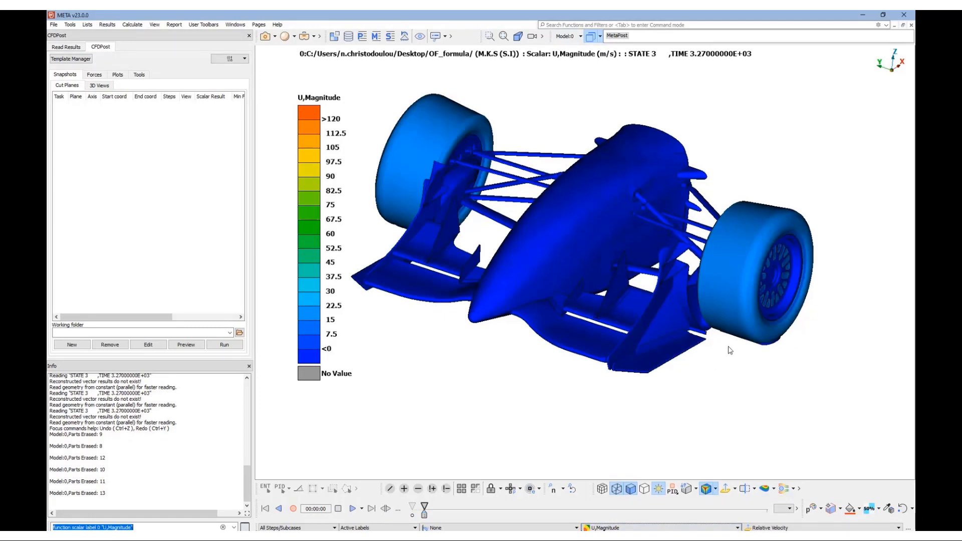
# - Hide the surfaces filling the front wheel's spoke openings, the rim face and the spoke walls behind it
pyautogui.keyDown('ctrl'); pyautogui.moveTo(775, 331); pyautogui.dragTo(701, 311); pyautogui.keyUp('ctrl')
pyautogui.scroll(5, 765, 236)
pyautogui.keyDown('ctrl'); pyautogui.moveTo(774, 257); pyautogui.dragTo(730, 284); pyautogui.keyUp('ctrl')
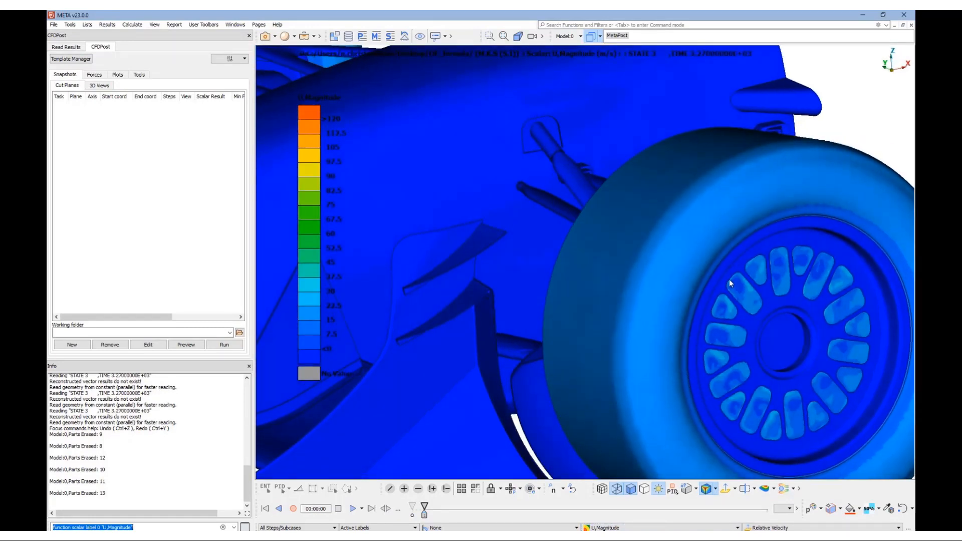
pyautogui.click(418, 488)
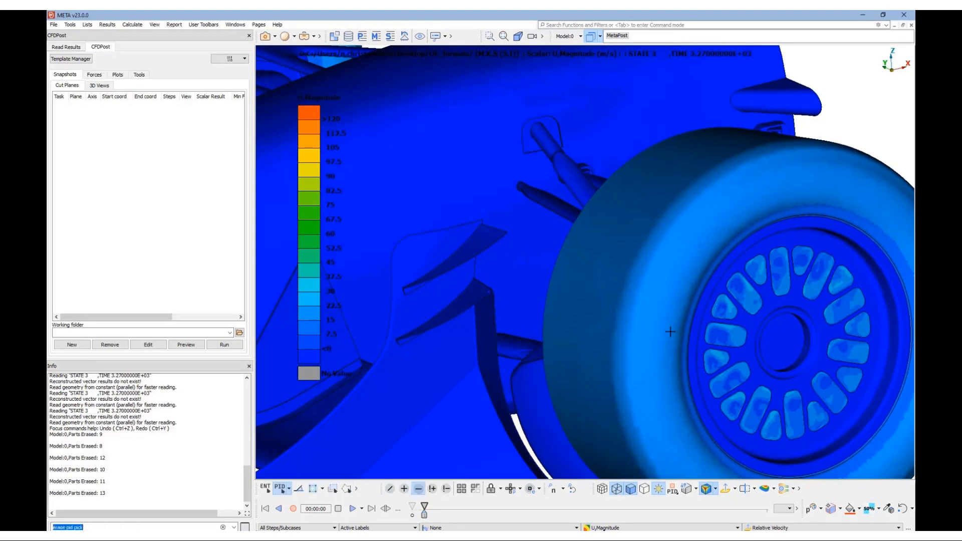
pyautogui.click(746, 313)
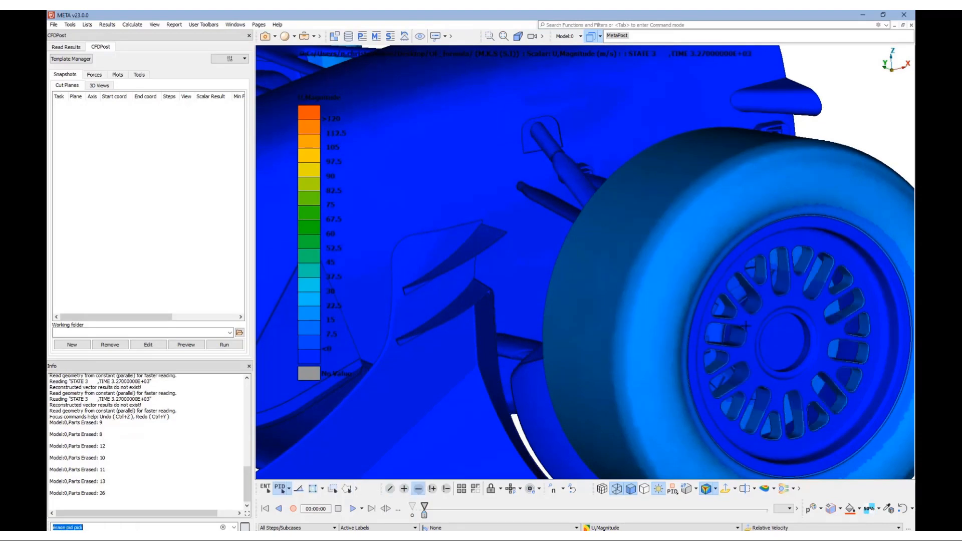
pyautogui.scroll(4, 746, 326)
pyautogui.click(746, 324)
pyautogui.scroll(-2, 709, 323)
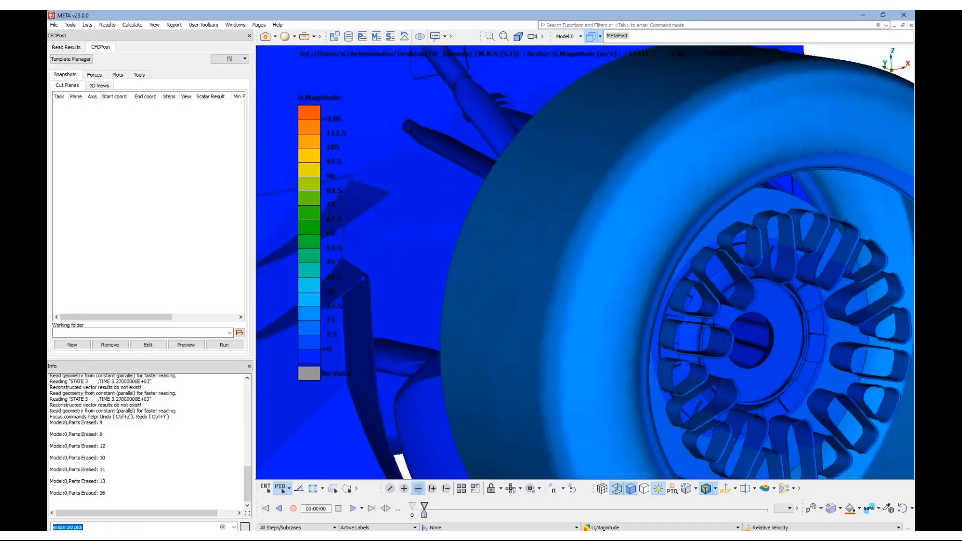
pyautogui.click(829, 277)
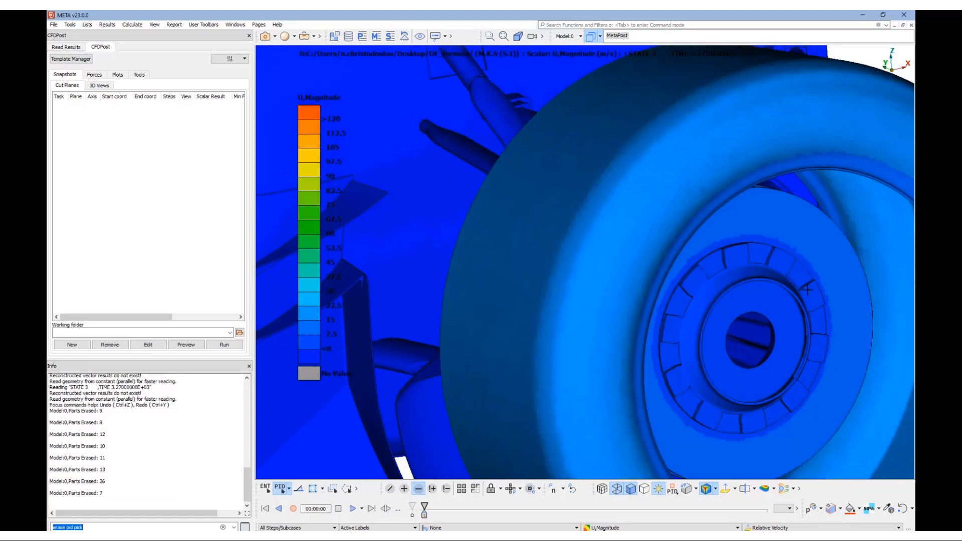
pyautogui.scroll(-3, 808, 290)
pyautogui.moveTo(797, 284)
pyautogui.keyDown('ctrl'); pyautogui.mouseDown()
pyautogui.moveTo(746, 251)
pyautogui.moveTo(708, 251)
pyautogui.moveTo(770, 269)
pyautogui.mouseUp(); pyautogui.keyUp('ctrl')
pyautogui.scroll(-3, 706, 283)
pyautogui.keyDown('ctrl'); pyautogui.moveTo(661, 277); pyautogui.dragTo(674, 285); pyautogui.keyUp('ctrl')
pyautogui.scroll(-3, 674, 285)
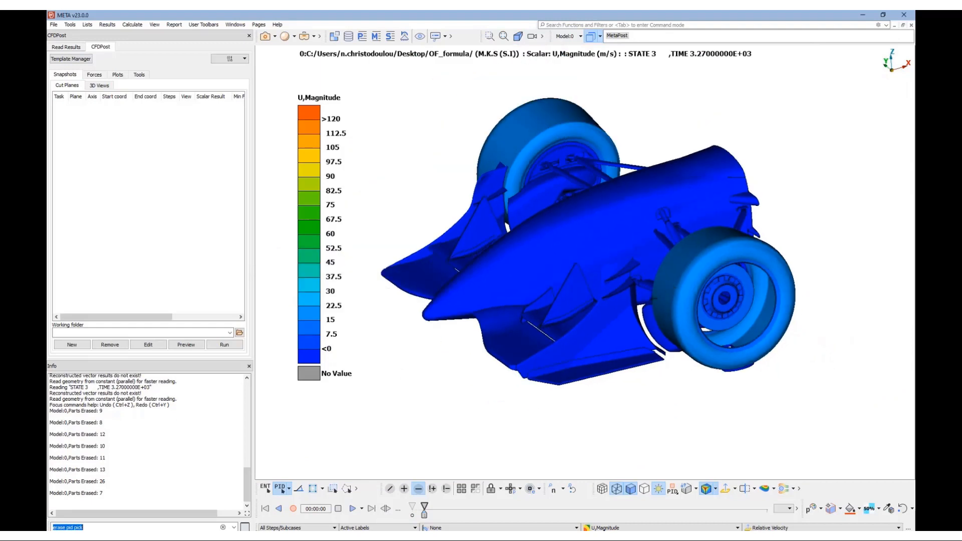
pyautogui.middleClick(600, 391)
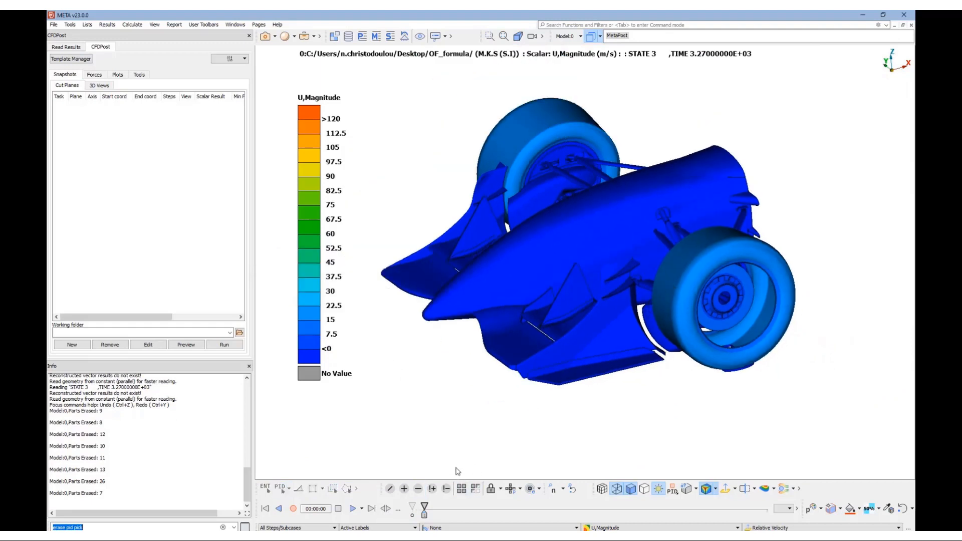
# - Bring the hidden rim parts back by box-selecting the area around the front wheel
pyautogui.click(404, 489)
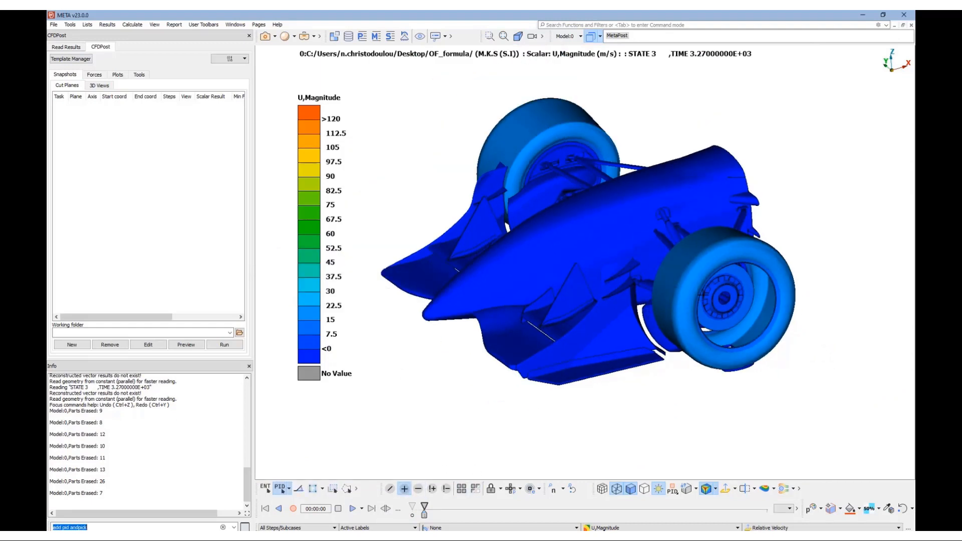
pyautogui.moveTo(695, 259); pyautogui.dragTo(803, 385)
pyautogui.click(741, 363)
pyautogui.rightClick(620, 382)
pyautogui.scroll(-2, 497, 351)
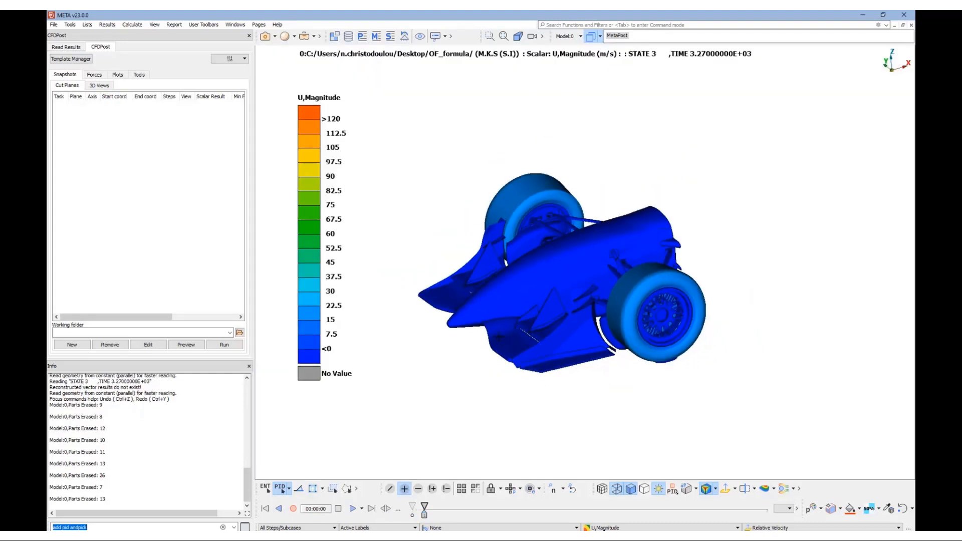
pyautogui.middleClick(433, 339)
pyautogui.scroll(-1, 434, 338)
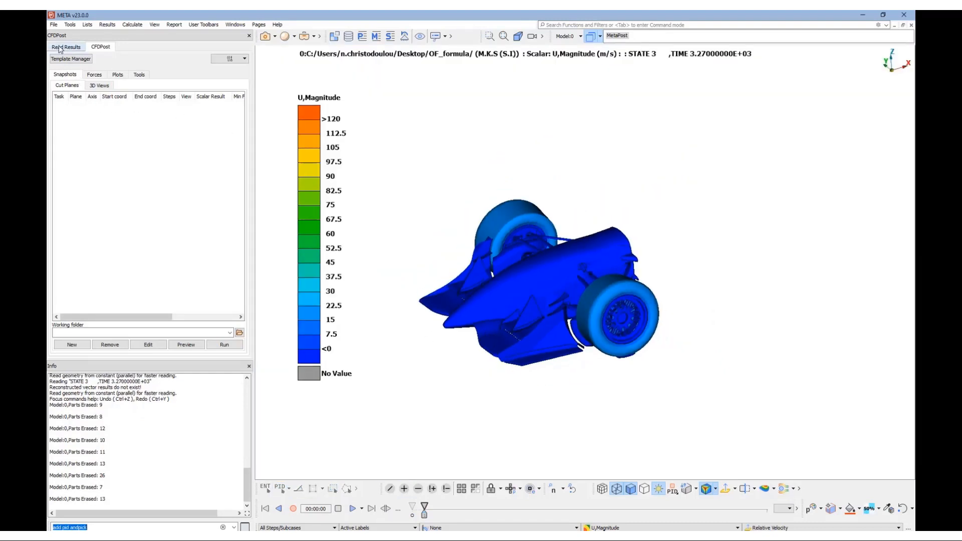
# - Set the scalar result for reading to U with Magnitude, and set Boundary Results to First Cell Only
pyautogui.click(66, 47)
pyautogui.click(95, 80)
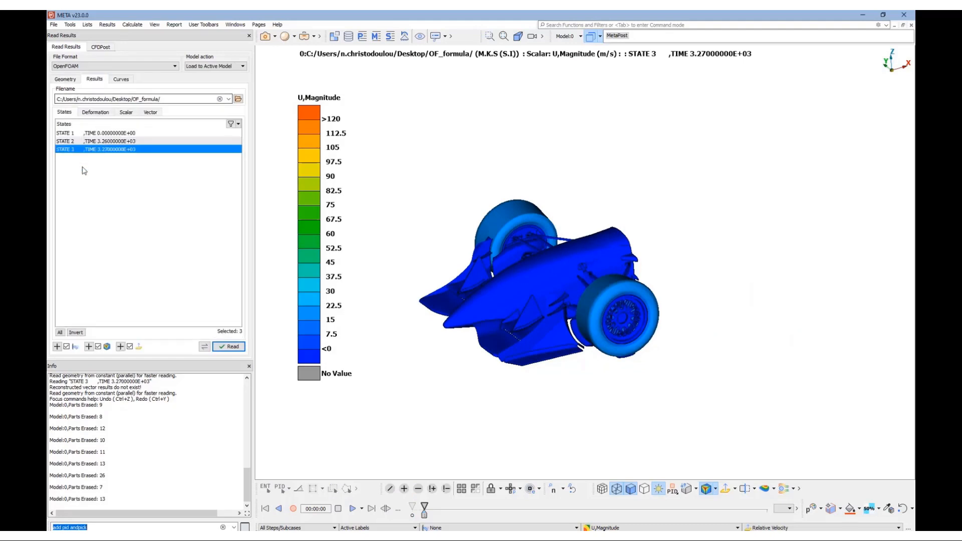
pyautogui.click(126, 112)
pyautogui.click(111, 126)
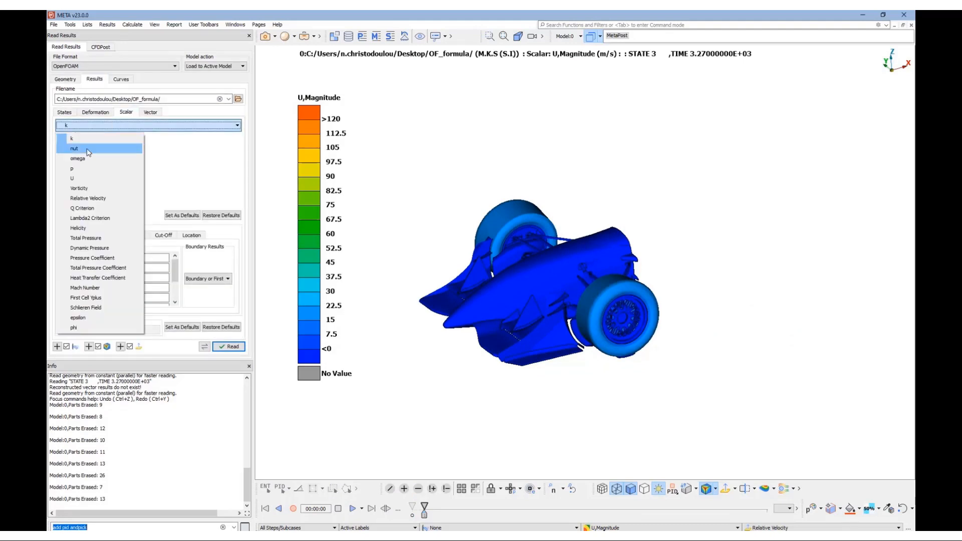
pyautogui.click(92, 179)
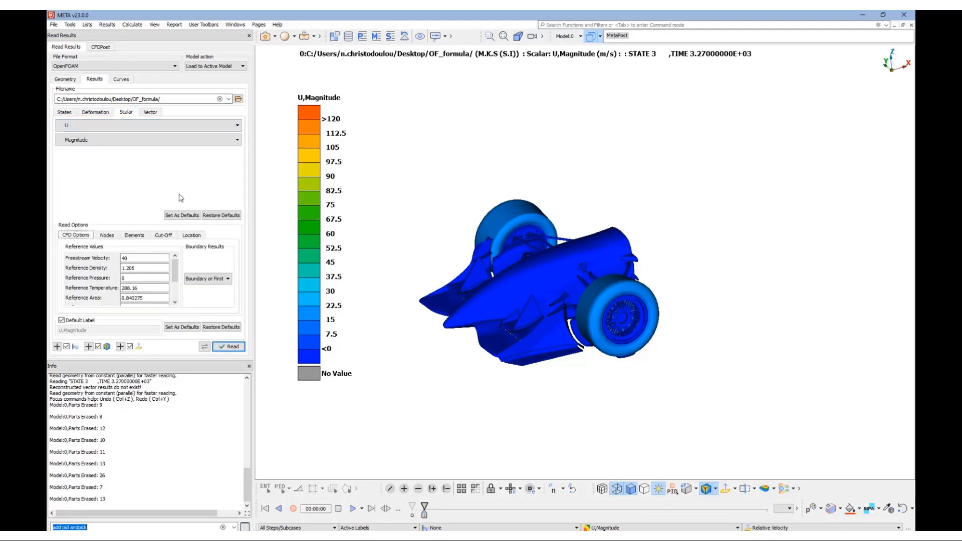
pyautogui.click(196, 279)
pyautogui.click(200, 294)
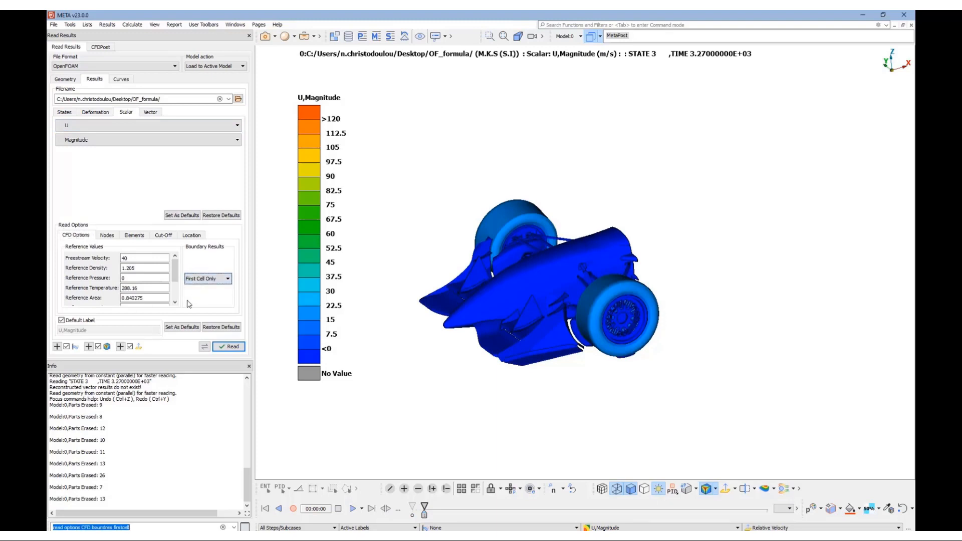
# - Enable appending of scalar results, and read the first-cell U,Magnitude result as an additional scalar
pyautogui.click(89, 347)
pyautogui.click(228, 347)
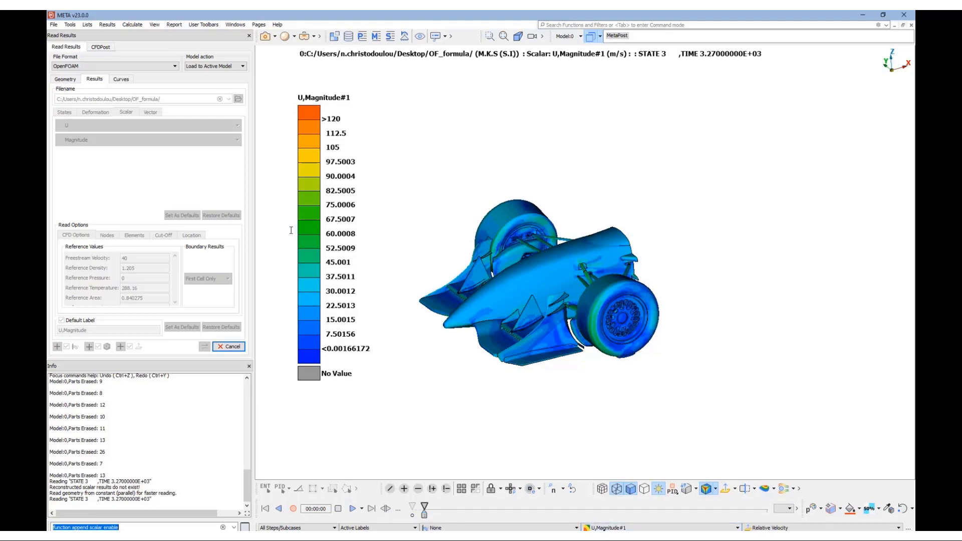
pyautogui.scroll(2, 485, 297)
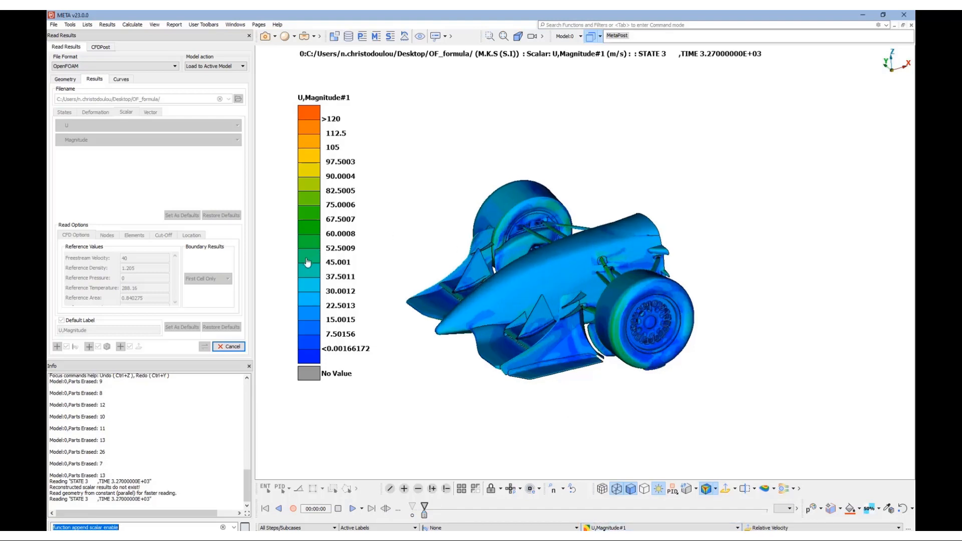
# - Set the fringe bar's range limits to a maximum of 100 and a minimum of 0
pyautogui.rightClick(307, 262)
pyautogui.moveTo(336, 291)
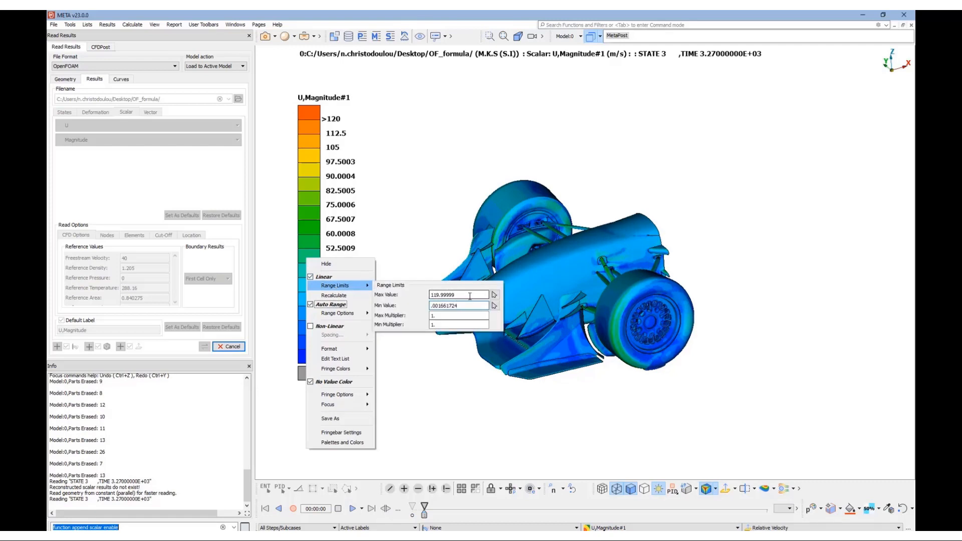
pyautogui.doubleClick(470, 295)
pyautogui.write('100')
pyautogui.press('Return')
pyautogui.press('Tab')
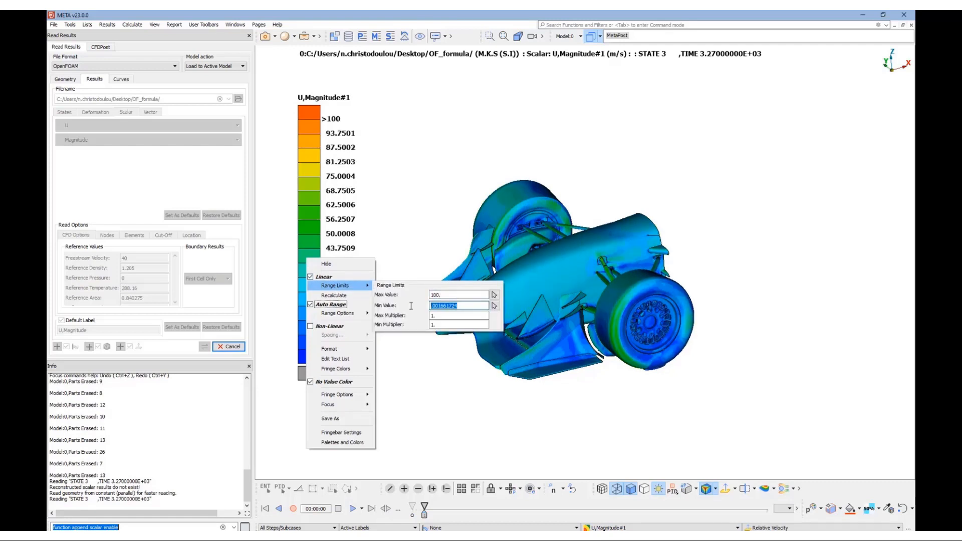
pyautogui.write('.0')
pyautogui.press('Return')
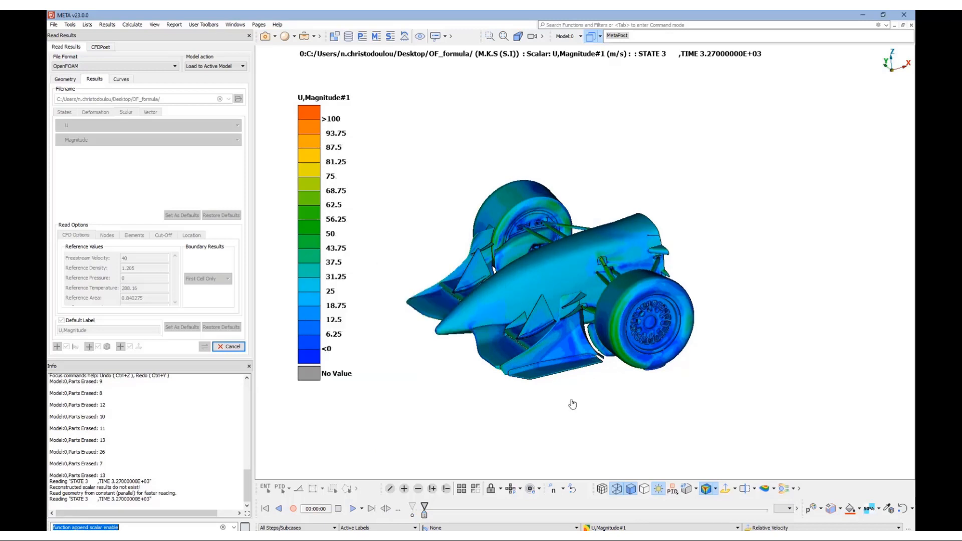
# - Switch the scalar fringe plot of the car from element-based to On Node display
pyautogui.scroll(5, 573, 404)
pyautogui.rightClick(314, 286)
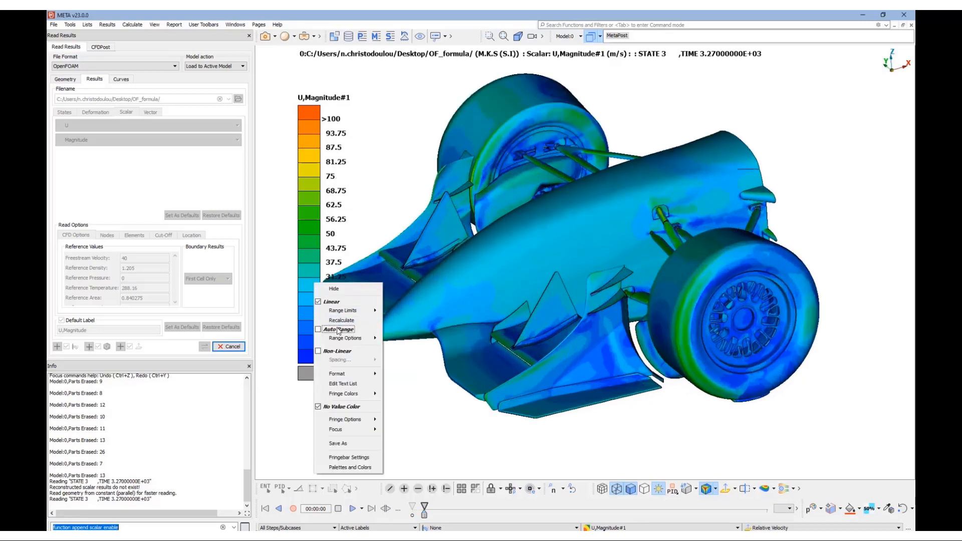
pyautogui.moveTo(335, 421)
pyautogui.click(386, 408)
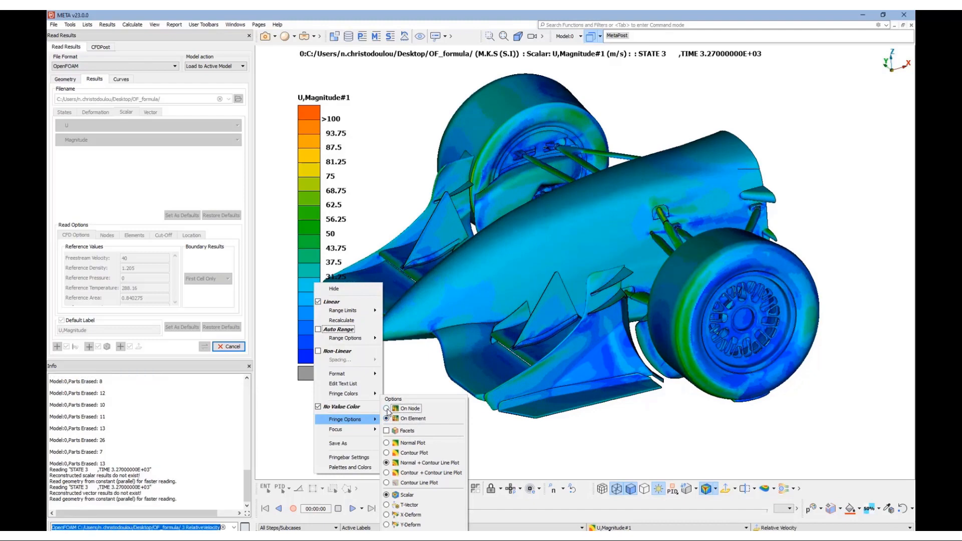
pyautogui.click(586, 386)
pyautogui.keyDown('ctrl'); pyautogui.moveTo(540, 341); pyautogui.dragTo(600, 337); pyautogui.keyUp('ctrl')
pyautogui.keyDown('ctrl'); pyautogui.moveTo(513, 320); pyautogui.dragTo(556, 326); pyautogui.keyUp('ctrl')
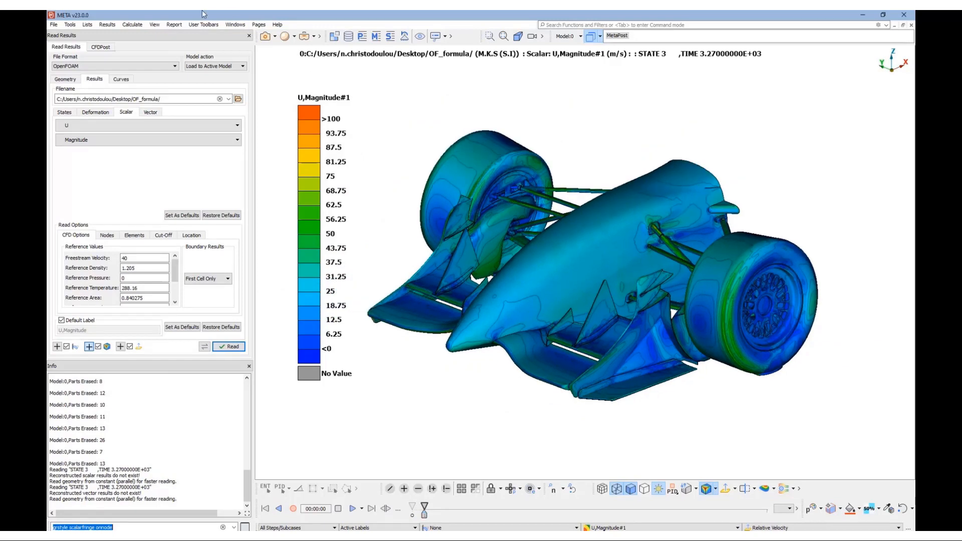
# - Build a scalar user field function that divides State 3's top-and-bottom scalar element function labelled U,Magnitude#1 by 40
pyautogui.click(132, 24)
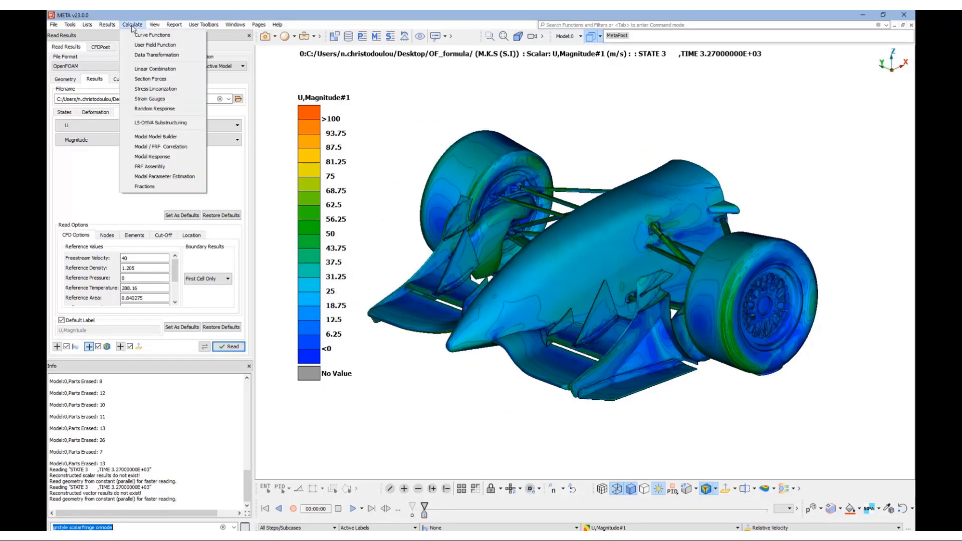
pyautogui.click(151, 46)
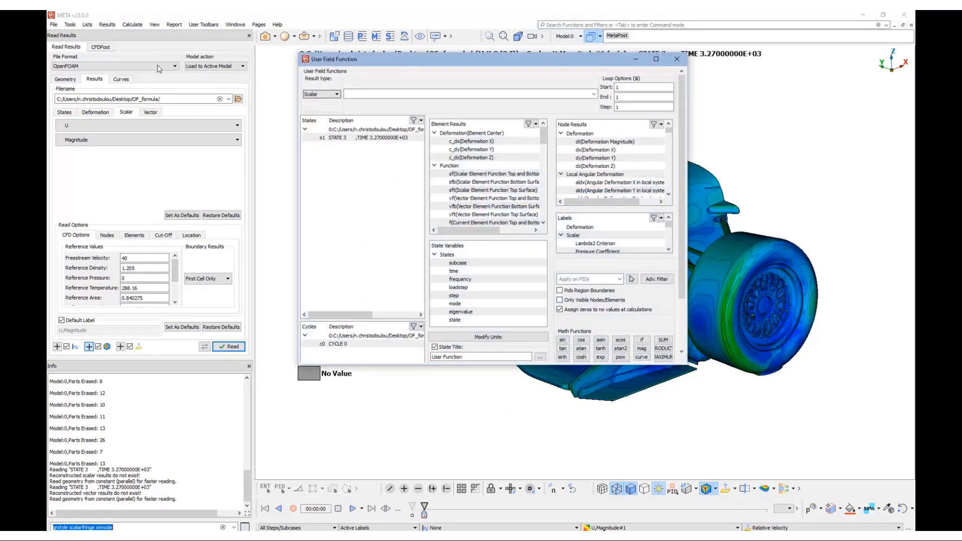
pyautogui.doubleClick(341, 138)
pyautogui.doubleClick(482, 174)
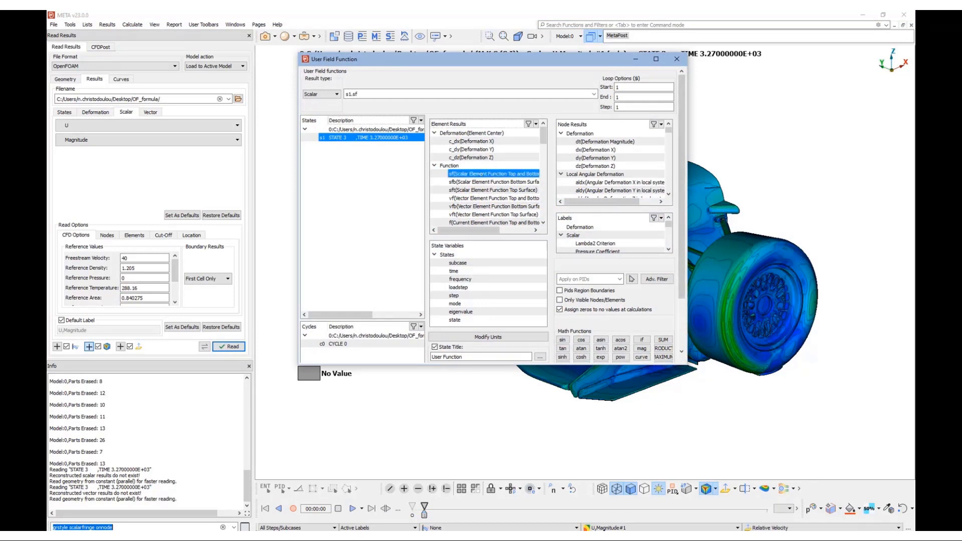
pyautogui.moveTo(685, 365); pyautogui.dragTo(713, 394)
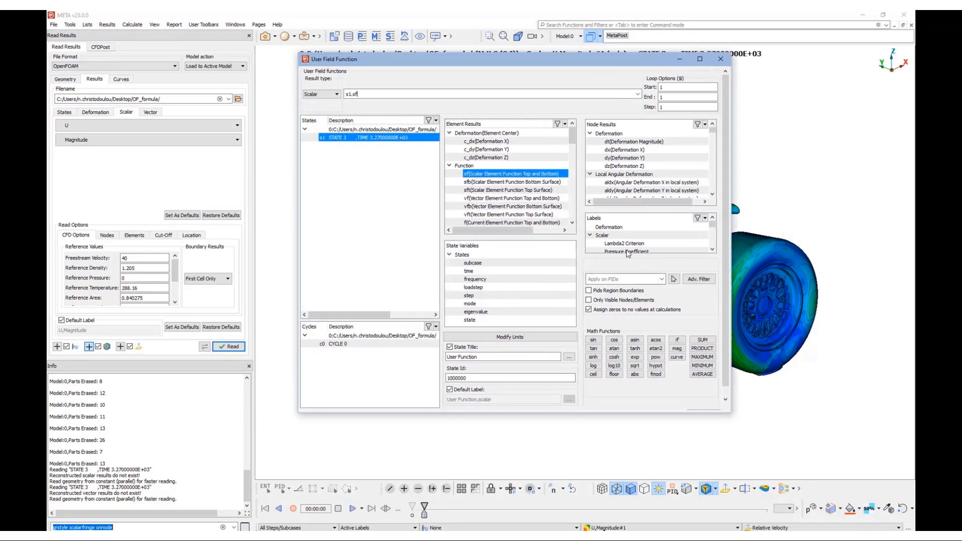
pyautogui.scroll(-3, 627, 254)
pyautogui.click(619, 236)
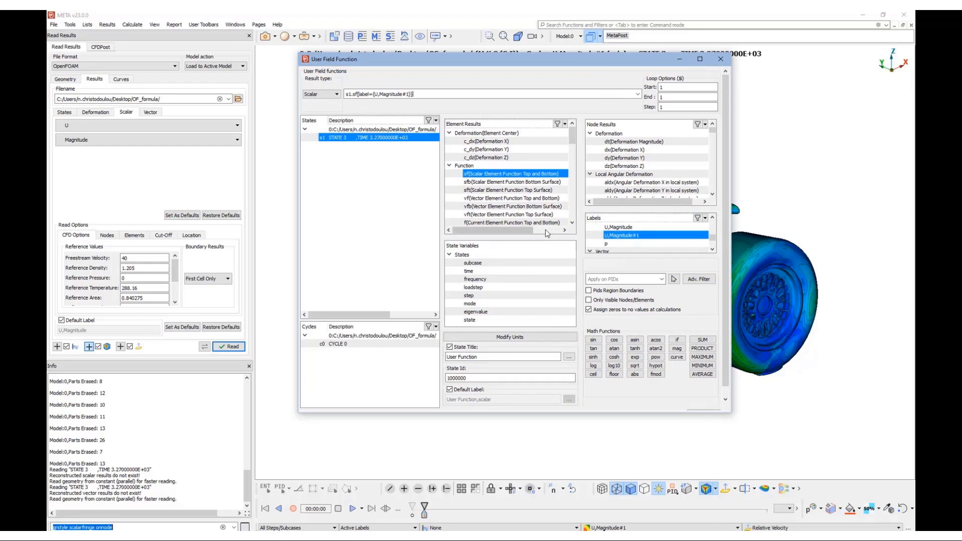
pyautogui.click(426, 92)
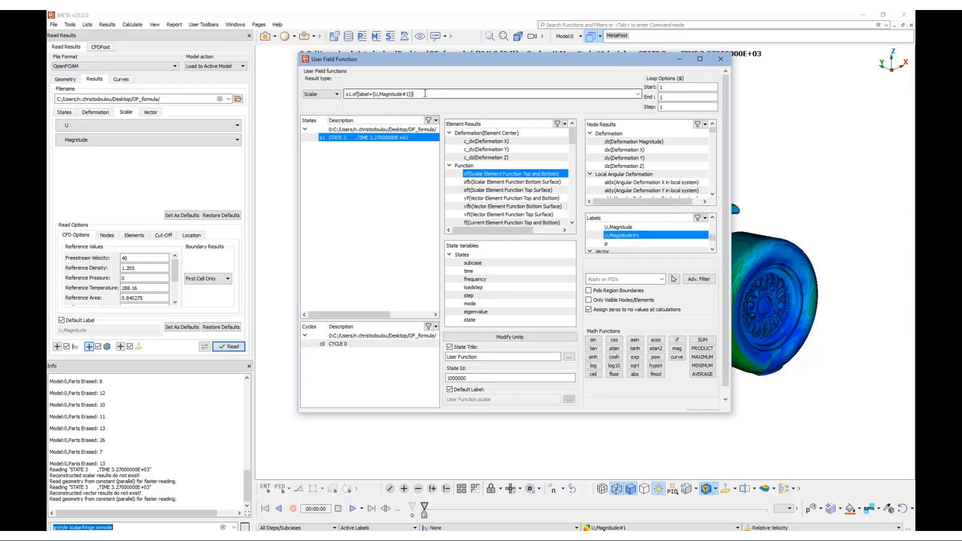
pyautogui.write('/40')
# - Title the user function's state Normalized_Umag, set its state ID to 1, and calculate it
pyautogui.tripleClick(485, 358)
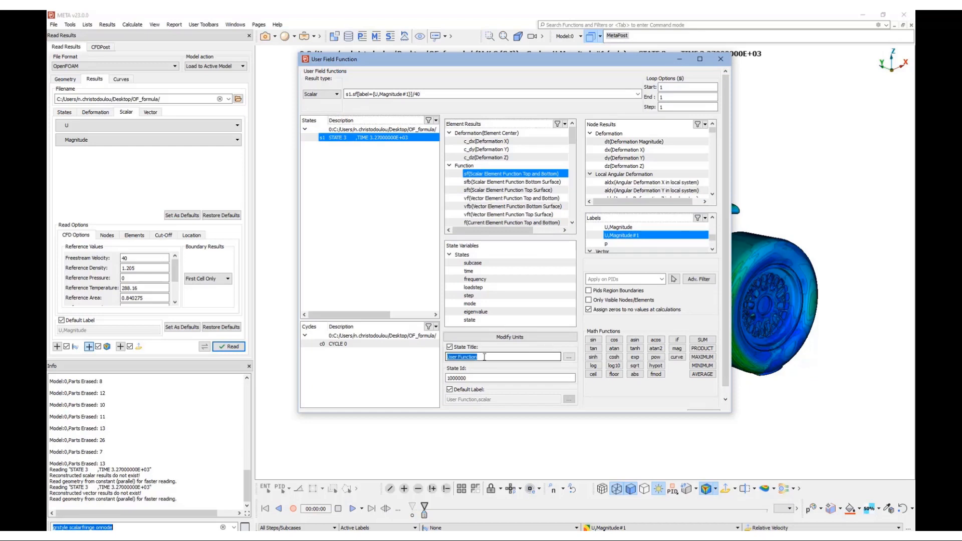
pyautogui.write('Normalized_Umag')
pyautogui.doubleClick(481, 377)
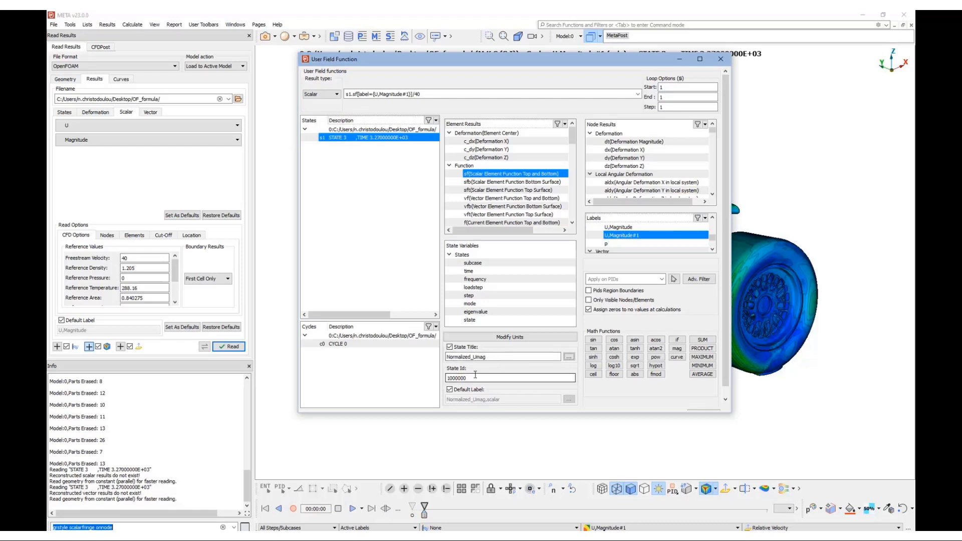
pyautogui.write('1')
pyautogui.scroll(-1, 636, 383)
pyautogui.click(704, 406)
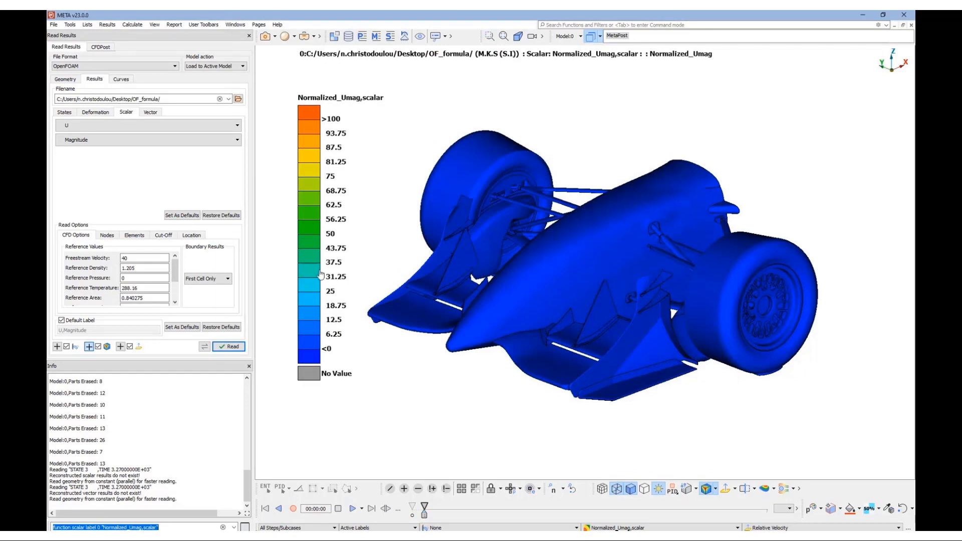
# - Auto-range the fringe bar for Normalized_Umag, and set its range limits to a maximum of 1 and a minimum of 0
pyautogui.rightClick(312, 264)
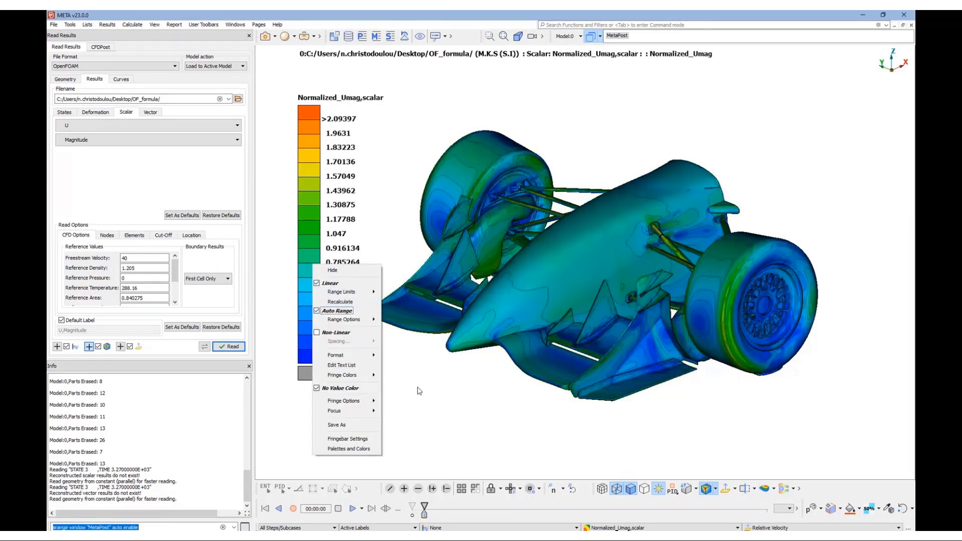
pyautogui.click(543, 385)
pyautogui.rightClick(306, 242)
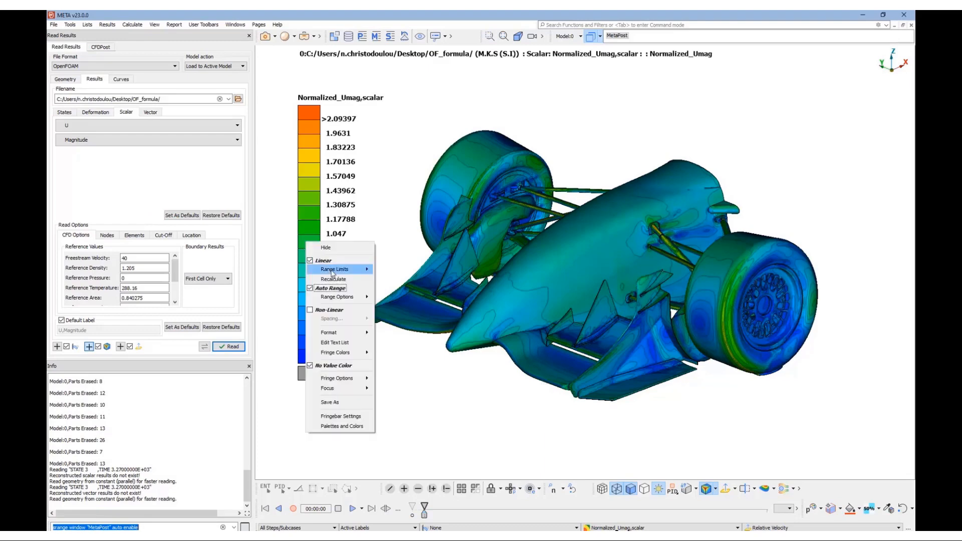
pyautogui.moveTo(333, 273)
pyautogui.doubleClick(460, 278)
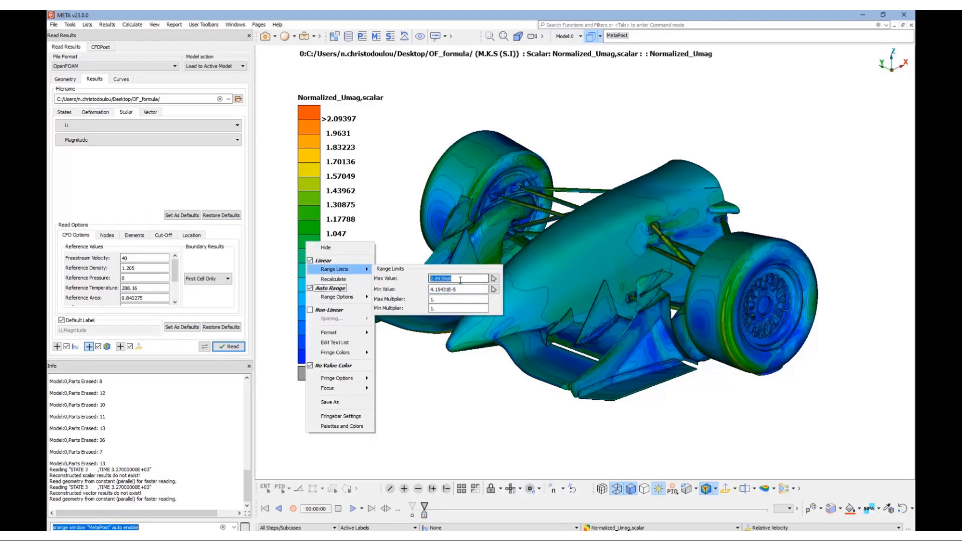
pyautogui.write('1')
pyautogui.press('Return')
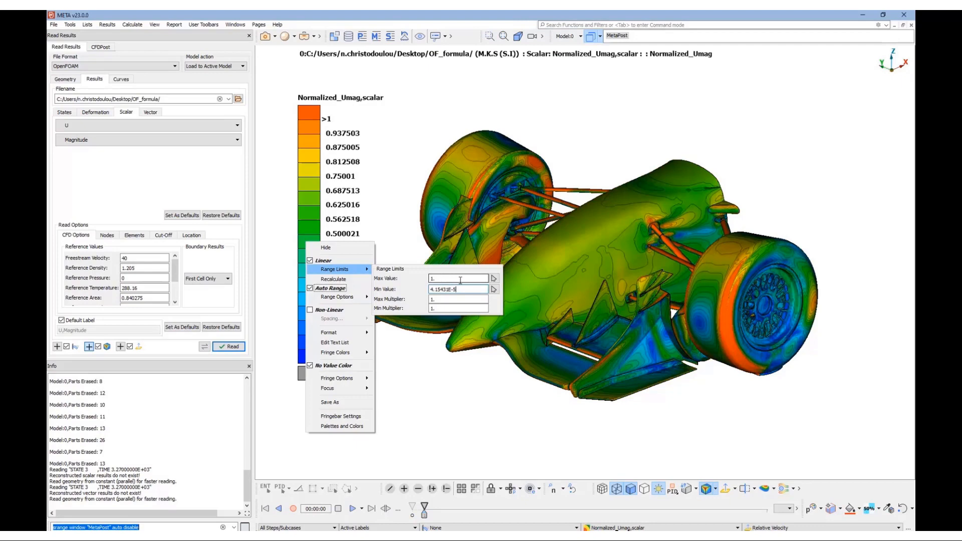
pyautogui.hotkey('ctrl', 'a')
pyautogui.write('0')
pyautogui.press('Return')
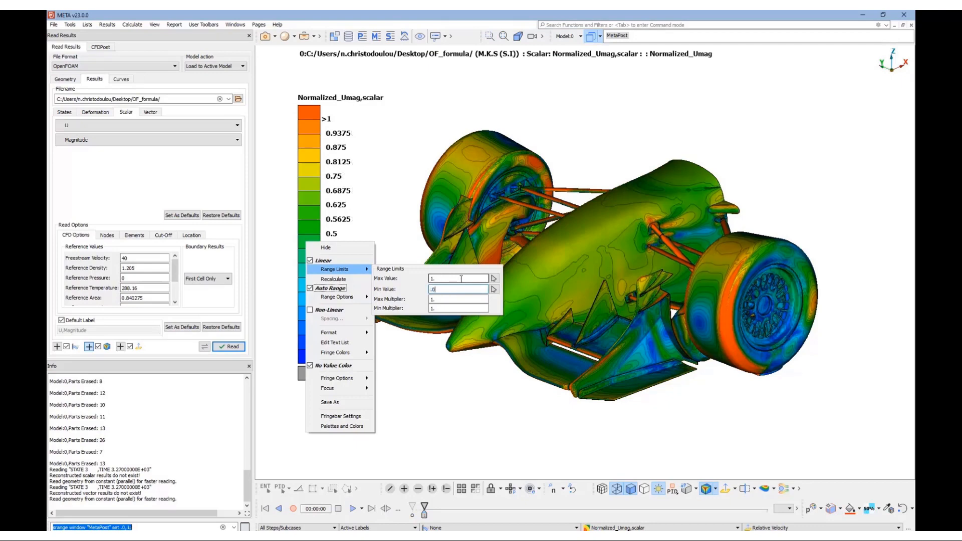
pyautogui.click(539, 428)
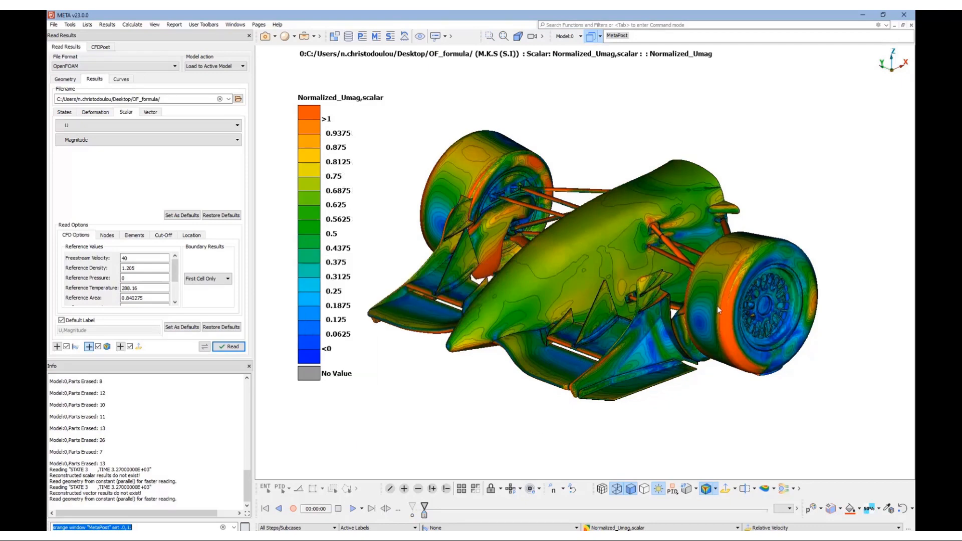
# - Change the fringe style to Normal Plot so the fringes are drawn without contour lines
pyautogui.scroll(6, 714, 312)
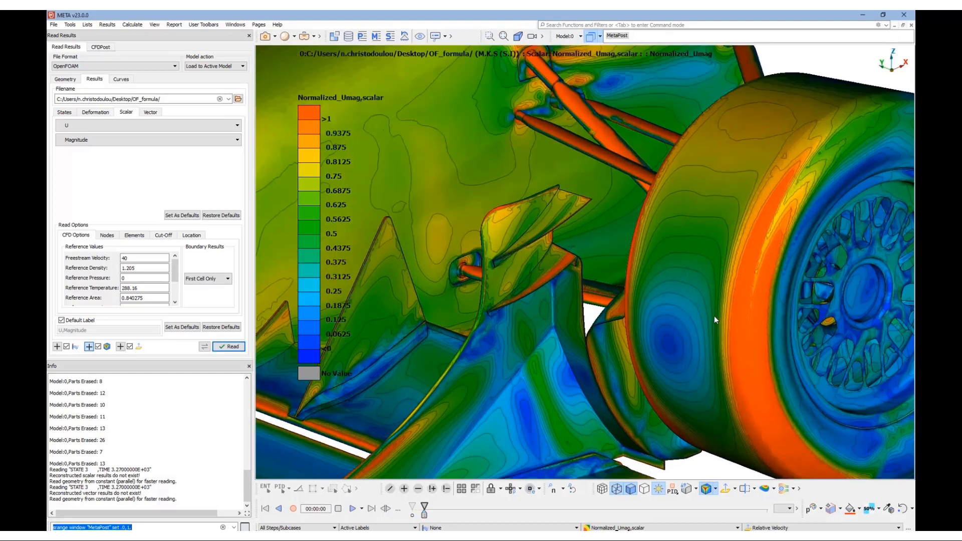
pyautogui.rightClick(316, 299)
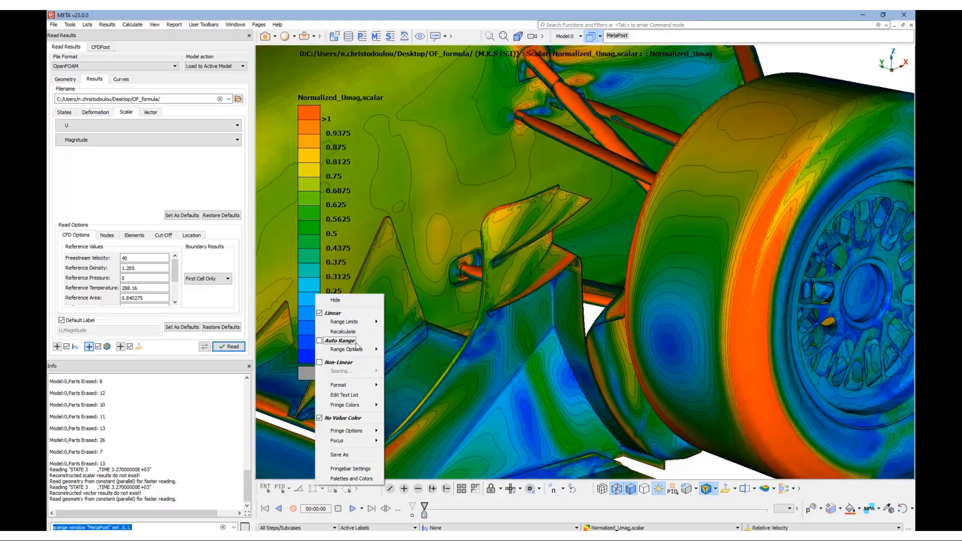
pyautogui.moveTo(353, 432)
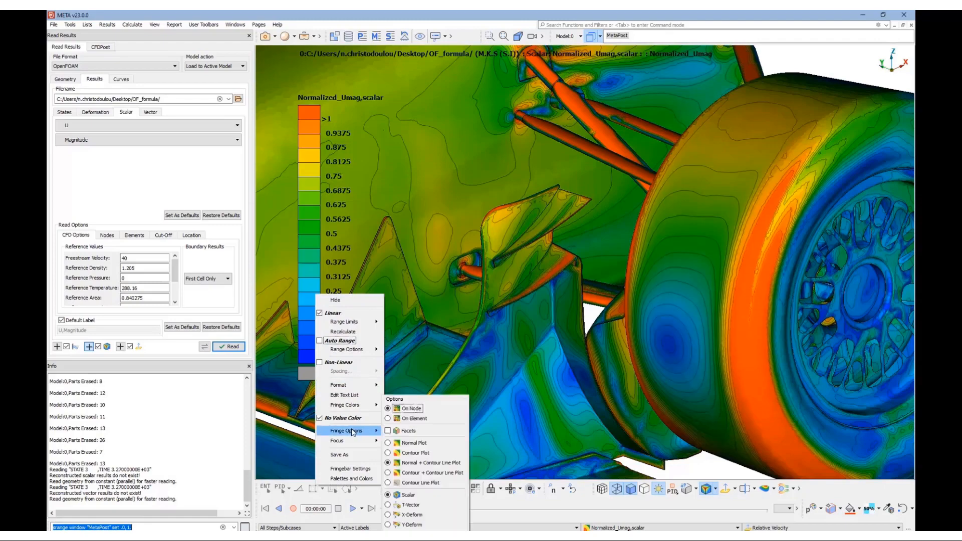
pyautogui.click(389, 443)
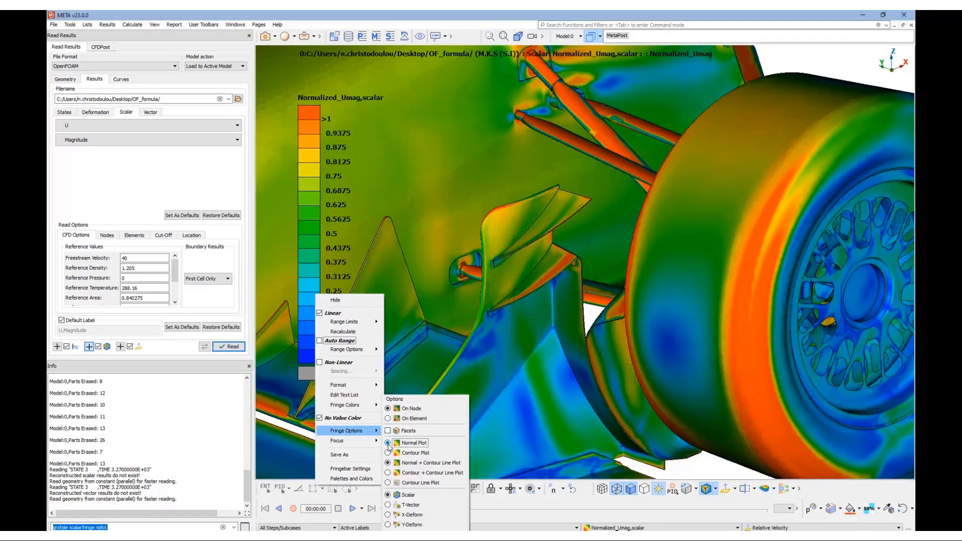
pyautogui.click(524, 377)
# - Examine the normalised velocity distribution on the wheels, suspension arms, nose and front wing from the rear, side and front
pyautogui.keyDown('ctrl'); pyautogui.moveTo(544, 333); pyautogui.dragTo(579, 328); pyautogui.keyUp('ctrl')
pyautogui.keyDown('ctrl'); pyautogui.moveTo(588, 327); pyautogui.dragTo(469, 390); pyautogui.keyUp('ctrl')
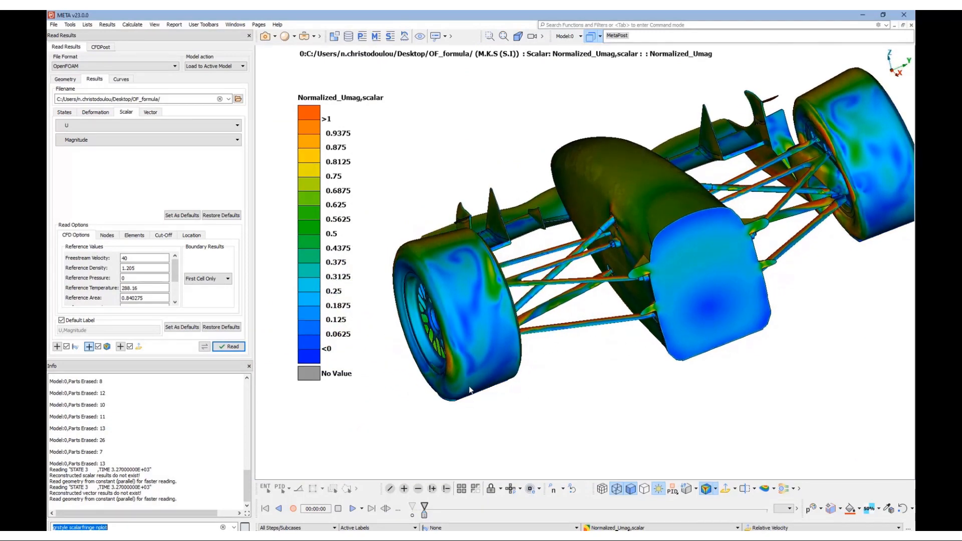
pyautogui.keyDown('ctrl'); pyautogui.moveTo(509, 414); pyautogui.dragTo(743, 386); pyautogui.keyUp('ctrl')
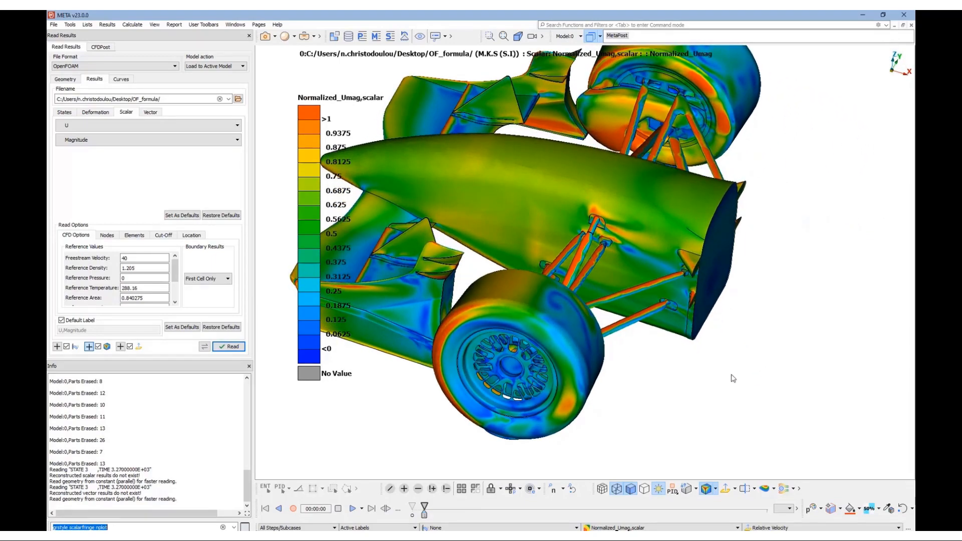
pyautogui.scroll(5, 619, 300)
pyautogui.scroll(3, 586, 292)
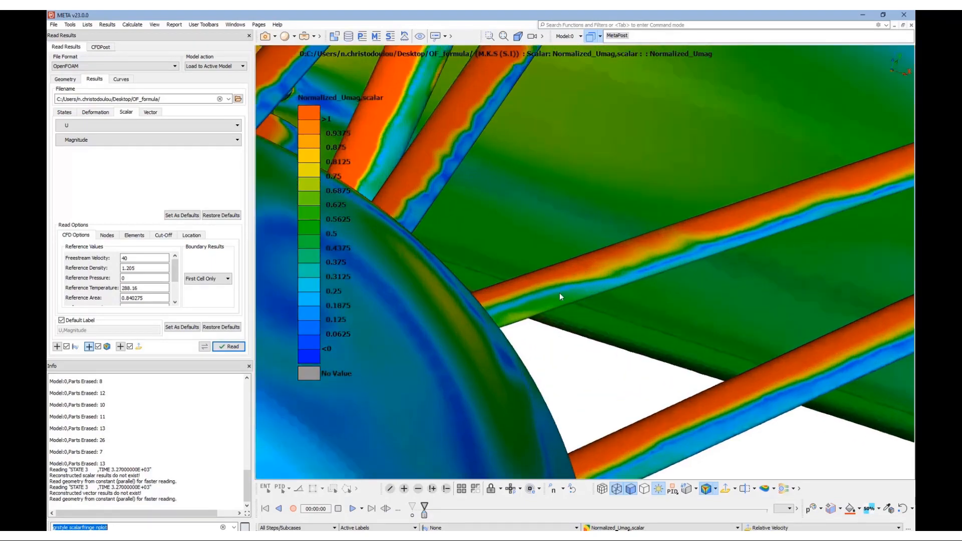
pyautogui.scroll(3, 512, 284)
pyautogui.scroll(-10, 507, 299)
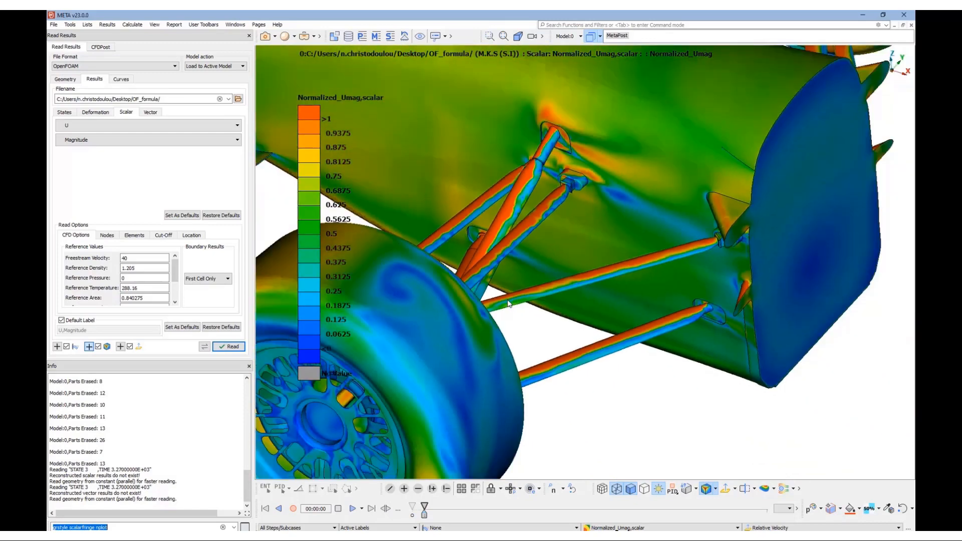
pyautogui.scroll(-6, 520, 309)
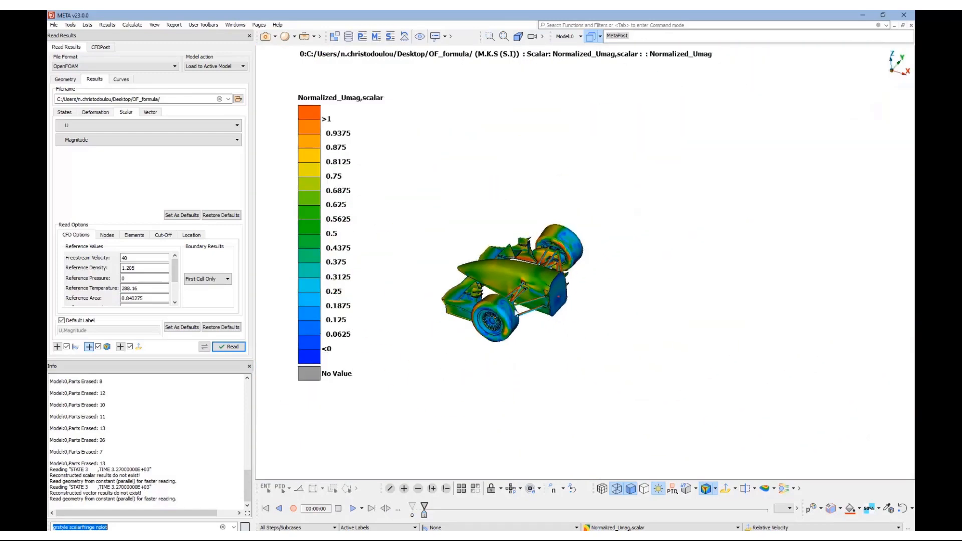
pyautogui.scroll(3, 514, 310)
pyautogui.keyDown('ctrl'); pyautogui.moveTo(501, 311); pyautogui.dragTo(830, 325); pyautogui.keyUp('ctrl')
pyautogui.scroll(2, 704, 341)
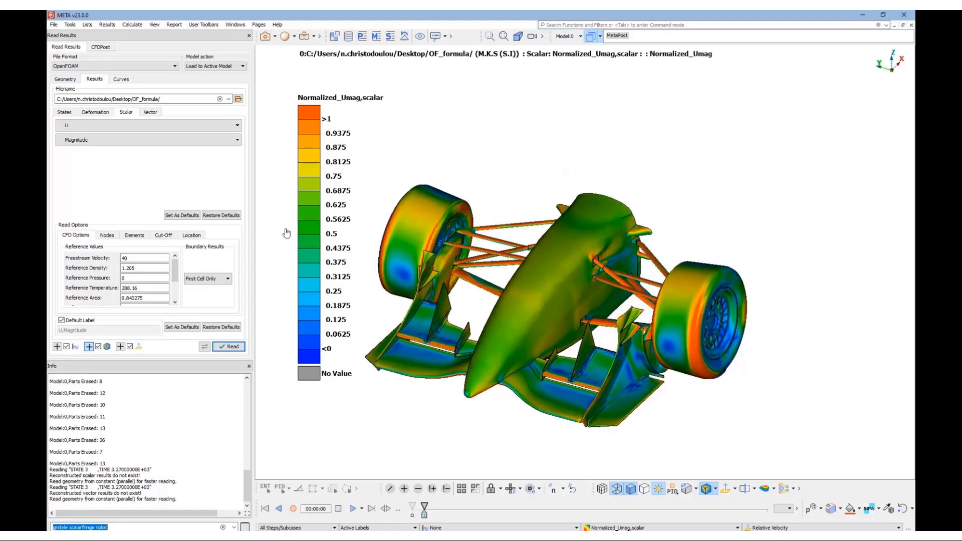
# - Turn off the scalar fringe display and bring up the list of saved views beside the model
pyautogui.click(704, 489)
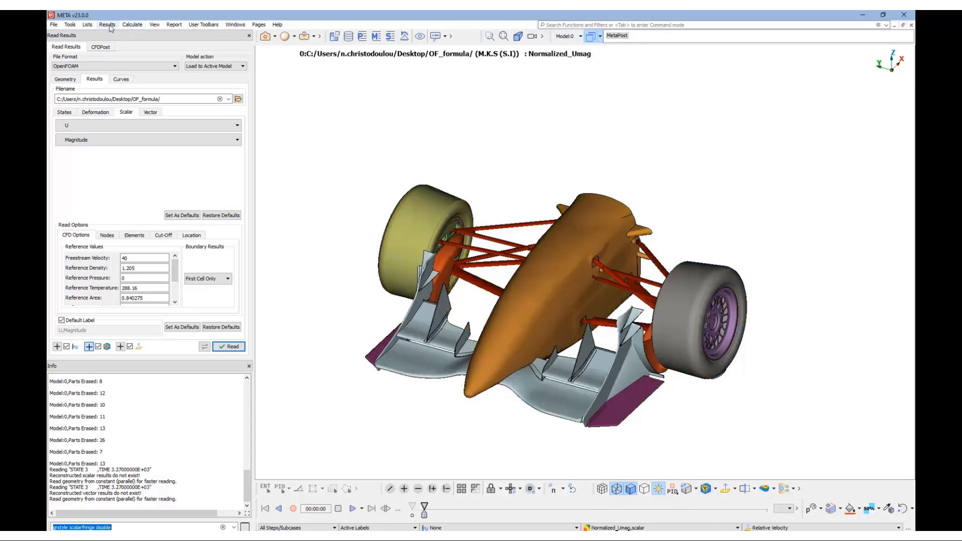
pyautogui.click(154, 25)
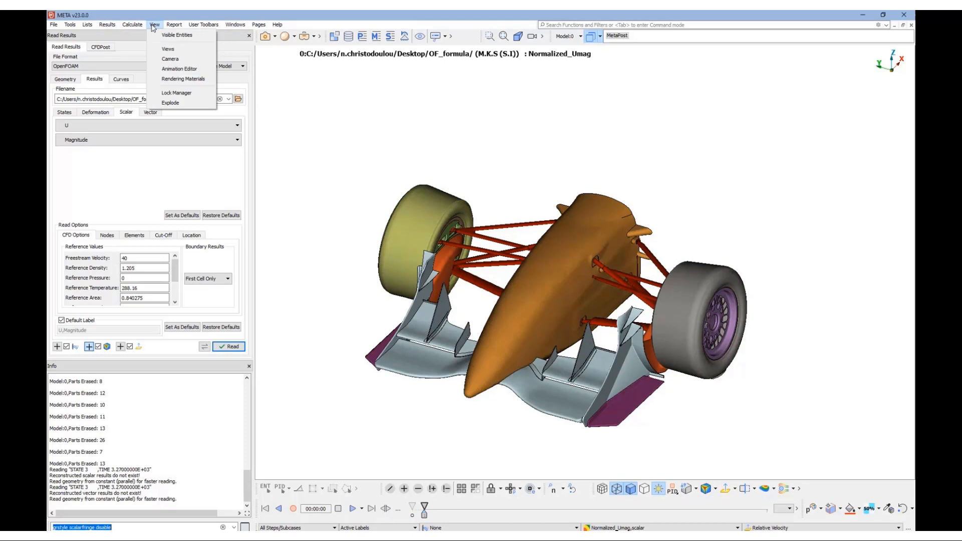
pyautogui.click(171, 52)
pyautogui.moveTo(329, 67); pyautogui.dragTo(257, 103)
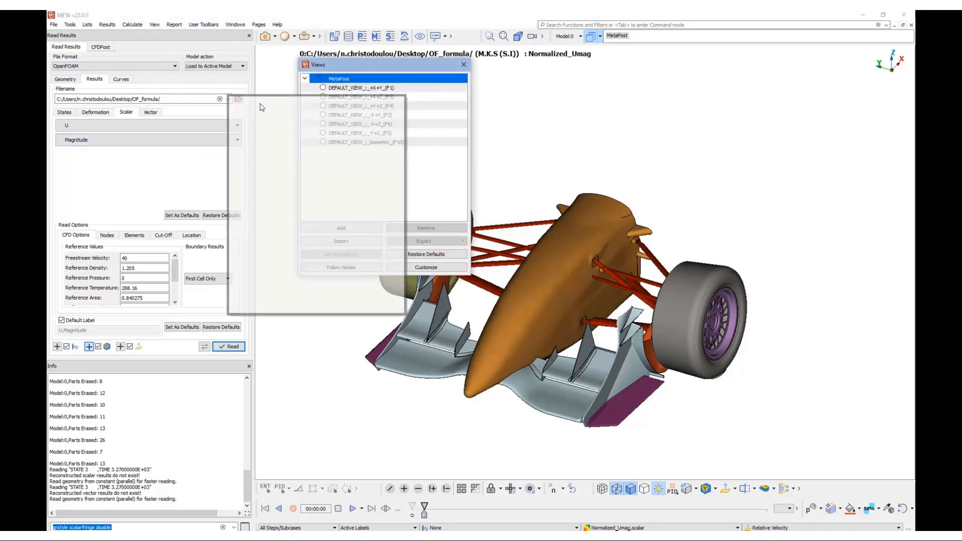
# - Look at the car in each default view in turn, from +X+Y through -Y+Z, ending with the isometric view
pyautogui.click(253, 127)
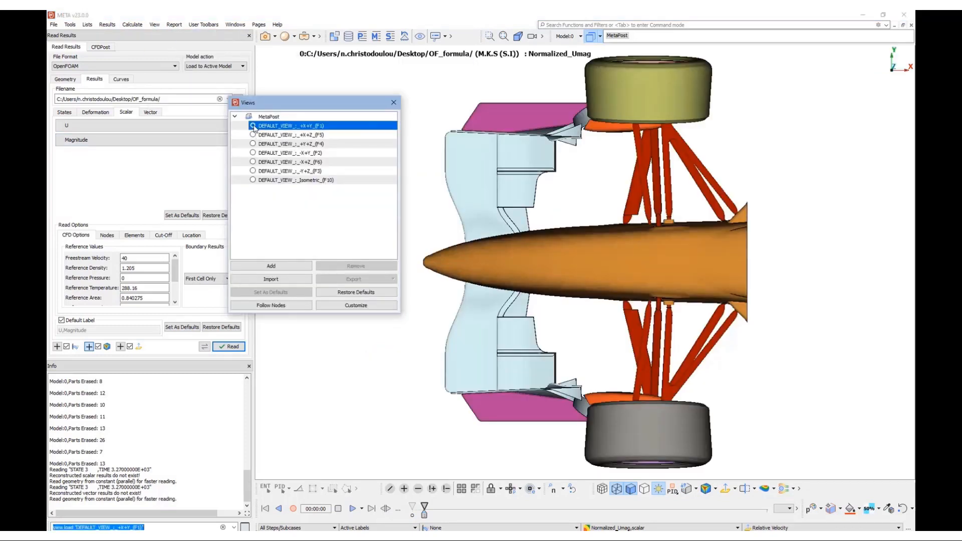
pyautogui.click(254, 136)
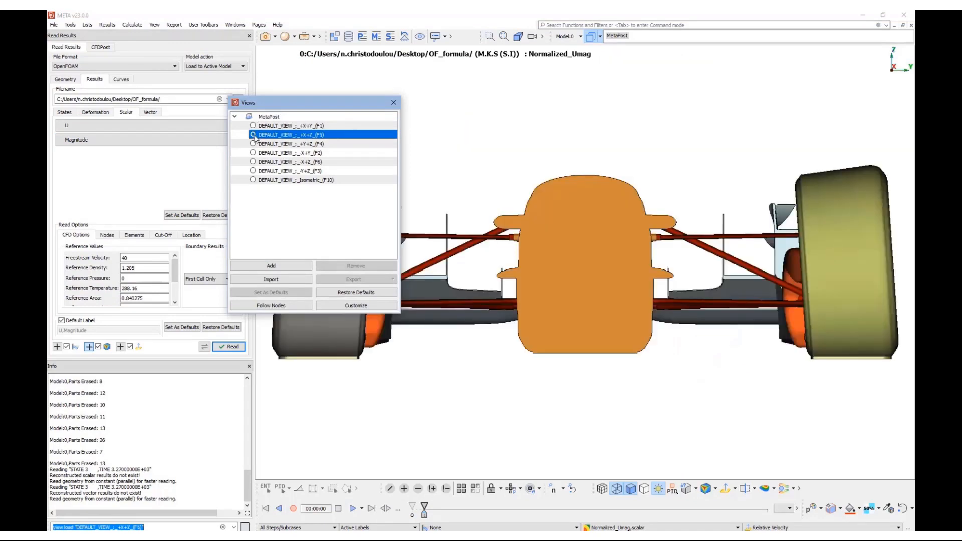
pyautogui.click(254, 144)
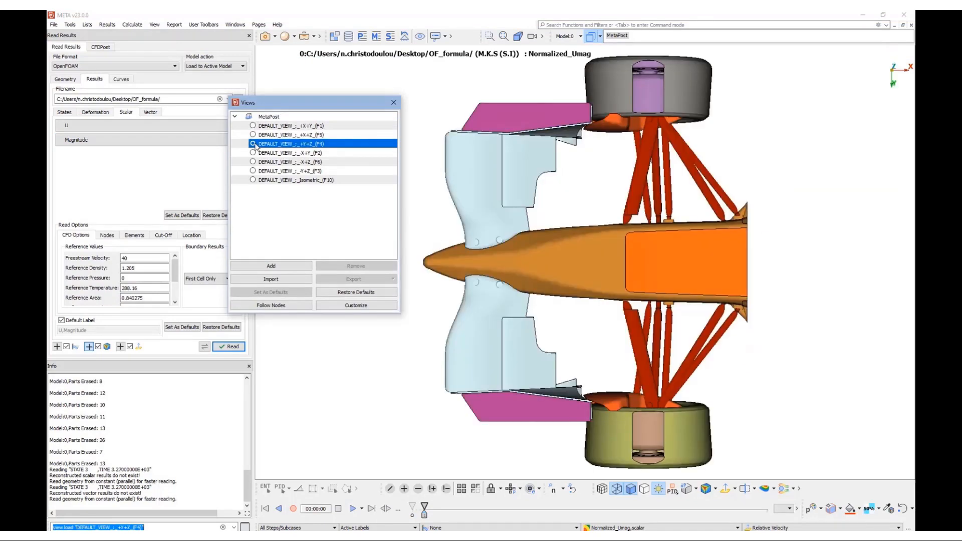
pyautogui.click(253, 153)
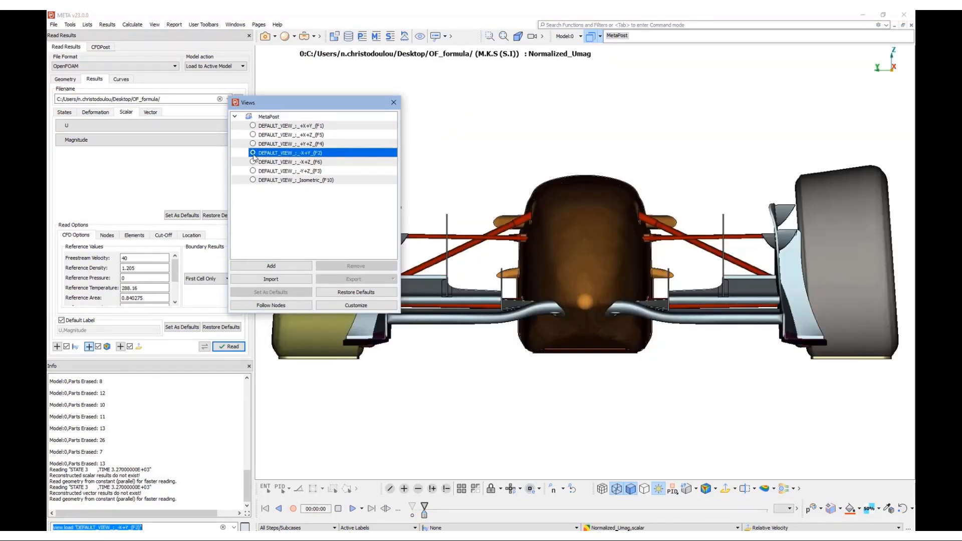
pyautogui.click(254, 162)
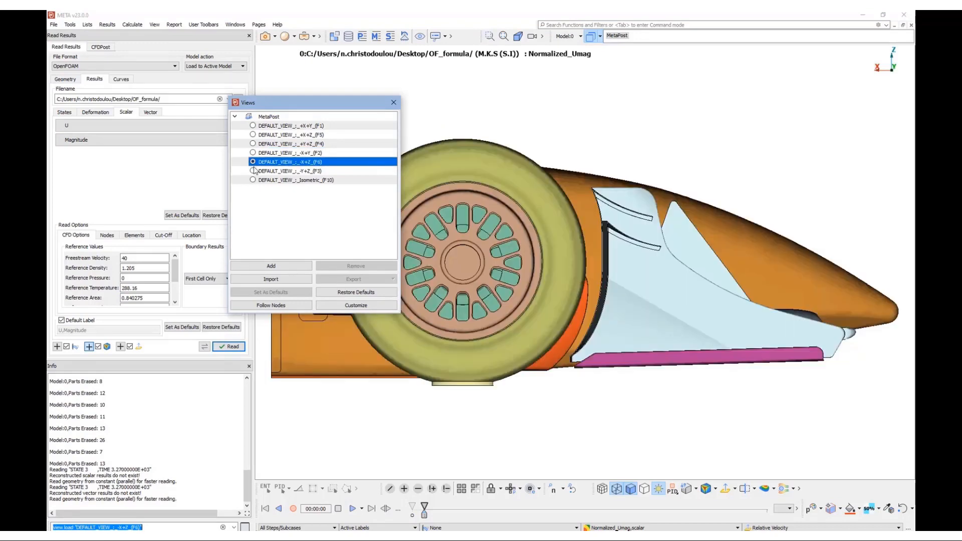
pyautogui.click(254, 171)
pyautogui.click(252, 180)
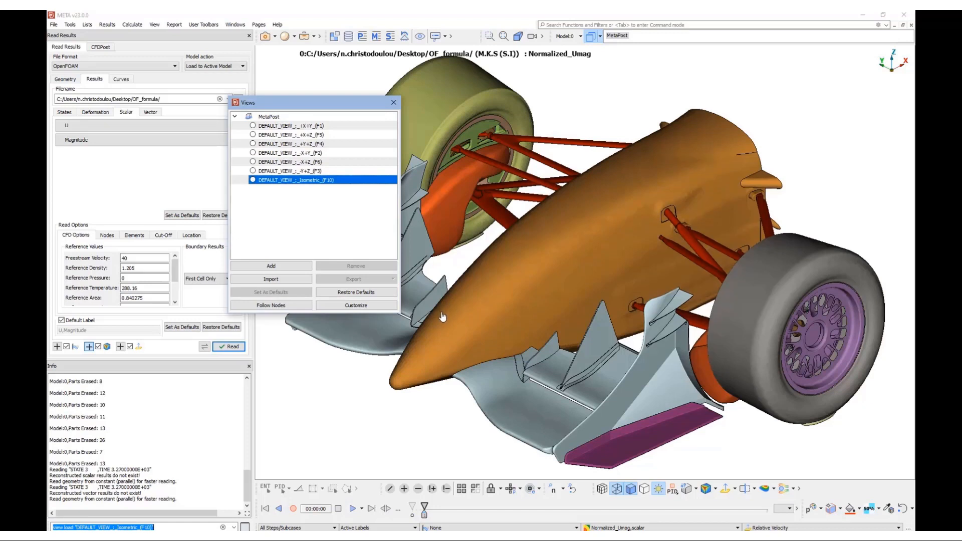
# - Show the car slightly smaller in the isometric orientation and save this view as upper_left
pyautogui.scroll(-2, 553, 324)
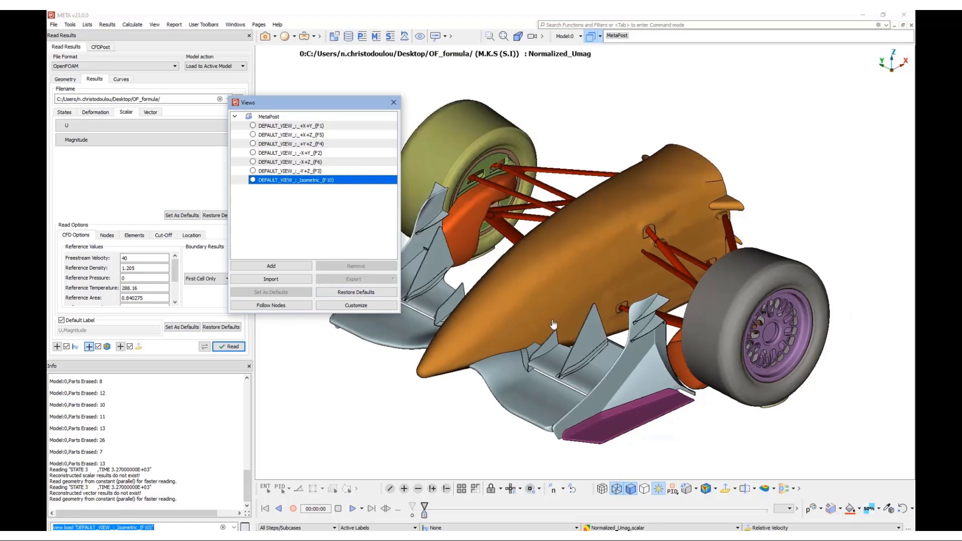
pyautogui.scroll(-1, 553, 325)
pyautogui.click(278, 266)
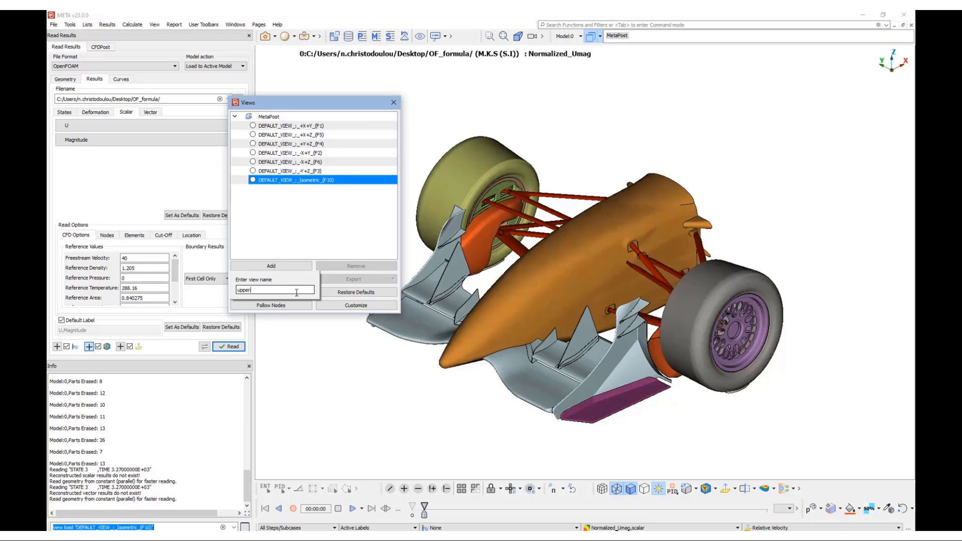
pyautogui.write('upper_left')
pyautogui.press('Return')
# - Orient the car so its opposite side is seen from the upper front, and save this view as upper_right
pyautogui.click(434, 367)
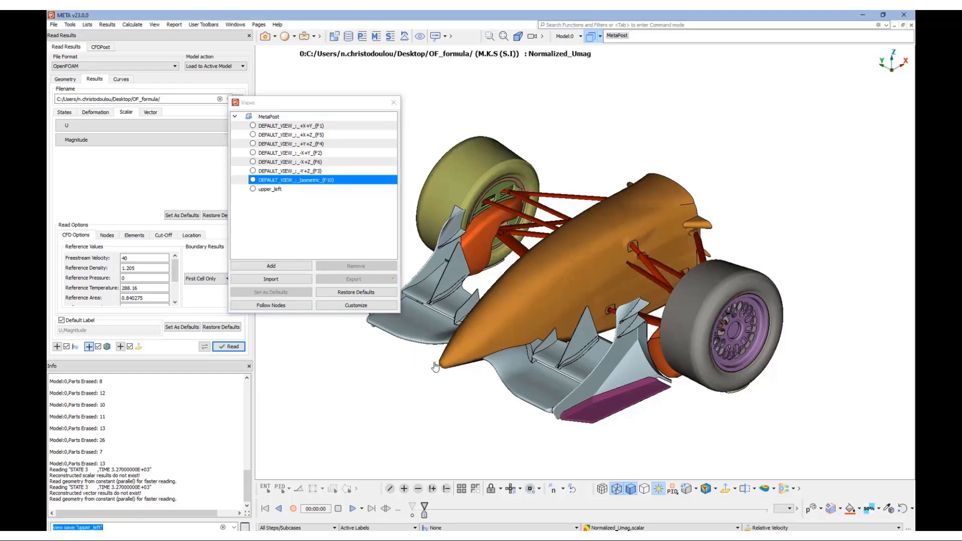
pyautogui.moveTo(435, 367); pyautogui.dragTo(641, 321, button='middle')
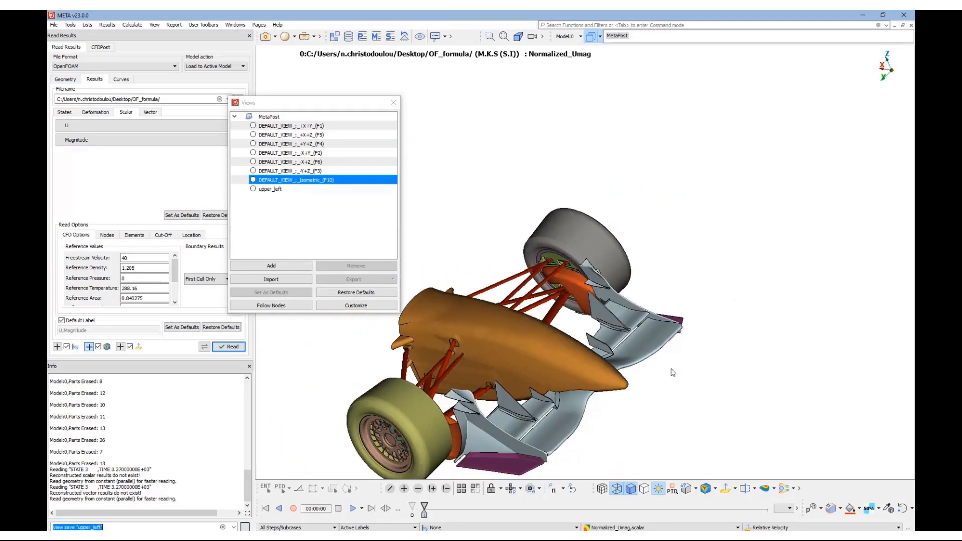
pyautogui.moveTo(673, 372); pyautogui.dragTo(696, 352, button='middle')
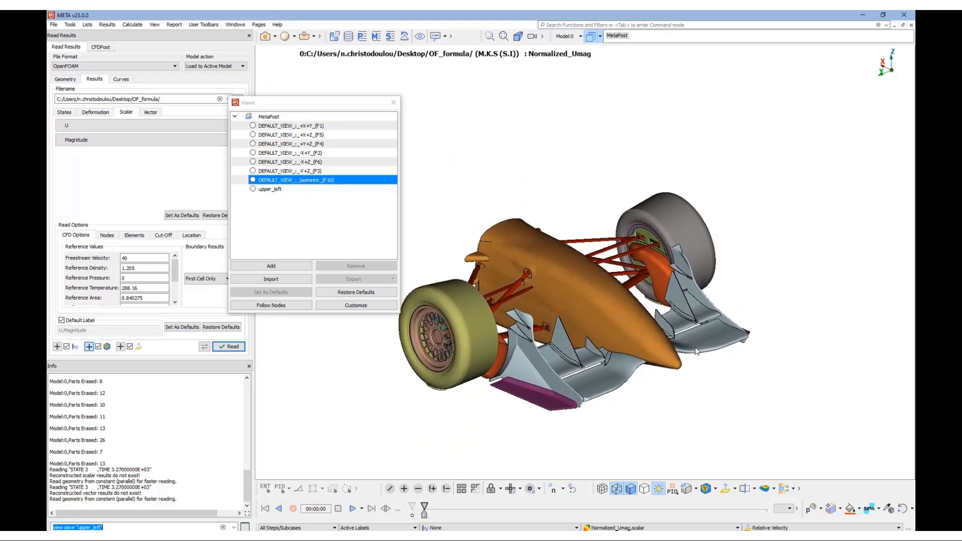
pyautogui.click(270, 266)
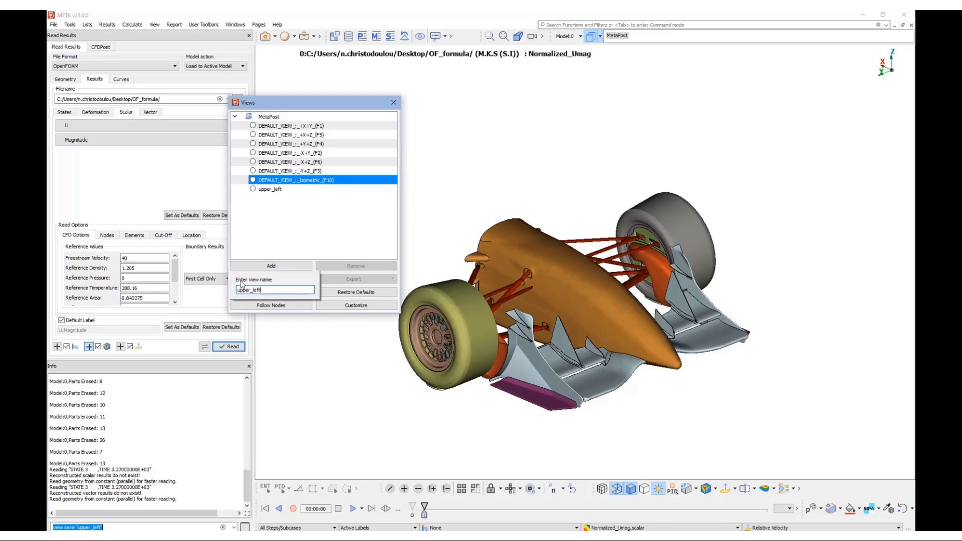
pyautogui.moveTo(253, 290); pyautogui.dragTo(294, 295)
pyautogui.write('right')
pyautogui.press('Return')
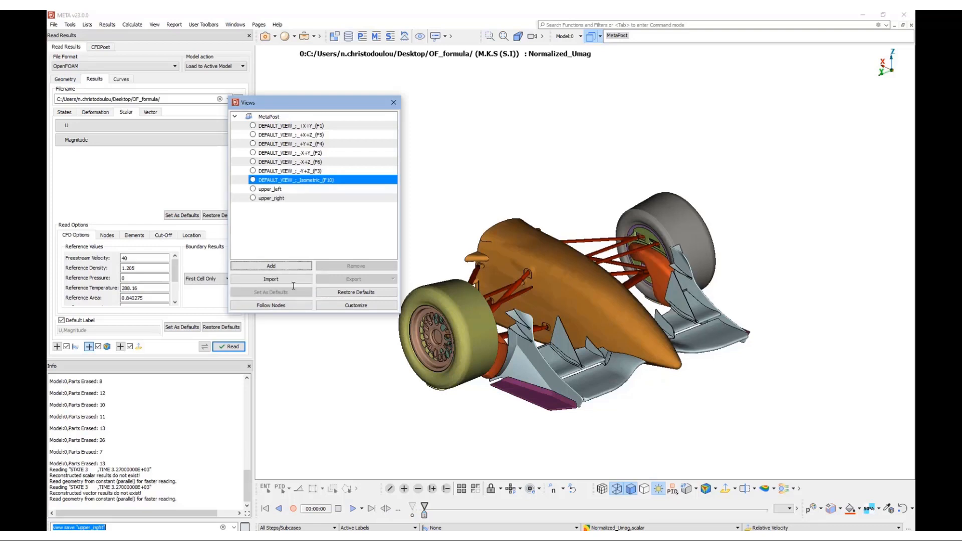
# - Recall the saved upper_left view followed by upper_right, and close the list of views
pyautogui.click(253, 190)
pyautogui.click(253, 198)
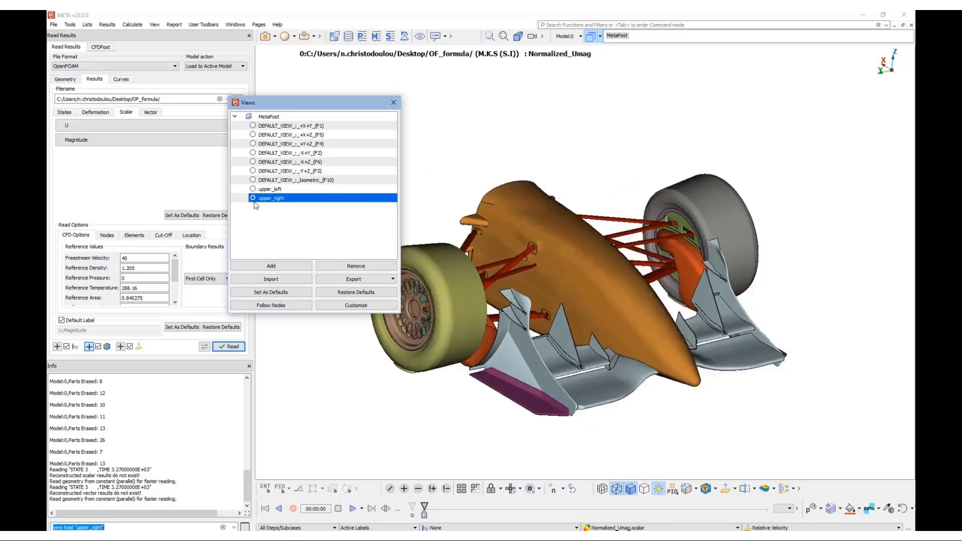
pyautogui.click(393, 103)
# - Turn the Normalized_Umag scalar fringe display back on with the car enlarged in the view
pyautogui.scroll(3, 542, 300)
pyautogui.keyDown('ctrl'); pyautogui.moveTo(542, 297); pyautogui.dragTo(536, 286); pyautogui.keyUp('ctrl')
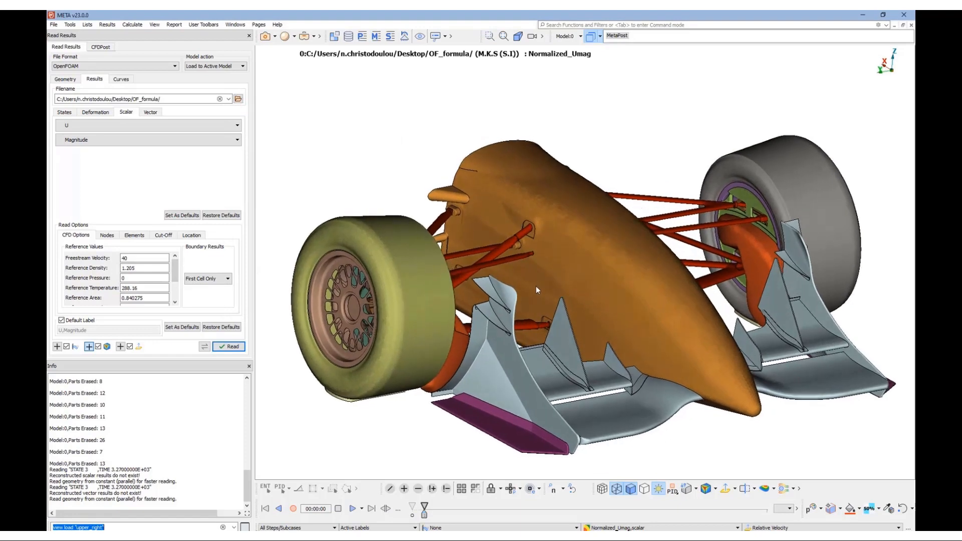
pyautogui.click(673, 490)
pyautogui.click(705, 490)
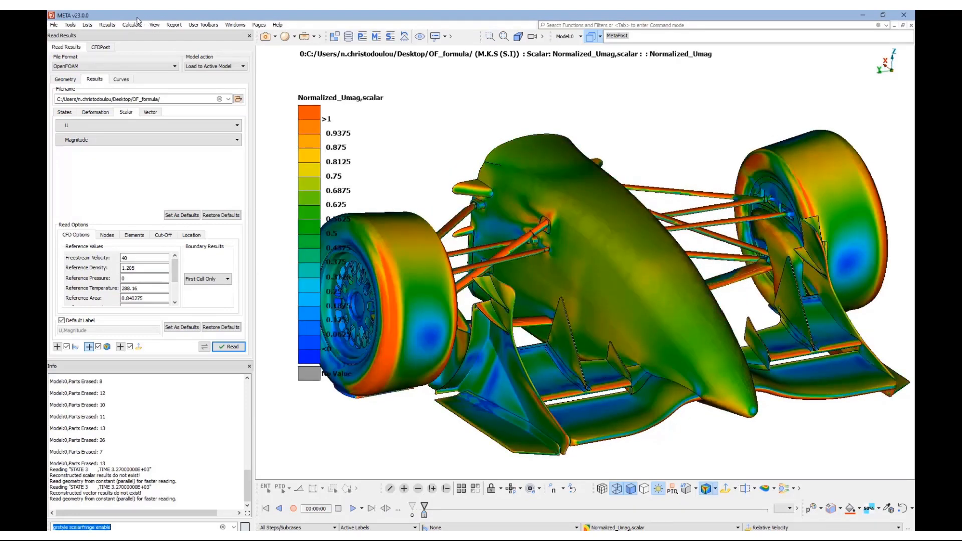
# - Open the lighting settings and size their window so the light controls and part of the car are both visible
pyautogui.click(70, 24)
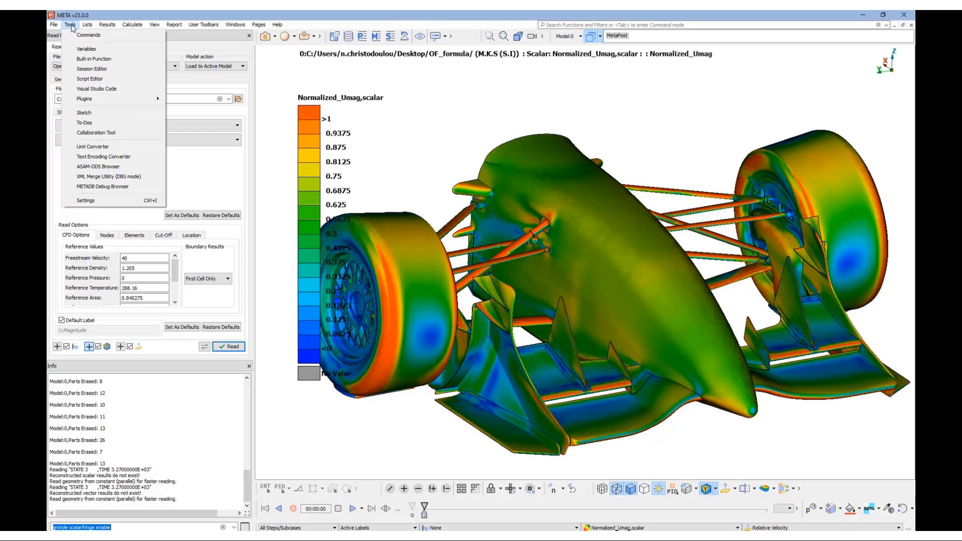
pyautogui.click(86, 199)
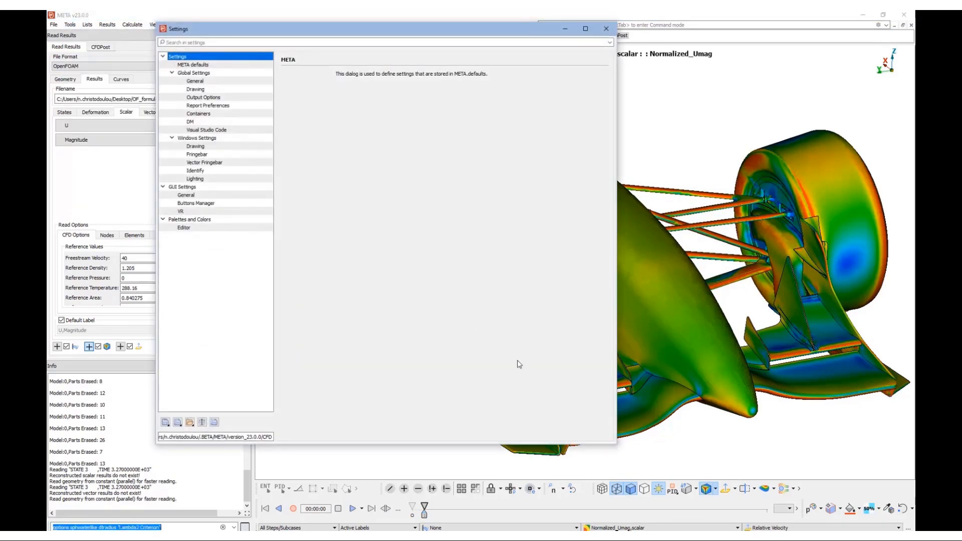
pyautogui.moveTo(615, 444); pyautogui.dragTo(436, 318)
pyautogui.click(195, 179)
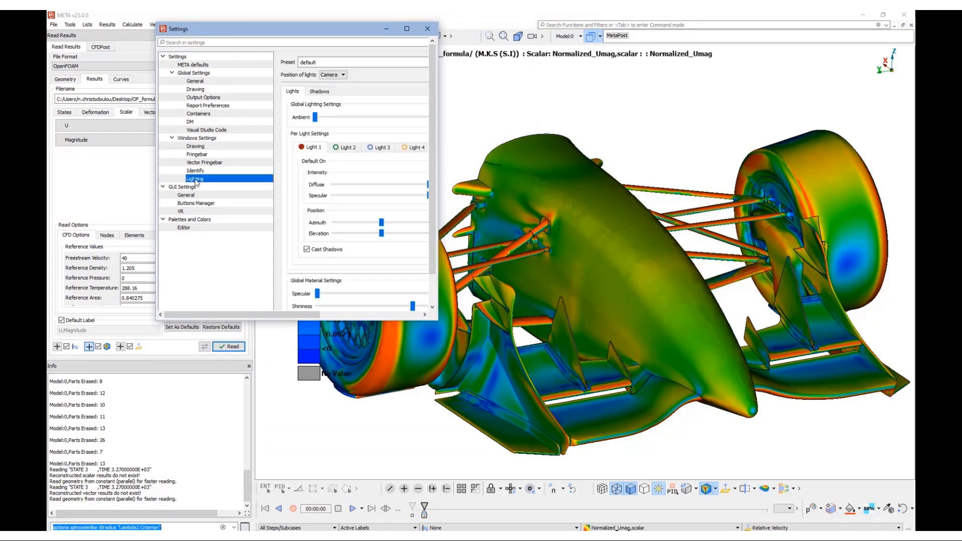
pyautogui.moveTo(438, 319); pyautogui.dragTo(556, 335)
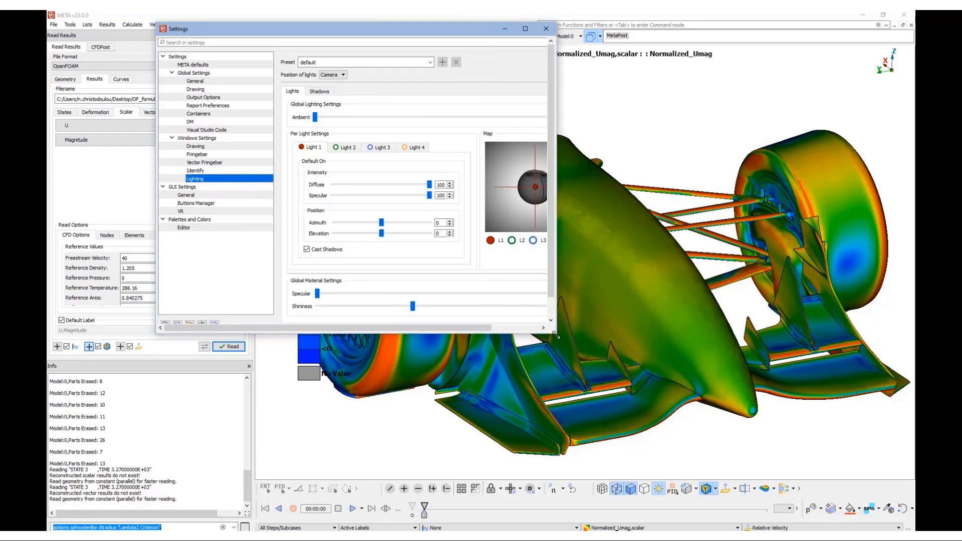
# - Switch on Light 2 with azimuth 81, elevation 3, diffuse intensity 49 and specular intensity 50, and check the lighting on the car
pyautogui.click(347, 148)
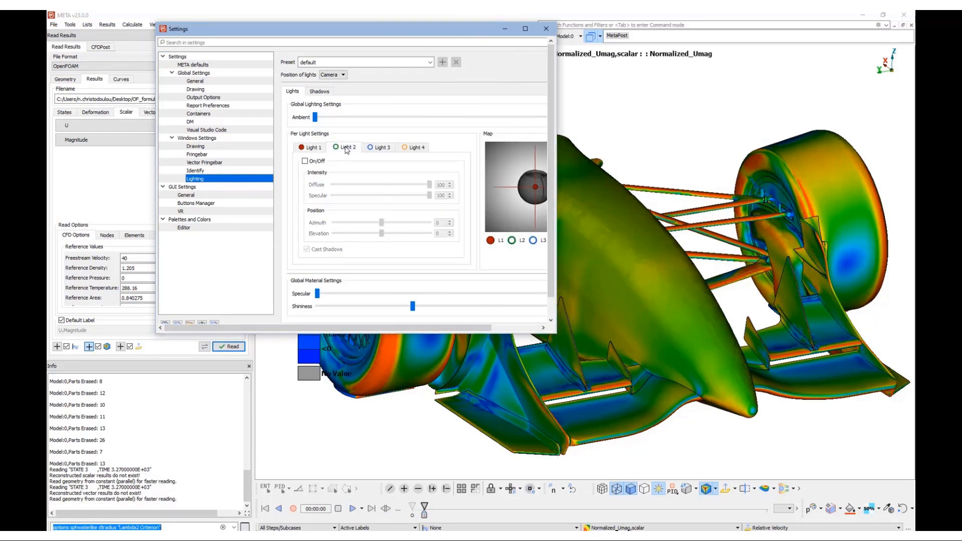
pyautogui.click(314, 160)
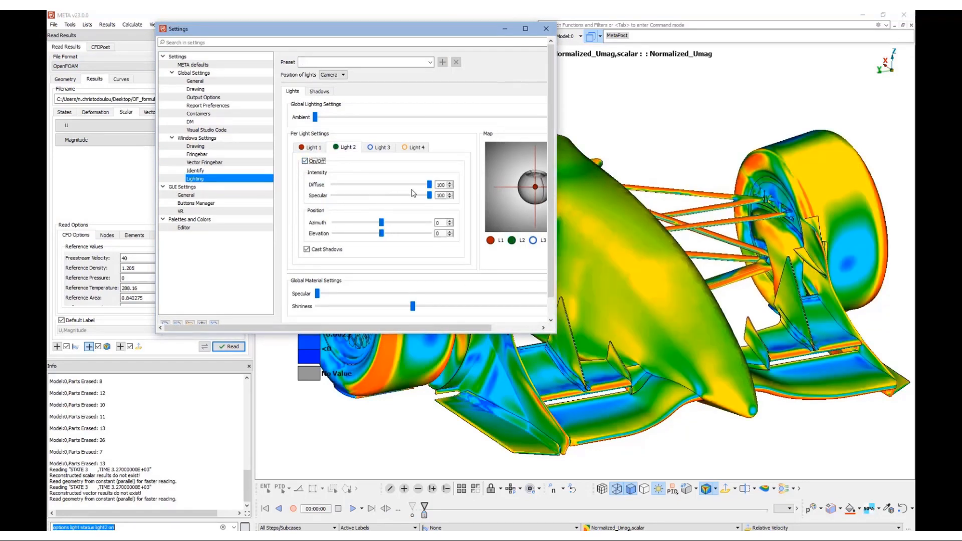
pyautogui.moveTo(381, 223)
pyautogui.mouseDown()
pyautogui.moveTo(405, 225)
pyautogui.moveTo(374, 235)
pyautogui.moveTo(385, 235)
pyautogui.mouseUp()
pyautogui.moveTo(427, 185); pyautogui.dragTo(379, 201)
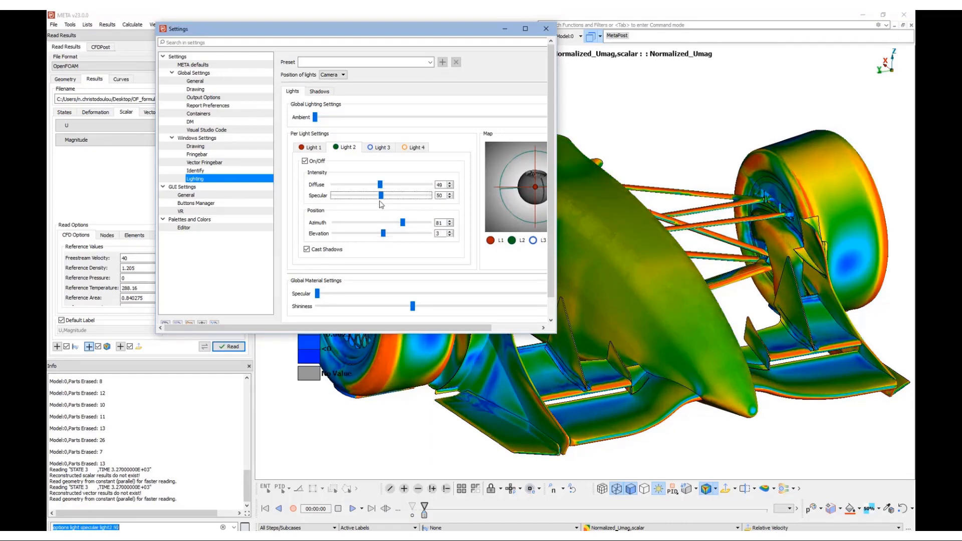
pyautogui.keyDown('ctrl'); pyautogui.moveTo(651, 327); pyautogui.dragTo(544, 342); pyautogui.keyUp('ctrl')
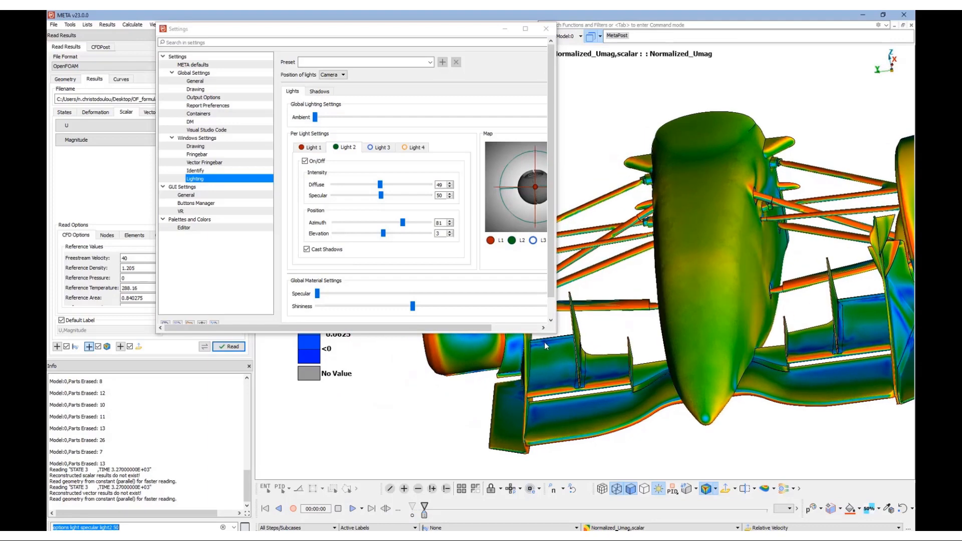
pyautogui.click(546, 29)
pyautogui.keyDown('ctrl'); pyautogui.moveTo(592, 286); pyautogui.dragTo(479, 381); pyautogui.keyUp('ctrl')
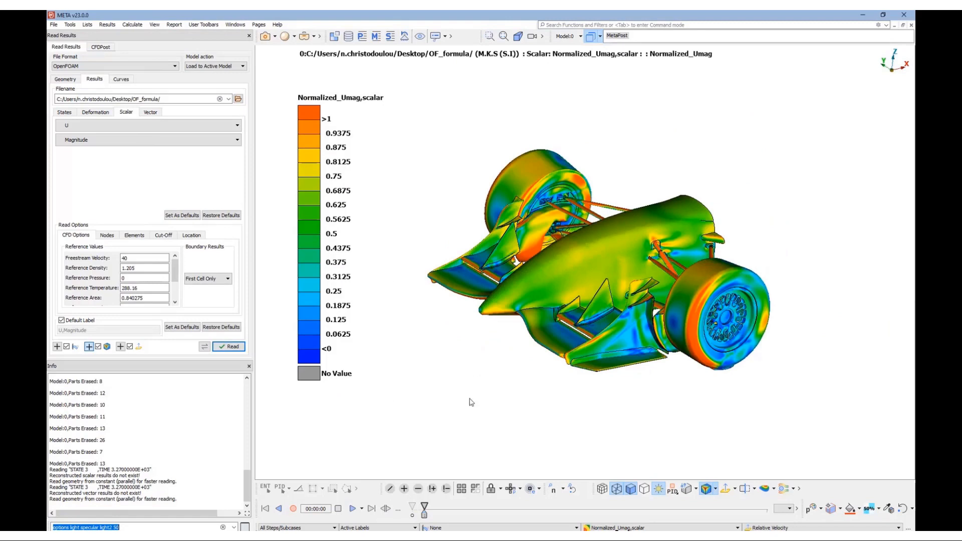
# - Switch the fringe bar to non-linear with linear spacing, and save the spacing values as Normalized_Umag
pyautogui.rightClick(307, 261)
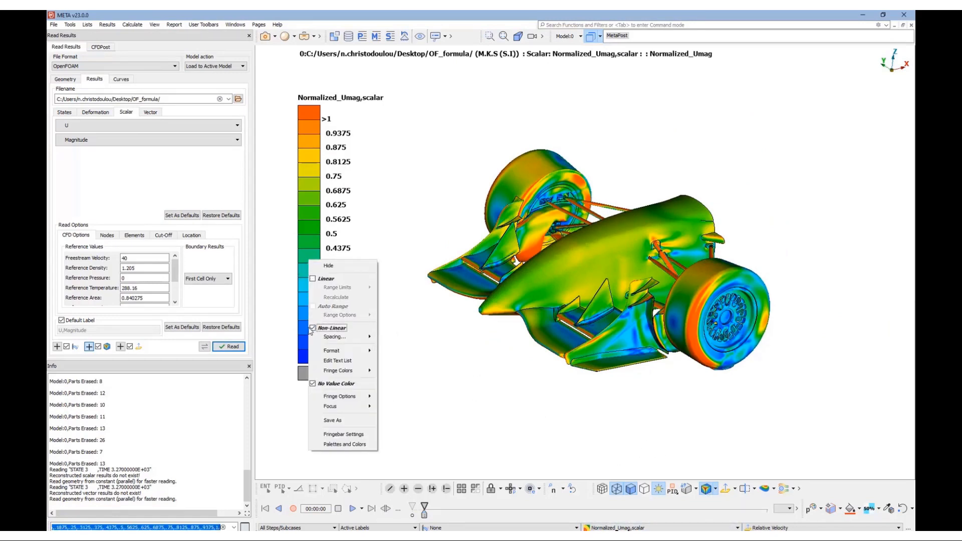
pyautogui.moveTo(341, 337)
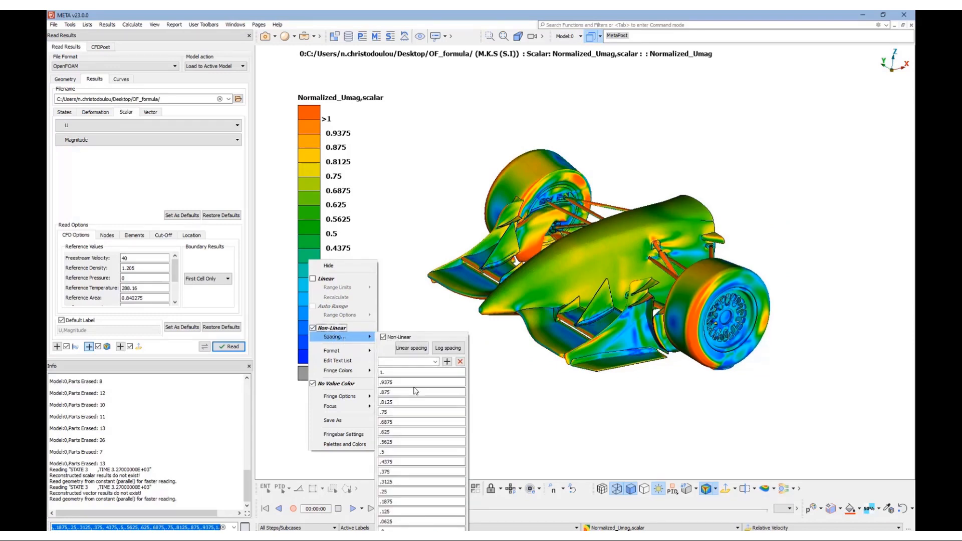
pyautogui.click(414, 350)
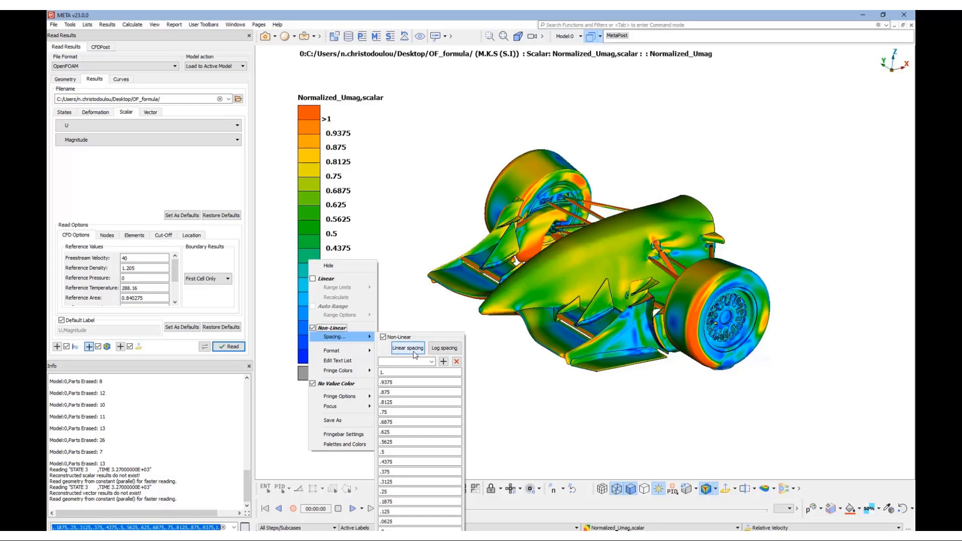
pyautogui.click(412, 364)
pyautogui.click(445, 363)
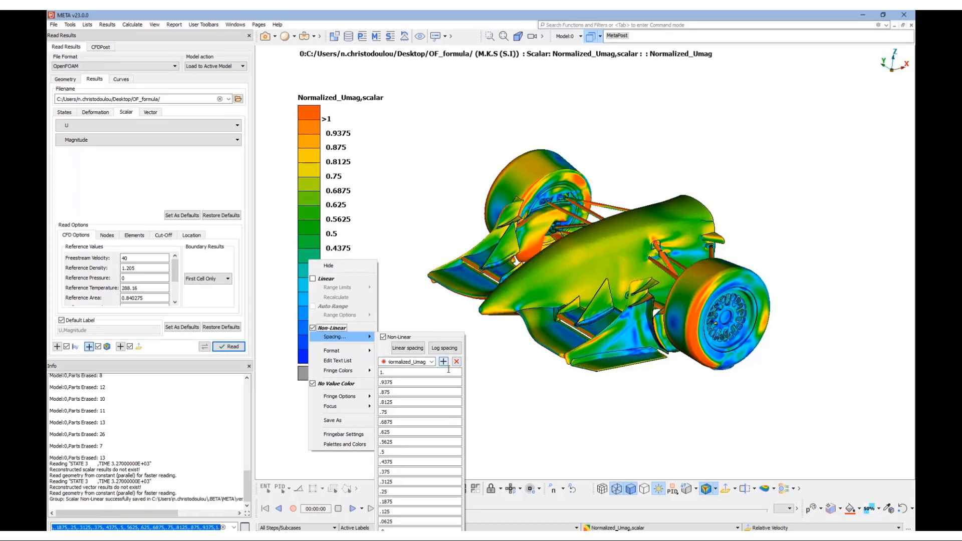
pyautogui.click(475, 384)
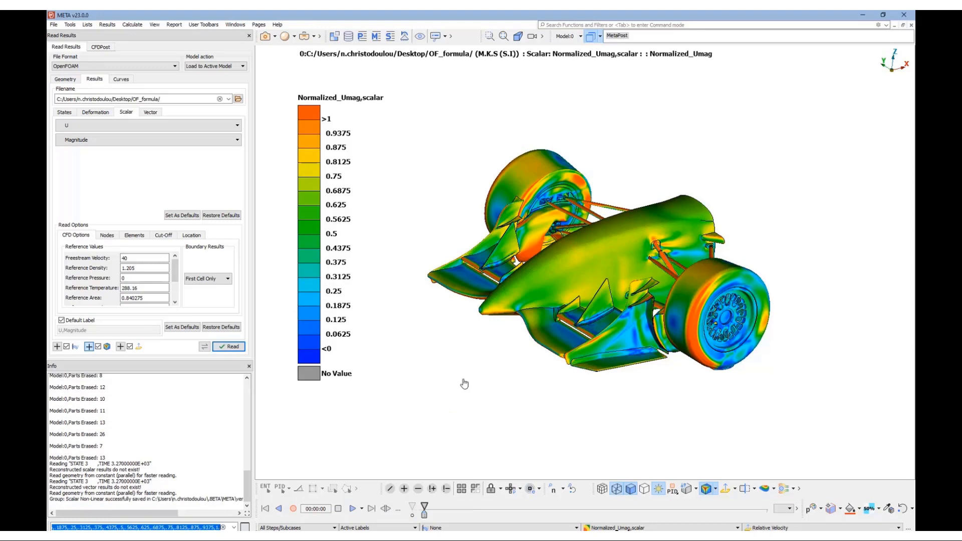
# - Set the fringe bar back to a linear range
pyautogui.rightClick(312, 269)
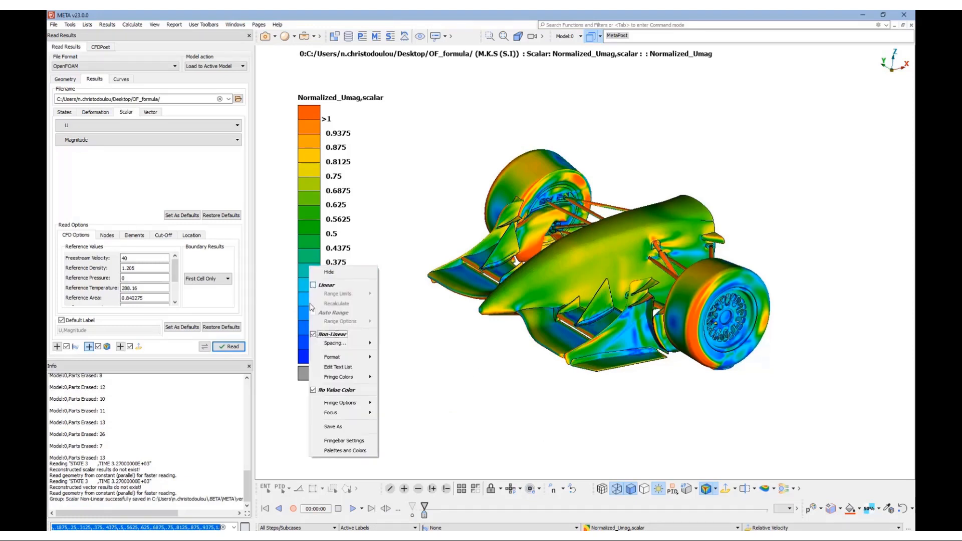
pyautogui.click(325, 285)
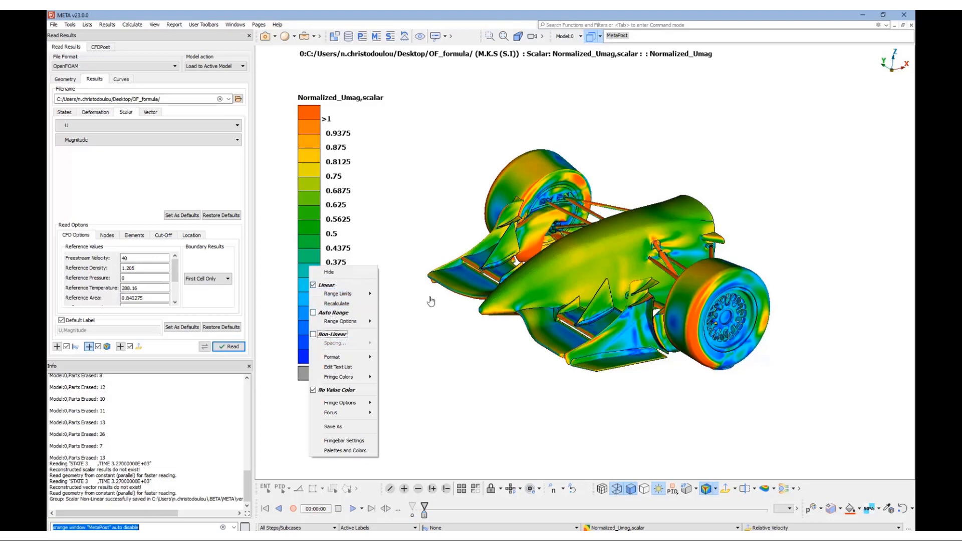
# - Switch on the automatic range for the linear fringe bar
pyautogui.click(445, 317)
pyautogui.rightClick(311, 253)
pyautogui.click(315, 297)
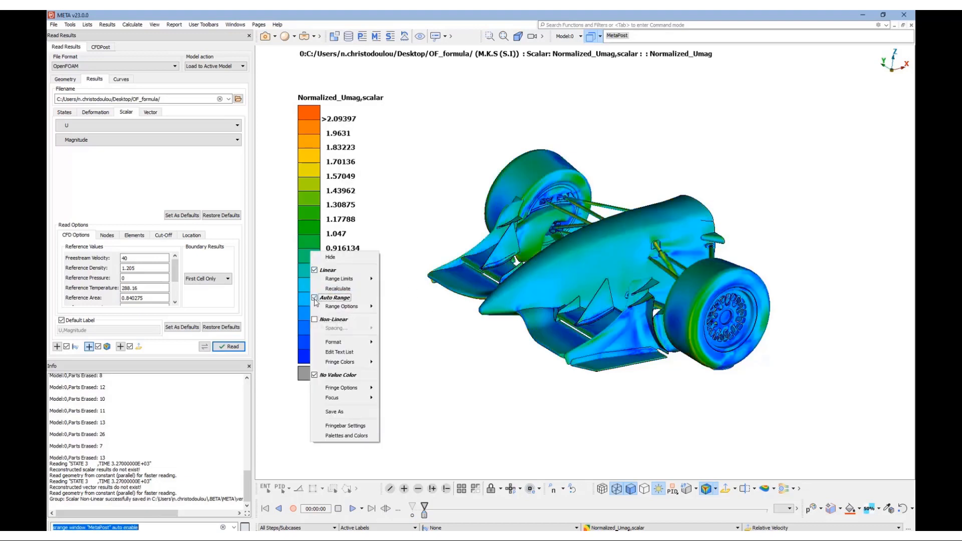
# - Switch the fringe bar to non-linear and choose the saved Normalized_Umag spacing
pyautogui.click(444, 418)
pyautogui.rightClick(309, 247)
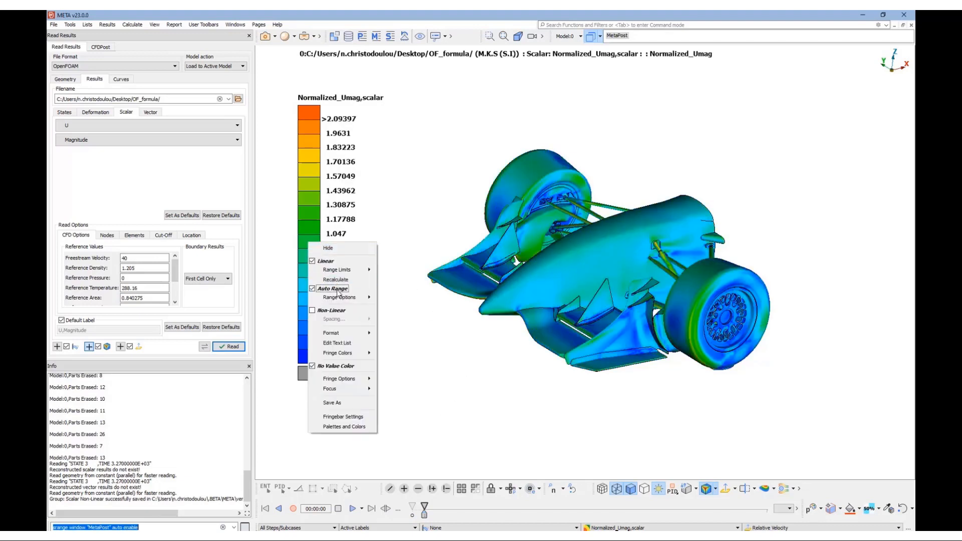
pyautogui.click(316, 311)
pyautogui.moveTo(315, 320)
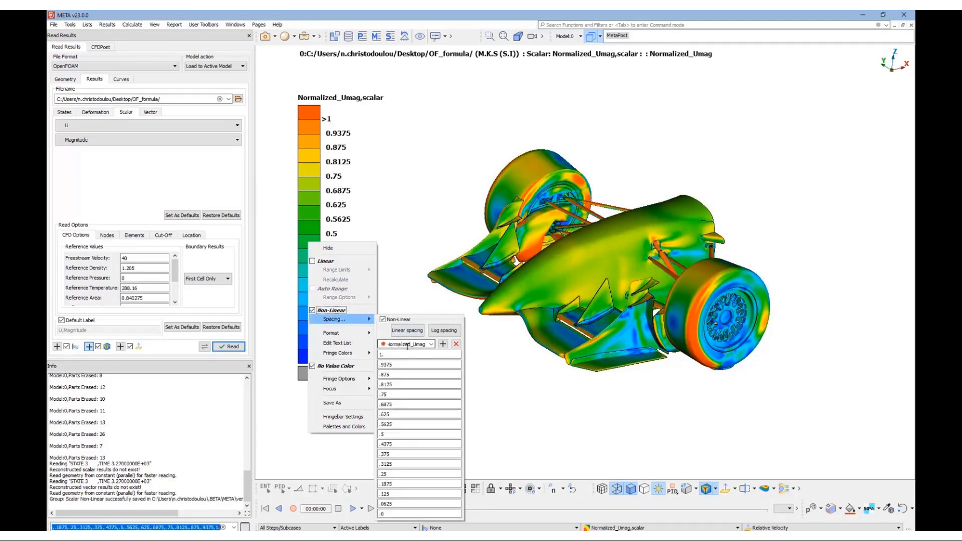
pyautogui.click(430, 344)
pyautogui.click(432, 353)
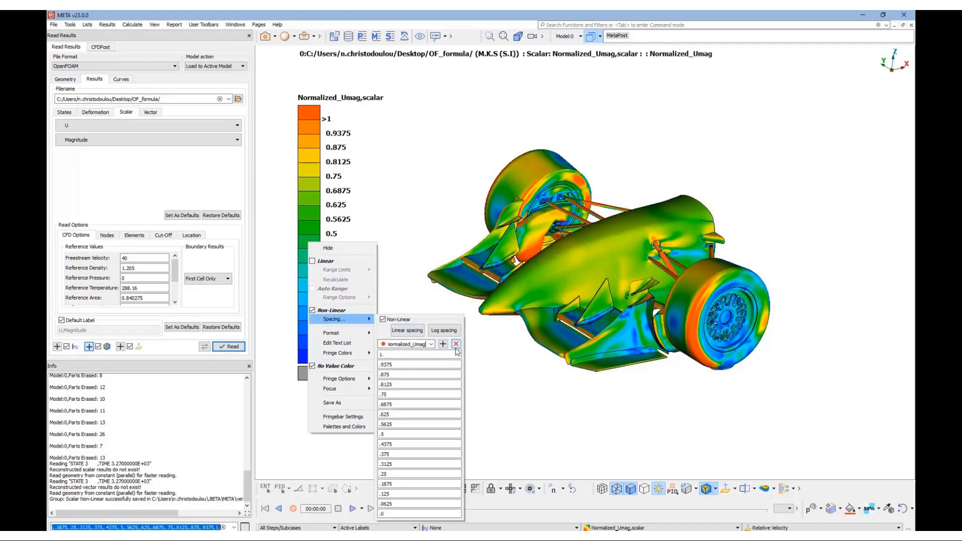
pyautogui.click(500, 389)
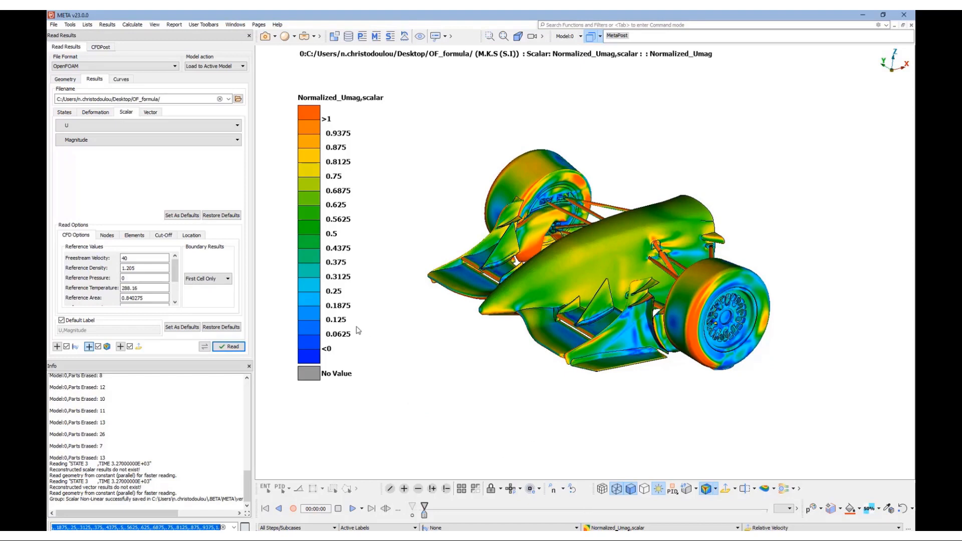
# - Return the fringe bar to a linear range with auto range enabled
pyautogui.rightClick(306, 287)
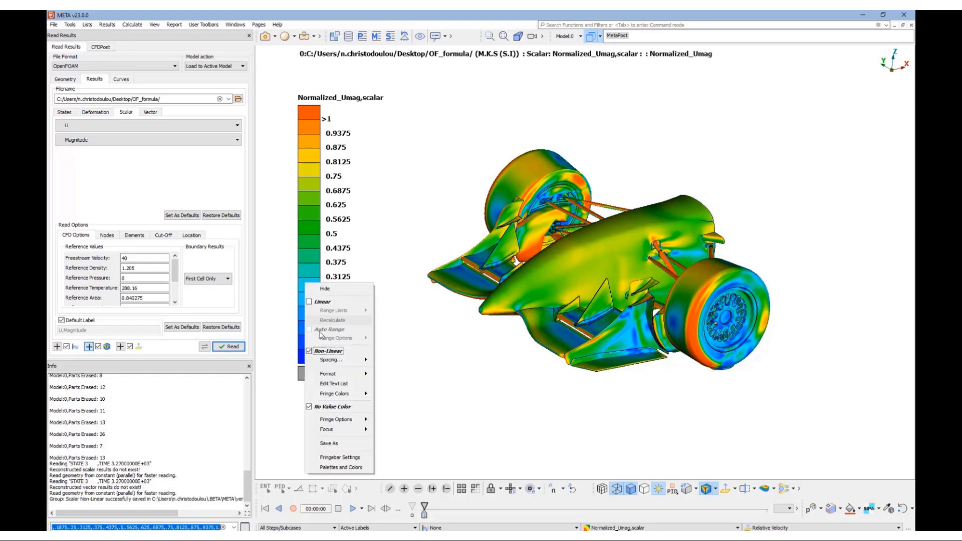
pyautogui.click(316, 302)
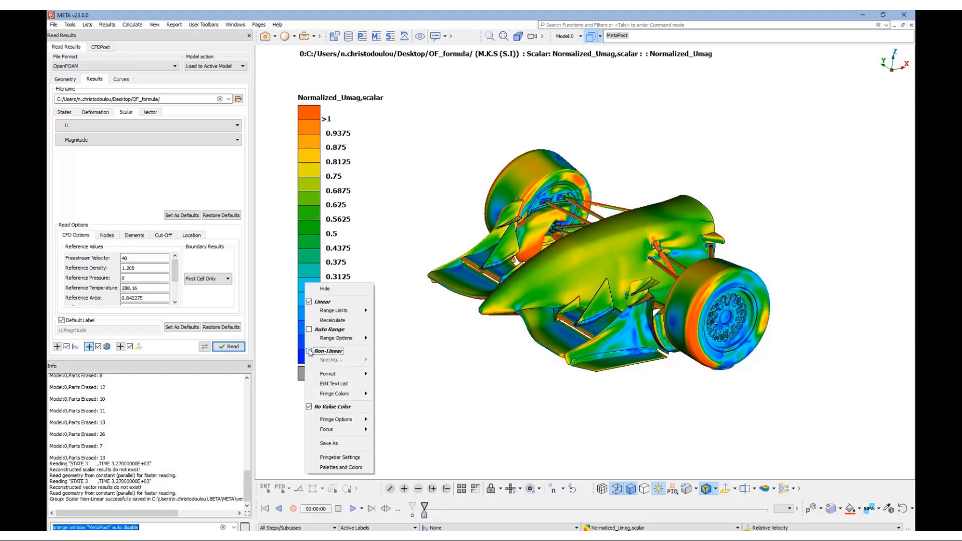
pyautogui.click(310, 330)
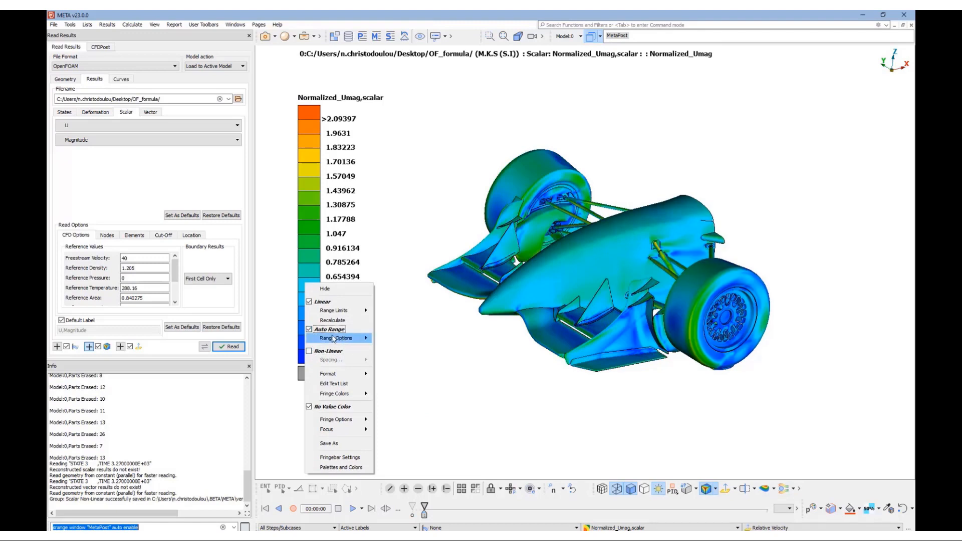
pyautogui.click(529, 457)
# - Show the Lambda2 Criterion scalar and create a default isofunction named Lambda_2_iso at value -1000
pyautogui.click(622, 528)
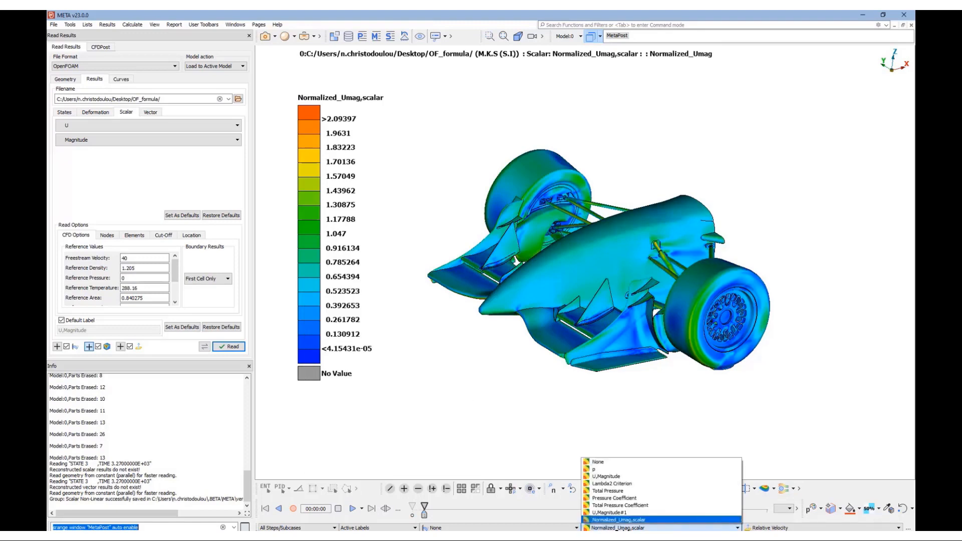
pyautogui.click(628, 484)
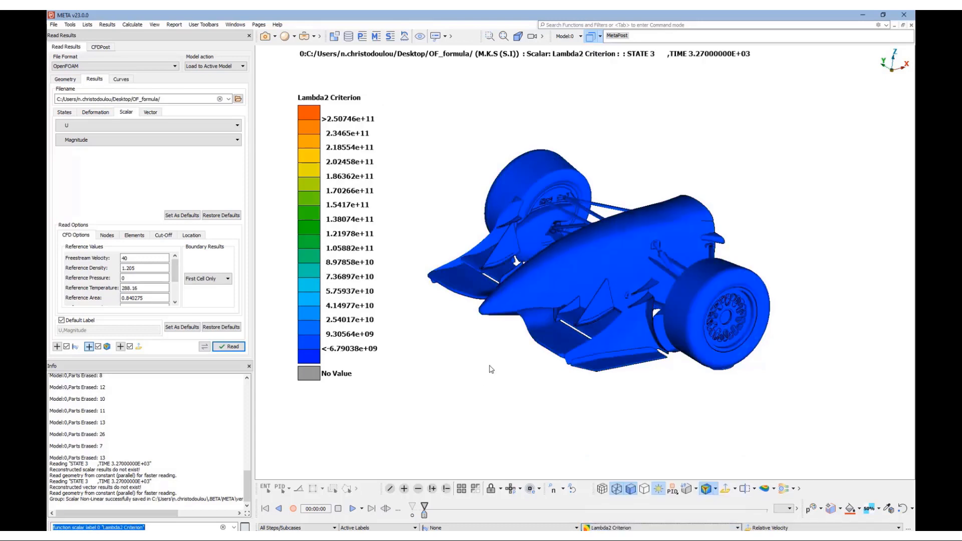
pyautogui.click(773, 490)
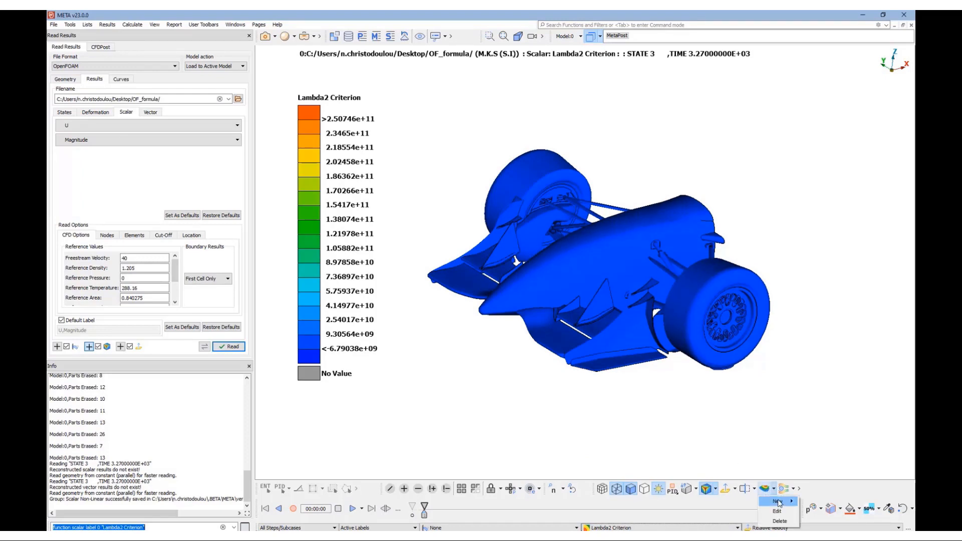
pyautogui.moveTo(788, 501)
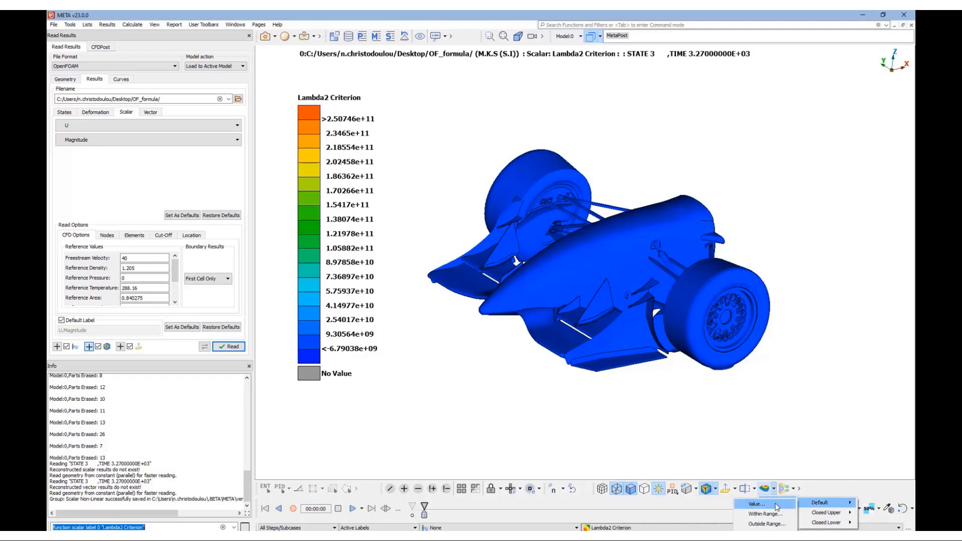
pyautogui.click(776, 505)
pyautogui.click(466, 261)
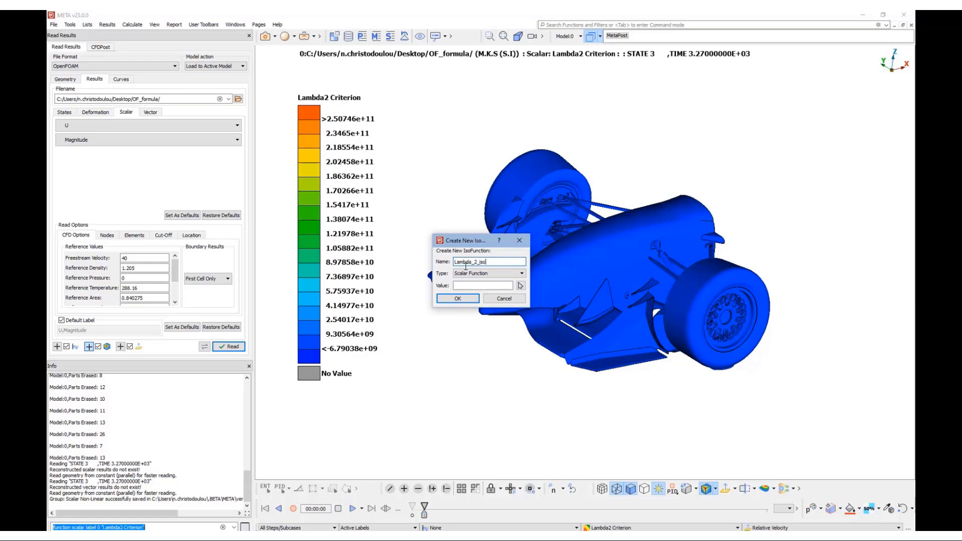
pyautogui.press('Tab')
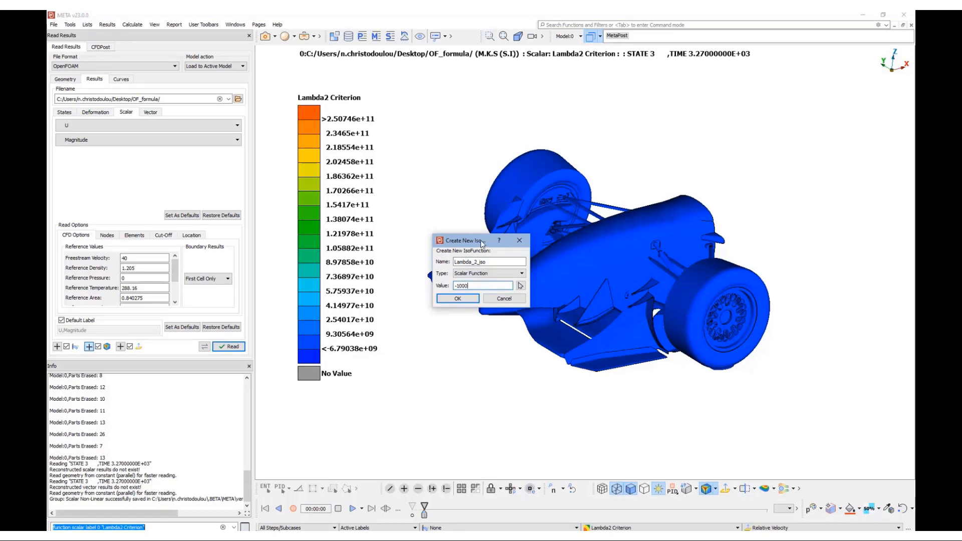
pyautogui.click(464, 299)
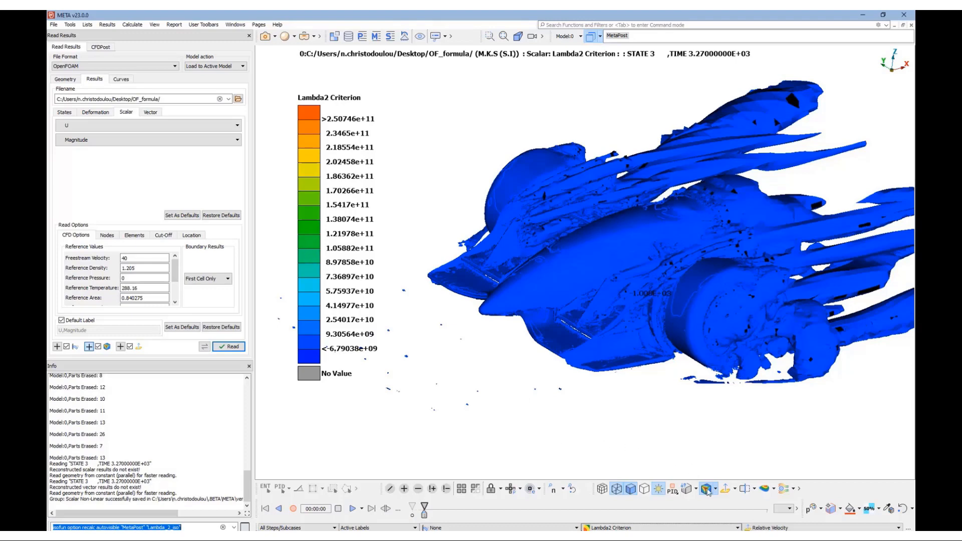
# - Turn off the fringe display on the car and bind Lambda_2_iso's function type to the Lambda2 Criterion label
pyautogui.click(707, 490)
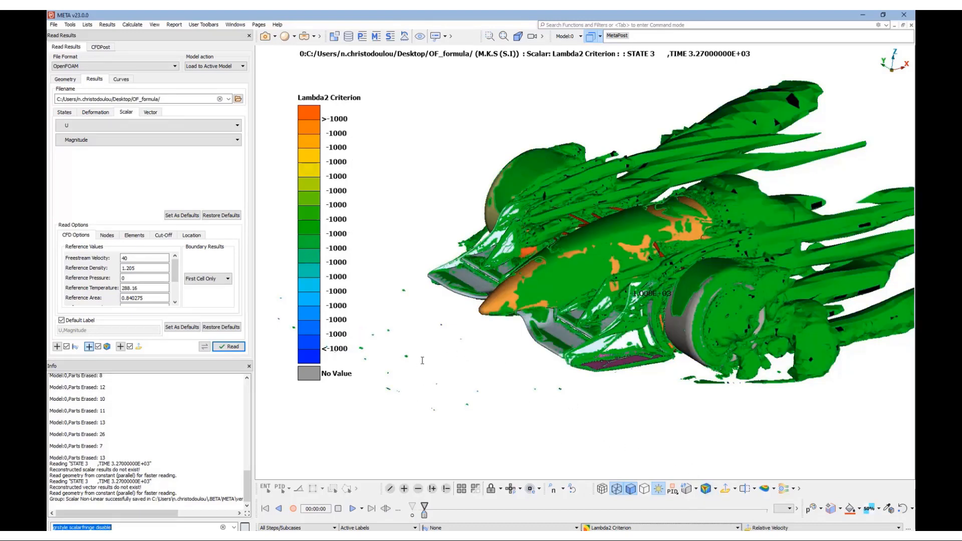
pyautogui.click(724, 488)
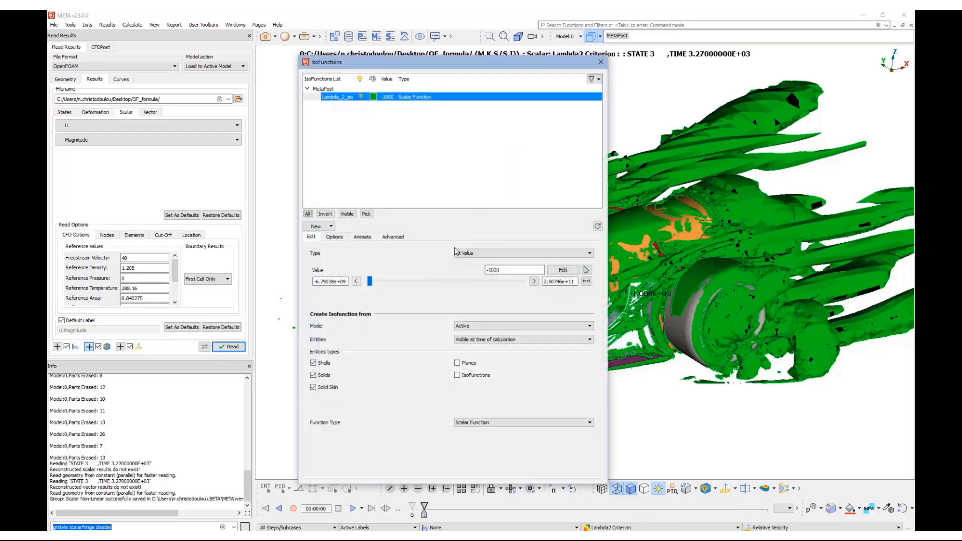
pyautogui.moveTo(414, 69); pyautogui.dragTo(183, 67)
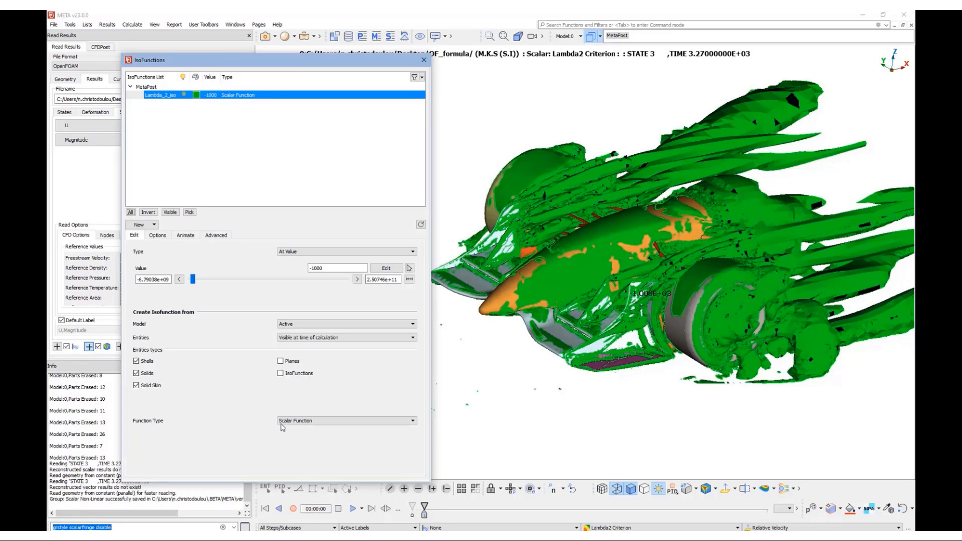
pyautogui.click(289, 422)
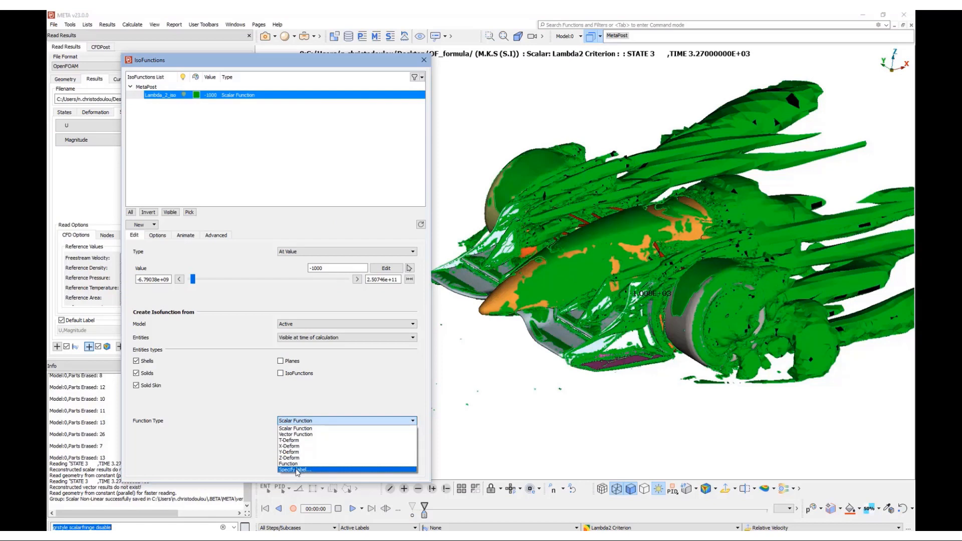
pyautogui.click(298, 470)
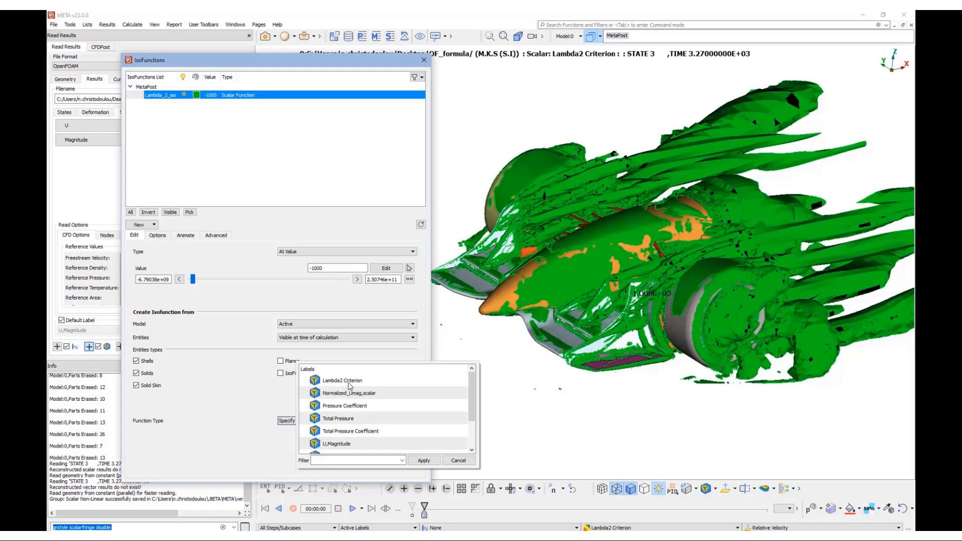
pyautogui.click(345, 380)
pyautogui.click(423, 461)
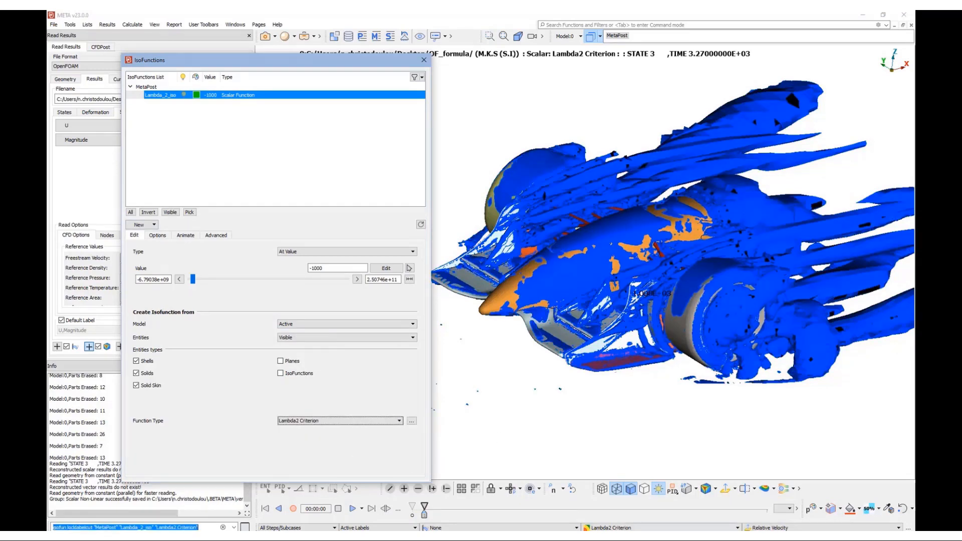
# - Show Total Pressure as the scalar result, roll up the IsoFunctions window and enable the fringe display on the car
pyautogui.click(611, 527)
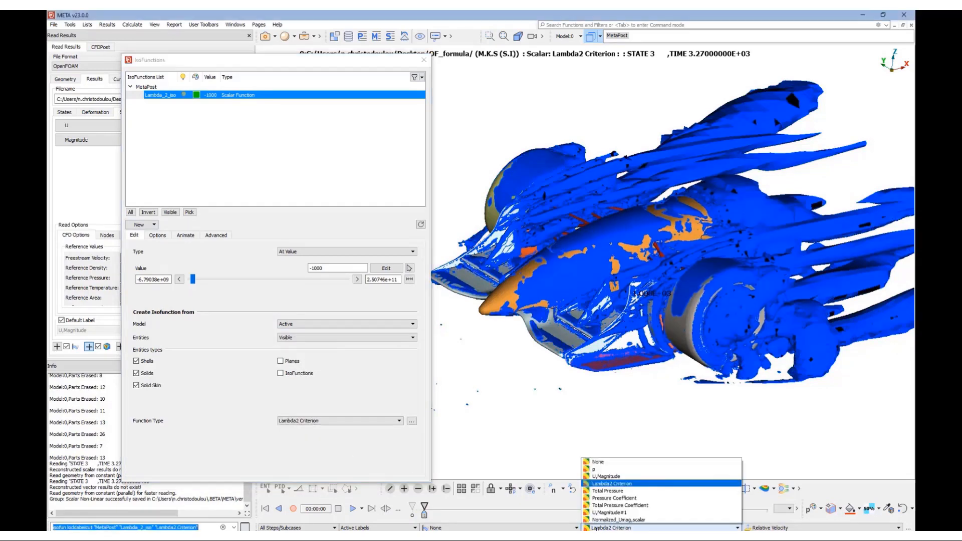
pyautogui.click(608, 491)
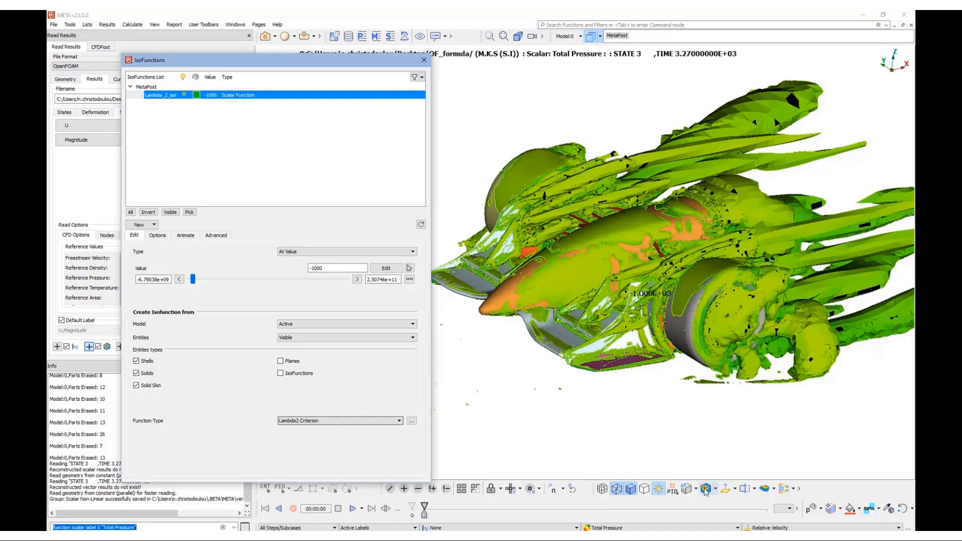
pyautogui.doubleClick(354, 63)
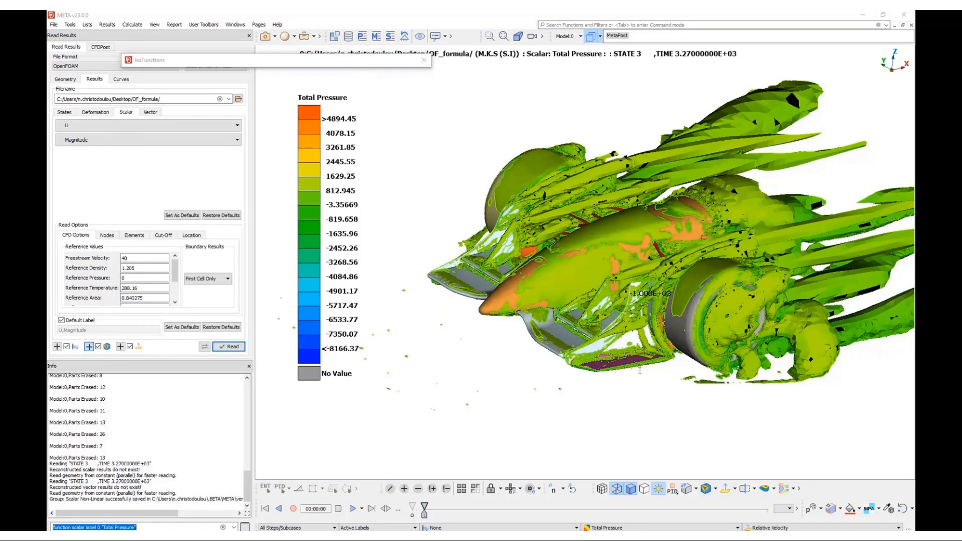
pyautogui.click(705, 488)
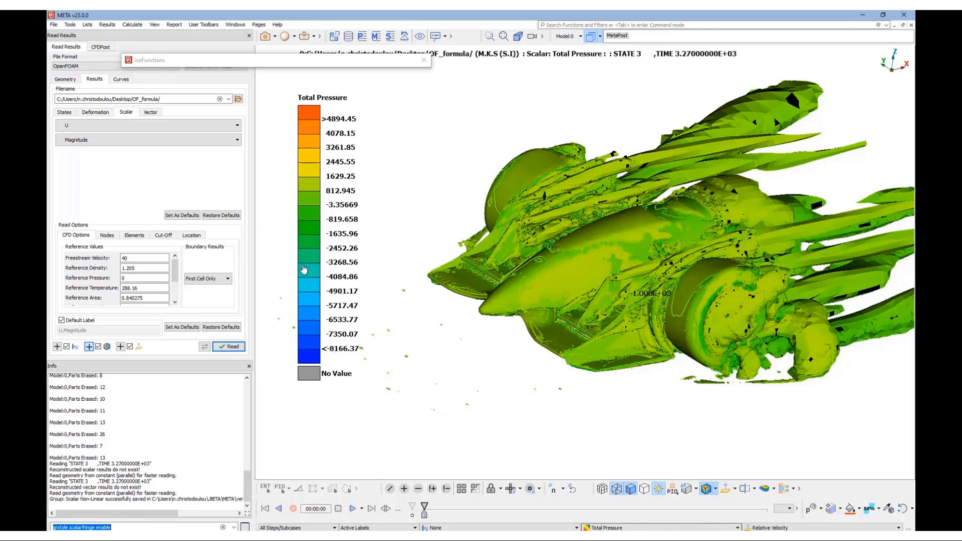
# - Set the Total Pressure fringe range limits to a maximum of 1000 and a minimum of -1000
pyautogui.rightClick(303, 269)
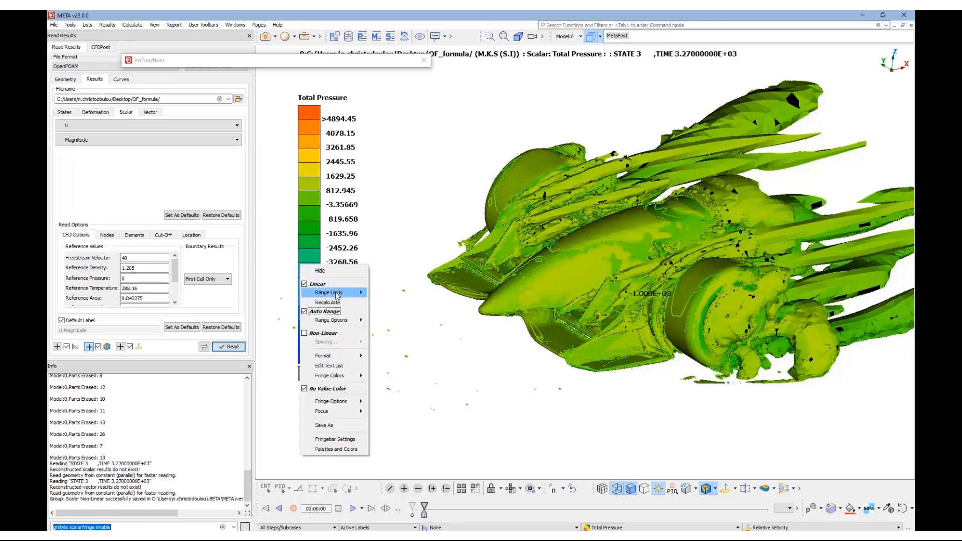
pyautogui.moveTo(339, 292)
pyautogui.moveTo(447, 302); pyautogui.dragTo(436, 302)
pyautogui.moveTo(437, 302); pyautogui.dragTo(421, 302)
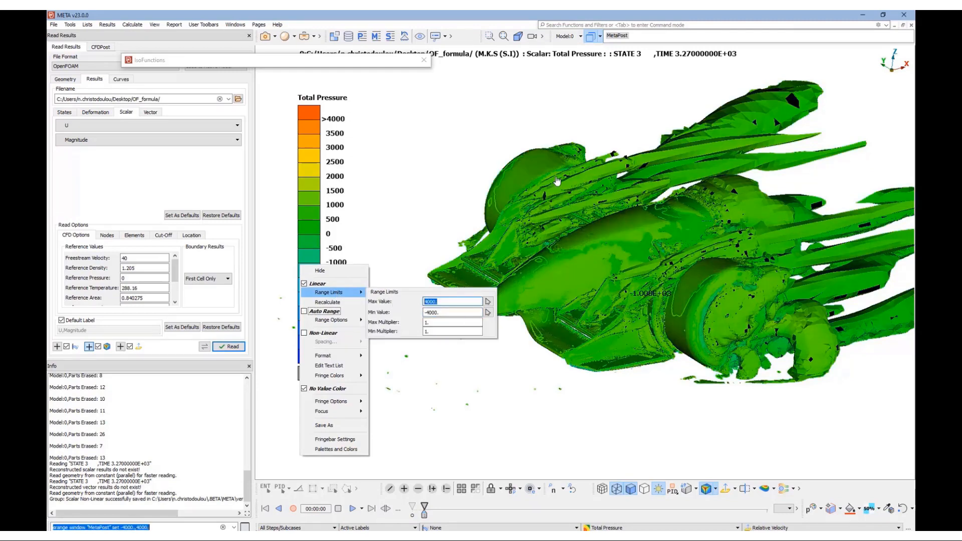
pyautogui.write('1000')
pyautogui.press('Tab')
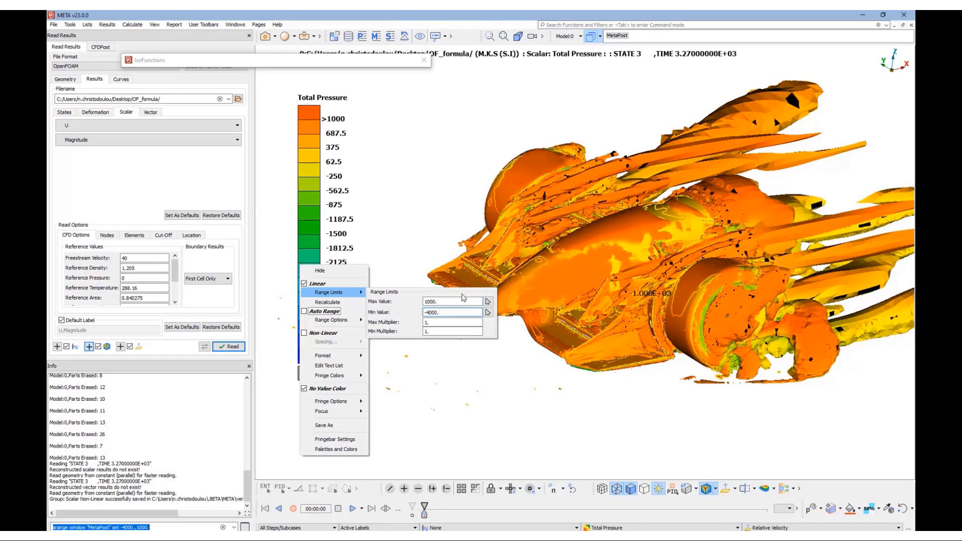
pyautogui.hotkey('ctrl', 'a')
pyautogui.write('-1000')
pyautogui.press('Return')
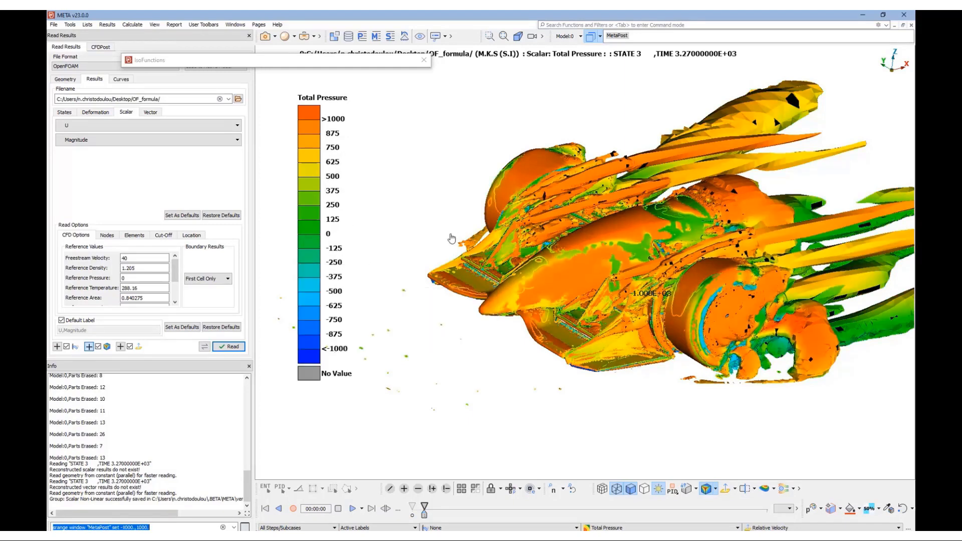
# - Turn off the fringe display on the car and colour its surfaces by ANSA Part
pyautogui.click(704, 493)
pyautogui.scroll(2, 704, 492)
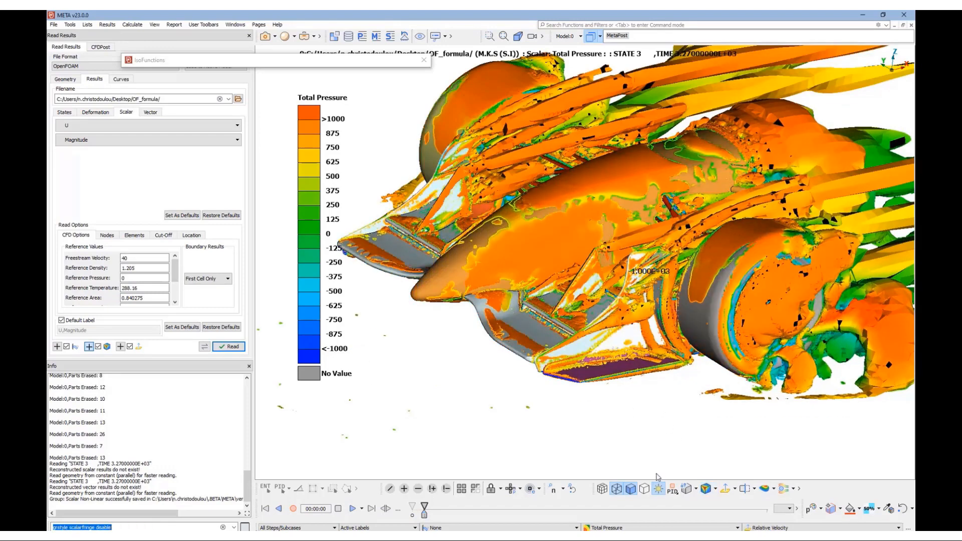
pyautogui.click(672, 488)
pyautogui.click(686, 406)
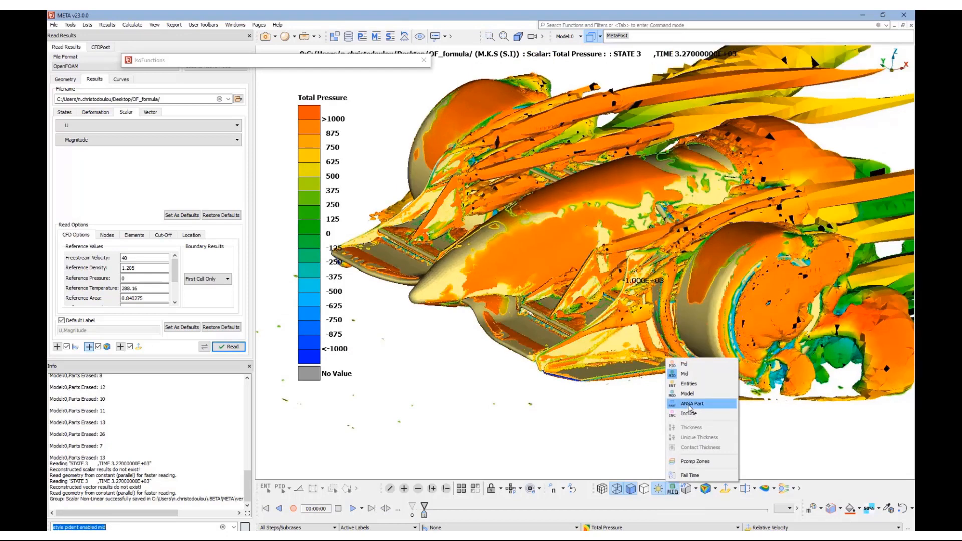
pyautogui.press('p')
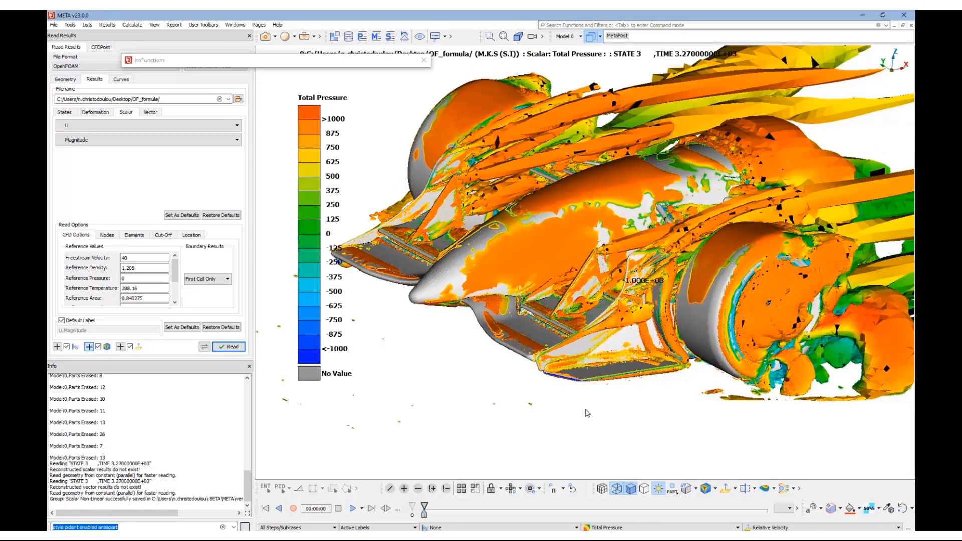
pyautogui.scroll(-1, 585, 409)
pyautogui.scroll(-1, 585, 409)
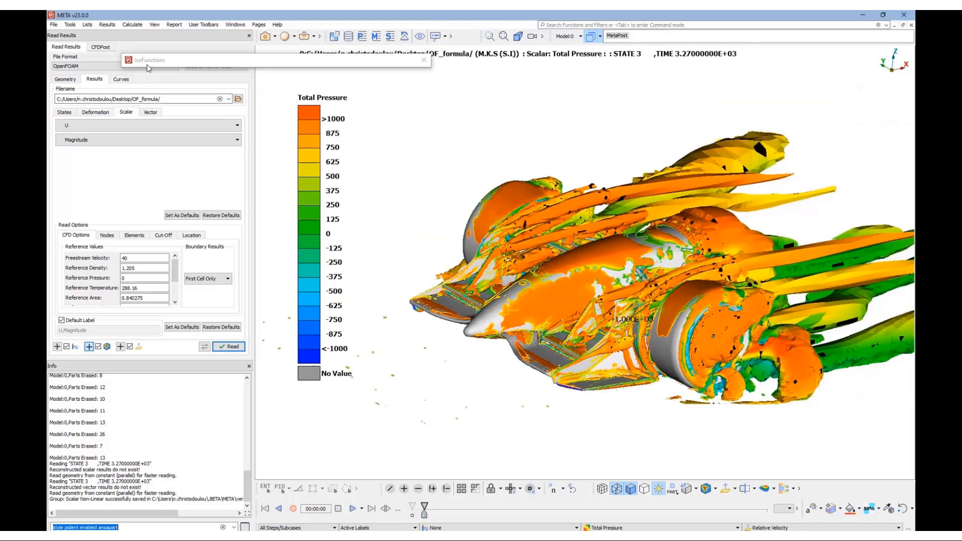
# - Close the IsoFunctions window and switch to the default front view
pyautogui.doubleClick(146, 61)
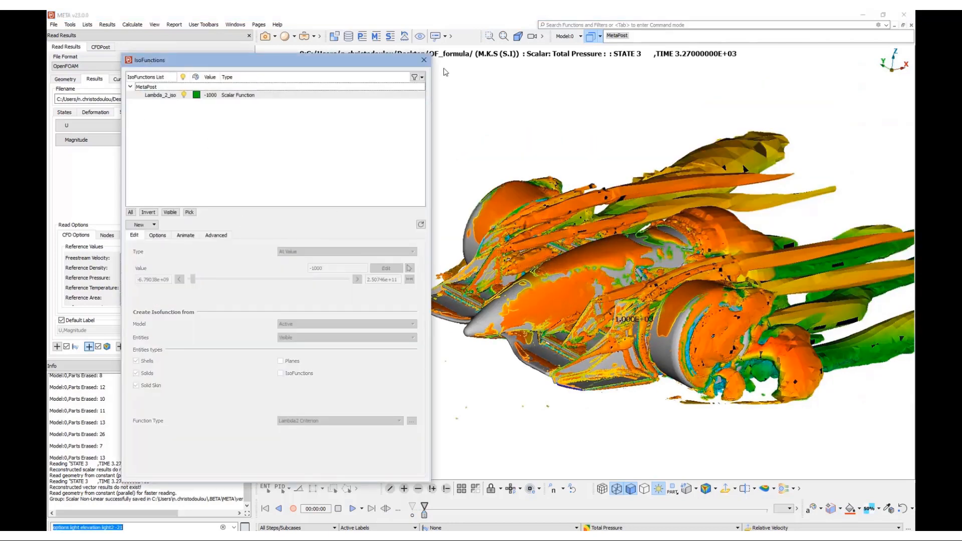
pyautogui.click(424, 59)
pyautogui.press('F5')
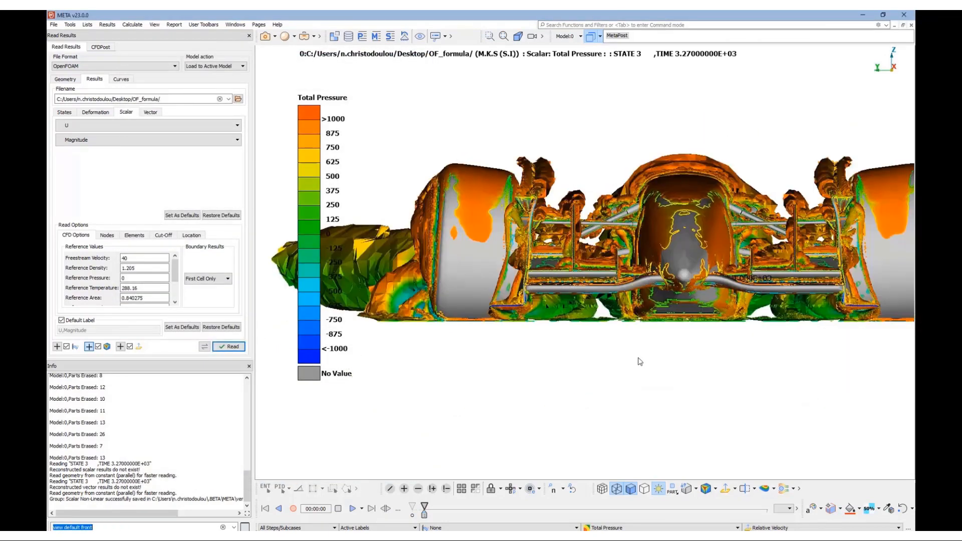
# - Turn off Show Value and Scalar Fringe in the display options of the Lambda_2_iso isofunction
pyautogui.scroll(-3, 626, 356)
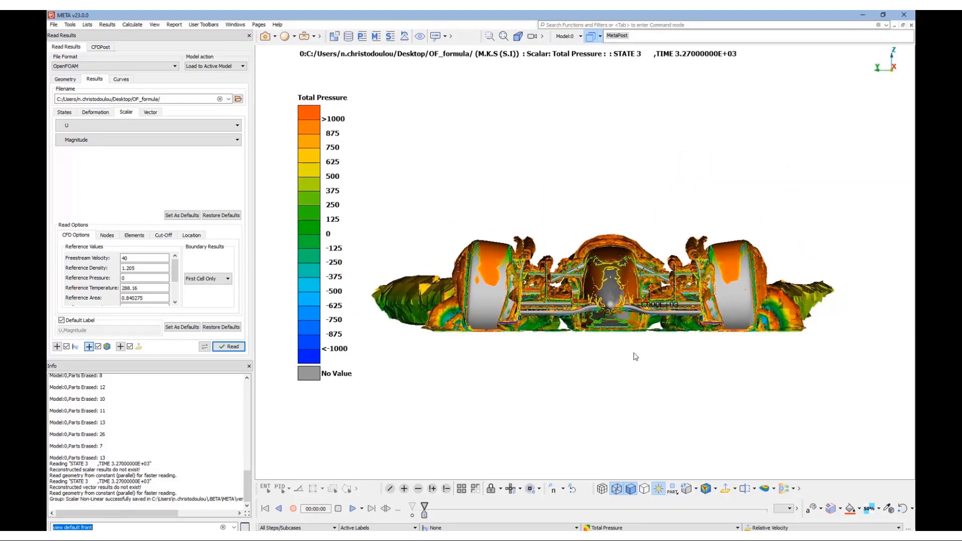
pyautogui.keyDown('ctrl'); pyautogui.moveTo(627, 356); pyautogui.dragTo(611, 405); pyautogui.keyUp('ctrl')
pyautogui.scroll(-2, 611, 405)
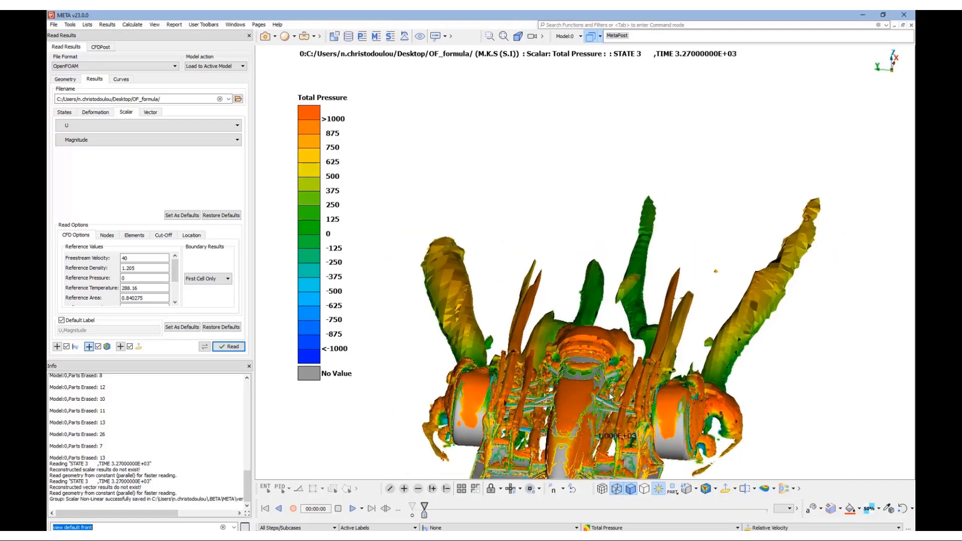
pyautogui.click(764, 488)
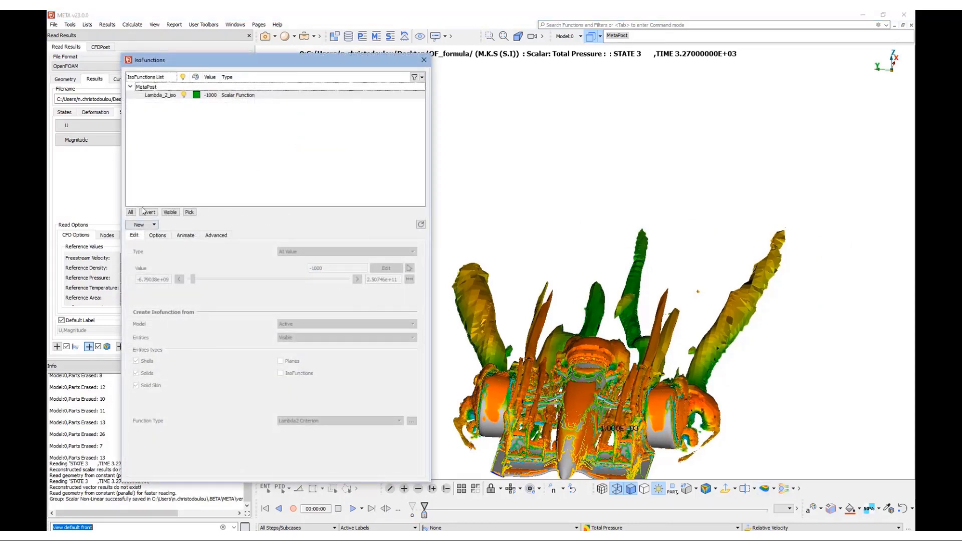
pyautogui.click(161, 96)
pyautogui.click(157, 235)
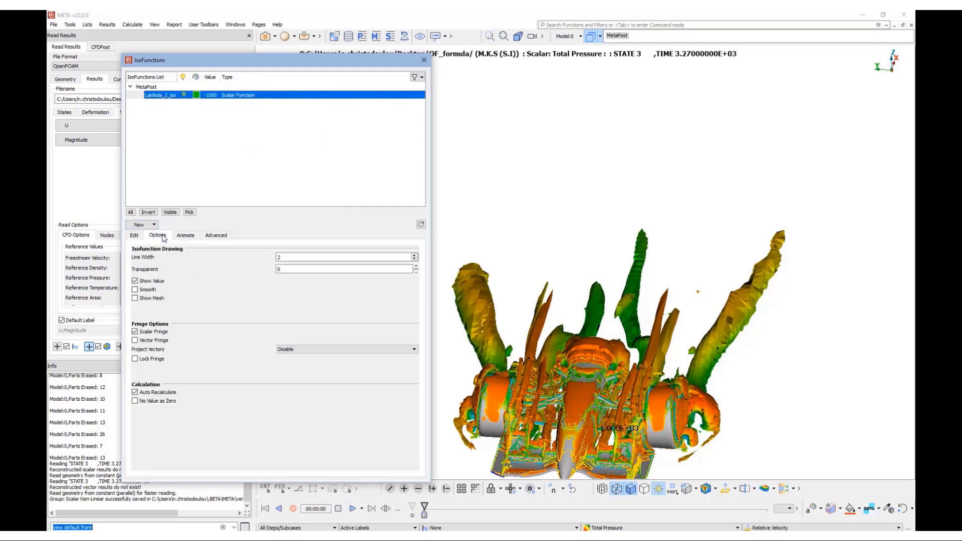
pyautogui.click(155, 281)
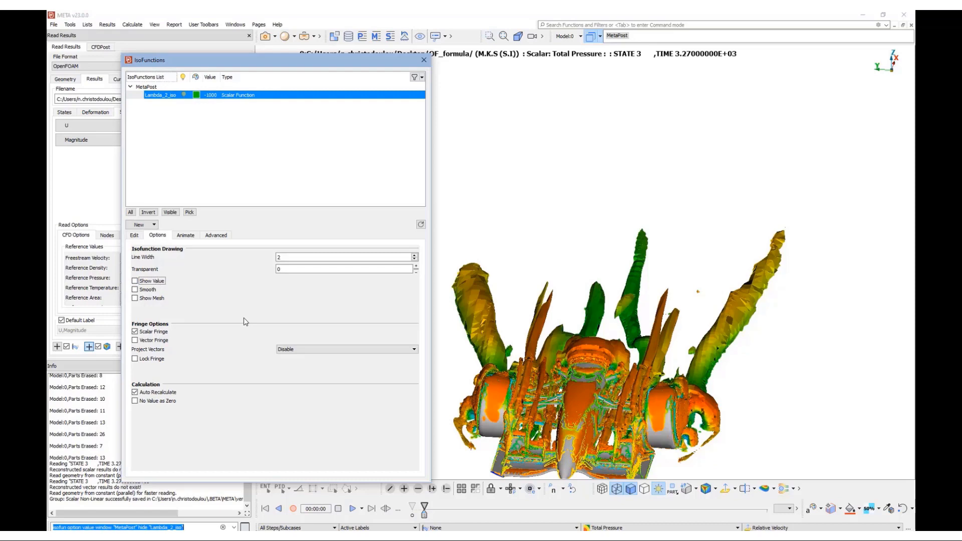
pyautogui.click(150, 330)
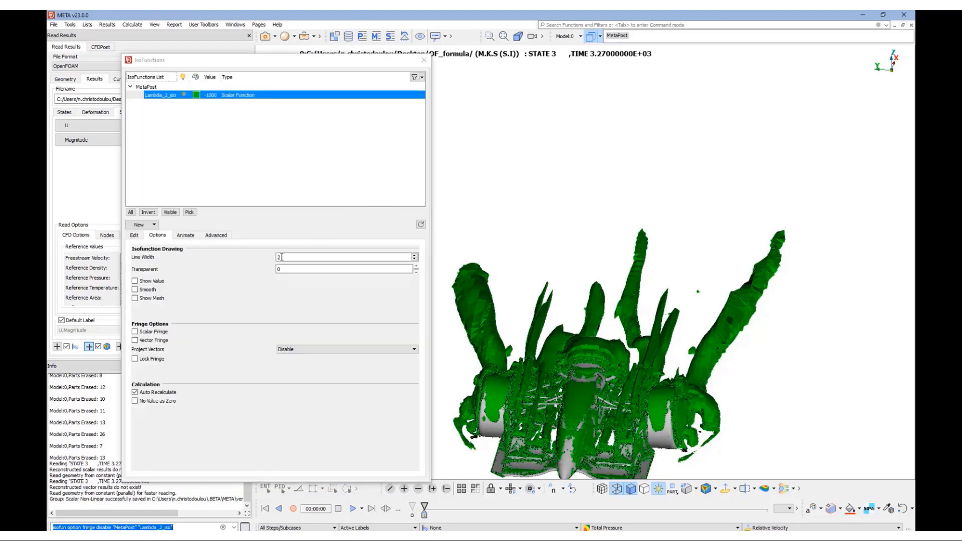
# - Set the Lambda_2_iso isosurface's transparency to 80 and line width to 0, and close the IsoFunctions window
pyautogui.doubleClick(290, 269)
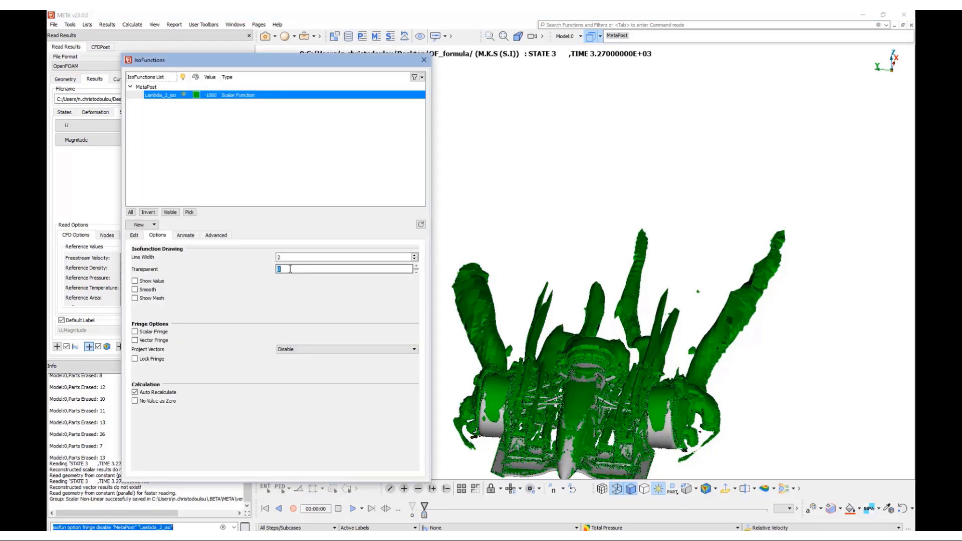
pyautogui.write('80')
pyautogui.press('Return')
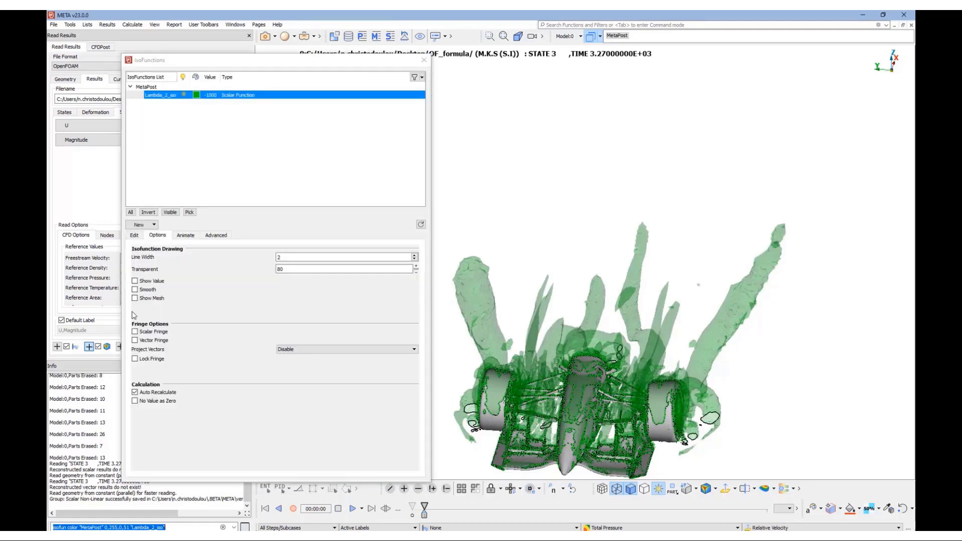
pyautogui.click(296, 257)
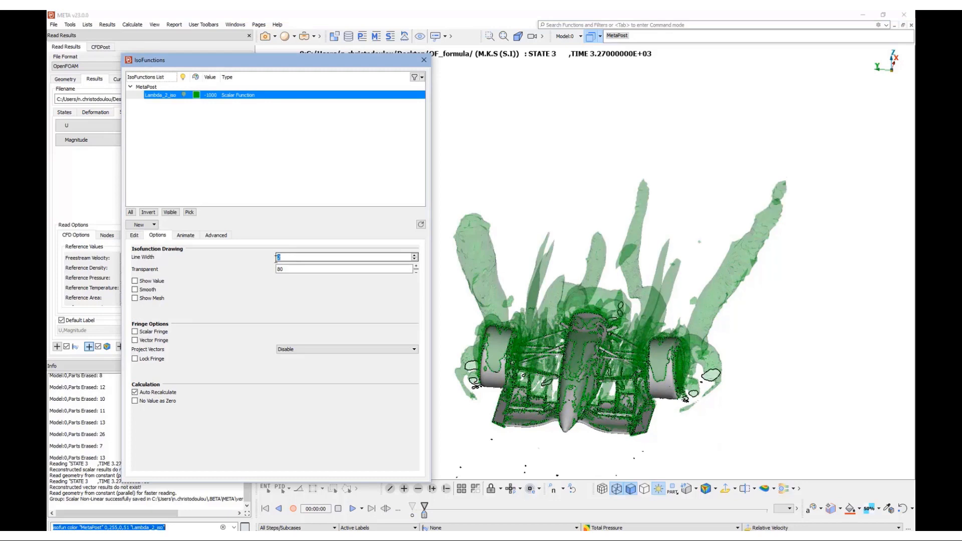
pyautogui.write('0')
pyautogui.press('Return')
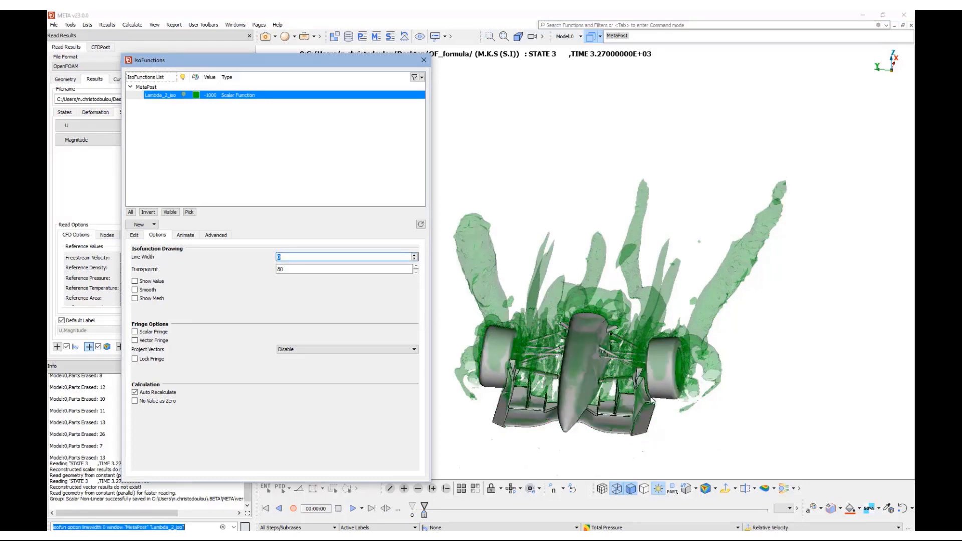
pyautogui.keyDown('ctrl'); pyautogui.moveTo(605, 375); pyautogui.dragTo(557, 336); pyautogui.keyUp('ctrl')
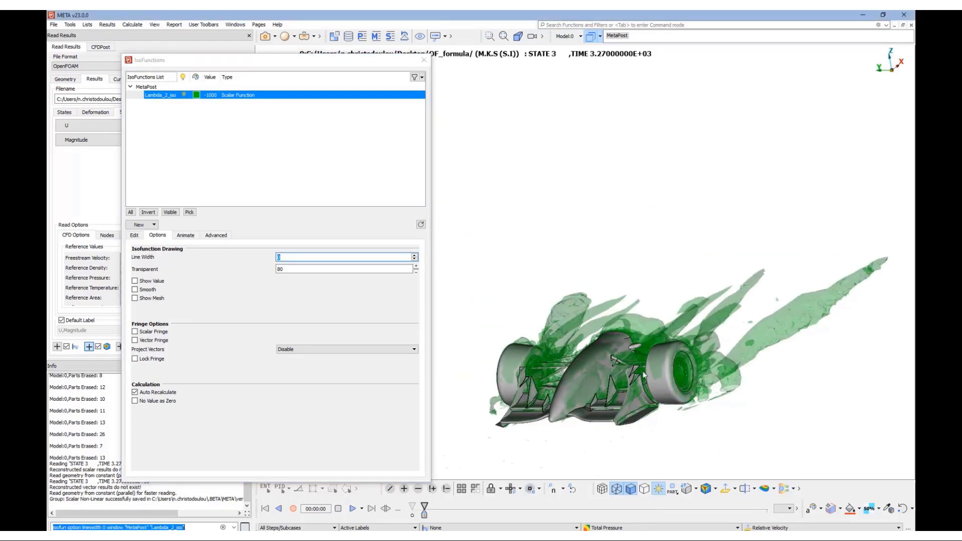
pyautogui.keyDown('ctrl'); pyautogui.moveTo(689, 373); pyautogui.dragTo(601, 303, button='middle'); pyautogui.keyUp('ctrl')
pyautogui.scroll(3, 596, 300)
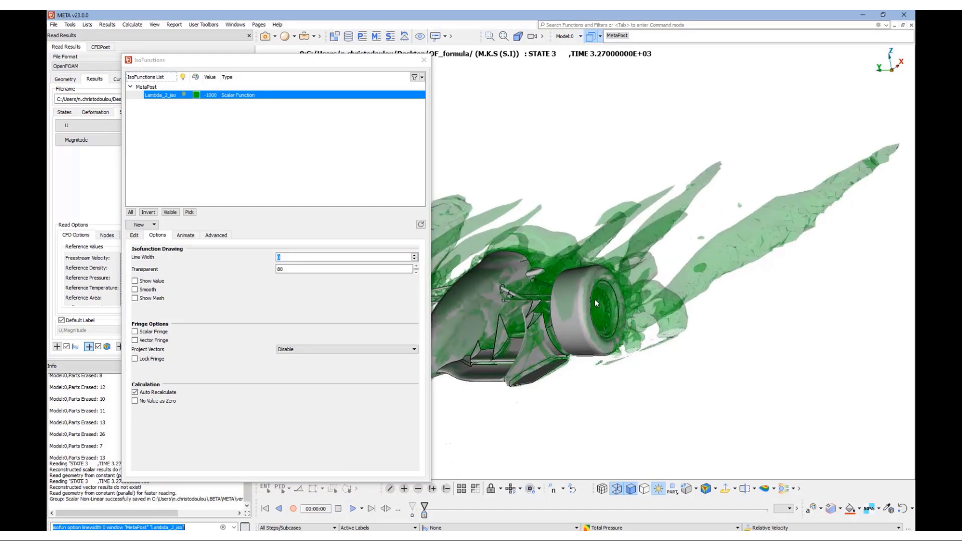
pyautogui.click(424, 59)
pyautogui.keyDown('ctrl'); pyautogui.moveTo(472, 329); pyautogui.dragTo(459, 327); pyautogui.keyUp('ctrl')
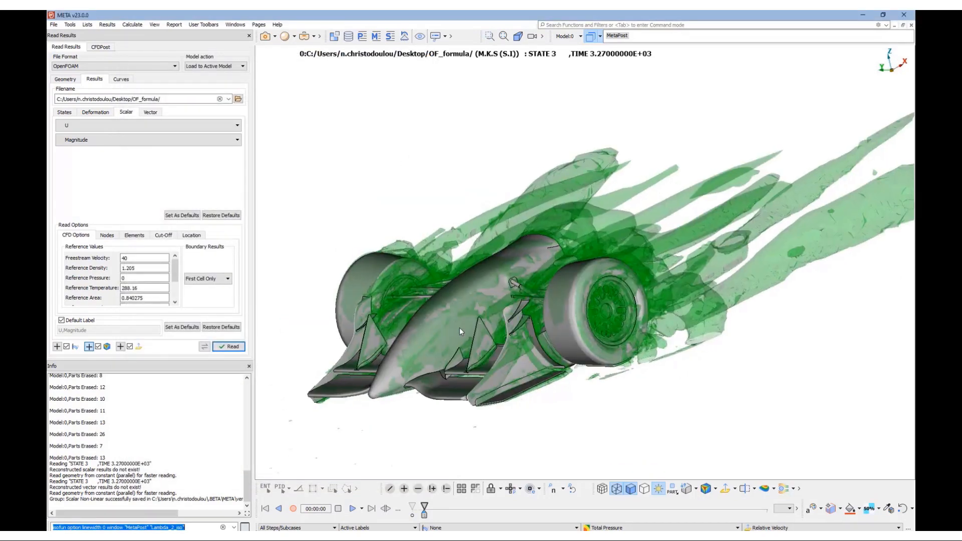
# - Enable smoothing on the Lambda_2_iso isosurface, hide it and close the IsoFunctions window
pyautogui.click(763, 489)
pyautogui.click(214, 96)
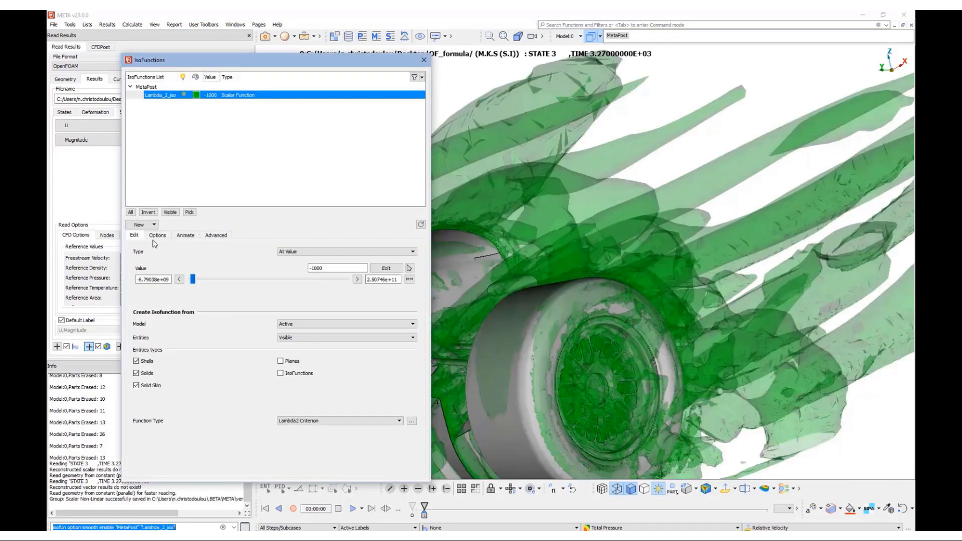
pyautogui.click(183, 95)
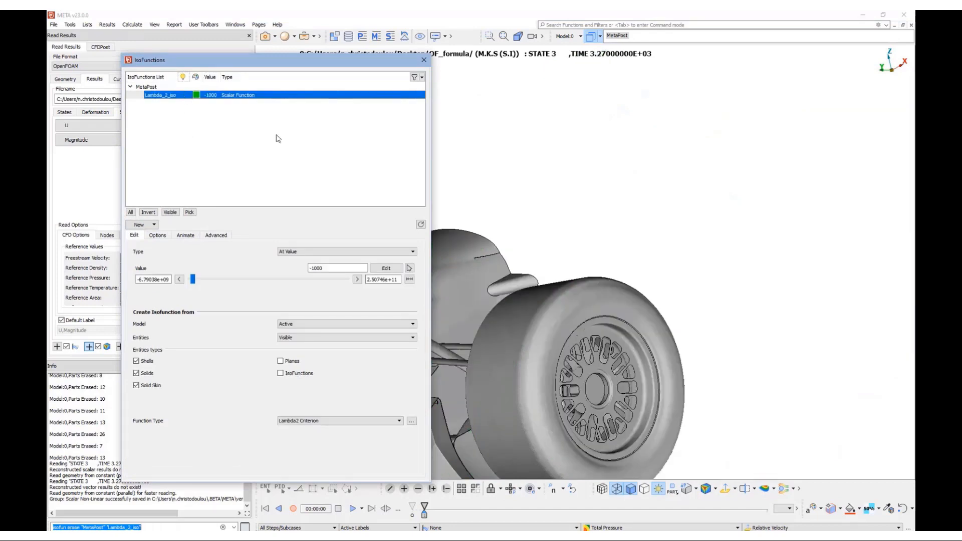
pyautogui.click(423, 60)
pyautogui.keyDown('ctrl'); pyautogui.moveTo(474, 314); pyautogui.dragTo(636, 338); pyautogui.keyUp('ctrl')
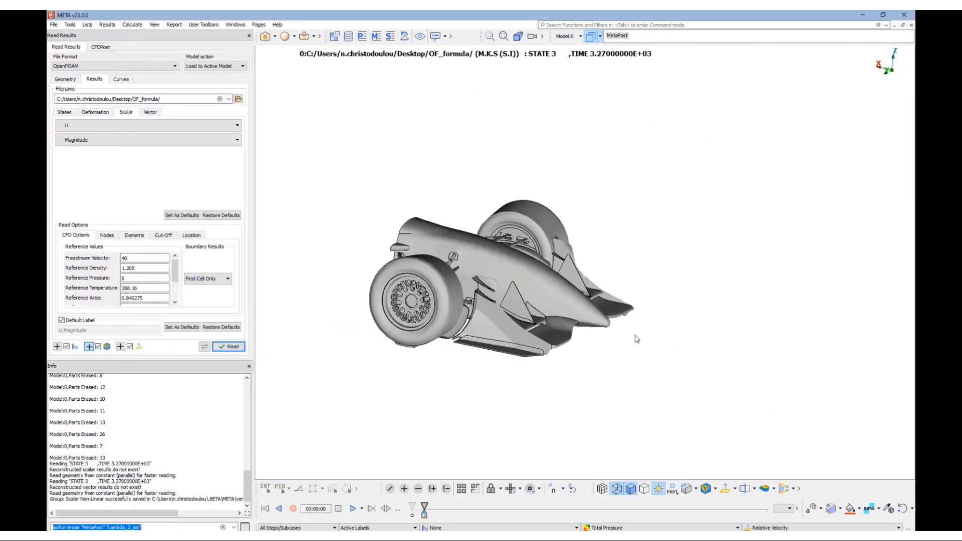
# - Create a Closed Lower isofunction of type Scalar Function named Tot_pressure_for_refinement with a value of 0
pyautogui.click(763, 493)
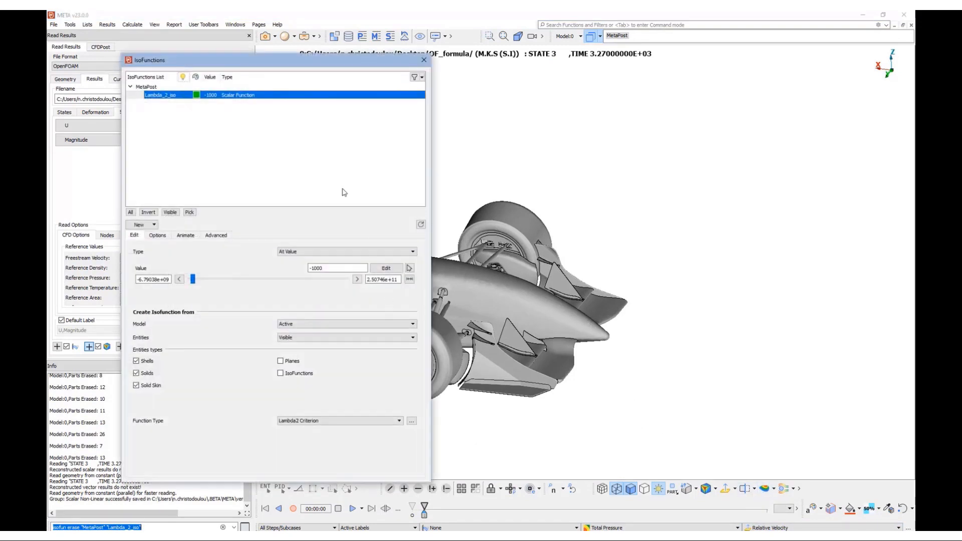
pyautogui.click(324, 177)
pyautogui.click(186, 87)
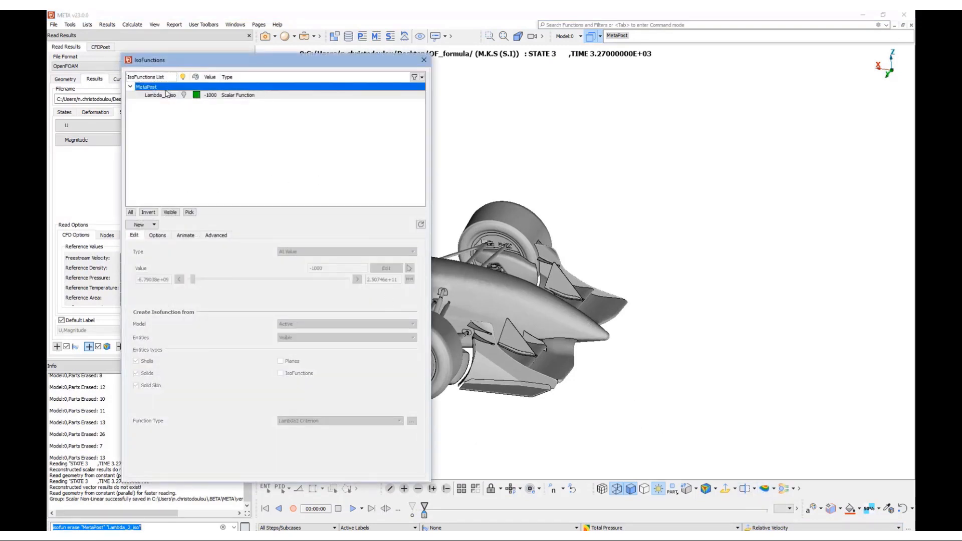
pyautogui.click(142, 224)
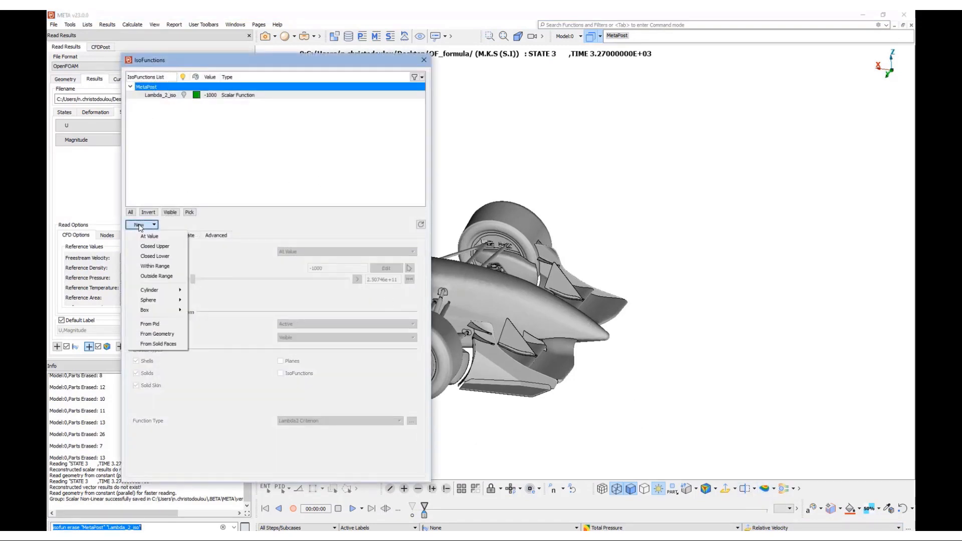
pyautogui.click(160, 258)
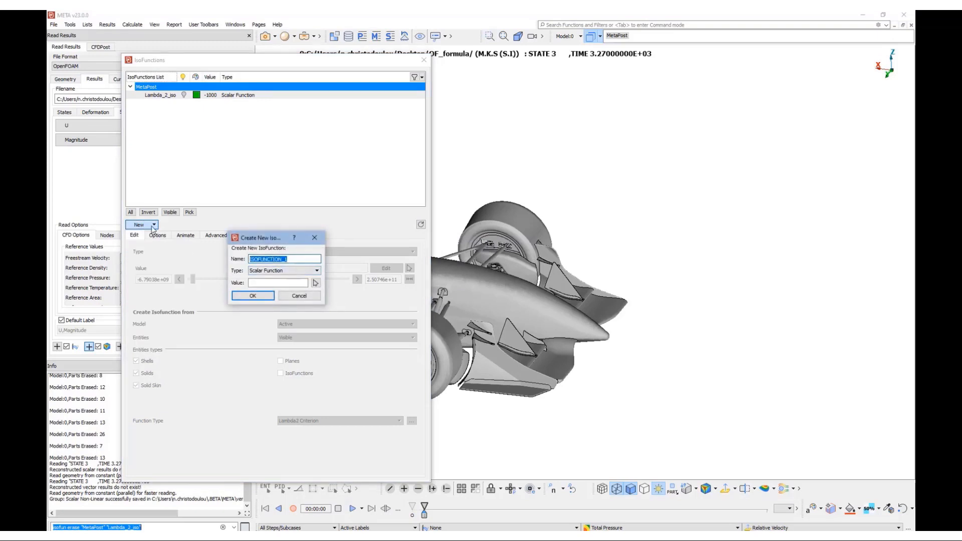
pyautogui.write('Tot_pressure_for_refinement')
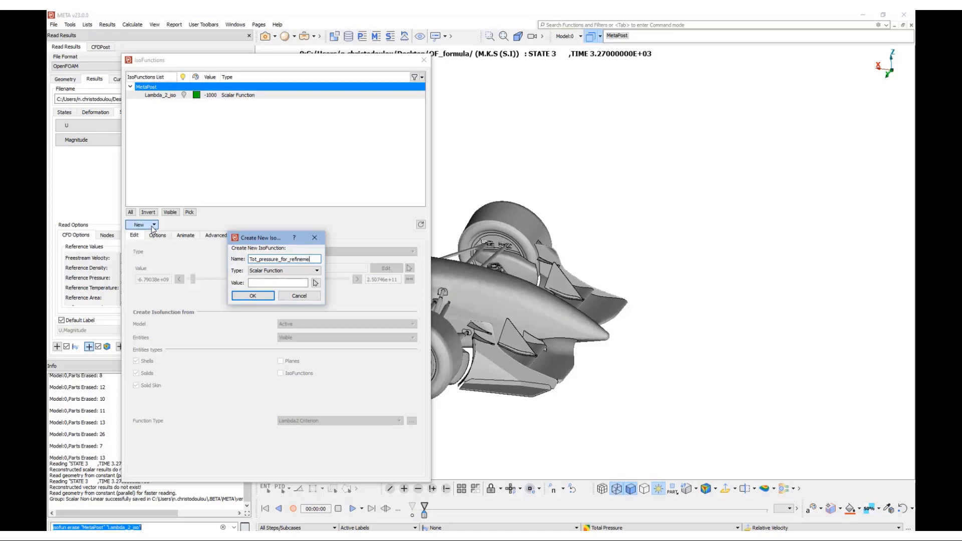
pyautogui.click(266, 282)
pyautogui.click(254, 296)
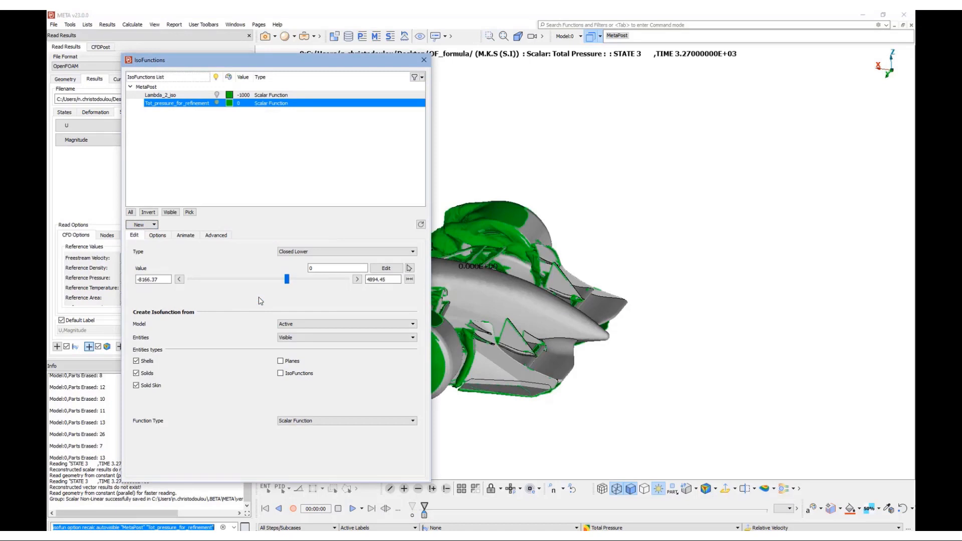
# - Lock the Tot_pressure_for_refinement isofunction's function type to the Total Pressure label
pyautogui.click(318, 148)
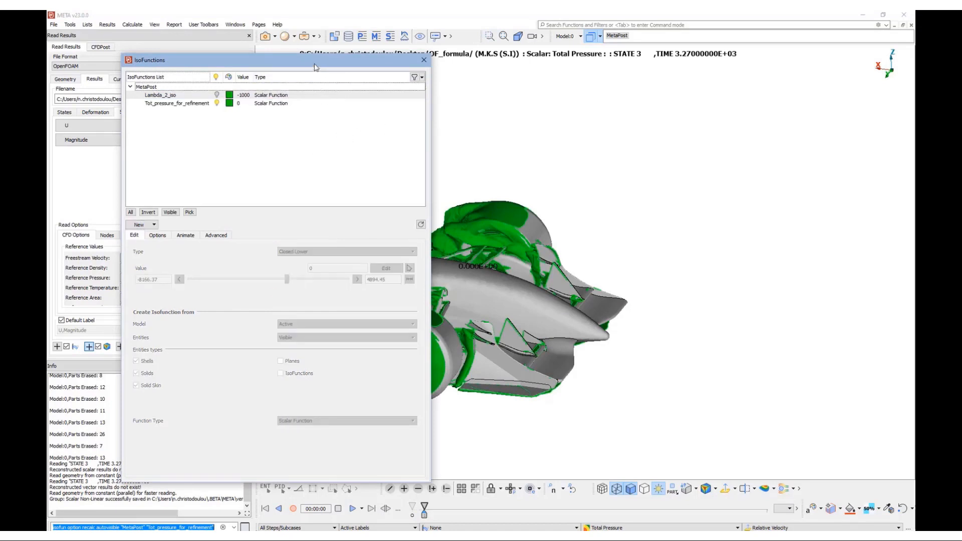
pyautogui.click(156, 103)
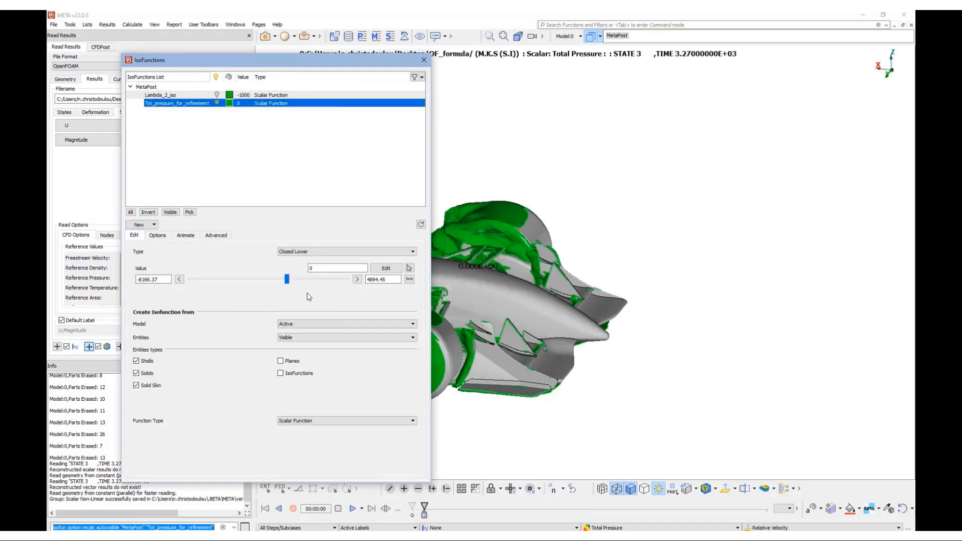
pyautogui.click(310, 420)
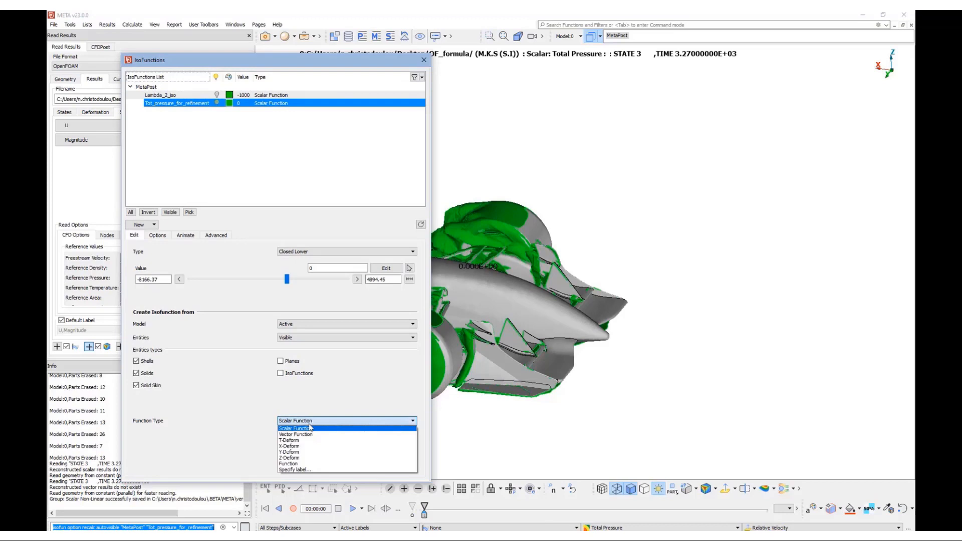
pyautogui.click(301, 469)
pyautogui.click(346, 420)
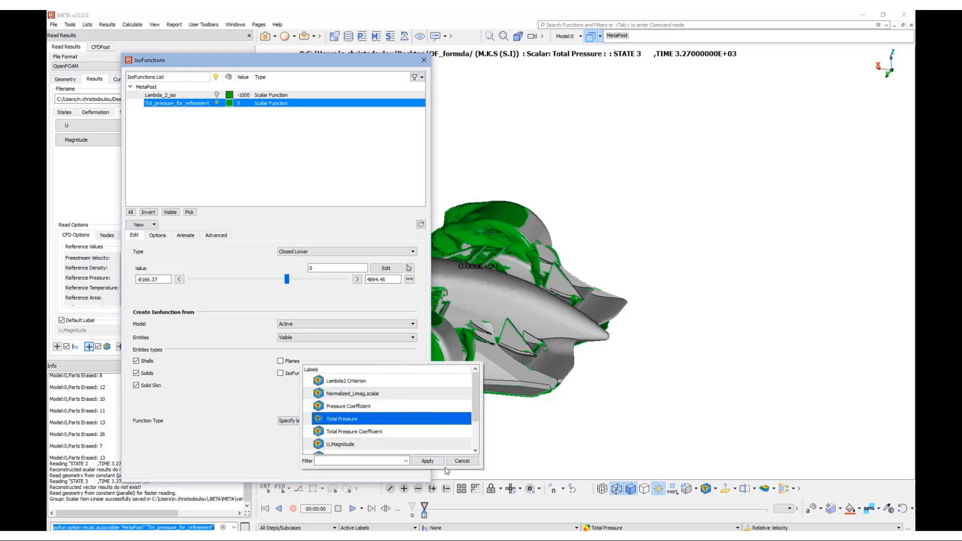
pyautogui.click(427, 460)
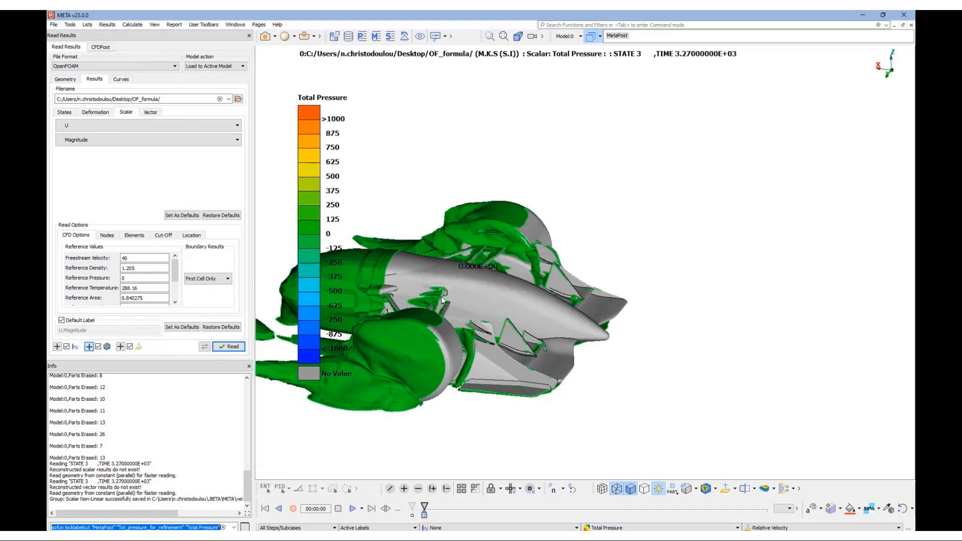
# - Enable the Total Pressure fringe display on the car surfaces and turn it off again
pyautogui.moveTo(540, 285); pyautogui.dragTo(581, 379)
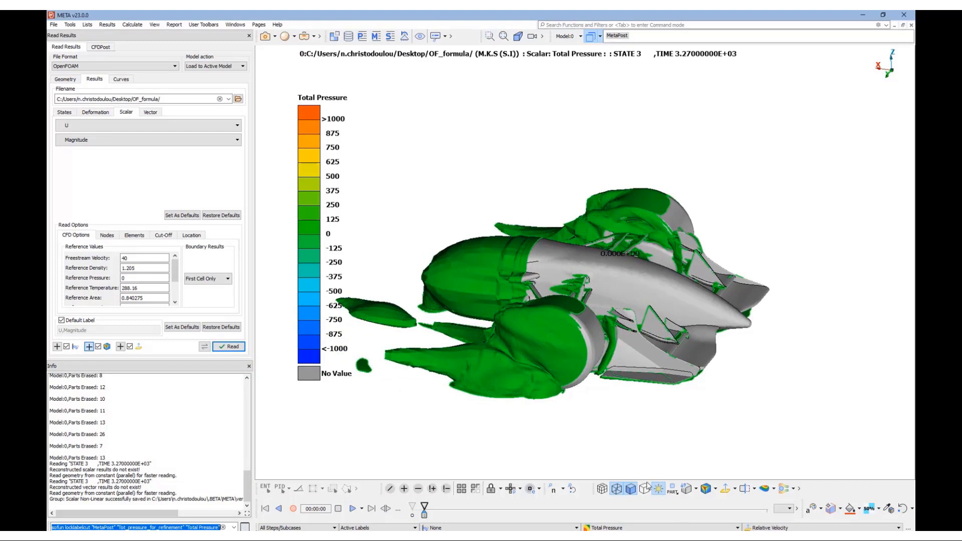
pyautogui.click(631, 528)
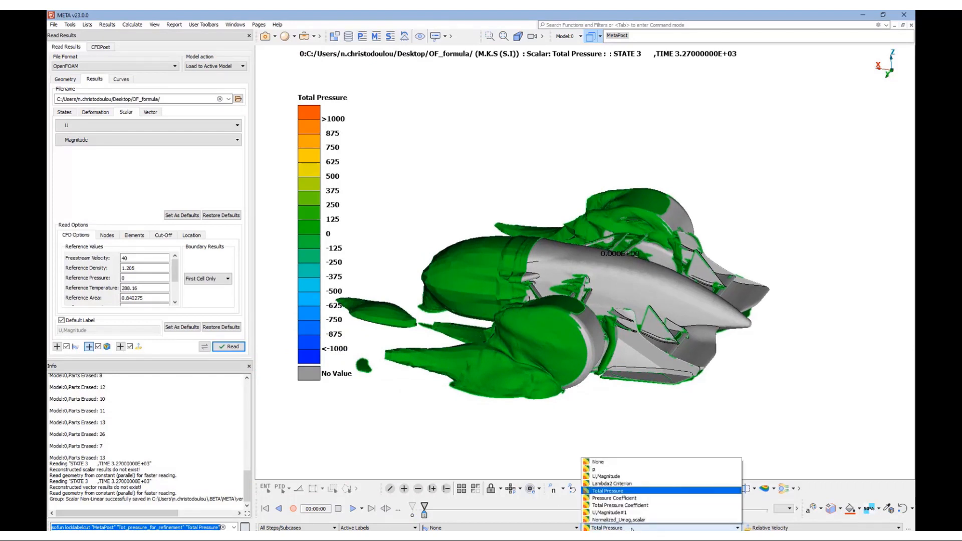
pyautogui.click(706, 481)
pyautogui.click(706, 488)
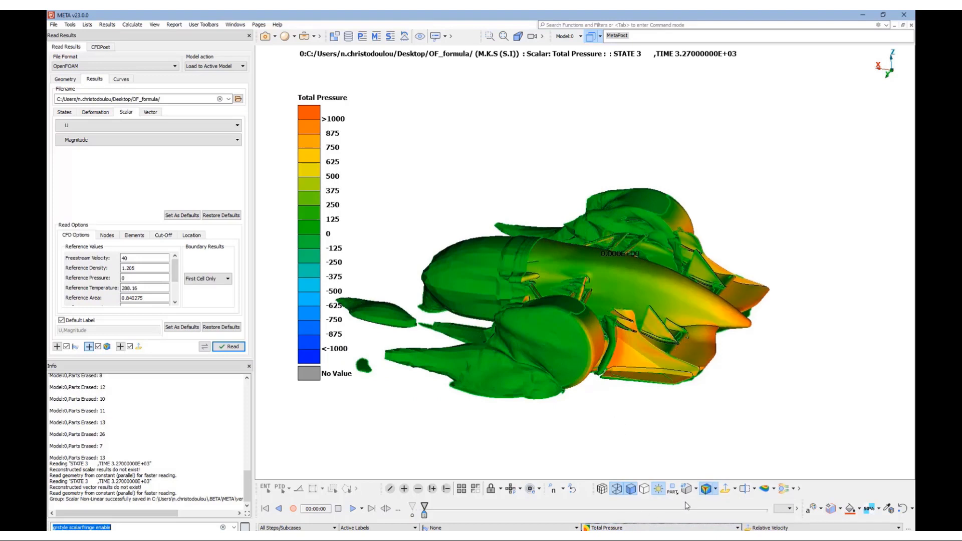
pyautogui.click(706, 488)
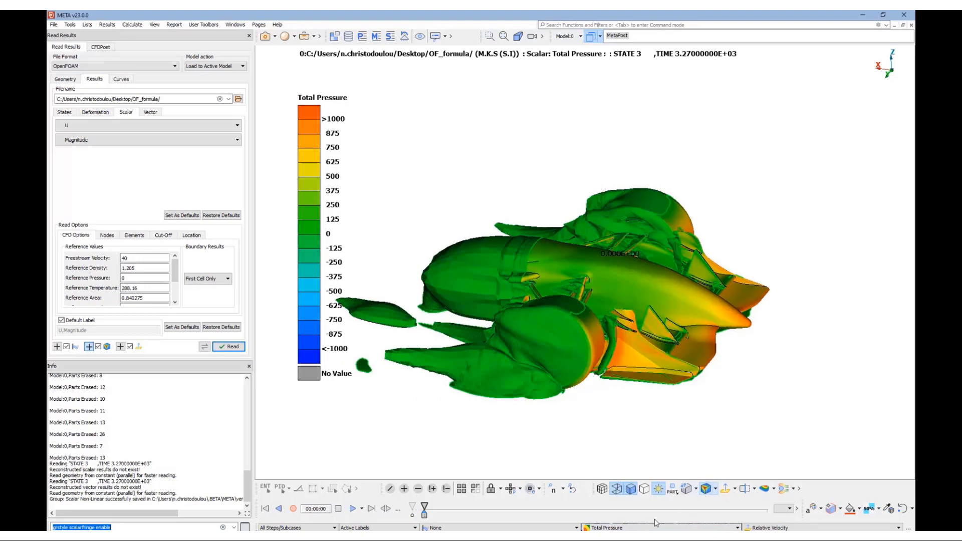
# - Show U,Magnitude#1 as the scalar result and enable Auto Range for its fringe bar
pyautogui.click(630, 529)
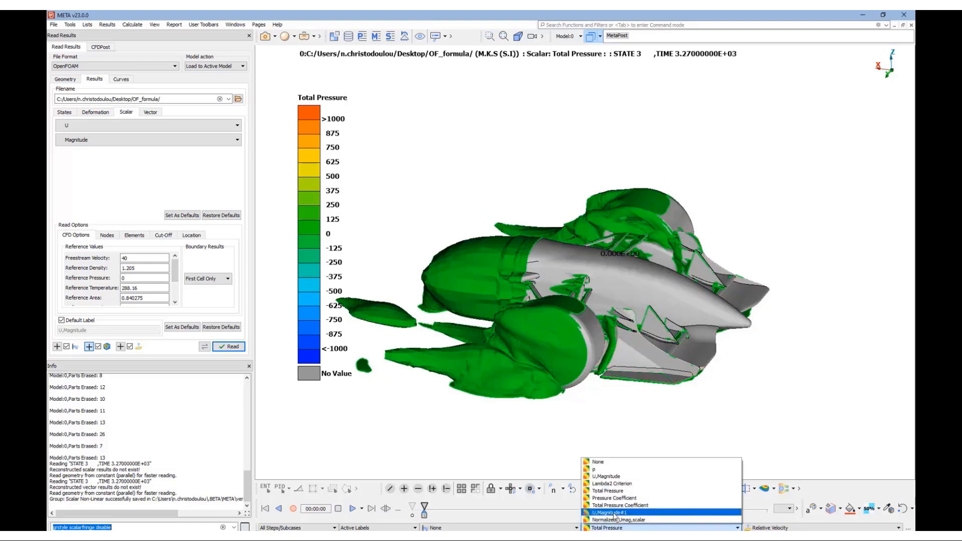
pyautogui.click(614, 513)
pyautogui.rightClick(307, 257)
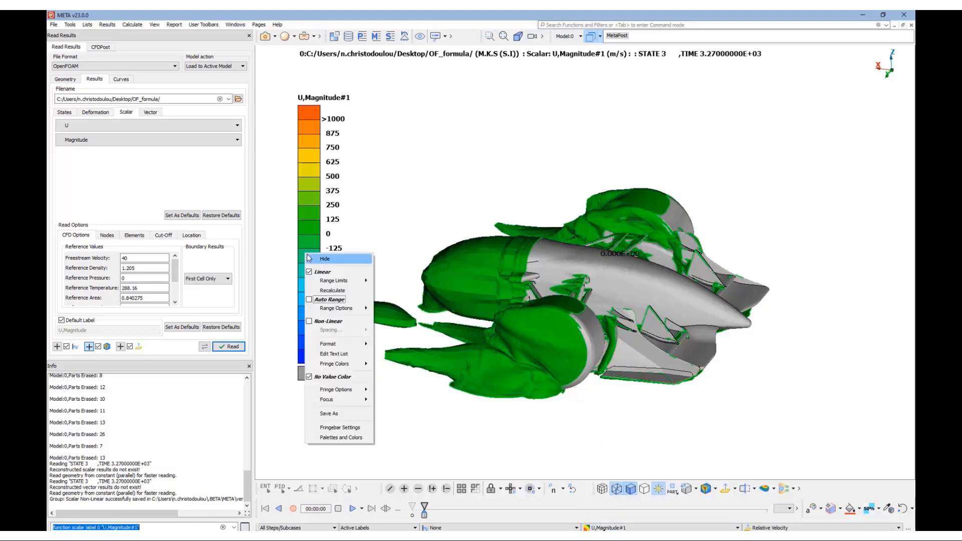
pyautogui.click(312, 303)
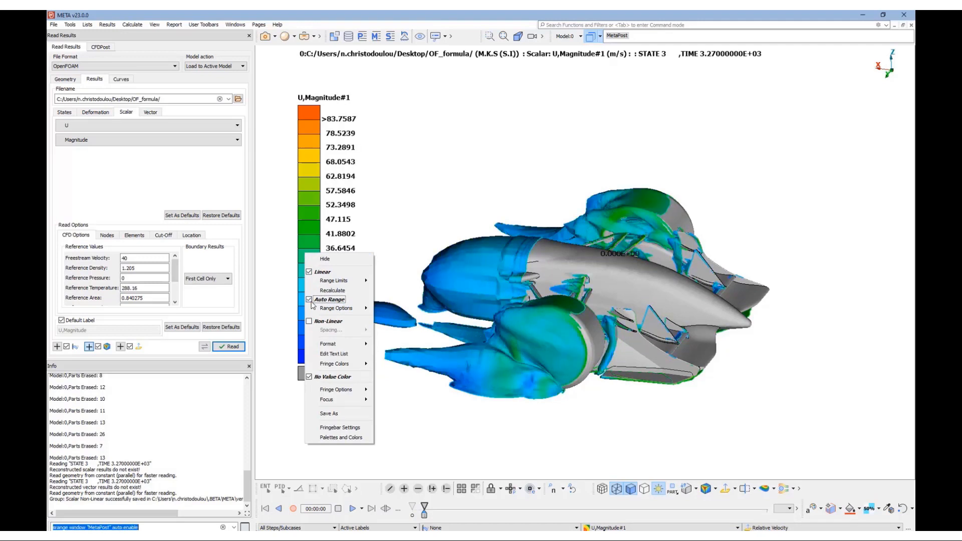
pyautogui.moveTo(311, 284)
pyautogui.click(428, 192)
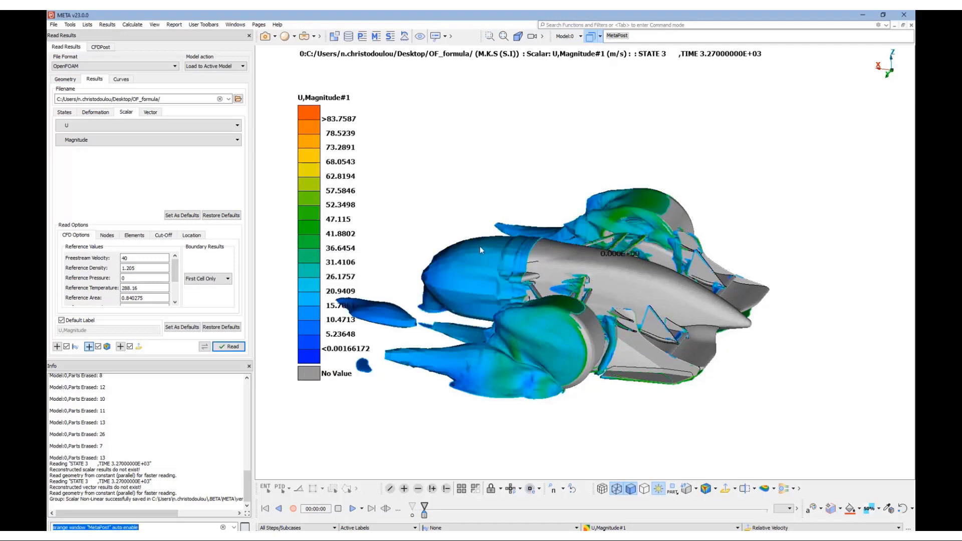
# - Hide the car's wall parts, IDs 4–6 and 14–25, and inspect the velocity-coloured total pressure isosurface alone
pyautogui.keyDown('ctrl'); pyautogui.moveTo(561, 344); pyautogui.dragTo(511, 271); pyautogui.keyUp('ctrl')
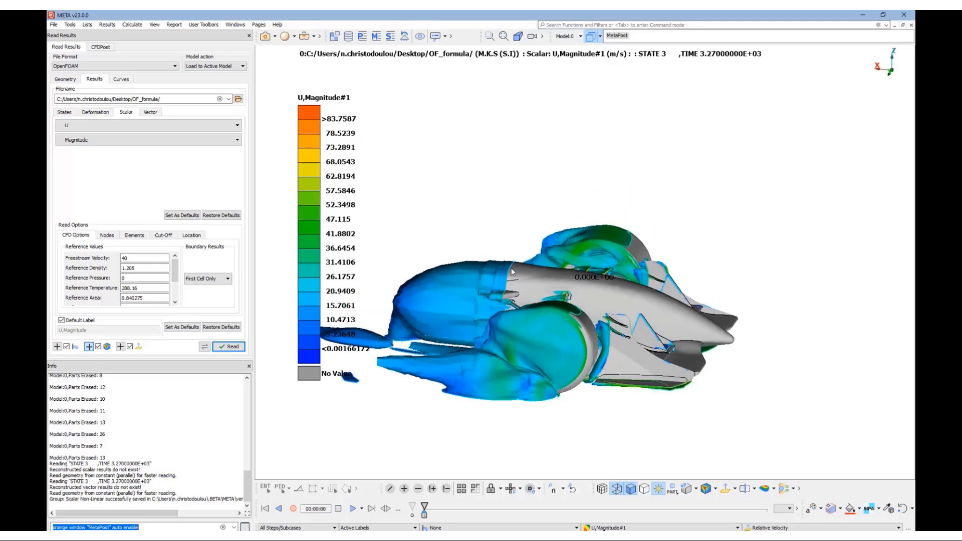
pyautogui.click(362, 36)
pyautogui.click(352, 232)
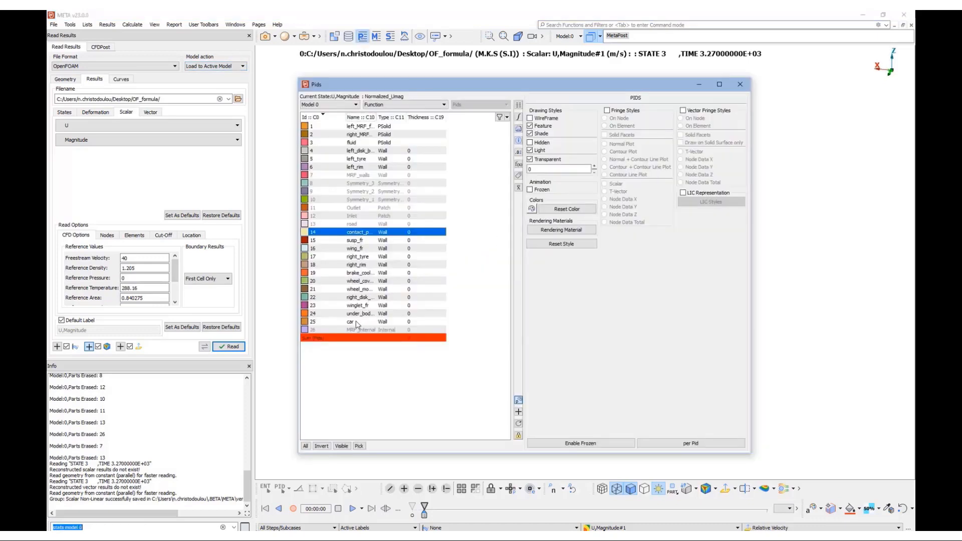
pyautogui.keyDown('shift'); pyautogui.click(357, 322); pyautogui.keyUp('shift')
pyautogui.keyDown('ctrl'); pyautogui.moveTo(357, 167); pyautogui.dragTo(358, 155); pyautogui.keyUp('ctrl')
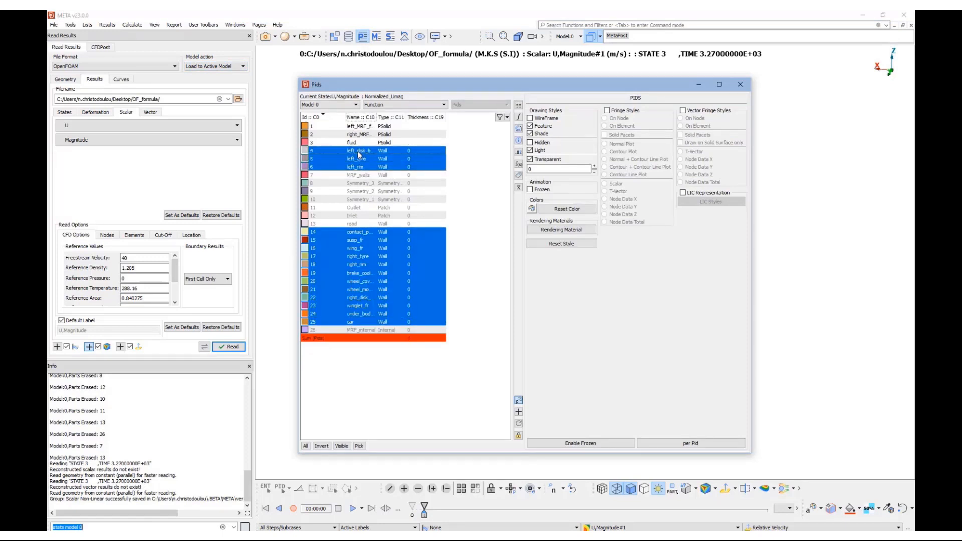
pyautogui.rightClick(358, 155)
pyautogui.click(377, 168)
pyautogui.click(739, 84)
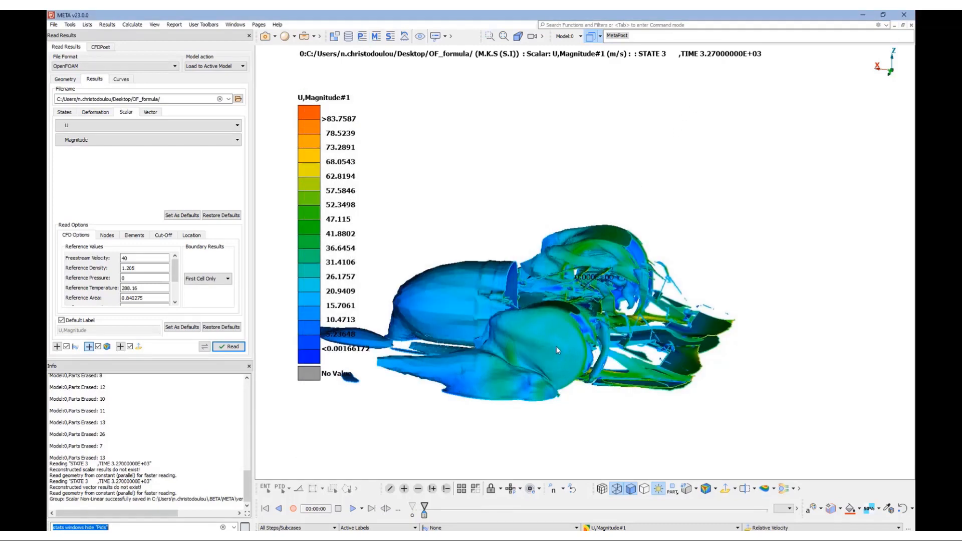
pyautogui.keyDown('ctrl'); pyautogui.moveTo(565, 347); pyautogui.dragTo(559, 267); pyautogui.keyUp('ctrl')
pyautogui.scroll(5, 557, 265)
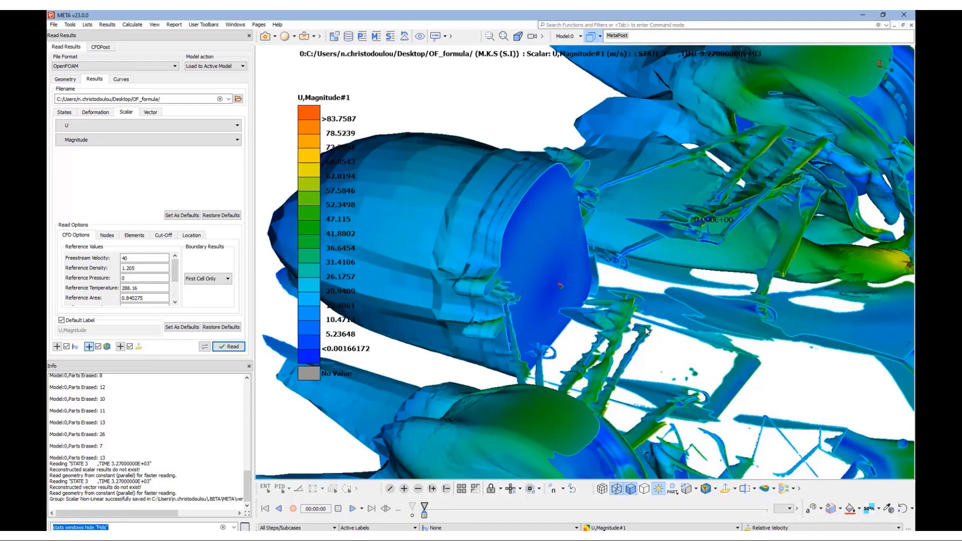
pyautogui.scroll(-5, 576, 328)
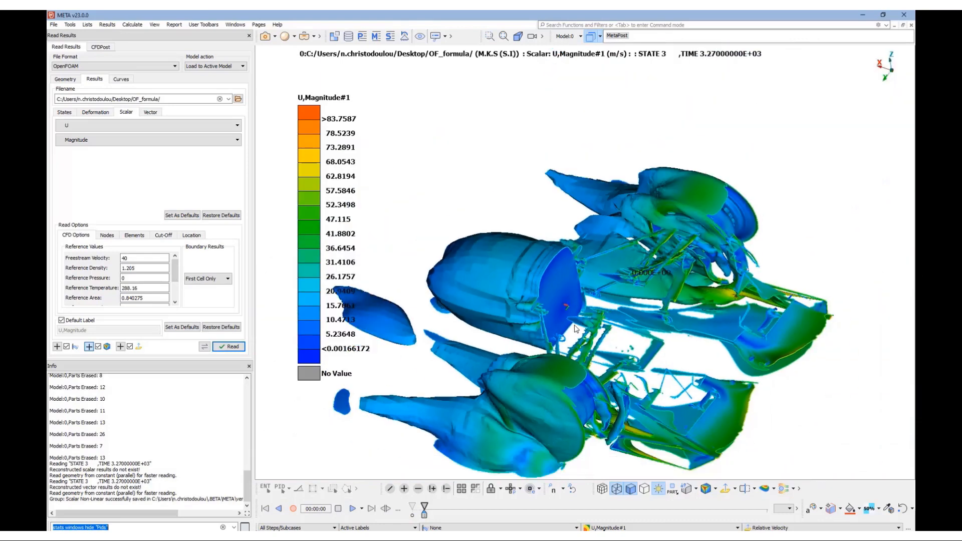
pyautogui.keyDown('ctrl'); pyautogui.moveTo(556, 404); pyautogui.dragTo(621, 407); pyautogui.keyUp('ctrl')
pyautogui.keyDown('ctrl'); pyautogui.moveTo(621, 407); pyautogui.dragTo(555, 294, button='middle'); pyautogui.keyUp('ctrl')
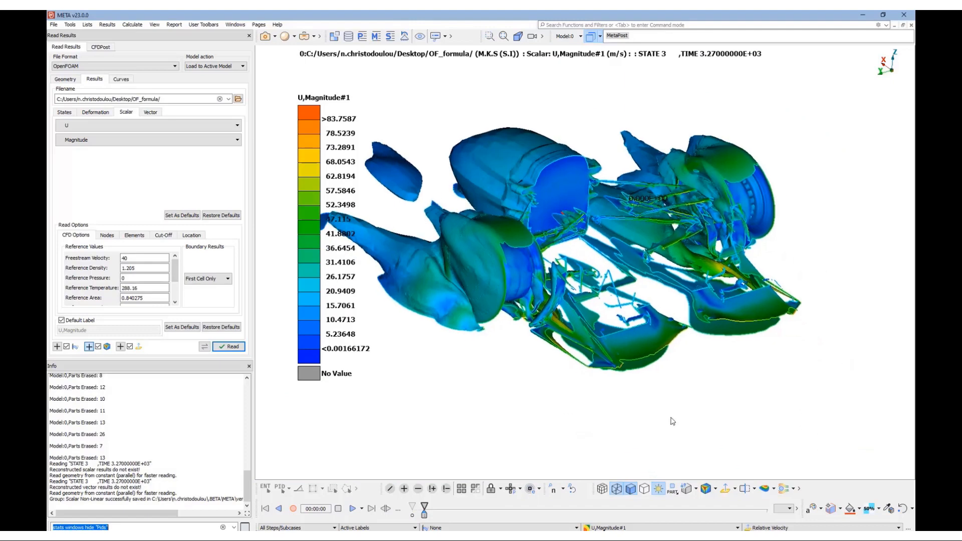
# - Turn off the display of the Tot_pressure_for_refinement isofunction
pyautogui.click(766, 490)
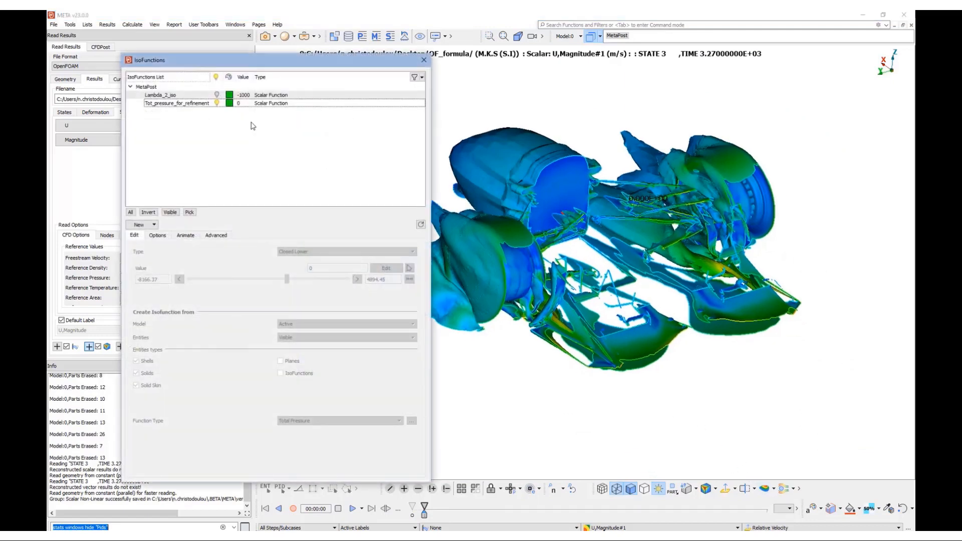
pyautogui.click(217, 103)
pyautogui.click(360, 108)
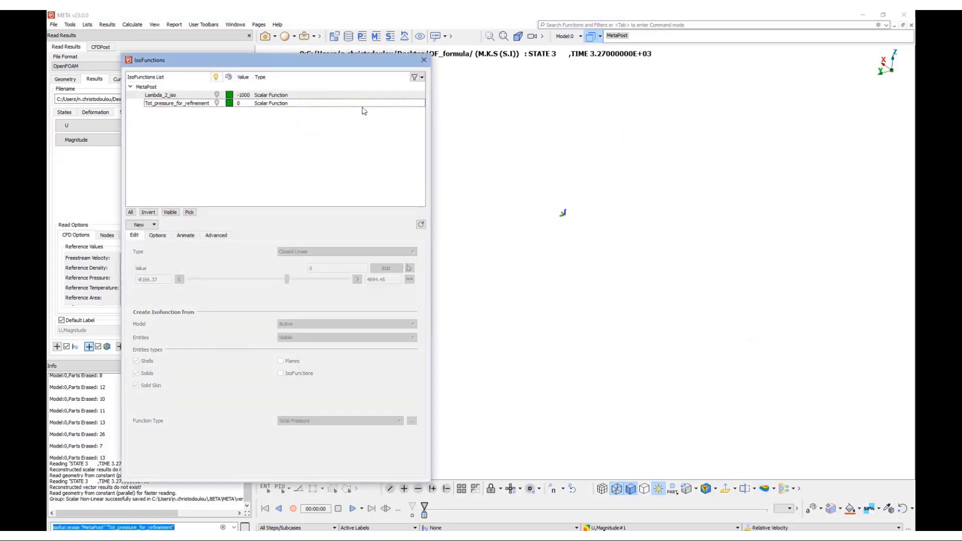
pyautogui.click(423, 60)
# - Show all entities again, with the nearest domain boundary and the Lambda_2_iso and Tot_pressure_for_refinement isofunctions hidden
pyautogui.click(462, 489)
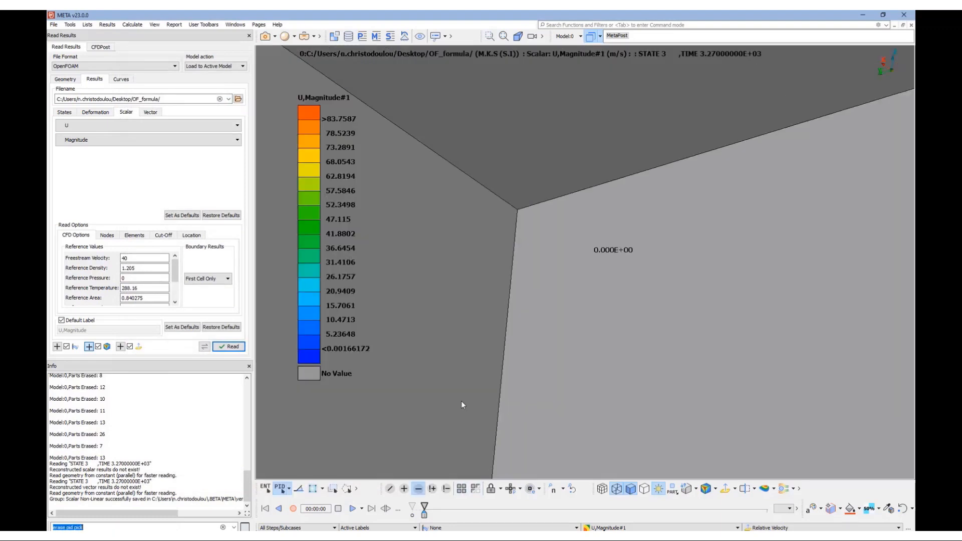
pyautogui.click(461, 400)
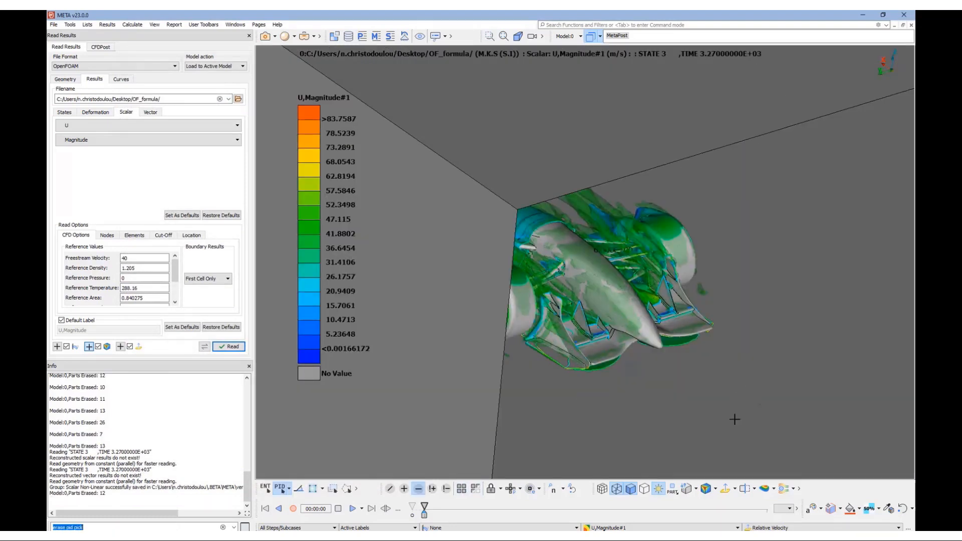
pyautogui.click(761, 490)
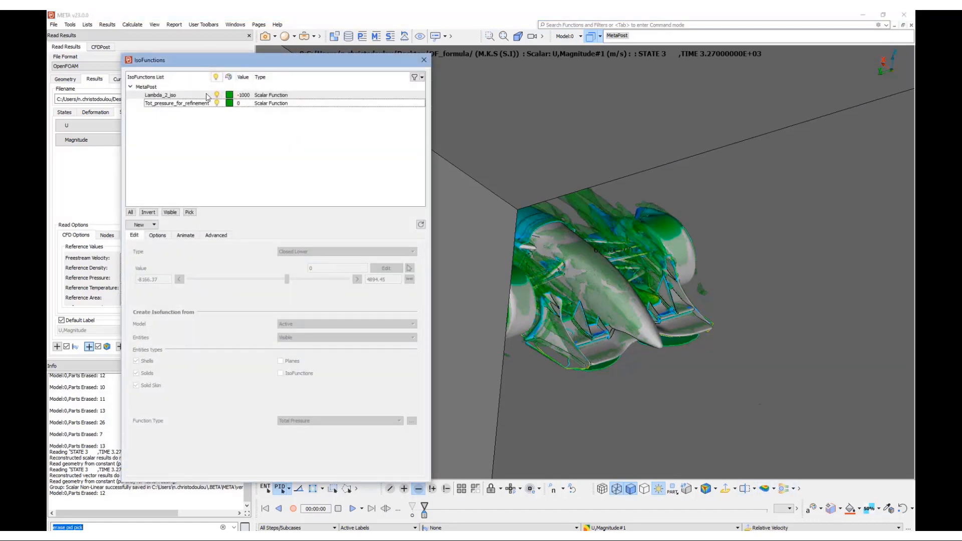
pyautogui.click(216, 103)
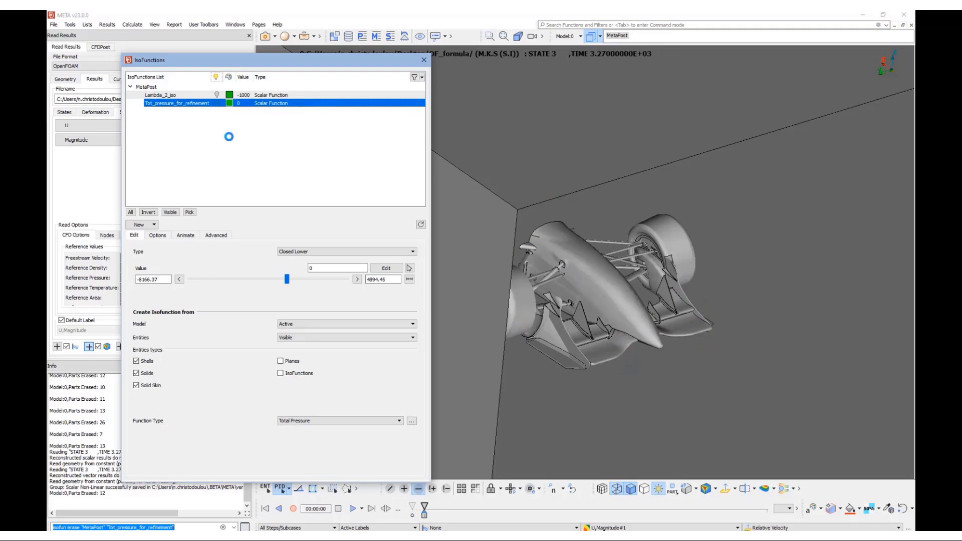
pyautogui.click(424, 60)
# - Erase the remaining outer domain boundary parts around the car so only the formula car surfaces stay displayed
pyautogui.click(415, 295)
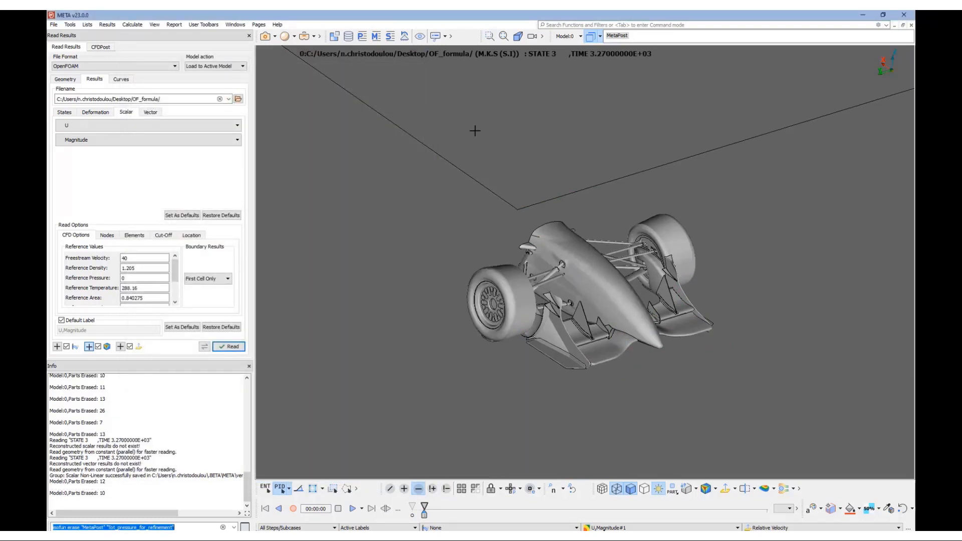
pyautogui.click(511, 133)
pyautogui.scroll(-3, 511, 133)
pyautogui.click(471, 199)
pyautogui.scroll(-3, 470, 198)
pyautogui.keyDown('ctrl'); pyautogui.moveTo(500, 147); pyautogui.dragTo(511, 275, button='middle'); pyautogui.keyUp('ctrl')
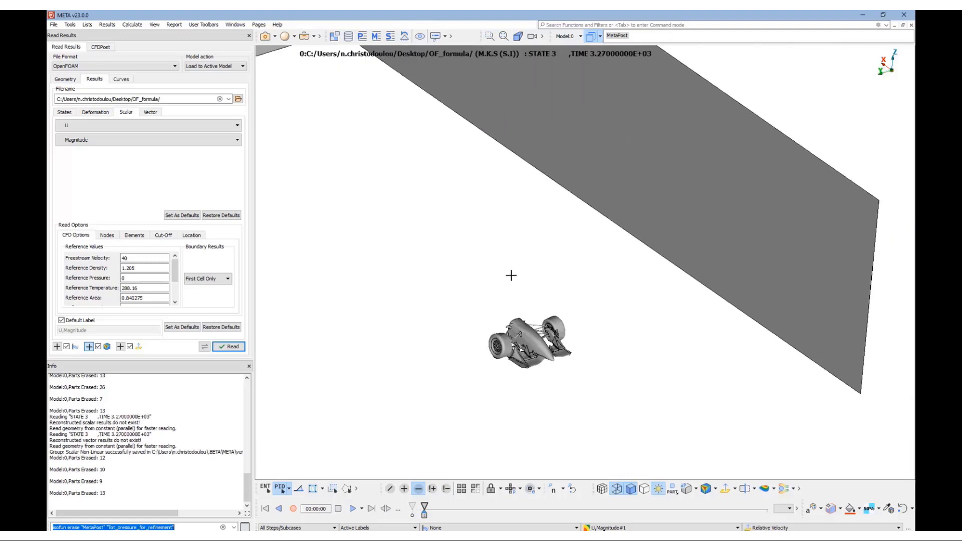
pyautogui.click(584, 165)
pyautogui.scroll(-1, 582, 165)
pyautogui.scroll(1, 421, 139)
pyautogui.click(329, 100)
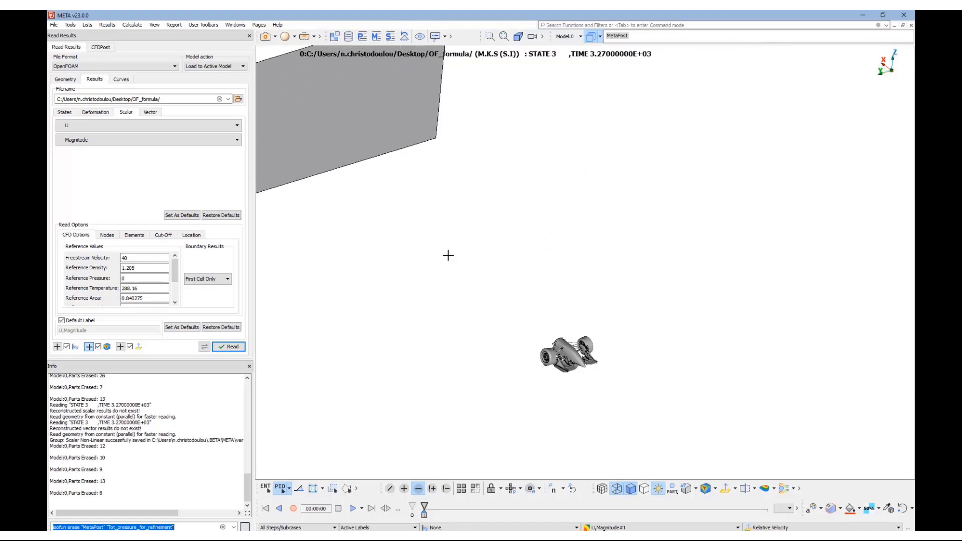
pyautogui.scroll(3, 570, 360)
pyautogui.scroll(3, 568, 363)
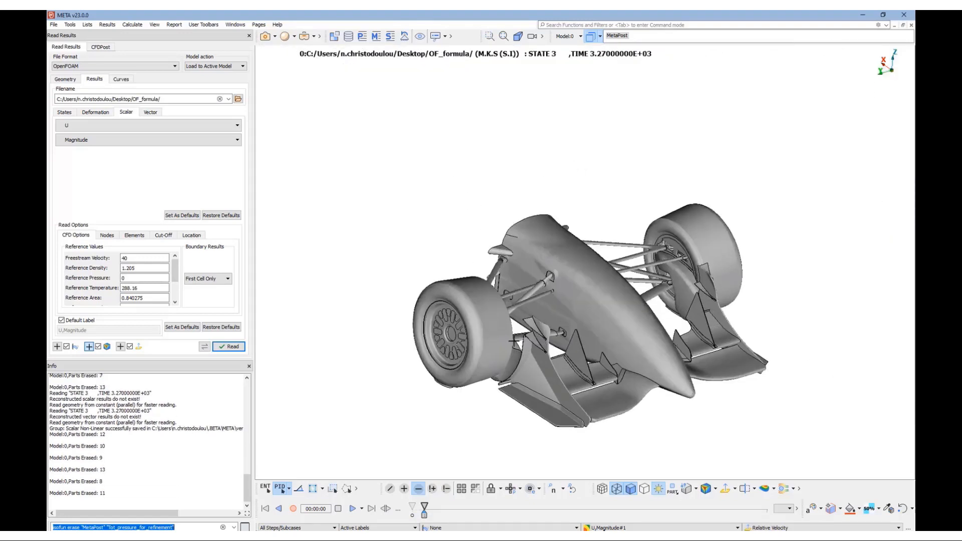
pyautogui.scroll(1, 575, 346)
pyautogui.press('Escape')
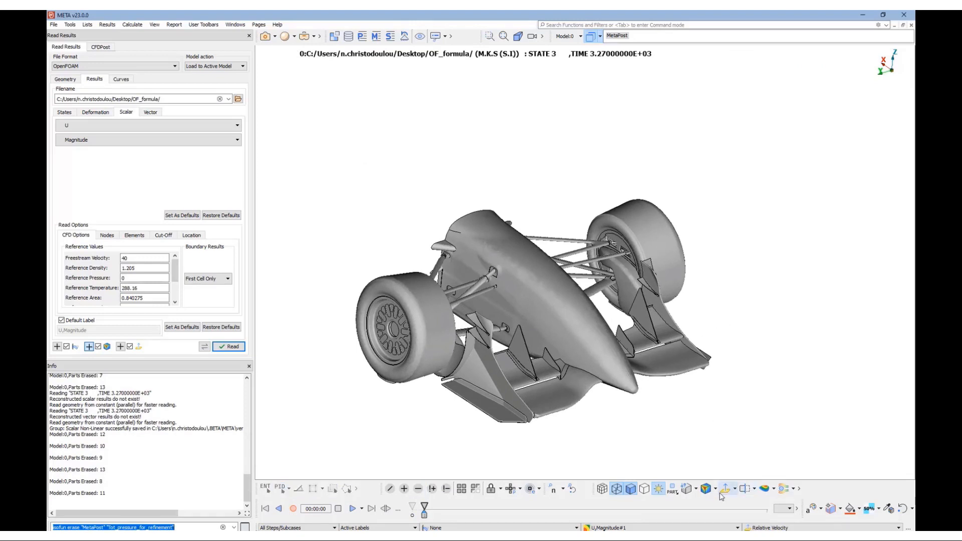
# - Create a new X Normal cut plane with the Clip by Plane mode
pyautogui.click(750, 490)
pyautogui.click(317, 219)
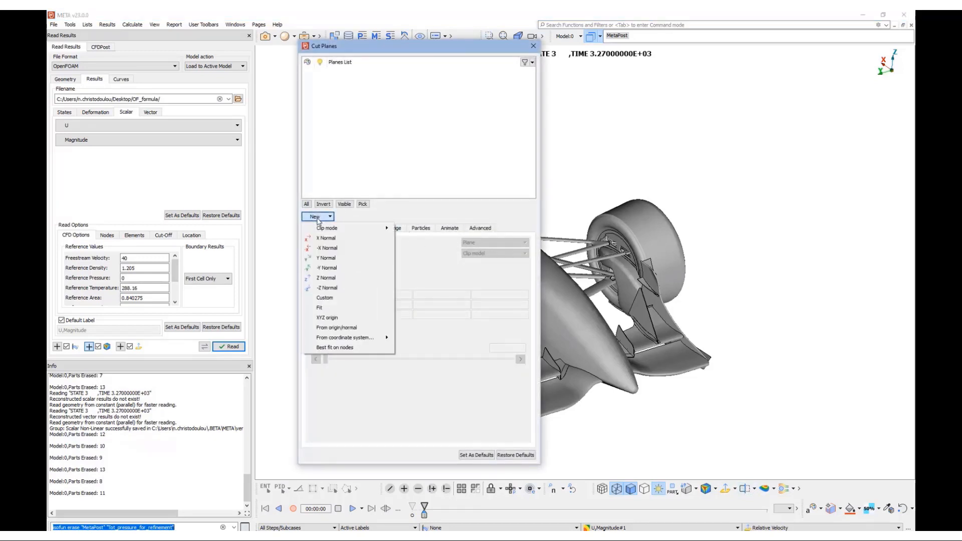
pyautogui.moveTo(336, 230)
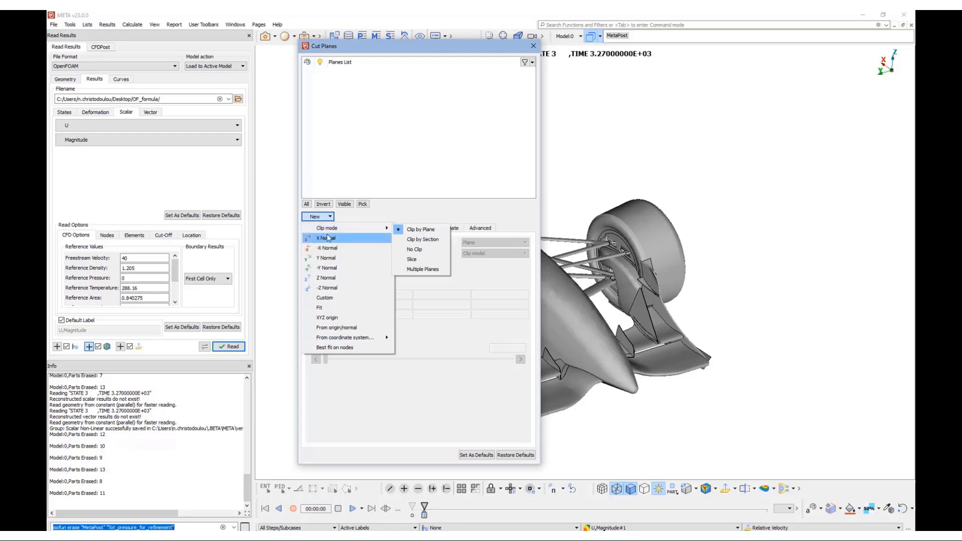
pyautogui.click(329, 239)
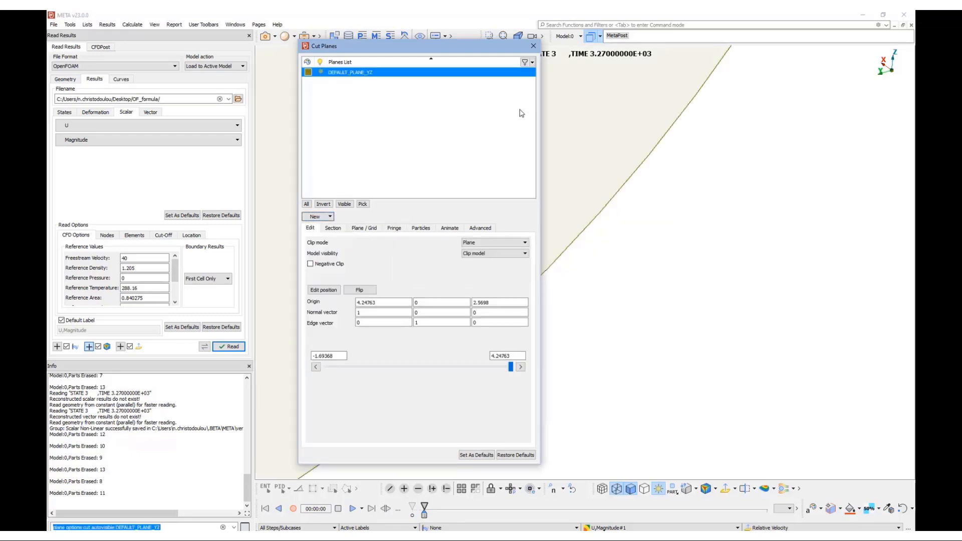
pyautogui.click(489, 124)
pyautogui.click(349, 73)
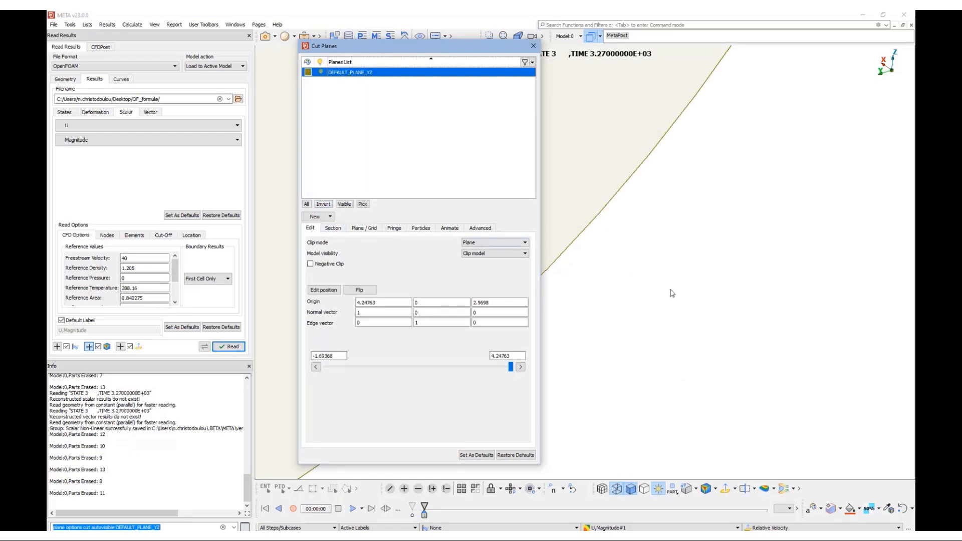
pyautogui.click(688, 257)
pyautogui.scroll(-4, 686, 256)
pyautogui.keyDown('ctrl'); pyautogui.moveTo(686, 256); pyautogui.dragTo(664, 234); pyautogui.keyUp('ctrl')
# - Interactively move the YZ cut plane along its normal to the front wheels, at about X = -0.568
pyautogui.click(324, 290)
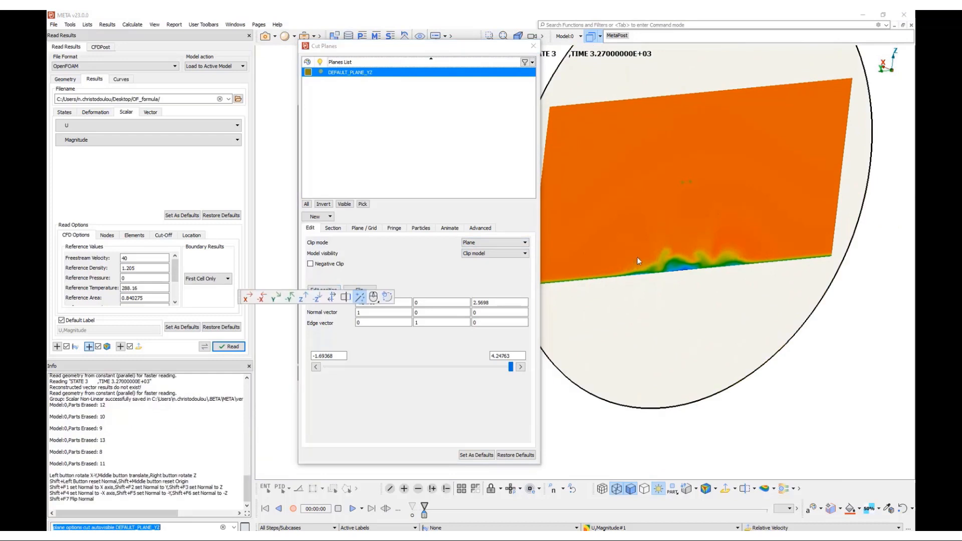
pyautogui.moveTo(653, 250); pyautogui.dragTo(722, 279, button='middle')
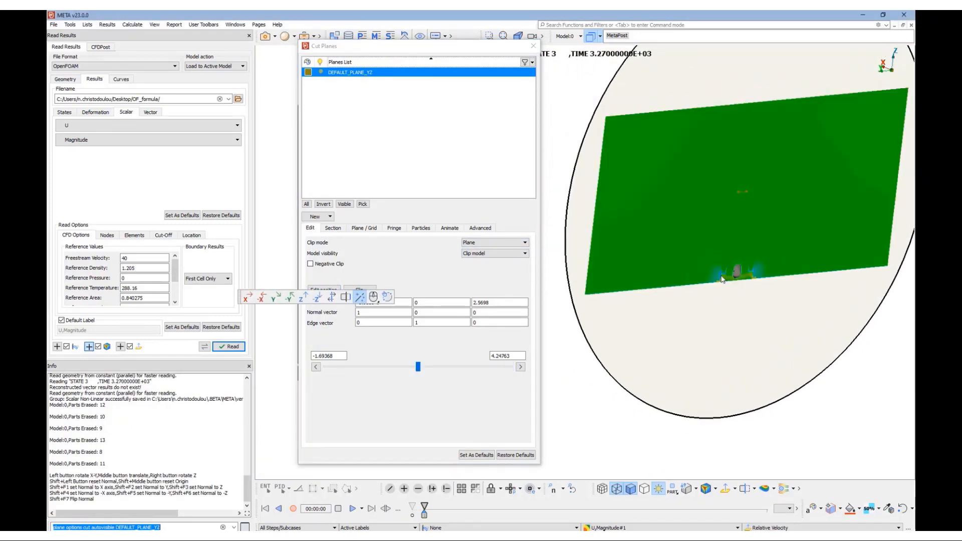
pyautogui.keyDown('ctrl'); pyautogui.moveTo(720, 276); pyautogui.dragTo(851, 307); pyautogui.keyUp('ctrl')
pyautogui.moveTo(742, 281); pyautogui.dragTo(674, 247, button='middle')
pyautogui.scroll(5, 674, 247)
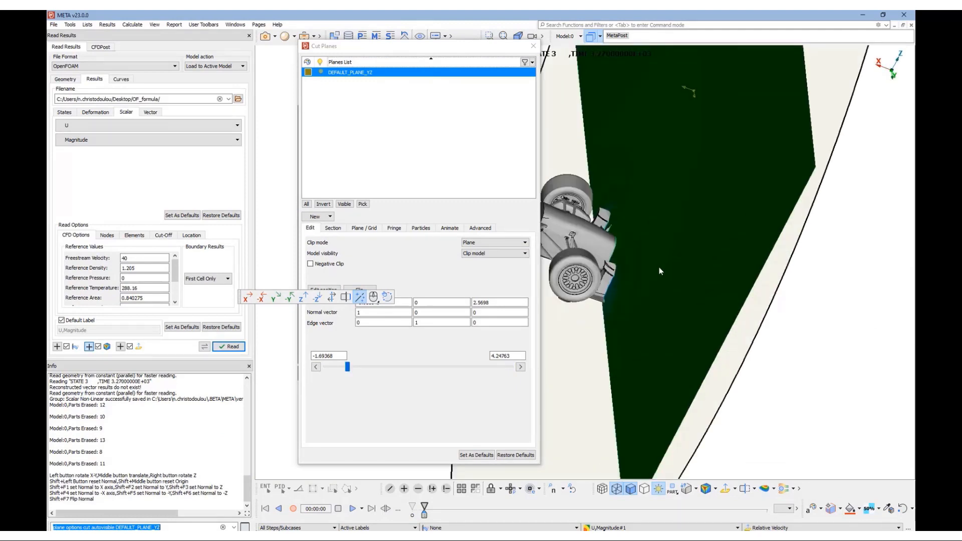
pyautogui.keyDown('ctrl'); pyautogui.moveTo(659, 268); pyautogui.dragTo(708, 295); pyautogui.keyUp('ctrl')
pyautogui.moveTo(707, 295); pyautogui.dragTo(695, 272, button='middle')
pyautogui.scroll(5, 692, 286)
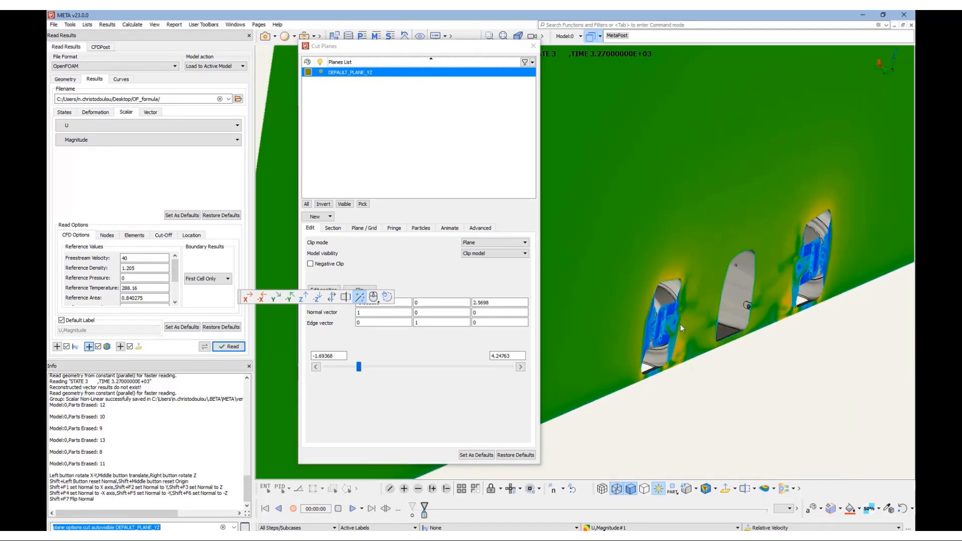
pyautogui.keyDown('ctrl'); pyautogui.moveTo(680, 300); pyautogui.dragTo(596, 291); pyautogui.keyUp('ctrl')
pyautogui.scroll(-6, 601, 293)
pyautogui.scroll(2, 617, 297)
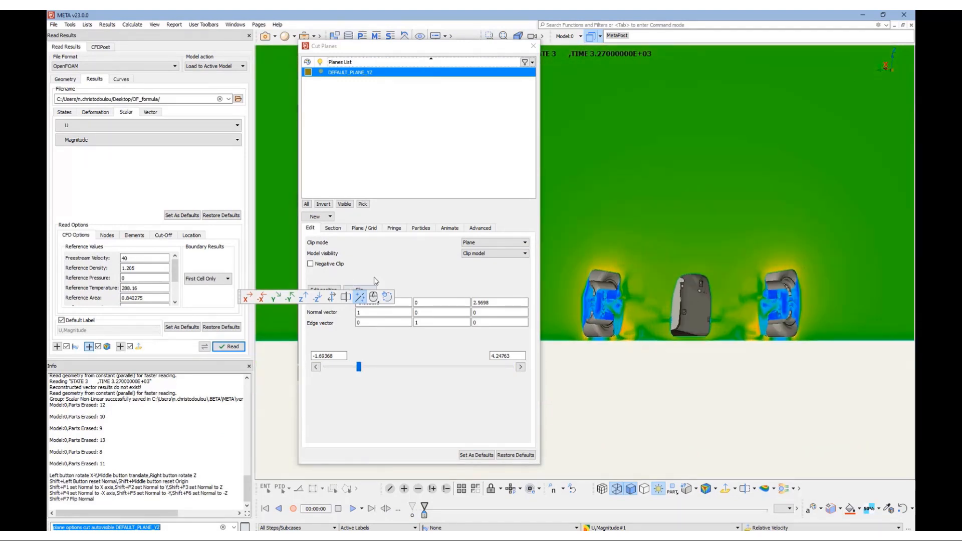
# - End the position editing and set the cut plane's model visibility to Show model
pyautogui.click(389, 277)
pyautogui.click(478, 254)
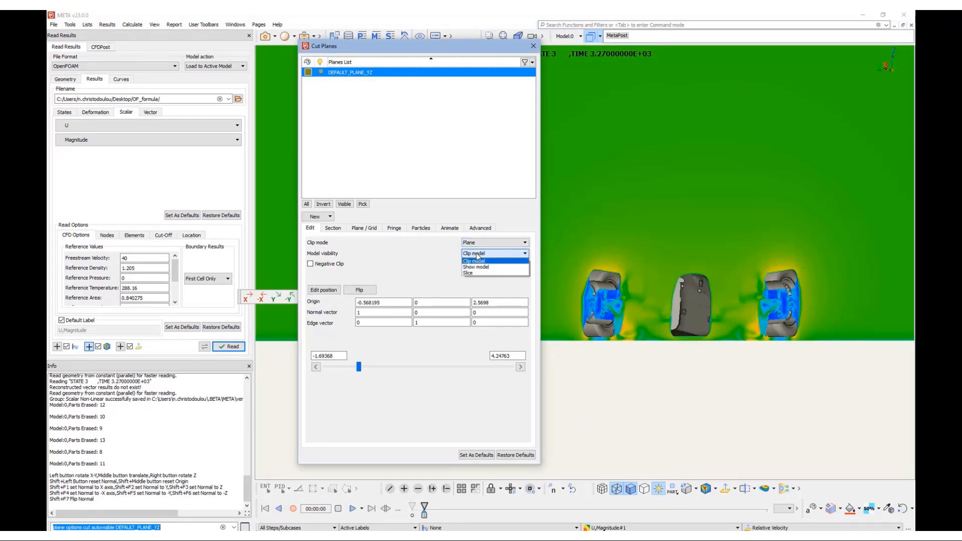
pyautogui.click(476, 267)
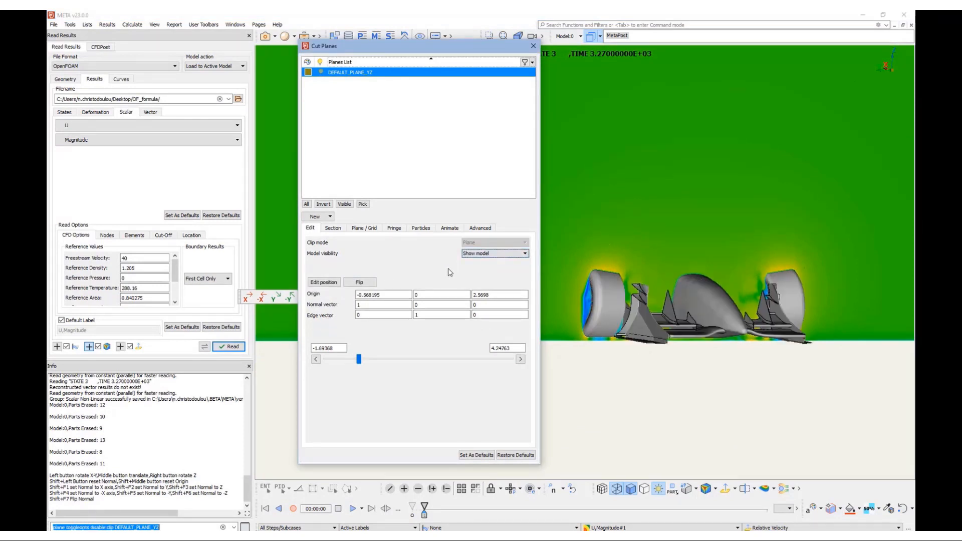
# - Review the cut plane's section options and enable its grid display
pyautogui.click(328, 231)
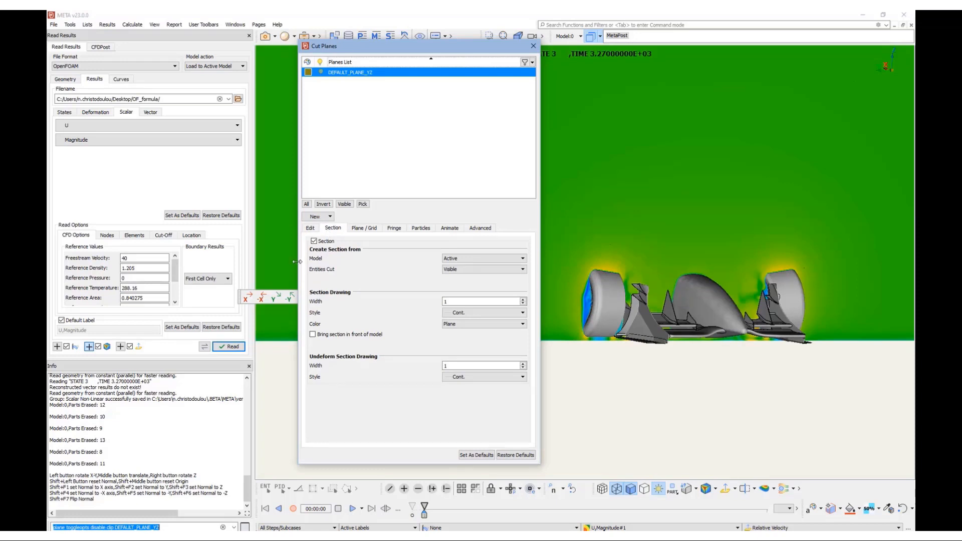
pyautogui.click(364, 228)
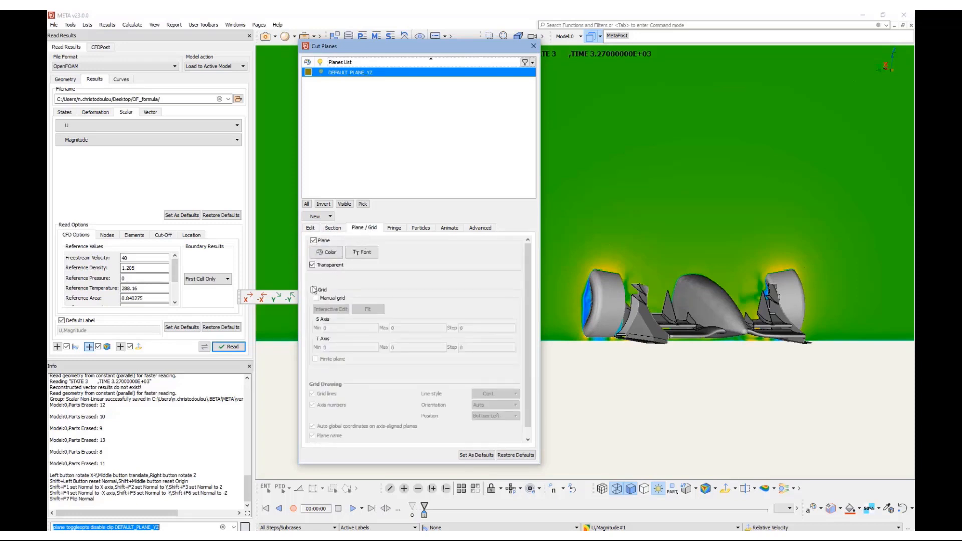
pyautogui.click(313, 290)
pyautogui.scroll(-10, 709, 298)
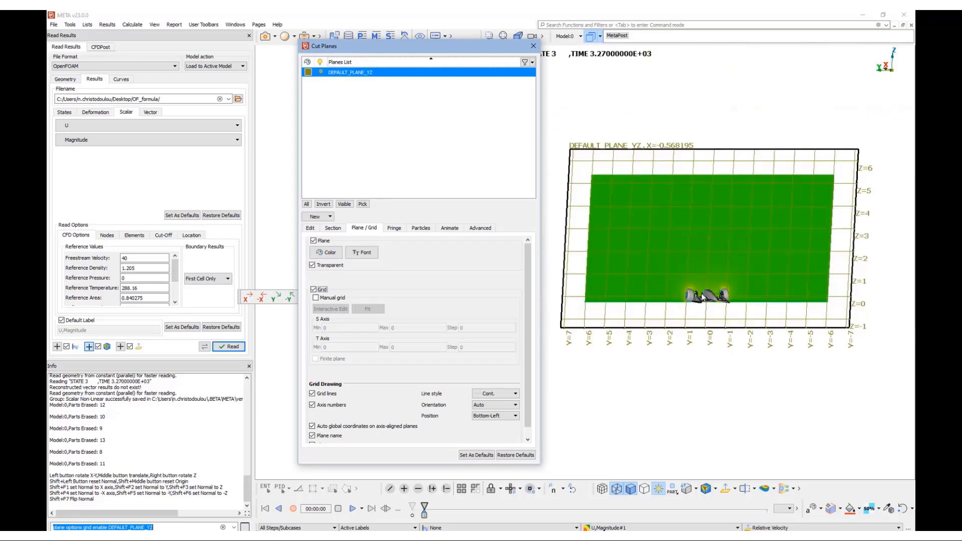
# - Enable the manual grid and interactively shrink its edges around the car, about -2.03 to 2.03 in S and -3.19 to -0.84 in T
pyautogui.click(316, 298)
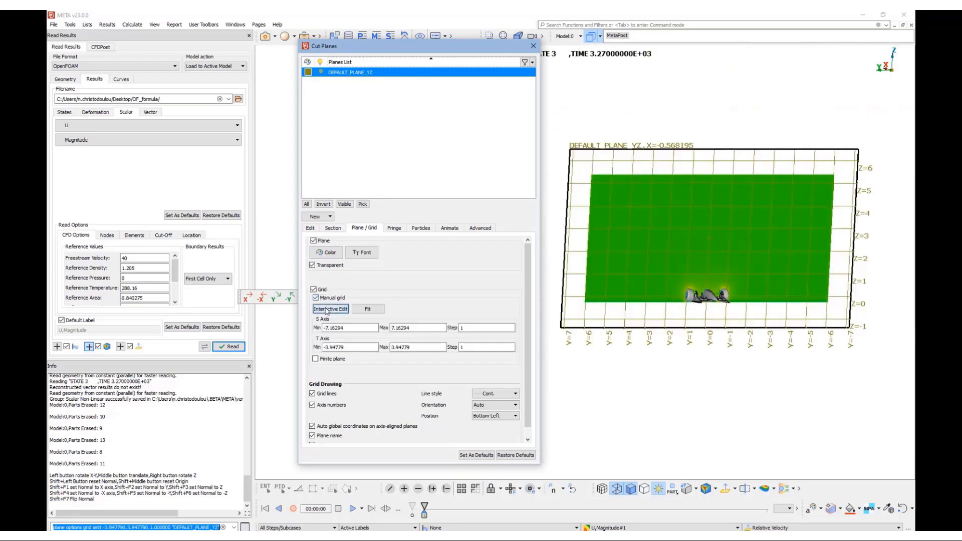
pyautogui.click(330, 309)
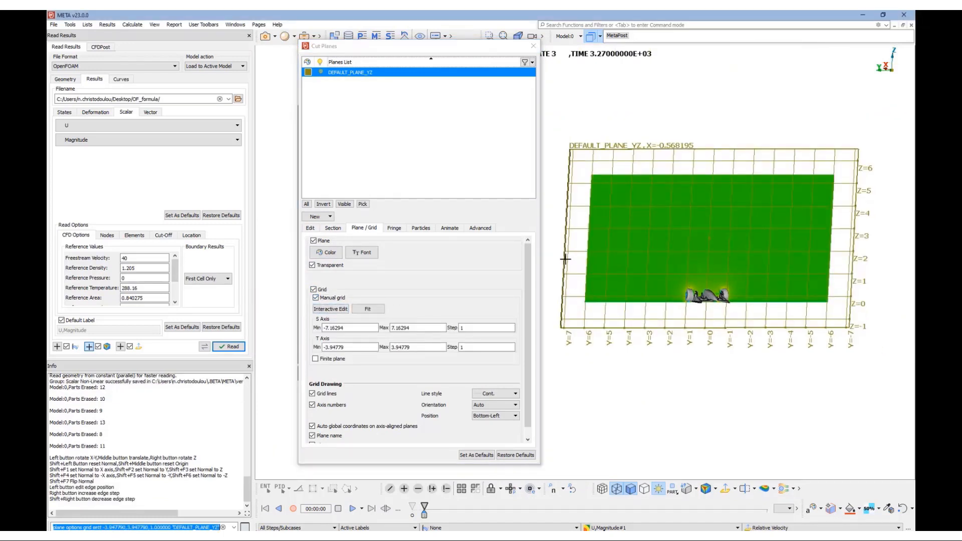
pyautogui.moveTo(563, 250); pyautogui.dragTo(673, 261)
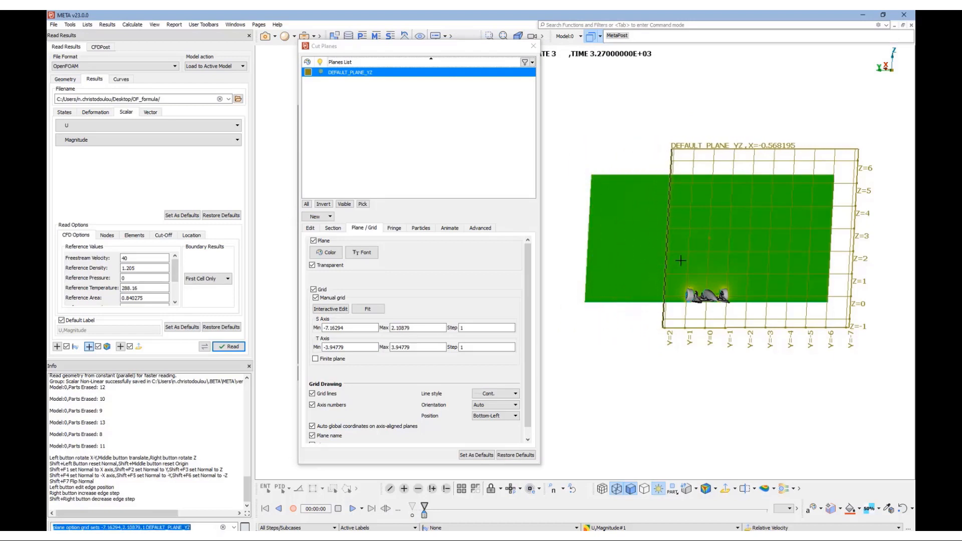
pyautogui.moveTo(851, 266); pyautogui.dragTo(754, 266)
pyautogui.moveTo(705, 150); pyautogui.dragTo(721, 253)
pyautogui.scroll(1, 737, 287)
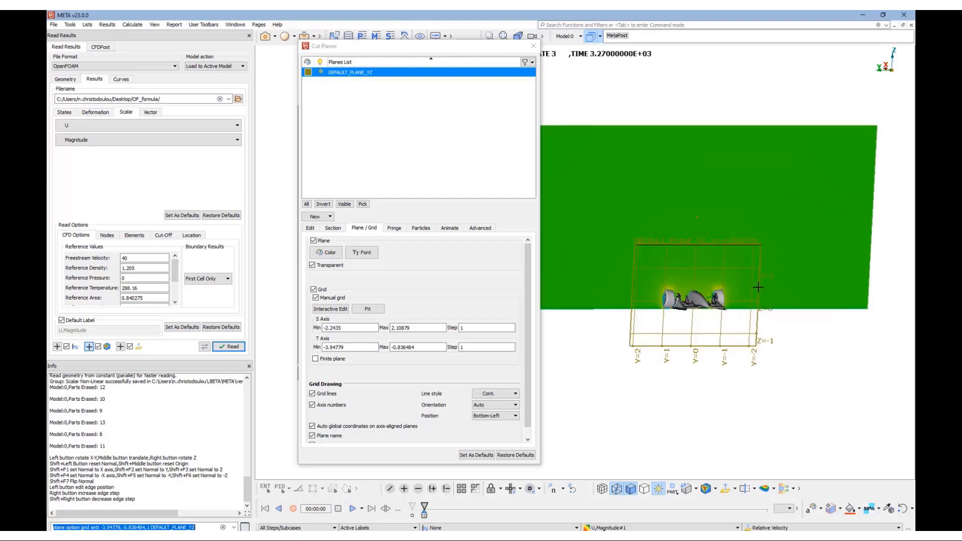
pyautogui.moveTo(759, 287); pyautogui.dragTo(752, 289)
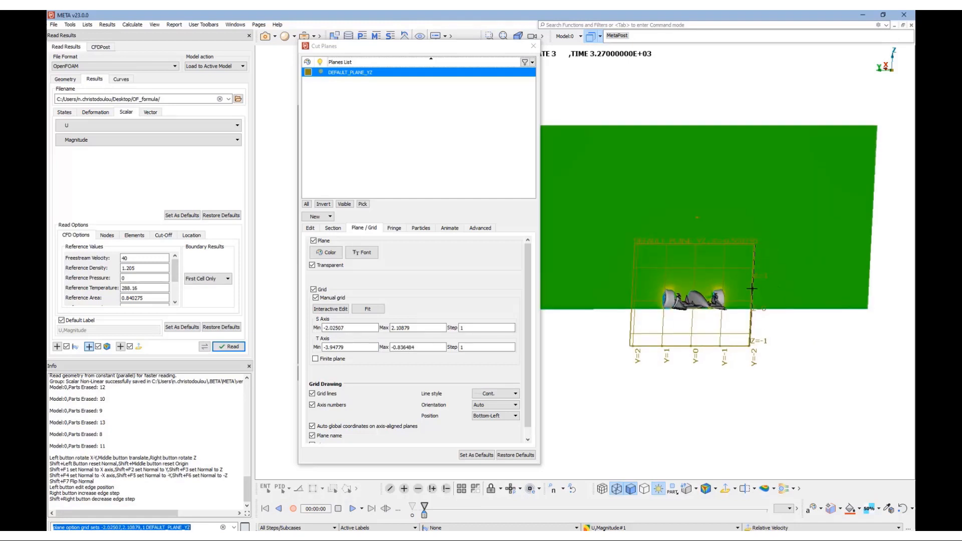
pyautogui.moveTo(632, 291); pyautogui.dragTo(635, 292)
pyautogui.moveTo(682, 346); pyautogui.dragTo(675, 323)
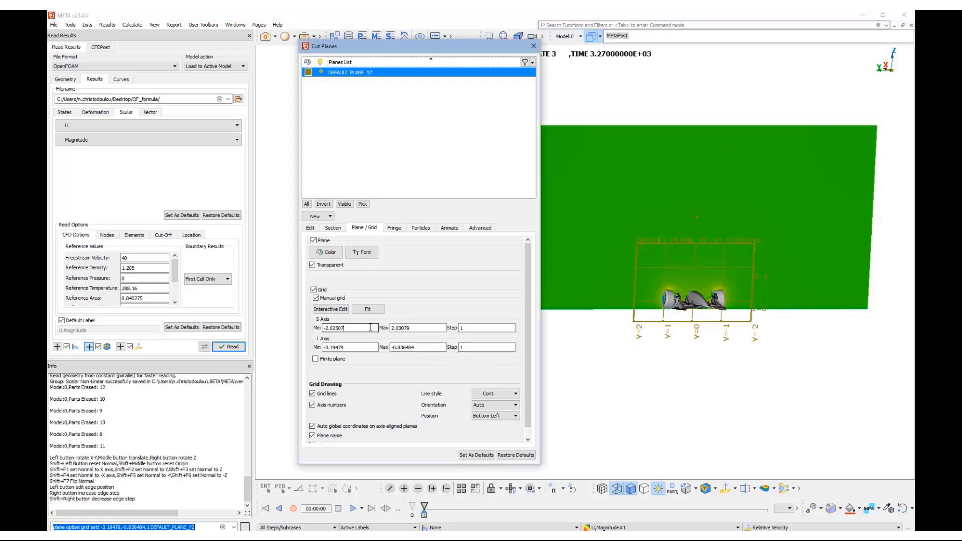
# - Set the grid's S axis range from -2 to 2 and limit the cut plane to it with the Finite plane option
pyautogui.click(370, 327)
pyautogui.write('-2')
pyautogui.press('Return')
pyautogui.press('Tab')
pyautogui.write('2')
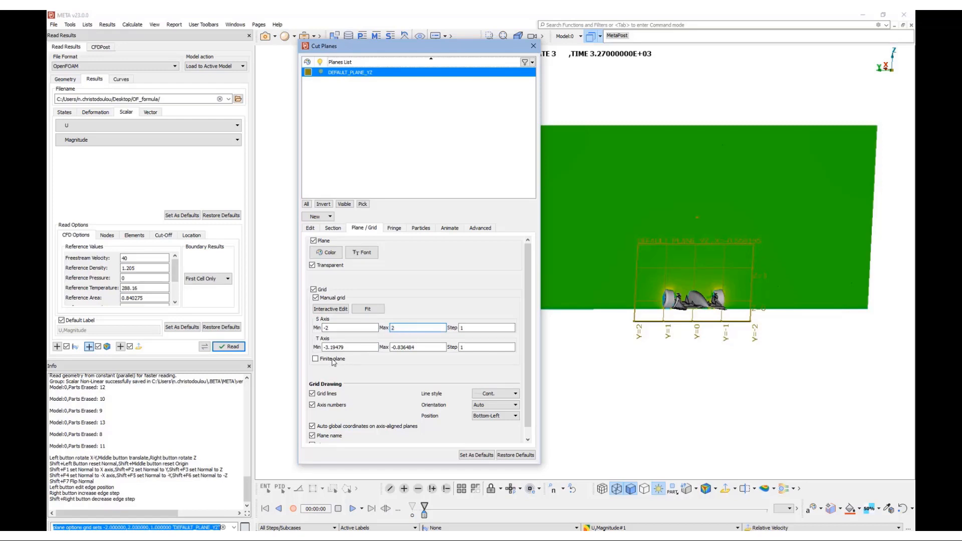
pyautogui.click(315, 359)
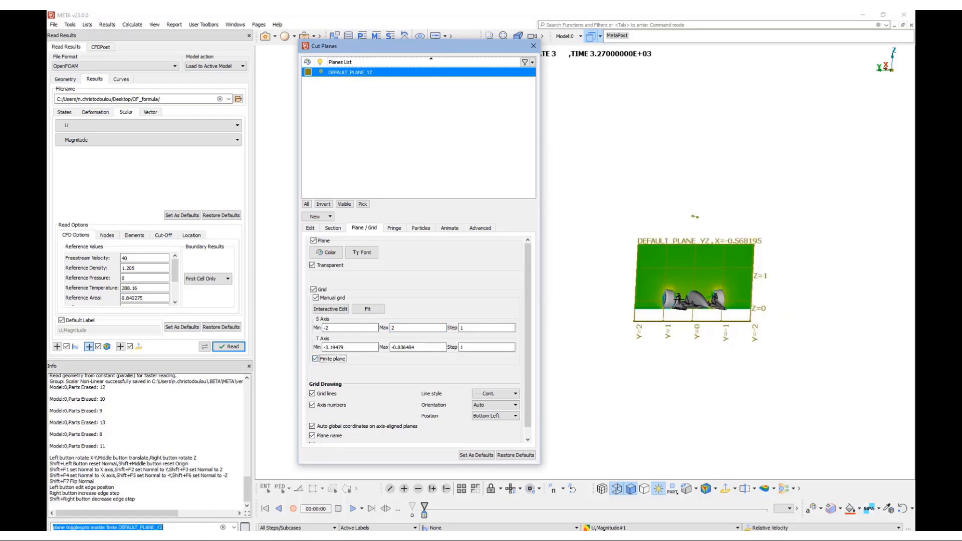
# - Turn off the cut plane's Plane display and inspect the velocity section around the front wheels from several angles
pyautogui.scroll(5, 676, 298)
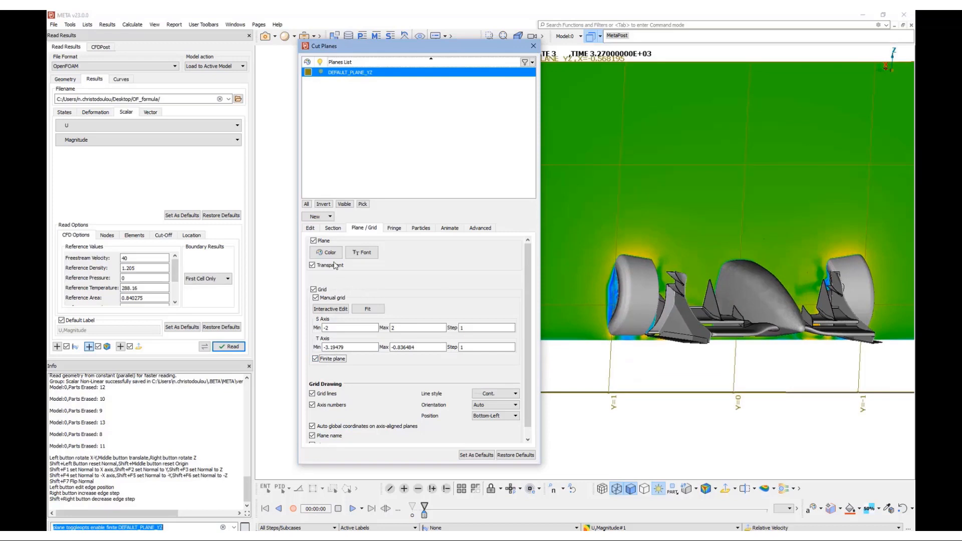
pyautogui.click(313, 241)
pyautogui.moveTo(634, 294); pyautogui.dragTo(513, 314)
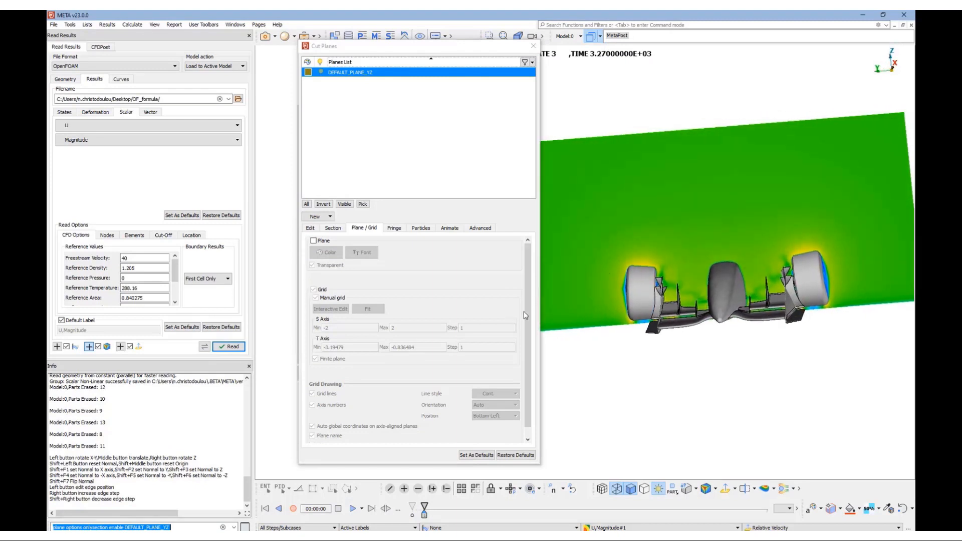
pyautogui.moveTo(647, 300)
pyautogui.keyDown('ctrl'); pyautogui.mouseDown()
pyautogui.moveTo(660, 304)
pyautogui.moveTo(645, 311)
pyautogui.mouseUp(); pyautogui.keyUp('ctrl')
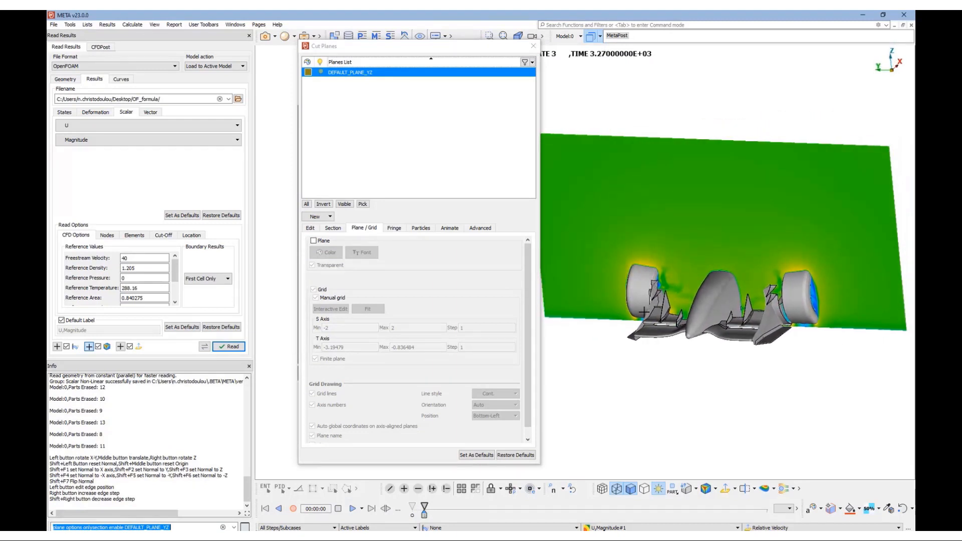
pyautogui.keyDown('ctrl'); pyautogui.moveTo(710, 310); pyautogui.dragTo(677, 299); pyautogui.keyUp('ctrl')
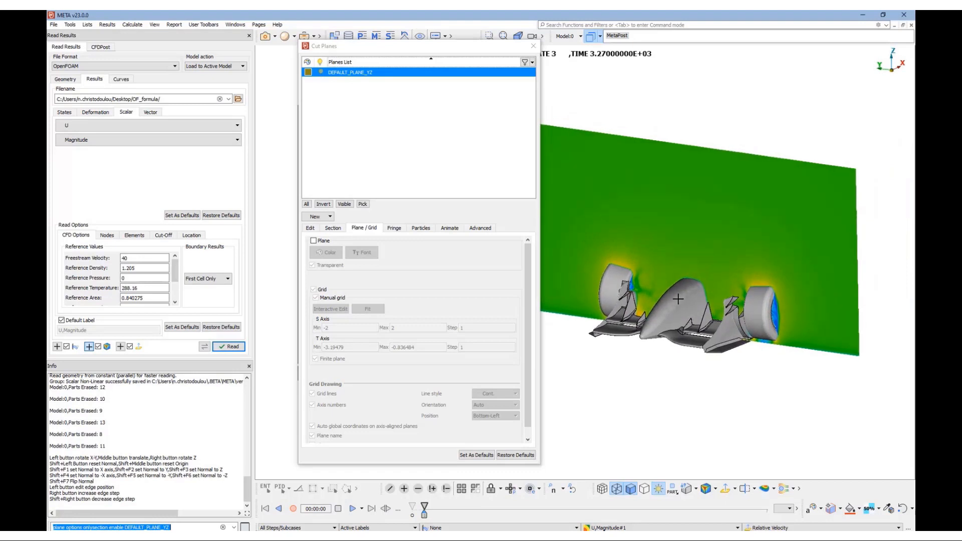
# - Change the displayed scalar result to Total Pressure and close the cut planes dialog
pyautogui.click(417, 151)
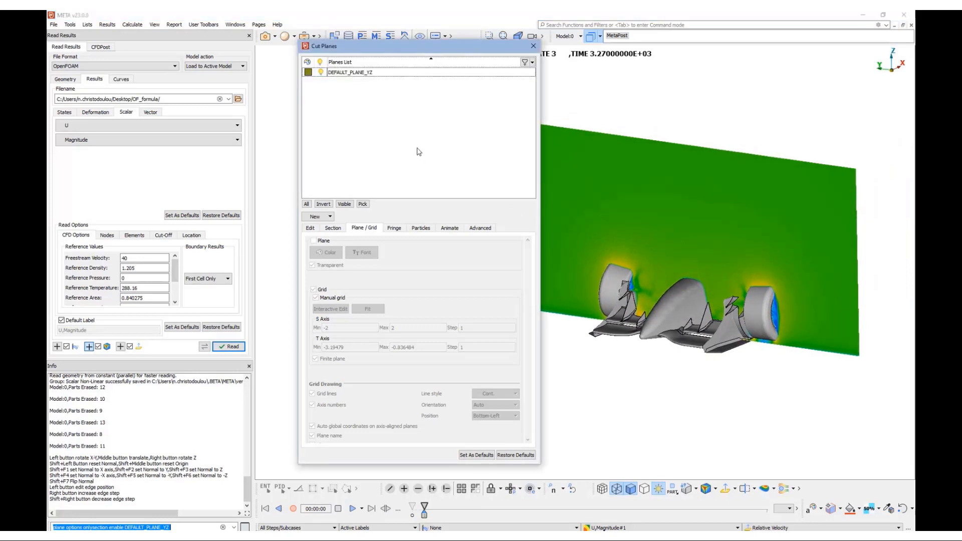
pyautogui.click(350, 73)
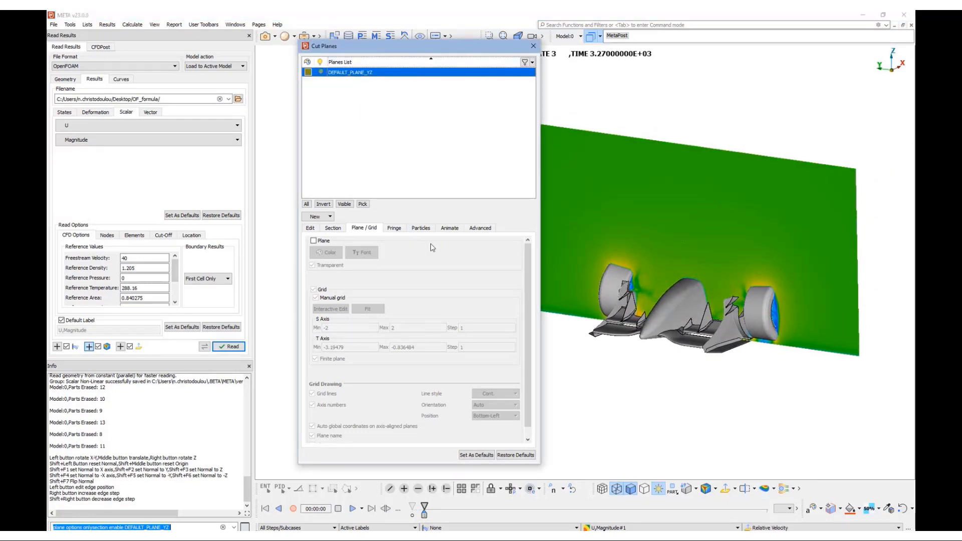
pyautogui.click(631, 527)
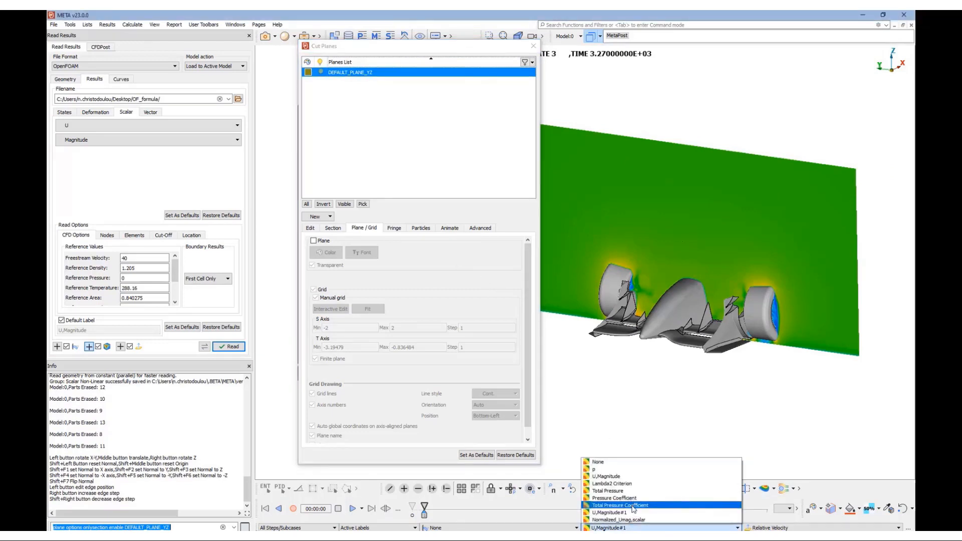
pyautogui.click(630, 490)
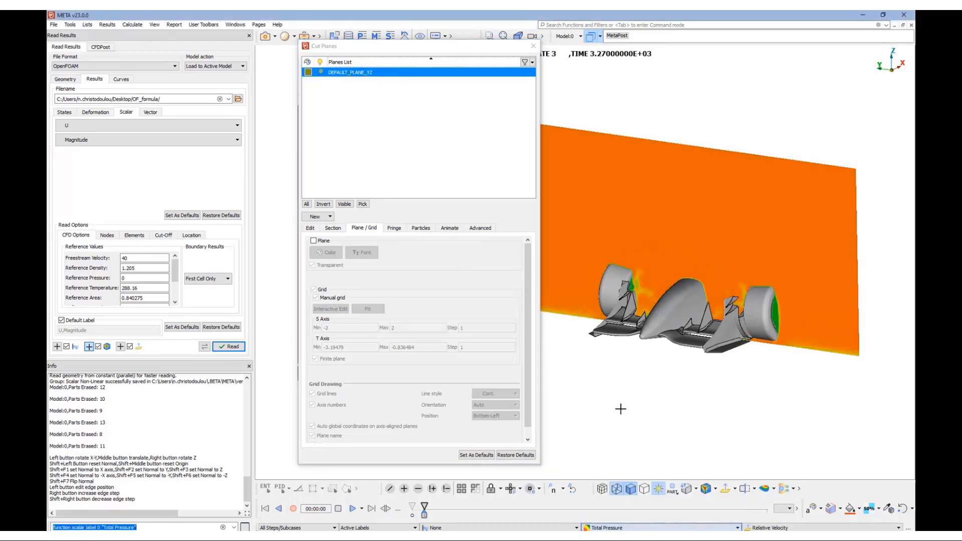
pyautogui.click(533, 46)
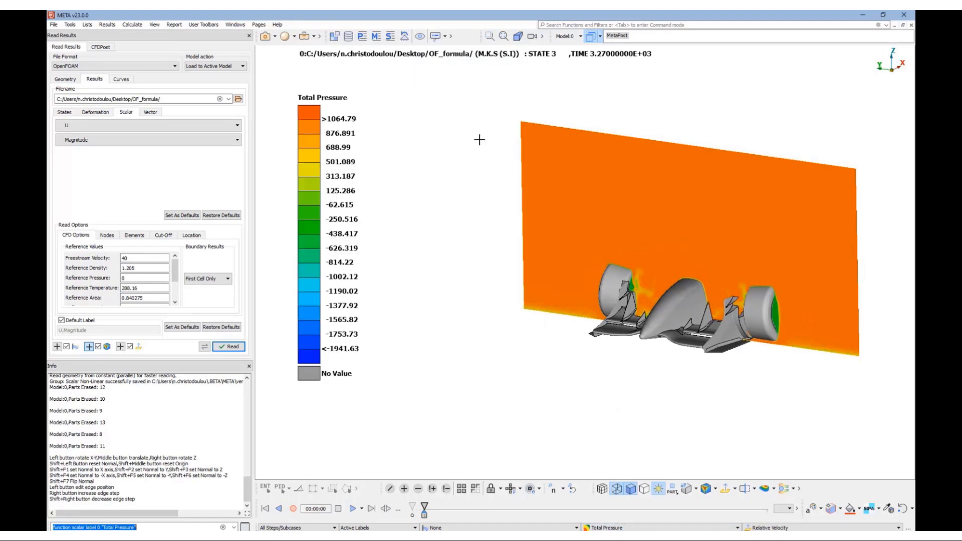
# - Set the Total Pressure fringe range limits to a maximum of 500 and a minimum of -500
pyautogui.rightClick(312, 273)
pyautogui.moveTo(348, 303)
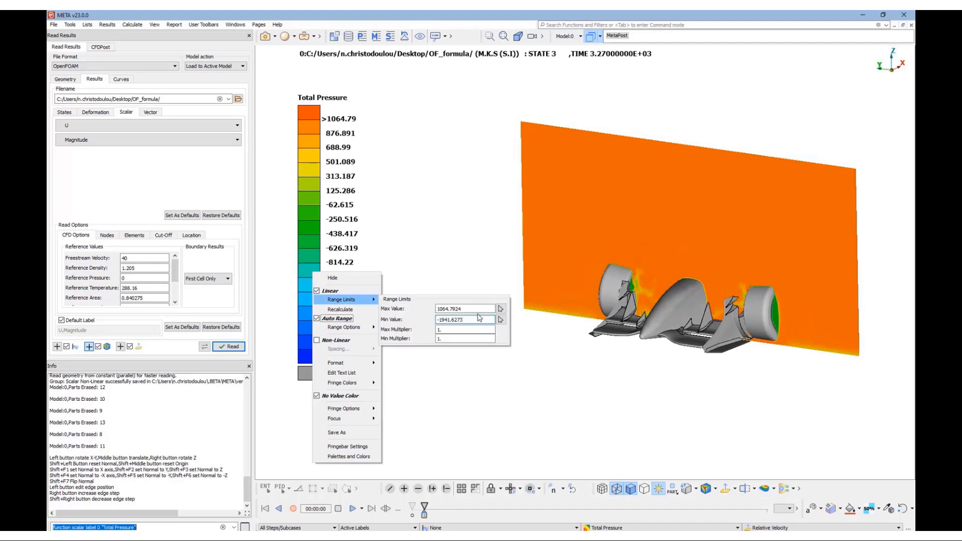
pyautogui.doubleClick(476, 309)
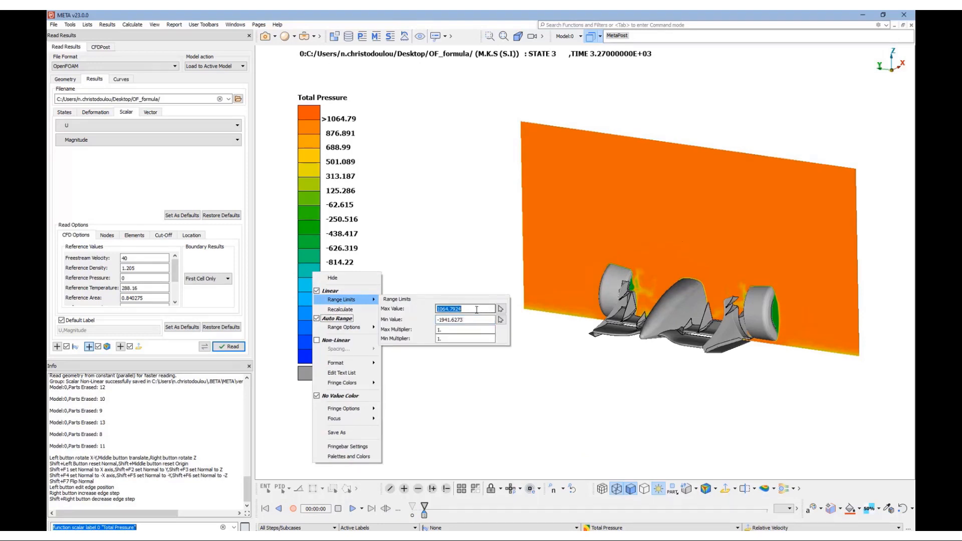
pyautogui.write('500')
pyautogui.press('Return')
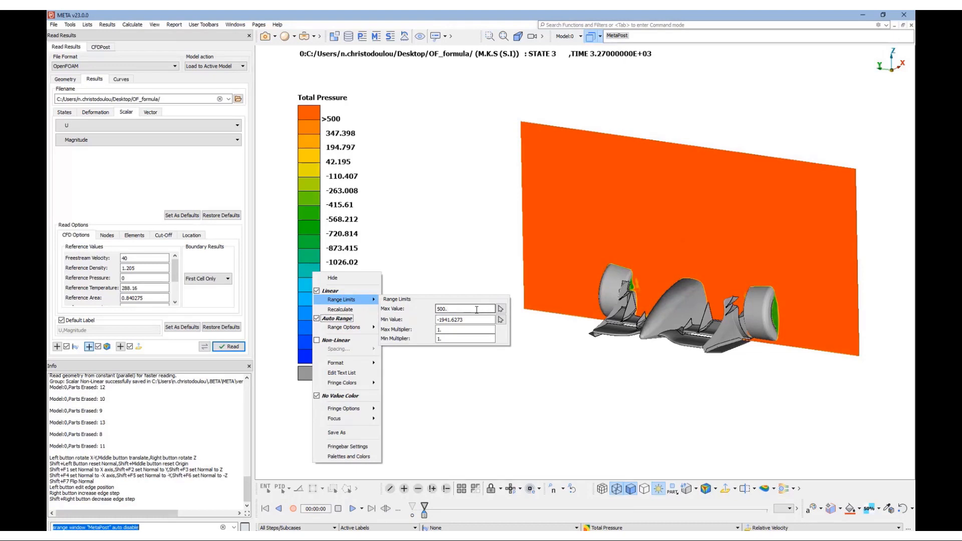
pyautogui.press('Tab')
pyautogui.write('-500')
pyautogui.press('Return')
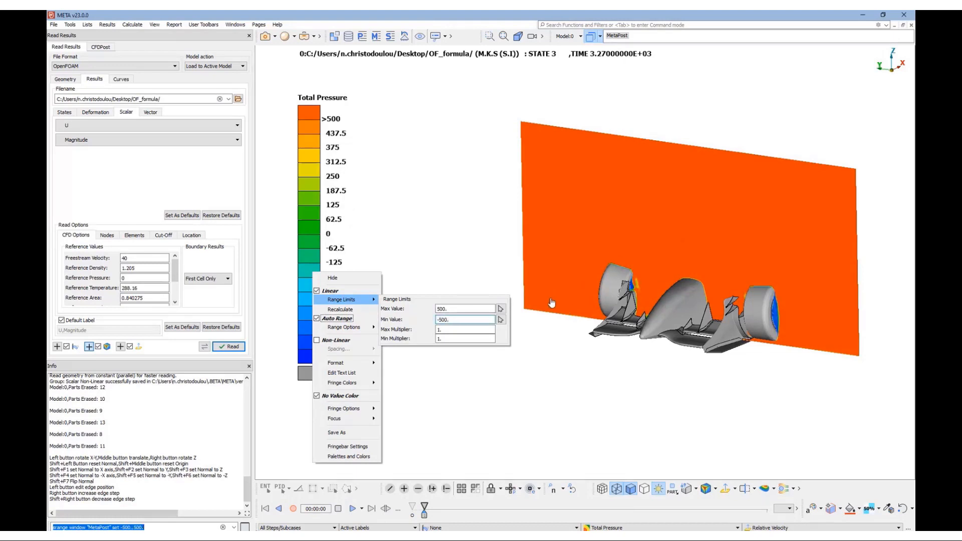
pyautogui.click(424, 269)
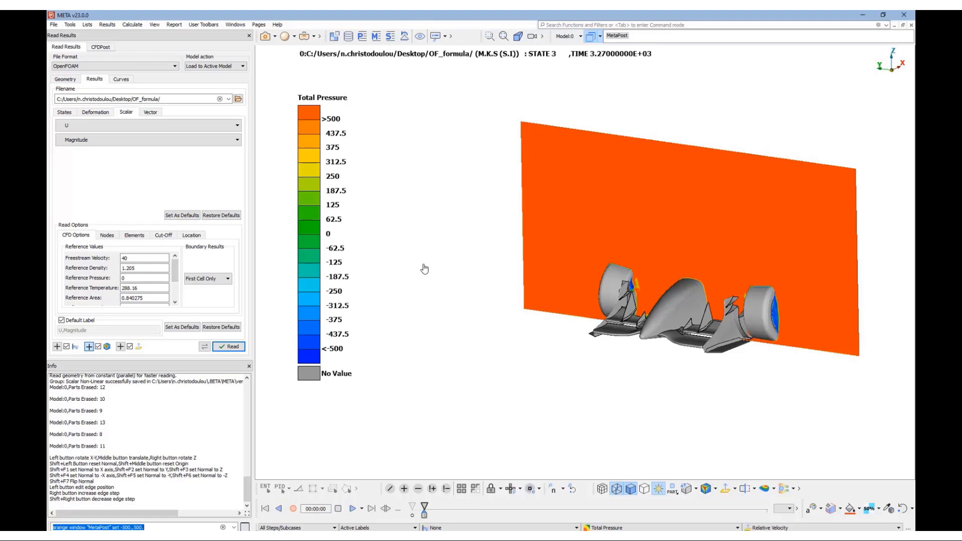
# - Make only the fringe colour for values above 500 fully transparent by setting its transparency value to 0
pyautogui.rightClick(313, 116)
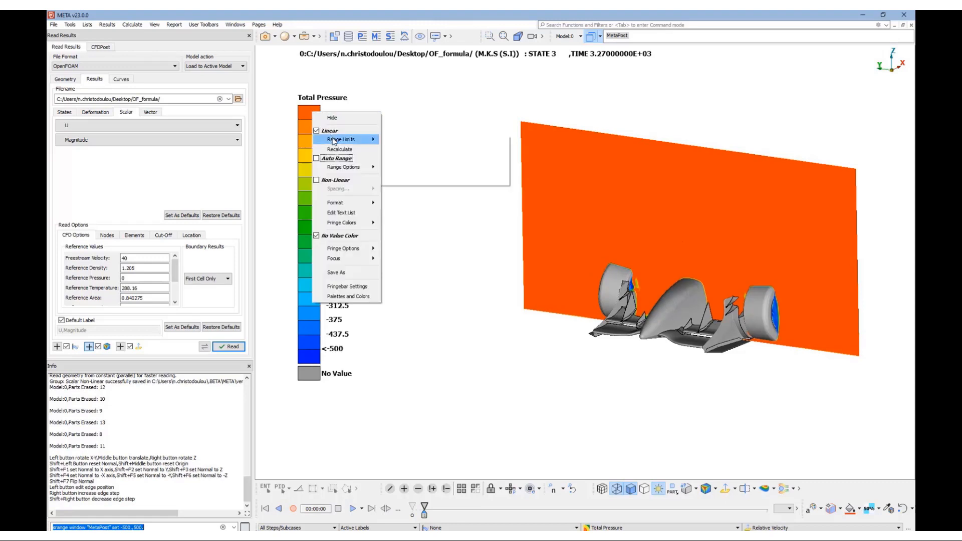
pyautogui.moveTo(339, 223)
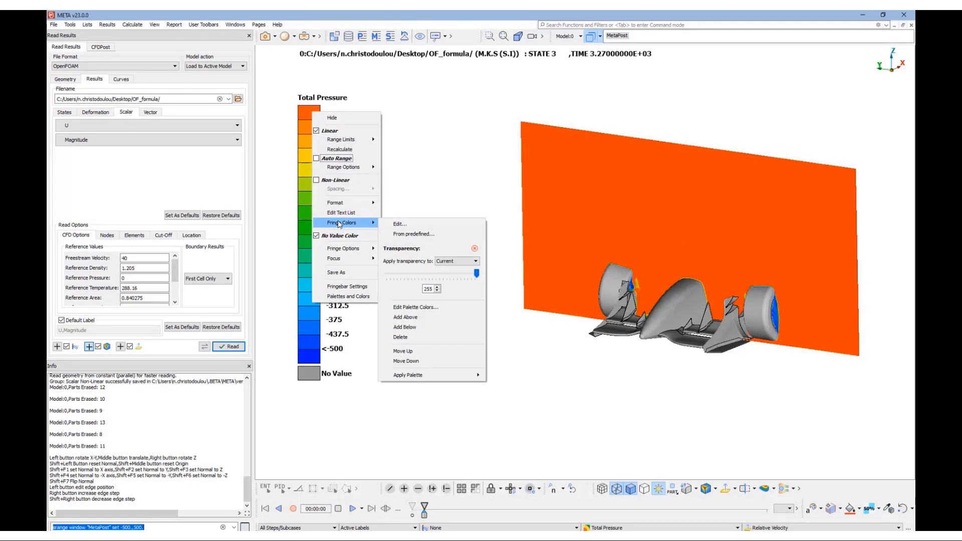
pyautogui.click(469, 263)
pyautogui.click(470, 263)
pyautogui.moveTo(476, 274); pyautogui.dragTo(379, 275)
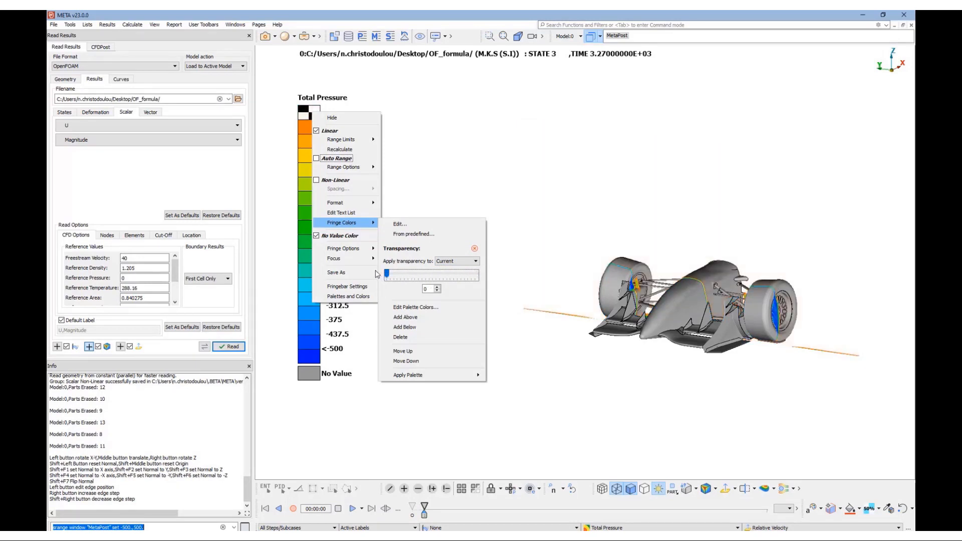
pyautogui.click(477, 215)
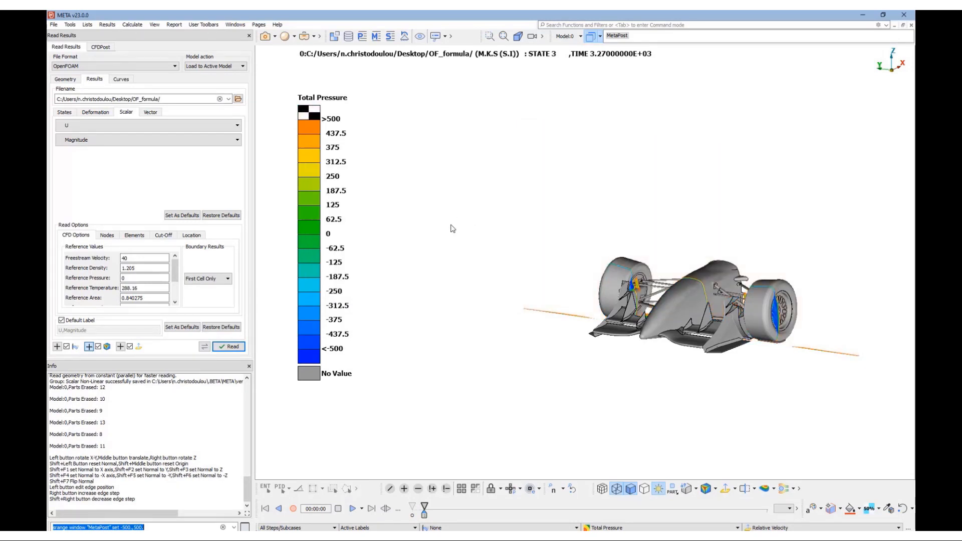
# - Reopen the cut planes list and duplicate the YZ plane as a second section behind the front wheels, at about X = 0.43
pyautogui.moveTo(701, 301); pyautogui.dragTo(631, 282, button='middle')
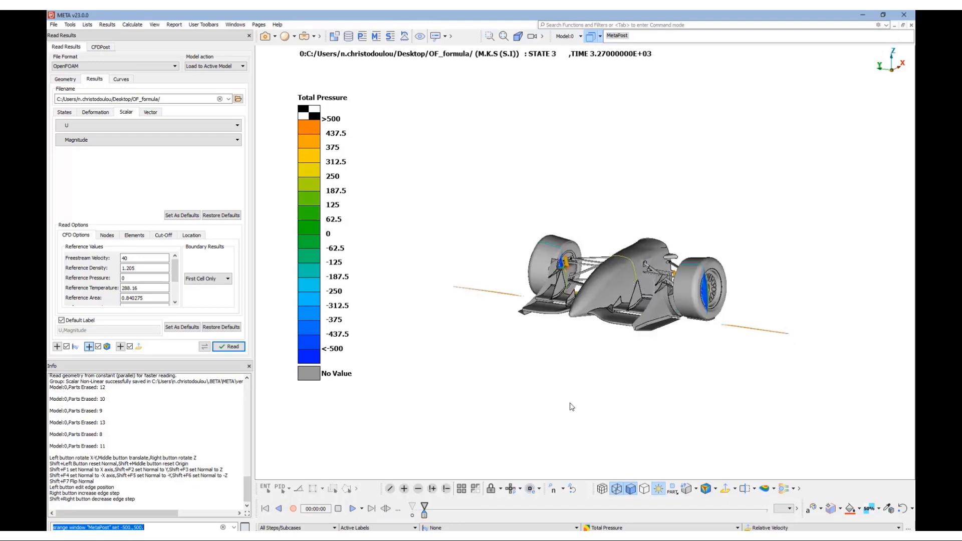
pyautogui.click(751, 491)
pyautogui.rightClick(353, 75)
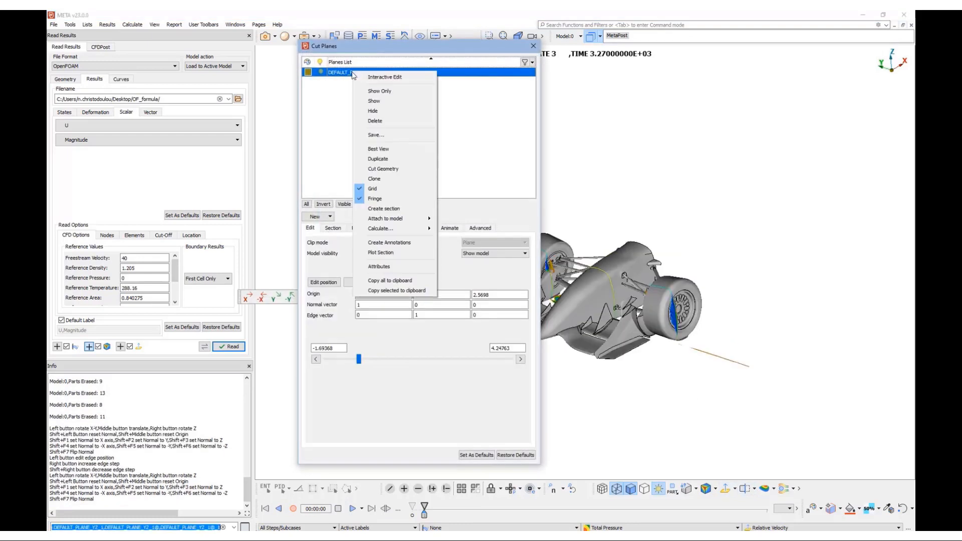
pyautogui.click(377, 159)
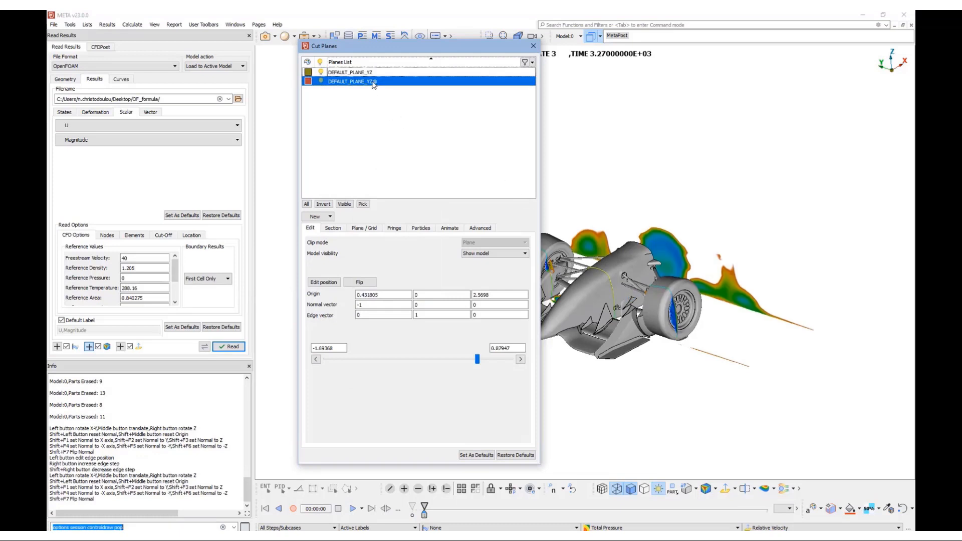
# - Duplicate the second cut plane and interactively move the copy further downstream to about X = 1.06
pyautogui.rightClick(372, 83)
pyautogui.click(405, 173)
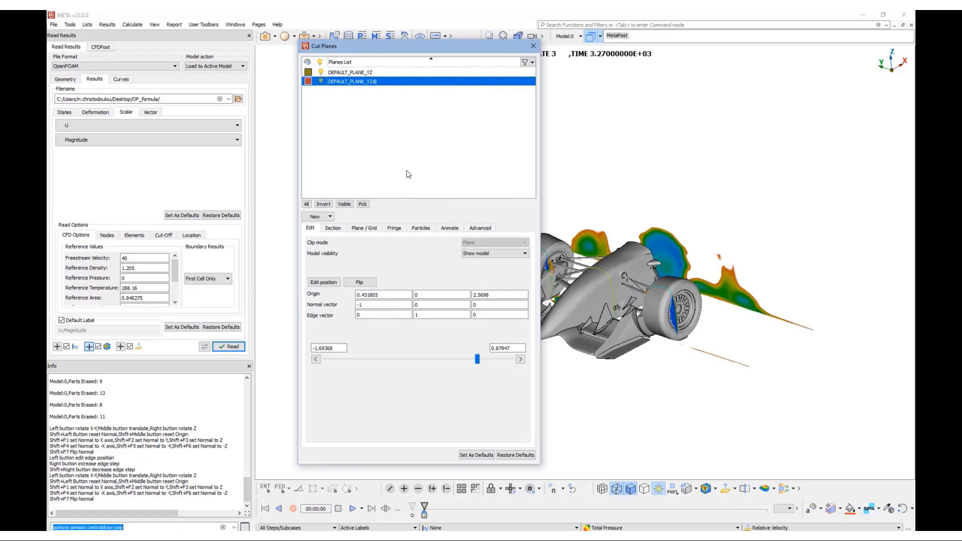
pyautogui.click(326, 282)
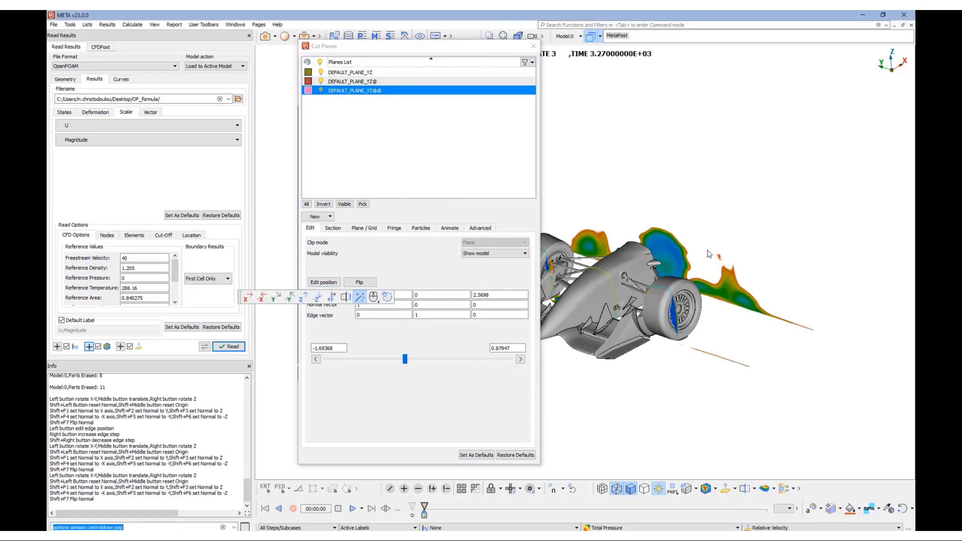
pyautogui.moveTo(707, 250); pyautogui.dragTo(774, 233, button='middle')
pyautogui.click(345, 128)
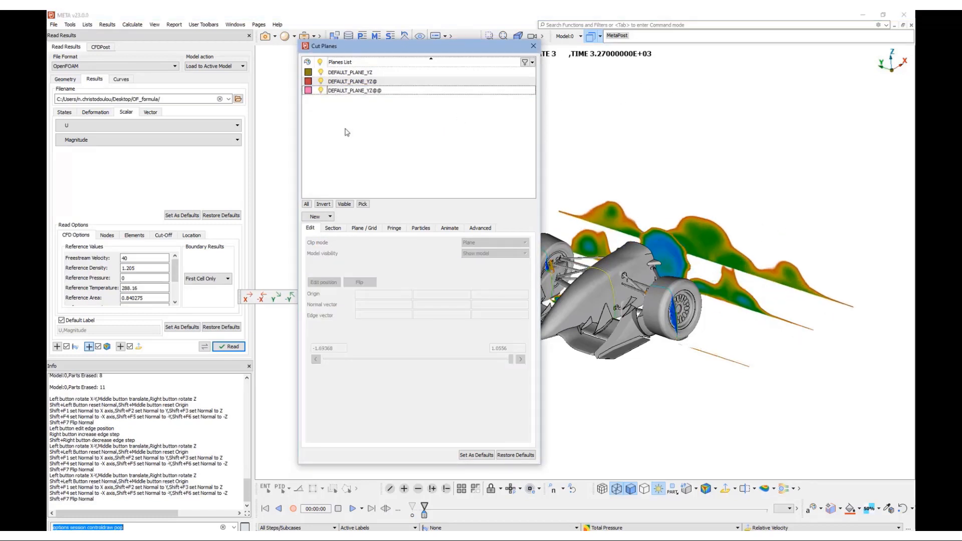
# - Duplicate the third cut plane to add a fourth section in the wake, at about X = 2.06
pyautogui.click(349, 92)
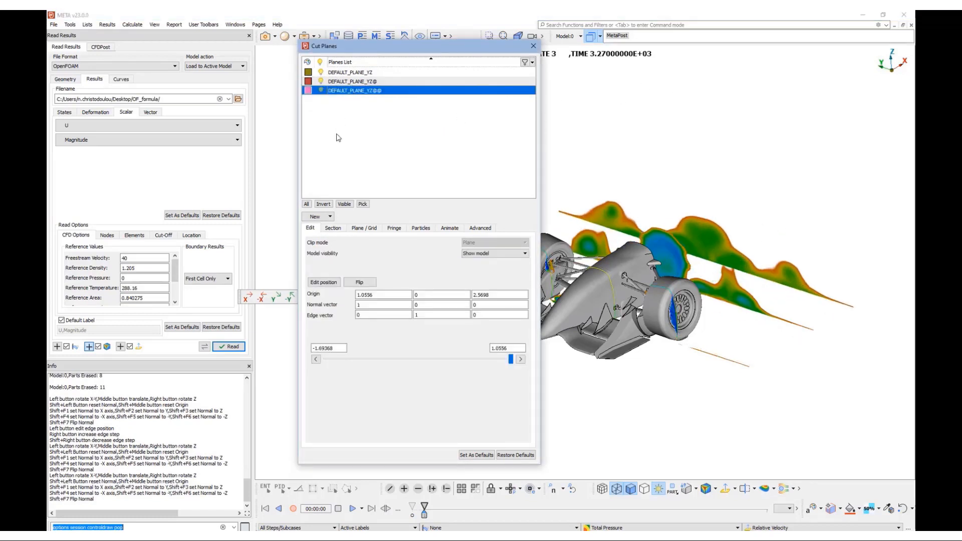
pyautogui.rightClick(359, 95)
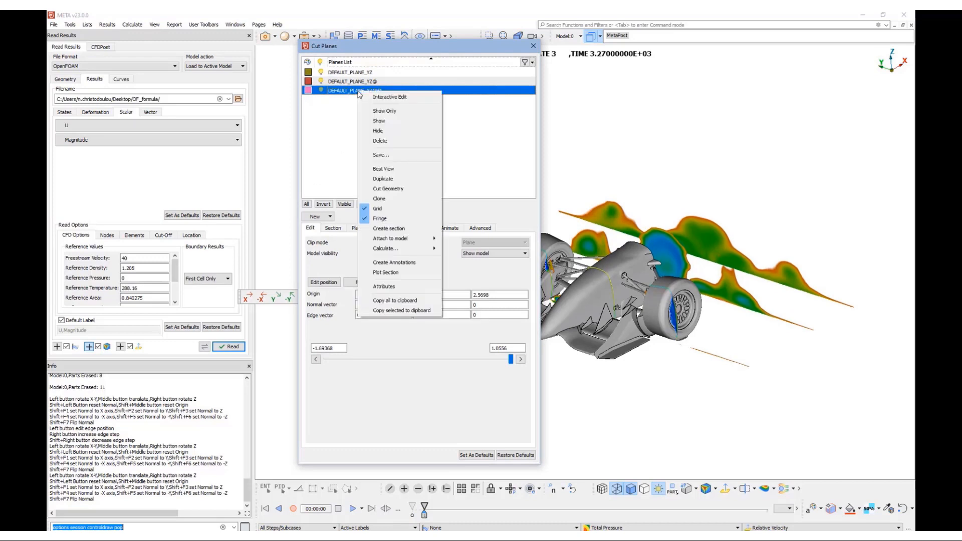
pyautogui.click(388, 179)
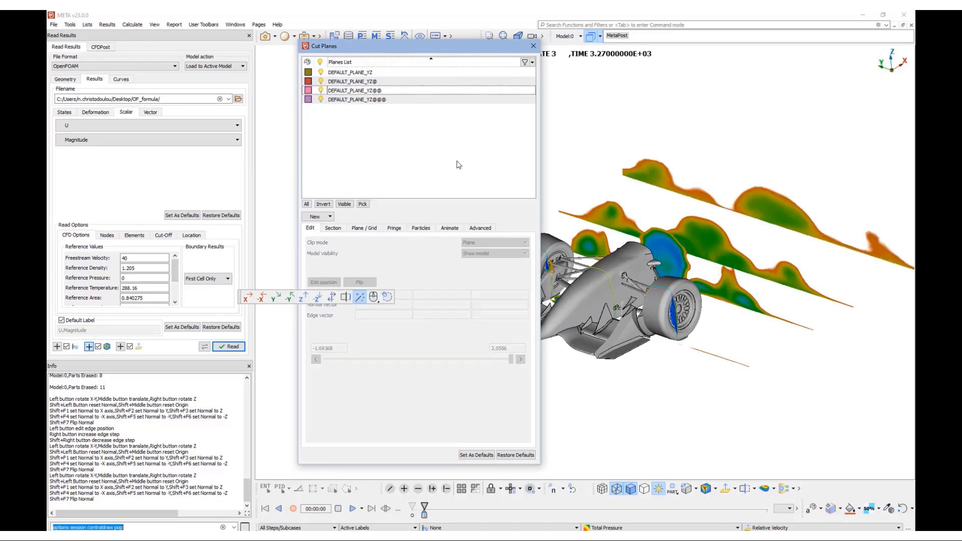
# - Duplicate the fourth cut plane and interactively move the copy further downstream in the wake, to about X = 2.99
pyautogui.click(382, 100)
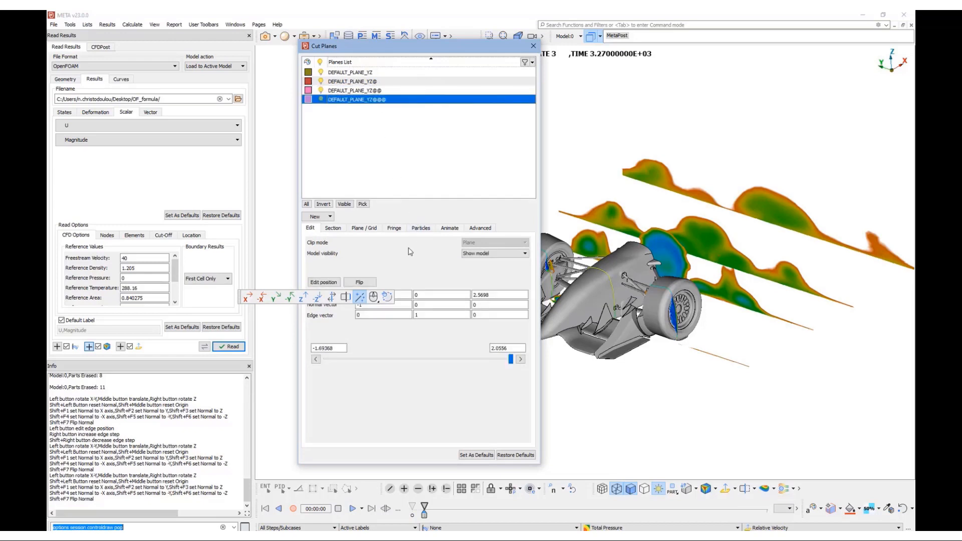
pyautogui.press('Escape')
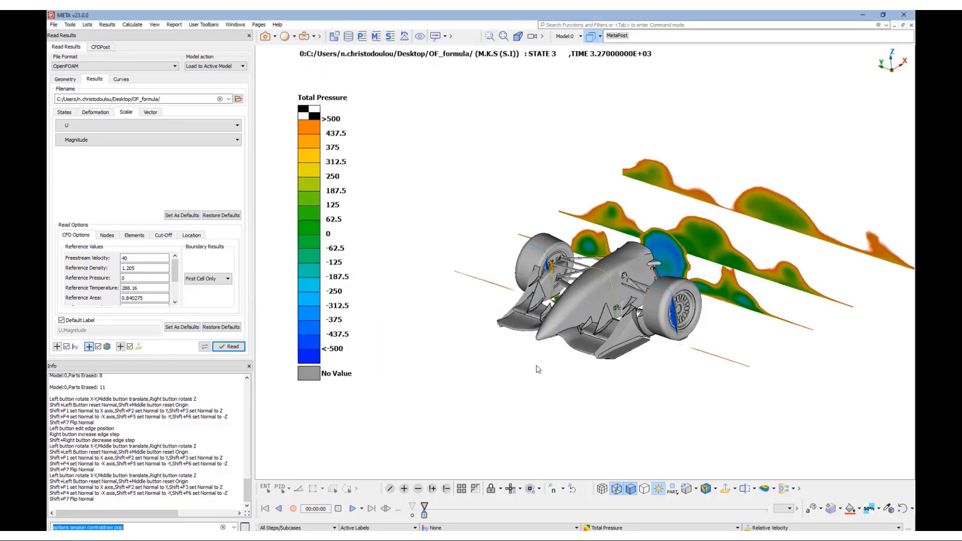
pyautogui.click(745, 489)
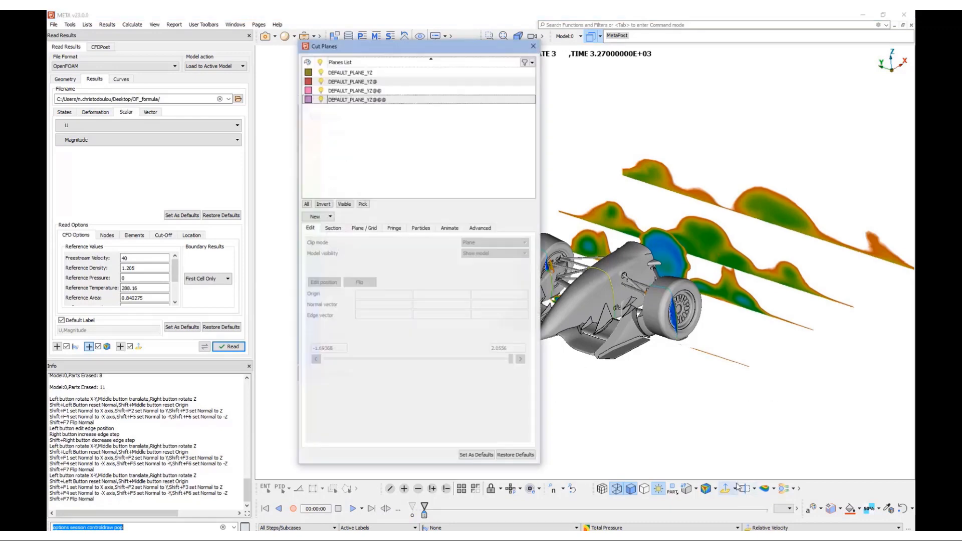
pyautogui.click(371, 99)
pyautogui.rightClick(370, 100)
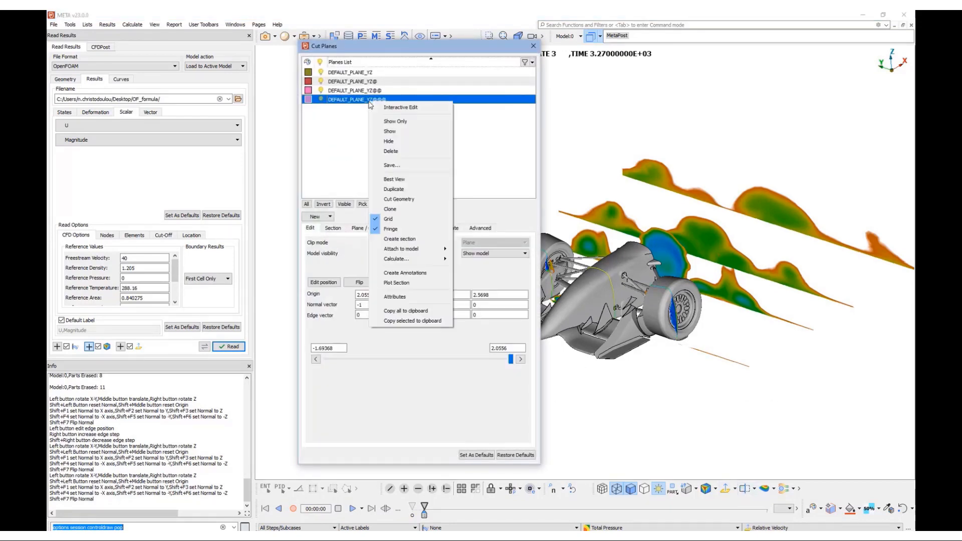
pyautogui.click(416, 187)
pyautogui.click(321, 282)
pyautogui.moveTo(725, 208); pyautogui.dragTo(821, 135, button='middle')
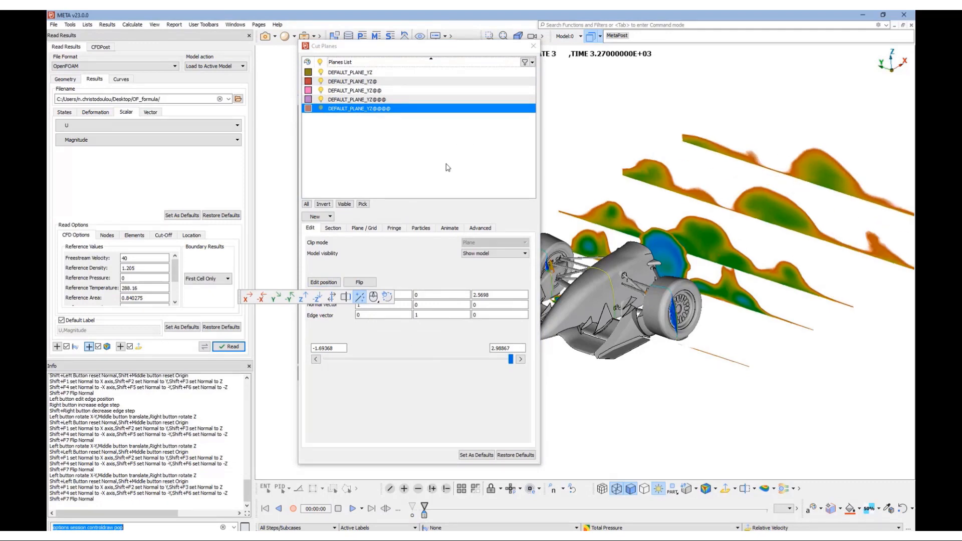
pyautogui.middleClick(443, 167)
# - Reopen the cut planes list and set the origin X of the first YZ plane to 0 and of the second to 0.5
pyautogui.click(745, 488)
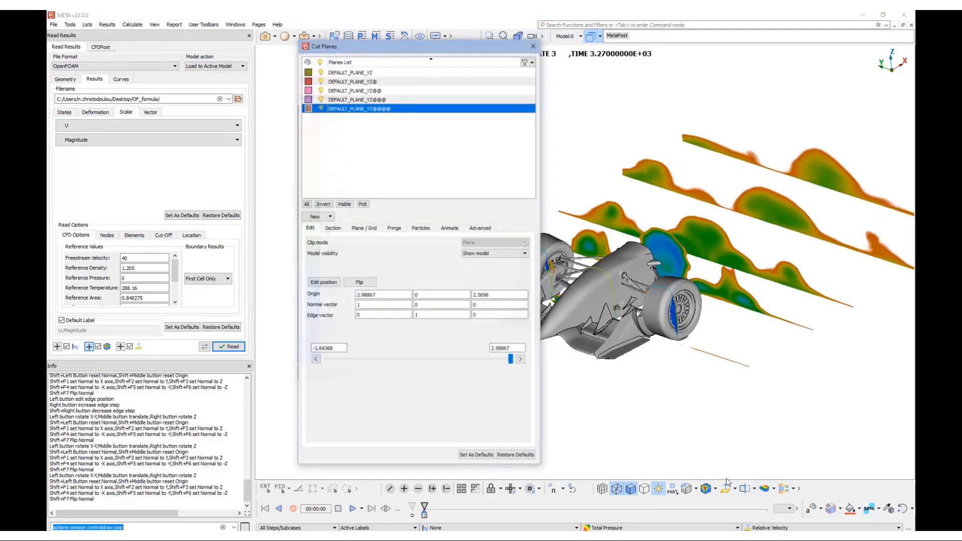
pyautogui.click(362, 81)
pyautogui.click(360, 74)
pyautogui.doubleClick(385, 295)
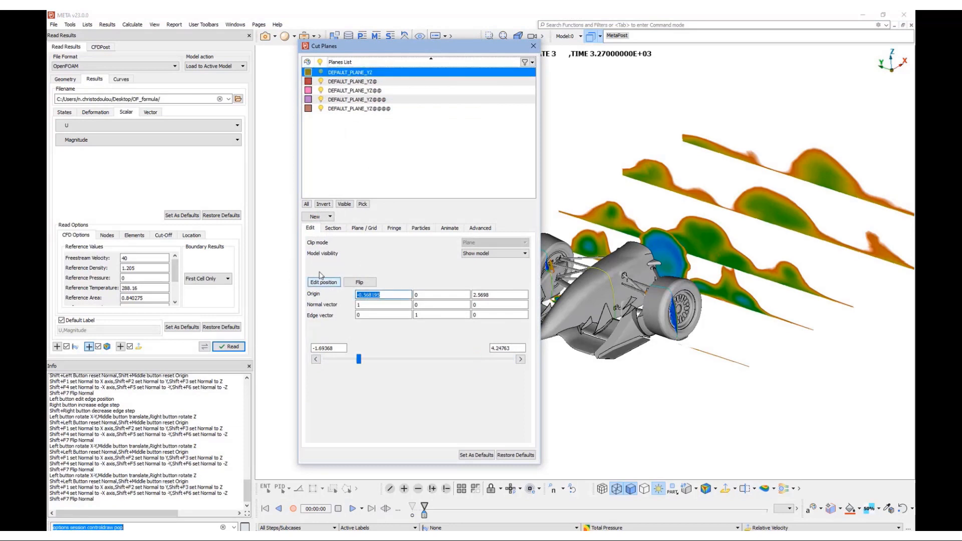
pyautogui.write('0')
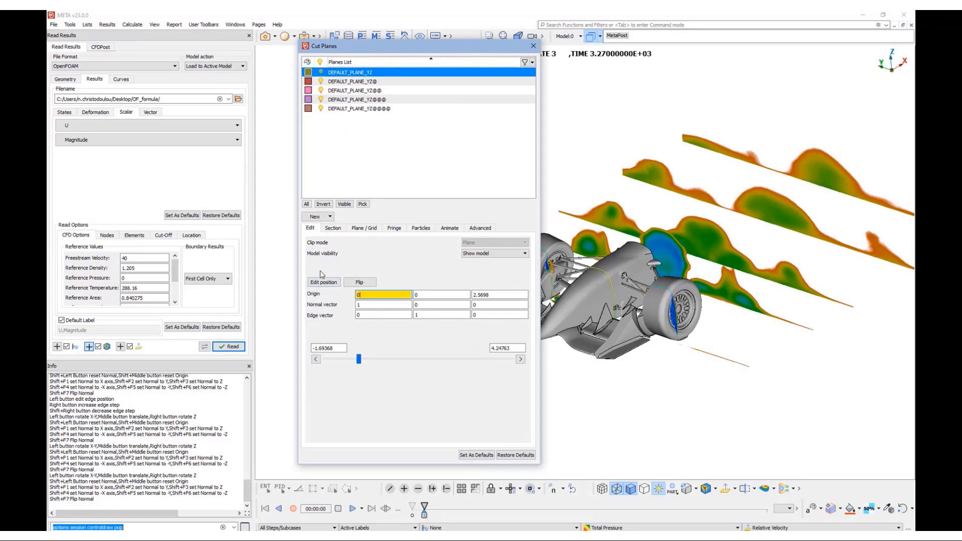
pyautogui.press('Return')
pyautogui.click(356, 82)
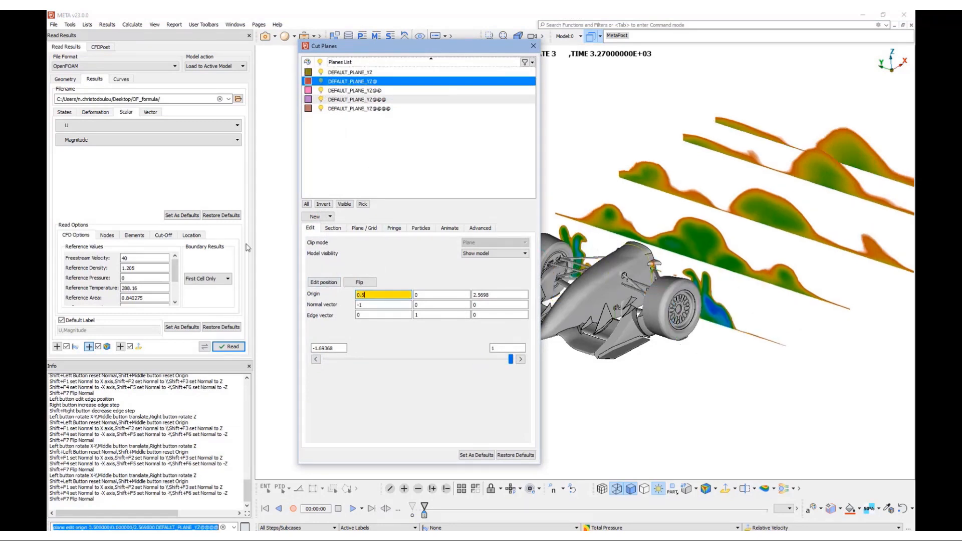
# - Set the origin X coordinate of the third cut plane to 1
pyautogui.click(361, 91)
pyautogui.click(367, 296)
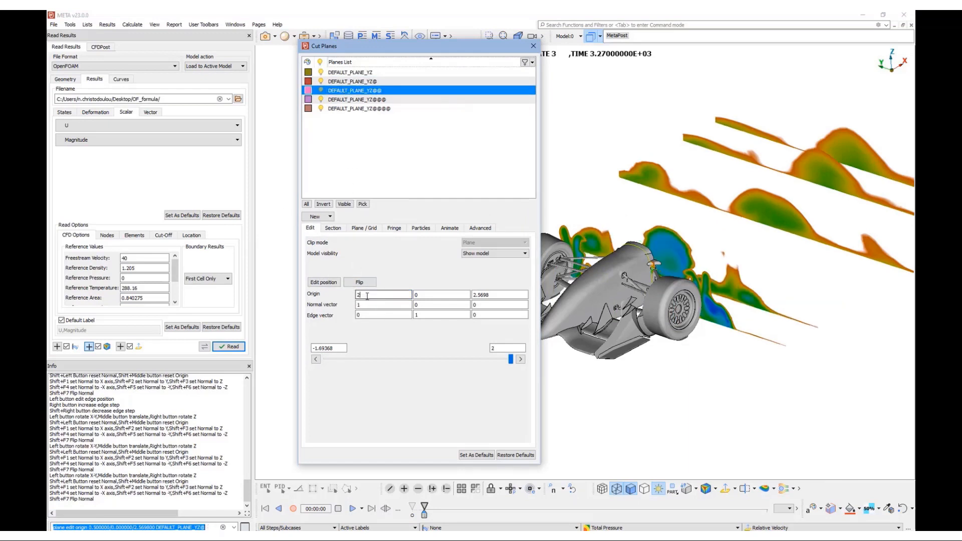
pyautogui.write('1')
pyautogui.press('Return')
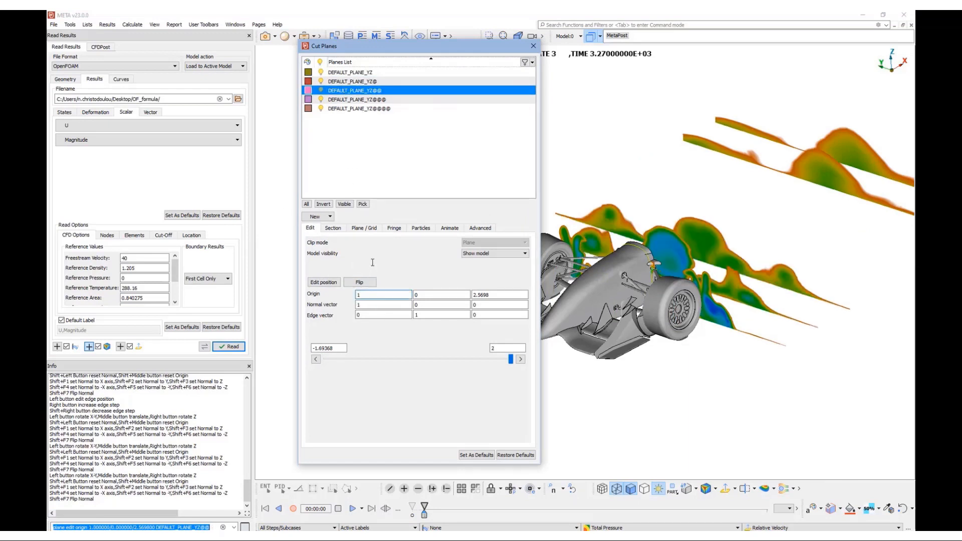
# - Set the origin X coordinate of the fourth cut plane to 1.5
pyautogui.click(359, 98)
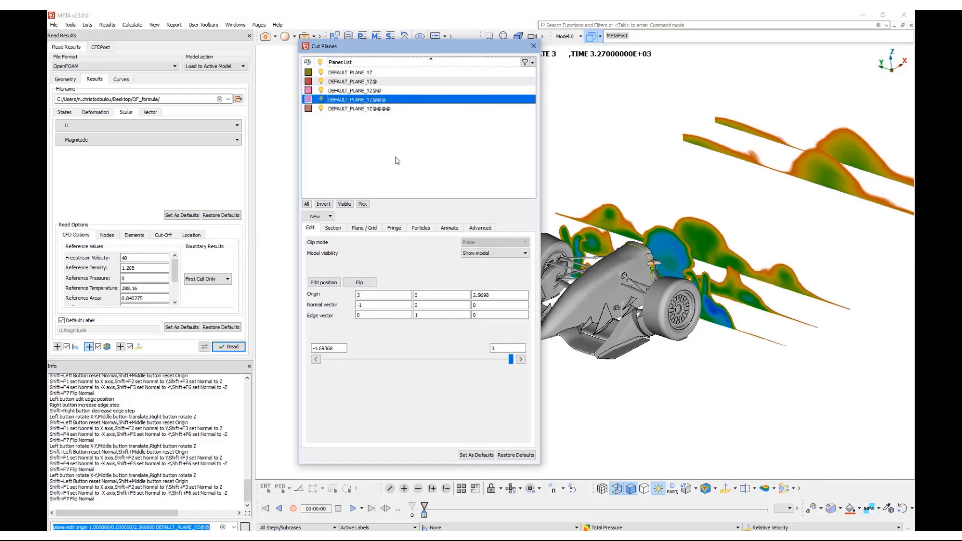
pyautogui.click(359, 90)
pyautogui.click(361, 100)
pyautogui.doubleClick(365, 295)
pyautogui.write('1.3')
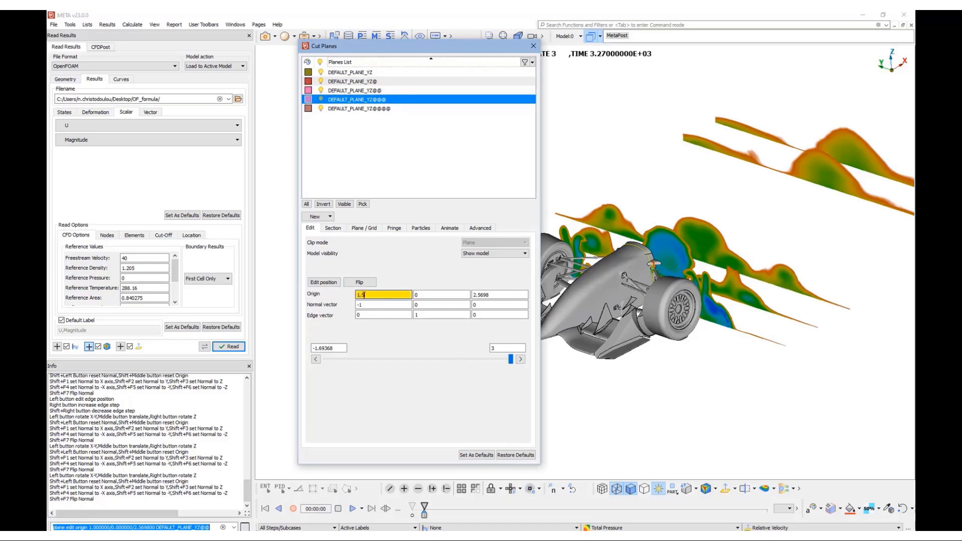
pyautogui.press('Return')
# - Set the origin X coordinate of the fifth cut plane to 2
pyautogui.click(339, 111)
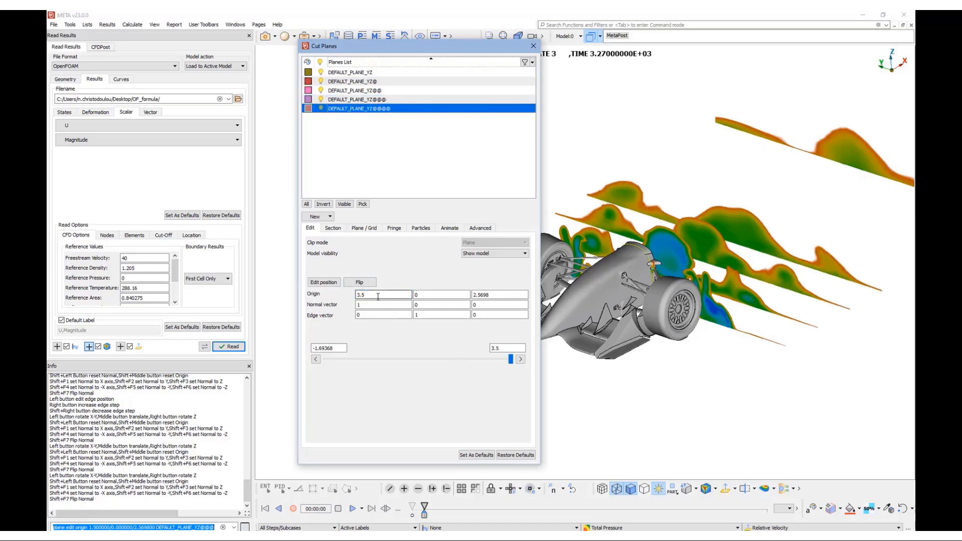
pyautogui.doubleClick(377, 294)
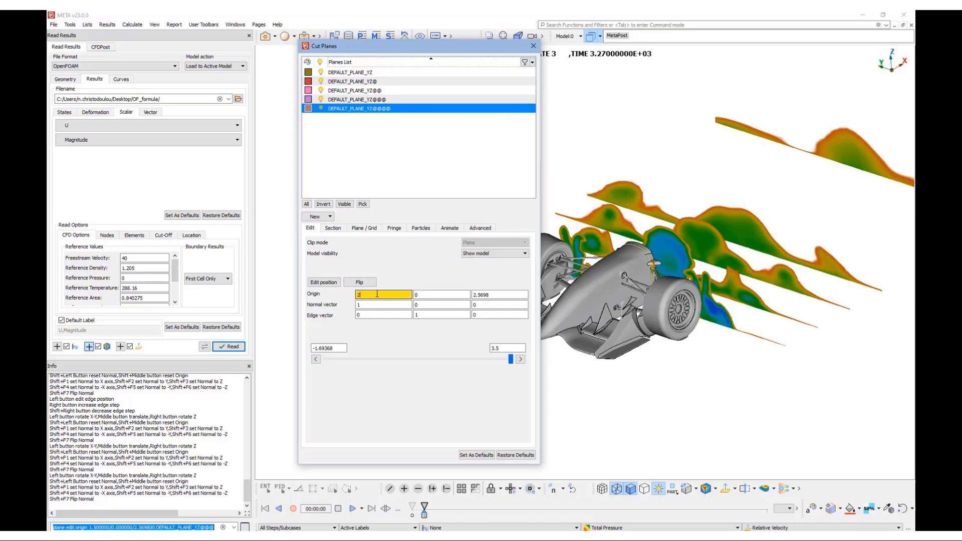
pyautogui.write('2.5')
pyautogui.press('Return')
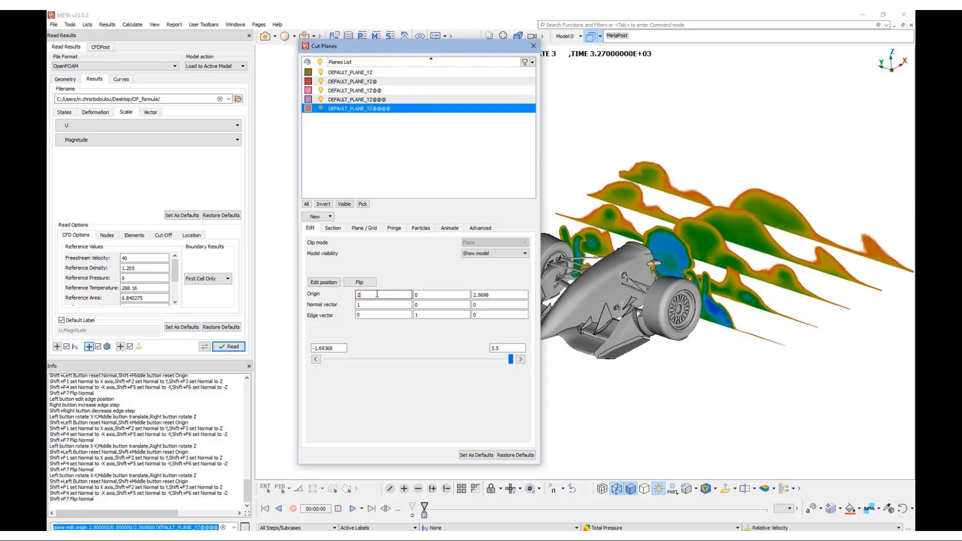
# - Enable LIC styles in the fringe settings of all five YZ cut planes
pyautogui.click(881, 498)
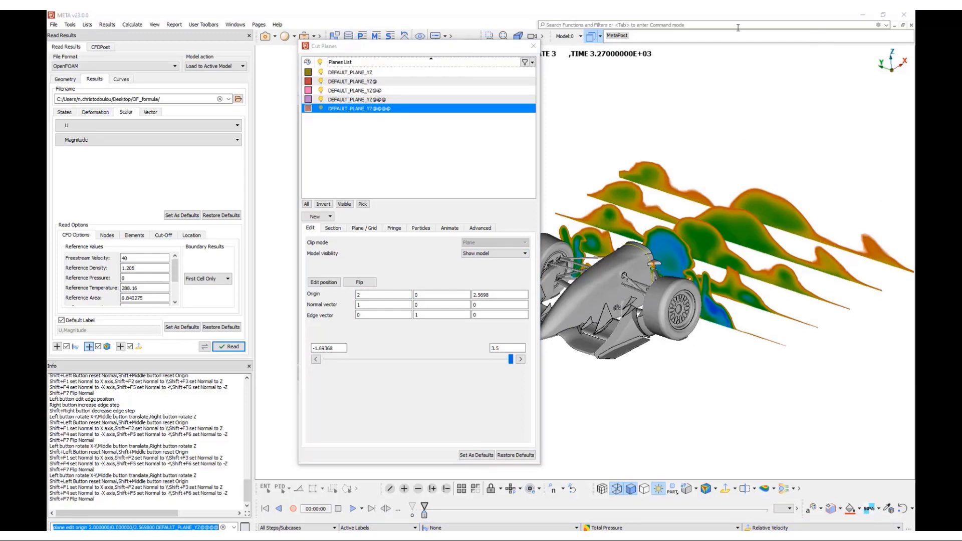
pyautogui.click(471, 164)
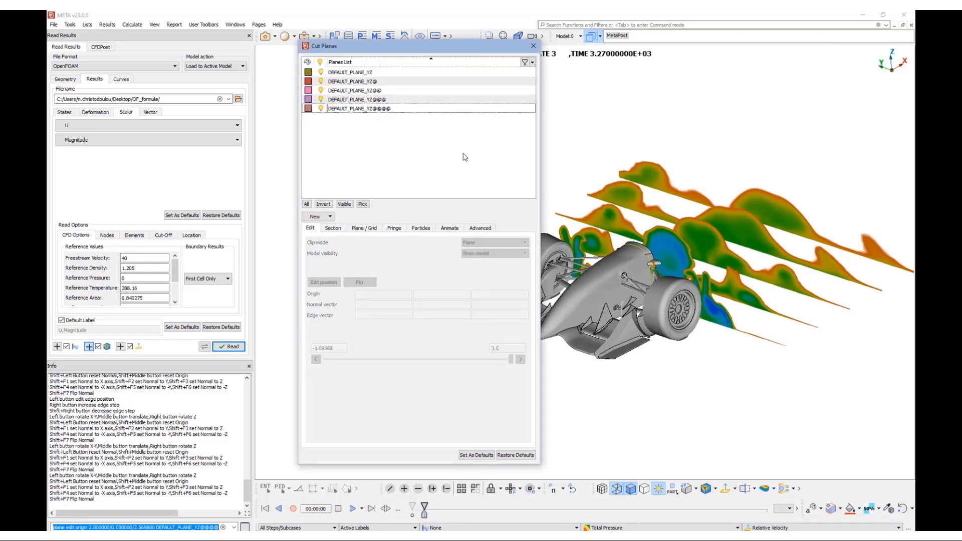
pyautogui.click(361, 73)
pyautogui.keyDown('shift'); pyautogui.click(361, 109); pyautogui.keyUp('shift')
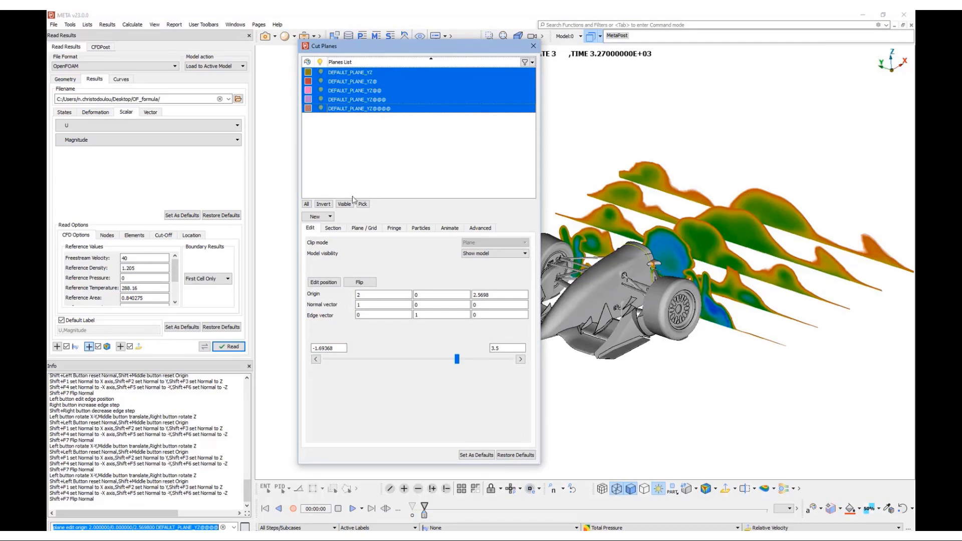
pyautogui.click(394, 228)
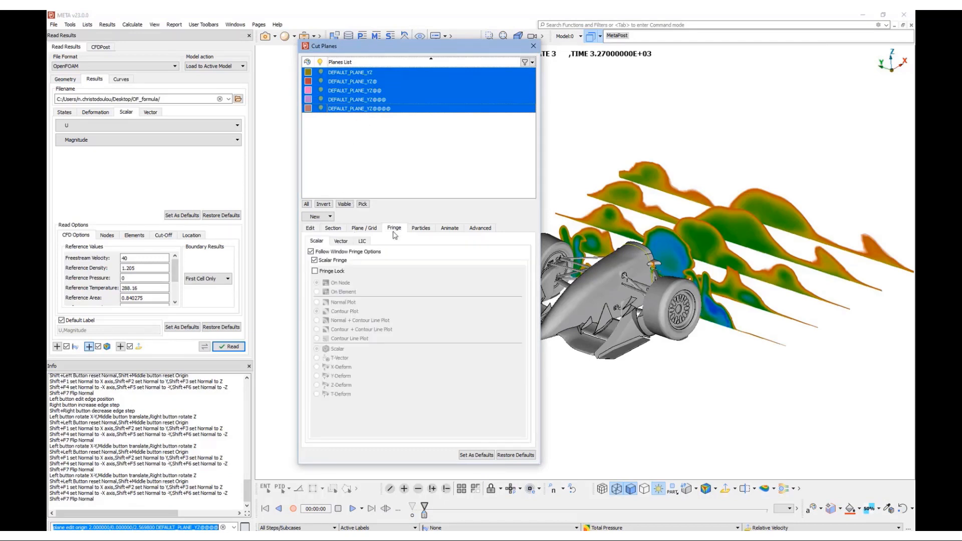
pyautogui.click(362, 241)
pyautogui.click(314, 251)
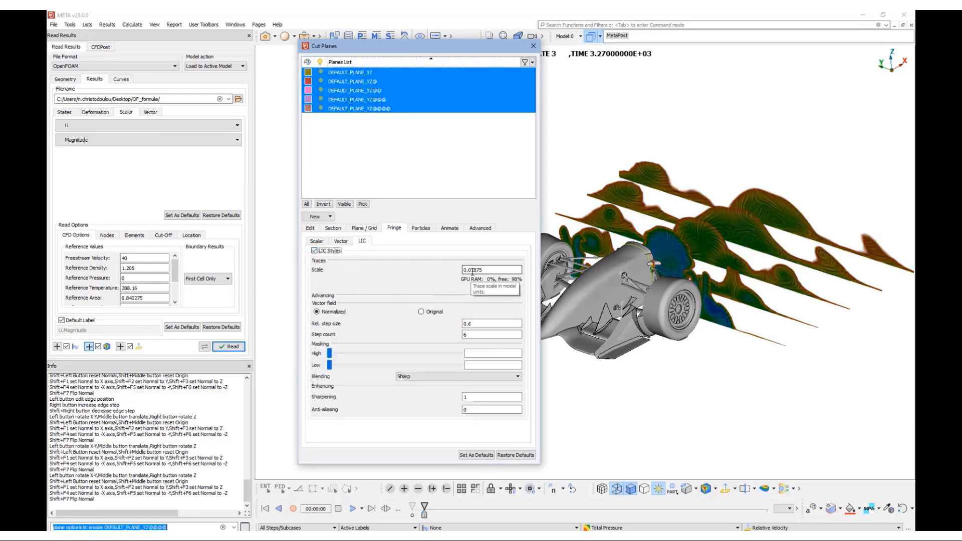
# - Set the LIC trace scale of the five cut planes to 0.01
pyautogui.moveTo(475, 270); pyautogui.dragTo(519, 270)
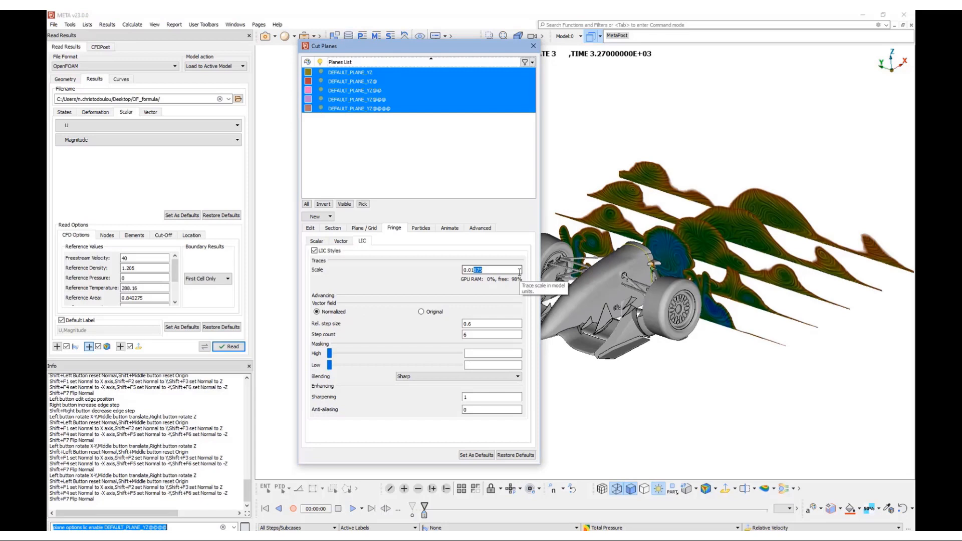
pyautogui.press('BackSpace')
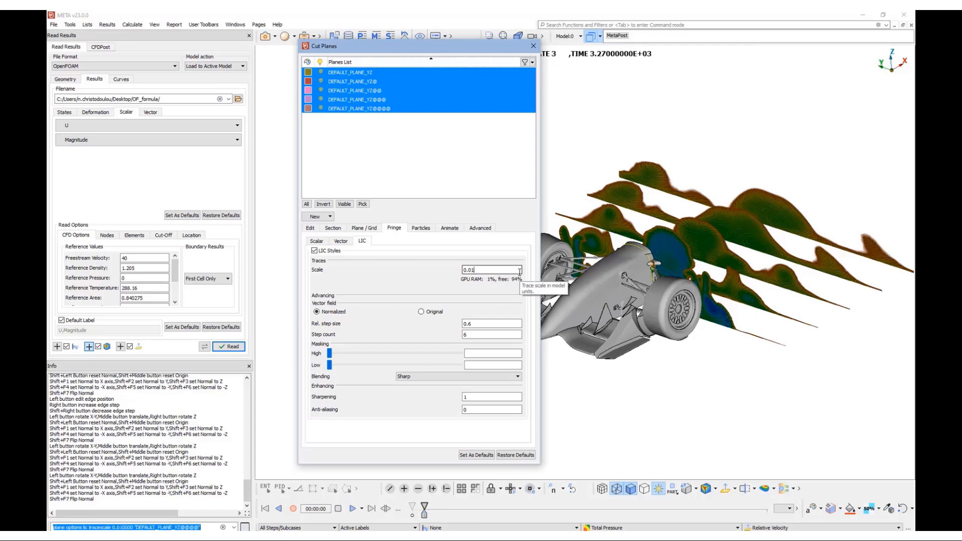
pyautogui.scroll(5, 676, 257)
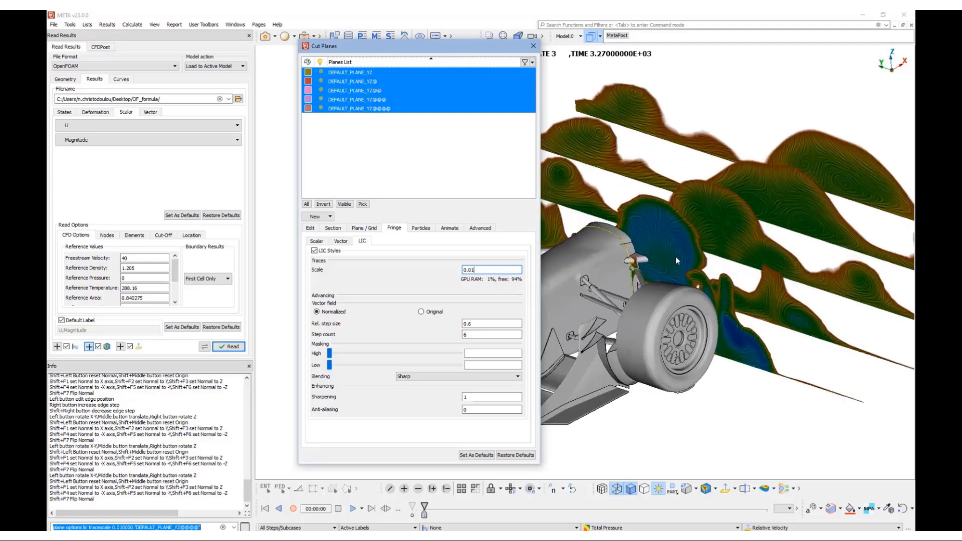
pyautogui.scroll(4, 676, 255)
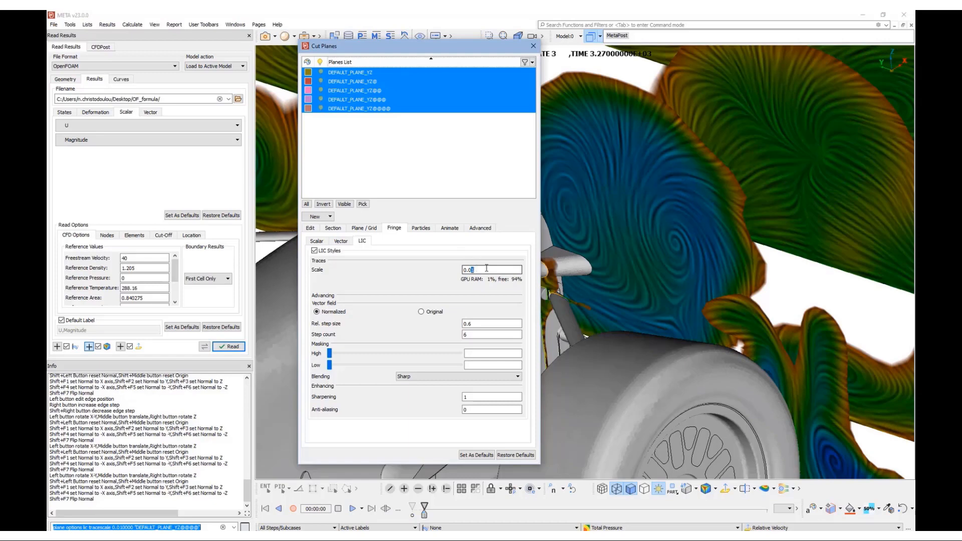
# - Set the LIC trace scale of the five cut planes to 0.005 and clear the plane selection
pyautogui.press('Return')
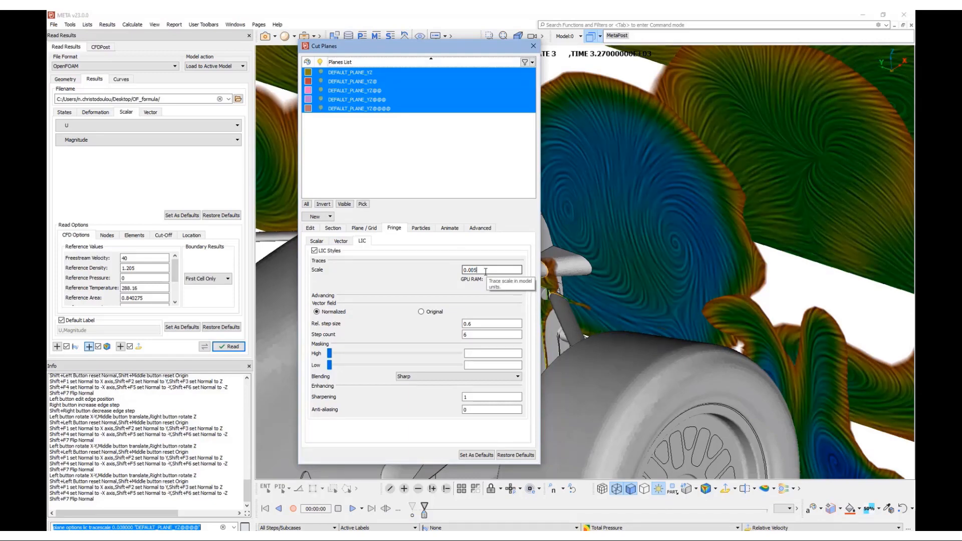
pyautogui.press('Return')
pyautogui.scroll(-7, 632, 269)
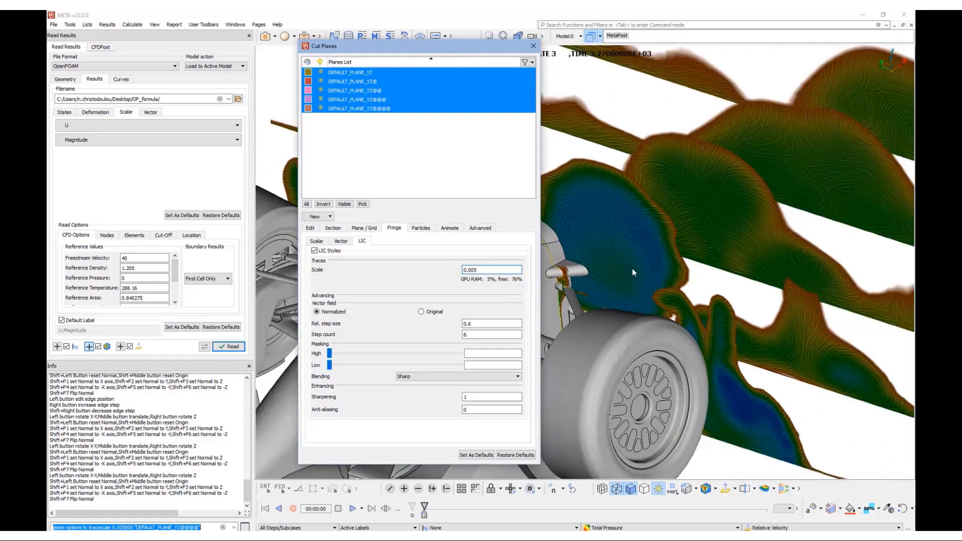
pyautogui.click(500, 171)
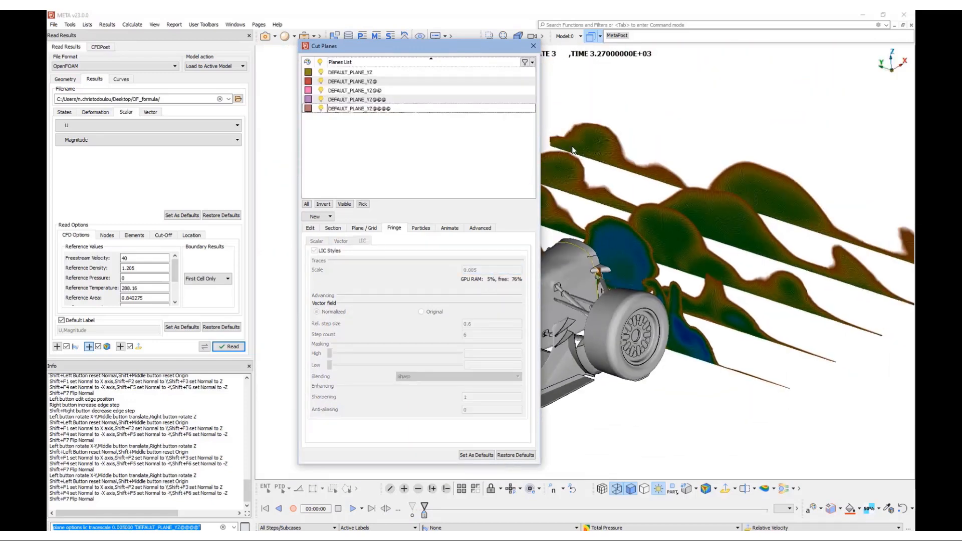
# - Examine the LIC flow patterns and vortices on the cut planes behind the car from several angles, then close the cut plane settings
pyautogui.scroll(4, 667, 330)
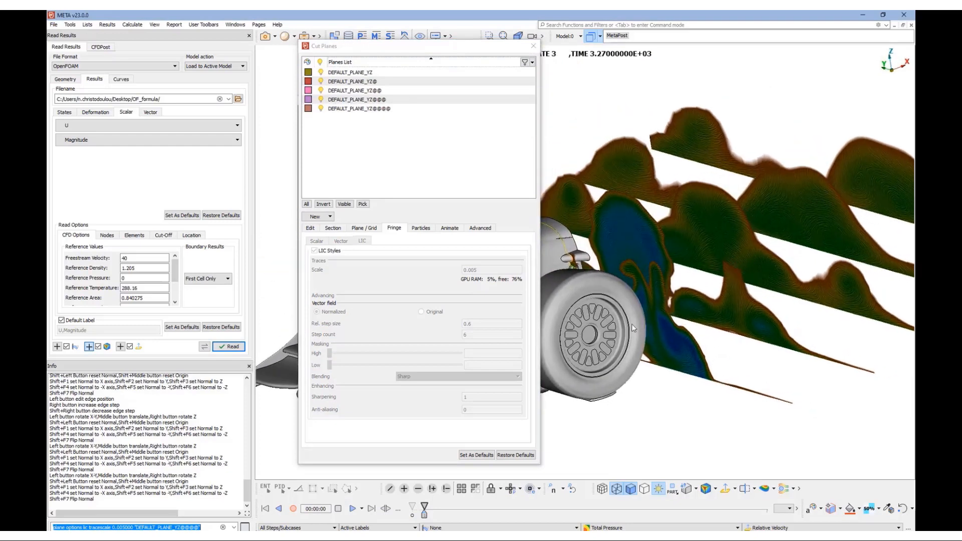
pyautogui.keyDown('ctrl'); pyautogui.moveTo(611, 332); pyautogui.dragTo(576, 263); pyautogui.keyUp('ctrl')
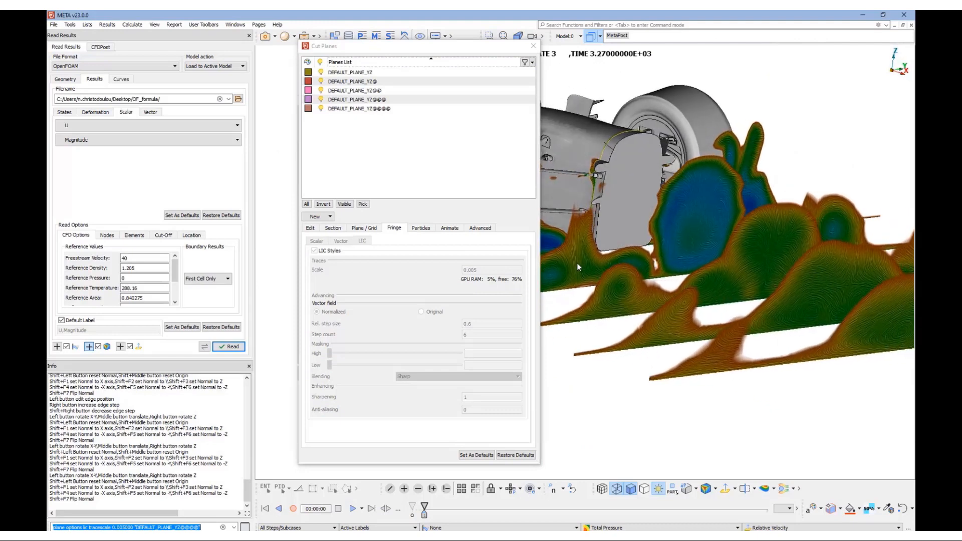
pyautogui.scroll(5, 700, 223)
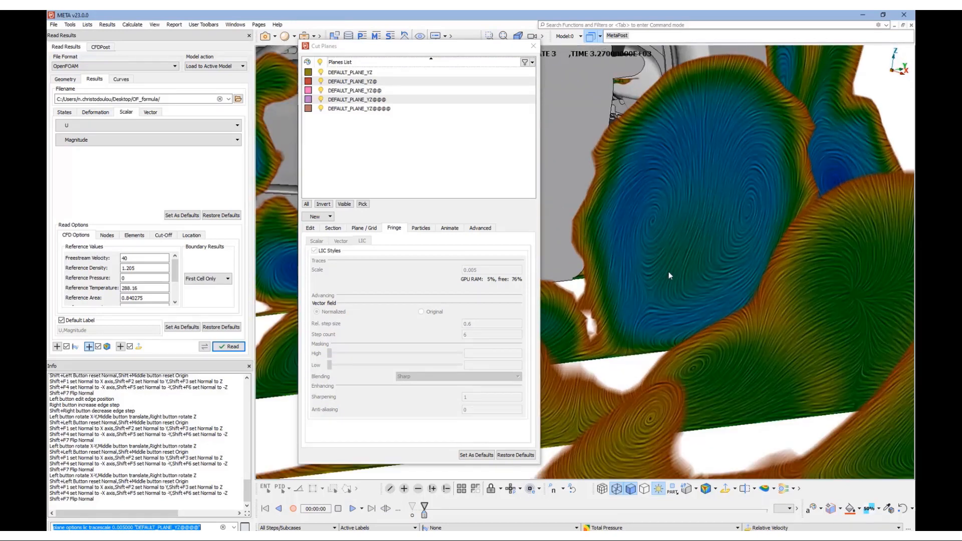
pyautogui.keyDown('ctrl'); pyautogui.moveTo(684, 278); pyautogui.dragTo(756, 266); pyautogui.keyUp('ctrl')
pyautogui.scroll(-5, 729, 286)
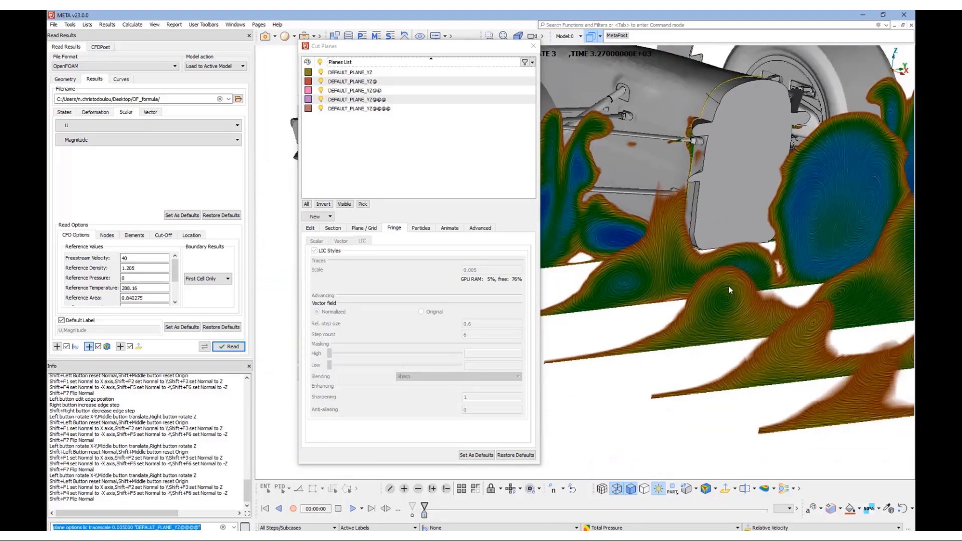
pyautogui.scroll(-3, 729, 285)
pyautogui.keyDown('ctrl'); pyautogui.moveTo(728, 285); pyautogui.dragTo(768, 309); pyautogui.keyUp('ctrl')
pyautogui.keyDown('ctrl'); pyautogui.moveTo(852, 276); pyautogui.dragTo(683, 303, button='middle'); pyautogui.keyUp('ctrl')
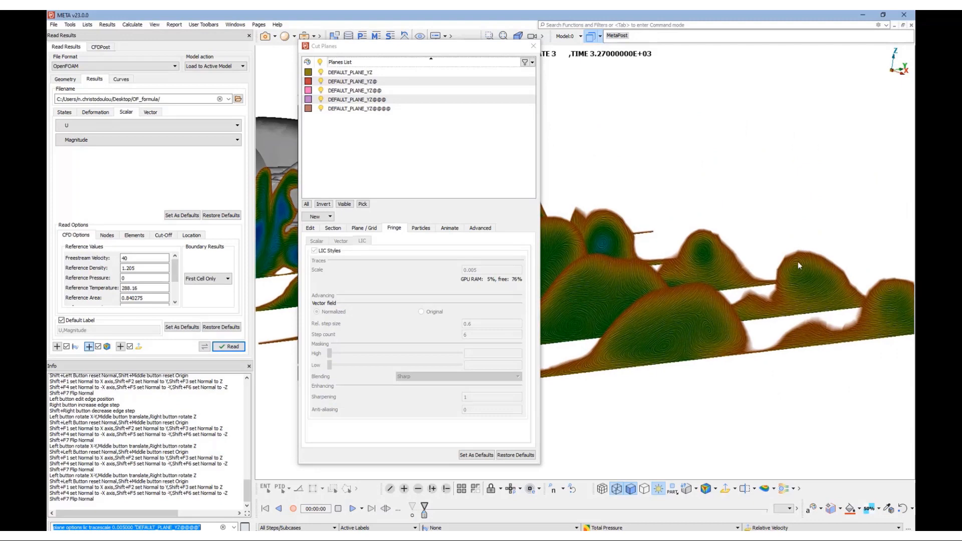
pyautogui.scroll(3, 796, 264)
pyautogui.scroll(2, 792, 273)
pyautogui.scroll(-6, 792, 276)
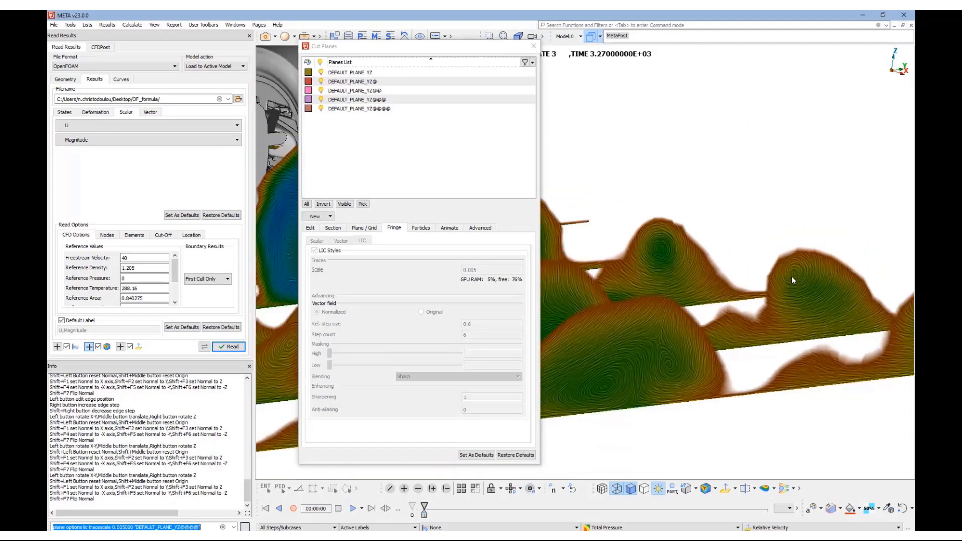
pyautogui.keyDown('ctrl'); pyautogui.moveTo(657, 313); pyautogui.dragTo(698, 322); pyautogui.keyUp('ctrl')
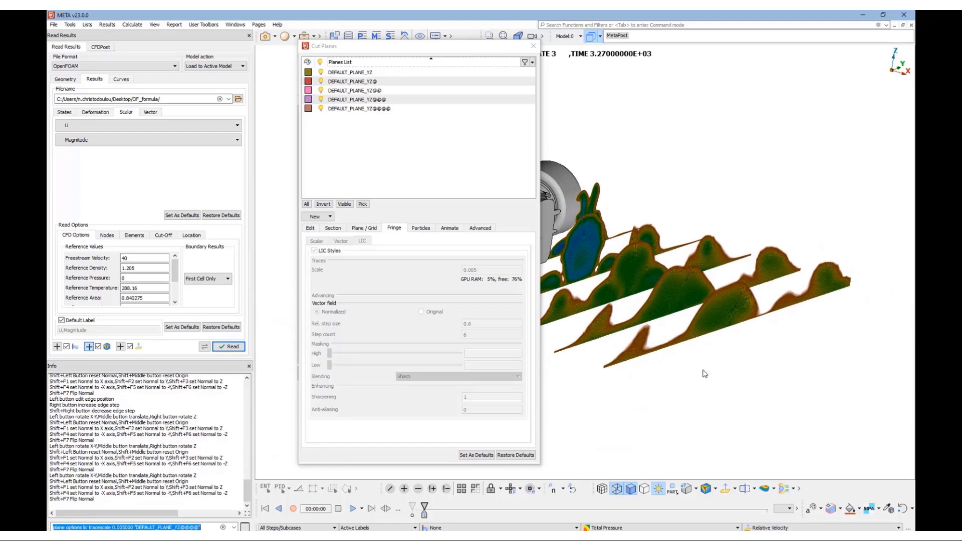
pyautogui.click(533, 45)
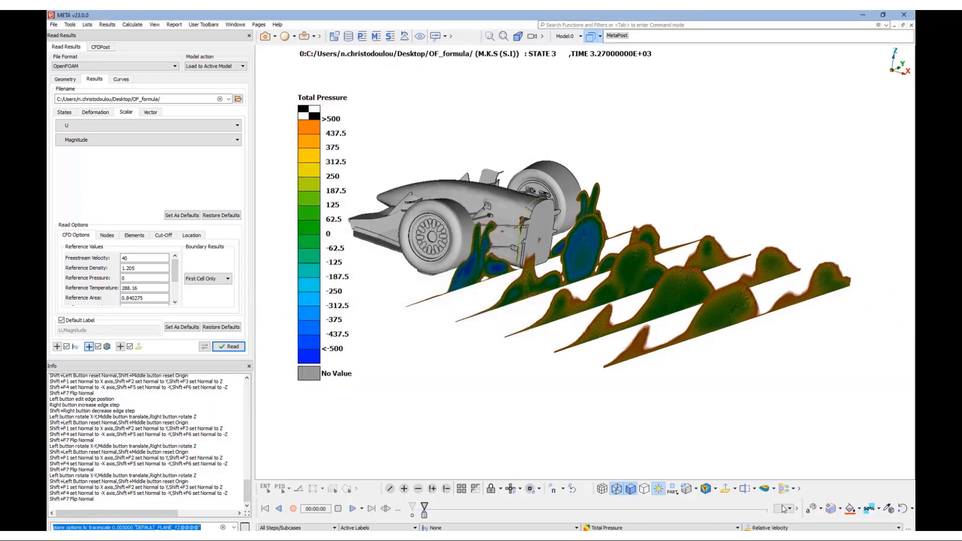
# - Show the Lambda_2_iso isofunction together with the LIC cut planes and collapse the isofunctions window
pyautogui.click(765, 491)
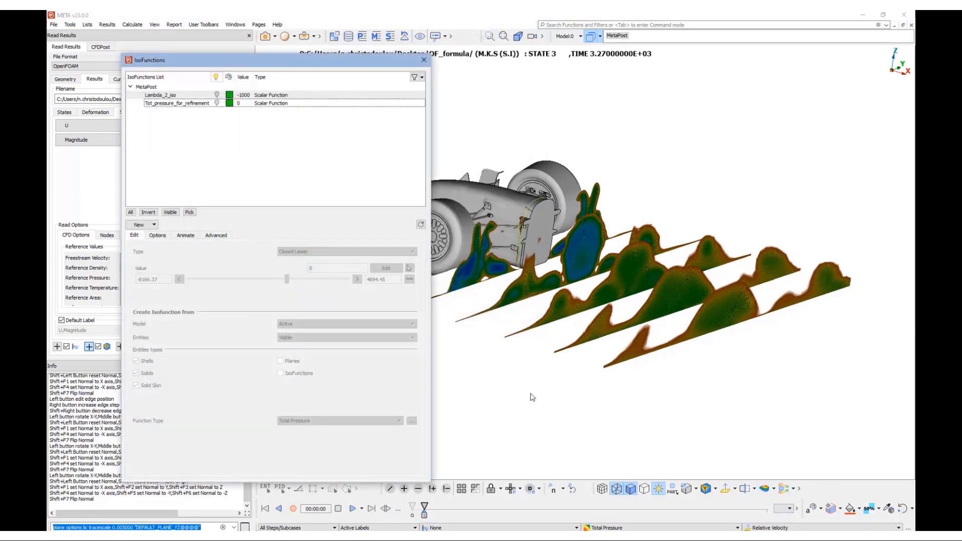
pyautogui.click(218, 96)
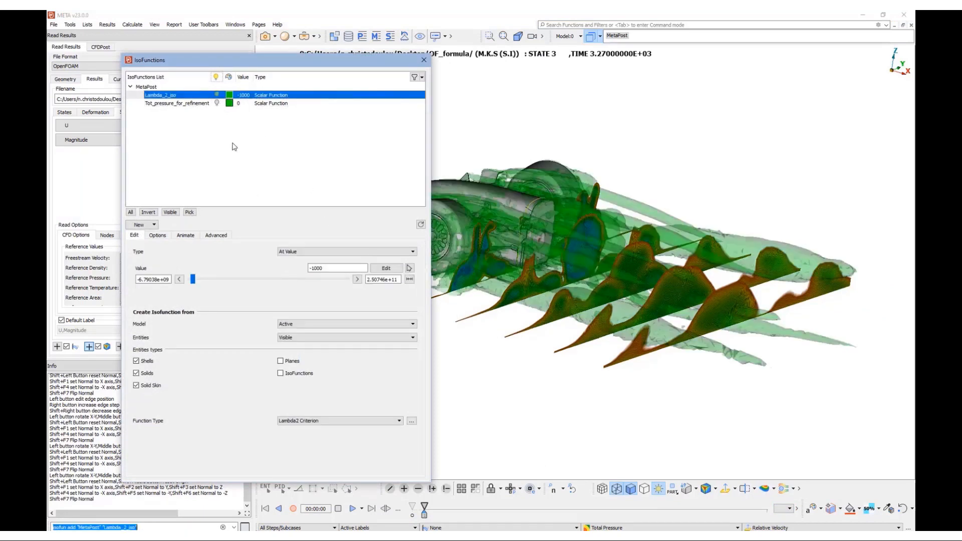
pyautogui.moveTo(574, 261); pyautogui.dragTo(486, 257)
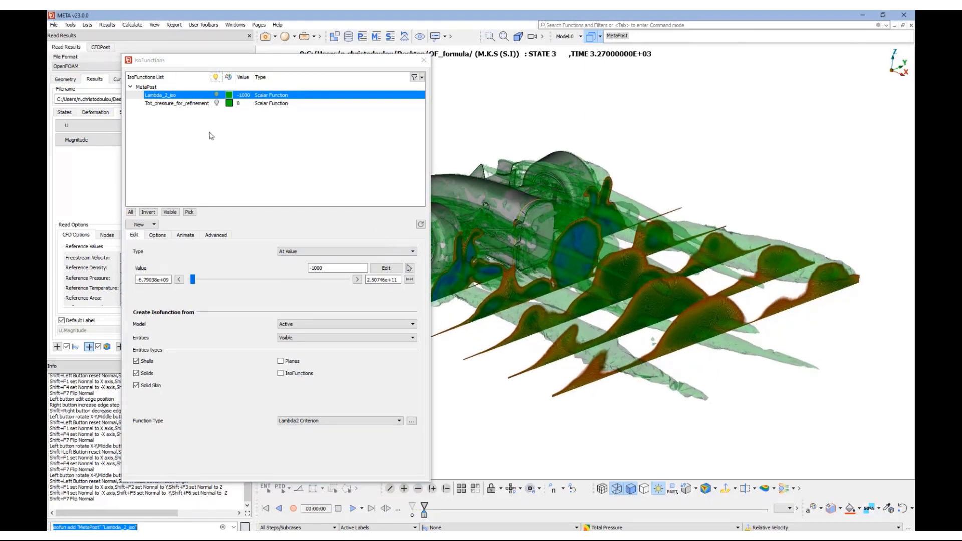
pyautogui.doubleClick(308, 65)
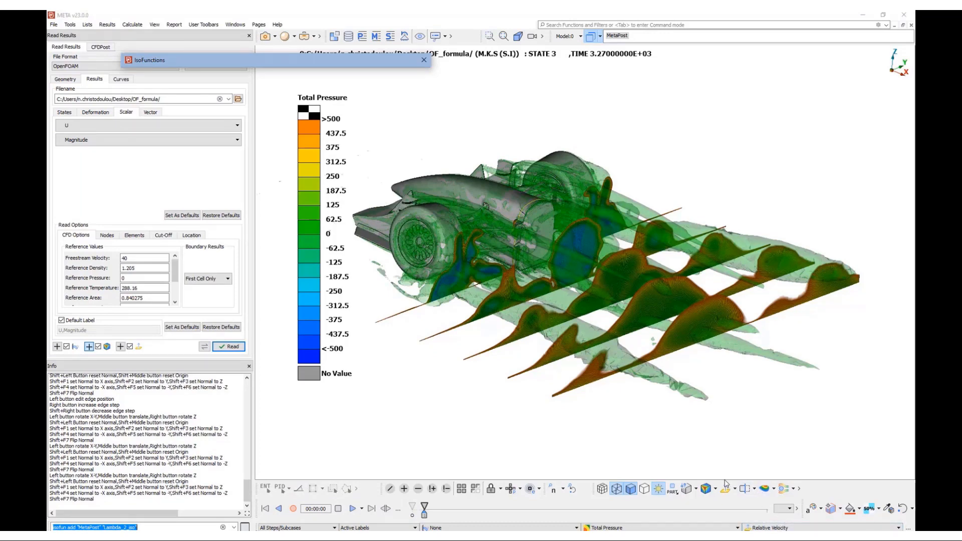
# - Hide the Lambda_2_iso isofunction and close the isofunctions window
pyautogui.click(746, 491)
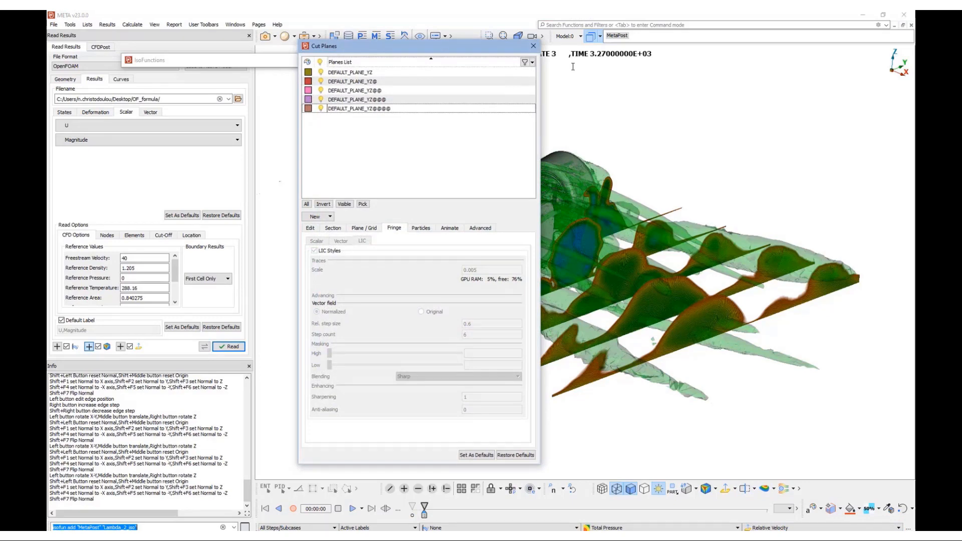
pyautogui.click(533, 46)
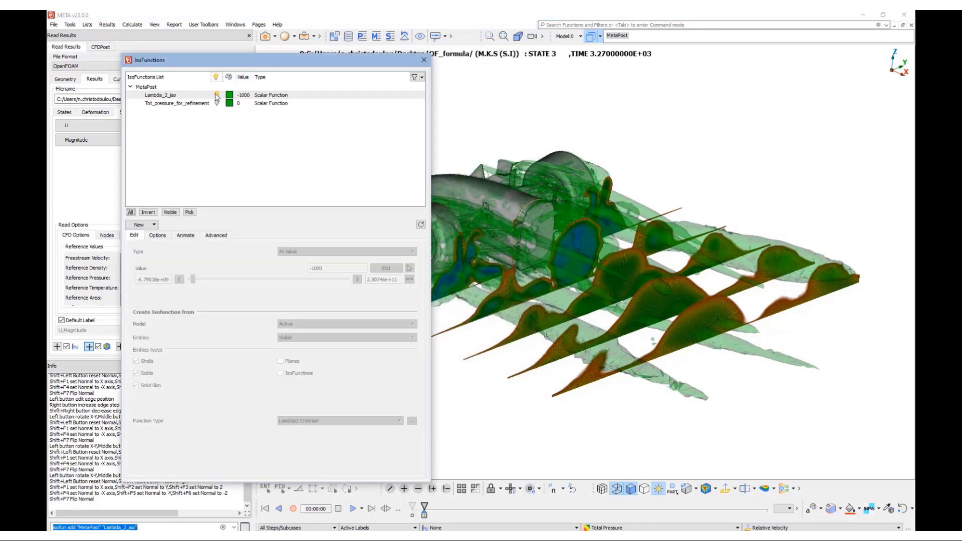
pyautogui.click(217, 95)
pyautogui.click(216, 95)
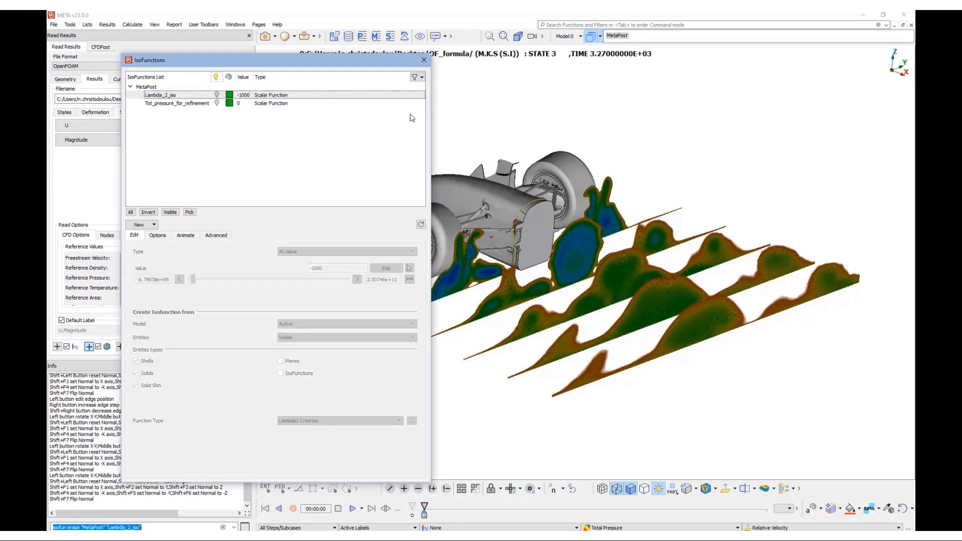
pyautogui.click(424, 59)
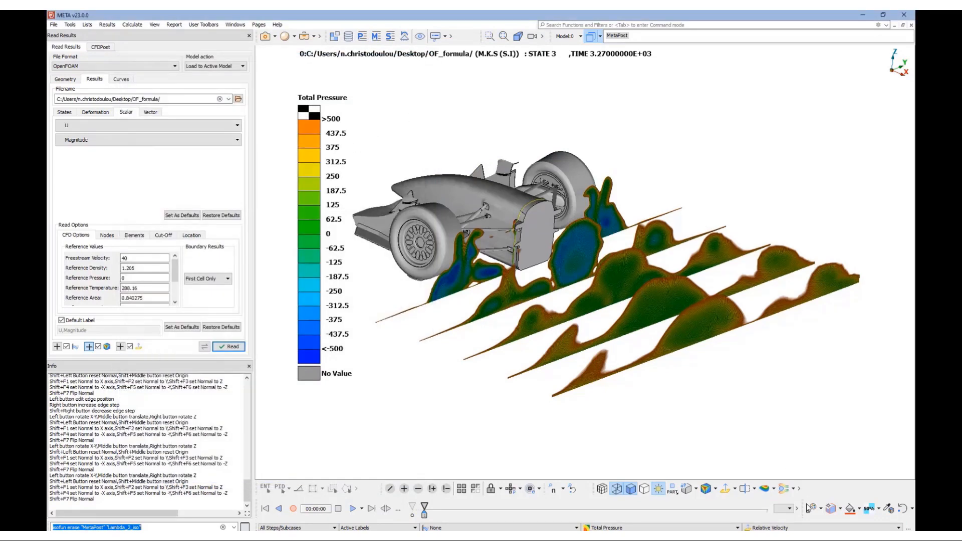
# - Hide all five YZ cut planes and close the cut plane settings
pyautogui.click(743, 489)
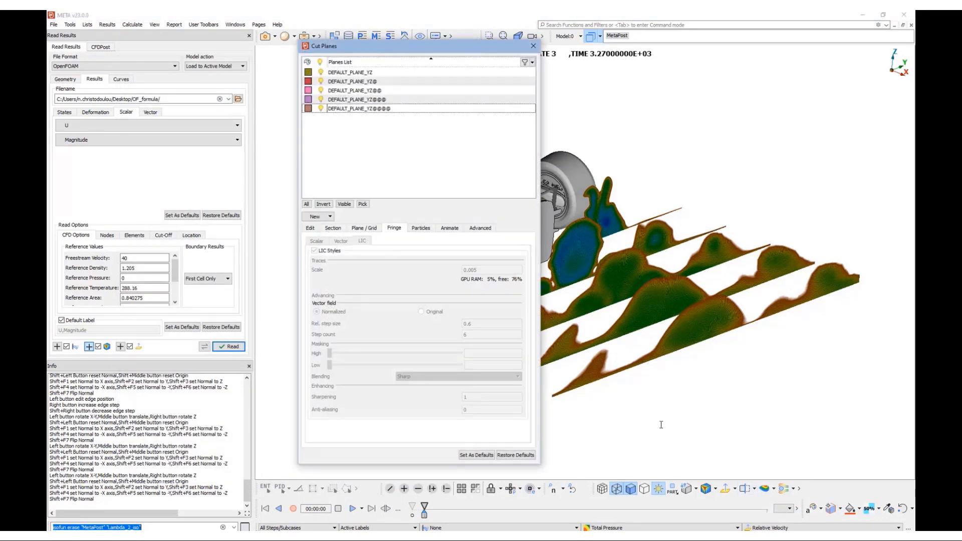
pyautogui.click(361, 108)
pyautogui.keyDown('shift'); pyautogui.click(353, 75); pyautogui.keyUp('shift')
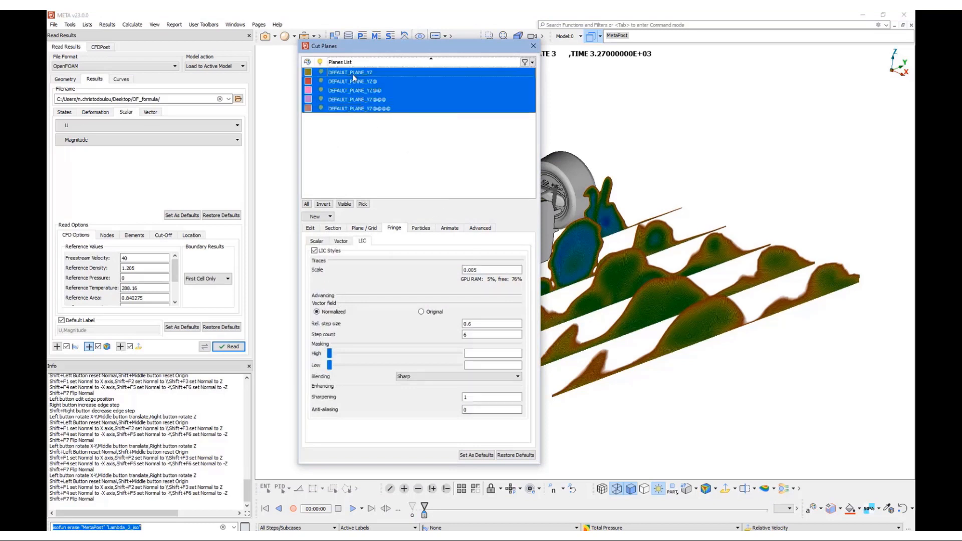
pyautogui.rightClick(353, 77)
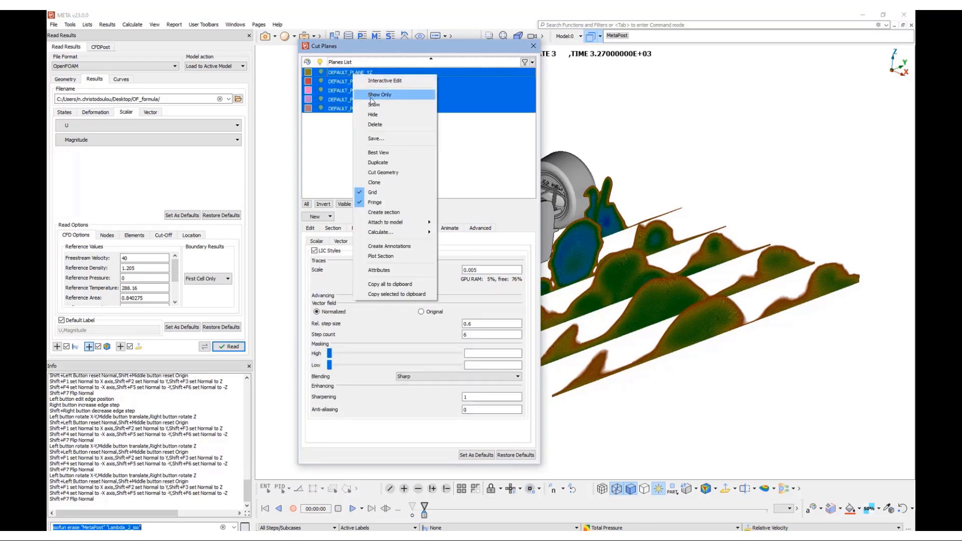
pyautogui.click(379, 119)
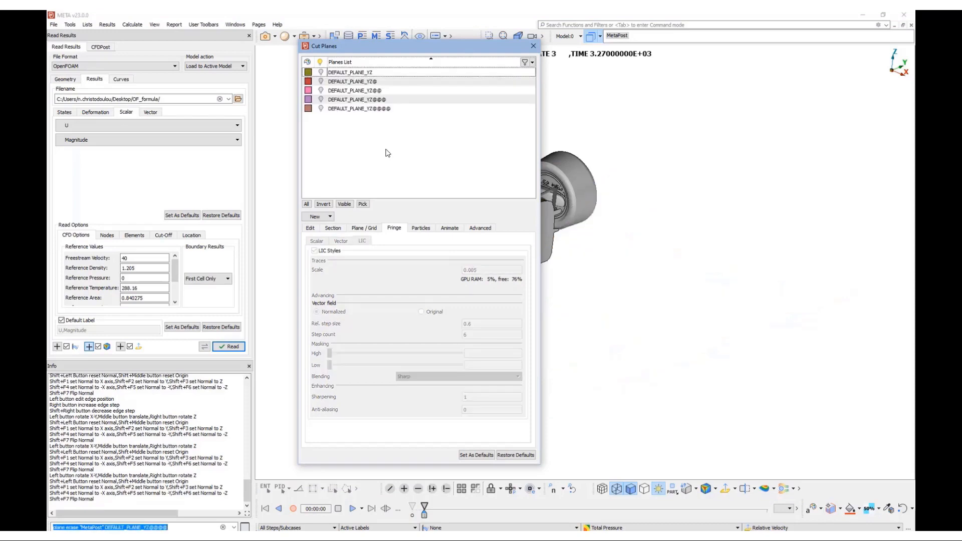
pyautogui.click(533, 47)
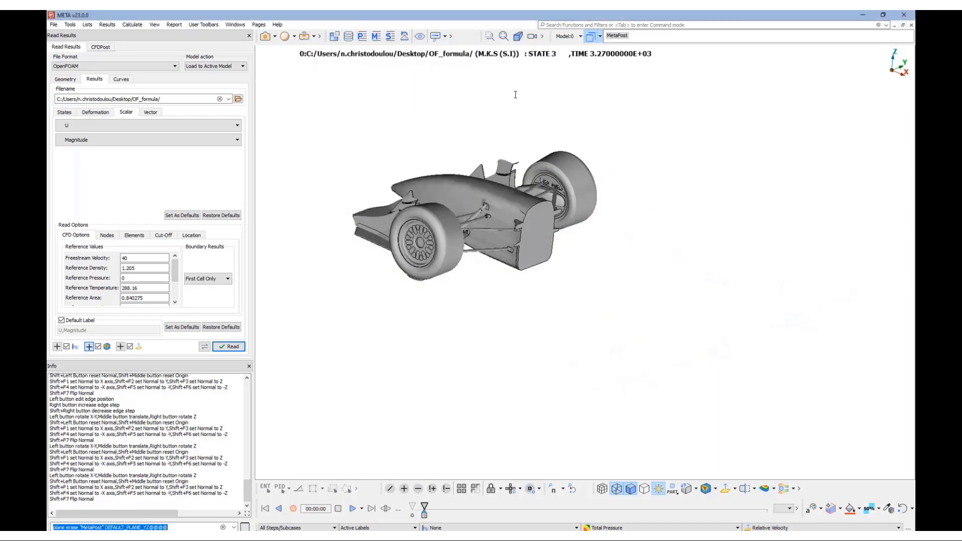
# - Create a Y-normal cut plane through the middle of the car with the clip-by-plane option
pyautogui.keyDown('ctrl'); pyautogui.moveTo(531, 196); pyautogui.dragTo(553, 260); pyautogui.keyUp('ctrl')
pyautogui.keyDown('ctrl'); pyautogui.moveTo(495, 295); pyautogui.dragTo(402, 293); pyautogui.keyUp('ctrl')
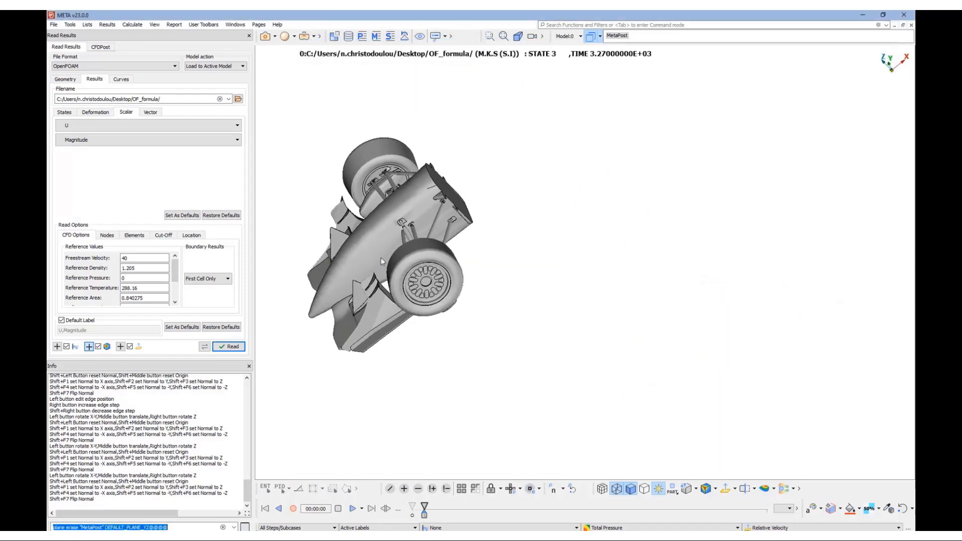
pyautogui.keyDown('ctrl'); pyautogui.moveTo(403, 293); pyautogui.dragTo(626, 279, button='middle'); pyautogui.keyUp('ctrl')
pyautogui.keyDown('ctrl'); pyautogui.moveTo(626, 279); pyautogui.dragTo(615, 295, button='right'); pyautogui.keyUp('ctrl')
pyautogui.keyDown('ctrl'); pyautogui.moveTo(614, 294); pyautogui.dragTo(786, 331); pyautogui.keyUp('ctrl')
pyautogui.click(754, 488)
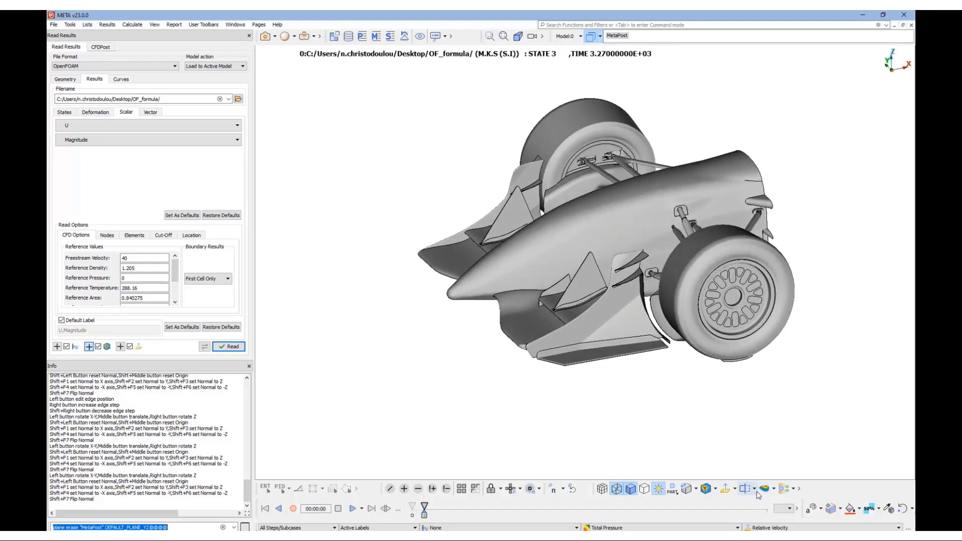
pyautogui.moveTo(759, 502)
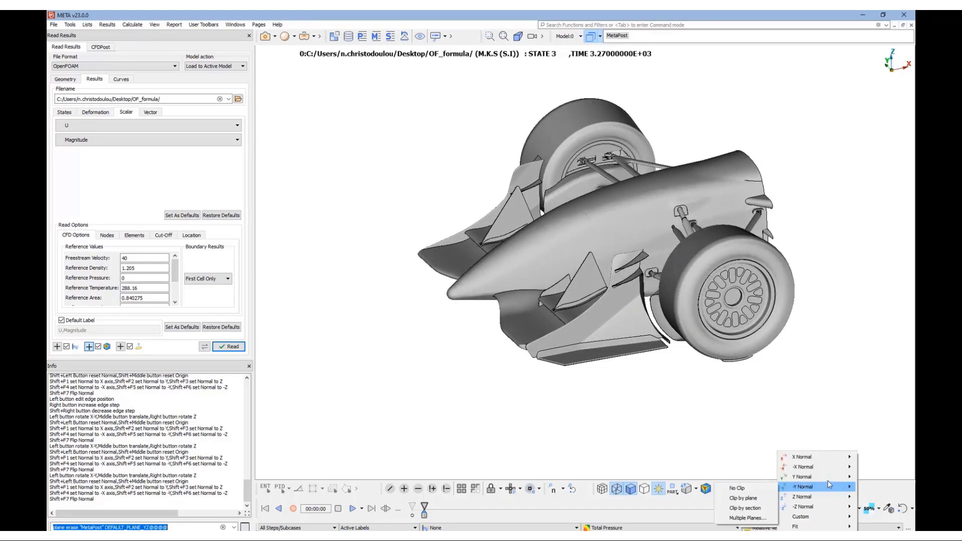
pyautogui.moveTo(817, 476)
pyautogui.click(750, 487)
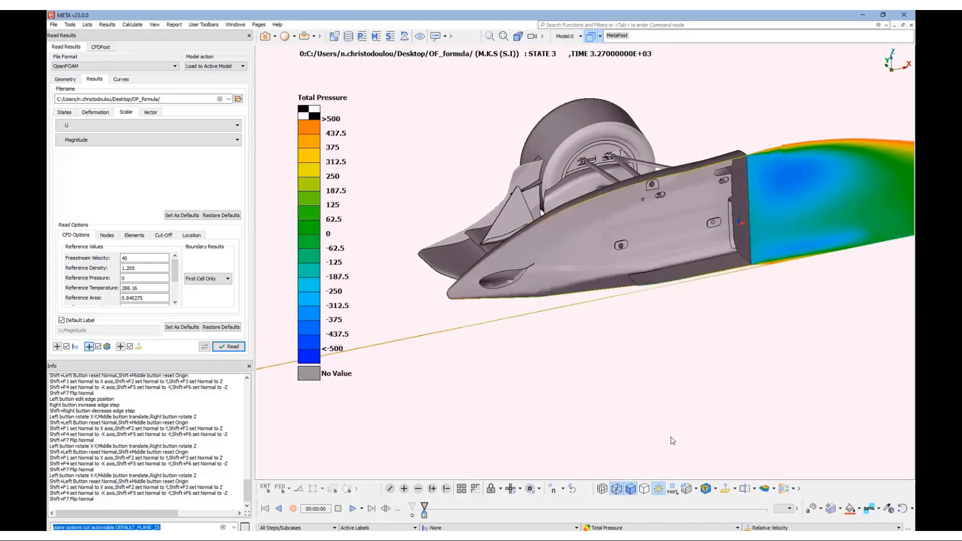
# - Display the Pressure Coefficient on the cut plane and enable the automatic range of the fringe bar
pyautogui.scroll(-3, 584, 404)
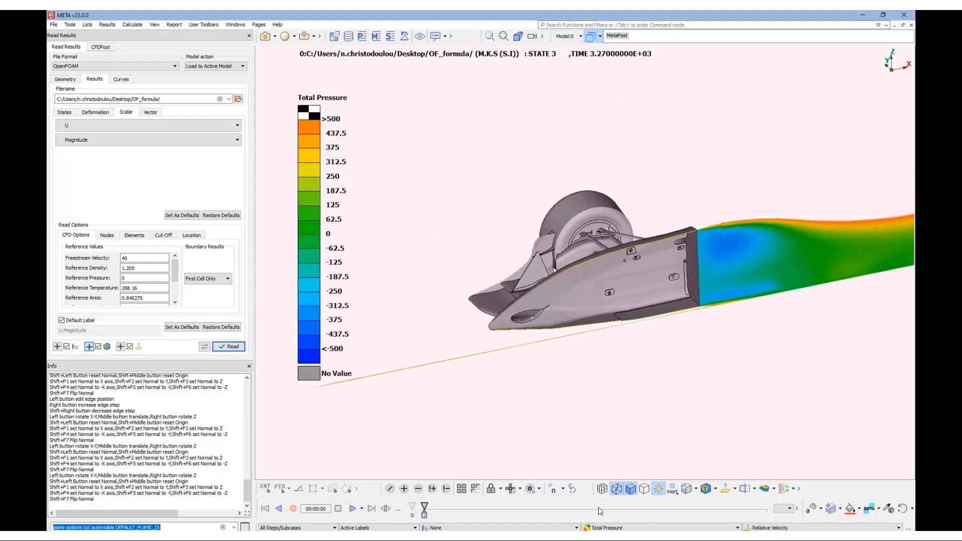
pyautogui.click(594, 527)
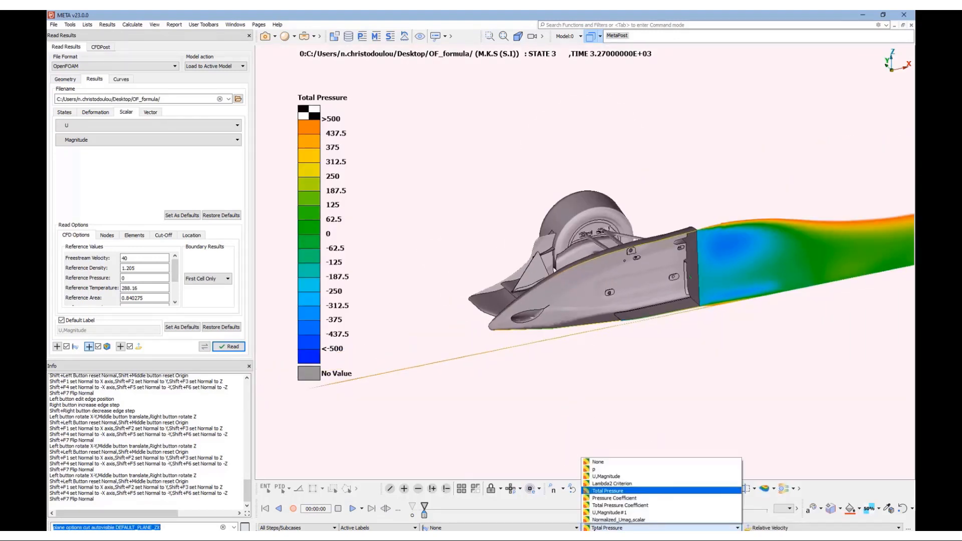
pyautogui.click(609, 498)
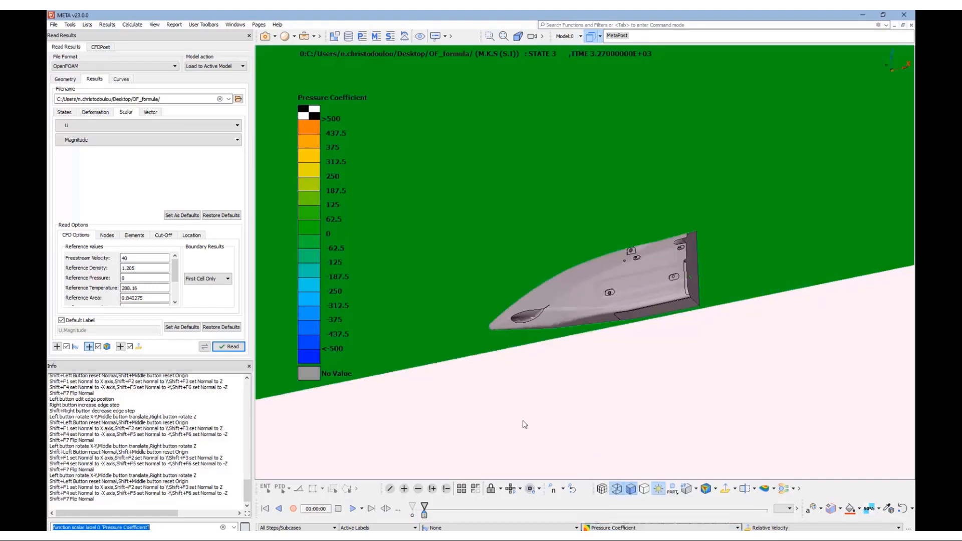
pyautogui.rightClick(307, 216)
pyautogui.click(309, 258)
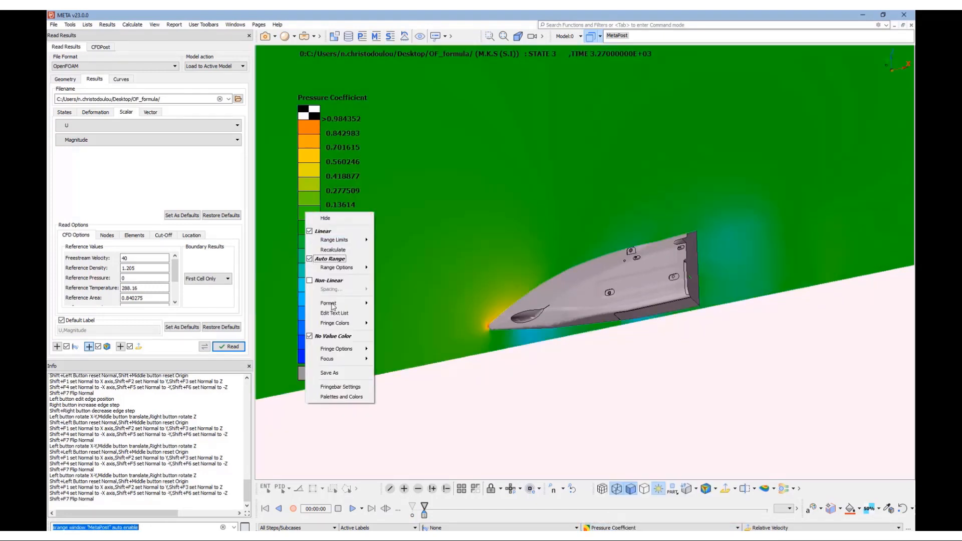
# - Reset the transparency of the fringe bar colours
pyautogui.rightClick(309, 189)
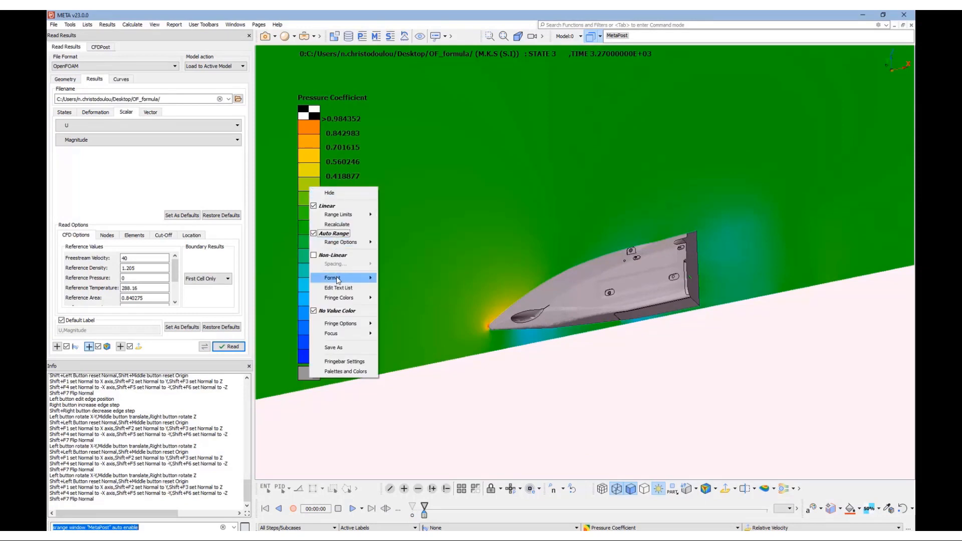
pyautogui.moveTo(344, 300)
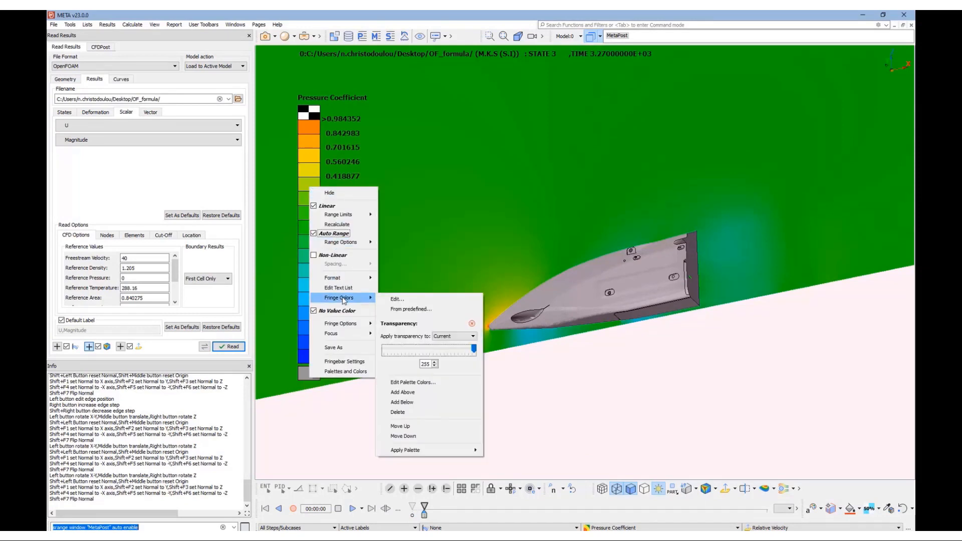
pyautogui.click(473, 324)
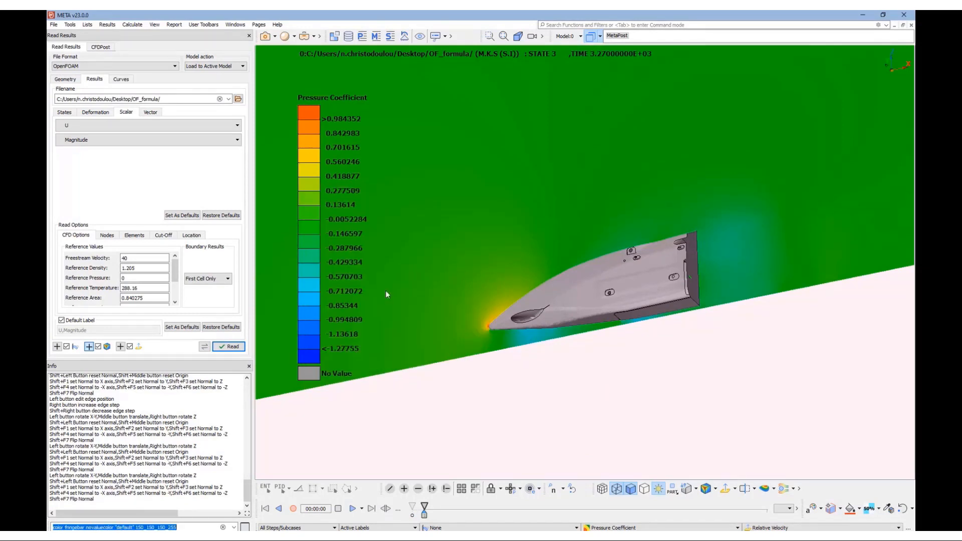
# - Set the fringe bar range limits to a maximum of 0.5 and a minimum of -0.5
pyautogui.rightClick(316, 293)
pyautogui.moveTo(345, 308)
pyautogui.tripleClick(483, 317)
pyautogui.write('0')
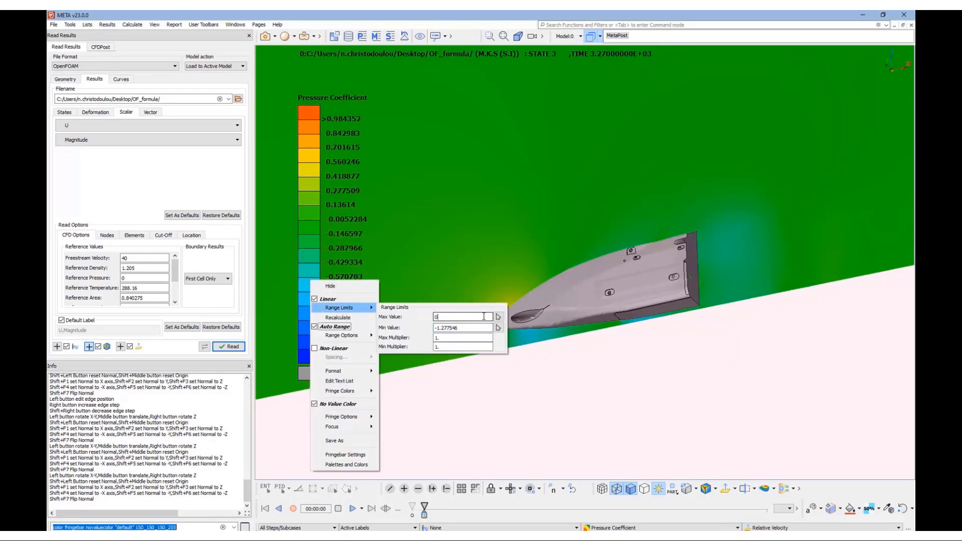
pyautogui.write('.5')
pyautogui.press('Tab')
pyautogui.write('-')
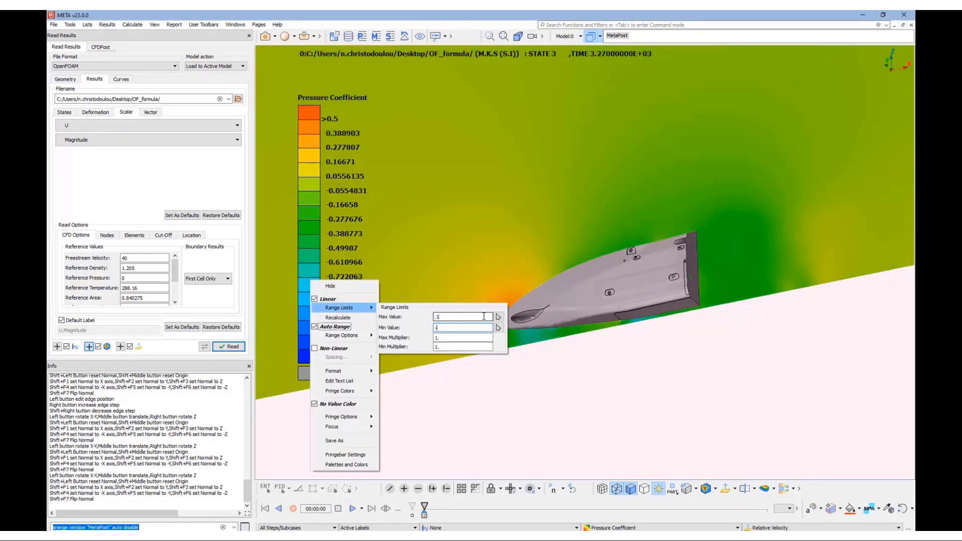
pyautogui.write('.5')
pyautogui.press('Return')
pyautogui.click(624, 421)
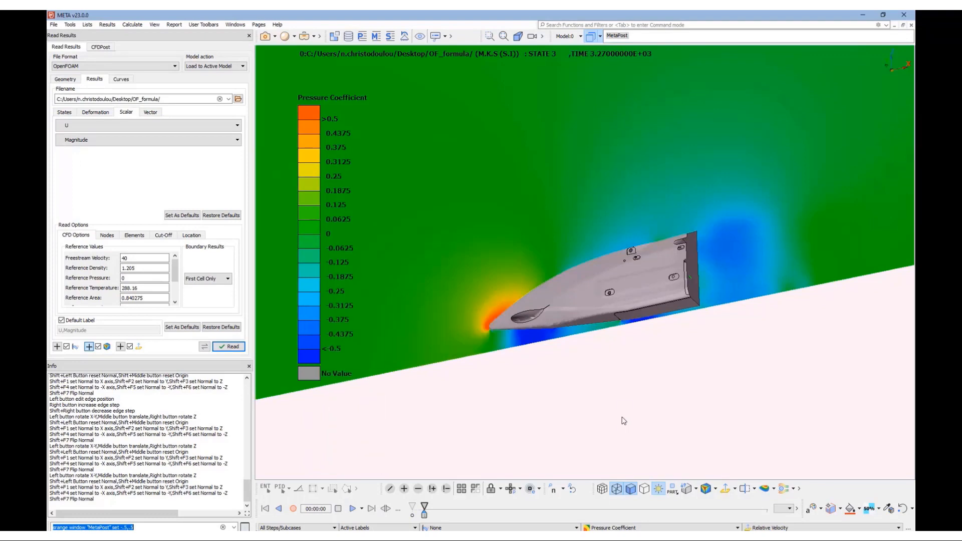
# - Enable the grid with the manual grid option for the DEFAULT_PLANE_ZX cut plane
pyautogui.scroll(-5, 541, 408)
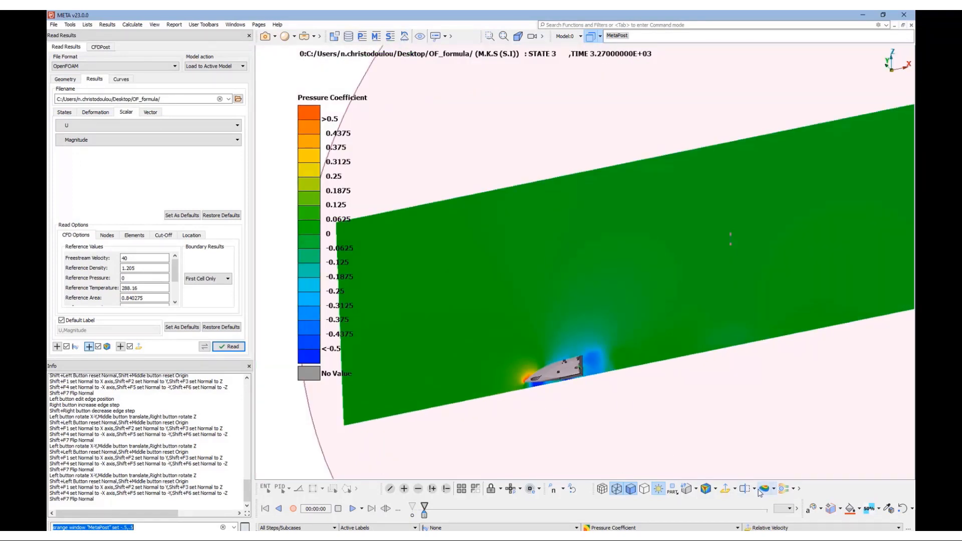
pyautogui.click(755, 490)
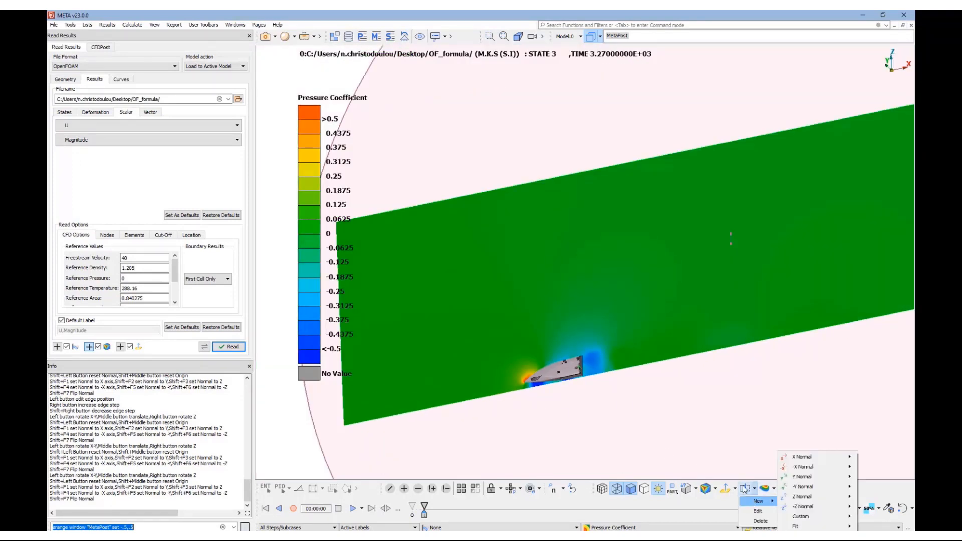
pyautogui.click(742, 486)
pyautogui.click(311, 228)
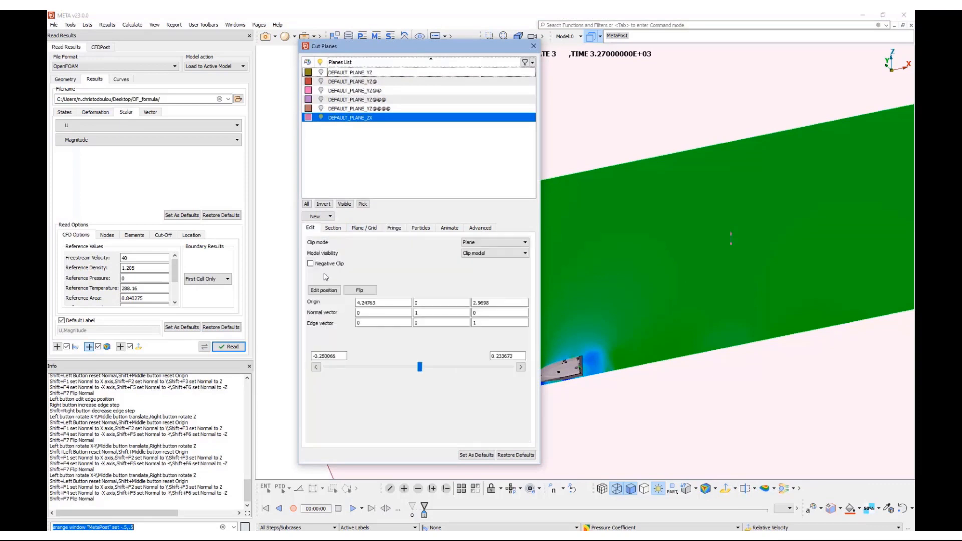
pyautogui.click(332, 228)
pyautogui.click(364, 228)
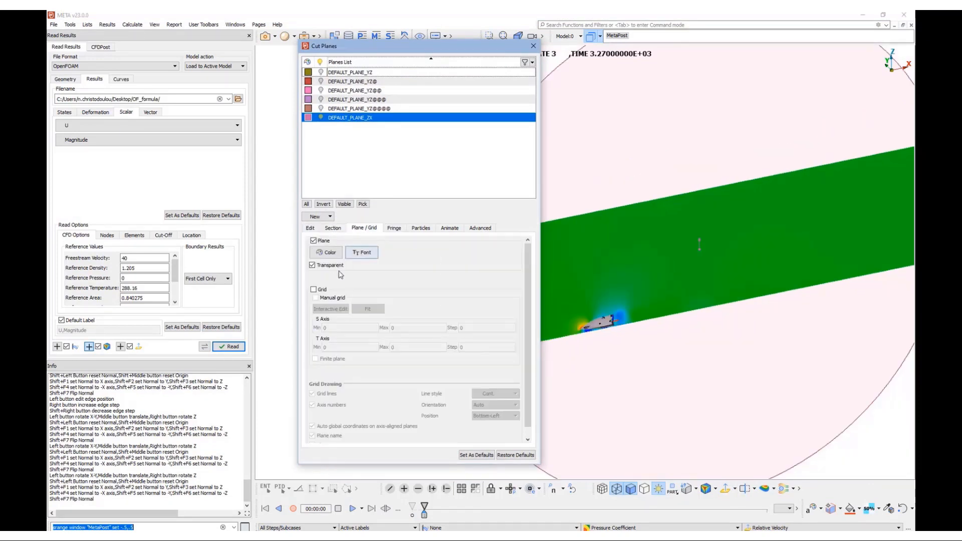
pyautogui.click(314, 290)
pyautogui.click(314, 290)
pyautogui.click(315, 298)
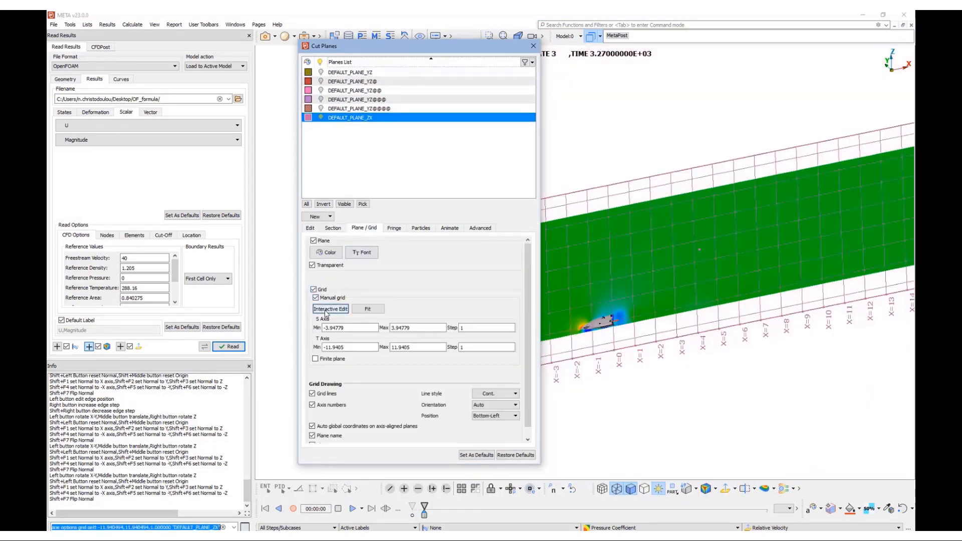
# - Interactively shrink the grid to the area around the car's nose, about -2.75 to -2.49 in S and -5.83 to -5.06 in T
pyautogui.moveTo(632, 201); pyautogui.dragTo(646, 279)
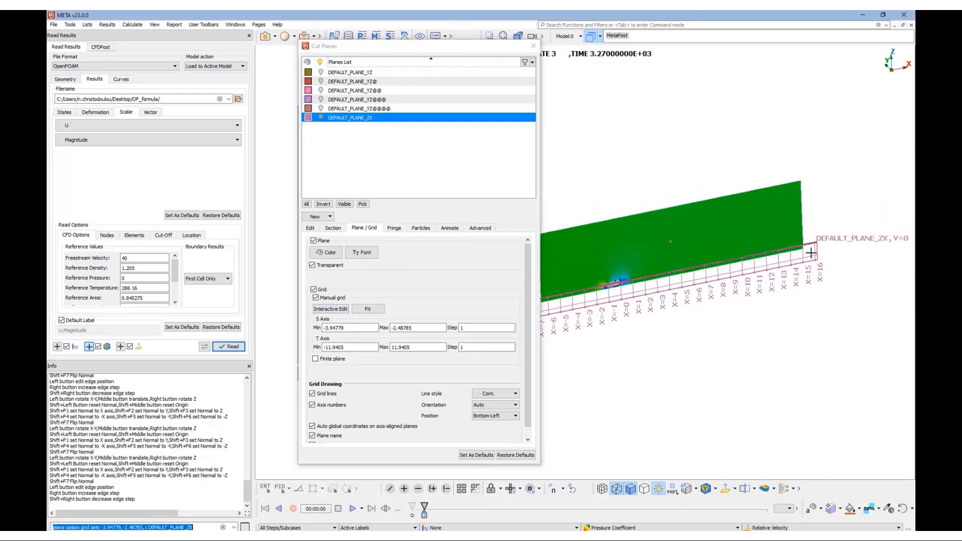
pyautogui.moveTo(814, 250); pyautogui.dragTo(682, 286)
pyautogui.scroll(5, 584, 309)
pyautogui.scroll(7, 714, 279)
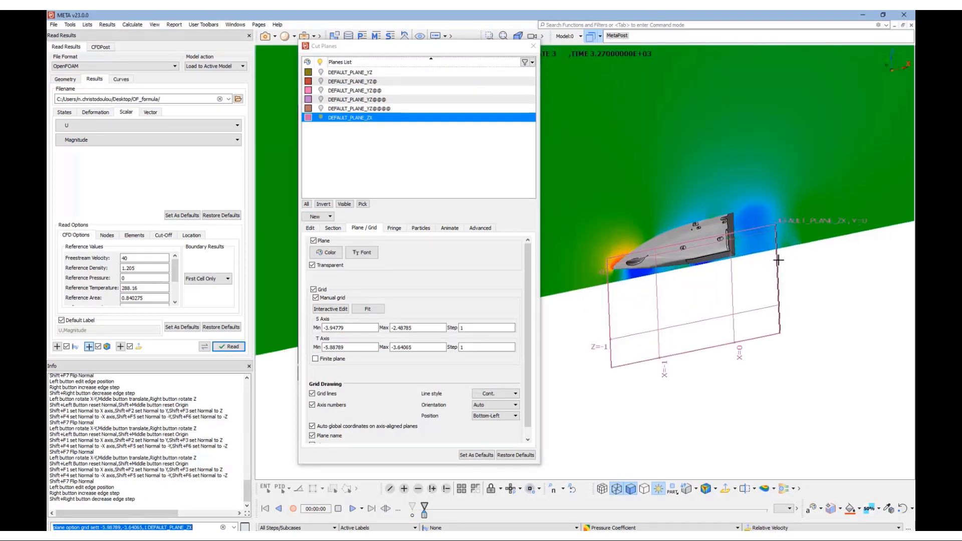
pyautogui.moveTo(778, 260); pyautogui.dragTo(665, 290)
pyautogui.moveTo(643, 358); pyautogui.dragTo(602, 277)
# - Limit the ZX cut plane to its grid as a finite plane, hide its plane frame and close the cut plane settings
pyautogui.click(315, 359)
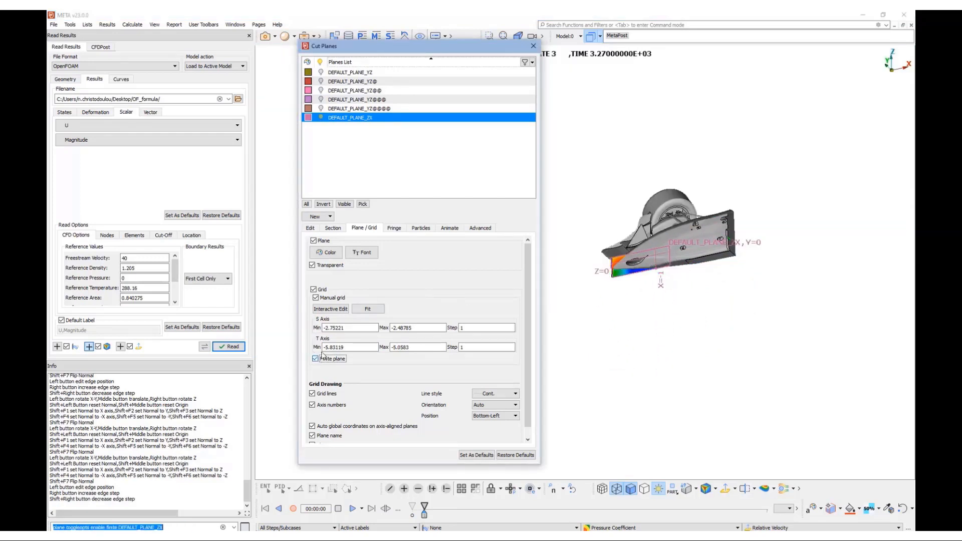
pyautogui.click(313, 241)
pyautogui.click(418, 169)
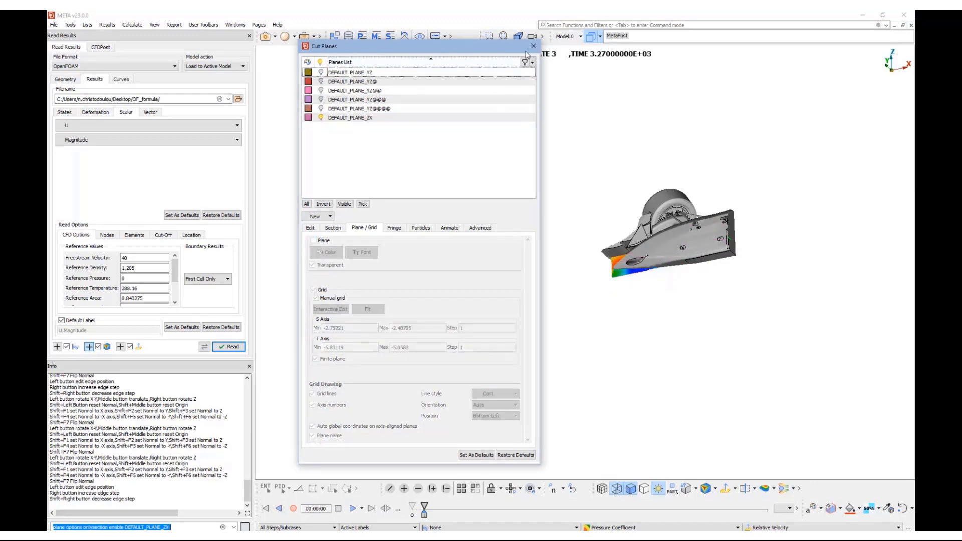
pyautogui.click(533, 45)
# - Interactively move the finite cut plane sideways from the car centre onto the front wing, to about Y = -0.348
pyautogui.scroll(5, 654, 276)
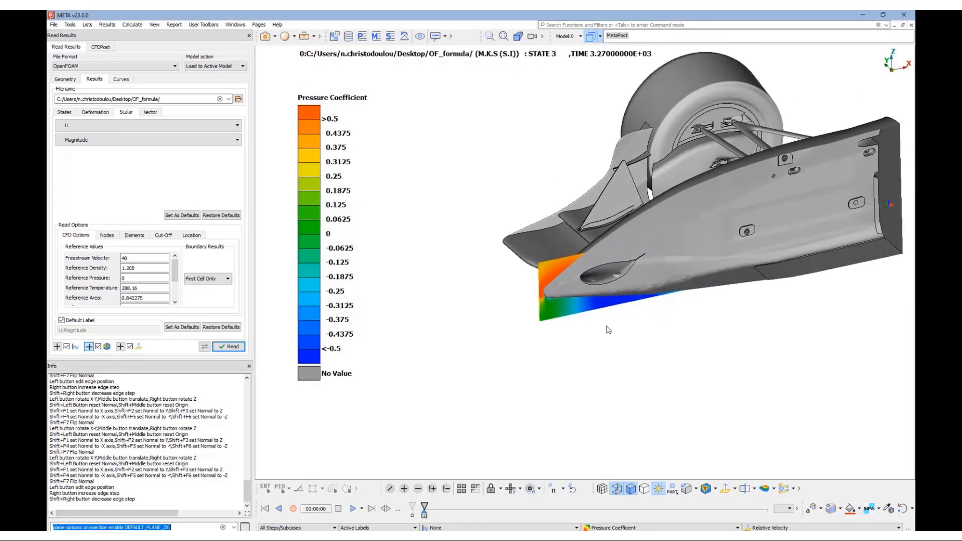
pyautogui.click(754, 488)
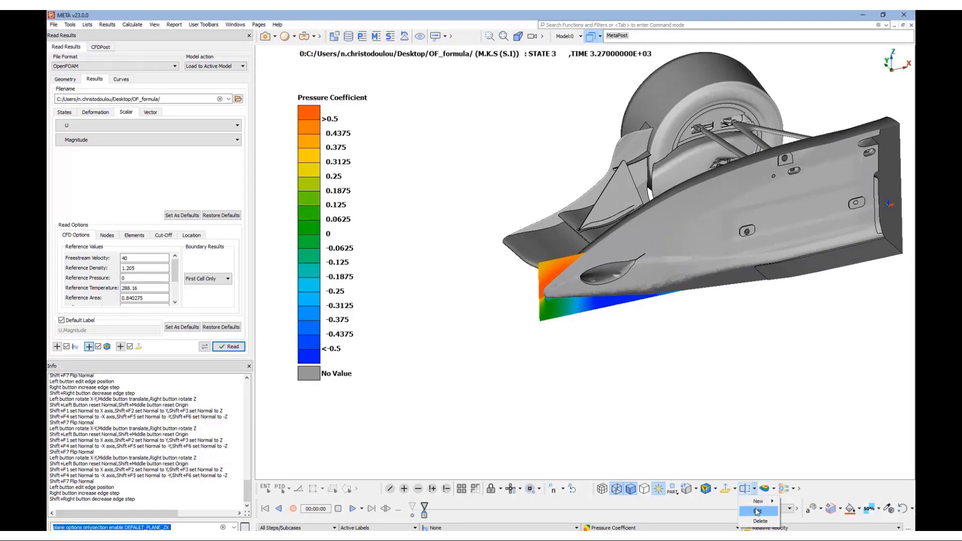
pyautogui.click(757, 512)
pyautogui.click(570, 305)
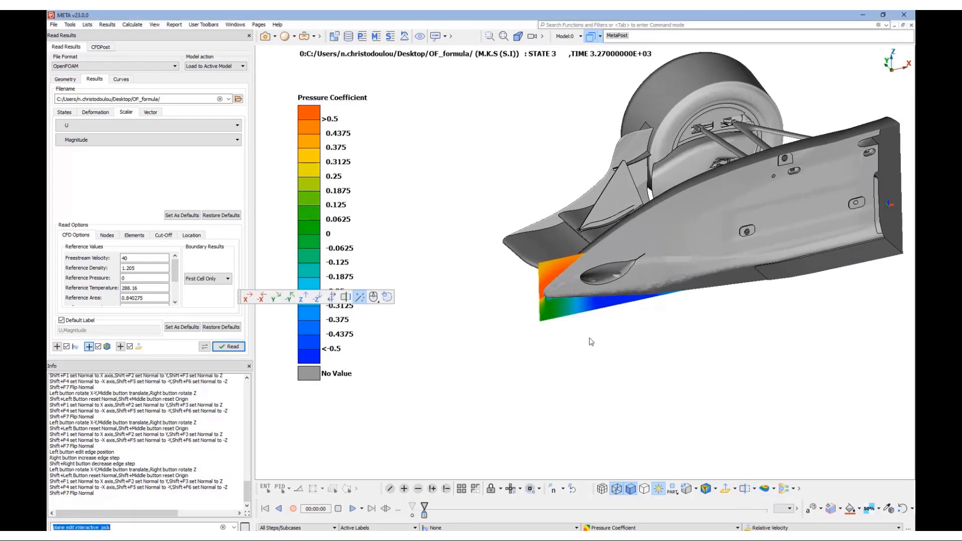
pyautogui.moveTo(588, 337); pyautogui.dragTo(603, 362, button='middle')
pyautogui.moveTo(652, 301); pyautogui.dragTo(665, 334, button='middle')
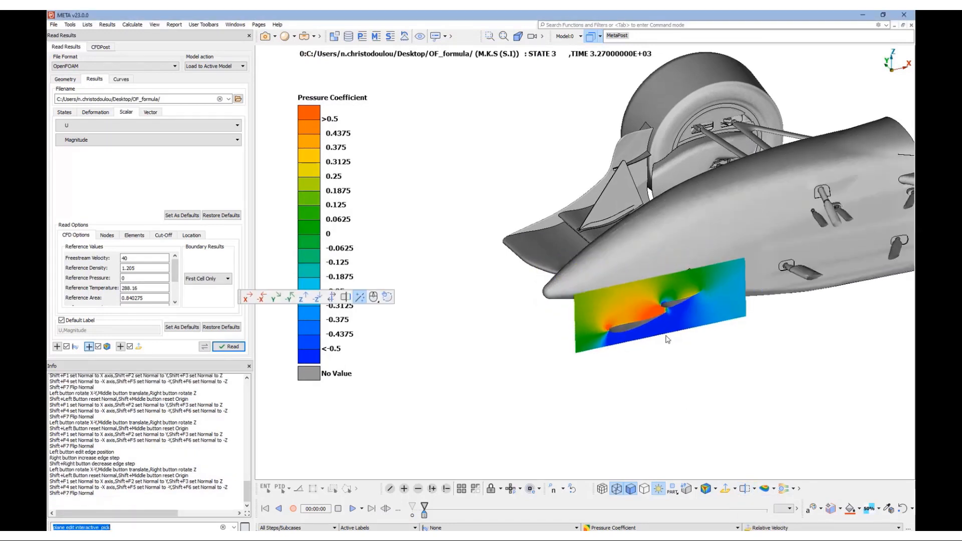
pyautogui.scroll(2, 667, 314)
# - Reopen the cut plane settings, move the window clear of the wing and show the plane frame of DEFAULT_PLANE_ZX again
pyautogui.moveTo(667, 314)
pyautogui.keyDown('ctrl'); pyautogui.mouseDown()
pyautogui.moveTo(636, 302)
pyautogui.moveTo(678, 314)
pyautogui.mouseUp(); pyautogui.keyUp('ctrl')
pyautogui.keyDown('ctrl'); pyautogui.moveTo(621, 314); pyautogui.dragTo(492, 314, button='middle'); pyautogui.keyUp('ctrl')
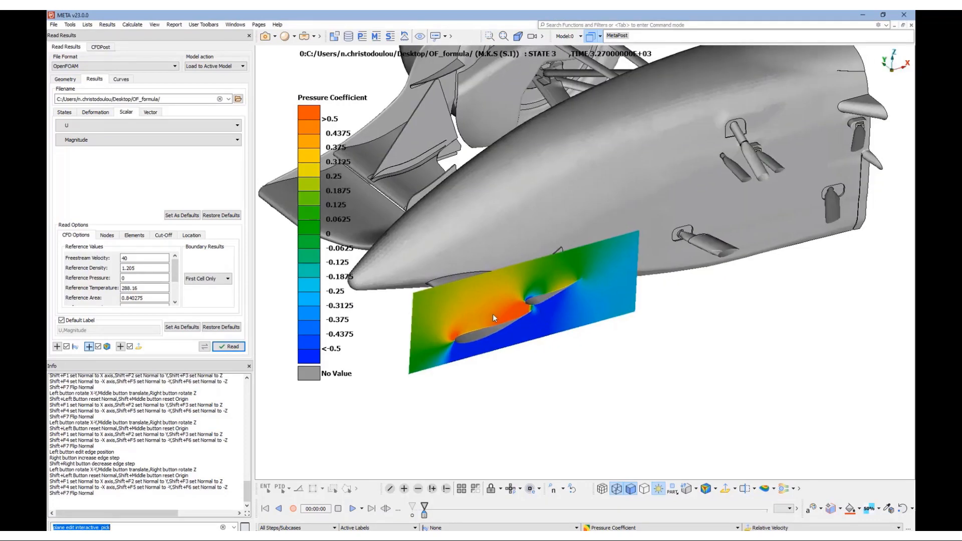
pyautogui.scroll(2, 494, 315)
pyautogui.click(745, 488)
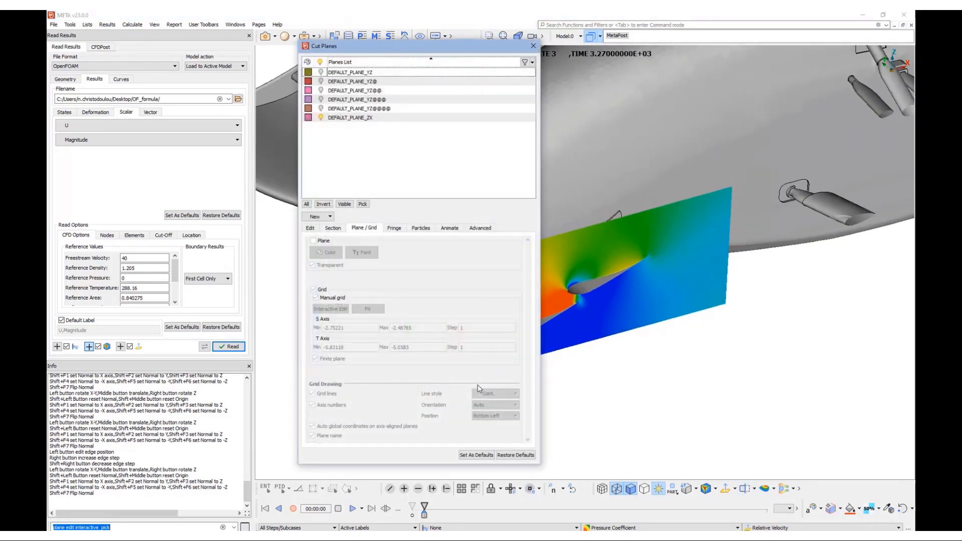
pyautogui.moveTo(401, 50); pyautogui.dragTo(245, 149)
pyautogui.click(189, 216)
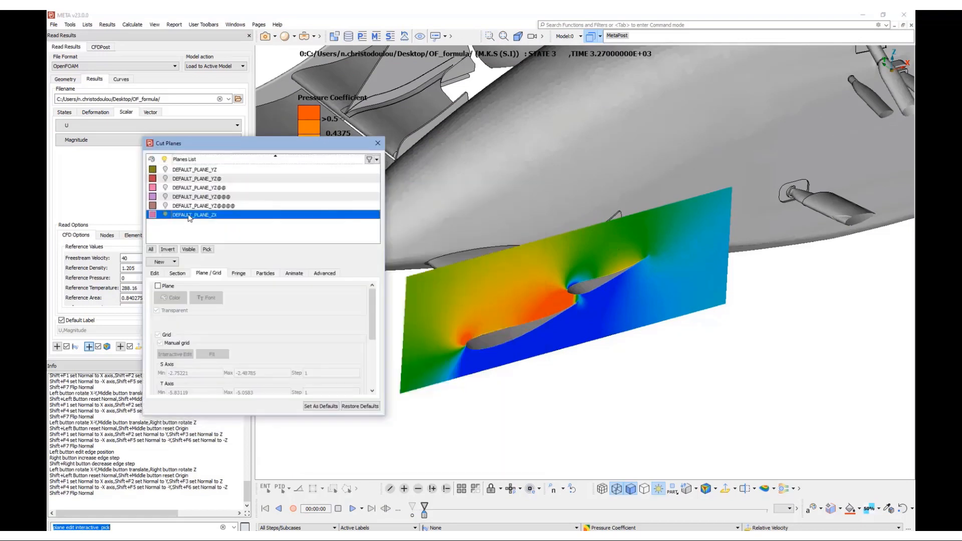
pyautogui.click(158, 286)
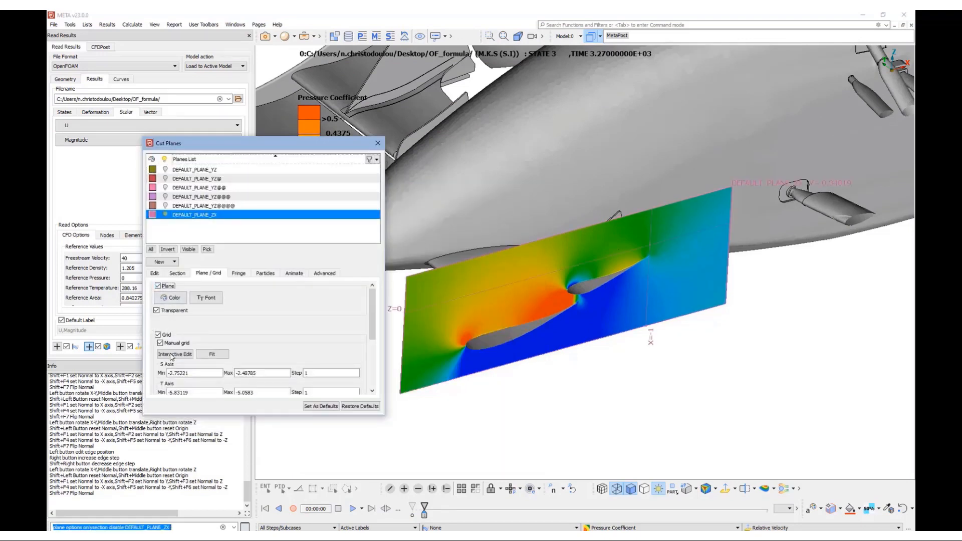
# - Interactively shrink the finite plane tightly around the front wing's main element, about -2.71 to -2.64 in S and -5.69 to -5.40 in T
pyautogui.click(175, 354)
pyautogui.click(654, 267)
pyautogui.moveTo(653, 267); pyautogui.dragTo(579, 286)
pyautogui.moveTo(403, 332); pyautogui.dragTo(463, 331)
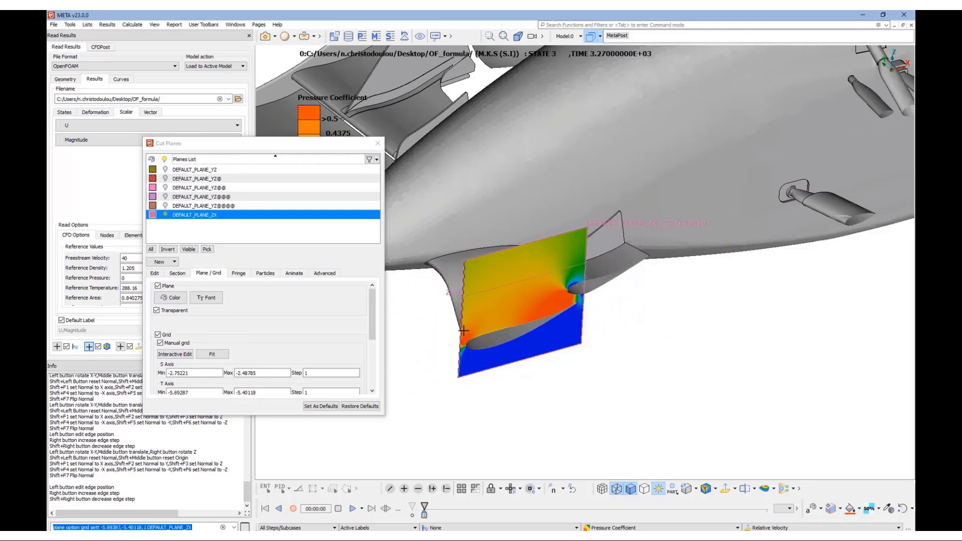
pyautogui.moveTo(496, 372); pyautogui.dragTo(499, 353)
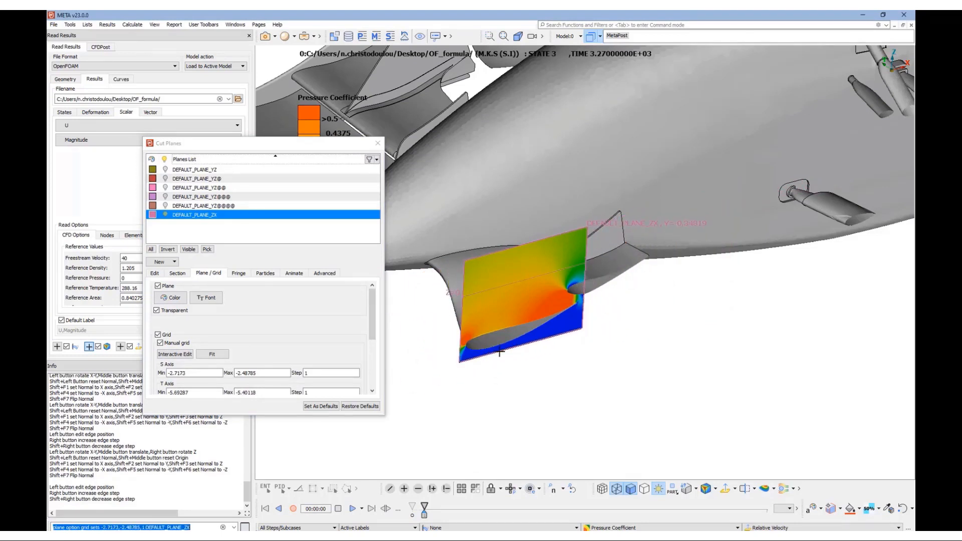
pyautogui.moveTo(502, 253); pyautogui.dragTo(512, 320)
pyautogui.scroll(3, 584, 306)
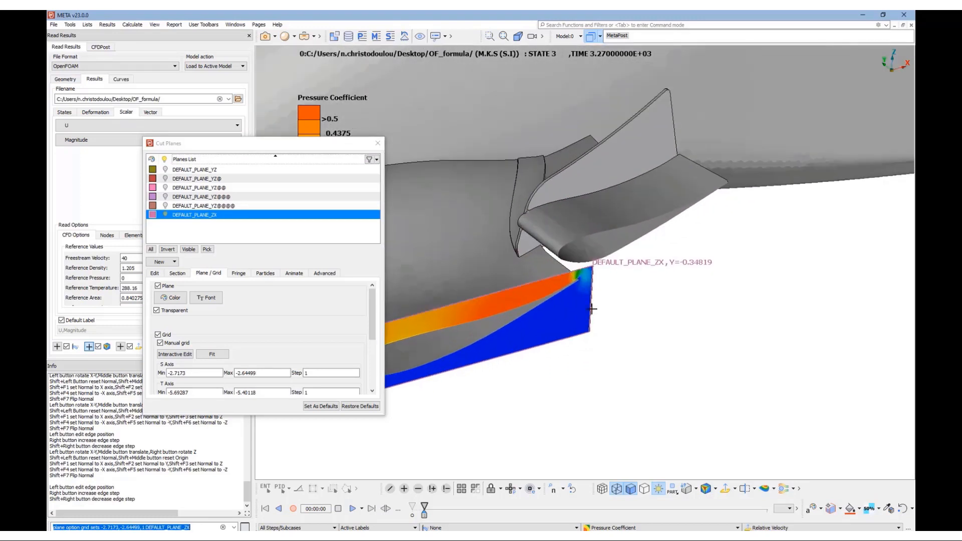
pyautogui.moveTo(590, 309); pyautogui.dragTo(590, 309)
pyautogui.moveTo(527, 349); pyautogui.dragTo(526, 347)
pyautogui.scroll(-3, 615, 323)
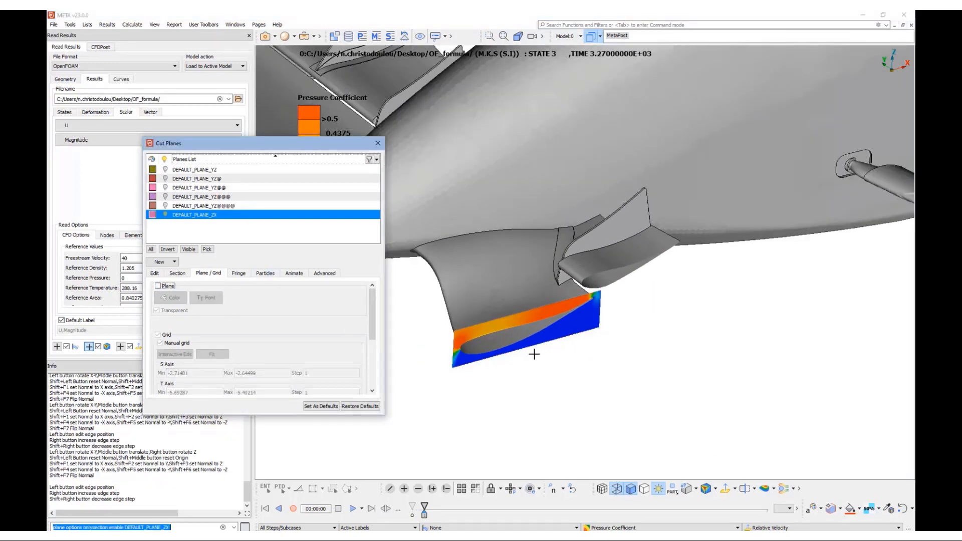
# - Interactively move the finite plane DEFAULT_PLANE_ZX further outboard along the front wing, to about Y = -0.444
pyautogui.click(155, 273)
pyautogui.click(168, 334)
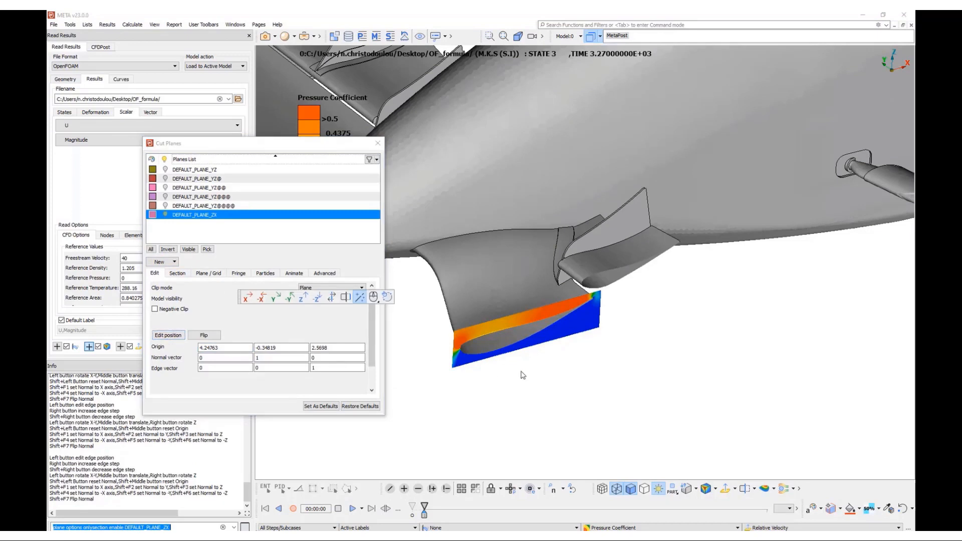
pyautogui.moveTo(577, 351); pyautogui.dragTo(600, 382, button='middle')
pyautogui.click(236, 288)
# - Interactively extend the finite plane ahead of the wing's leading edge, to a T minimum of about -5.72, with its frame shown only during the edit
pyautogui.click(210, 274)
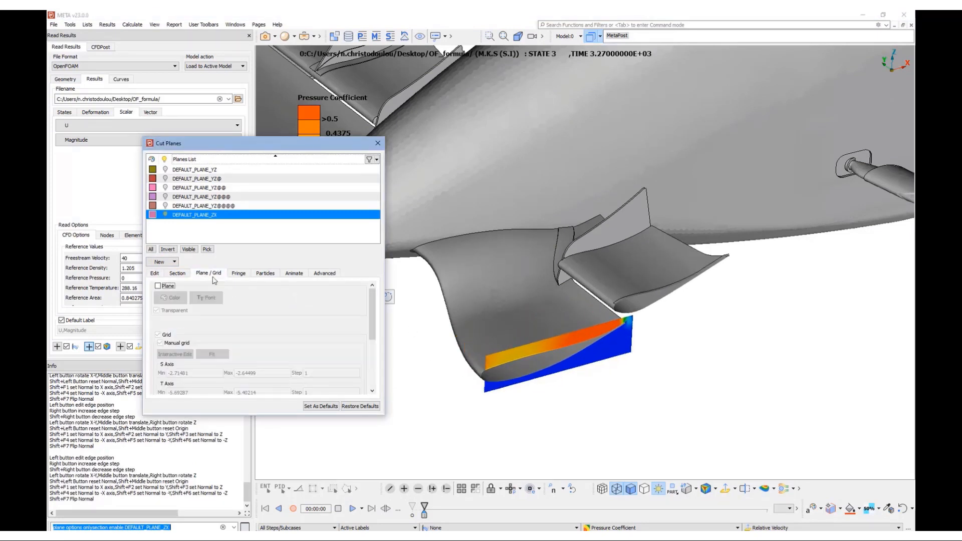
pyautogui.click(158, 286)
pyautogui.click(181, 354)
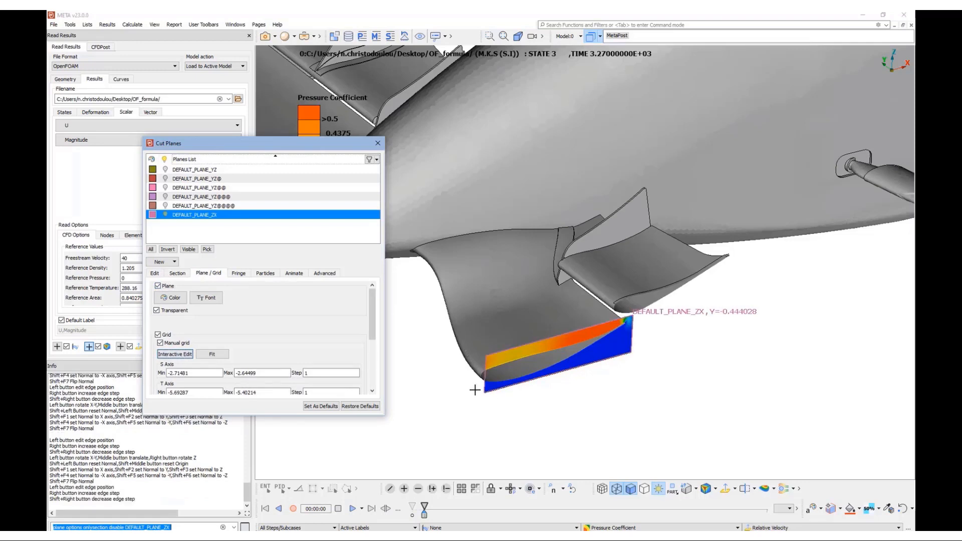
pyautogui.click(482, 386)
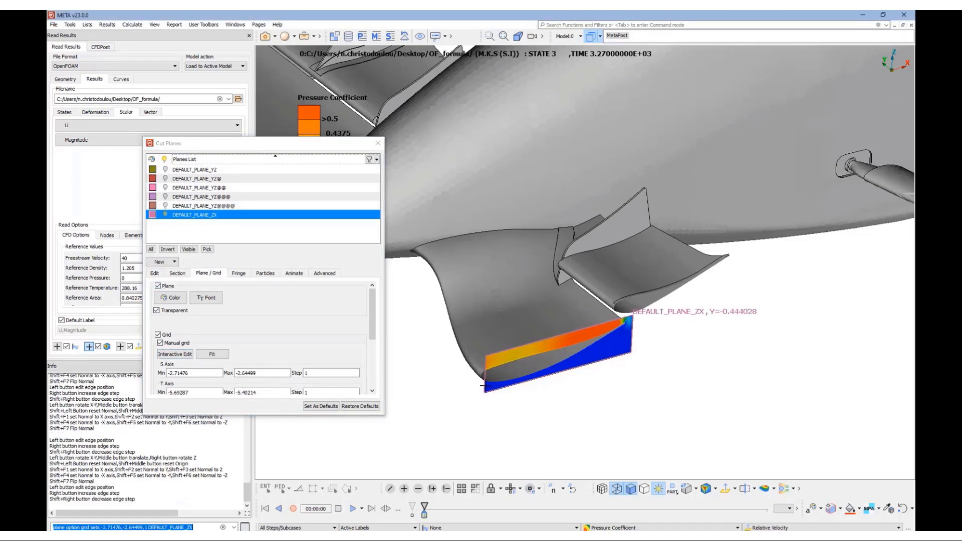
pyautogui.moveTo(484, 386); pyautogui.dragTo(469, 386)
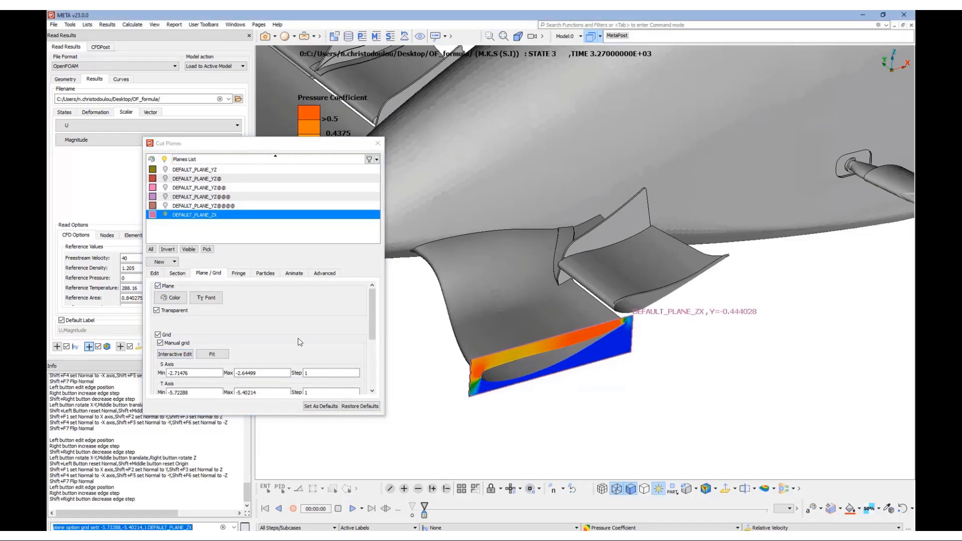
pyautogui.click(232, 234)
pyautogui.click(221, 216)
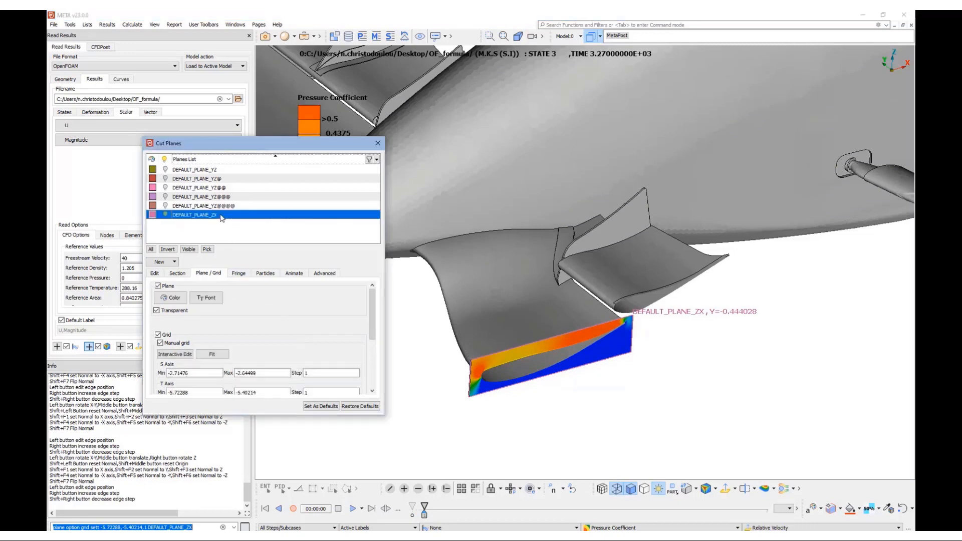
pyautogui.click(158, 286)
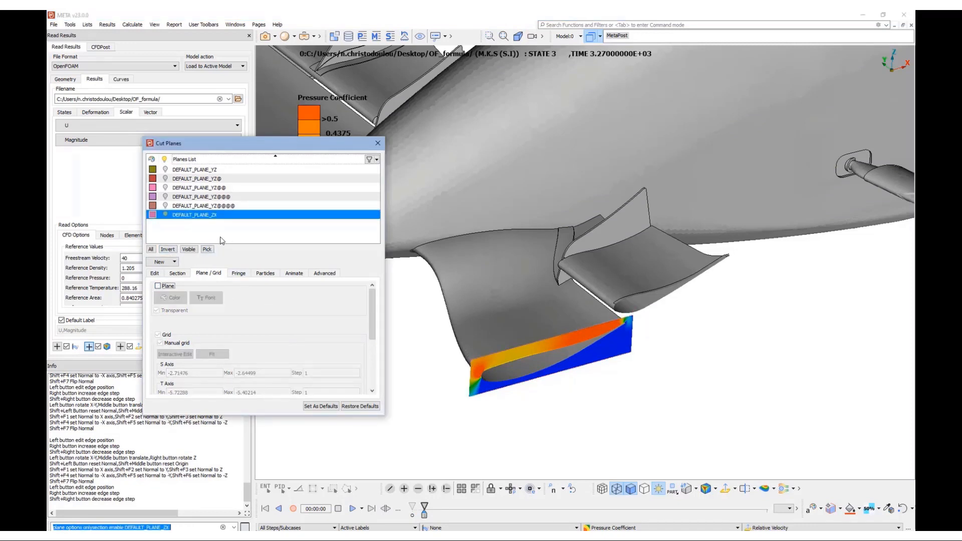
# - Plot the section of DEFAULT_PLANE_ZX as Scalar against Plane s coordinate in a new plot window following the plane, and close the cut plane settings
pyautogui.click(218, 216)
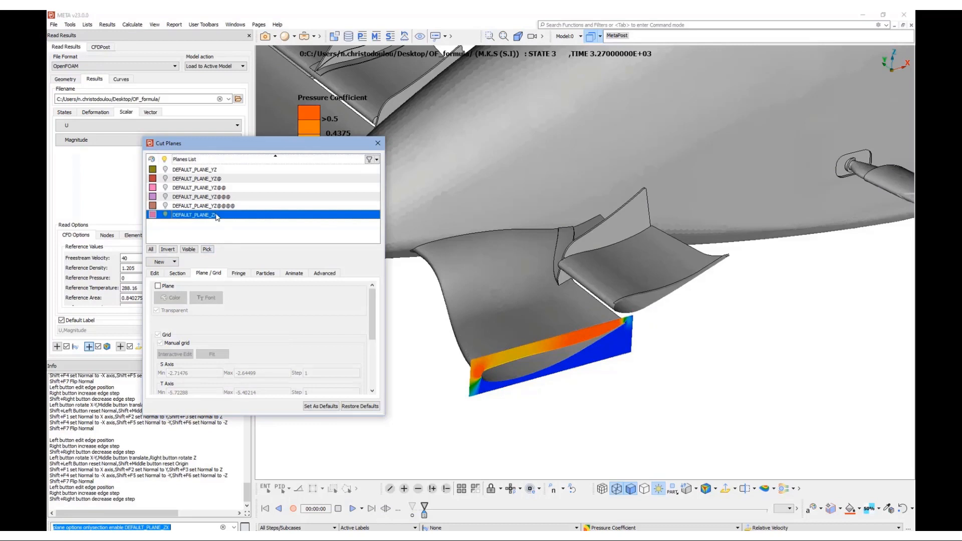
pyautogui.rightClick(216, 216)
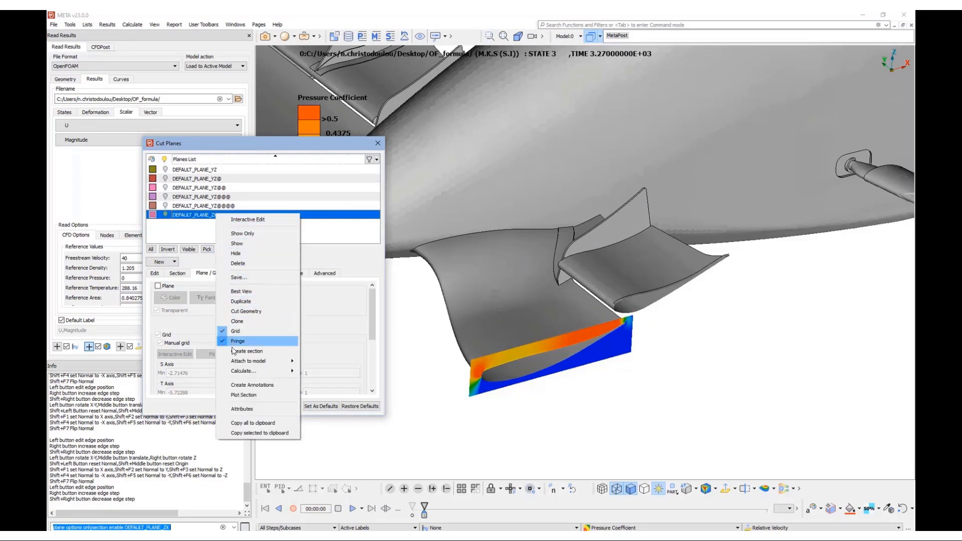
pyautogui.click(244, 395)
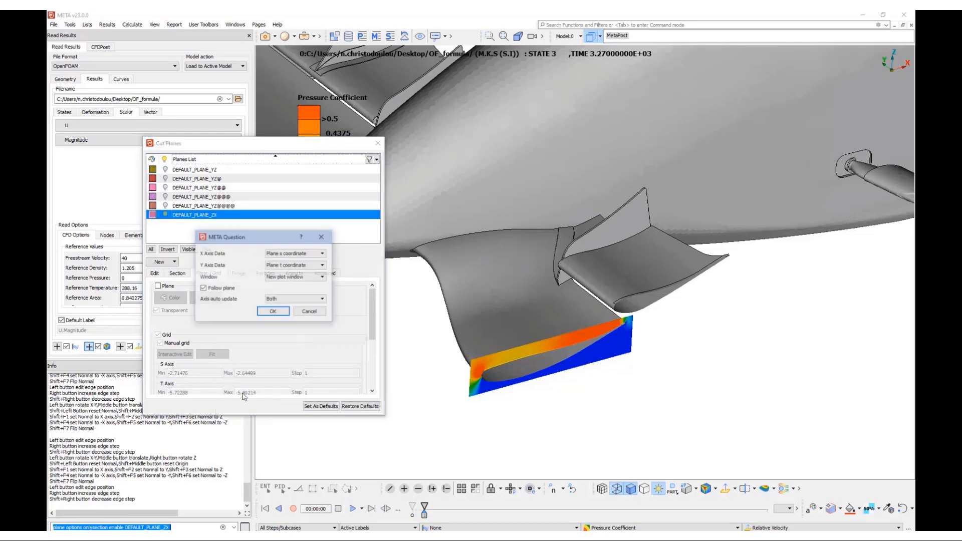
pyautogui.click(276, 265)
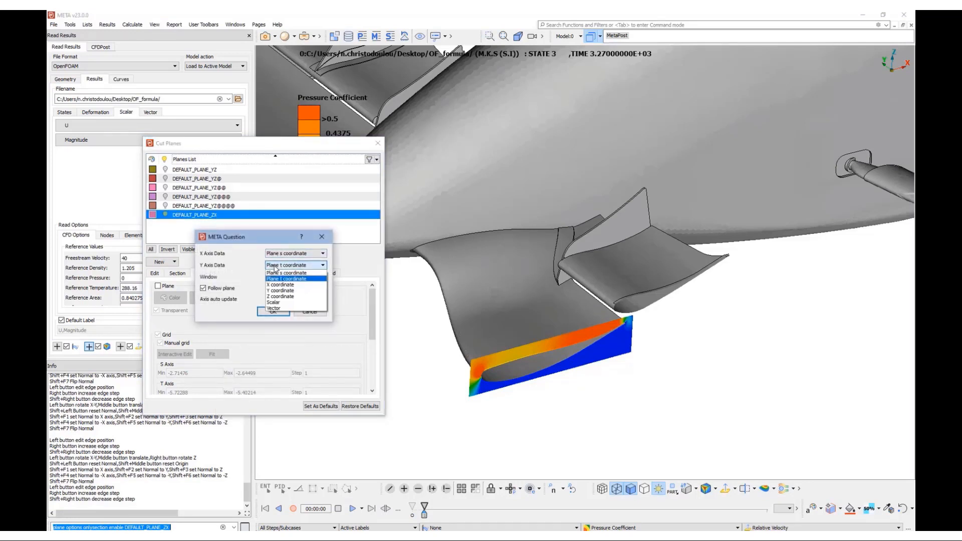
pyautogui.click(273, 303)
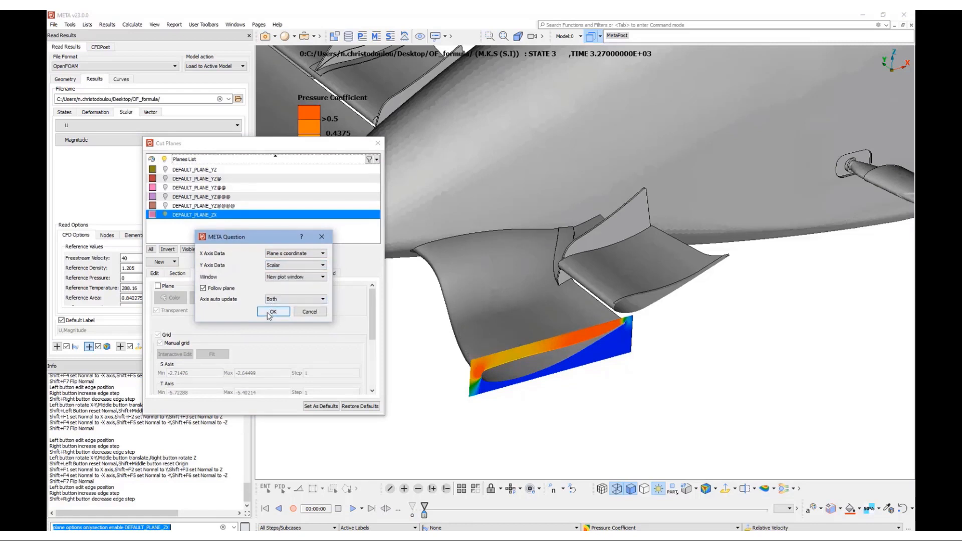
pyautogui.click(273, 312)
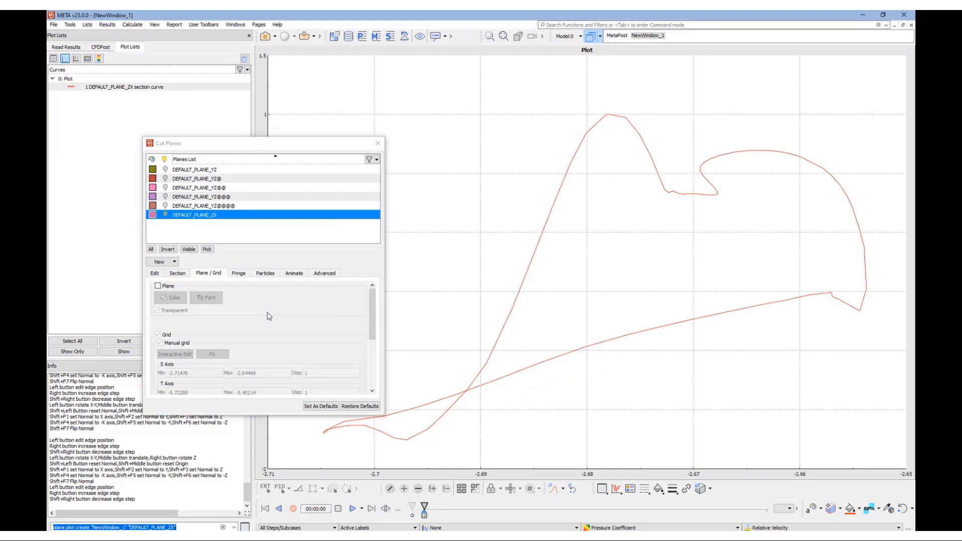
pyautogui.doubleClick(353, 144)
pyautogui.click(378, 144)
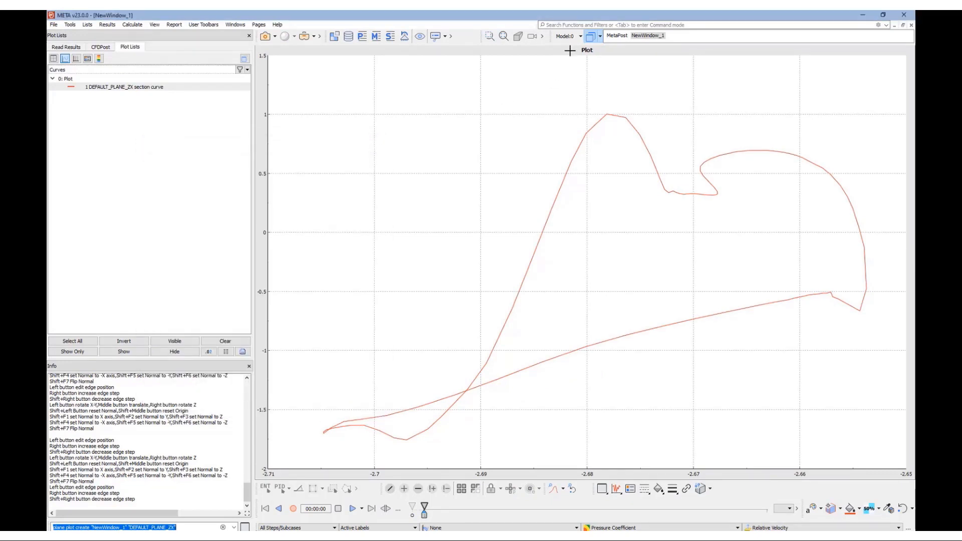
# - Tile the MetaPost and NewWindow_1 windows vertically and make MetaPost the active window
pyautogui.click(599, 36)
pyautogui.click(632, 79)
pyautogui.keyDown('shift'); pyautogui.click(627, 86); pyautogui.keyUp('shift')
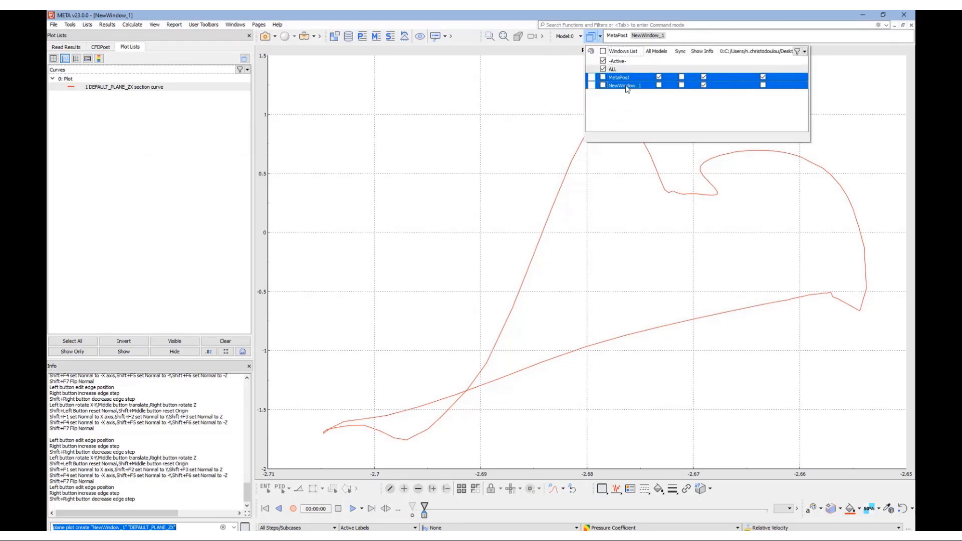
pyautogui.rightClick(627, 87)
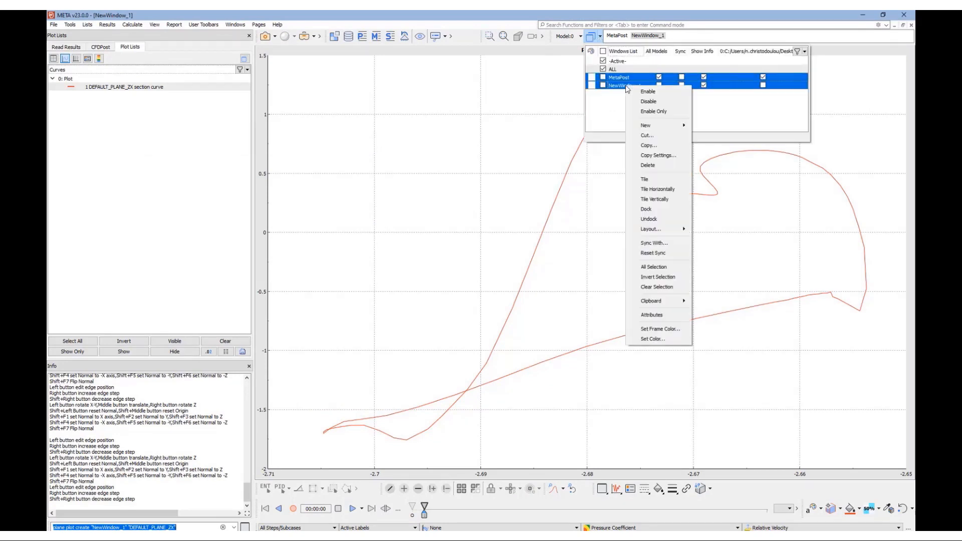
pyautogui.click(657, 199)
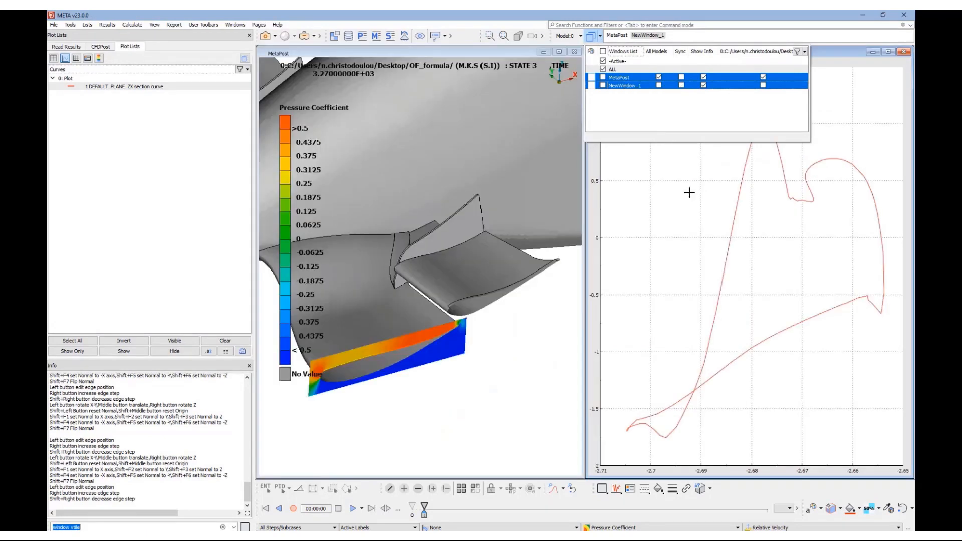
pyautogui.click(470, 56)
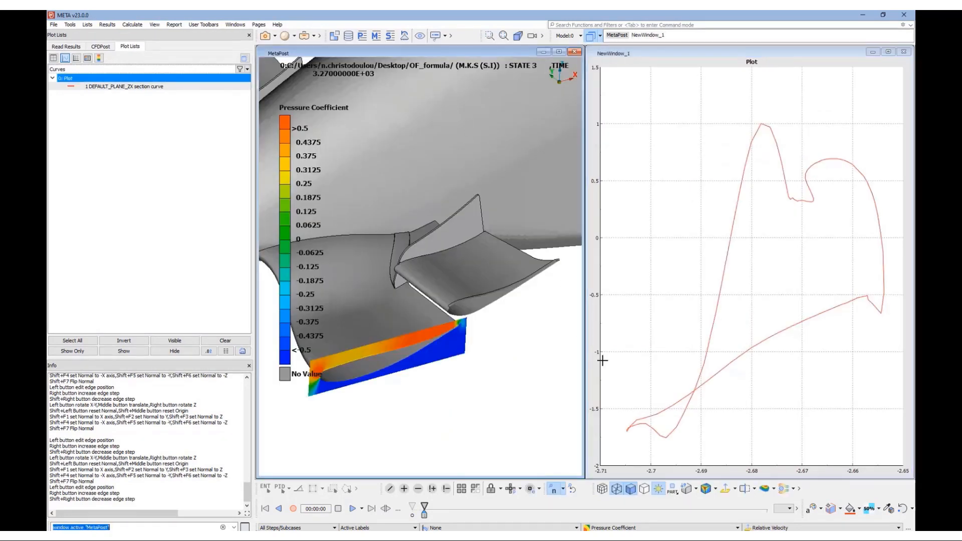
# - Interactively slide the finite cut plane further outboard along the front wing so the linked section curve updates
pyautogui.click(754, 489)
pyautogui.click(759, 511)
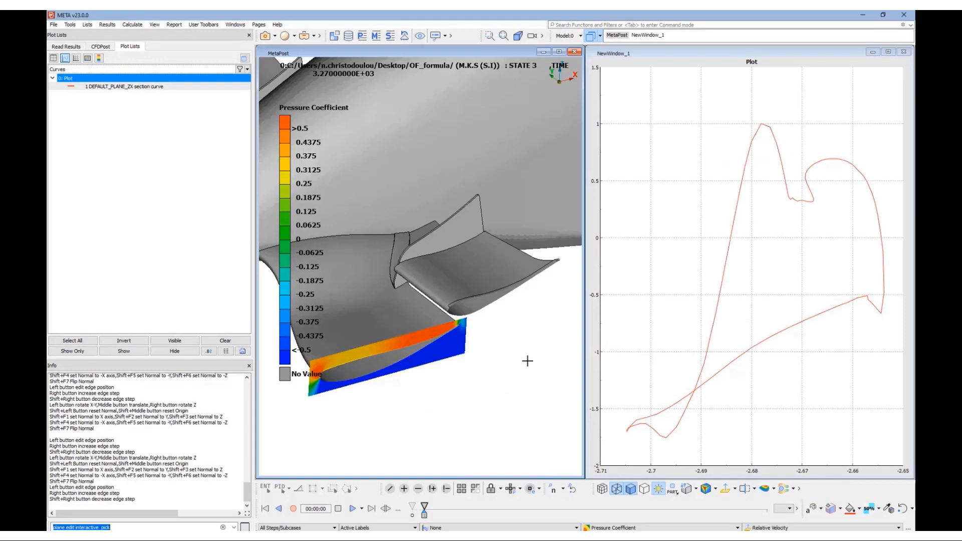
pyautogui.click(454, 346)
pyautogui.moveTo(446, 344); pyautogui.dragTo(494, 451, button='middle')
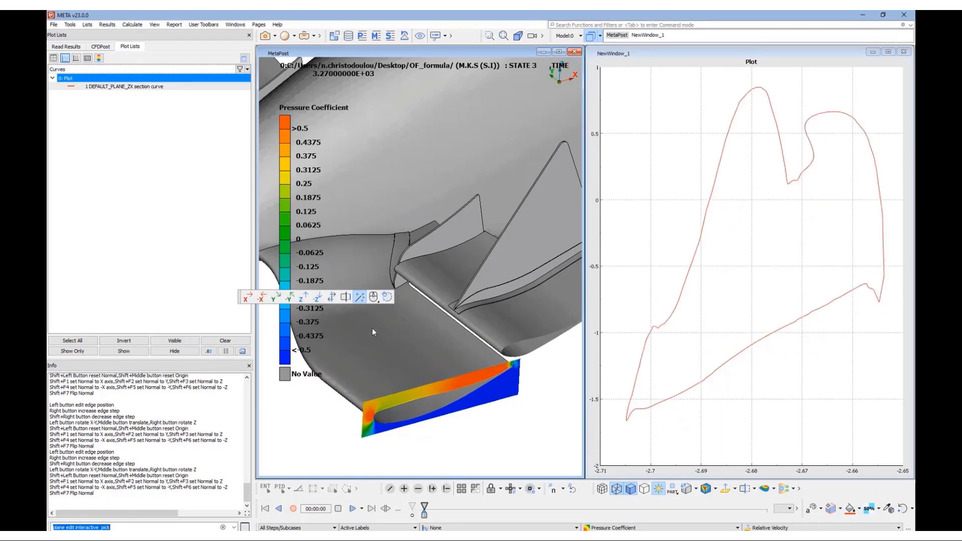
pyautogui.moveTo(372, 329); pyautogui.dragTo(436, 367, button='middle')
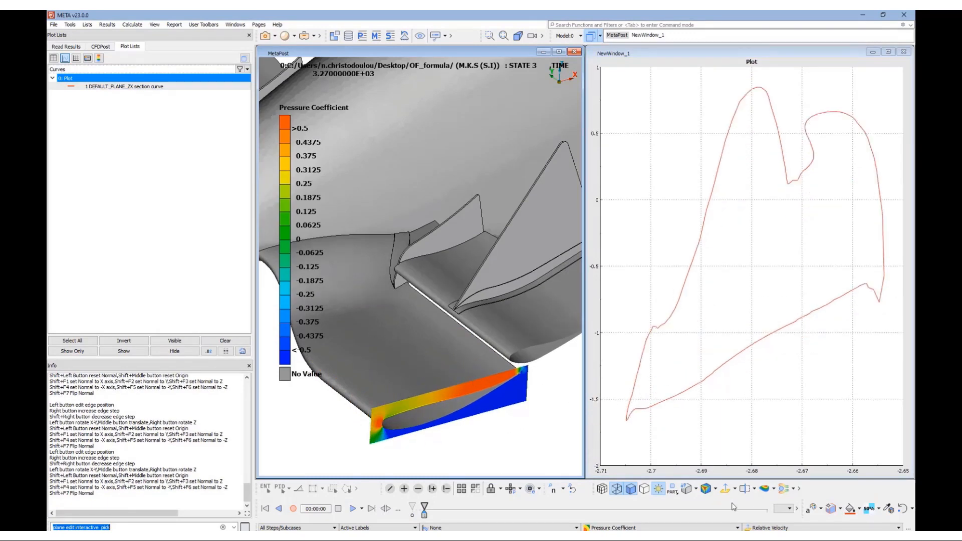
# - Hide DEFAULT_PLANE_ZX in the cut planes list and close the cut plane settings
pyautogui.click(746, 490)
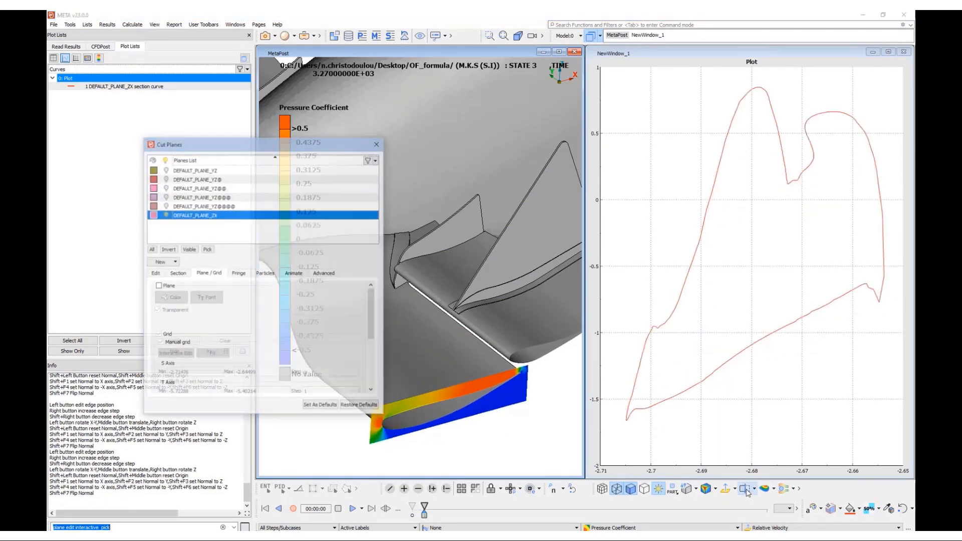
pyautogui.click(167, 217)
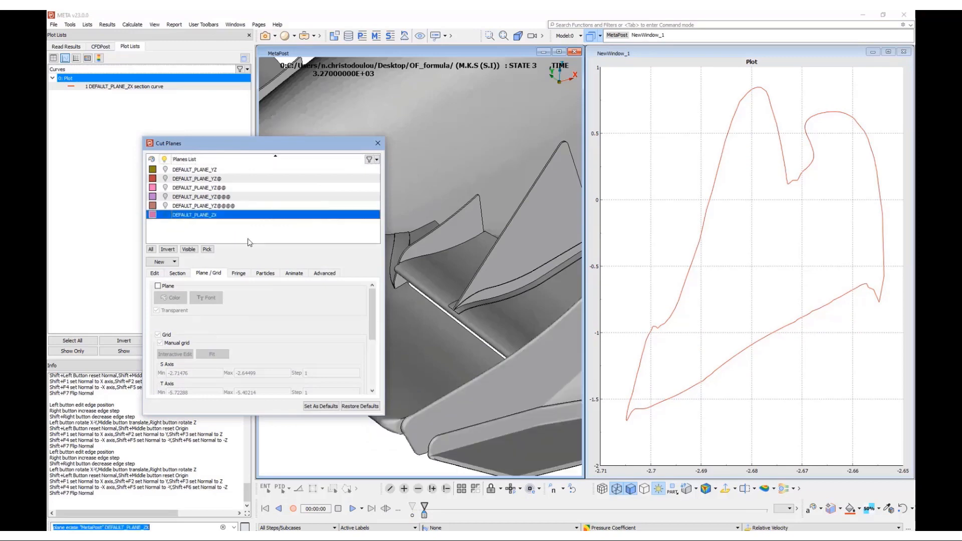
pyautogui.click(377, 143)
# - Minimise the section plot window and maximise MetaPost, with the whole front of the car in view
pyautogui.click(873, 52)
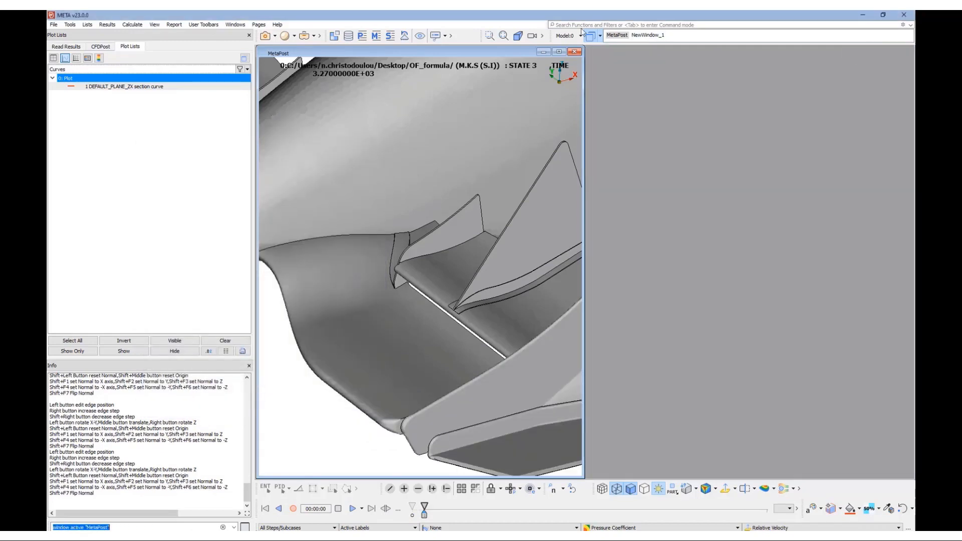
pyautogui.click(559, 52)
pyautogui.scroll(-5, 547, 242)
pyautogui.keyDown('ctrl'); pyautogui.moveTo(550, 248); pyautogui.dragTo(674, 312); pyautogui.keyUp('ctrl')
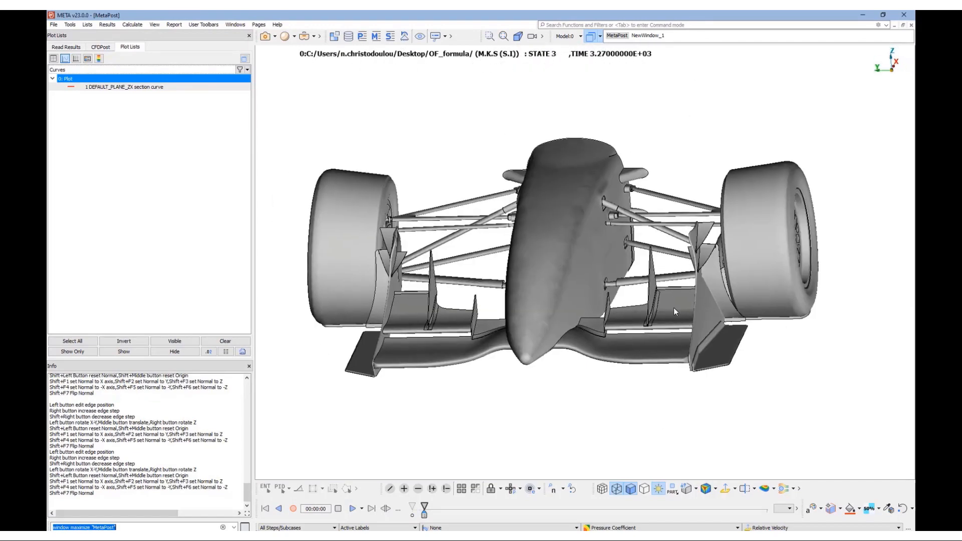
# - Create a new Z Normal cut plane that clips the model by plane
pyautogui.click(753, 489)
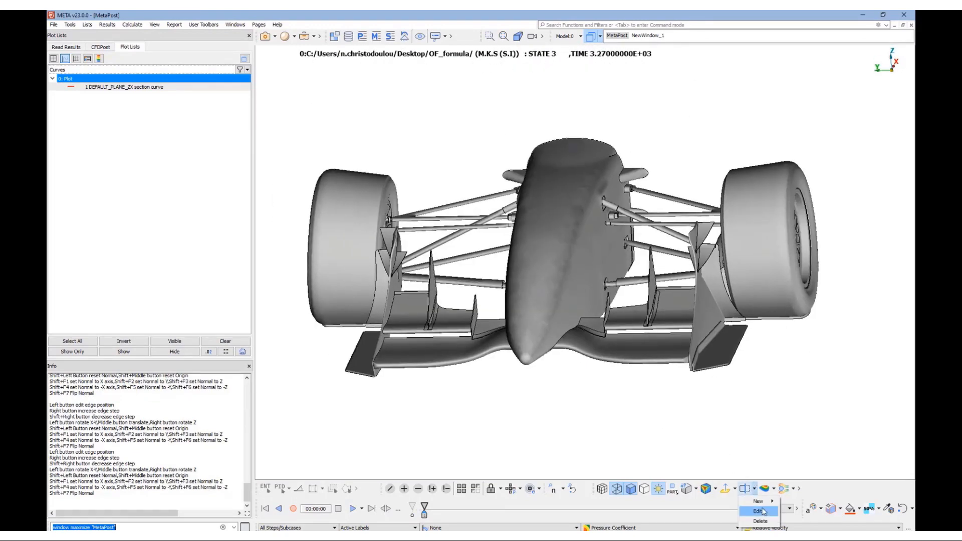
pyautogui.moveTo(758, 502)
pyautogui.moveTo(814, 502)
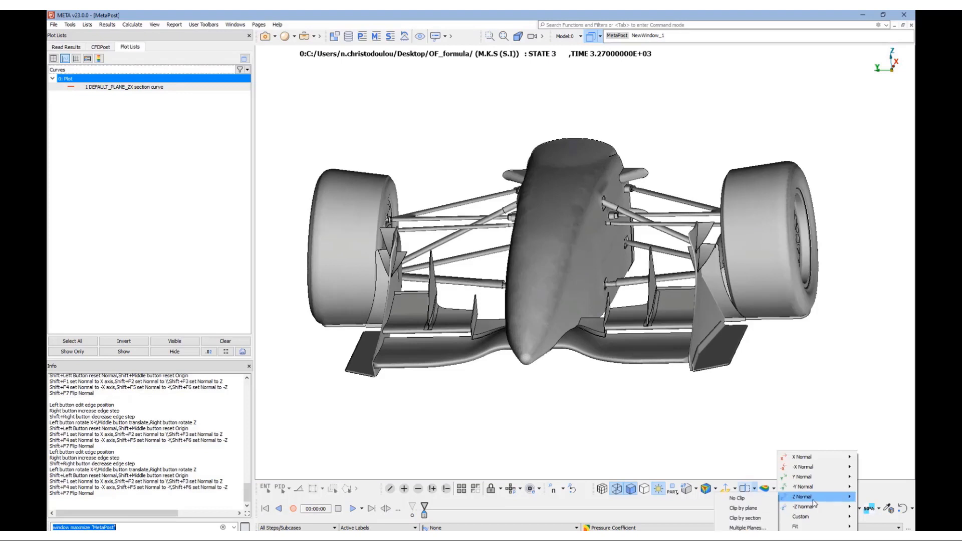
pyautogui.click(756, 509)
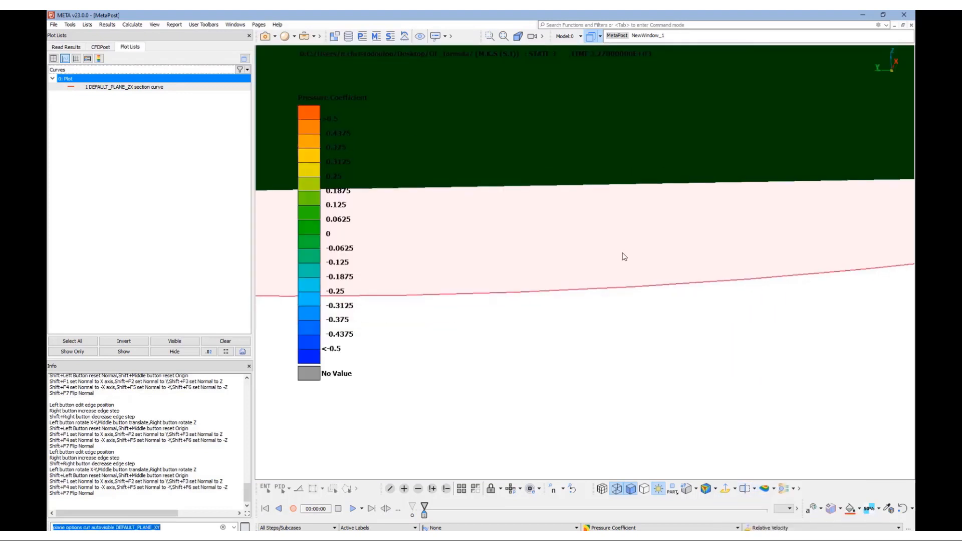
pyautogui.moveTo(624, 257); pyautogui.dragTo(608, 322, button='middle')
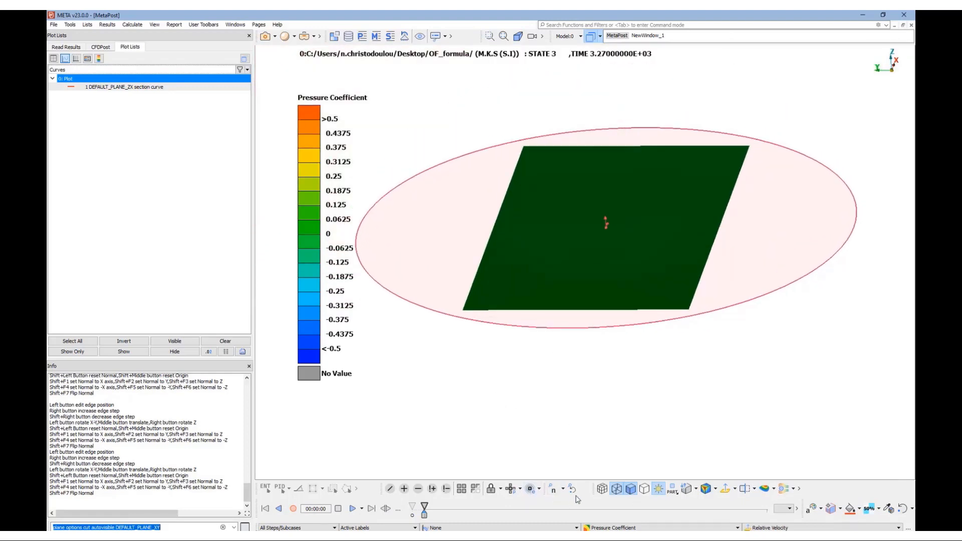
# - Interactively lower the horizontal cut plane toward the car
pyautogui.click(754, 488)
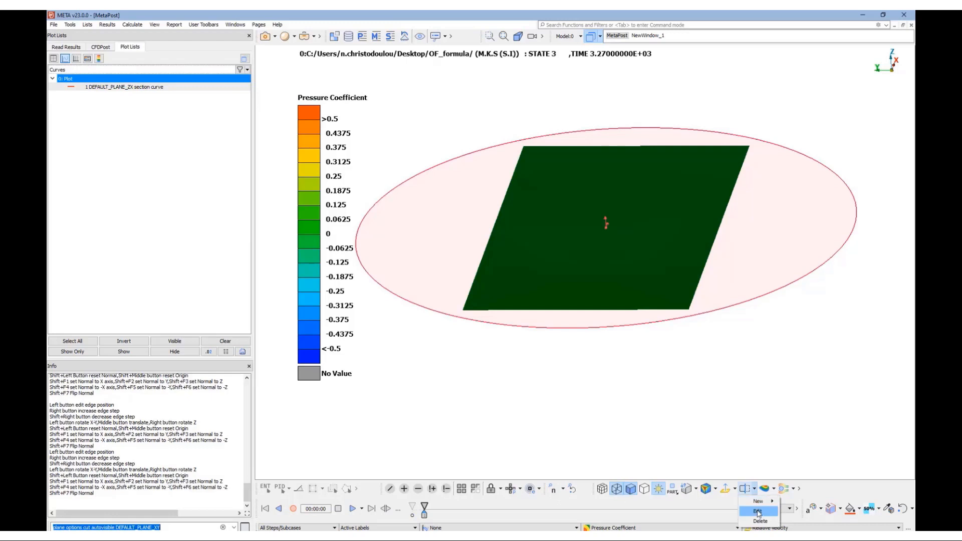
pyautogui.click(760, 515)
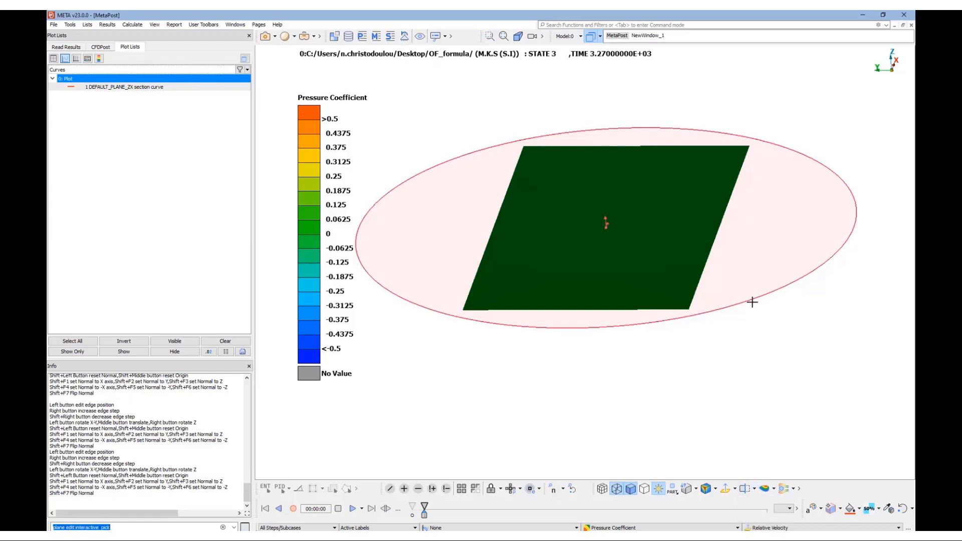
pyautogui.scroll(2, 727, 299)
pyautogui.click(725, 313)
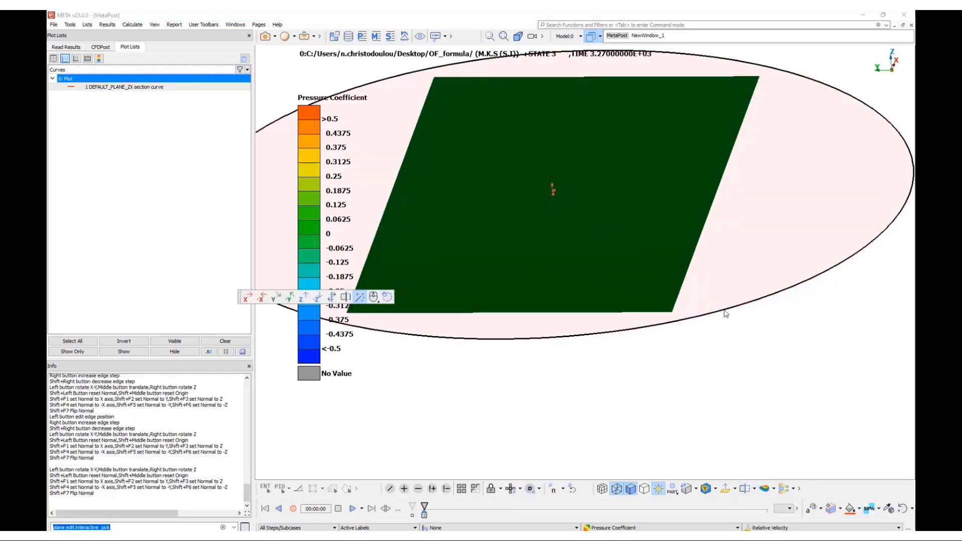
pyautogui.moveTo(629, 260); pyautogui.dragTo(648, 323, button='middle')
pyautogui.middleClick(660, 400)
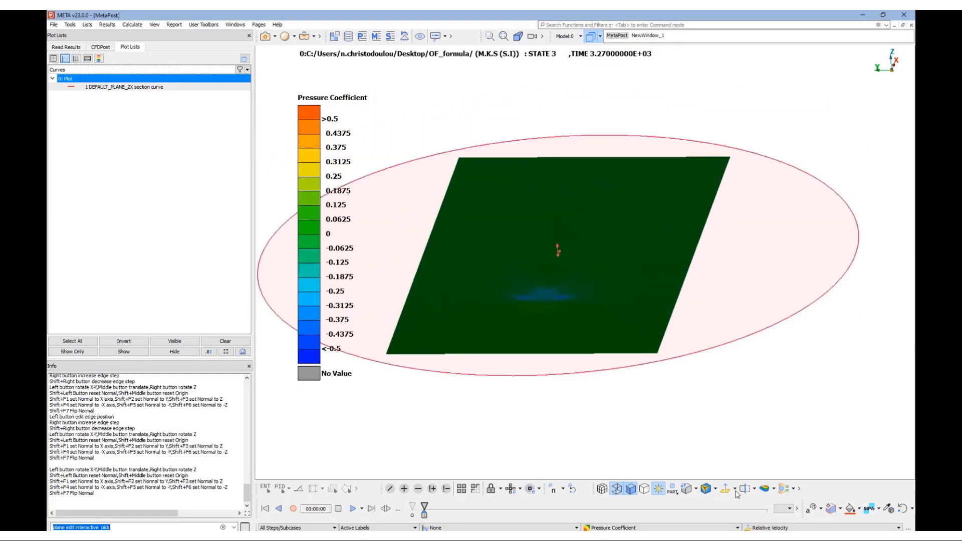
# - Set the Z coordinate of the DEFAULT_PLANE_XY cut plane's origin to 0.1
pyautogui.click(744, 490)
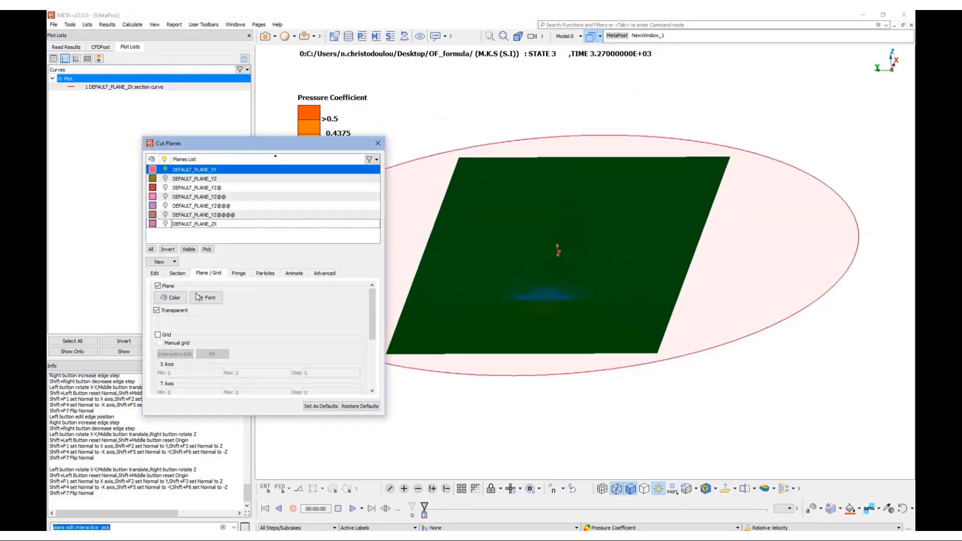
pyautogui.click(154, 273)
pyautogui.doubleClick(331, 347)
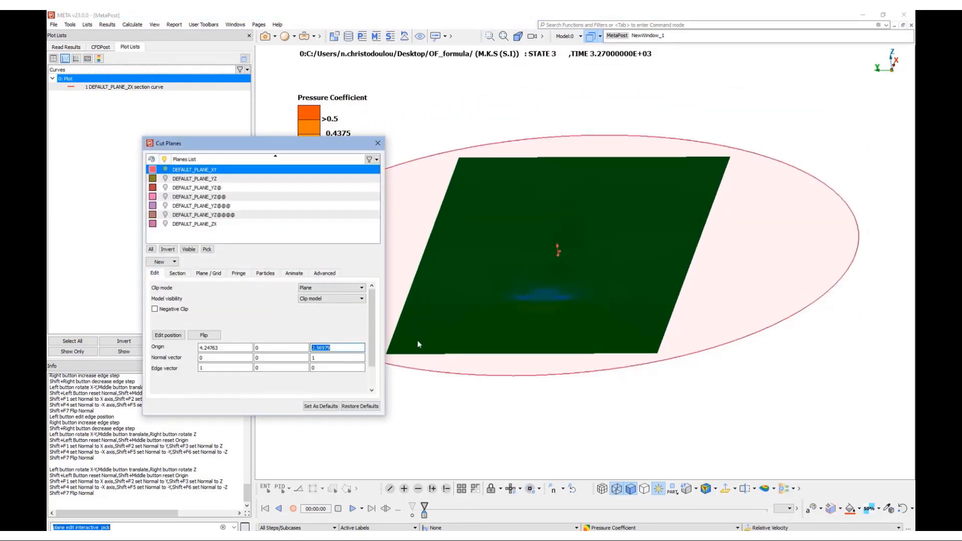
pyautogui.write('0.')
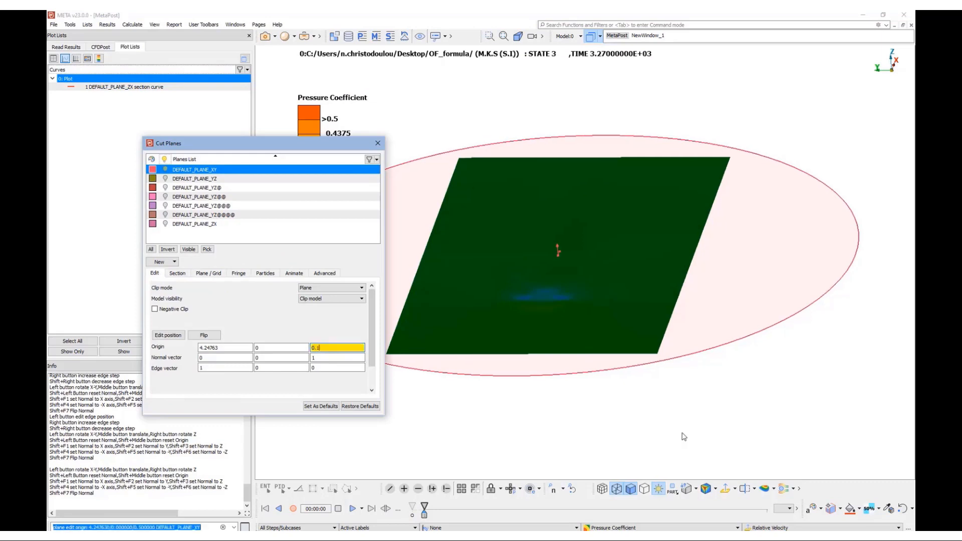
pyautogui.write('1')
pyautogui.press('Return')
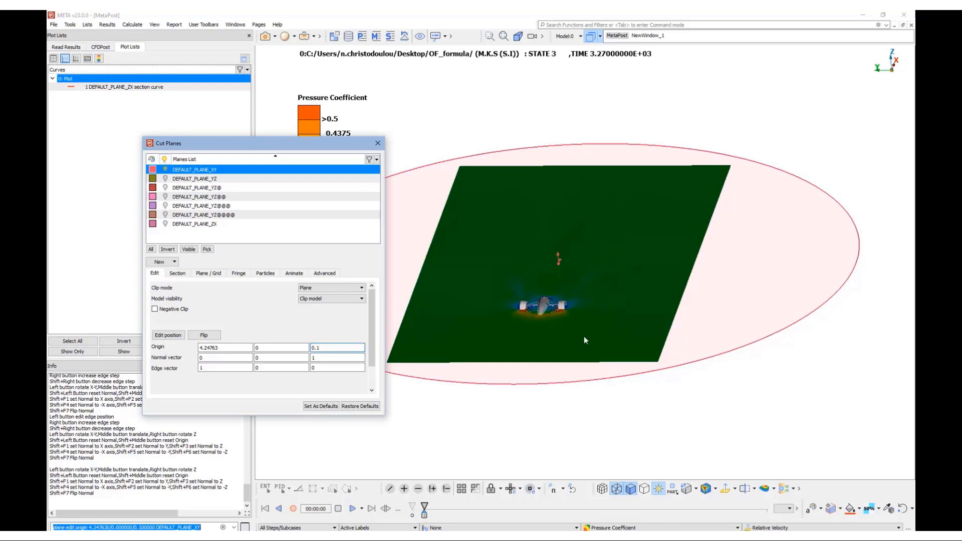
pyautogui.scroll(10, 531, 310)
pyautogui.keyDown('ctrl'); pyautogui.moveTo(544, 319); pyautogui.dragTo(549, 399); pyautogui.keyUp('ctrl')
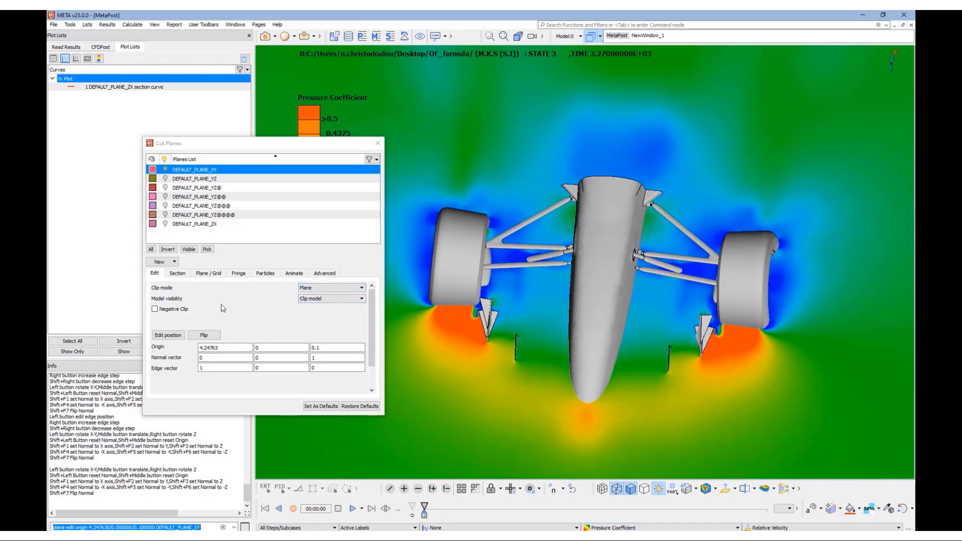
# - Change the horizontal cut plane's model visibility to Slice with a slice width of 0
pyautogui.click(177, 274)
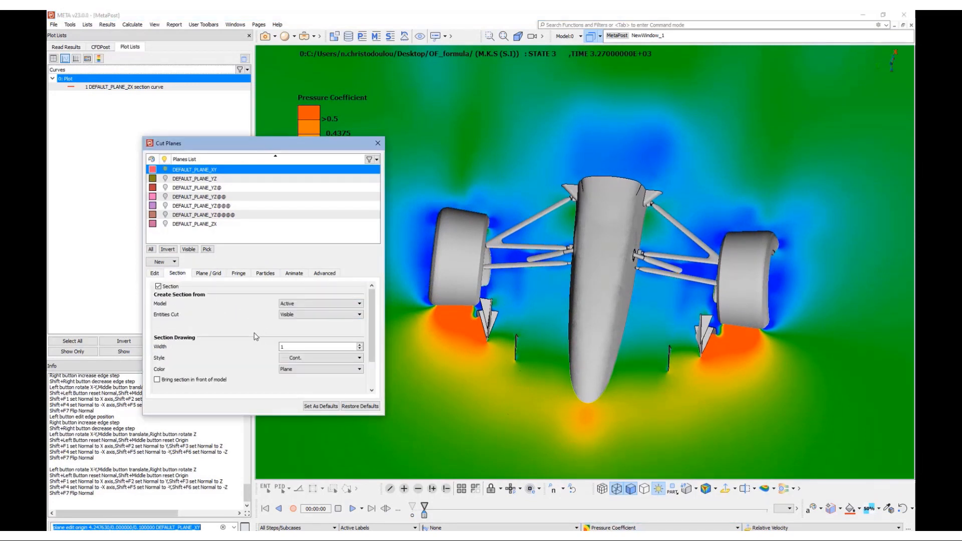
pyautogui.click(155, 273)
pyautogui.click(331, 298)
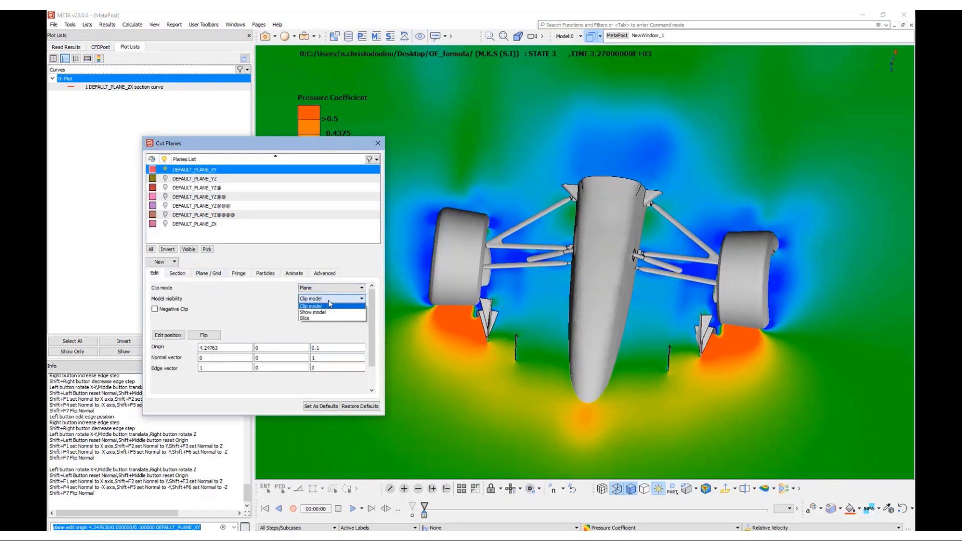
pyautogui.click(311, 318)
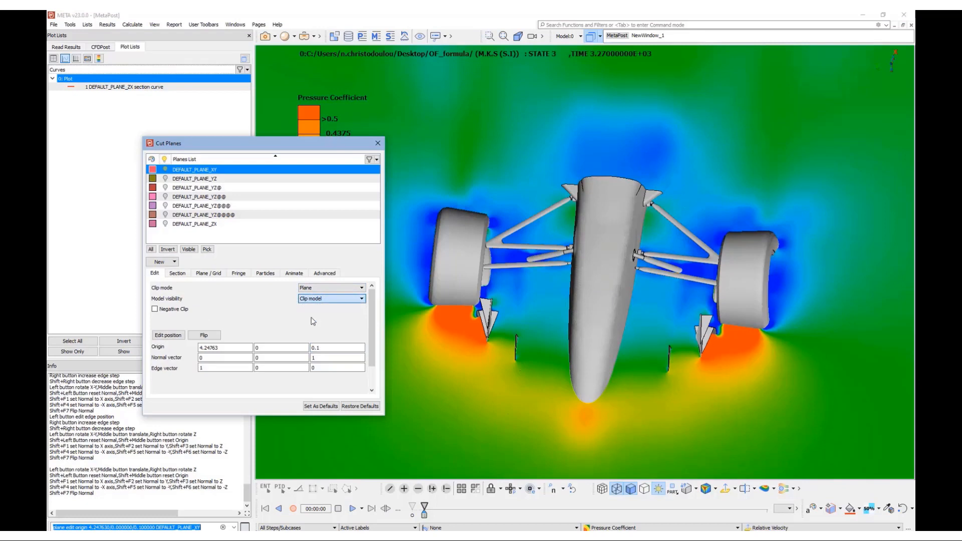
pyautogui.doubleClick(301, 315)
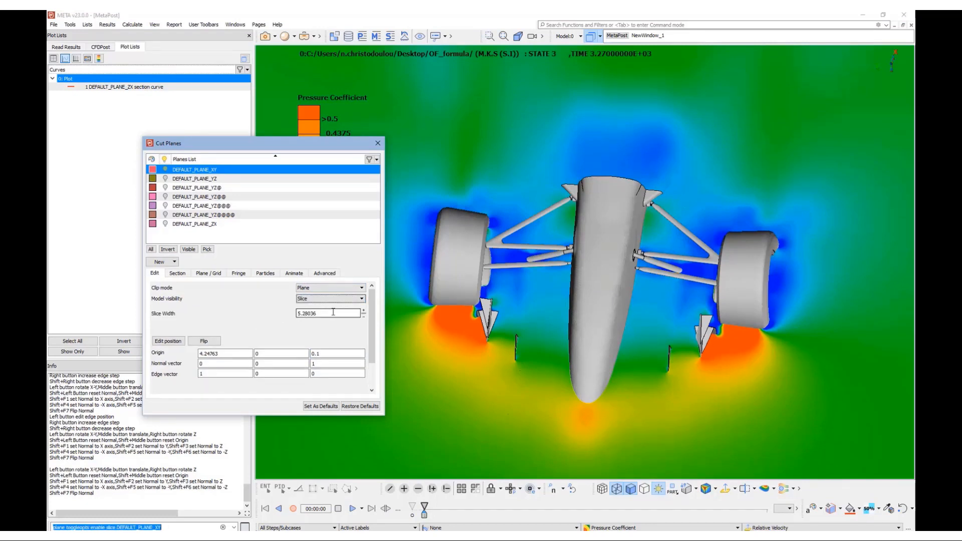
pyautogui.write('0')
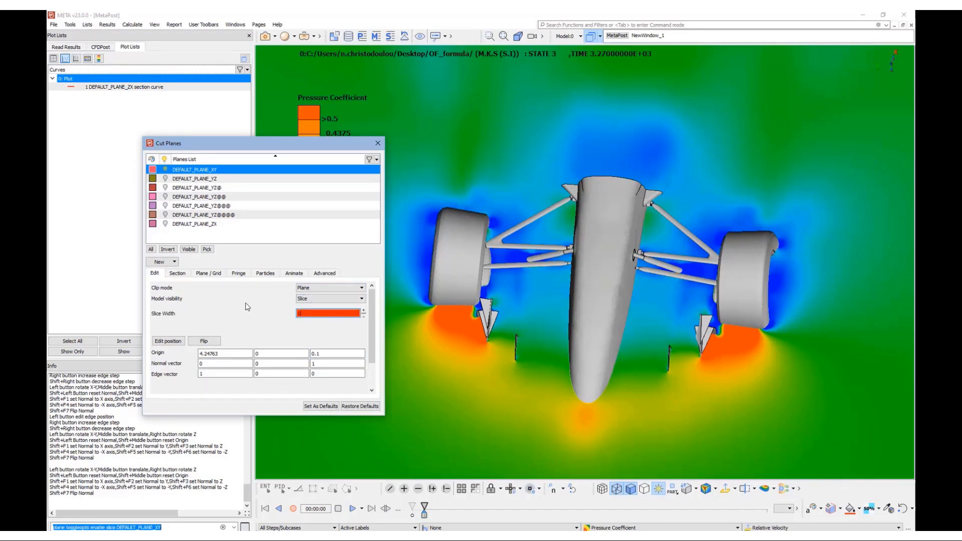
pyautogui.press('Return')
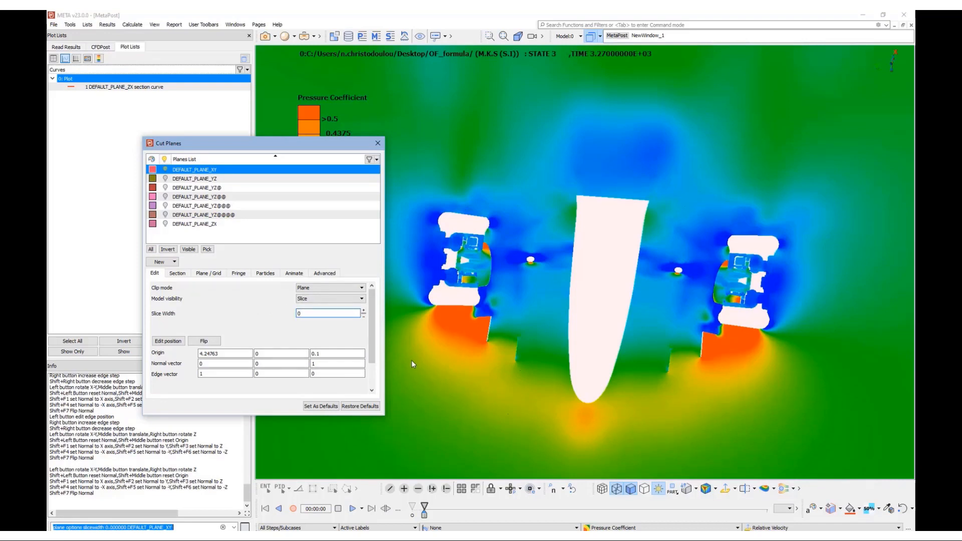
# - Switch the displayed scalar to Total Pressure Coefficient and uncover the fringe bar
pyautogui.click(602, 528)
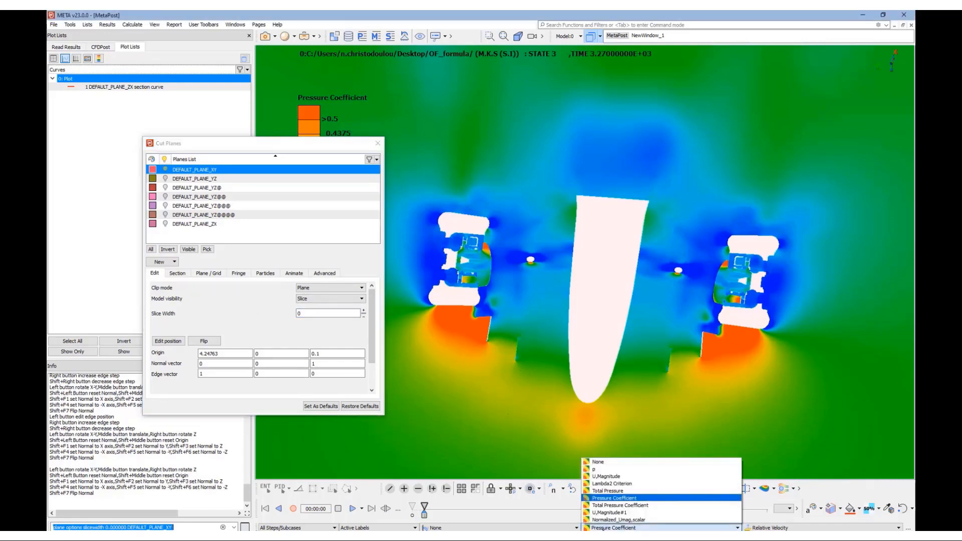
pyautogui.click(610, 506)
pyautogui.moveTo(361, 146); pyautogui.dragTo(503, 245)
# - Set the fringe bar's range limits to a maximum of 1 and a minimum of -1
pyautogui.rightClick(311, 154)
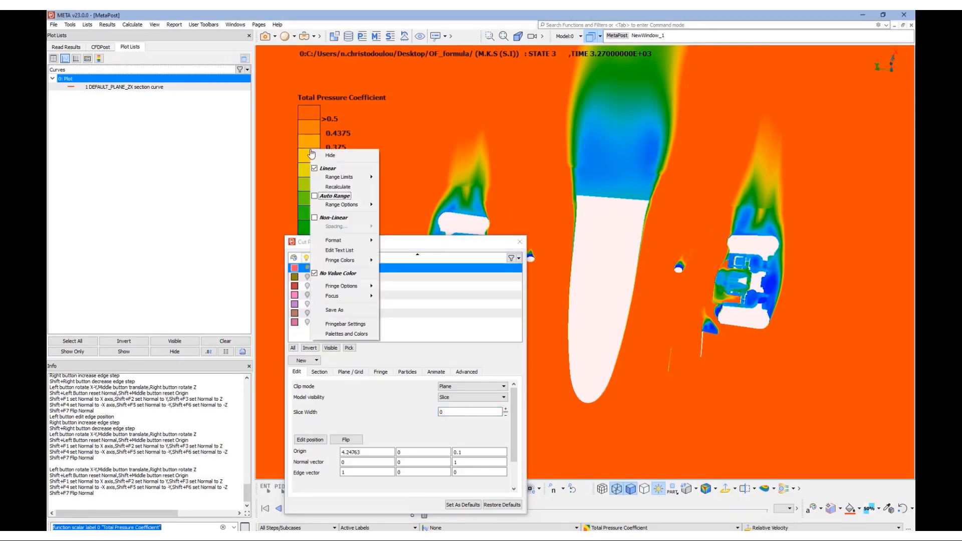
pyautogui.moveTo(338, 177)
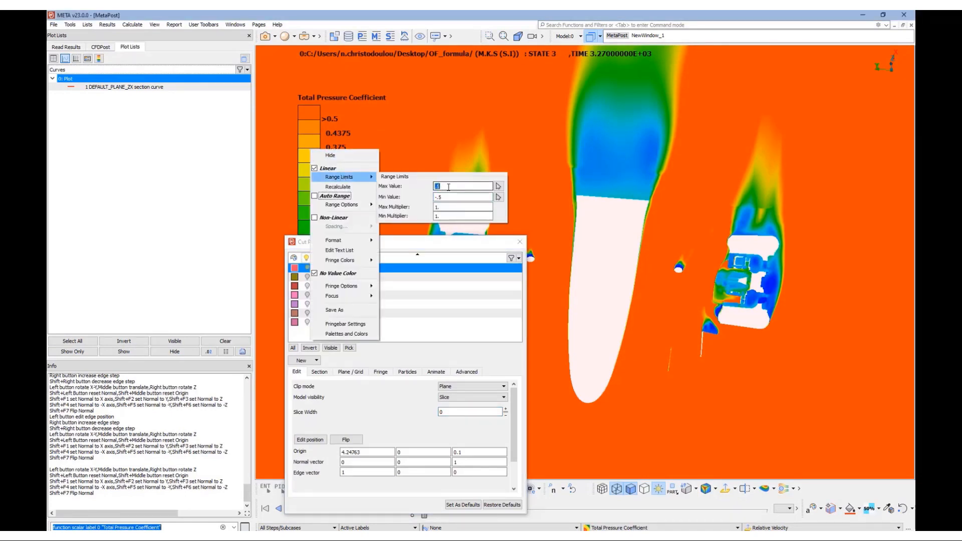
pyautogui.write('1')
pyautogui.press('Return')
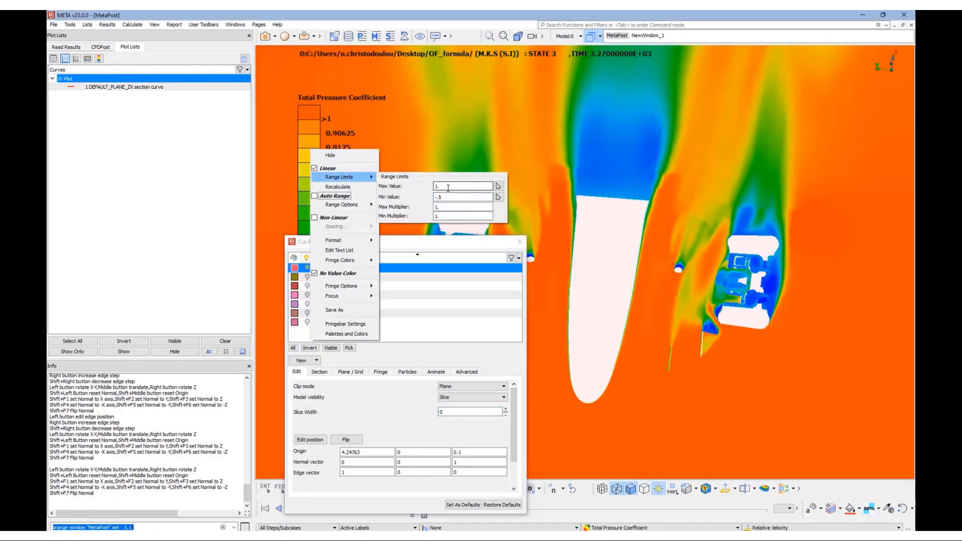
pyautogui.press('Tab')
pyautogui.write('.')
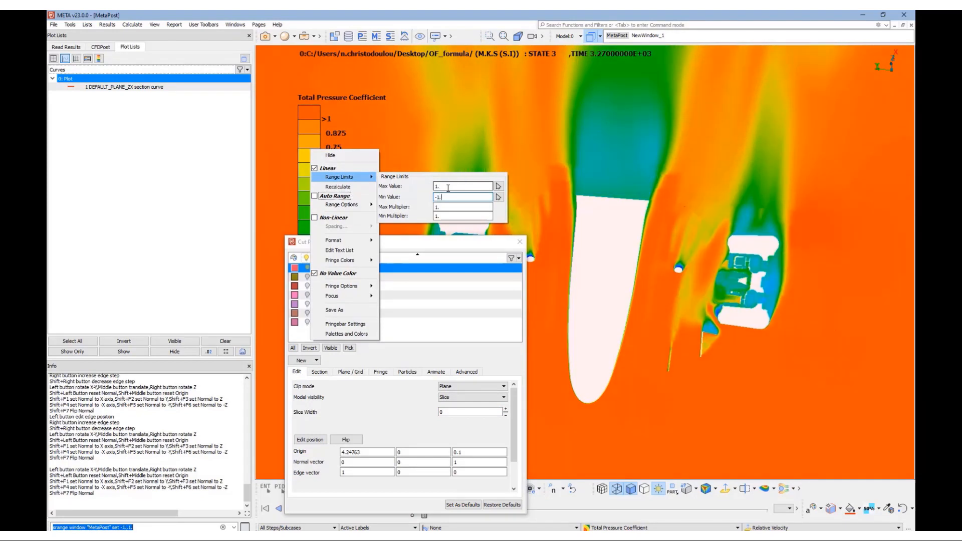
pyautogui.click(400, 138)
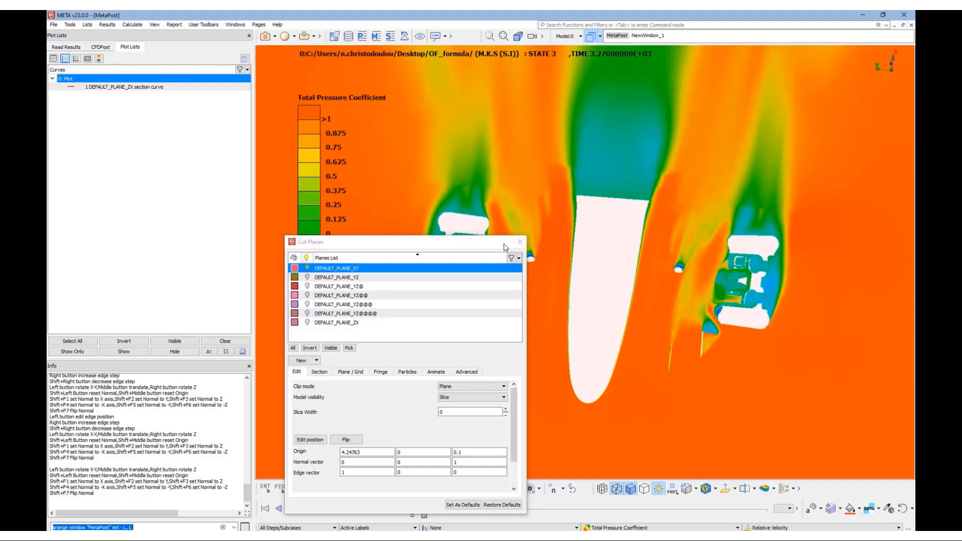
# - Examine the total pressure wake behind the car on the horizontal plane from the default top view
pyautogui.moveTo(503, 243); pyautogui.dragTo(458, 240)
pyautogui.scroll(-1, 615, 276)
pyautogui.scroll(-3, 615, 276)
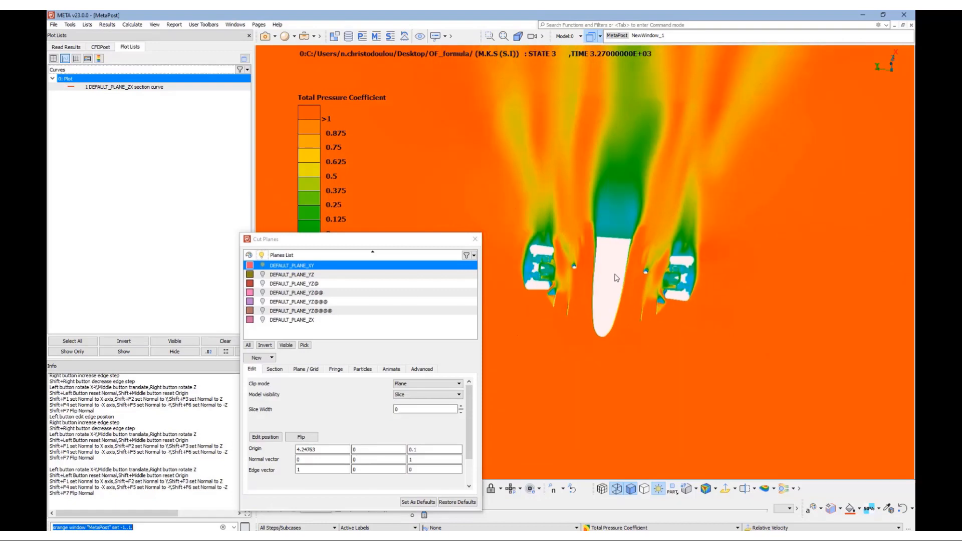
pyautogui.press('F1')
pyautogui.scroll(3, 510, 270)
pyautogui.scroll(2, 510, 270)
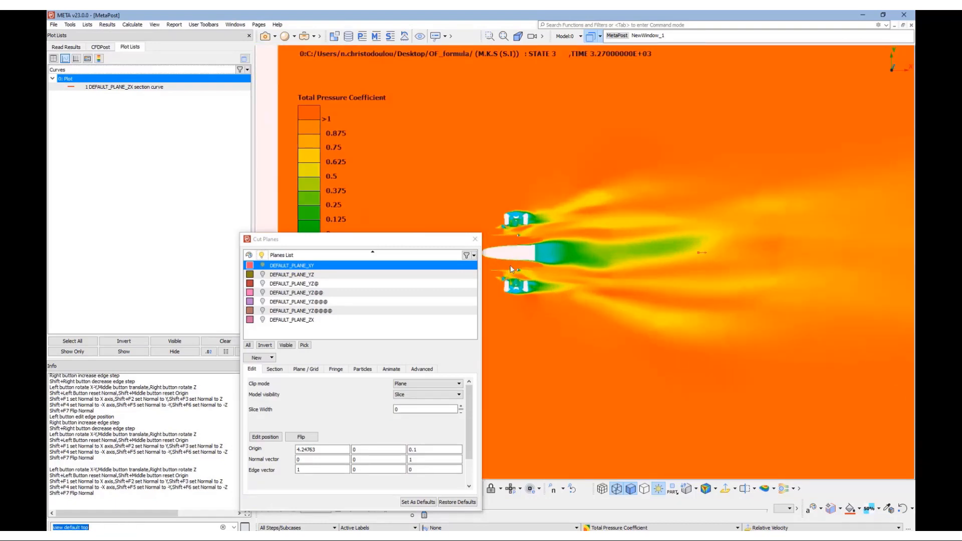
pyautogui.moveTo(411, 241); pyautogui.dragTo(311, 199)
pyautogui.keyDown('ctrl'); pyautogui.moveTo(497, 250); pyautogui.dragTo(540, 267, button='middle'); pyautogui.keyUp('ctrl')
pyautogui.scroll(1, 540, 267)
# - Lower the horizontal cut plane by setting its origin Z to 0.08 and finally to 0.06
pyautogui.click(353, 406)
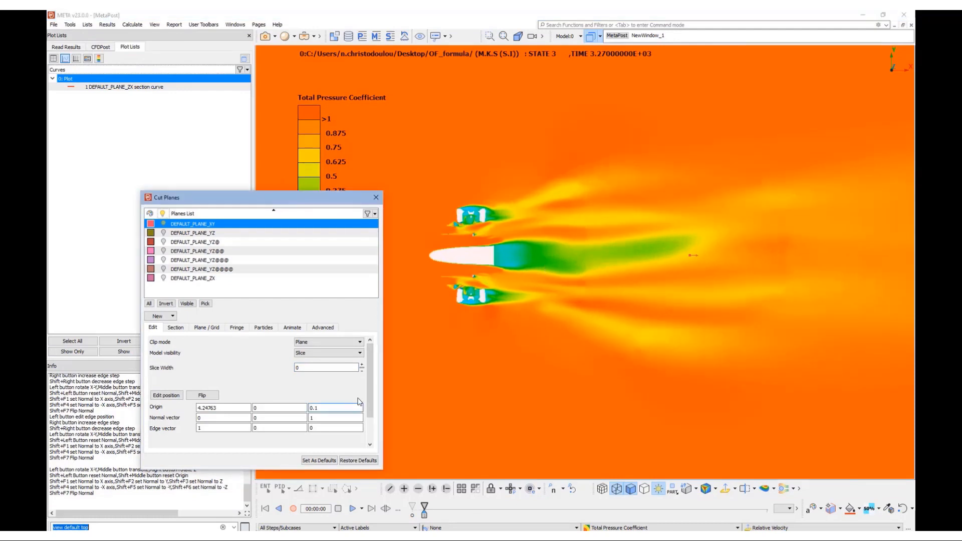
pyautogui.press('BackSpace')
pyautogui.press('BackSpace')
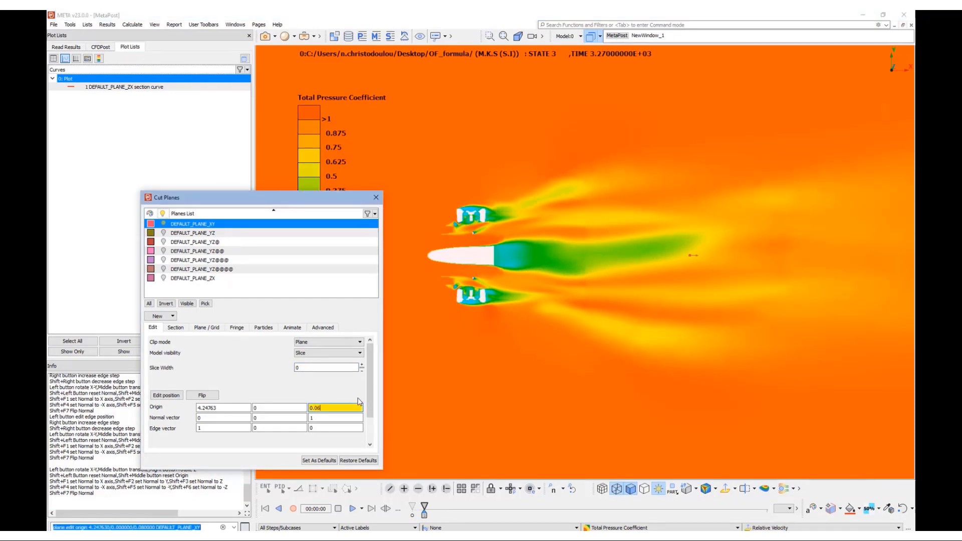
pyautogui.write('6')
pyautogui.press('Return')
pyautogui.scroll(3, 449, 285)
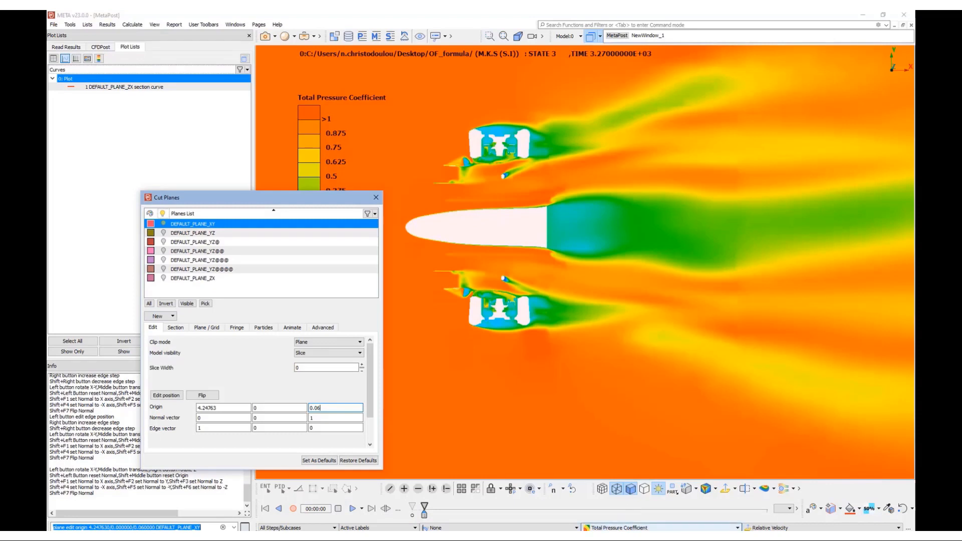
# - Switch the displayed scalar to U,Magnitude#1 and enable auto range for the fringe bar
pyautogui.click(618, 527)
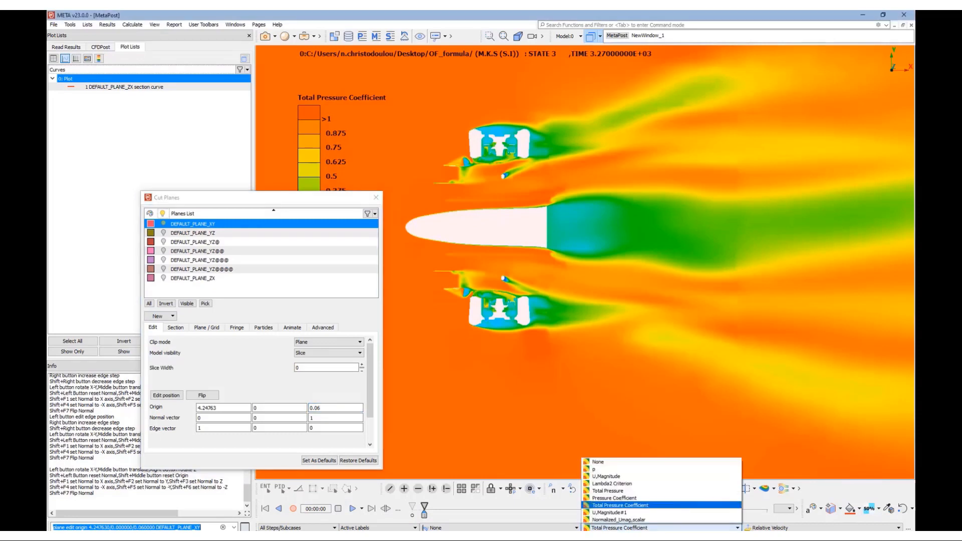
pyautogui.click(618, 513)
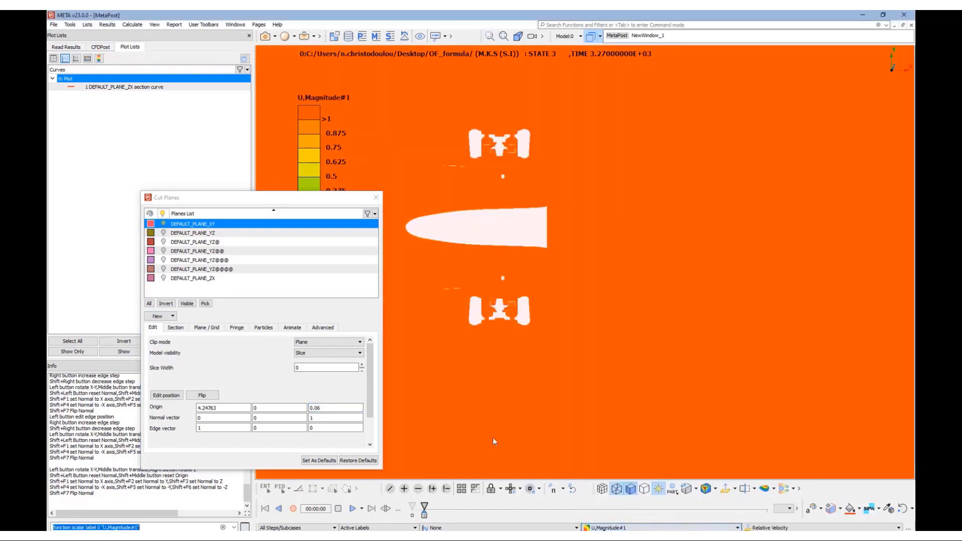
pyautogui.rightClick(308, 140)
pyautogui.click(311, 183)
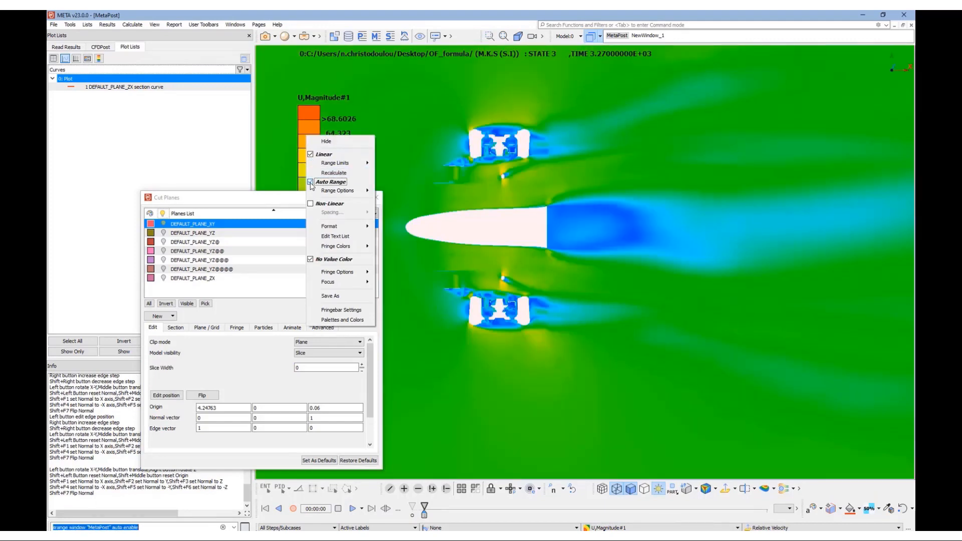
# - Set the velocity fringe bar's range limits to a maximum of 50 and a minimum of 0
pyautogui.moveTo(335, 163)
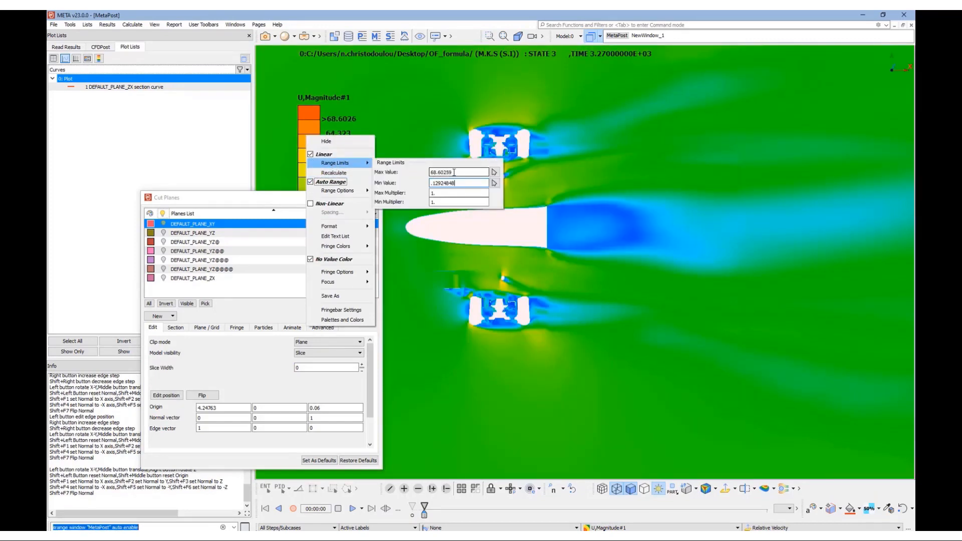
pyautogui.moveTo(431, 173); pyautogui.dragTo(453, 171)
pyautogui.write('50')
pyautogui.press('Return')
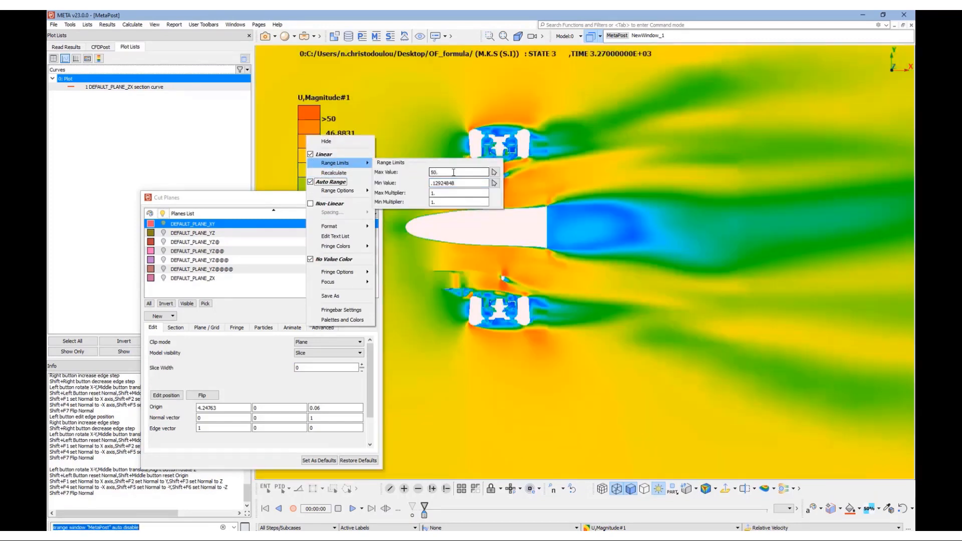
pyautogui.press('Tab')
pyautogui.write('0')
pyautogui.press('Return')
pyautogui.click(416, 257)
# - Lower the horizontal cut plane further by setting its origin Z to 0.04 and finally to 0.02
pyautogui.scroll(4, 442, 237)
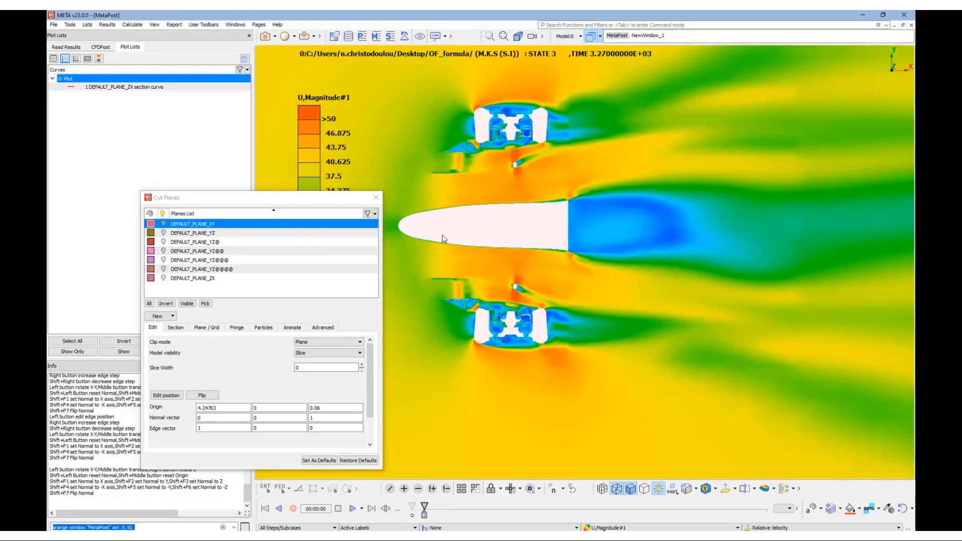
pyautogui.moveTo(317, 408); pyautogui.dragTo(336, 400)
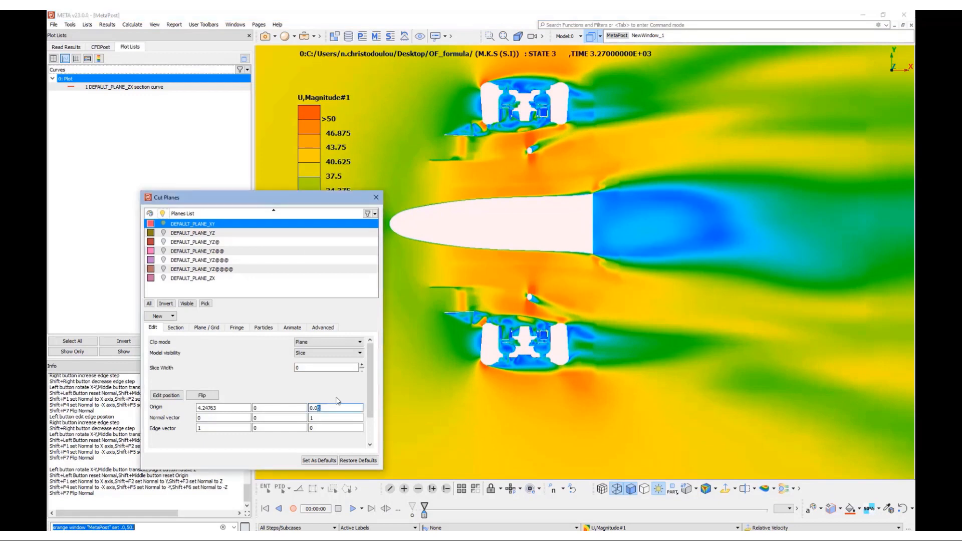
pyautogui.write('4')
pyautogui.press('Return')
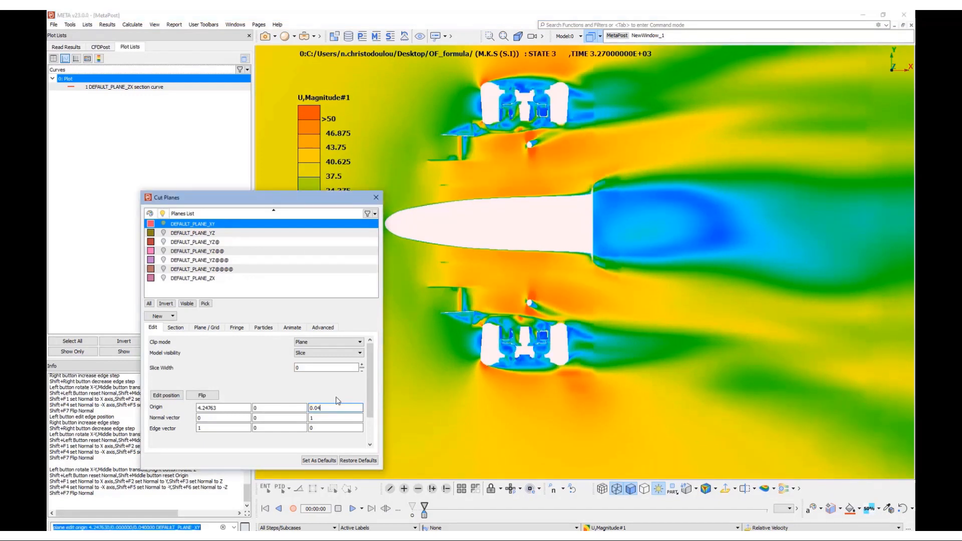
pyautogui.press('BackSpace')
pyautogui.write('2')
pyautogui.press('Return')
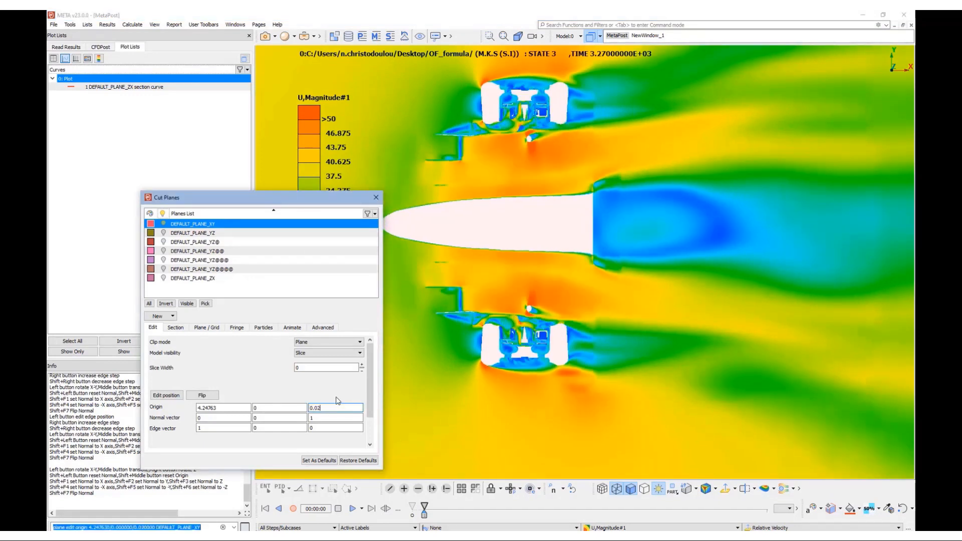
# - Enable LIC styles in the fringe options of the horizontal cut plane, with the front wheel area in close view
pyautogui.scroll(5, 504, 396)
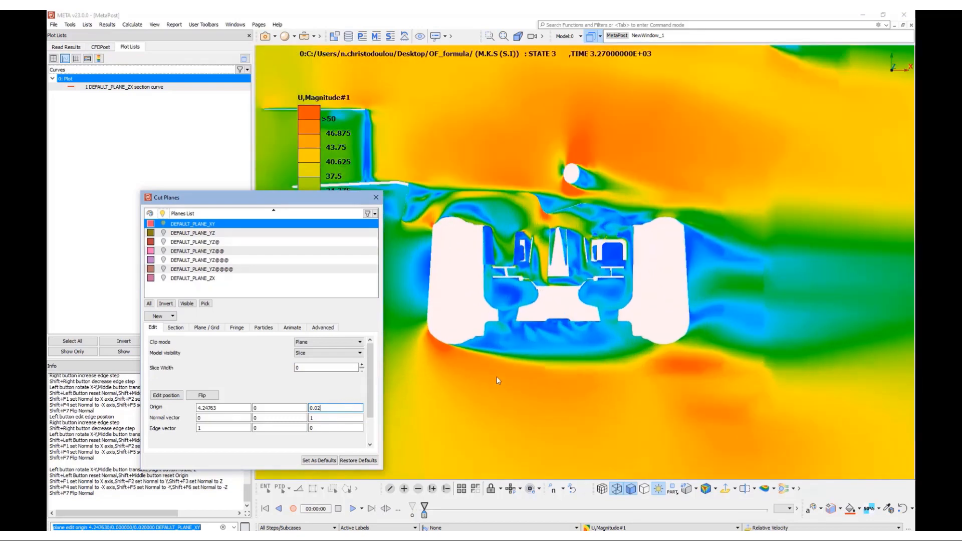
pyautogui.moveTo(321, 200); pyautogui.dragTo(301, 228)
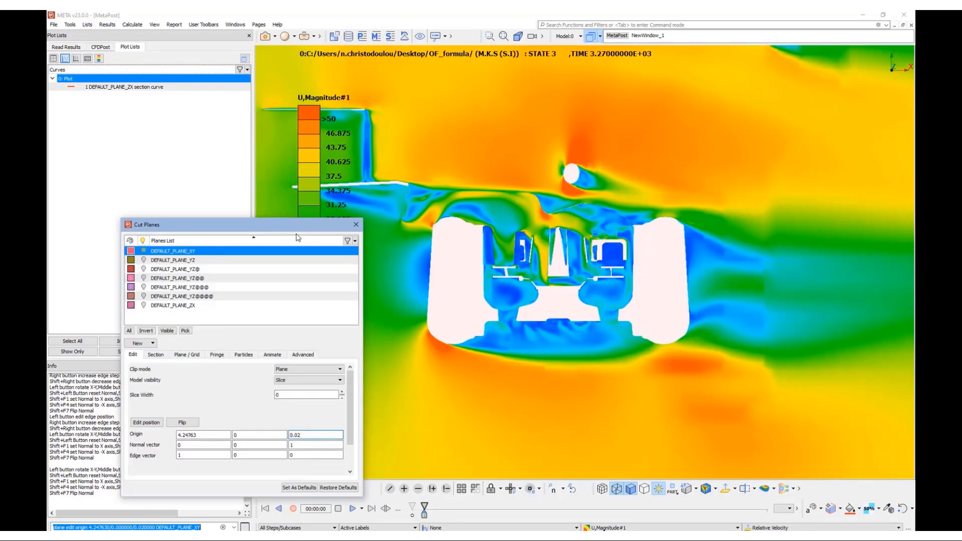
pyautogui.click(185, 356)
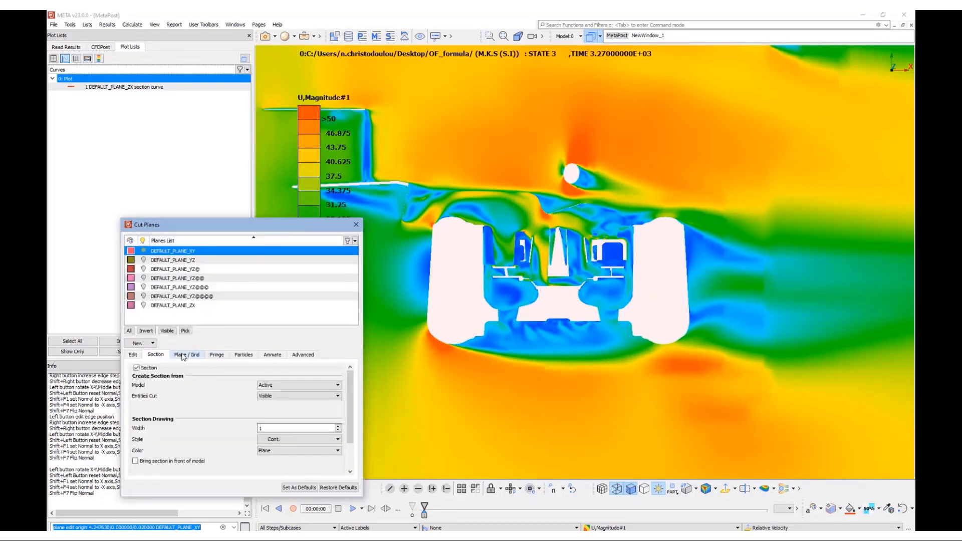
pyautogui.click(223, 356)
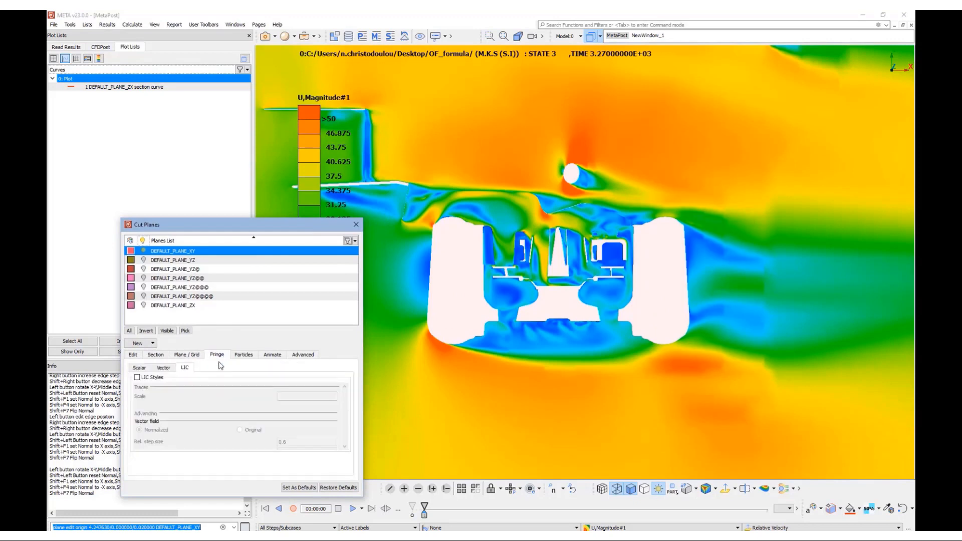
pyautogui.click(138, 378)
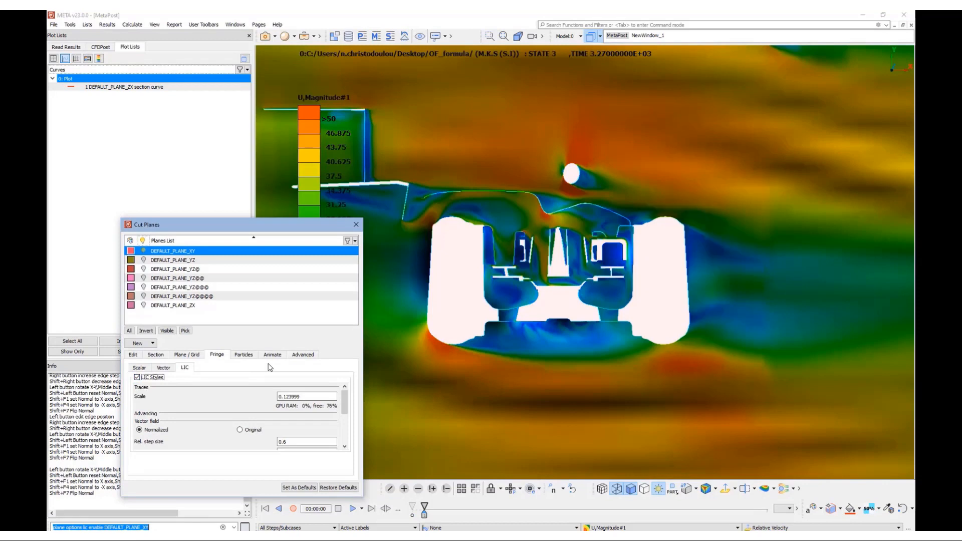
# - Try LIC trace scales of 0.05, 0.01 and finally 0.005 on the horizontal plane, and turn LIC styles off
pyautogui.click(285, 397)
pyautogui.doubleClick(285, 397)
pyautogui.write('0.05')
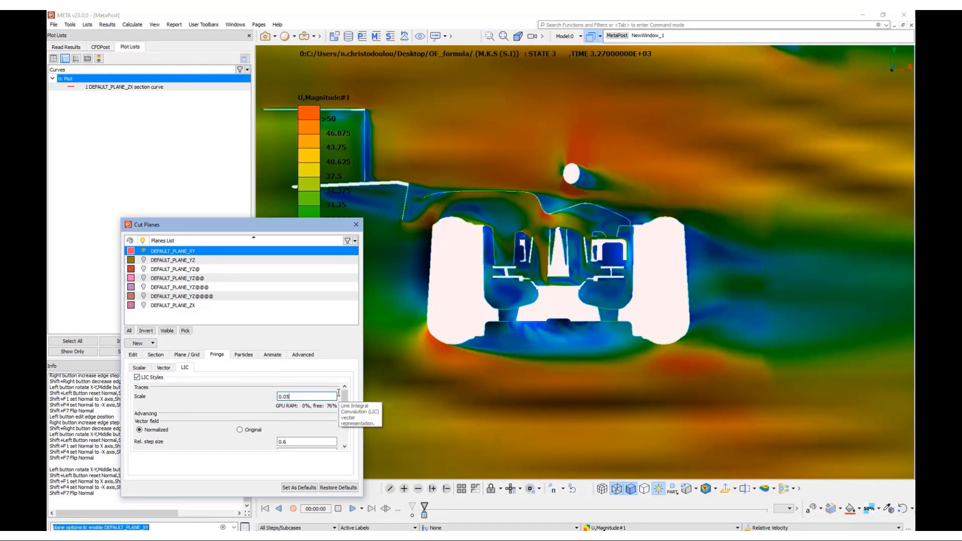
pyautogui.press('Return')
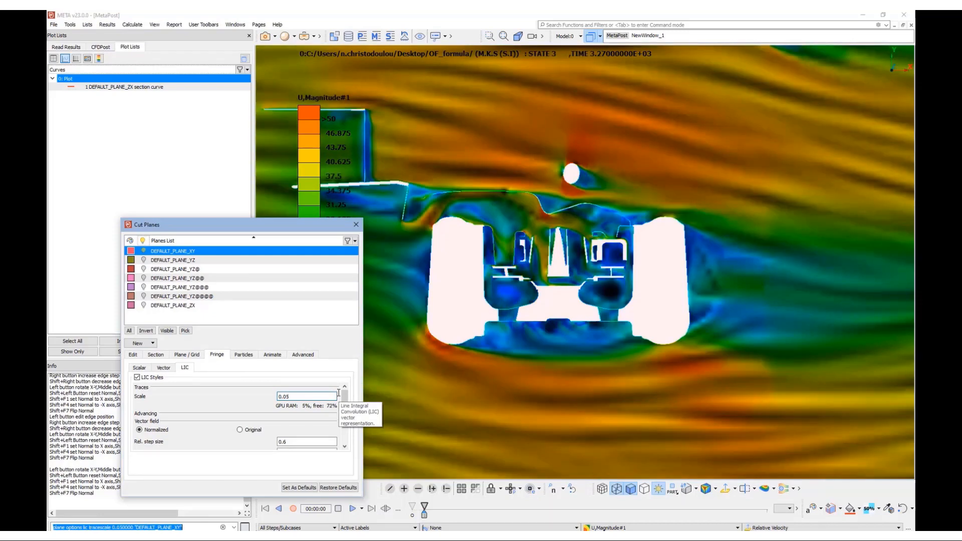
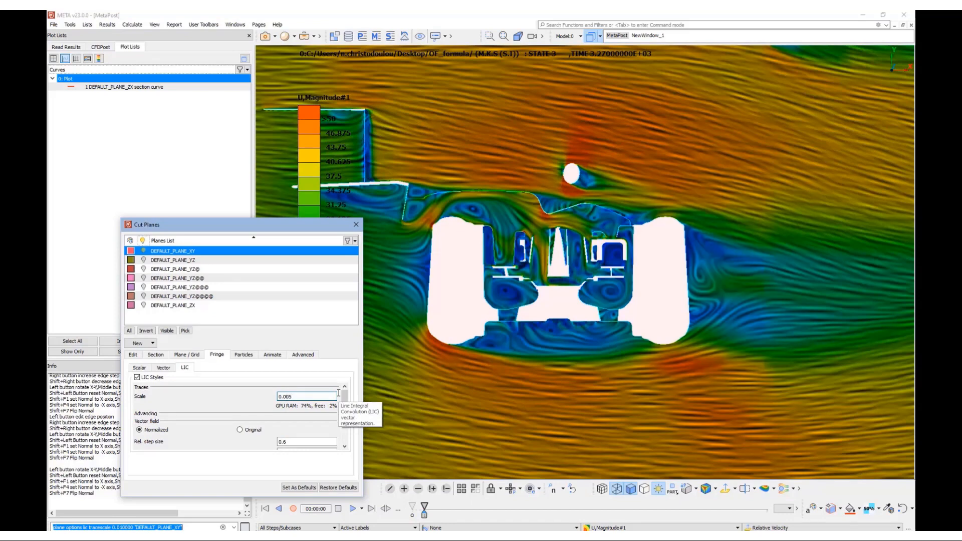
pyautogui.press('Return')
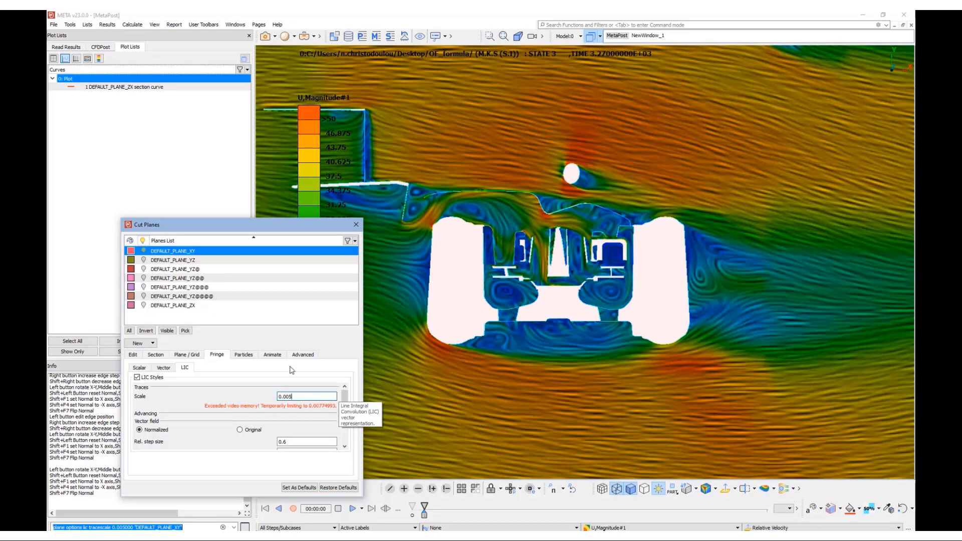
pyautogui.click(137, 377)
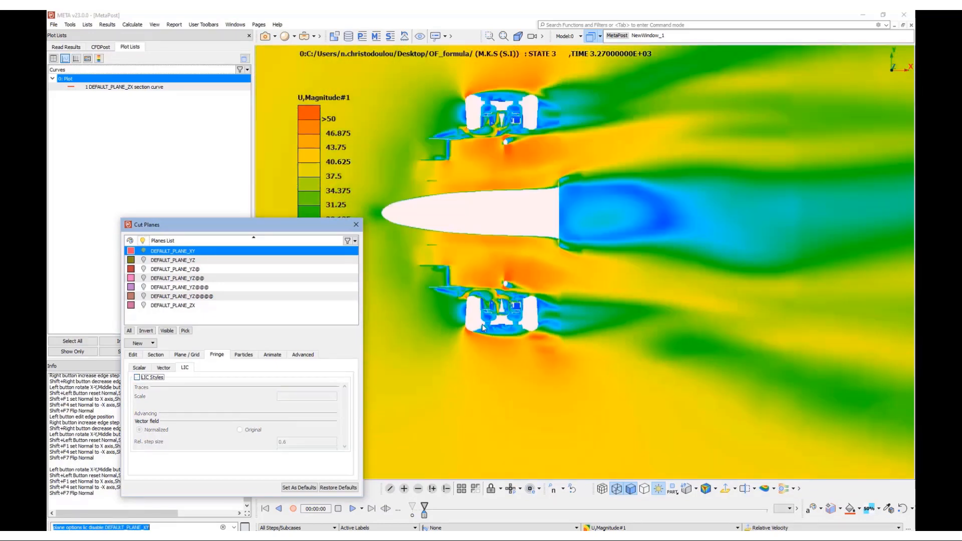
# - Show the grid on the horizontal cut plane and enable manual grid sizing
pyautogui.scroll(-10, 482, 324)
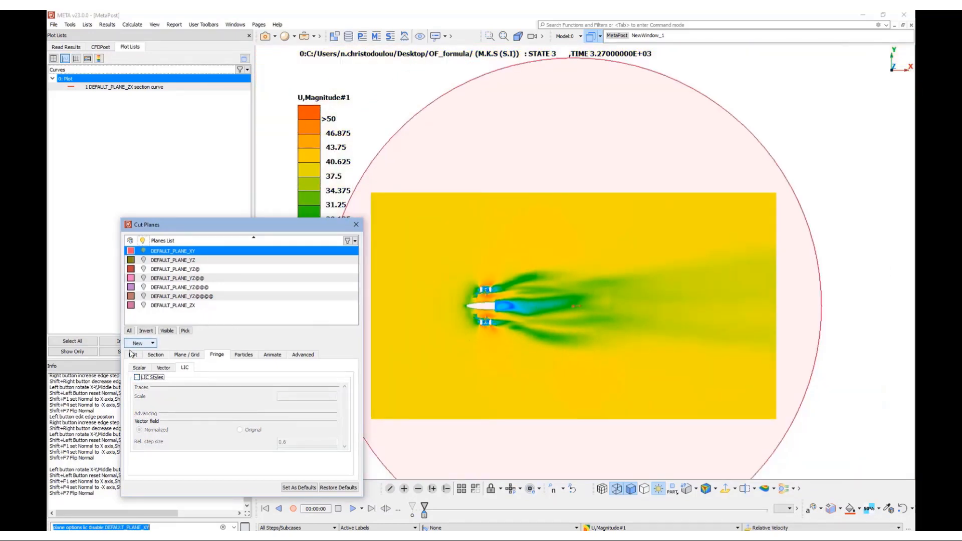
pyautogui.click(186, 354)
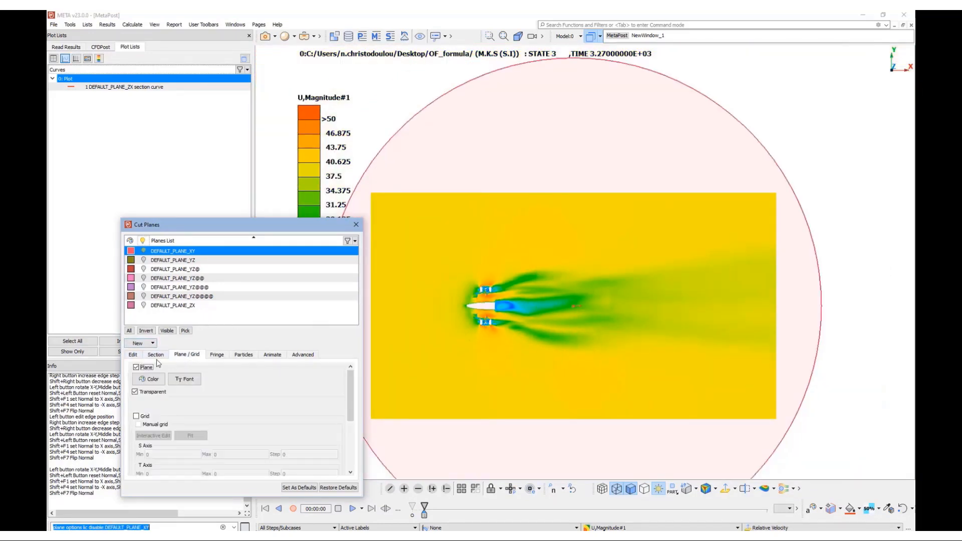
pyautogui.click(138, 419)
pyautogui.click(140, 425)
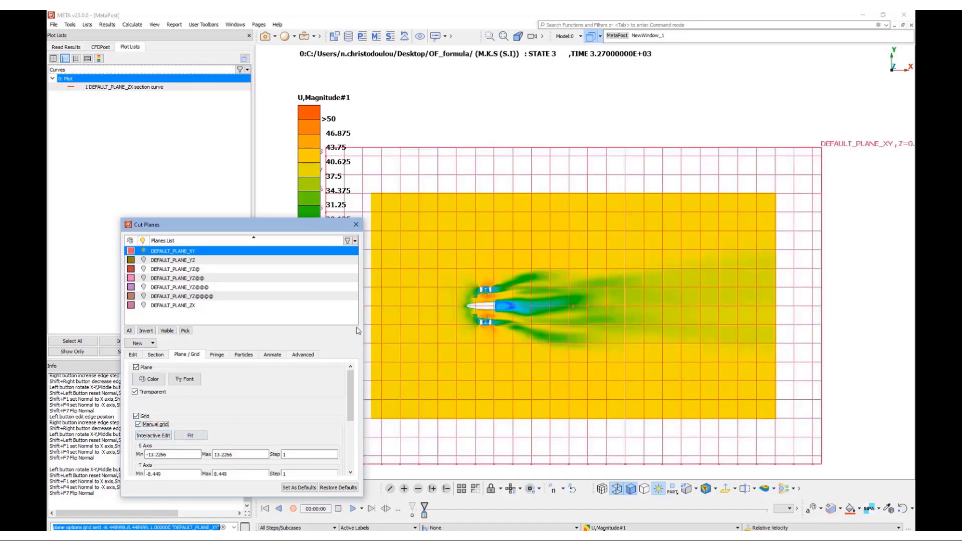
# - Interactively shrink the grid along the T axis to a minimum of about -6.04 and a maximum of about 4.42
pyautogui.click(153, 435)
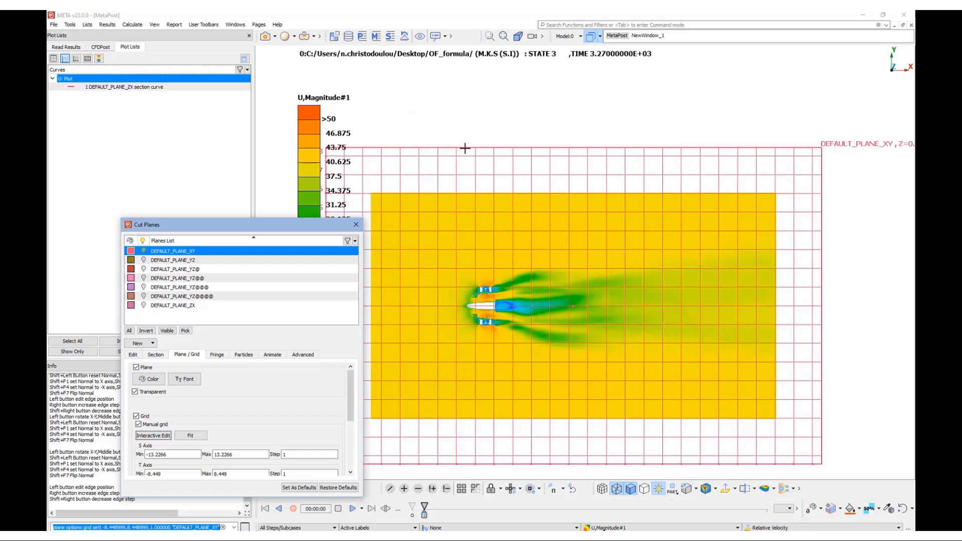
pyautogui.moveTo(463, 148); pyautogui.dragTo(460, 222)
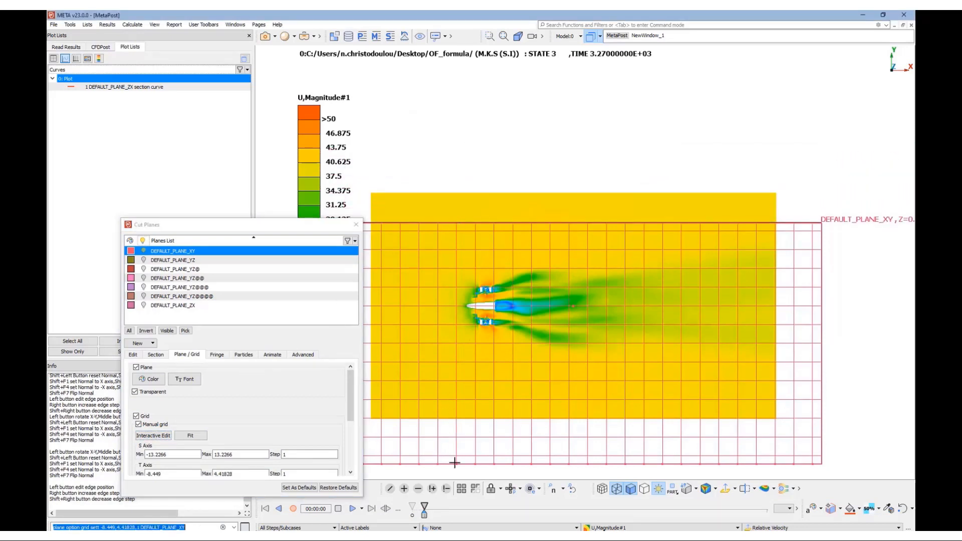
pyautogui.moveTo(464, 462); pyautogui.dragTo(469, 418)
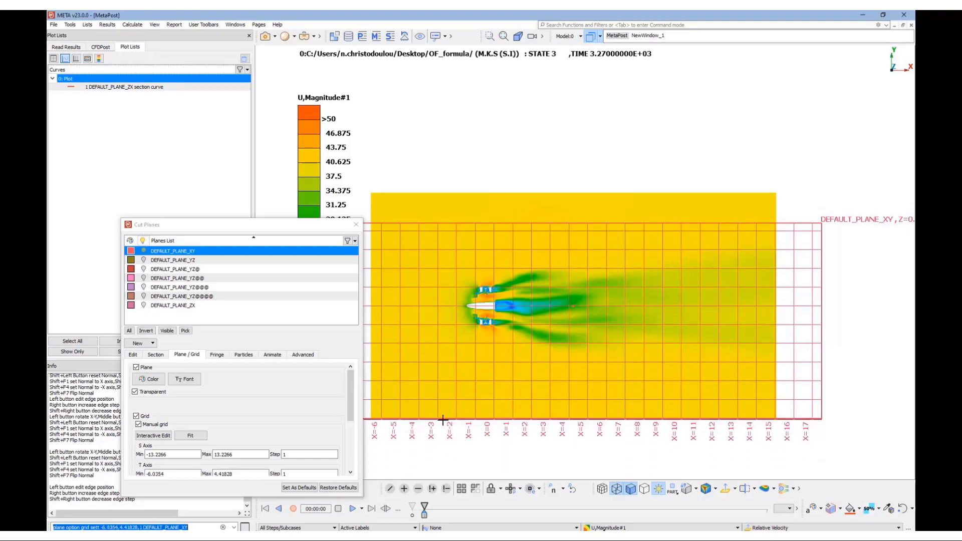
# - Set the grid's T axis limits first to -2 and 2, and finally to a minimum of -2.5 and a maximum of 2.5
pyautogui.doubleClick(186, 472)
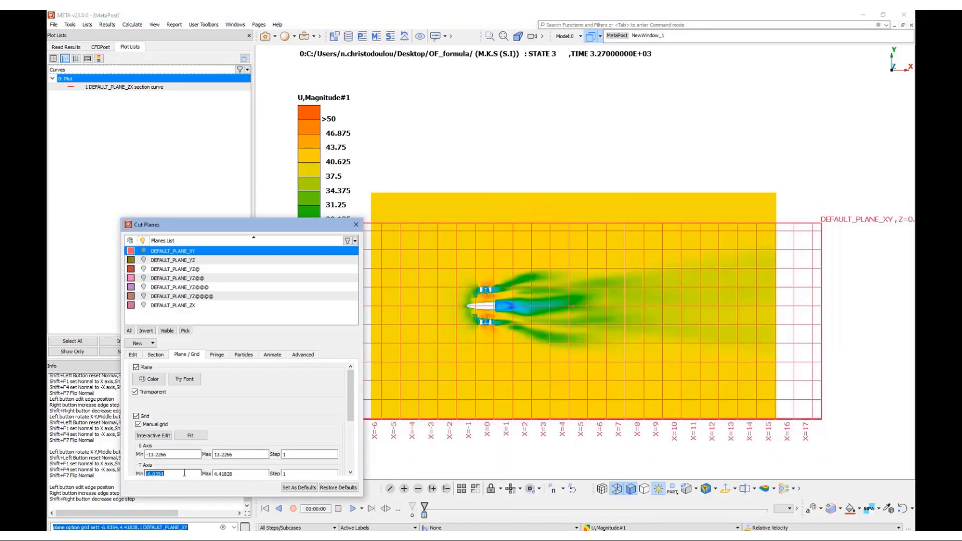
pyautogui.write('-2')
pyautogui.press('Return')
pyautogui.doubleClick(243, 474)
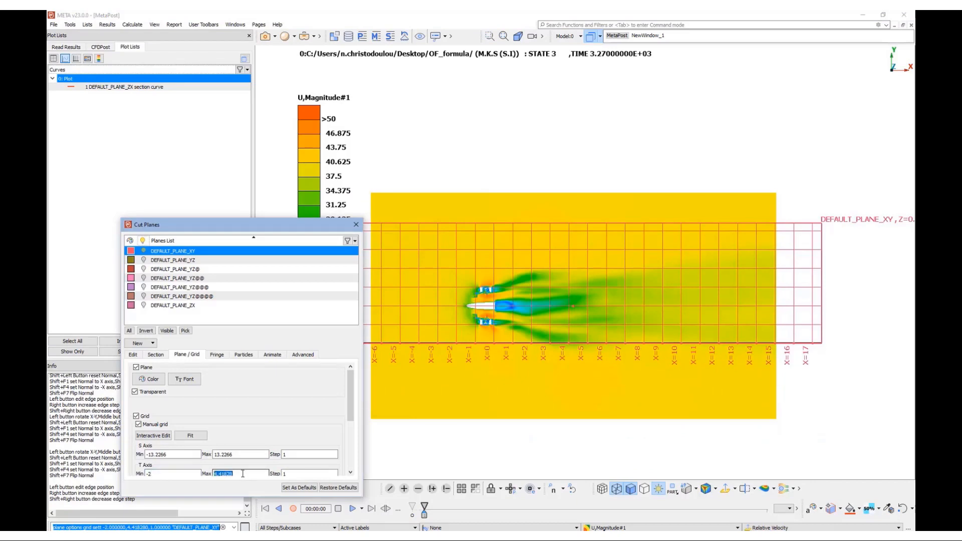
pyautogui.write('2')
pyautogui.press('Return')
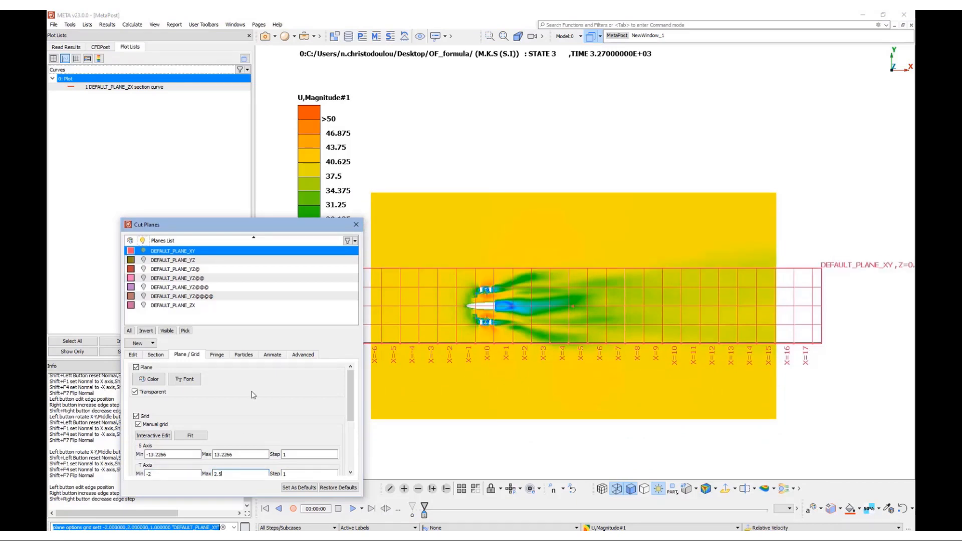
pyautogui.write('.5')
pyautogui.press('Return')
pyautogui.click(148, 474)
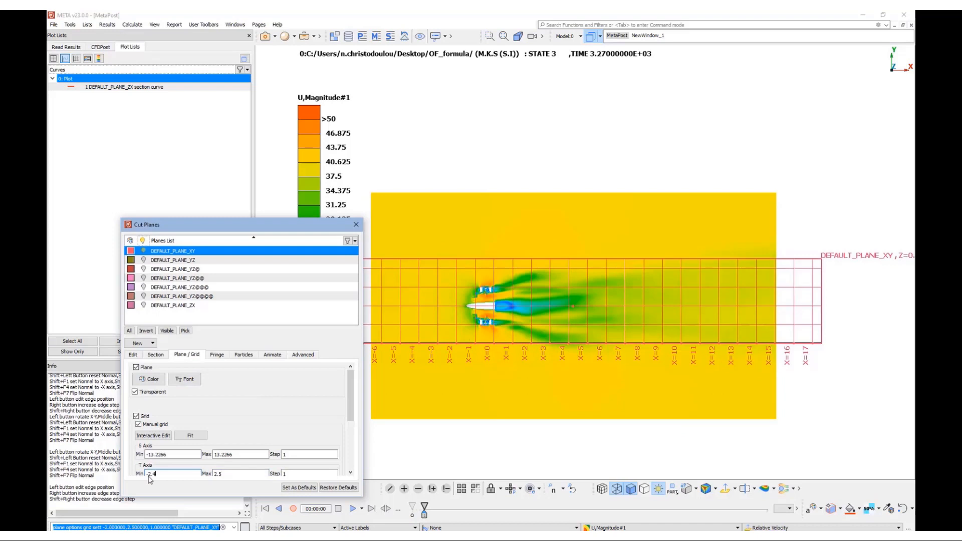
pyautogui.press('Return')
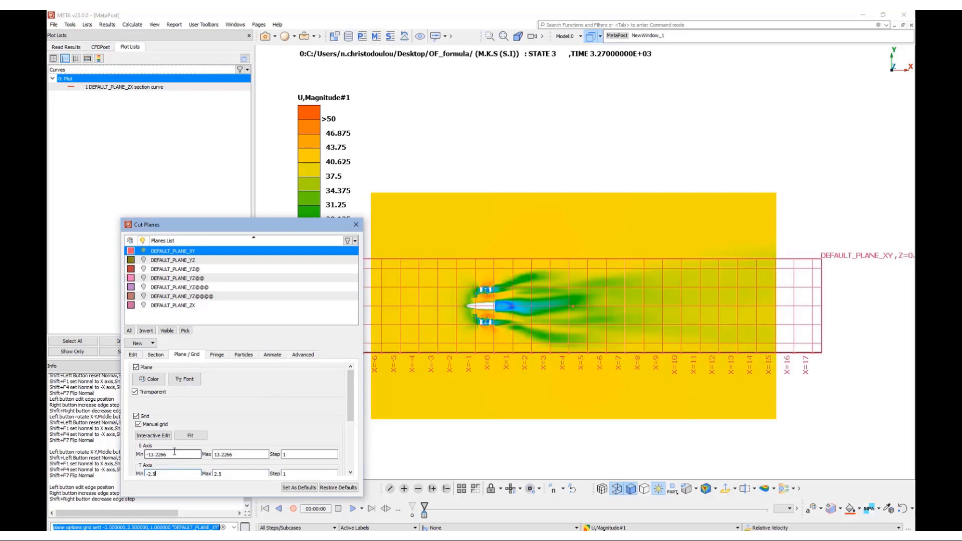
# - Set the grid's S axis minimum to -8
pyautogui.tripleClick(175, 453)
pyautogui.write('-5')
pyautogui.press('Return')
pyautogui.press('Return')
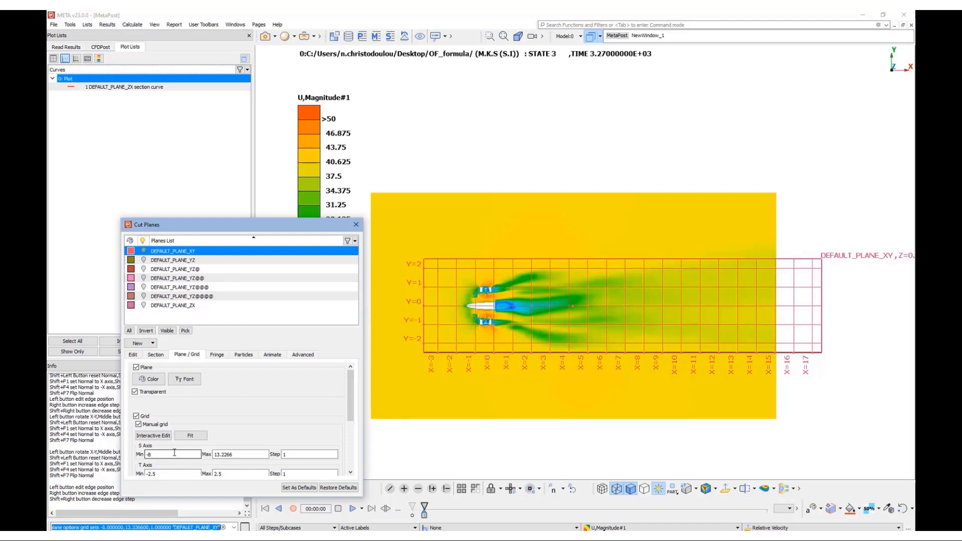
# - Limit the cut to the grid extents with the finite plane option, and hide the plane drawing
pyautogui.scroll(-2, 161, 420)
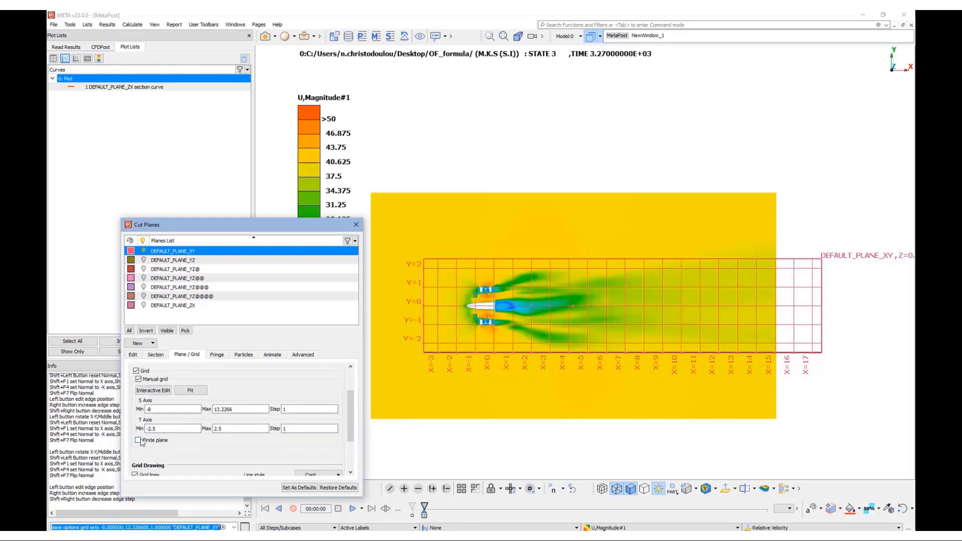
pyautogui.click(145, 438)
pyautogui.scroll(2, 162, 426)
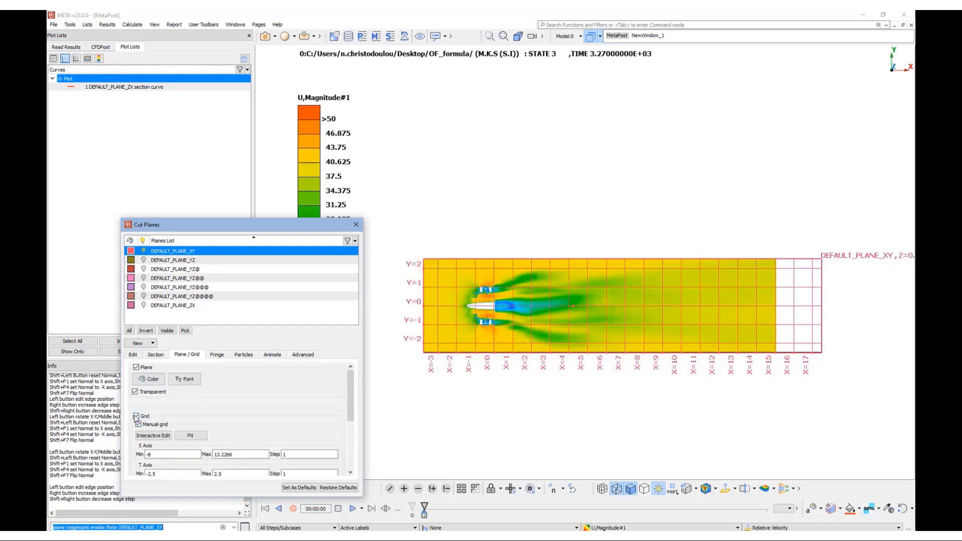
pyautogui.click(136, 368)
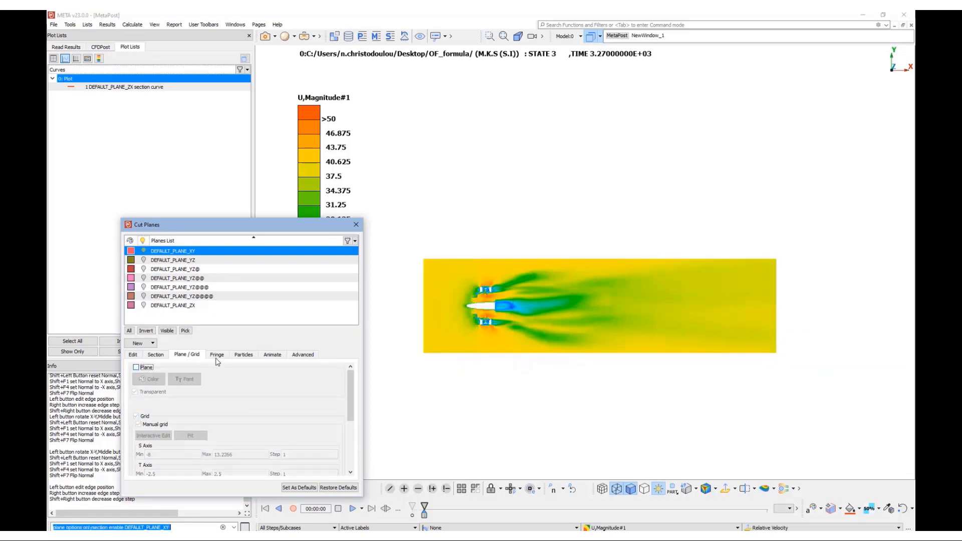
# - Turn LIC styles back on for the trimmed horizontal plane and inspect the flow traces around the wheel
pyautogui.click(155, 355)
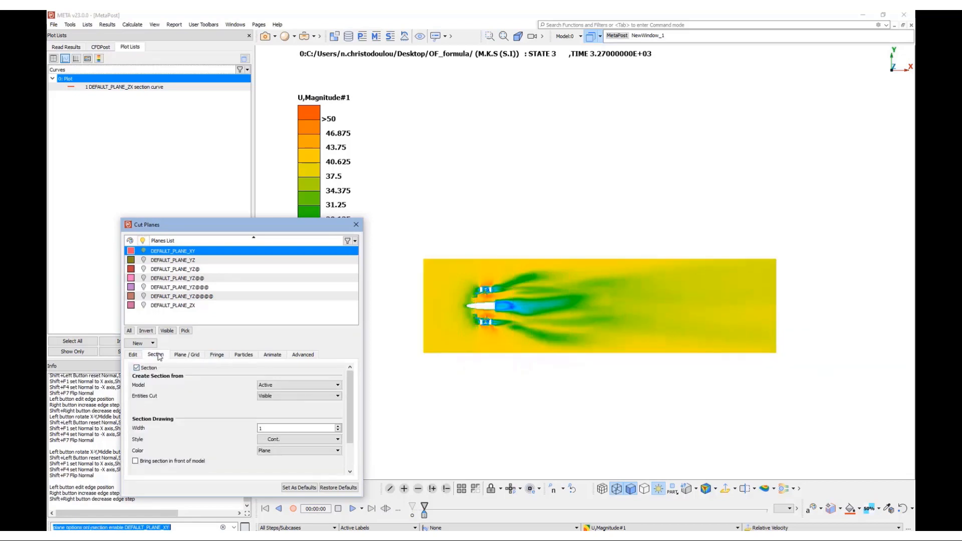
pyautogui.click(217, 355)
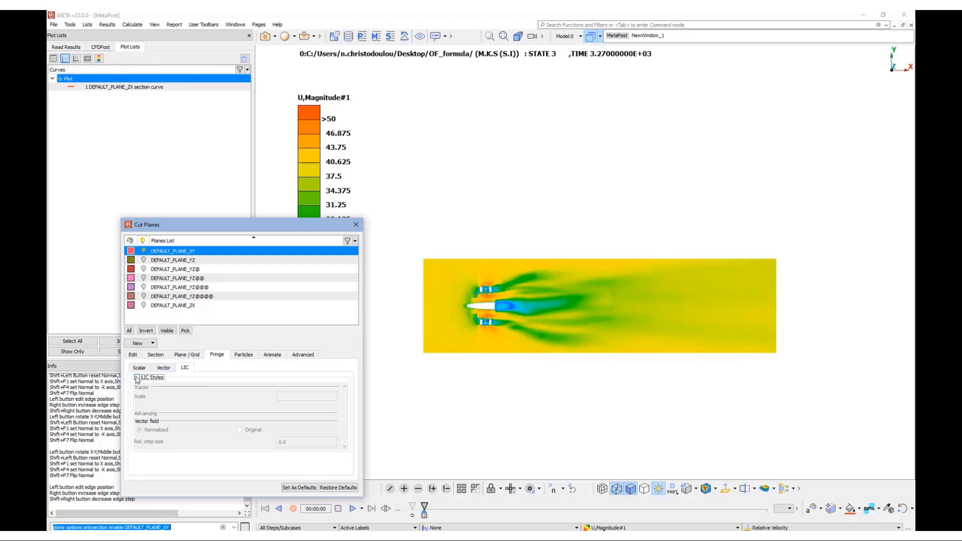
pyautogui.scroll(5, 482, 325)
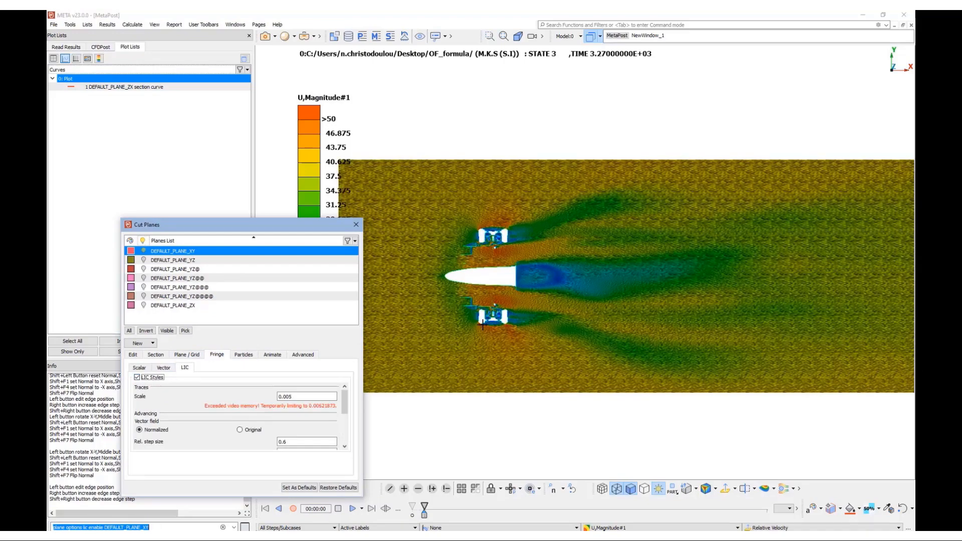
pyautogui.scroll(8, 482, 325)
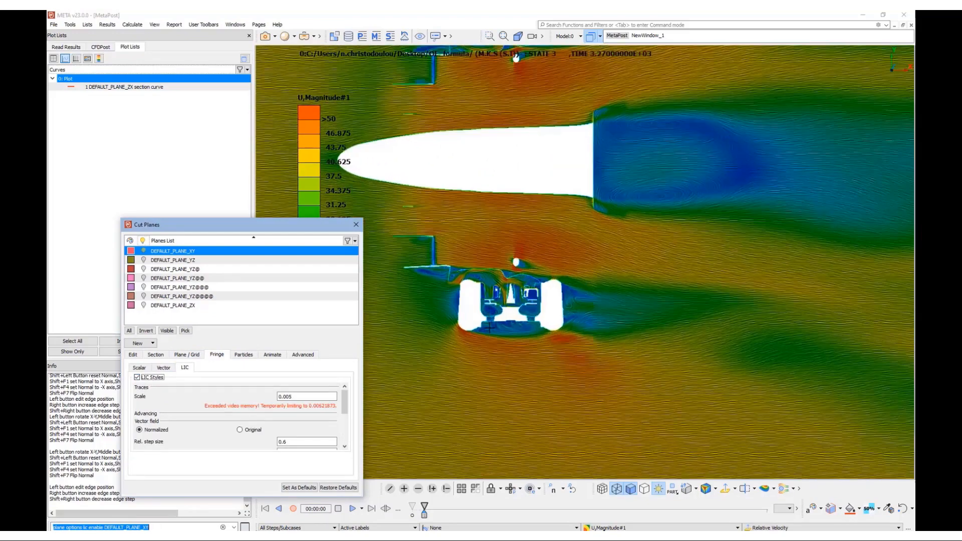
pyautogui.scroll(2, 492, 325)
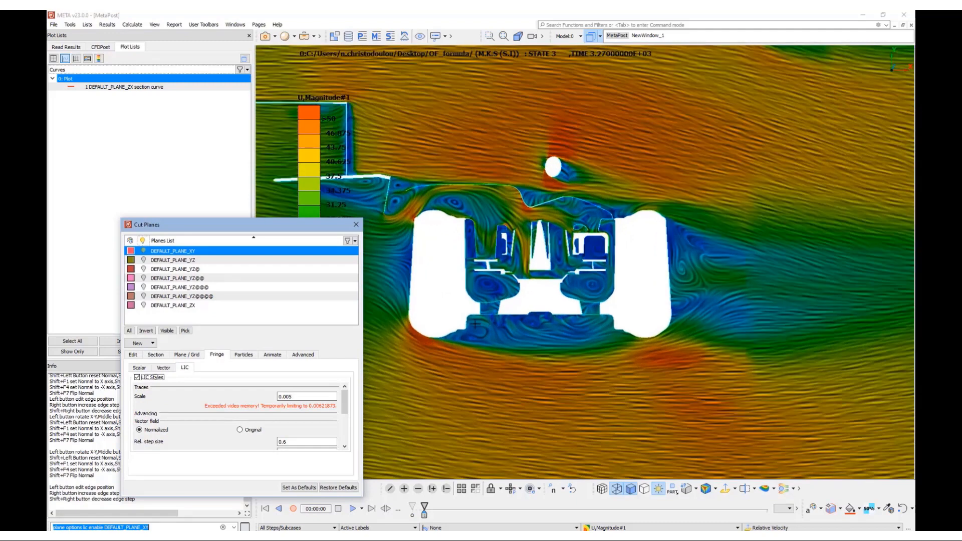
# - Set the LIC trace scale to 0.008 and finally to 0.006, and view the flow around the whole front of the car
pyautogui.click(319, 398)
pyautogui.press('BackSpace')
pyautogui.write('8')
pyautogui.press('Return')
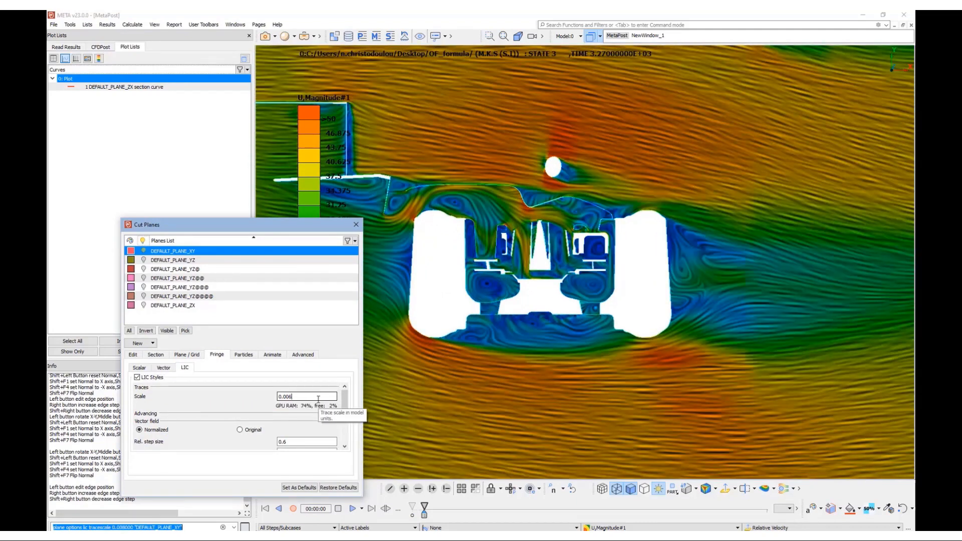
pyautogui.press('Return')
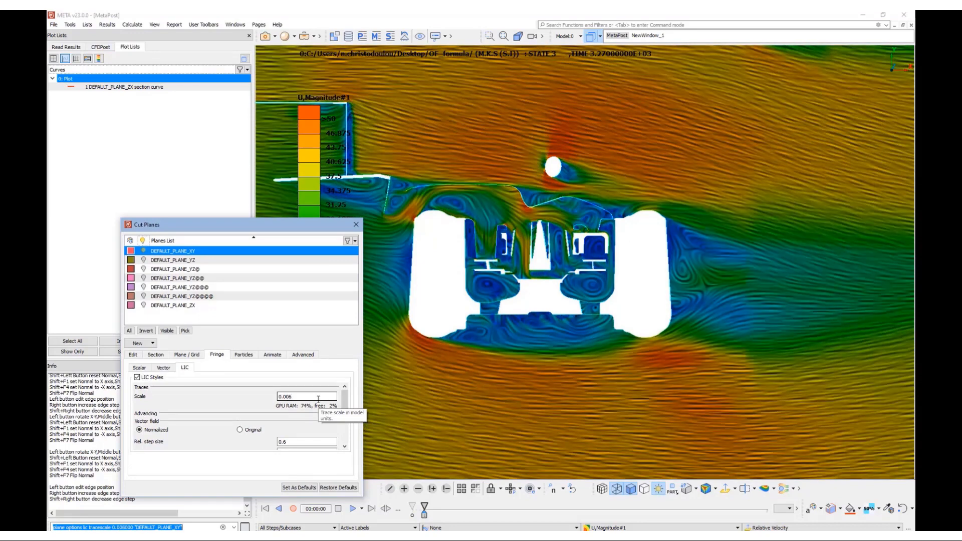
pyautogui.click(318, 397)
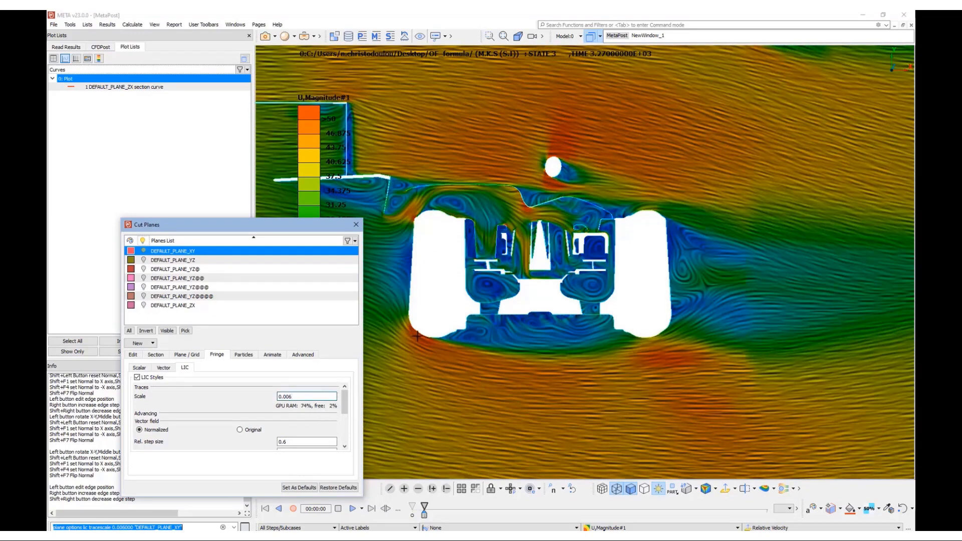
pyautogui.scroll(-2, 421, 335)
pyautogui.scroll(-2, 421, 335)
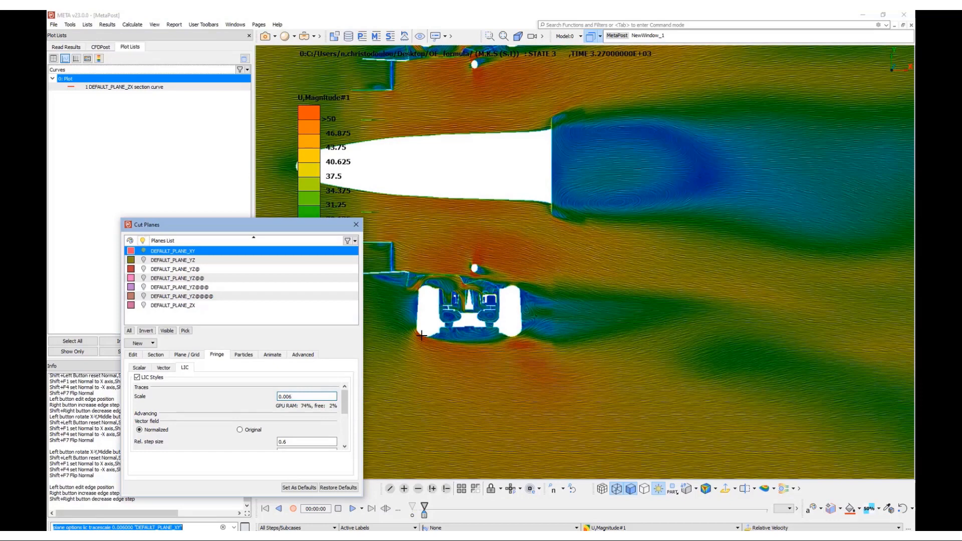
pyautogui.scroll(-2, 421, 335)
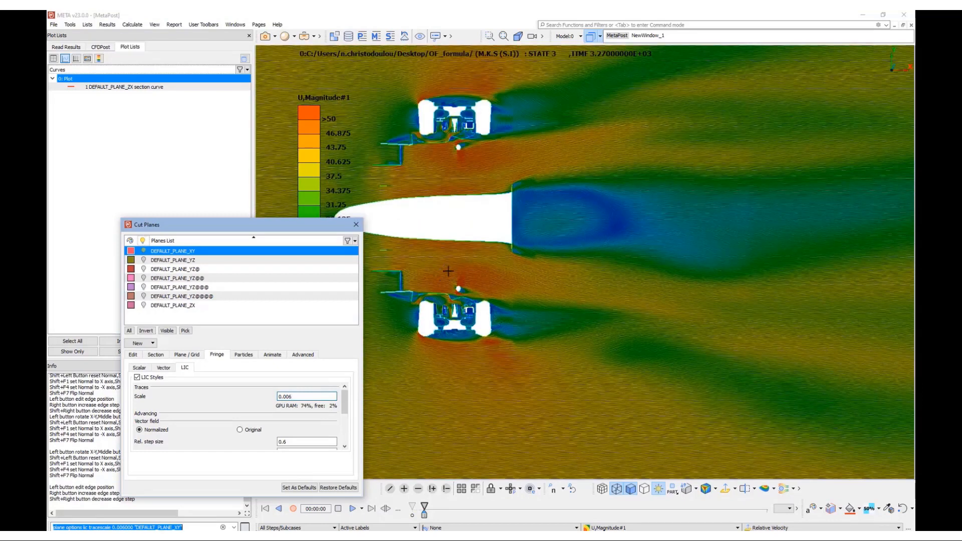
# - Set the horizontal cut plane's Z origin to 0.01
pyautogui.moveTo(448, 271); pyautogui.dragTo(485, 291, button='middle')
pyautogui.click(164, 355)
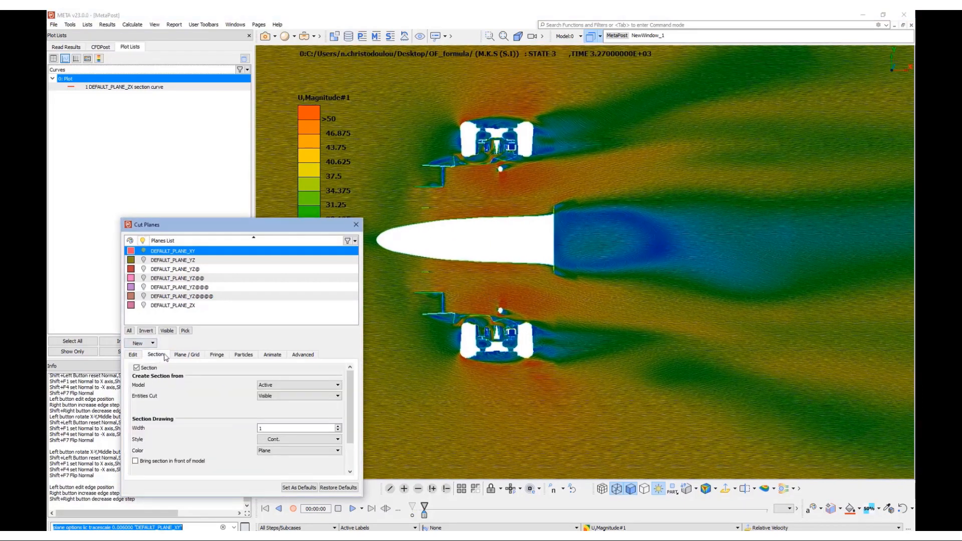
pyautogui.click(173, 356)
pyautogui.click(137, 354)
pyautogui.moveTo(297, 435); pyautogui.dragTo(309, 433)
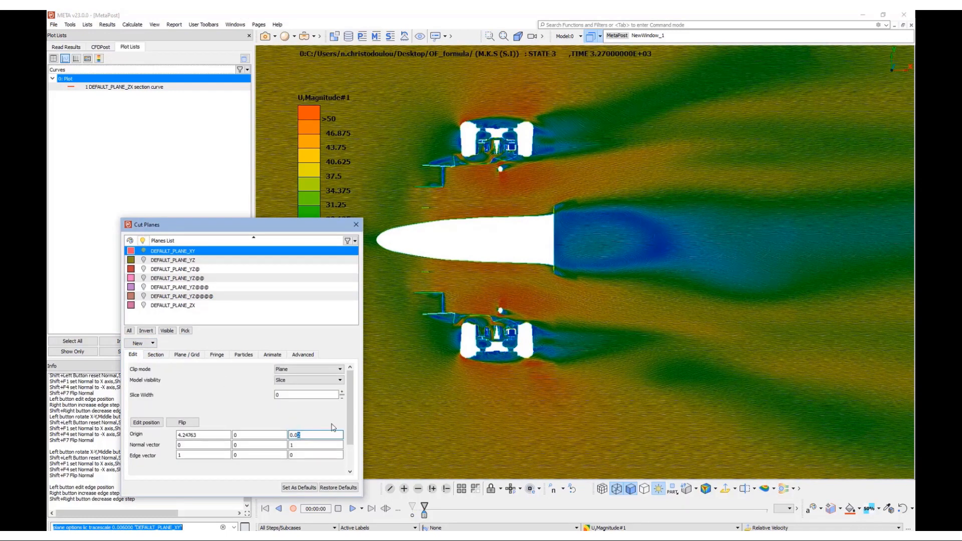
pyautogui.write('1')
pyautogui.press('Return')
# - Hide the horizontal cut plane DEFAULT_PLANE_XY and duplicate it
pyautogui.click(243, 320)
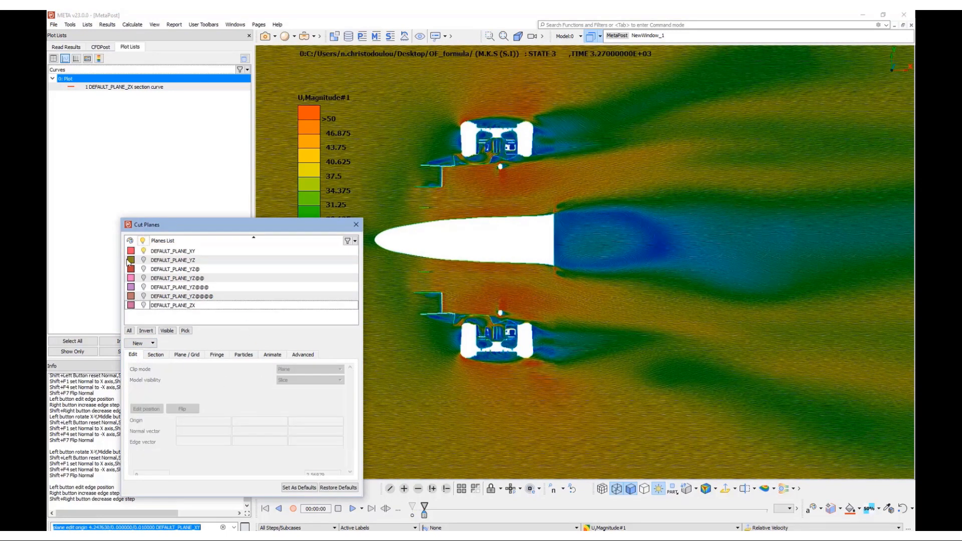
pyautogui.click(143, 251)
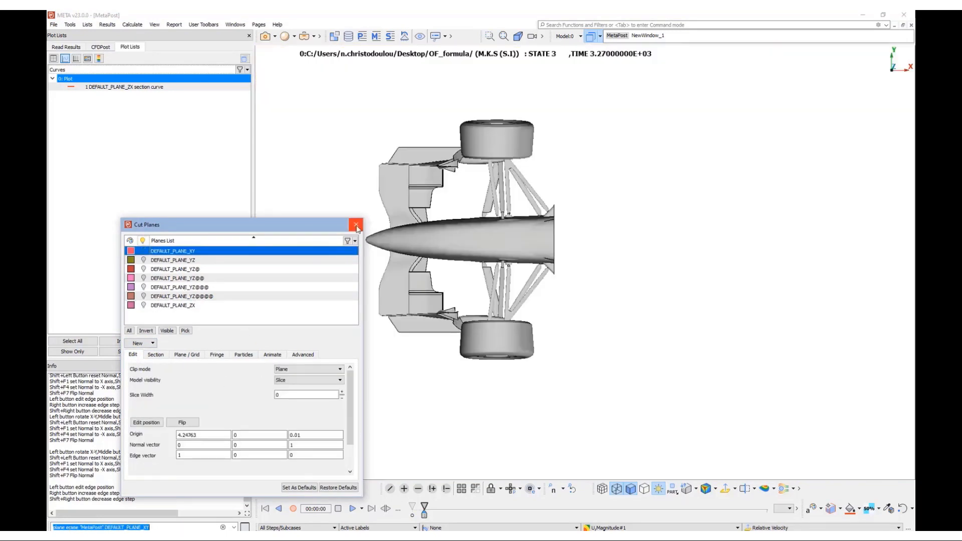
pyautogui.rightClick(181, 252)
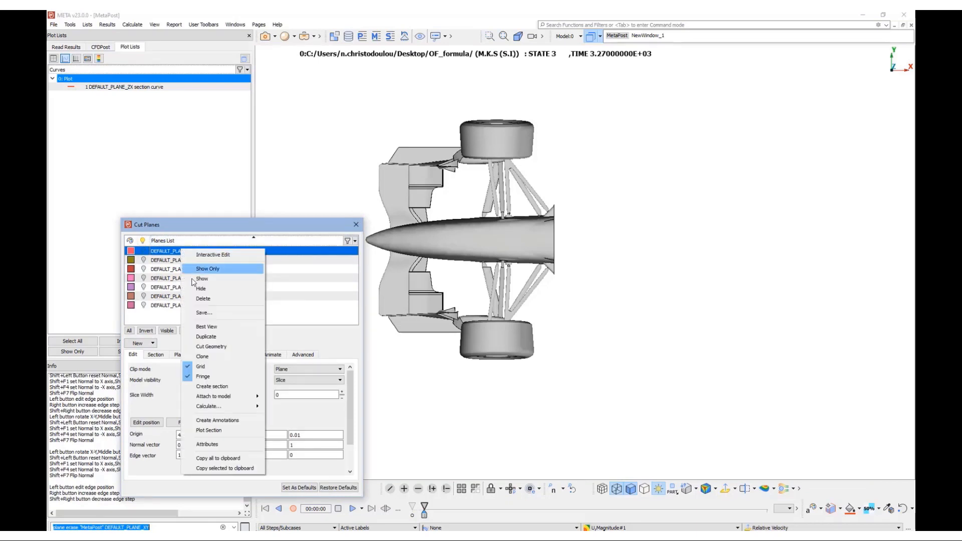
pyautogui.click(204, 337)
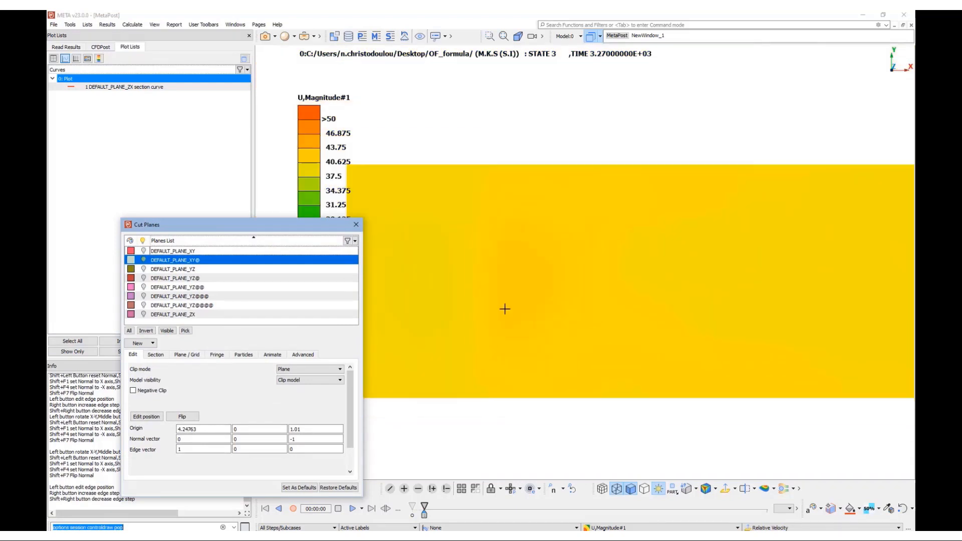
# - Show the duplicate's plane drawing and interactively trim its grid around one front wheel, S about -5.04 to -4.25 and T about 0.26 to 1.17
pyautogui.click(185, 354)
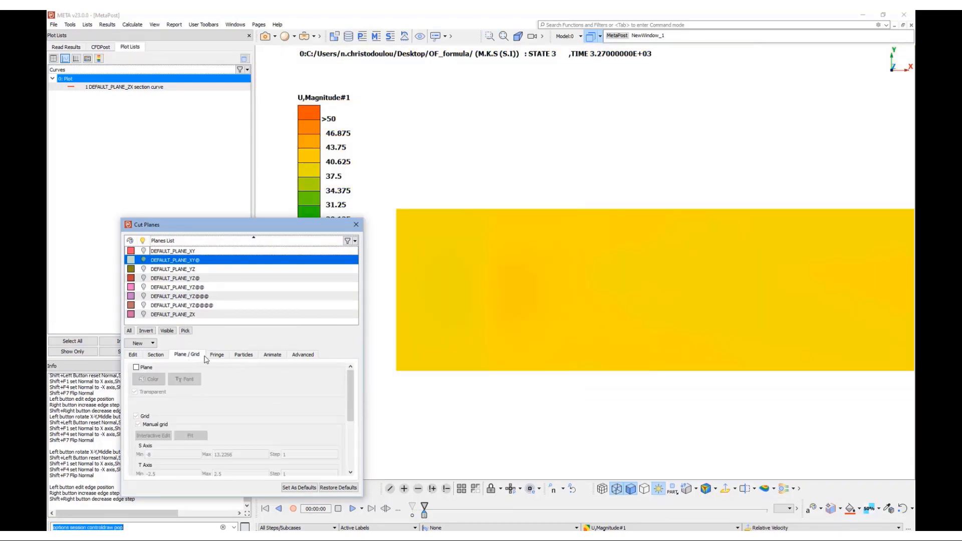
pyautogui.click(136, 367)
pyautogui.click(136, 367)
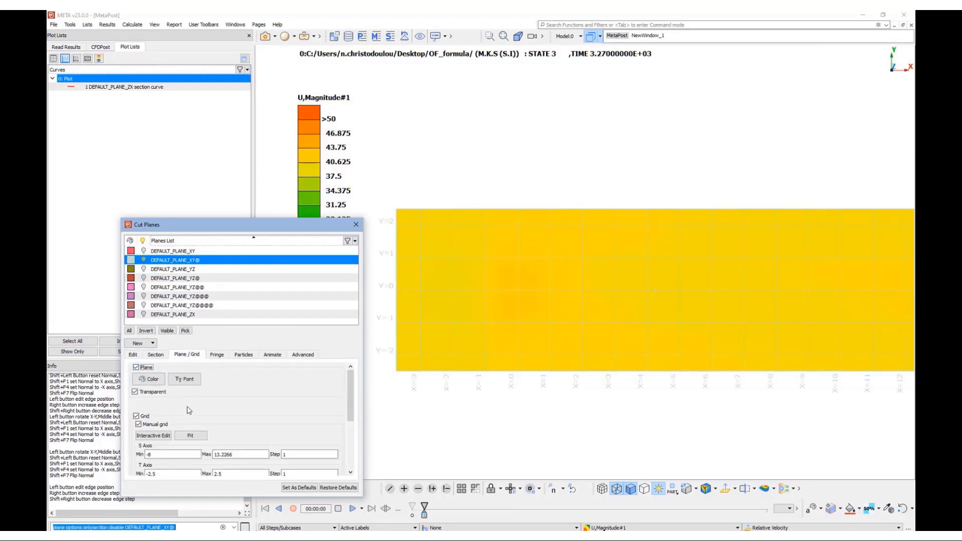
pyautogui.click(153, 435)
pyautogui.moveTo(401, 323); pyautogui.dragTo(455, 323)
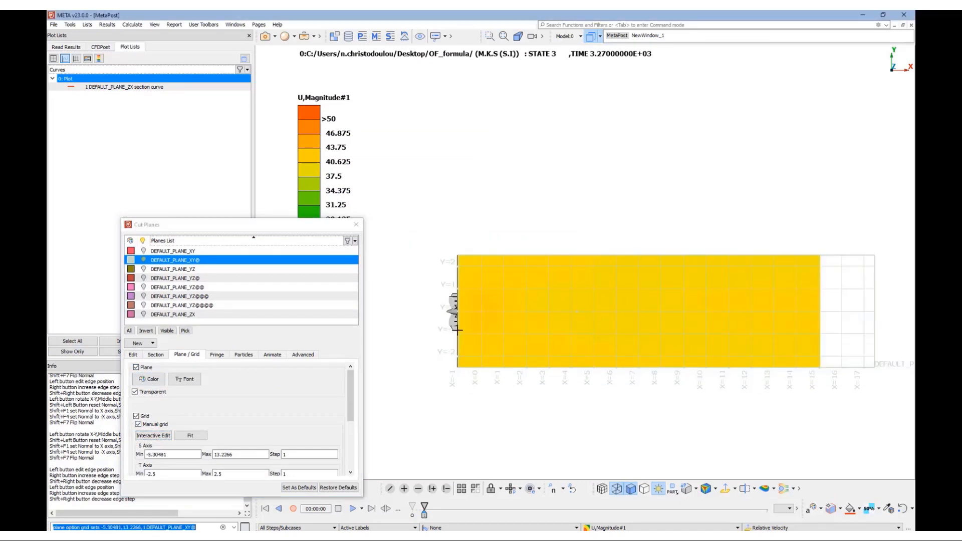
pyautogui.moveTo(850, 330); pyautogui.dragTo(499, 317)
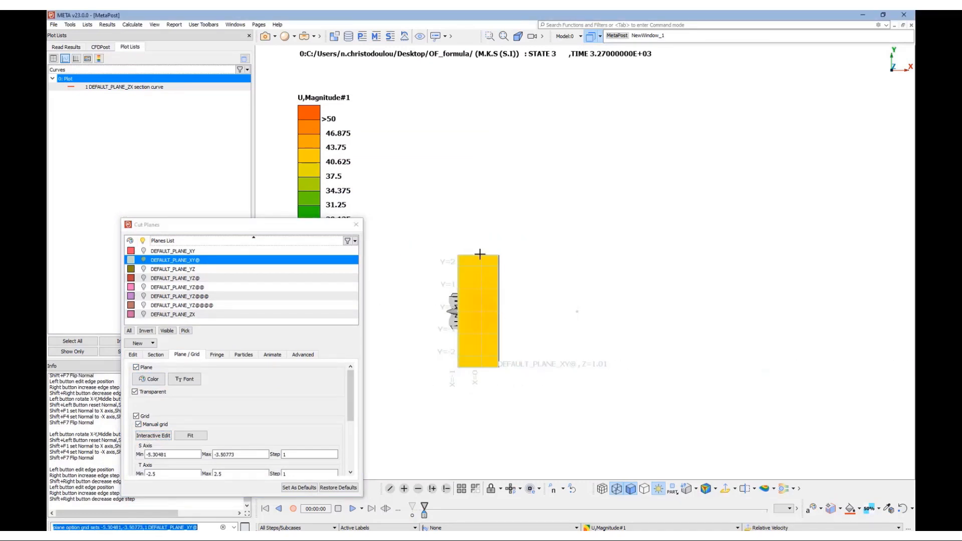
pyautogui.moveTo(481, 257); pyautogui.dragTo(476, 316)
pyautogui.moveTo(470, 367); pyautogui.dragTo(539, 243)
pyautogui.scroll(5, 479, 329)
pyautogui.scroll(1, 479, 330)
pyautogui.moveTo(405, 320); pyautogui.dragTo(438, 323)
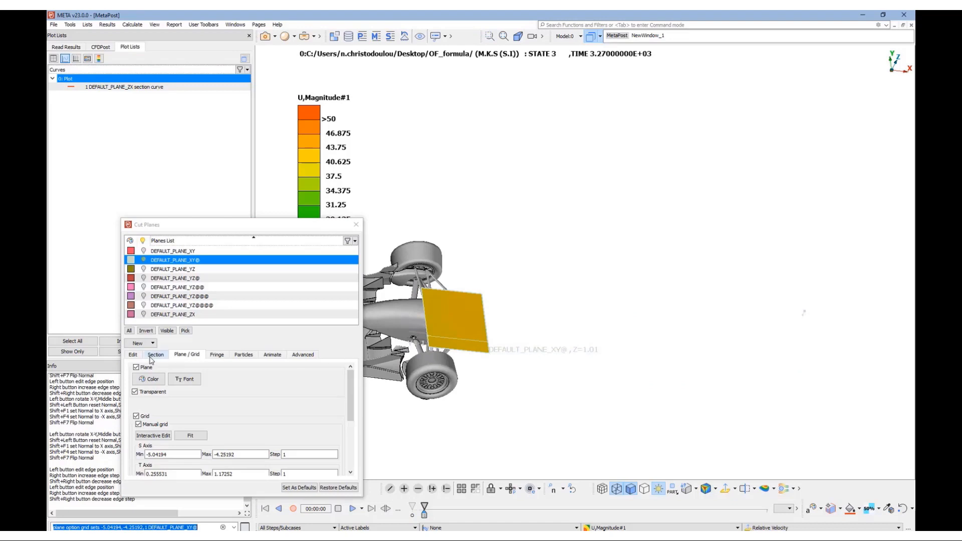
# - Interactively lower the trimmed plane so it cuts through the front wheel at a Z origin of about 0.049
pyautogui.click(134, 355)
pyautogui.click(150, 417)
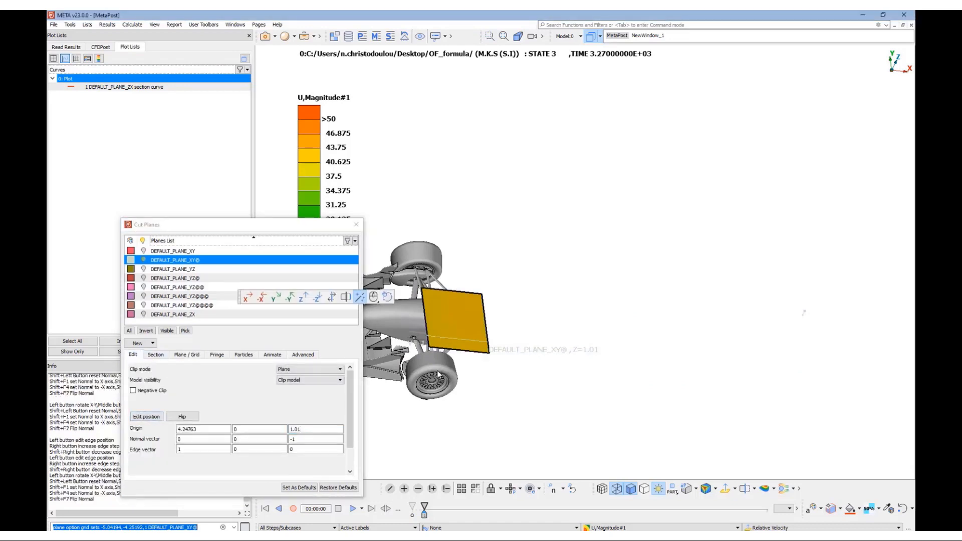
pyautogui.moveTo(436, 377); pyautogui.dragTo(423, 401)
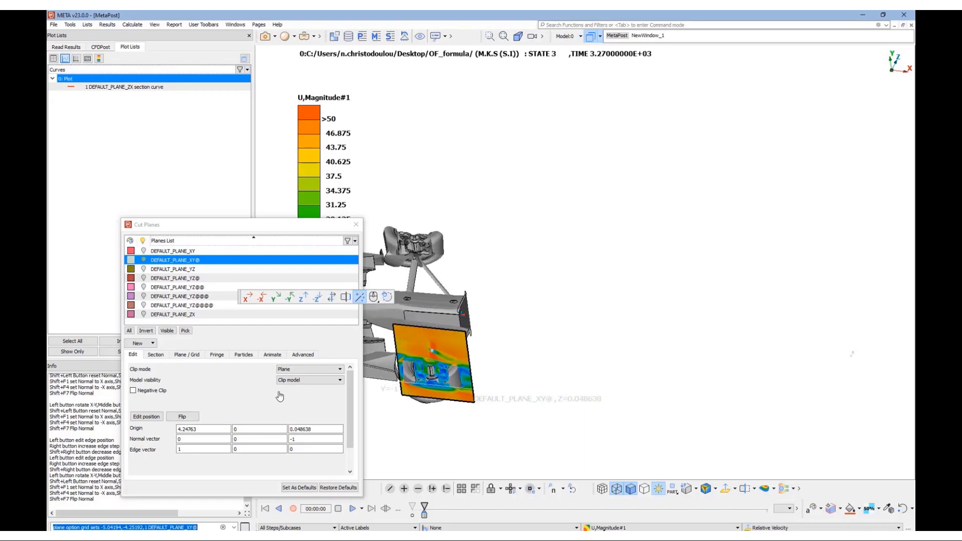
# - Set the trimmed plane's model visibility to Show model, and erase a picked part in the front wheel area
pyautogui.click(313, 380)
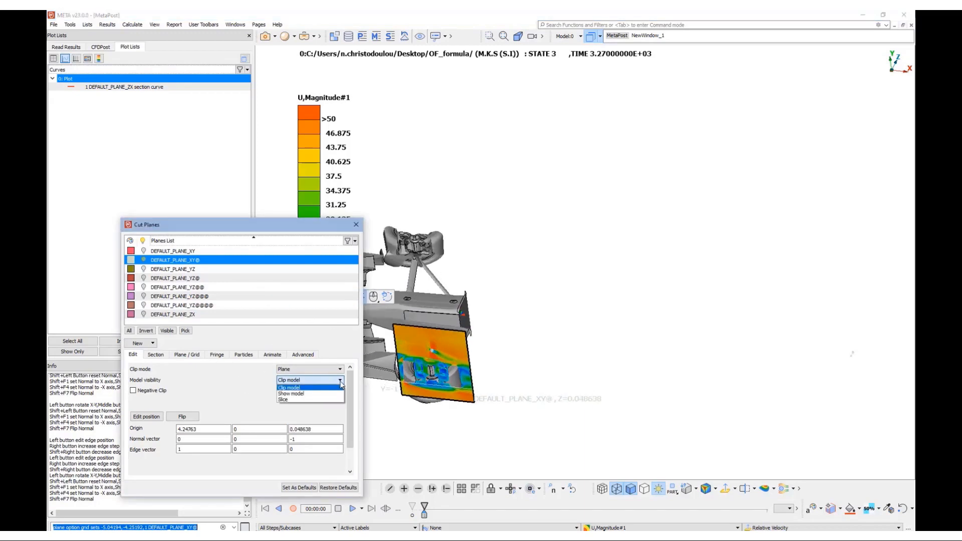
pyautogui.click(314, 395)
pyautogui.scroll(10, 429, 380)
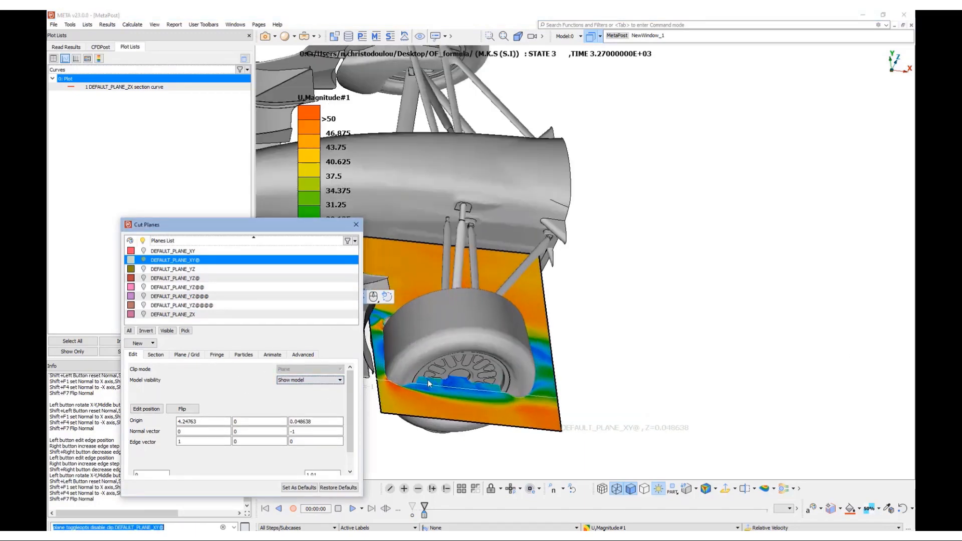
pyautogui.click(418, 489)
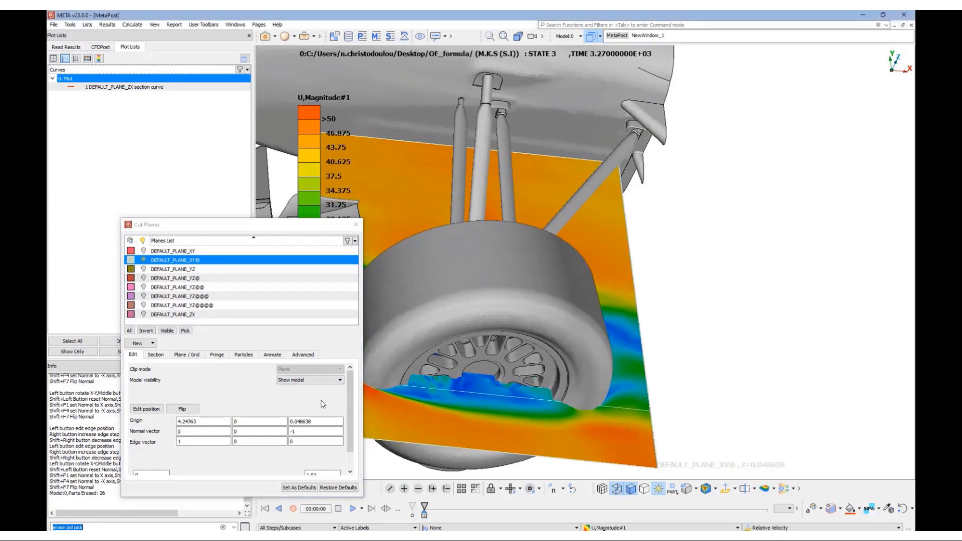
# - Enable LIC styles on the trimmed plane around the front wheel
pyautogui.click(186, 354)
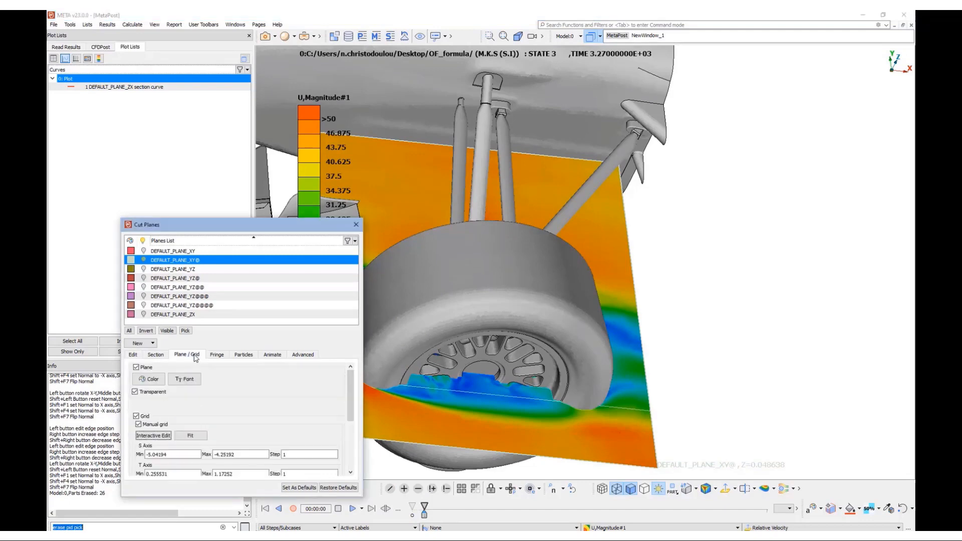
pyautogui.click(217, 354)
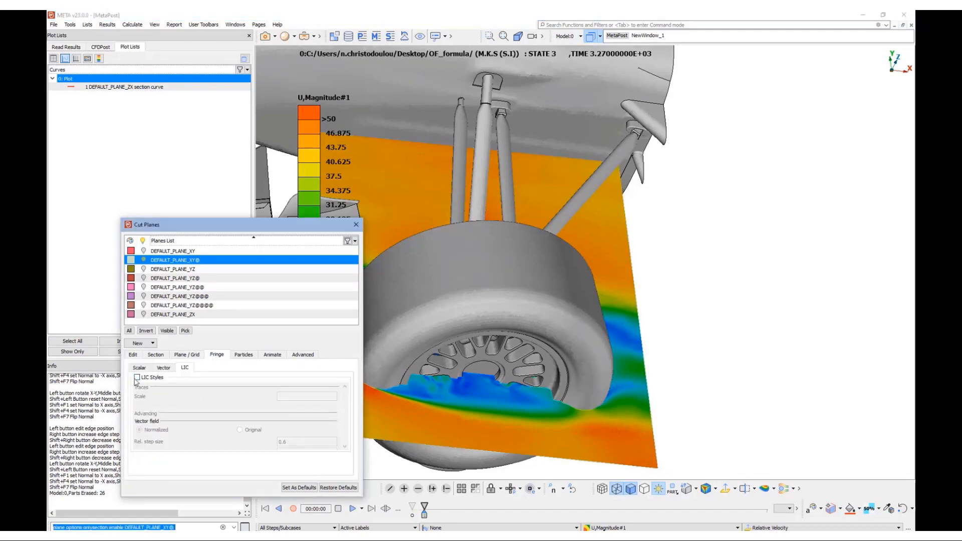
pyautogui.click(137, 377)
pyautogui.scroll(3, 518, 387)
pyautogui.scroll(3, 518, 387)
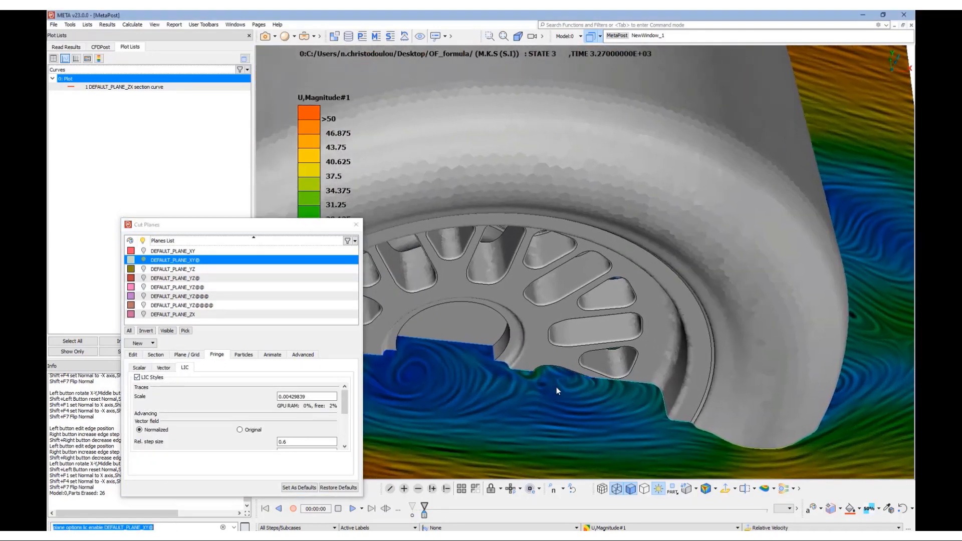
# - Set the trimmed plane's LIC trace scale to 0.001 and finally to 0.002
pyautogui.doubleClick(291, 398)
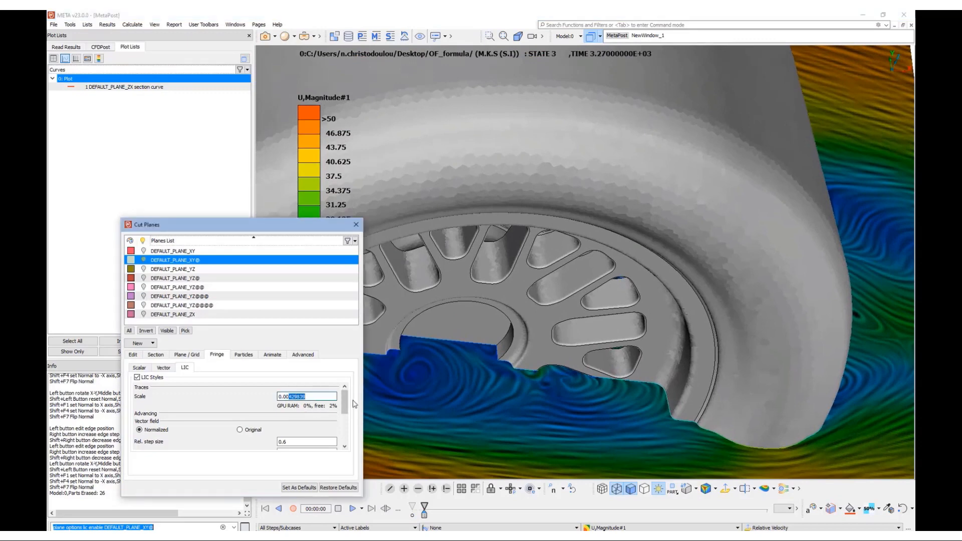
pyautogui.write('0.001')
pyautogui.press('Return')
pyautogui.scroll(-1, 473, 399)
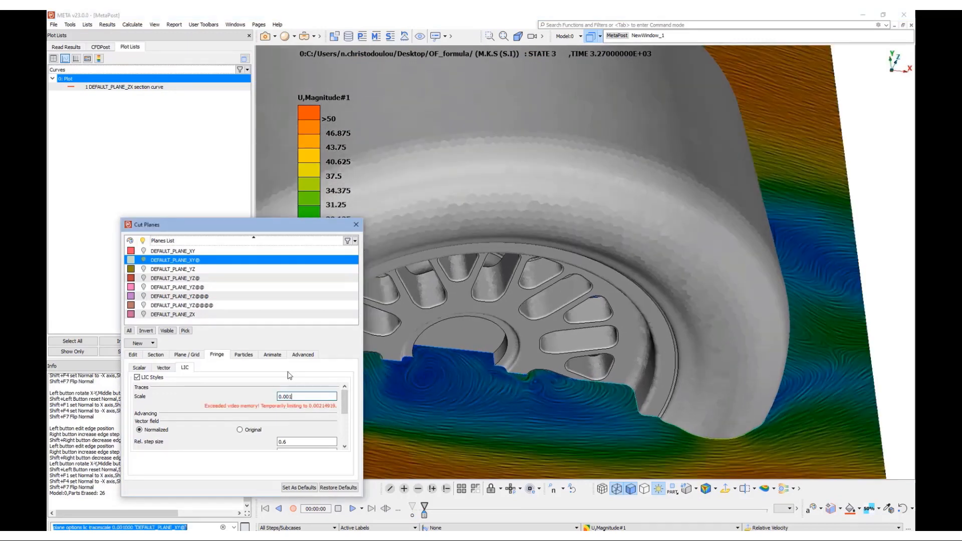
pyautogui.doubleClick(291, 396)
pyautogui.write('0.002')
pyautogui.press('Return')
pyautogui.scroll(-3, 505, 344)
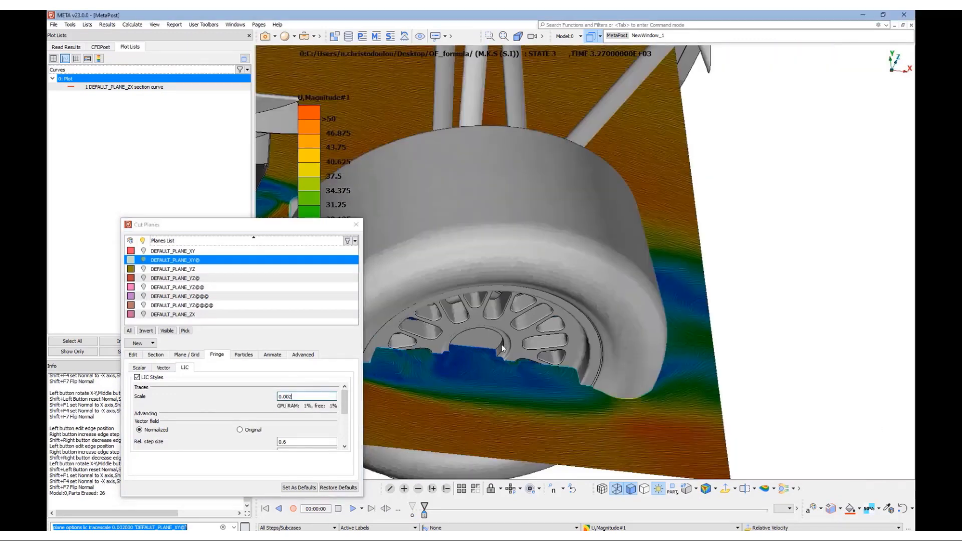
# - Examine the LIC flow traces inside the rim, behind the tyre and between the front wing and the wheel
pyautogui.keyDown('ctrl'); pyautogui.moveTo(504, 343); pyautogui.dragTo(468, 362); pyautogui.keyUp('ctrl')
pyautogui.scroll(4, 576, 371)
pyautogui.keyDown('ctrl'); pyautogui.moveTo(669, 356); pyautogui.dragTo(608, 372); pyautogui.keyUp('ctrl')
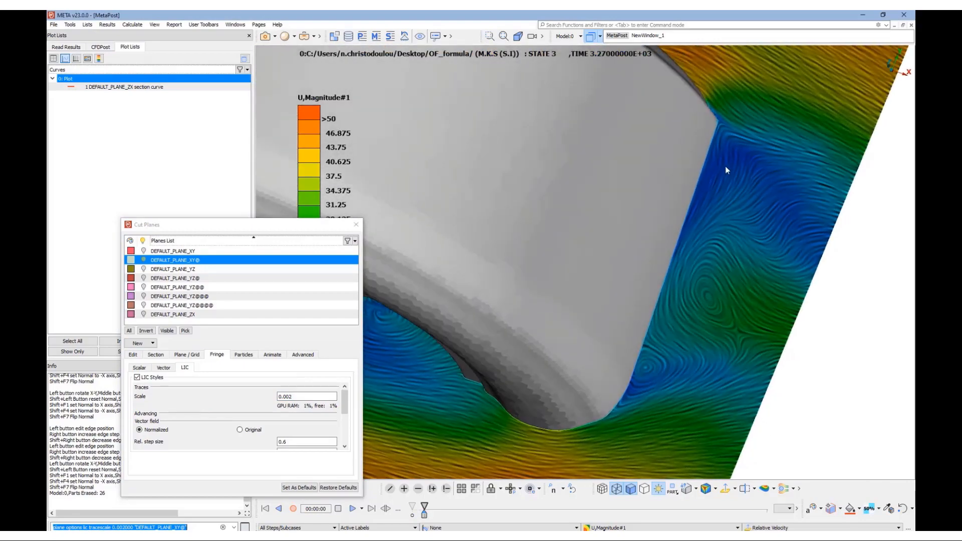
pyautogui.keyDown('ctrl'); pyautogui.moveTo(725, 166); pyautogui.dragTo(677, 244); pyautogui.keyUp('ctrl')
pyautogui.scroll(-5, 655, 265)
pyautogui.scroll(5, 598, 158)
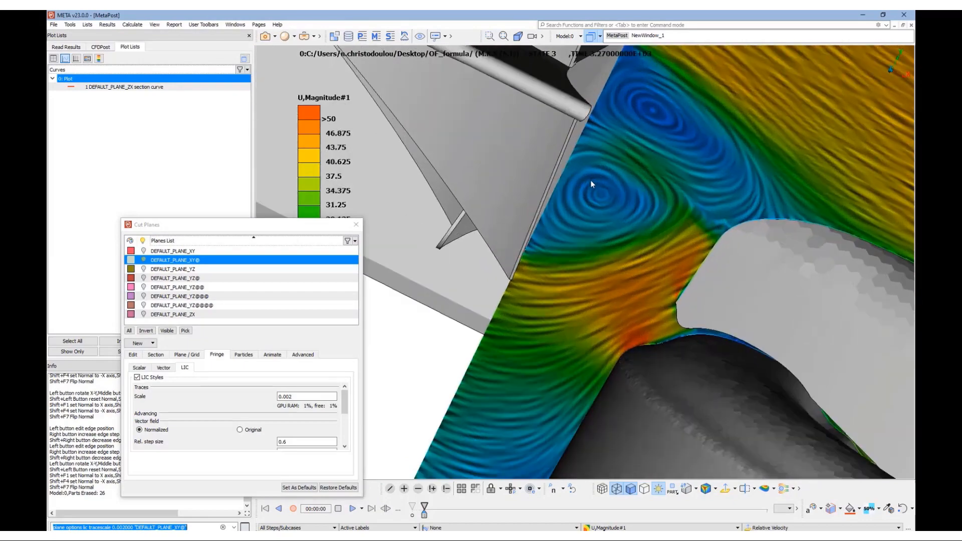
pyautogui.keyDown('ctrl'); pyautogui.moveTo(590, 179); pyautogui.dragTo(645, 101, button='middle'); pyautogui.keyUp('ctrl')
pyautogui.keyDown('ctrl'); pyautogui.moveTo(645, 101); pyautogui.dragTo(680, 254); pyautogui.keyUp('ctrl')
pyautogui.scroll(-4, 638, 254)
pyautogui.scroll(-2, 596, 257)
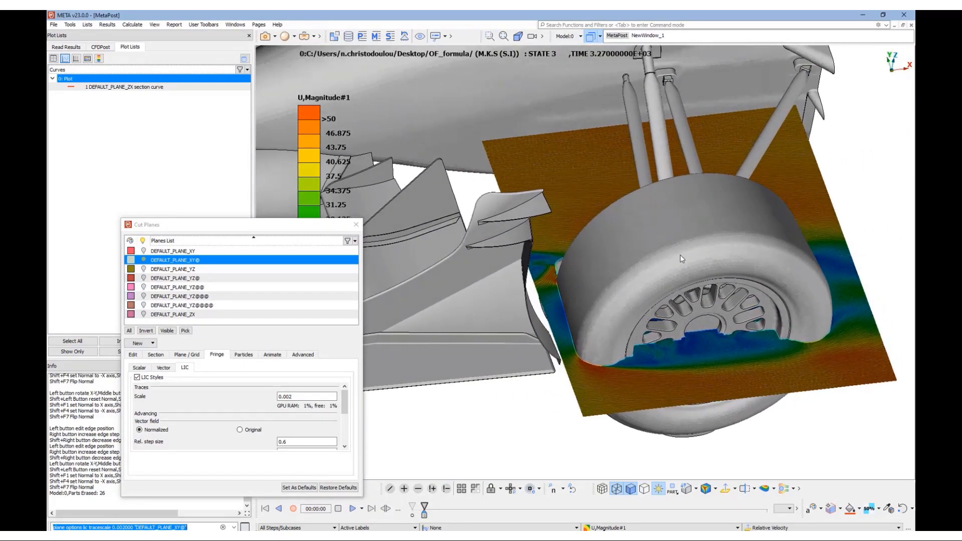
# - Create a new X-normal cut plane at the front wheel with LIC styles enabled
pyautogui.click(137, 344)
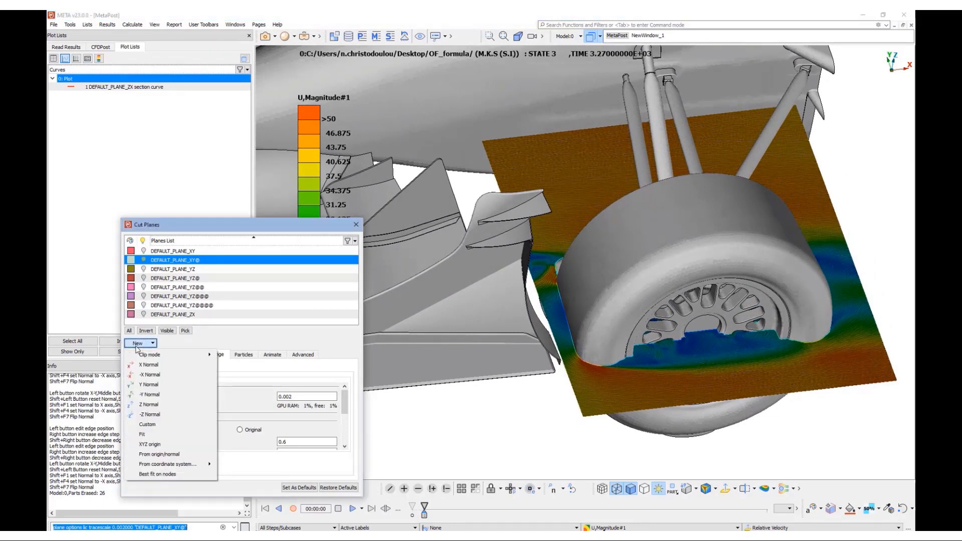
pyautogui.moveTo(152, 356)
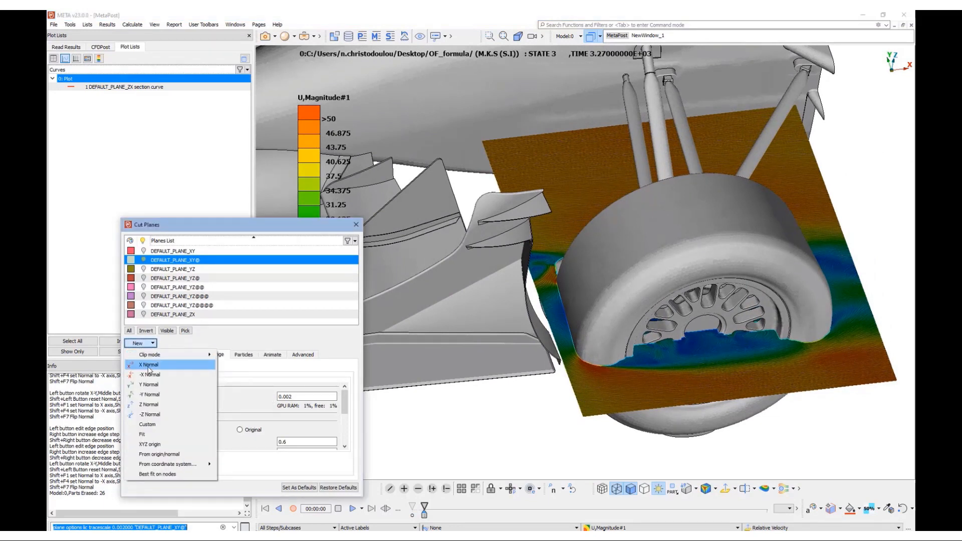
pyautogui.click(150, 366)
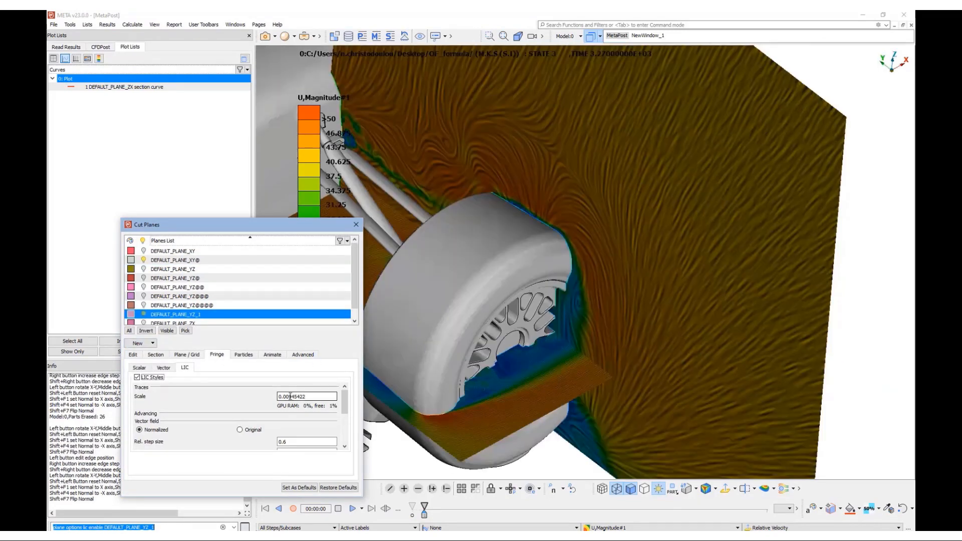
# - Set the X-normal plane's LIC trace scale to 0.005 and finally to 0.004, and view the flow around the front wheel
pyautogui.moveTo(290, 396); pyautogui.dragTo(360, 404)
pyautogui.write('5')
pyautogui.press('Return')
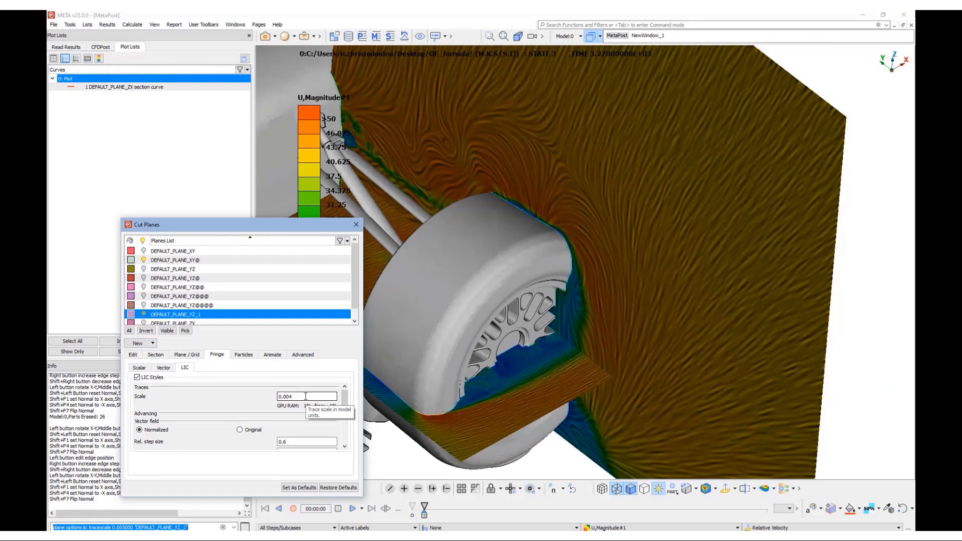
pyautogui.press('Return')
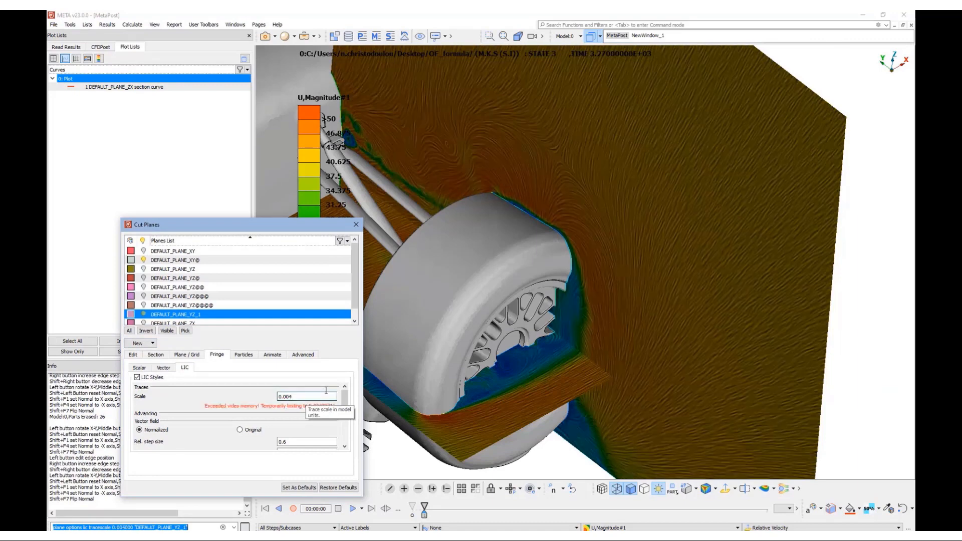
pyautogui.click(358, 224)
pyautogui.moveTo(503, 331); pyautogui.dragTo(575, 348)
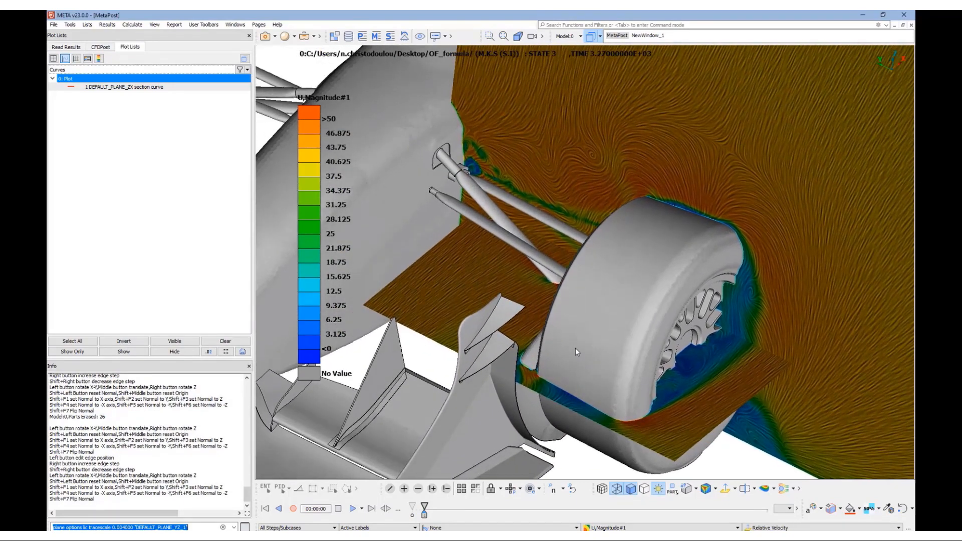
# - Hide the trimmed horizontal plane and select the X-normal plane DEFAULT_PLANE_YZ_1 for editing
pyautogui.click(707, 490)
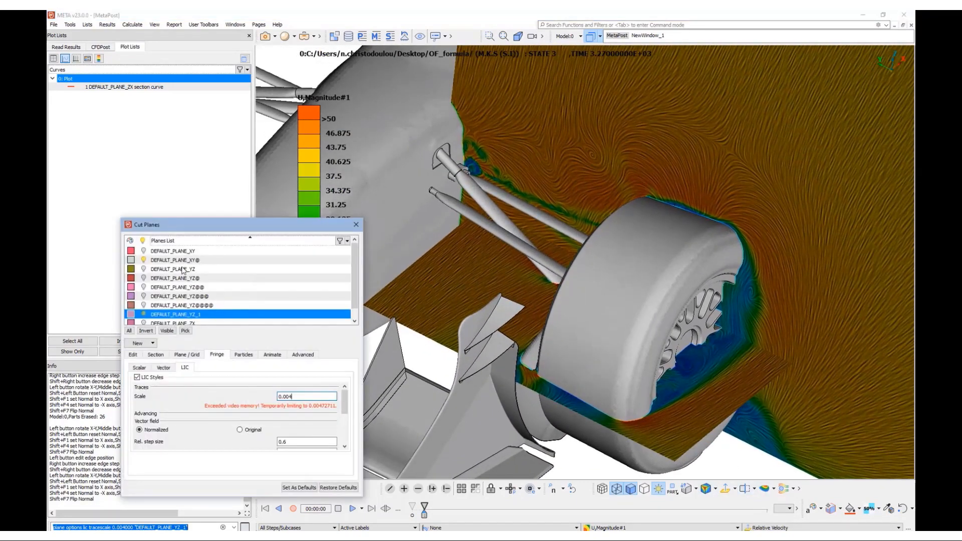
pyautogui.click(144, 260)
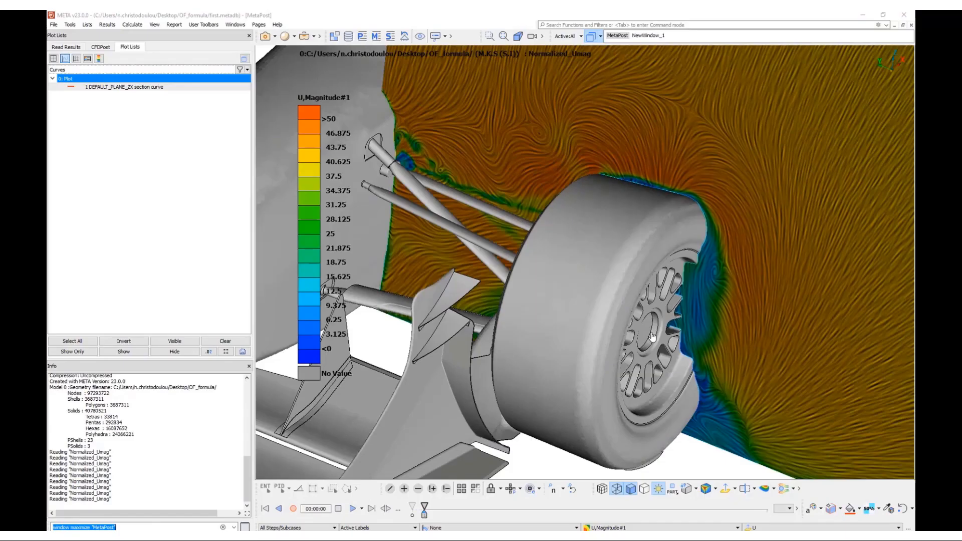
pyautogui.click(481, 192)
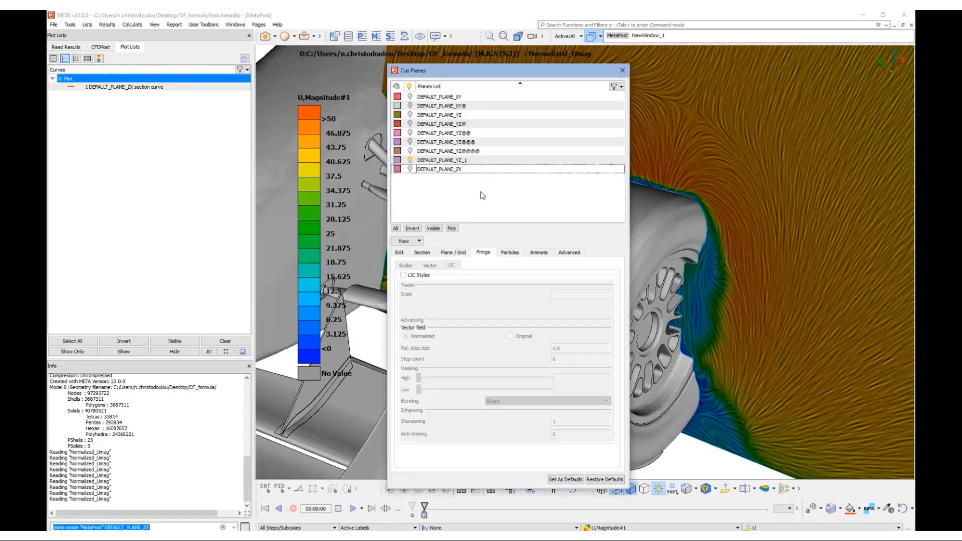
pyautogui.click(457, 160)
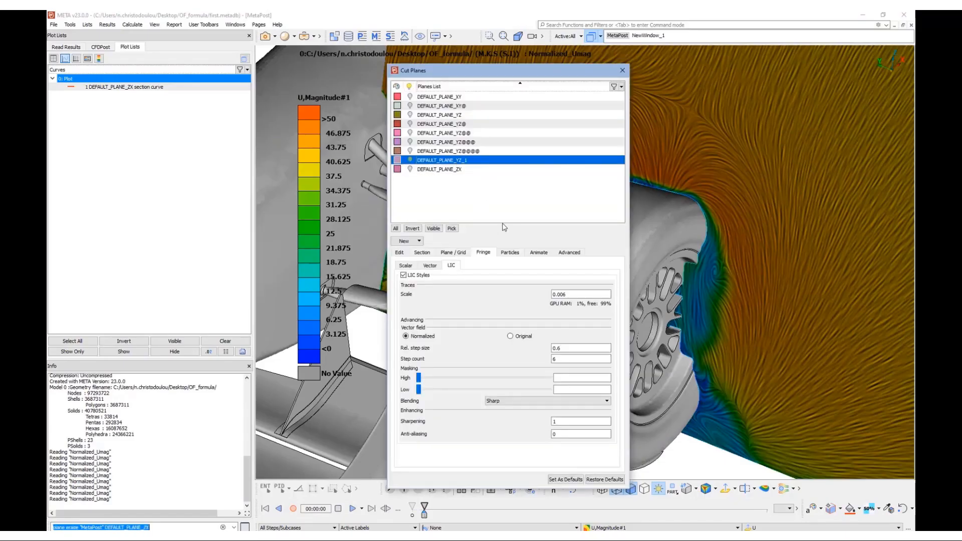
# - Turn off the LIC styles on the X-normal plane DEFAULT_PLANE_YZ_1
pyautogui.click(403, 275)
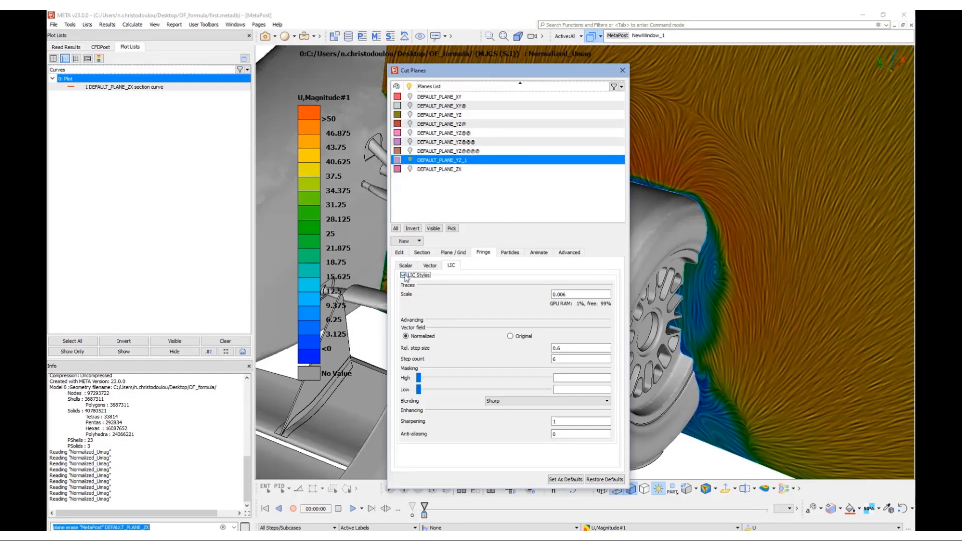
pyautogui.click(622, 70)
pyautogui.scroll(-5, 584, 339)
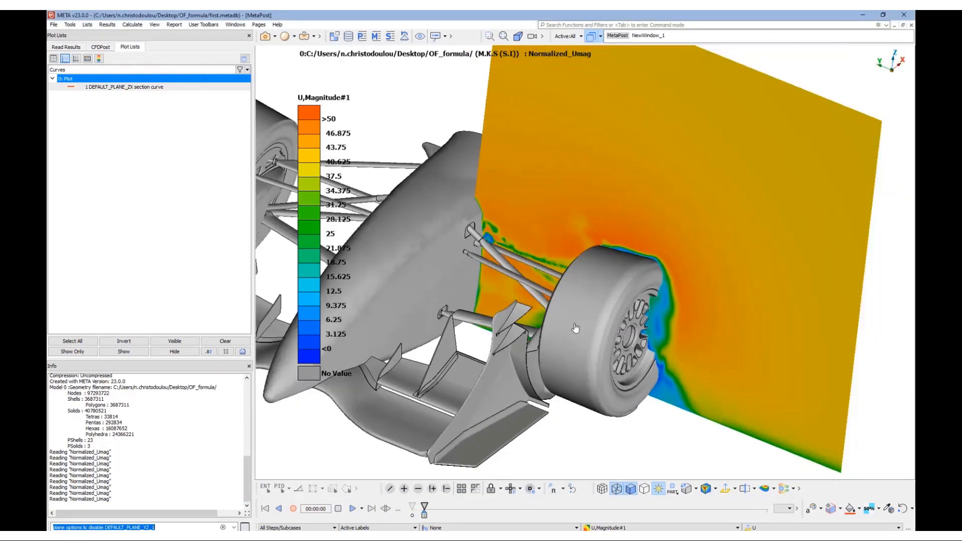
# - Reopen the cut plane settings and enable the plane and grid display of DEFAULT_PLANE_YZ_1
pyautogui.click(756, 489)
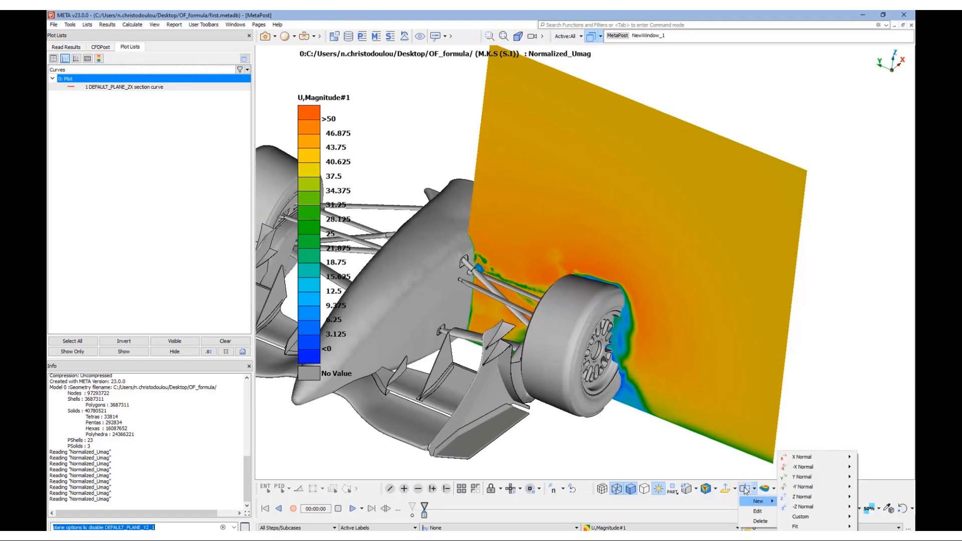
pyautogui.click(745, 489)
pyautogui.click(422, 253)
pyautogui.click(399, 252)
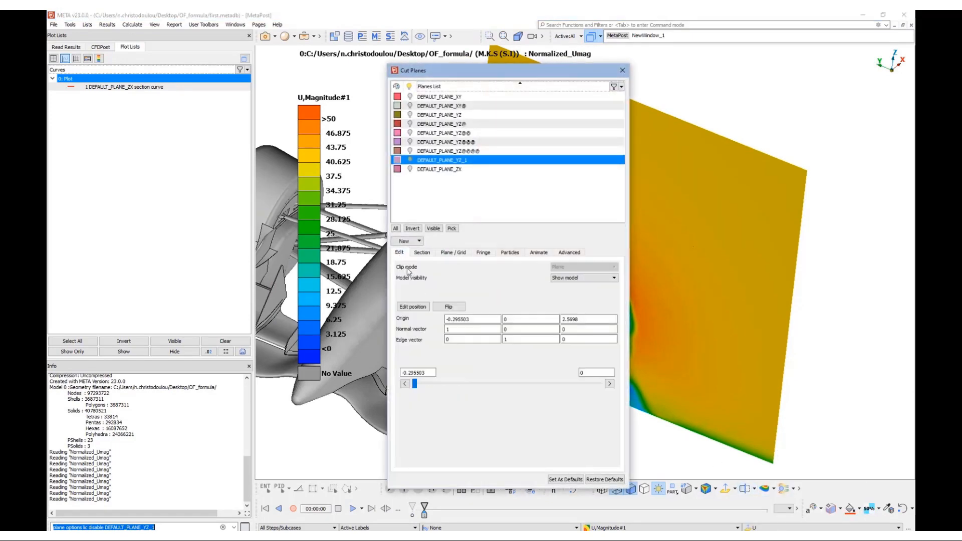
pyautogui.keyDown('ctrl'); pyautogui.moveTo(726, 321); pyautogui.dragTo(785, 294); pyautogui.keyUp('ctrl')
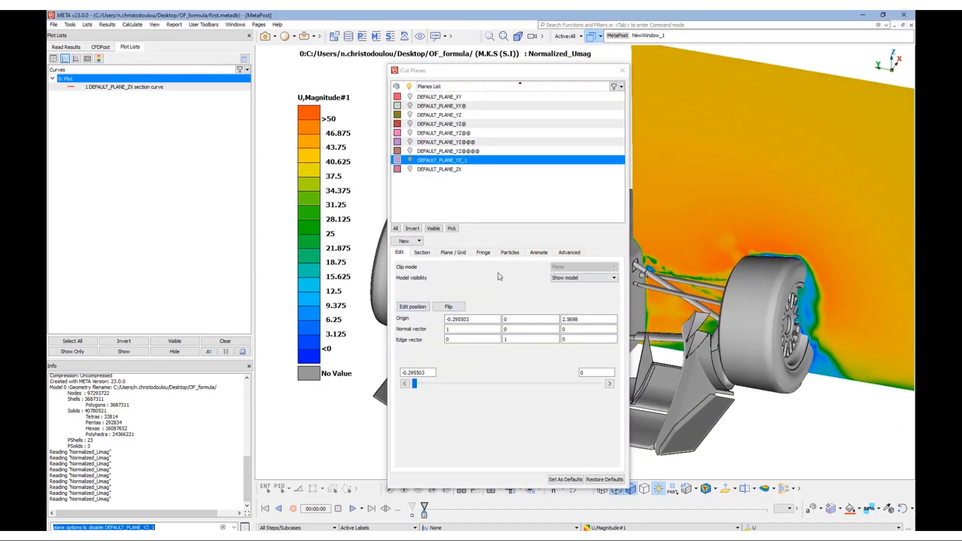
pyautogui.click(453, 253)
pyautogui.click(402, 265)
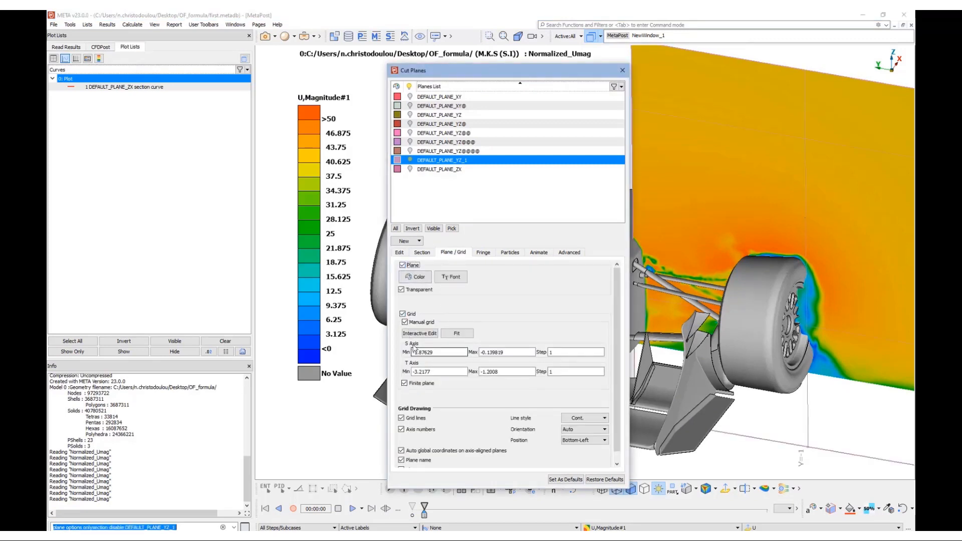
# - Interactively shrink the X-normal plane's upper and outer limits around the front wheel
pyautogui.click(419, 333)
pyautogui.moveTo(754, 134); pyautogui.dragTo(770, 275)
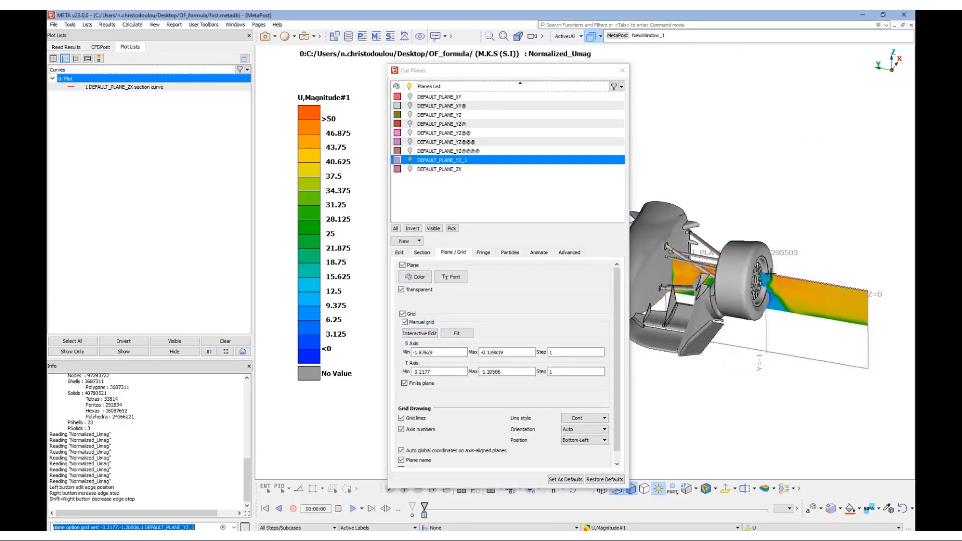
pyautogui.moveTo(869, 339); pyautogui.dragTo(744, 309)
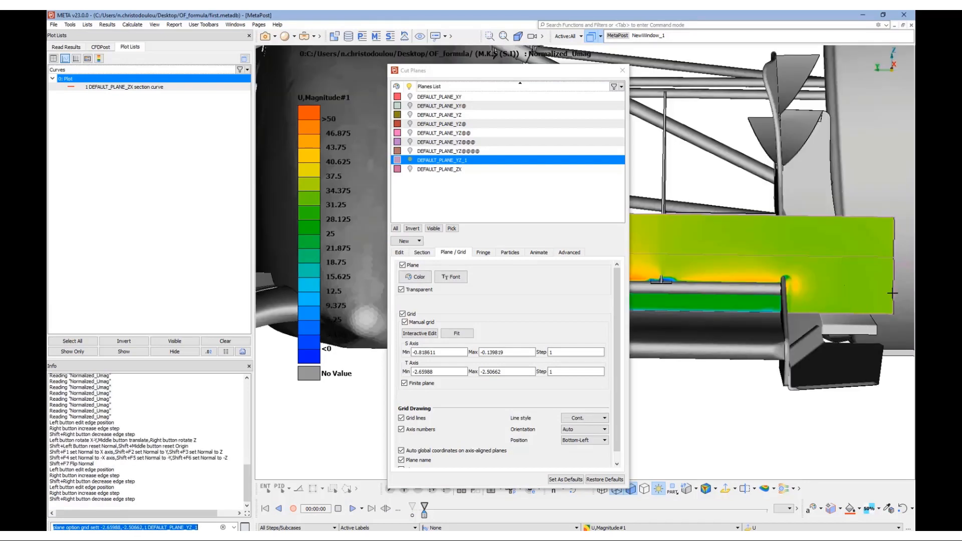
# - Trim the X-normal plane at the front wing to S limits -0.649752 to -0.276432 and a T maximum of -2.61746
pyautogui.moveTo(893, 293); pyautogui.dragTo(784, 298)
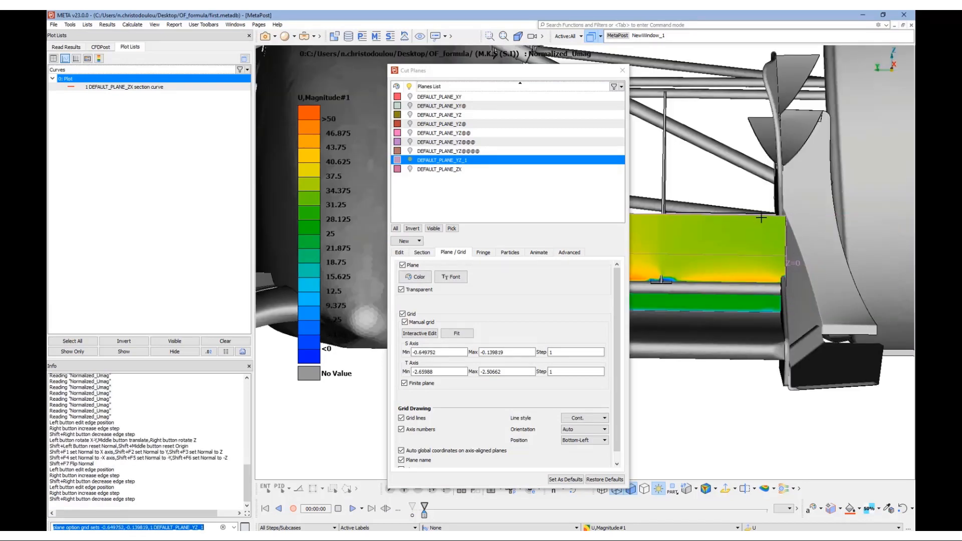
pyautogui.moveTo(761, 218); pyautogui.dragTo(751, 287)
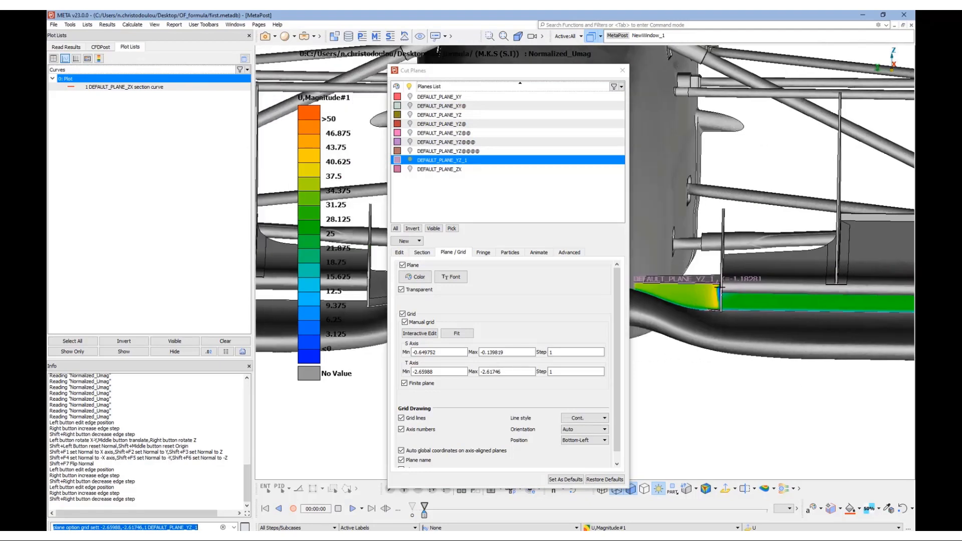
pyautogui.moveTo(638, 285); pyautogui.dragTo(720, 294)
pyautogui.moveTo(719, 295); pyautogui.dragTo(721, 295)
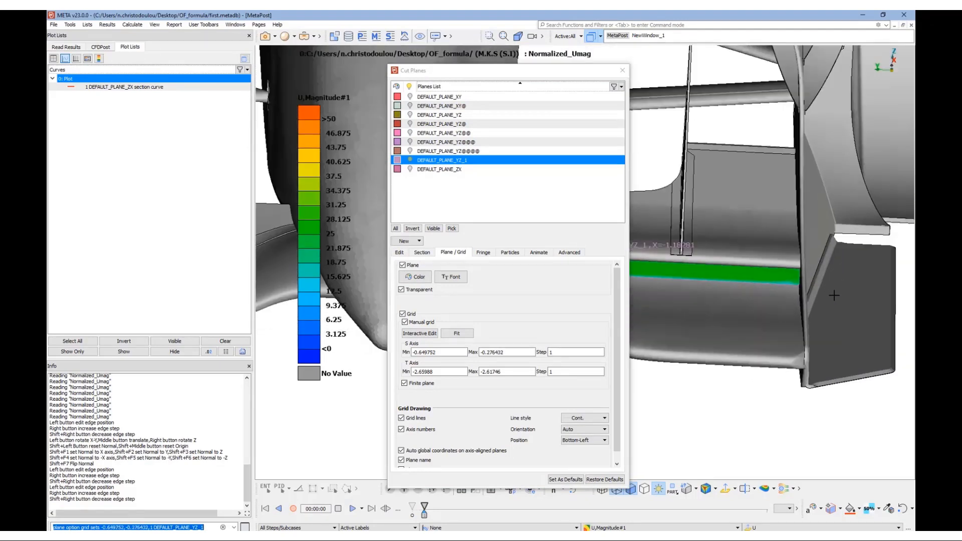
pyautogui.keyDown('ctrl'); pyautogui.moveTo(833, 294); pyautogui.dragTo(868, 278); pyautogui.keyUp('ctrl')
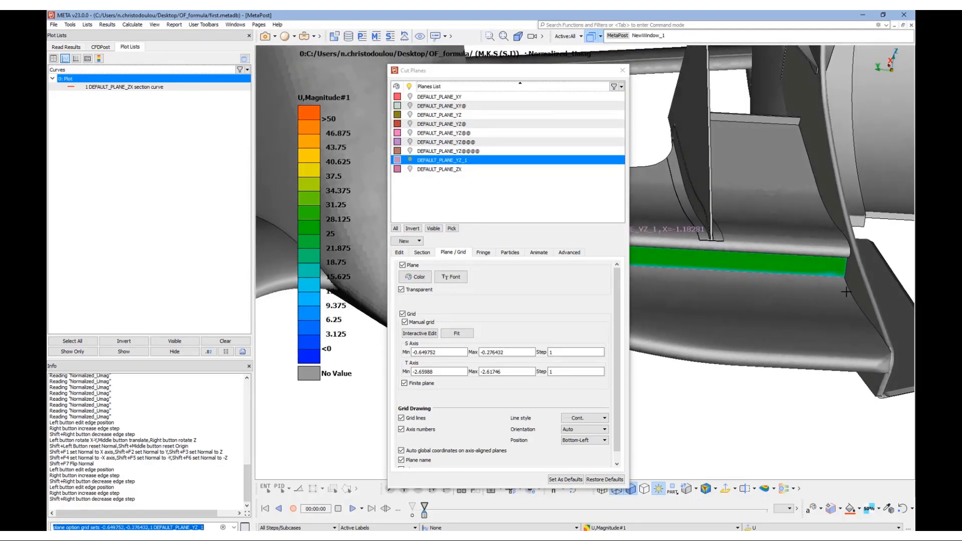
pyautogui.click(523, 203)
pyautogui.press('Escape')
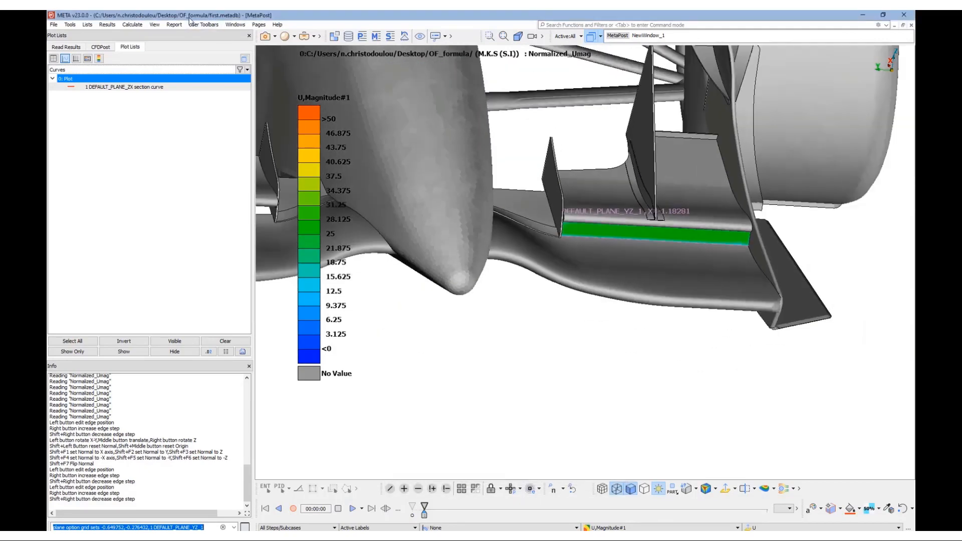
# - Open the Statistics window, enlarge it and remove all listed entities from the list
pyautogui.click(174, 24)
pyautogui.moveTo(182, 46)
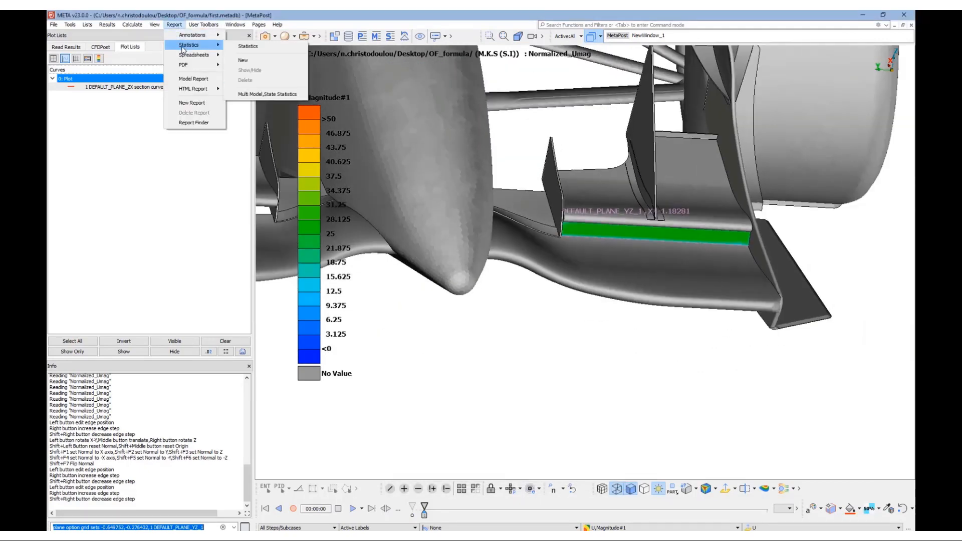
pyautogui.click(248, 46)
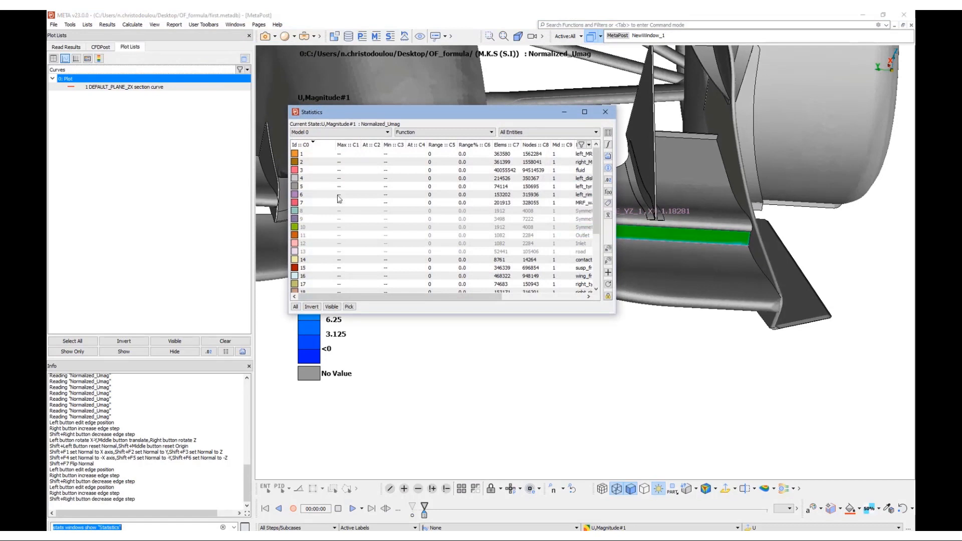
pyautogui.moveTo(616, 316); pyautogui.dragTo(700, 369)
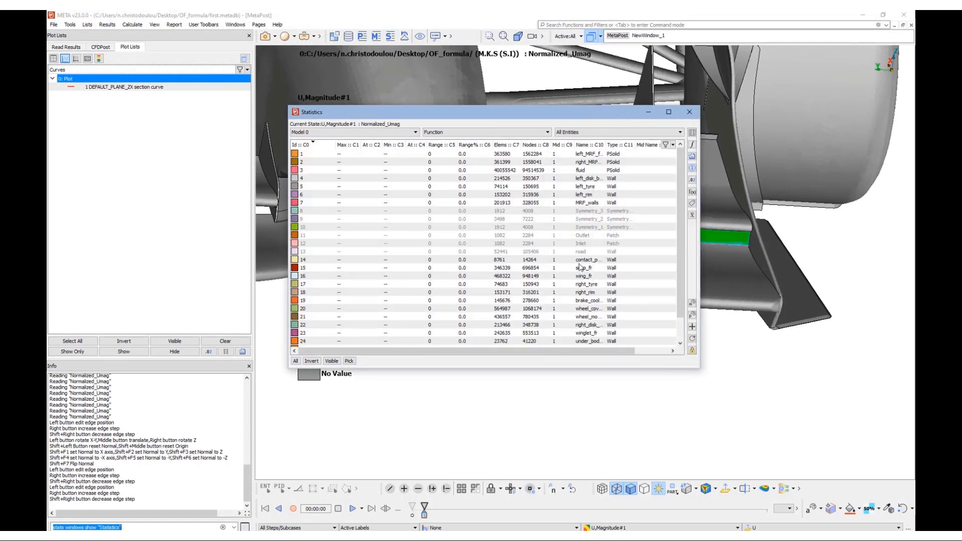
pyautogui.click(561, 252)
pyautogui.hotkey('ctrl', 'a')
pyautogui.rightClick(518, 228)
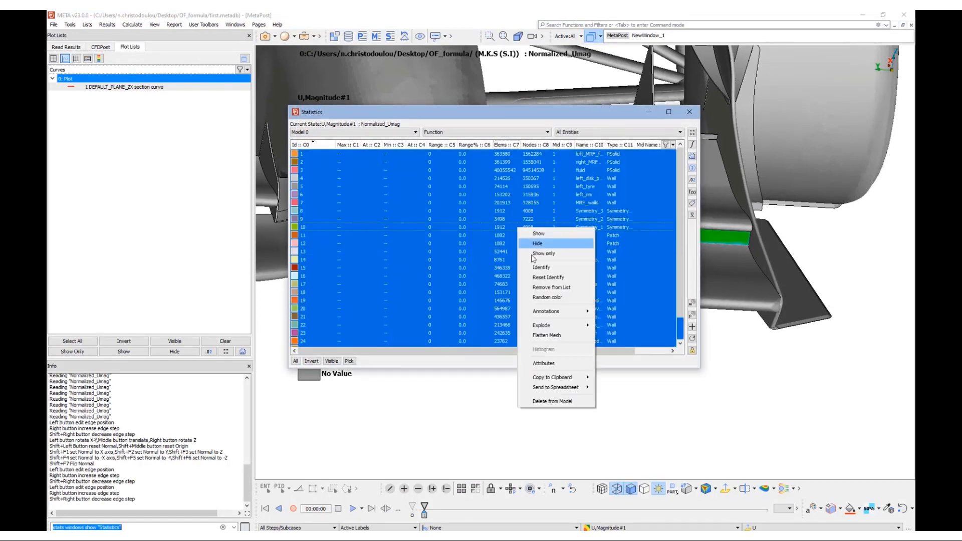
pyautogui.click(550, 289)
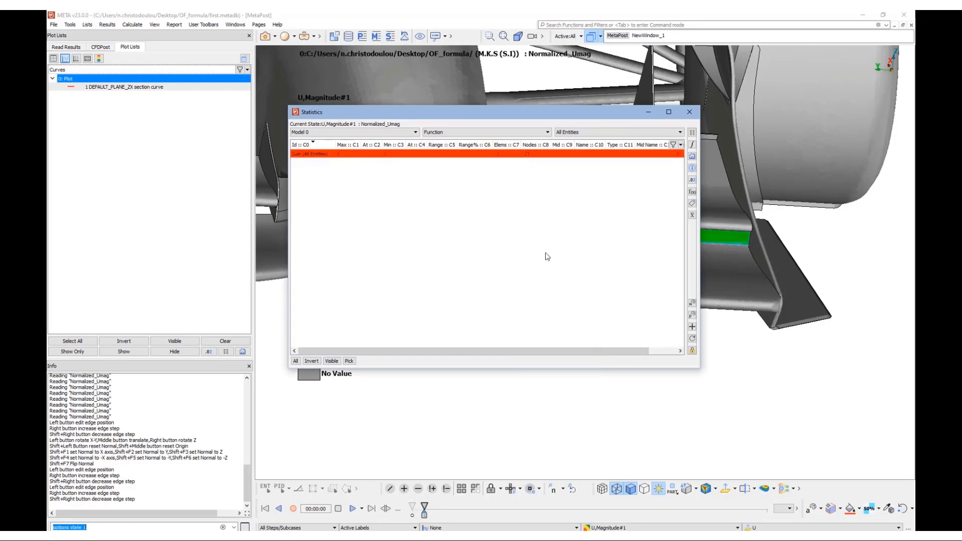
# - Add the visible cut plane to the Statistics list
pyautogui.click(692, 326)
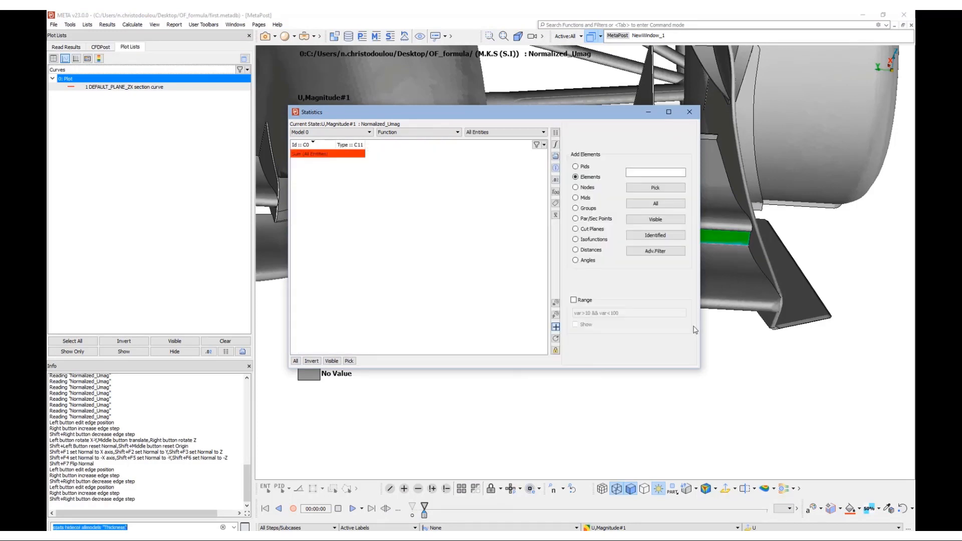
pyautogui.click(586, 230)
pyautogui.click(655, 219)
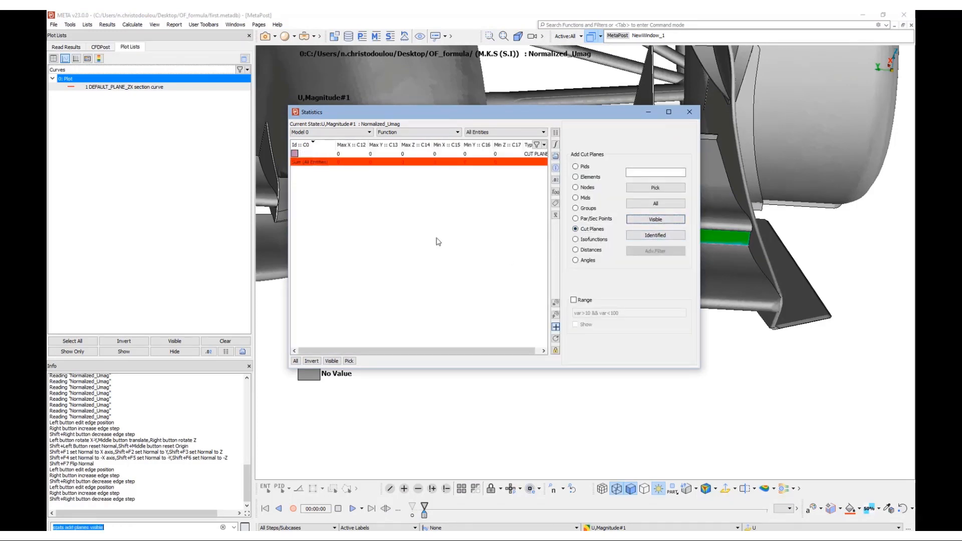
# - Hide the Max X, Max Y, Max Z, Min X, Min Y and Min Z columns, keeping Id and Type
pyautogui.click(552, 134)
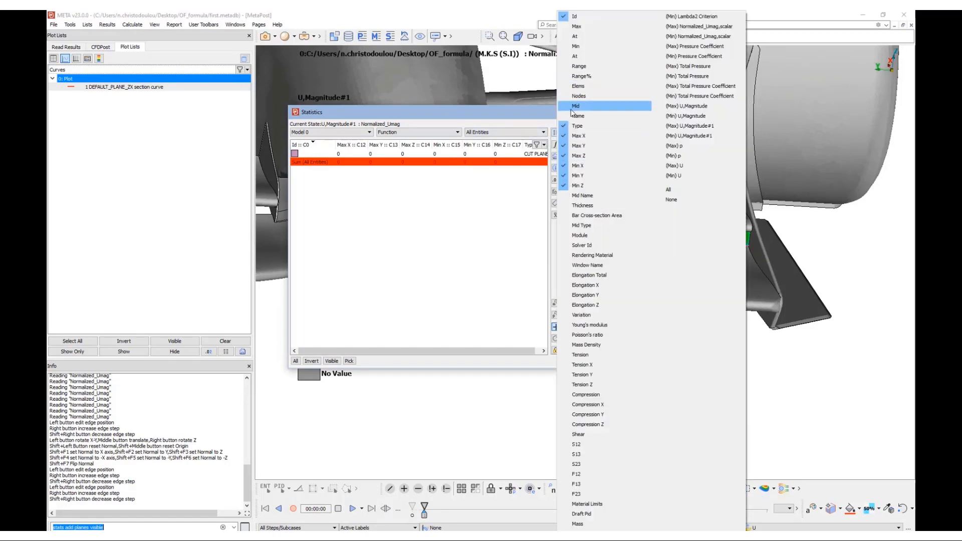
pyautogui.click(571, 127)
pyautogui.click(565, 129)
pyautogui.click(565, 136)
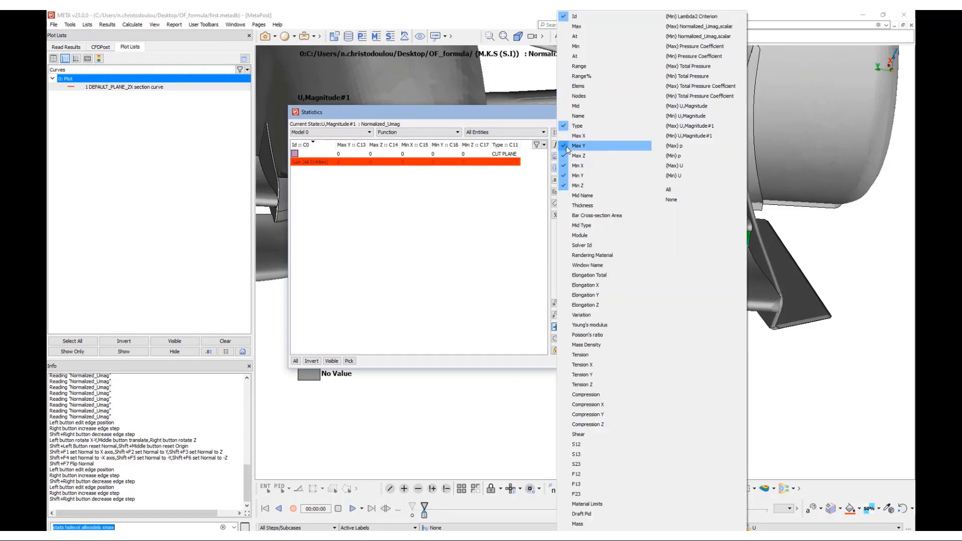
pyautogui.click(565, 146)
pyautogui.click(565, 157)
pyautogui.click(565, 167)
pyautogui.click(565, 176)
pyautogui.click(566, 186)
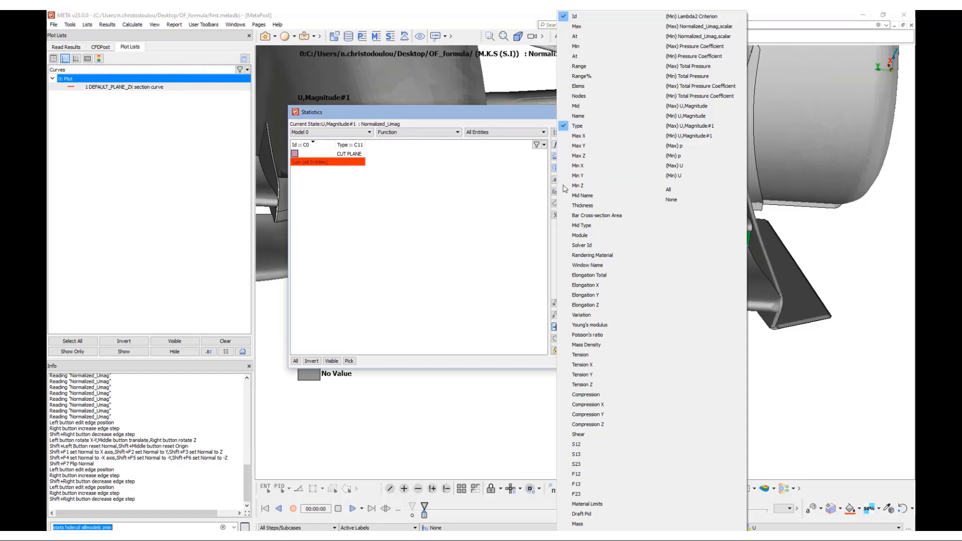
pyautogui.click(490, 196)
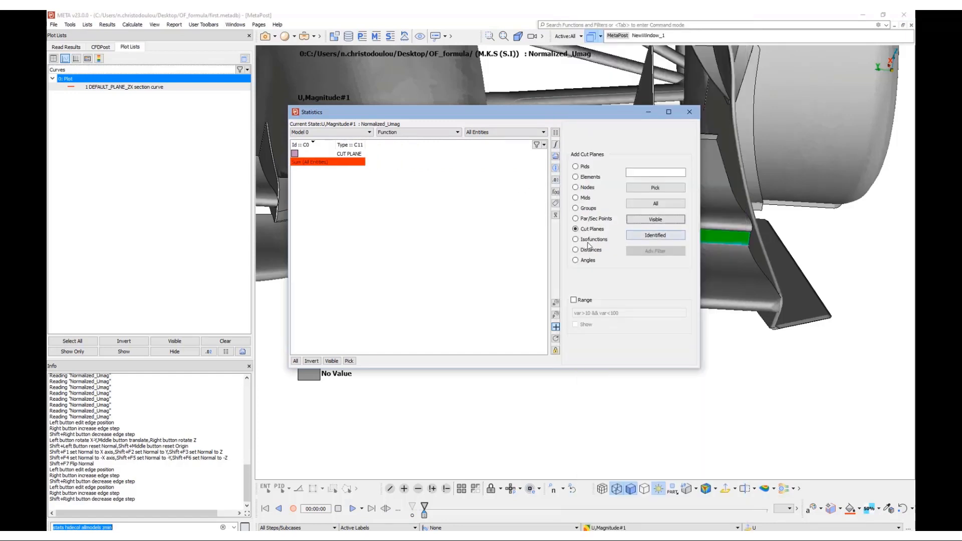
# - Calculate the Mass Flow Rate and Mass Weighted Average for the cut plane
pyautogui.click(556, 145)
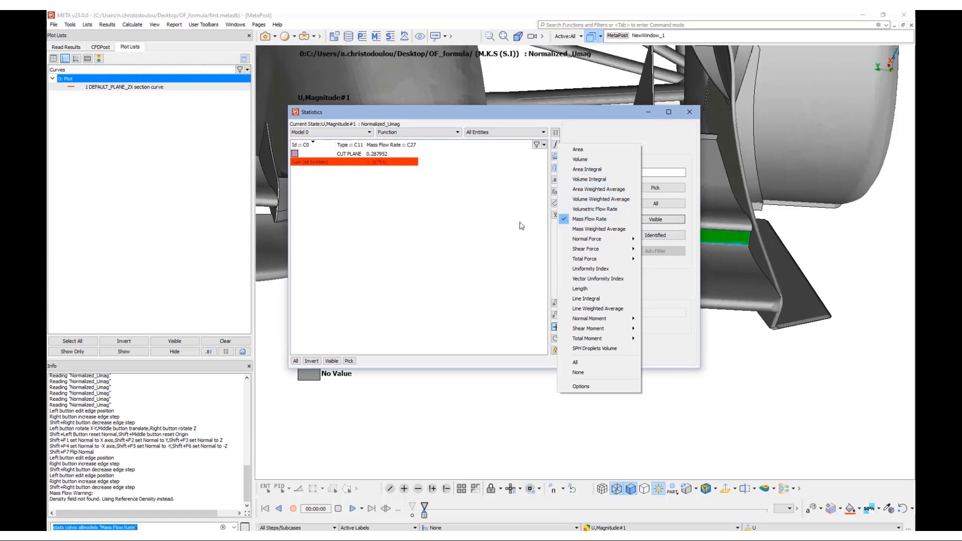
pyautogui.click(576, 230)
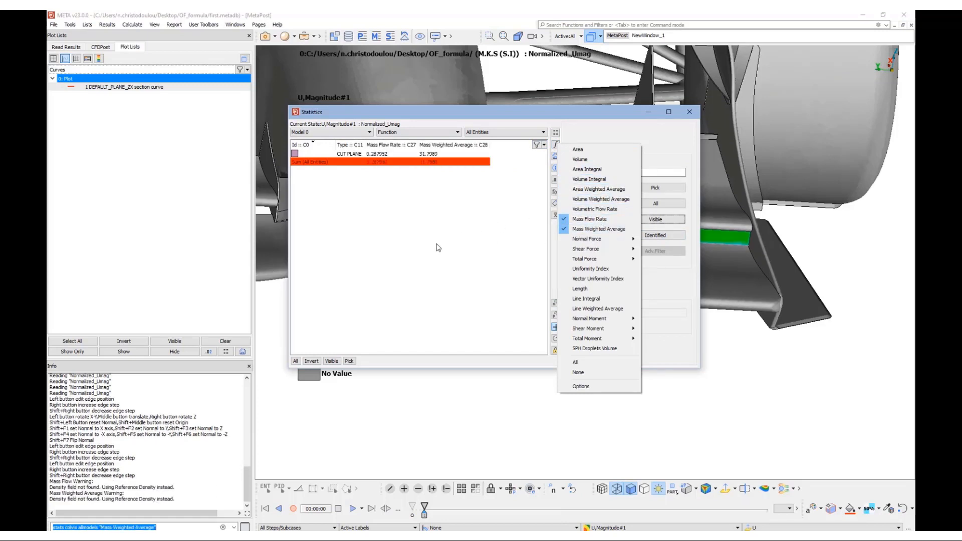
pyautogui.click(461, 251)
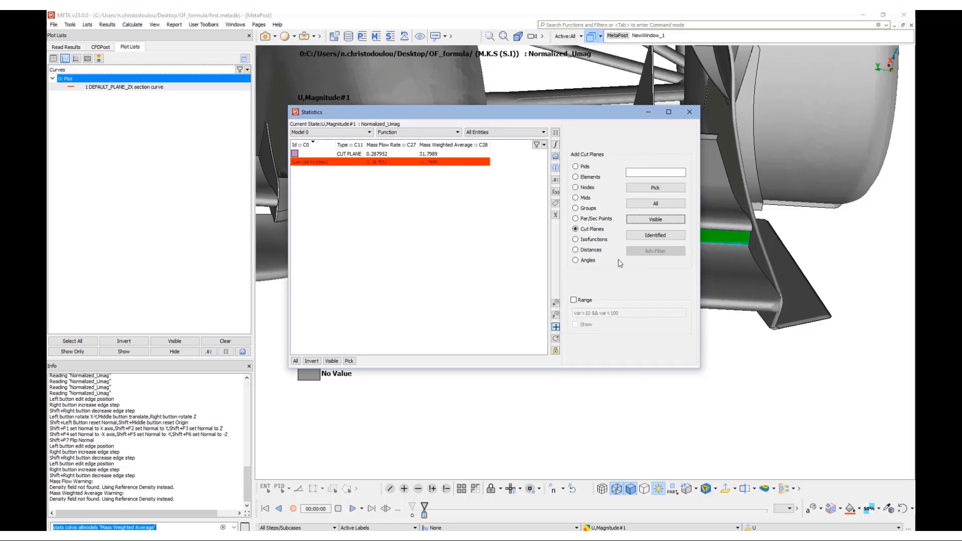
# - Switch the statistics entity type to Pids and review the force and moment functions available for the parts
pyautogui.scroll(-3, 772, 272)
pyautogui.keyDown('ctrl'); pyautogui.moveTo(772, 272); pyautogui.dragTo(807, 265, button='middle'); pyautogui.keyUp('ctrl')
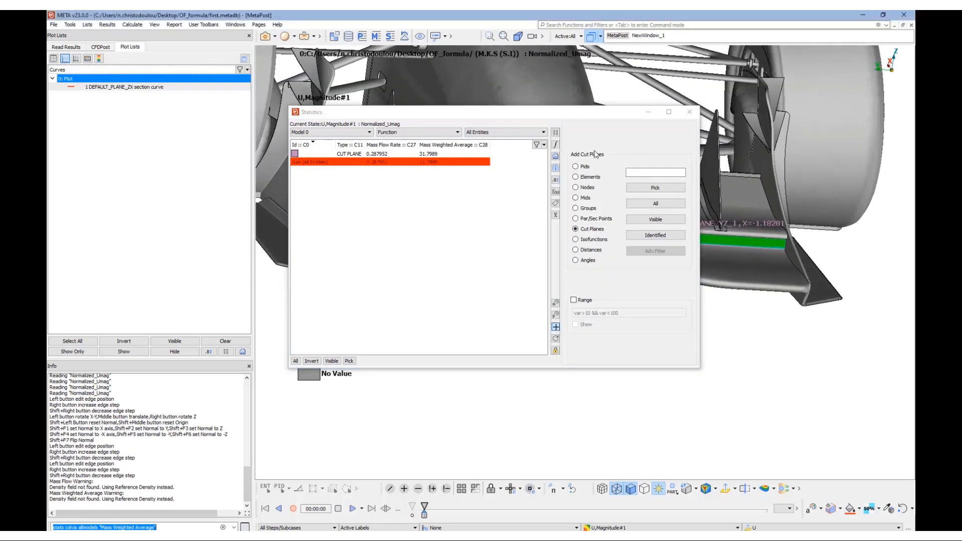
pyautogui.click(576, 166)
pyautogui.scroll(-3, 760, 255)
pyautogui.keyDown('ctrl'); pyautogui.moveTo(819, 252); pyautogui.dragTo(880, 240, button='middle'); pyautogui.keyUp('ctrl')
pyautogui.keyDown('ctrl'); pyautogui.moveTo(796, 227); pyautogui.dragTo(772, 230); pyautogui.keyUp('ctrl')
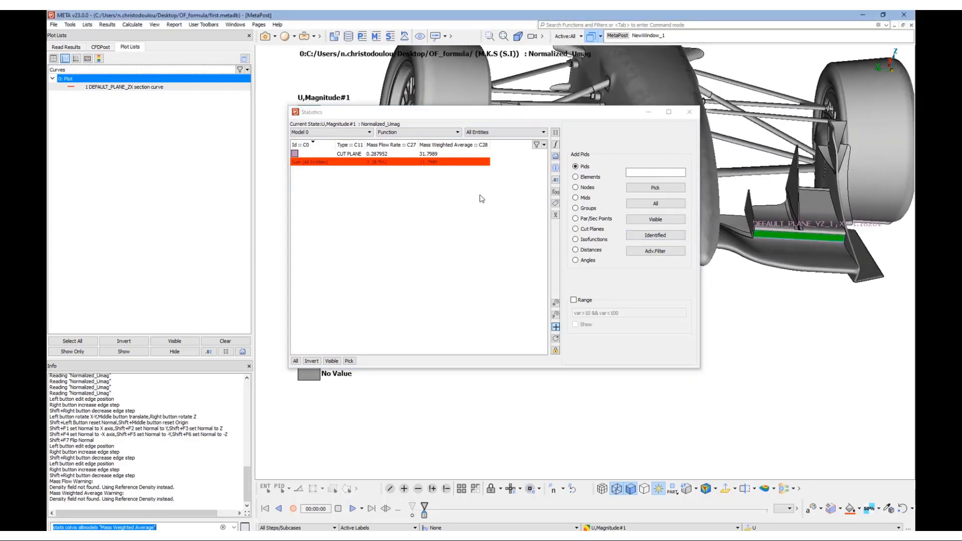
pyautogui.click(507, 200)
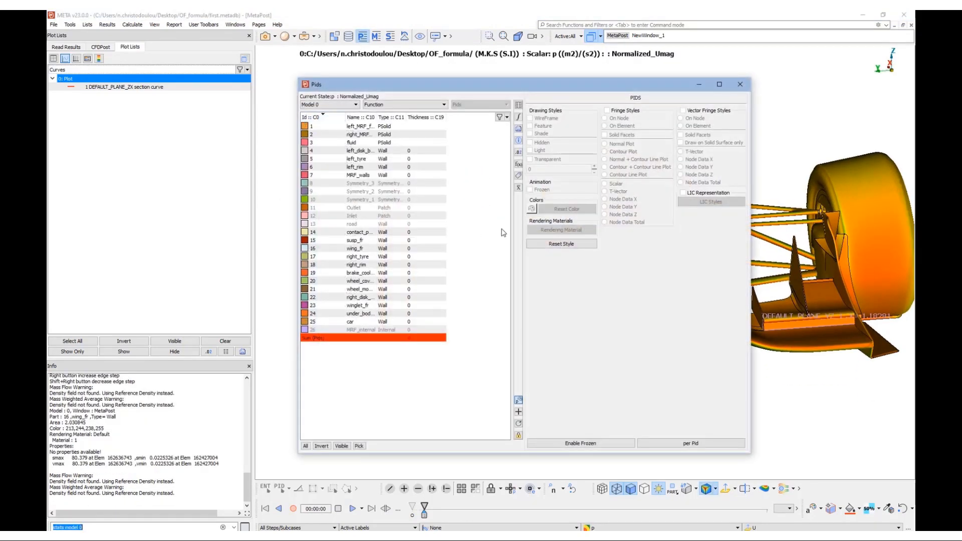
pyautogui.click(520, 118)
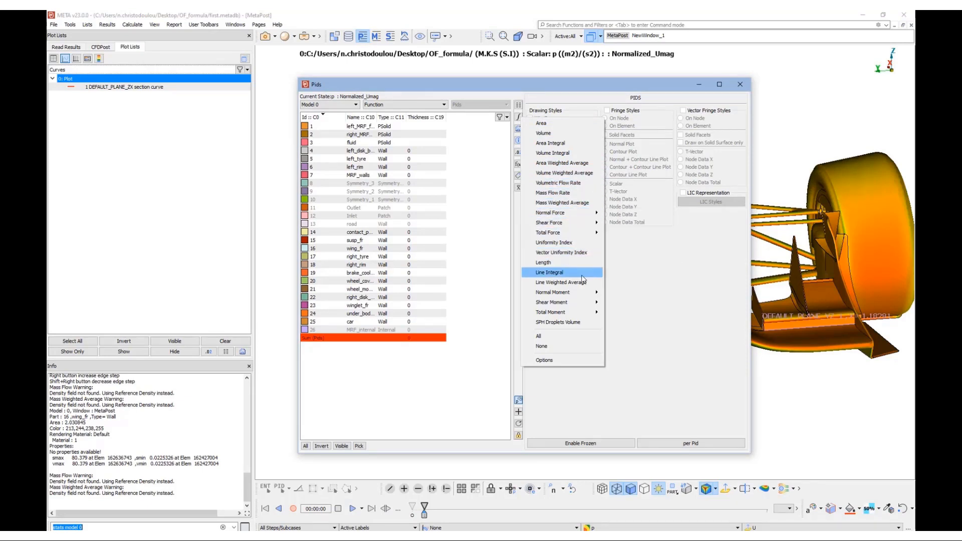
pyautogui.moveTo(581, 295)
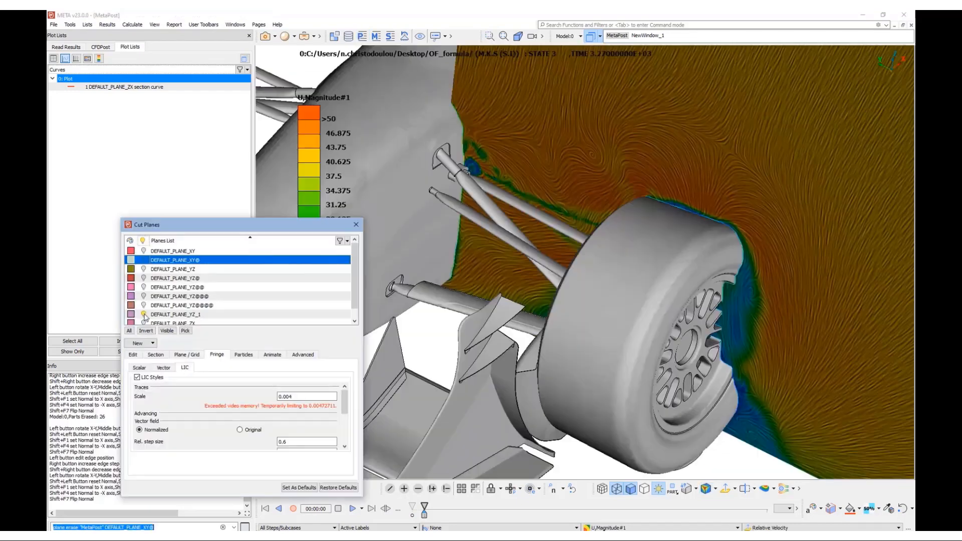
# - Hide the X-normal plane, close the cut plane settings and colour the car model by PID
pyautogui.click(355, 224)
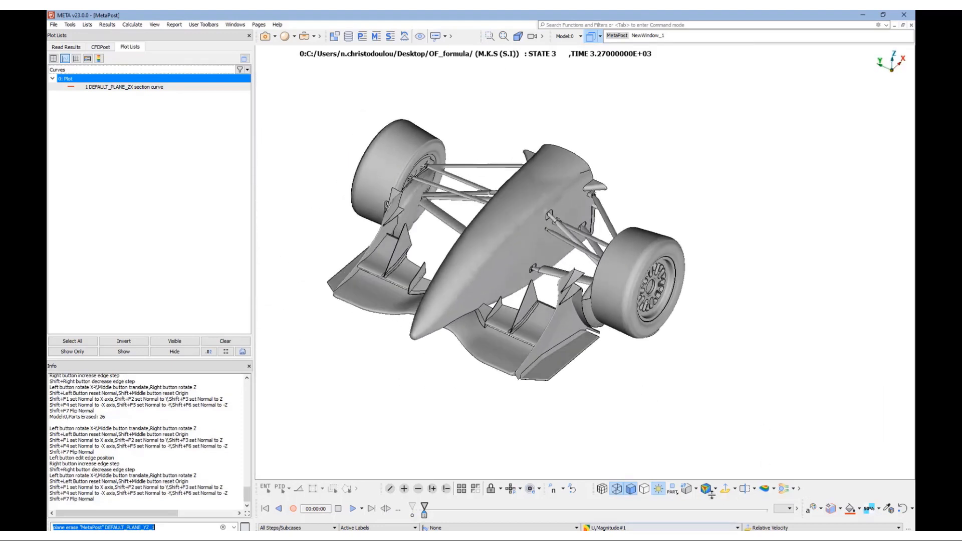
pyautogui.click(672, 490)
pyautogui.click(684, 364)
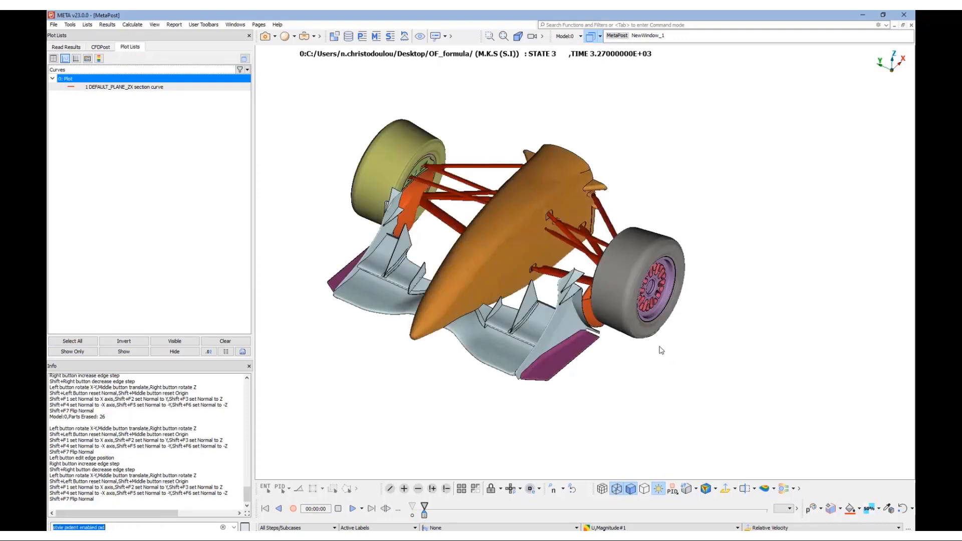
pyautogui.scroll(3, 478, 281)
pyautogui.moveTo(478, 276)
pyautogui.keyDown('ctrl'); pyautogui.mouseDown()
pyautogui.moveTo(445, 233)
pyautogui.moveTo(398, 240)
pyautogui.moveTo(476, 254)
pyautogui.moveTo(482, 270)
pyautogui.mouseUp(); pyautogui.keyUp('ctrl')
pyautogui.scroll(-3, 482, 270)
pyautogui.keyDown('ctrl'); pyautogui.moveTo(483, 271); pyautogui.dragTo(487, 281, button='middle'); pyautogui.keyUp('ctrl')
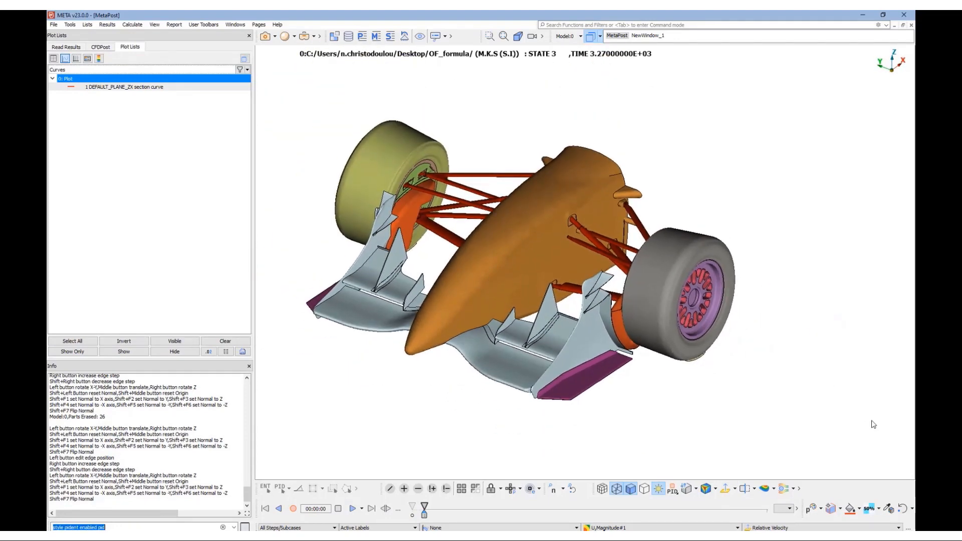
# - Create a plane-based streamline set and orient its seed plane along the X direction in interactive edit
pyautogui.click(793, 489)
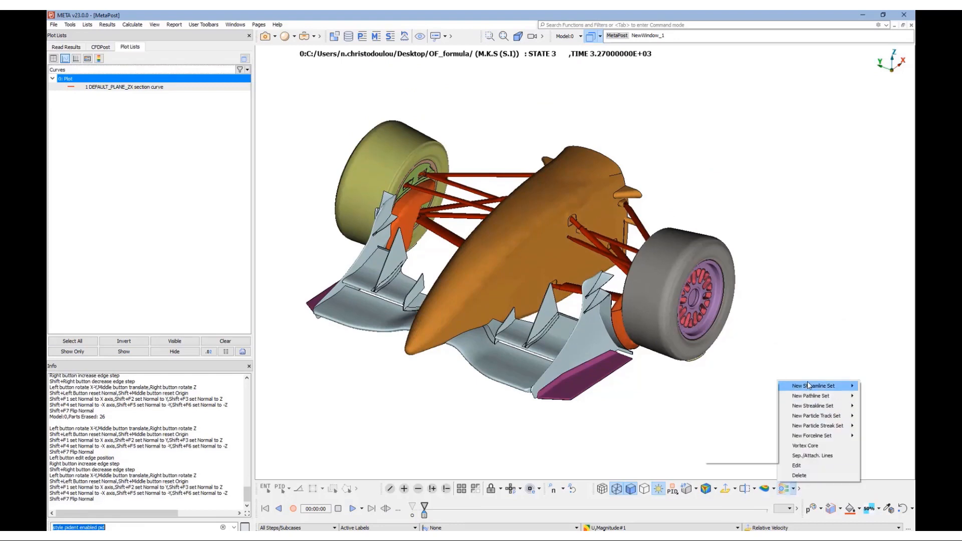
pyautogui.moveTo(806, 383)
pyautogui.click(741, 398)
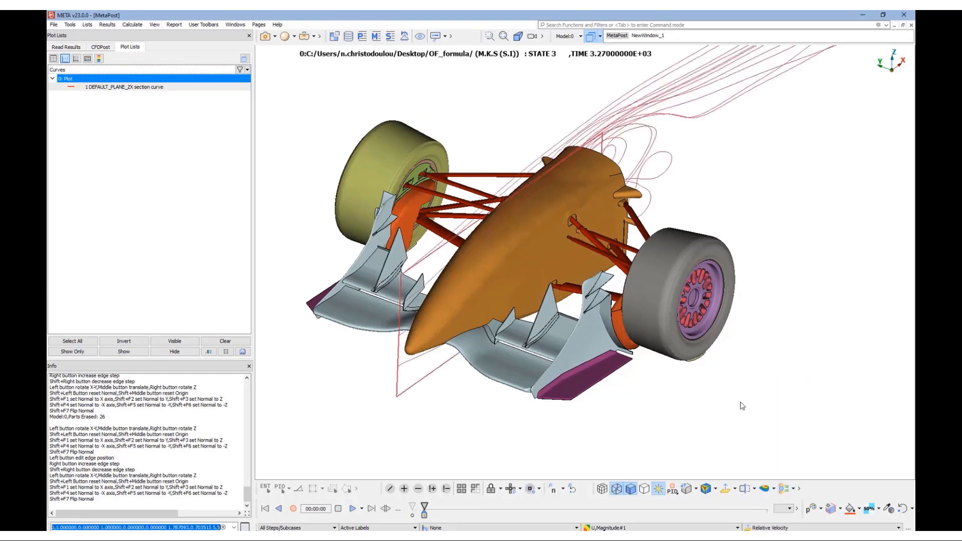
pyautogui.click(795, 490)
pyautogui.click(800, 465)
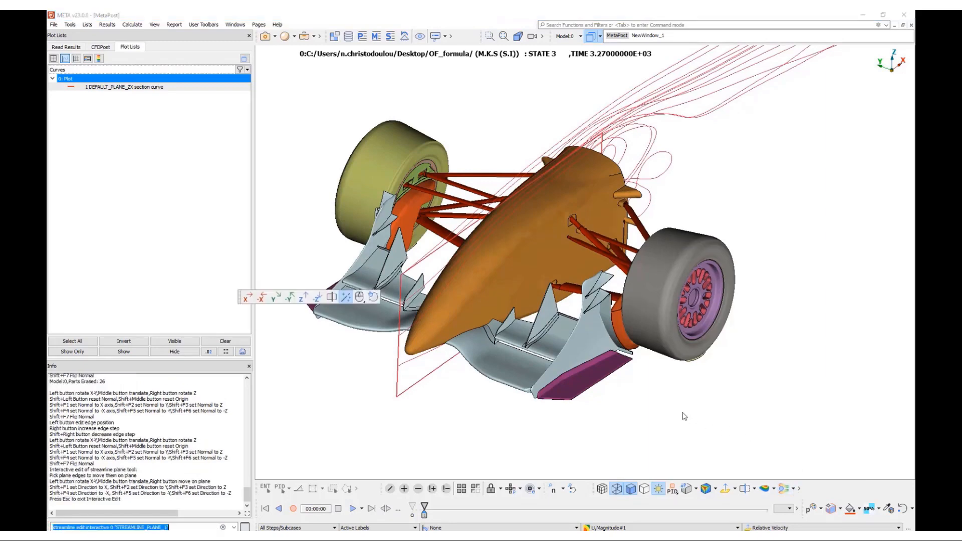
pyautogui.click(248, 298)
# - Move the streamline seed plane upstream, well ahead of the car's nose
pyautogui.scroll(-3, 557, 357)
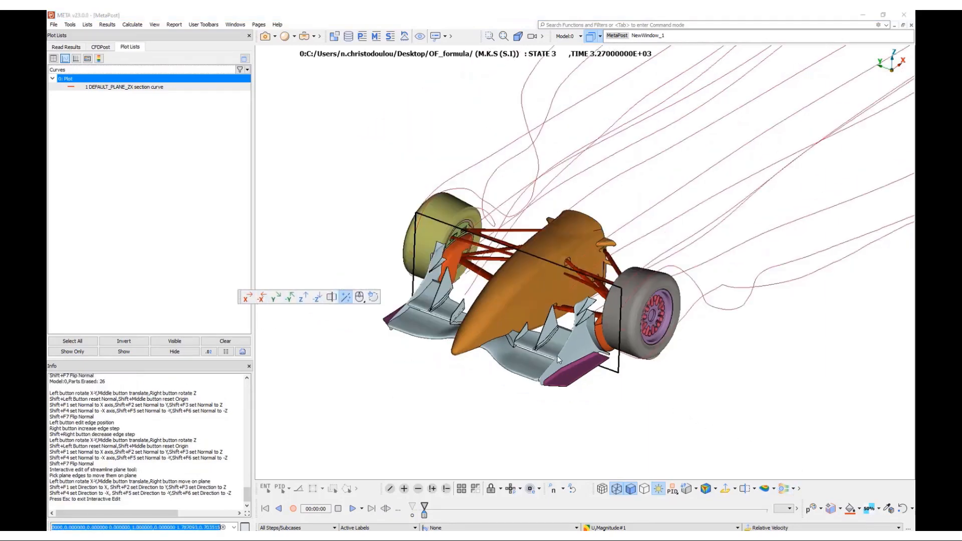
pyautogui.scroll(-2, 562, 347)
pyautogui.moveTo(562, 328); pyautogui.dragTo(368, 428, button='middle')
pyautogui.keyDown('ctrl'); pyautogui.moveTo(590, 376); pyautogui.dragTo(508, 337); pyautogui.keyUp('ctrl')
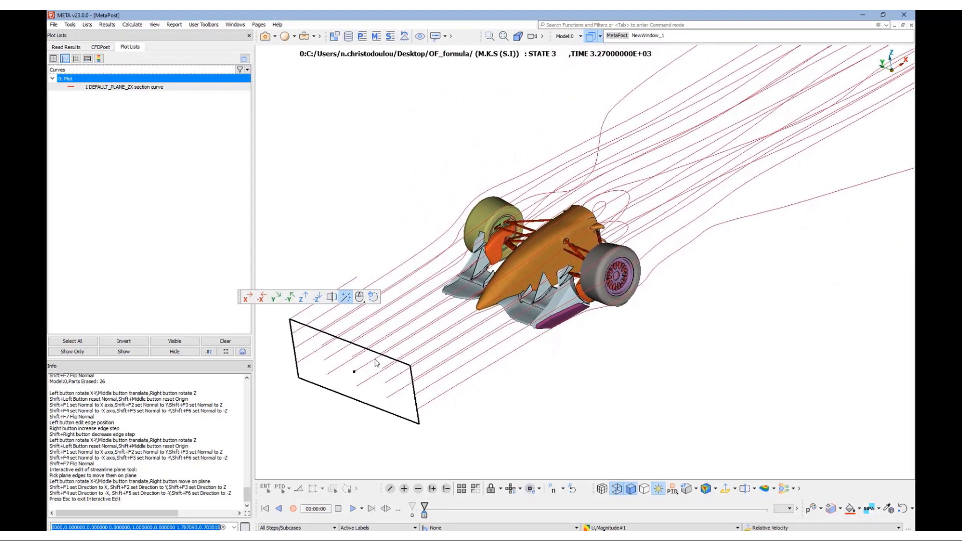
# - Move the seed plane to the front wheel next to the wing endplate and reduce its width to about 0.79
pyautogui.moveTo(361, 373); pyautogui.dragTo(609, 299, button='middle')
pyautogui.scroll(3, 610, 298)
pyautogui.keyDown('ctrl'); pyautogui.moveTo(610, 296); pyautogui.dragTo(654, 270); pyautogui.keyUp('ctrl')
pyautogui.moveTo(596, 299); pyautogui.dragTo(632, 301, button='middle')
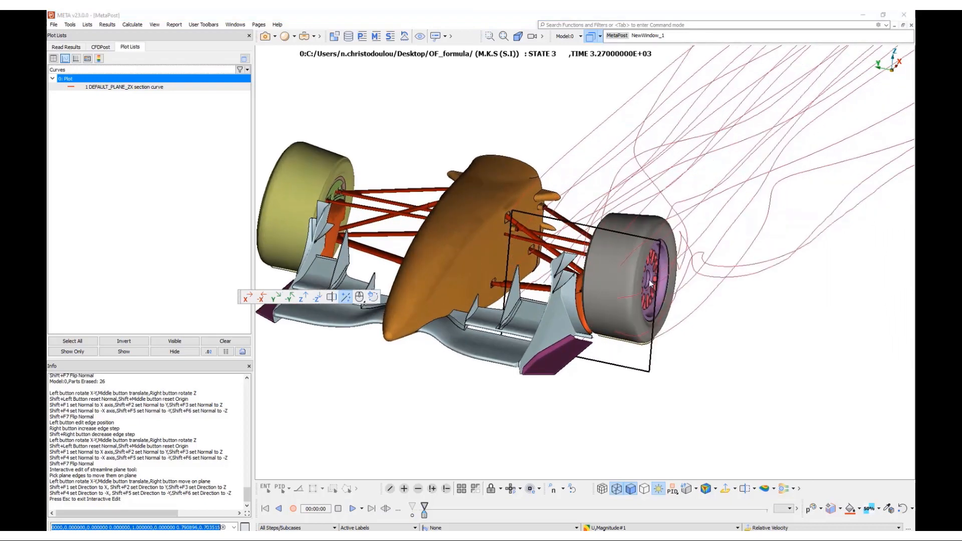
# - Shrink the seed plane to about 0.21 by 0.31 in the gap between the front wing endplate and the tyre
pyautogui.scroll(5, 601, 254)
pyautogui.keyDown('ctrl'); pyautogui.moveTo(601, 254); pyautogui.dragTo(606, 248); pyautogui.keyUp('ctrl')
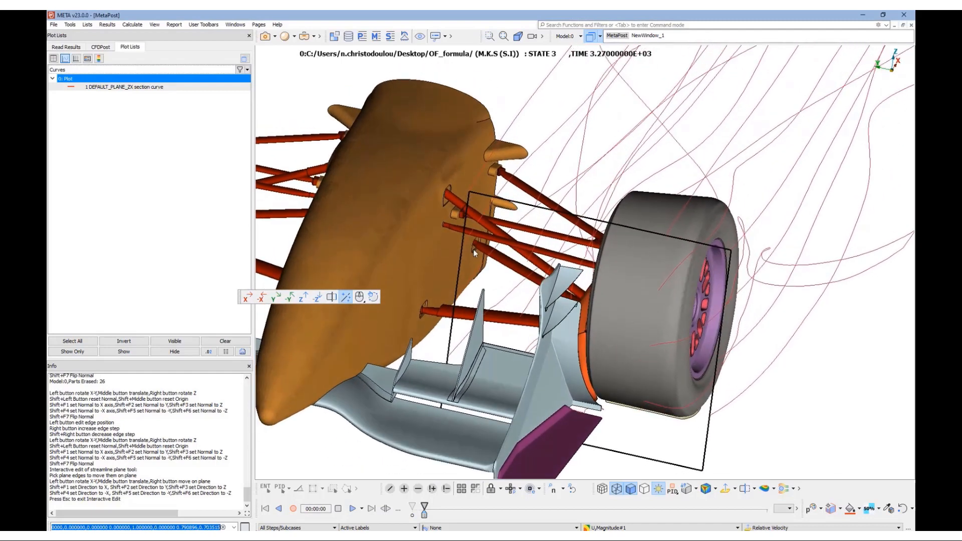
pyautogui.moveTo(461, 251); pyautogui.dragTo(549, 317)
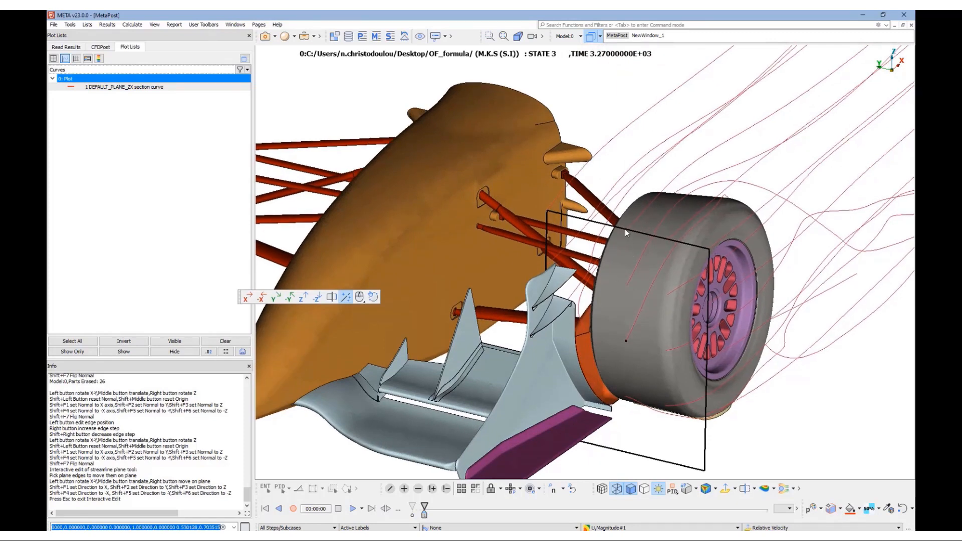
pyautogui.moveTo(624, 230); pyautogui.dragTo(606, 377)
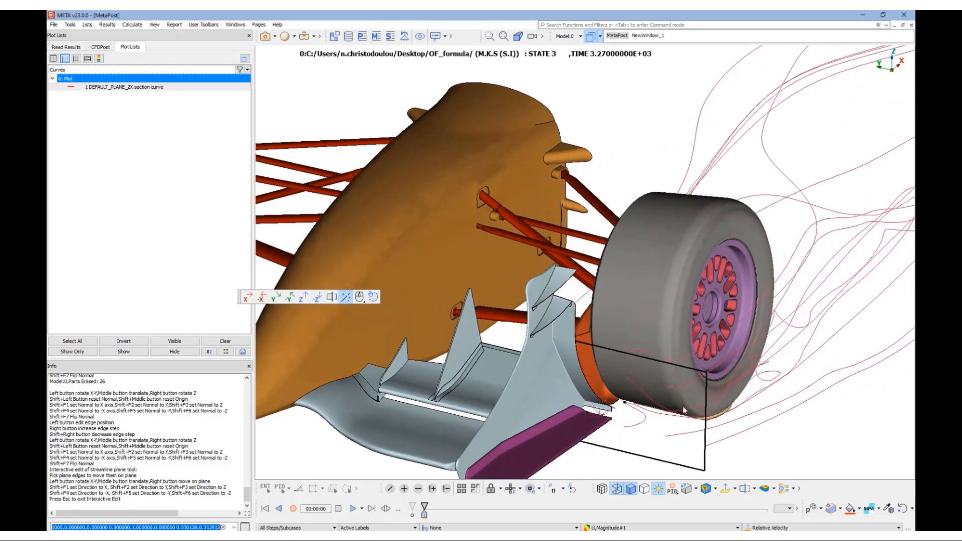
pyautogui.moveTo(705, 415); pyautogui.dragTo(593, 360)
# - Raise the seed plane's lower edge to reduce its height to about 0.21
pyautogui.keyDown('ctrl'); pyautogui.moveTo(603, 389); pyautogui.dragTo(662, 395, button='middle'); pyautogui.keyUp('ctrl')
pyautogui.keyDown('ctrl'); pyautogui.moveTo(662, 395); pyautogui.dragTo(603, 397); pyautogui.keyUp('ctrl')
pyautogui.keyDown('ctrl'); pyautogui.moveTo(603, 396); pyautogui.dragTo(693, 387, button='right'); pyautogui.keyUp('ctrl')
pyautogui.keyDown('ctrl'); pyautogui.moveTo(694, 387); pyautogui.dragTo(662, 375); pyautogui.keyUp('ctrl')
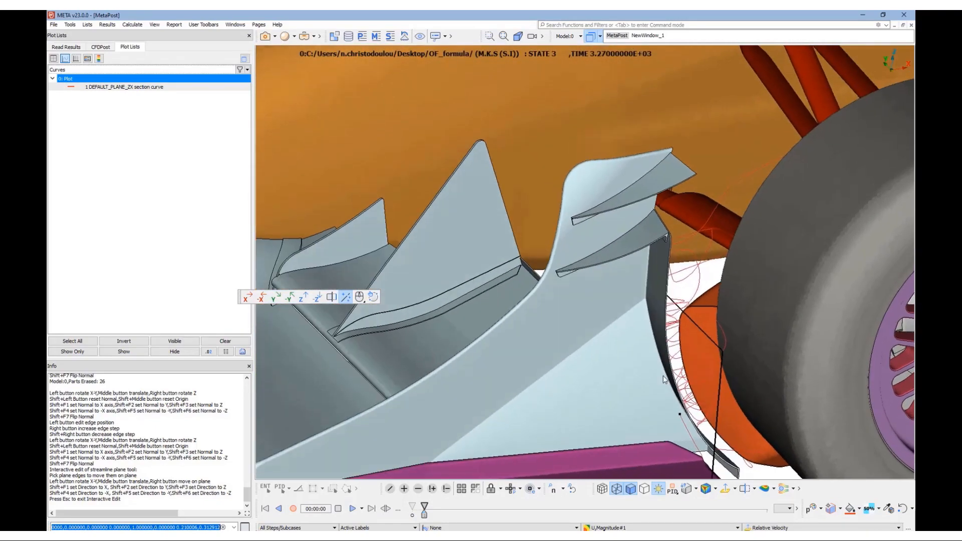
pyautogui.keyDown('ctrl'); pyautogui.moveTo(662, 374); pyautogui.dragTo(602, 279, button='middle'); pyautogui.keyUp('ctrl')
pyautogui.keyDown('ctrl'); pyautogui.moveTo(601, 280); pyautogui.dragTo(687, 343); pyautogui.keyUp('ctrl')
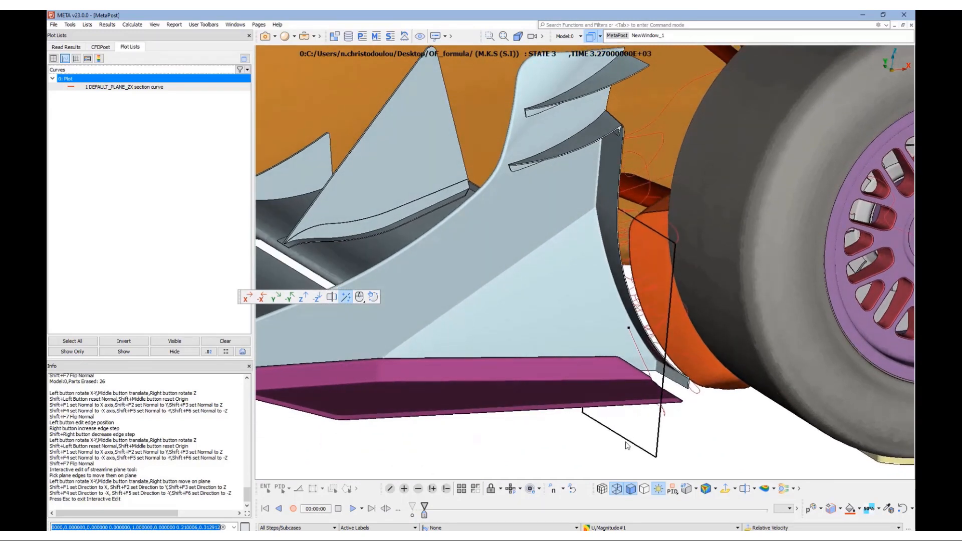
pyautogui.moveTo(627, 445); pyautogui.dragTo(674, 373)
# - Lock the visible entities and erase the tyre part from the front wheel next to the seed plane
pyautogui.keyDown('ctrl'); pyautogui.moveTo(674, 373); pyautogui.dragTo(683, 412, button='right'); pyautogui.keyUp('ctrl')
pyautogui.keyDown('ctrl'); pyautogui.moveTo(682, 413); pyautogui.dragTo(685, 435); pyautogui.keyUp('ctrl')
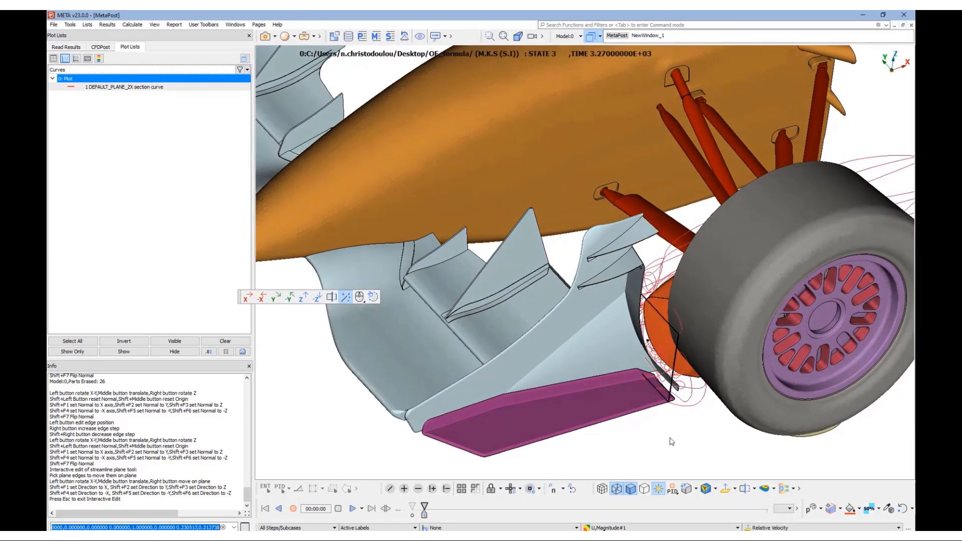
pyautogui.click(490, 491)
pyautogui.click(419, 489)
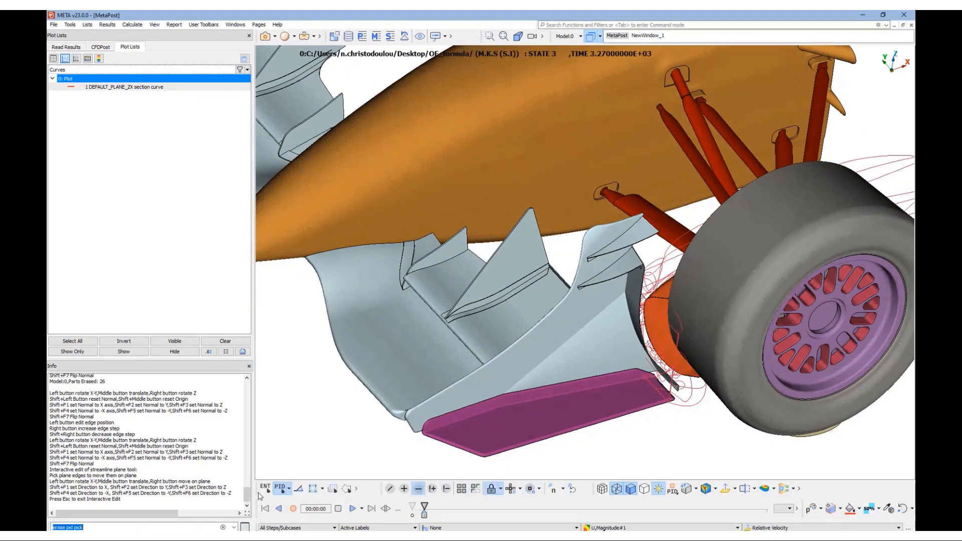
pyautogui.click(722, 340)
pyautogui.scroll(3, 697, 340)
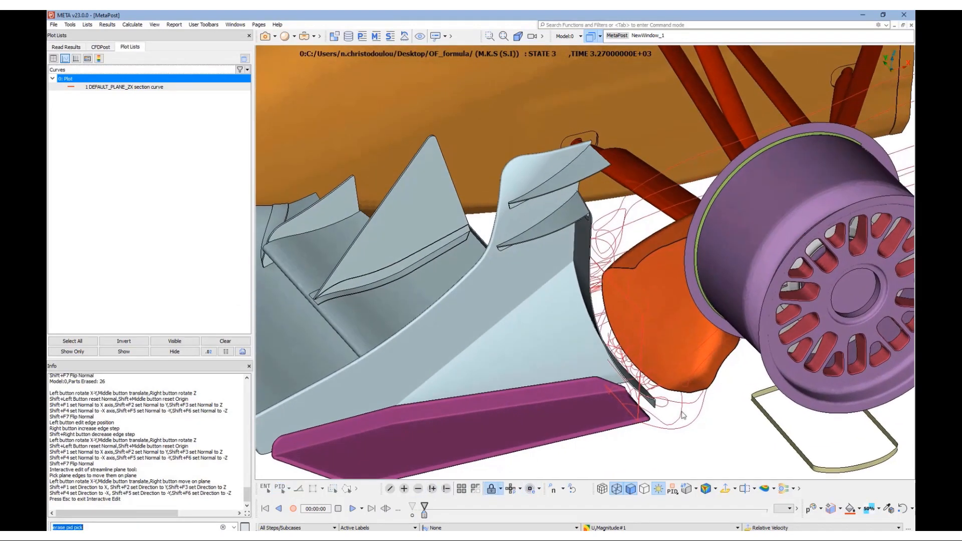
# - Resume interactive editing of the streamline set, shift the seed plane behind the endplate and reduce it to about 0.093 by 0.19
pyautogui.click(793, 488)
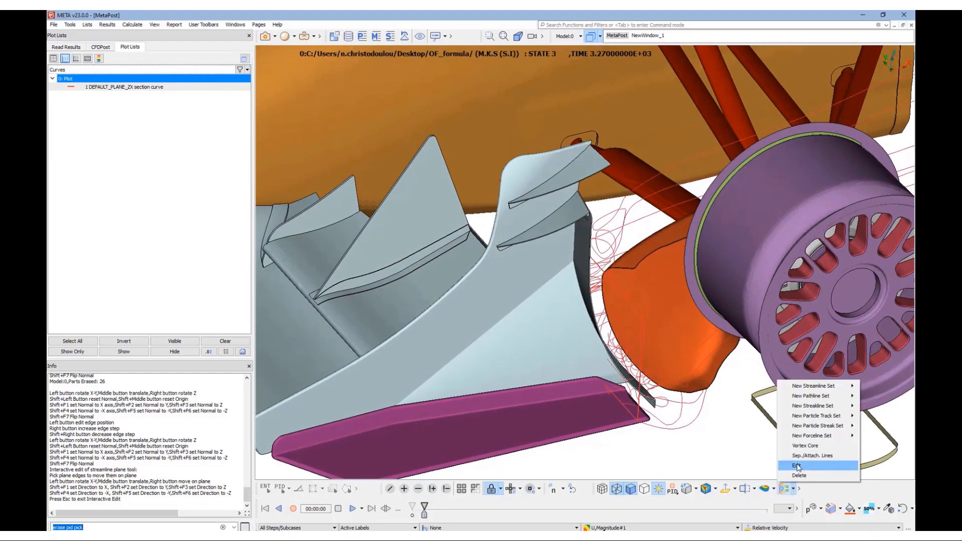
pyautogui.click(817, 465)
pyautogui.keyDown('ctrl'); pyautogui.moveTo(625, 316); pyautogui.dragTo(604, 317); pyautogui.keyUp('ctrl')
pyautogui.moveTo(578, 269); pyautogui.dragTo(662, 309)
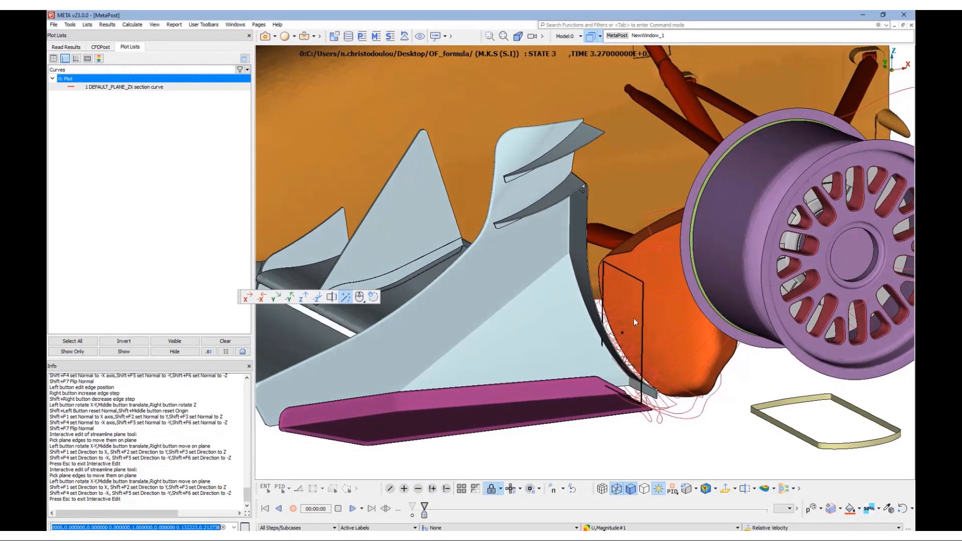
pyautogui.moveTo(632, 317); pyautogui.dragTo(671, 311, button='middle')
pyautogui.keyDown('ctrl'); pyautogui.moveTo(671, 311); pyautogui.dragTo(666, 377); pyautogui.keyUp('ctrl')
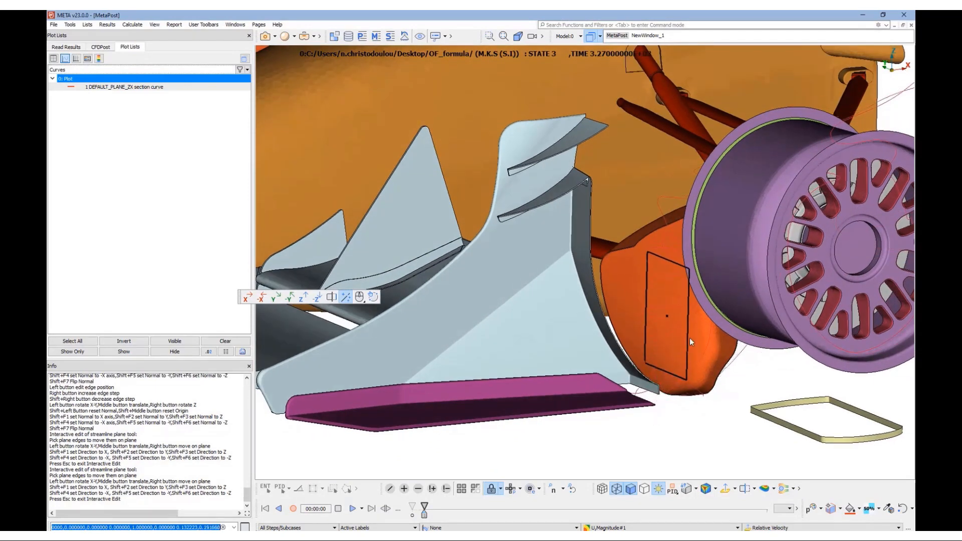
pyautogui.moveTo(689, 337); pyautogui.dragTo(659, 302)
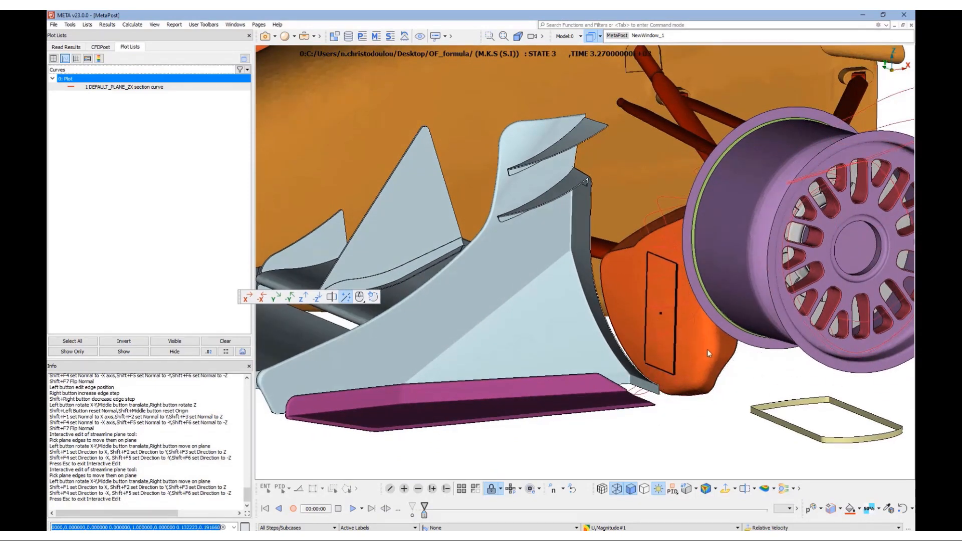
# - Trim the seed plane to about 0.057 by 0.22 behind the endplate and finish interactive editing
pyautogui.scroll(5, 701, 340)
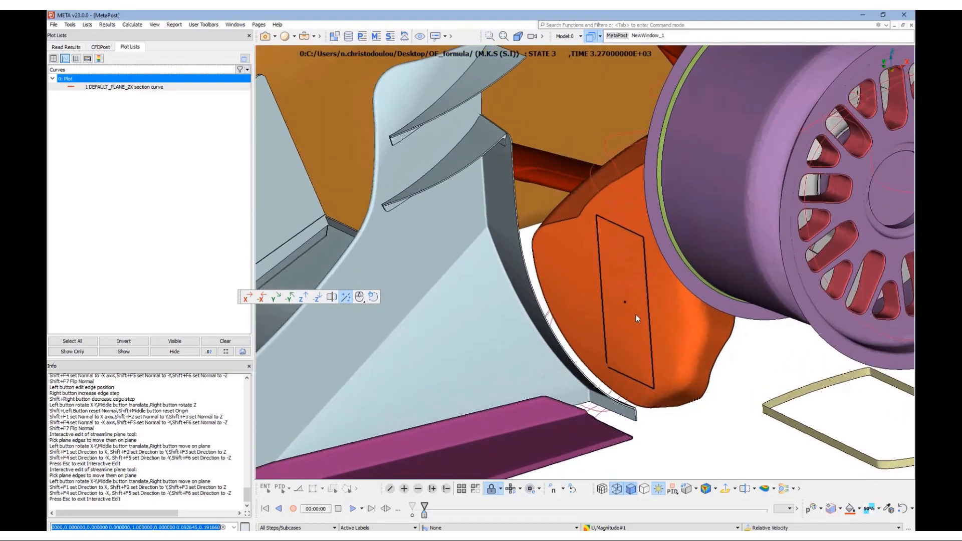
pyautogui.keyDown('ctrl'); pyautogui.moveTo(636, 314); pyautogui.dragTo(742, 296); pyautogui.keyUp('ctrl')
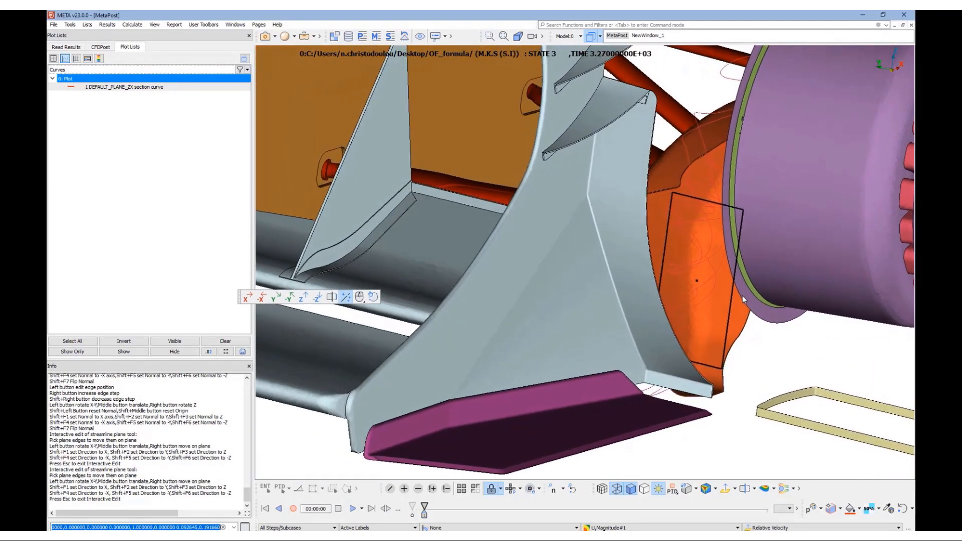
pyautogui.moveTo(670, 206); pyautogui.dragTo(681, 200)
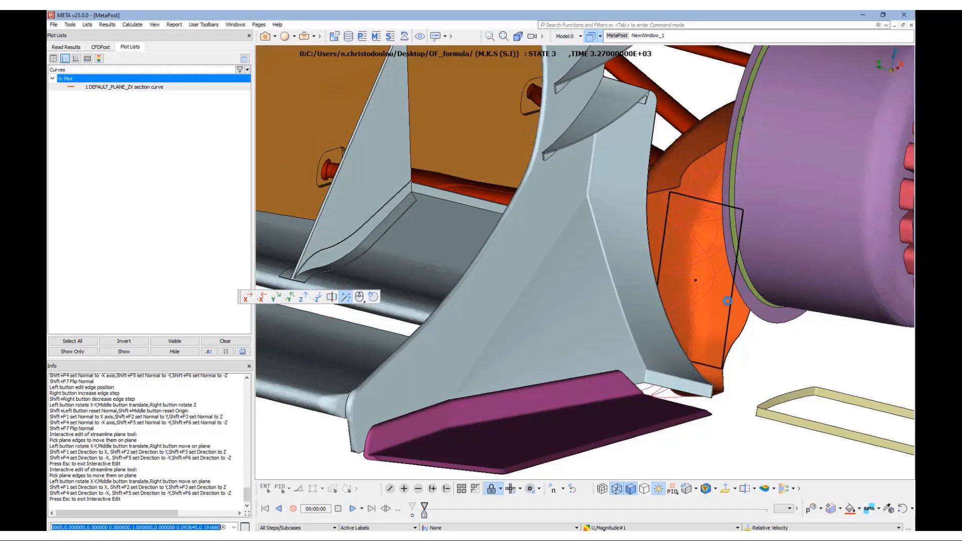
pyautogui.keyDown('ctrl'); pyautogui.moveTo(725, 302); pyautogui.dragTo(579, 148); pyautogui.keyUp('ctrl')
pyautogui.scroll(5, 629, 100)
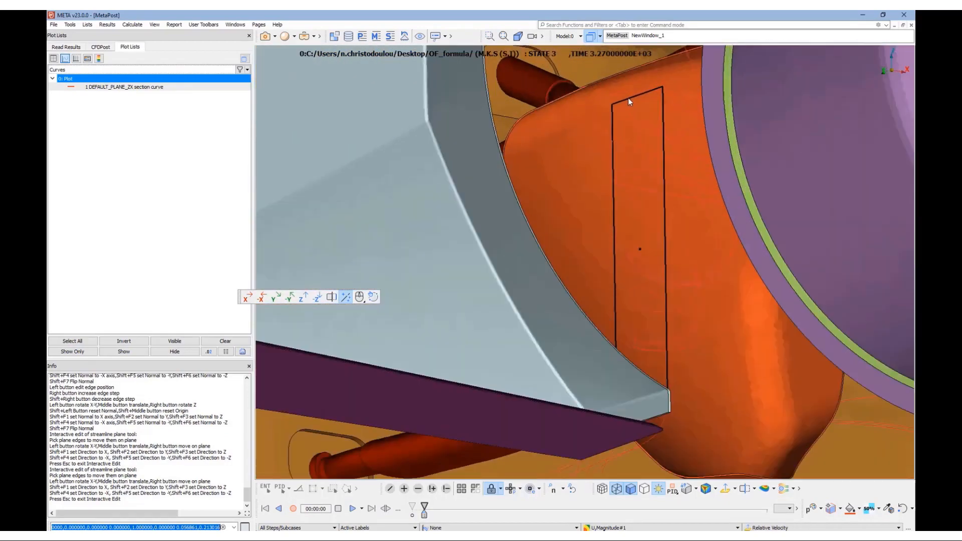
pyautogui.moveTo(628, 98); pyautogui.dragTo(626, 87)
pyautogui.press('Escape')
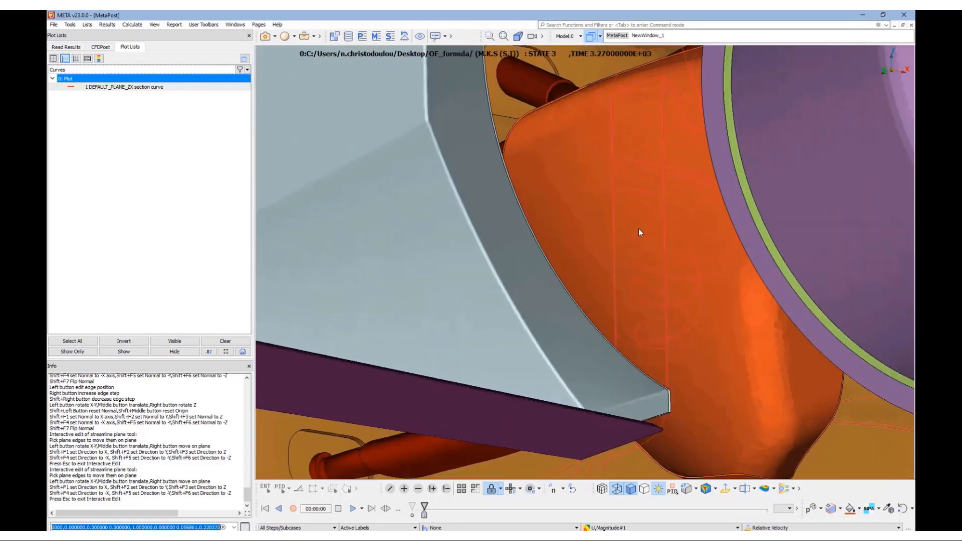
# - Shade the STREAMLINE_PLANE_1 streamlines as cylinders and reduce their radius to 0.00318632
pyautogui.click(780, 487)
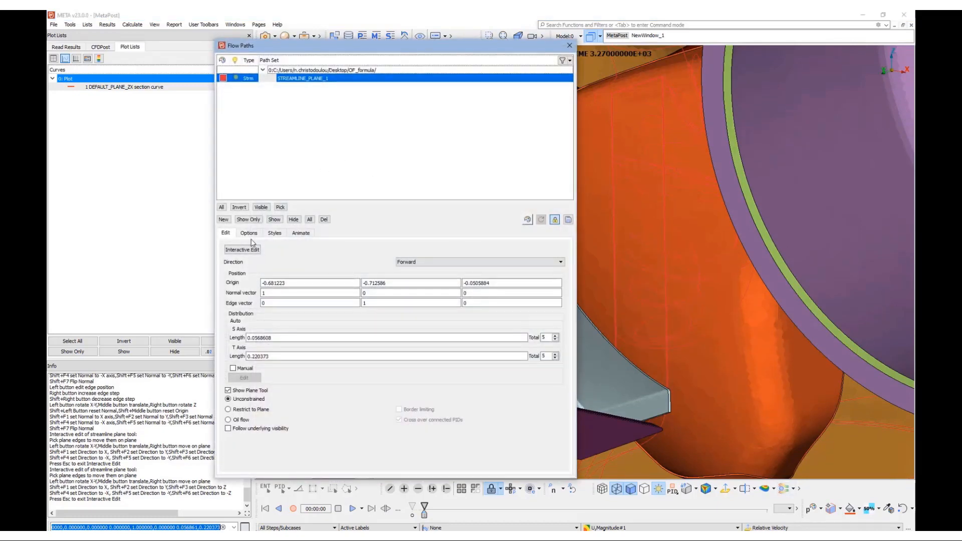
pyautogui.click(275, 234)
pyautogui.click(225, 276)
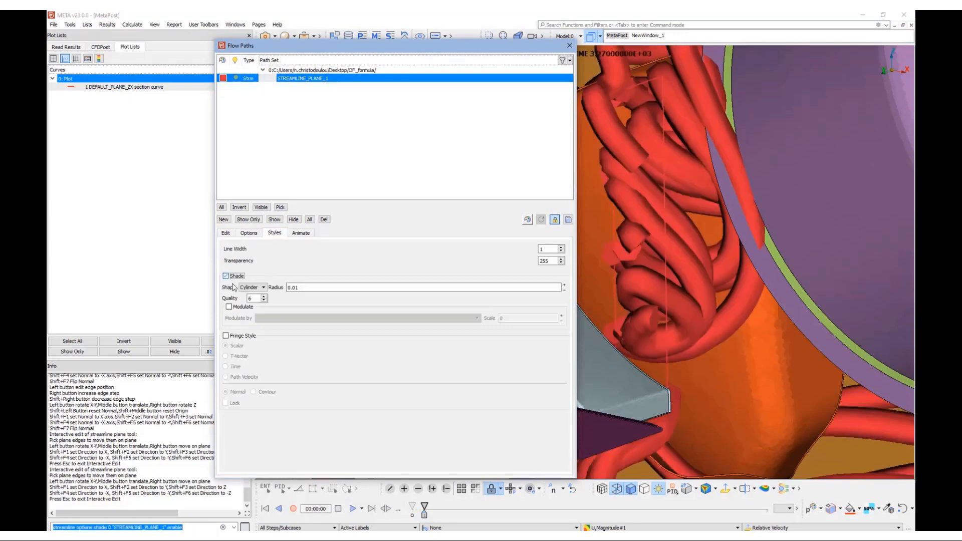
pyautogui.scroll(-6, 621, 289)
pyautogui.keyDown('ctrl'); pyautogui.moveTo(644, 289); pyautogui.dragTo(676, 334); pyautogui.keyUp('ctrl')
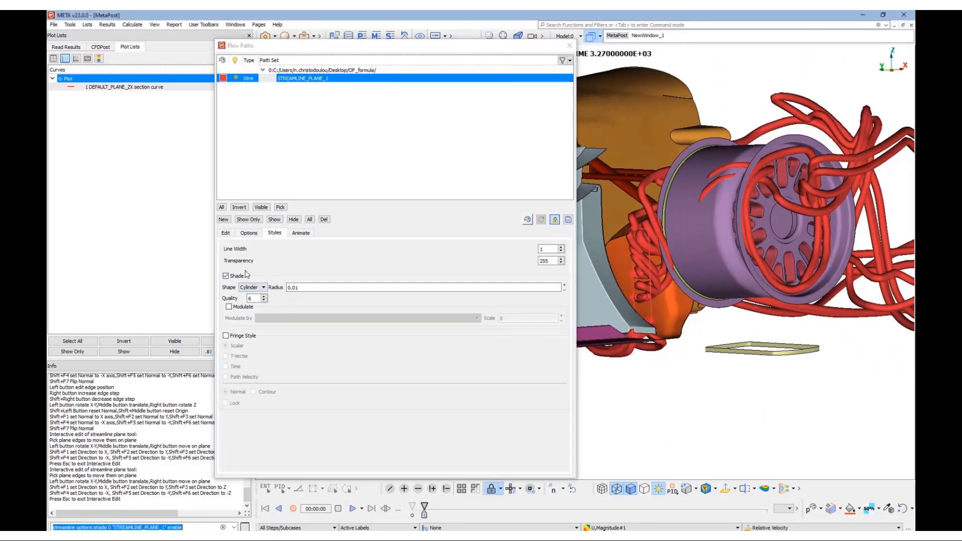
pyautogui.click(565, 290)
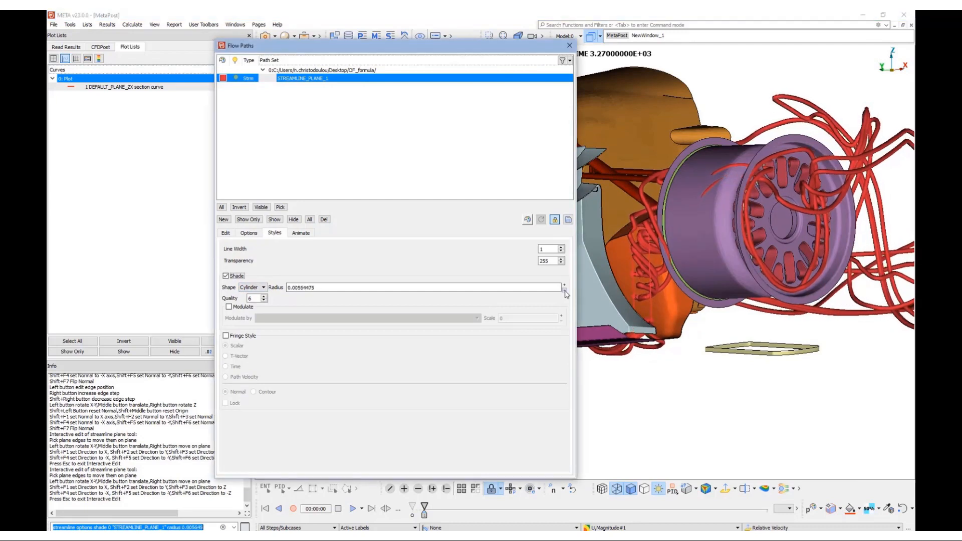
pyautogui.click(564, 291)
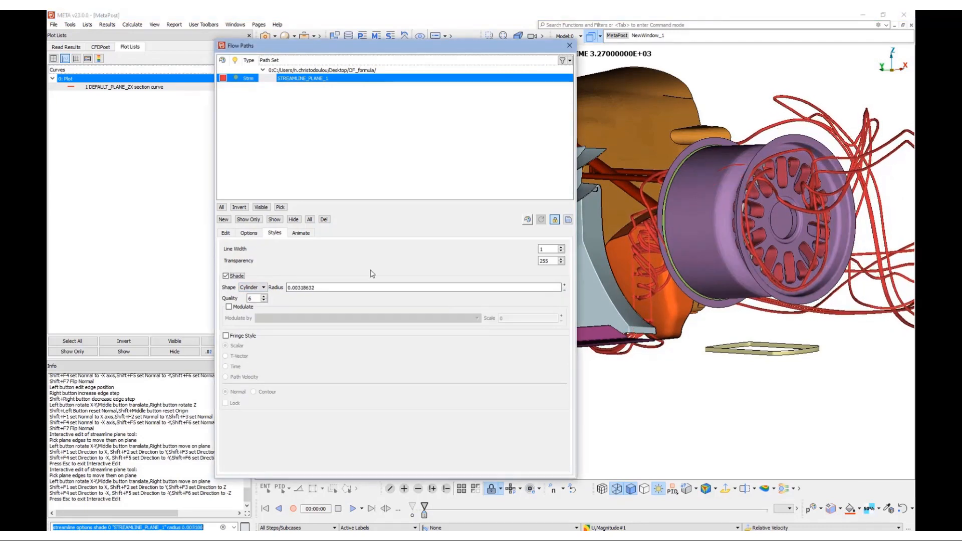
# - Set the total number of seed points to 20 along both the S and T axes of the streamline plane
pyautogui.click(226, 233)
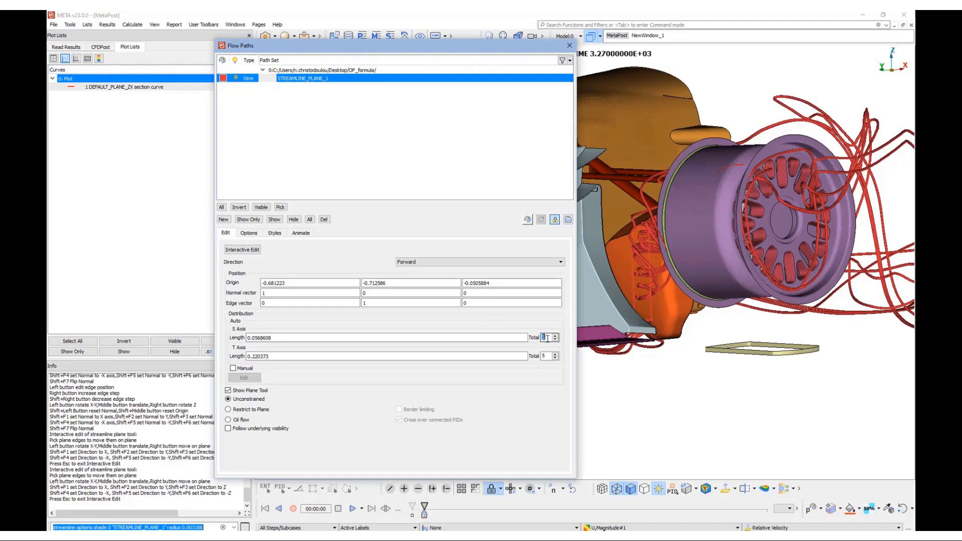
pyautogui.press('Return')
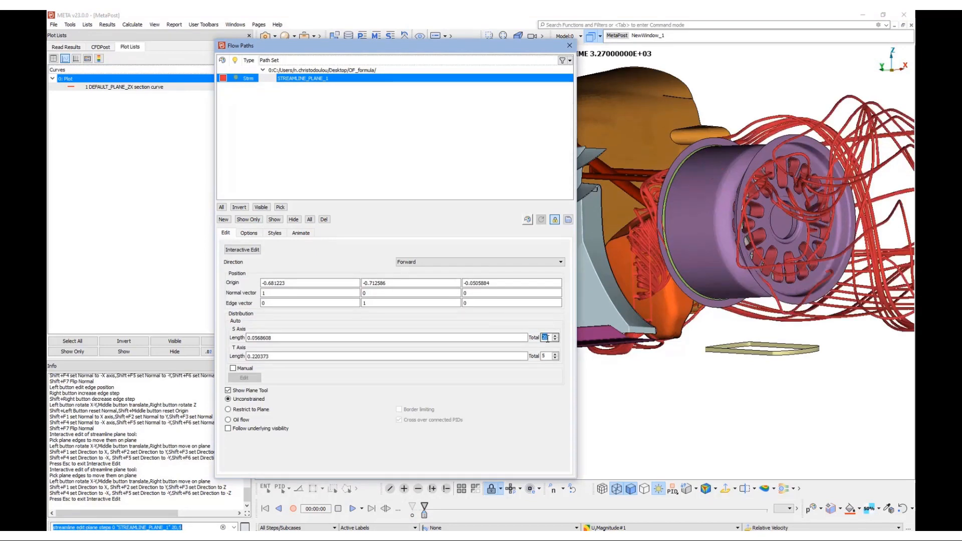
pyautogui.doubleClick(551, 356)
pyautogui.write('20')
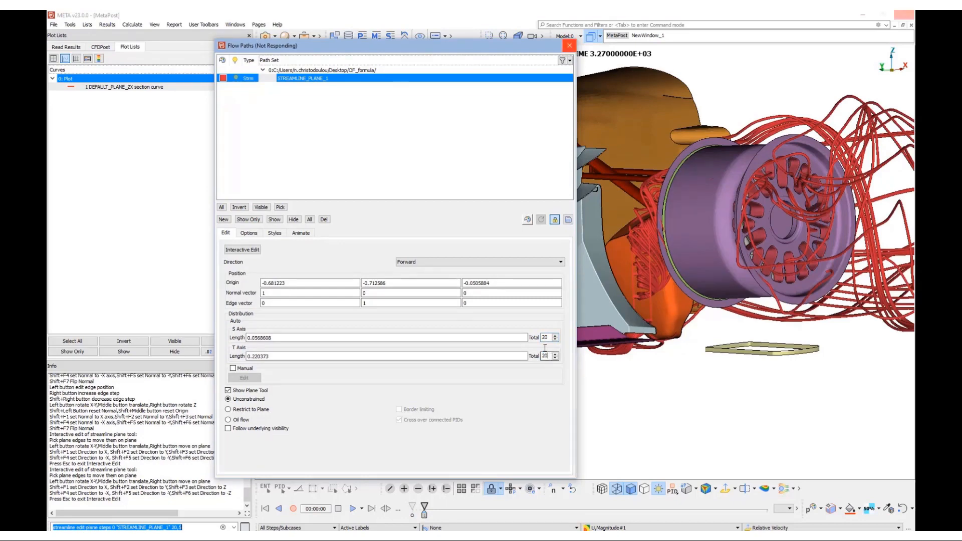
pyautogui.press('Return')
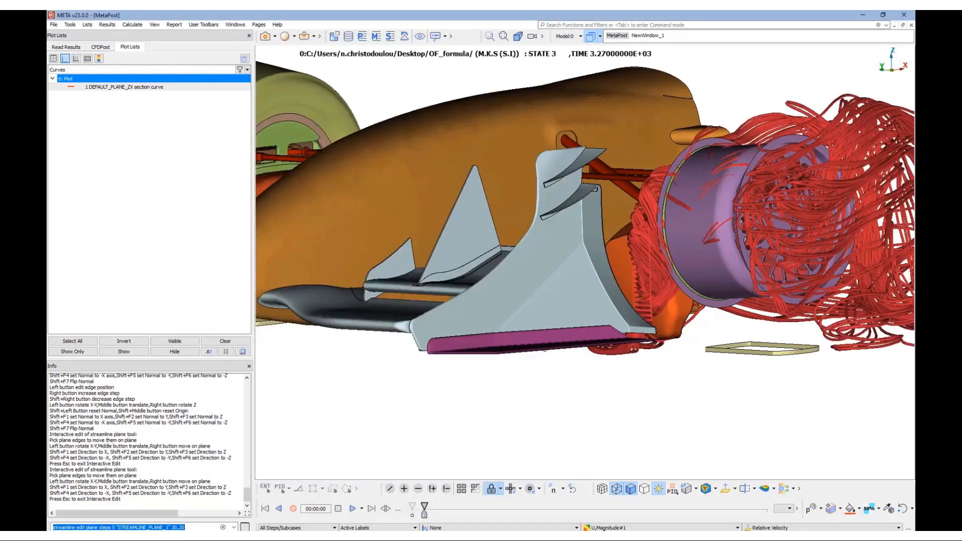
# - Set the streamline direction of STREAMLINE_PLANE_1 to Both
pyautogui.click(782, 489)
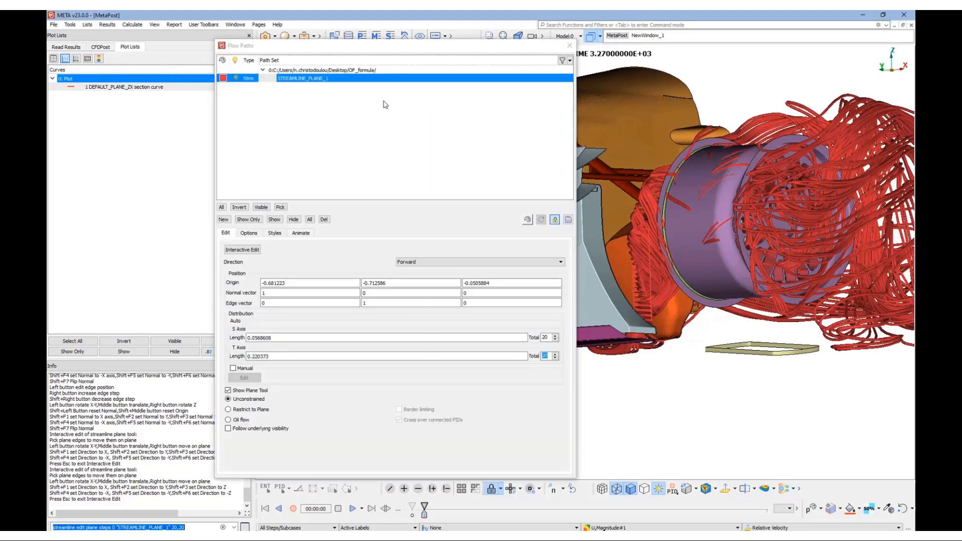
pyautogui.click(446, 262)
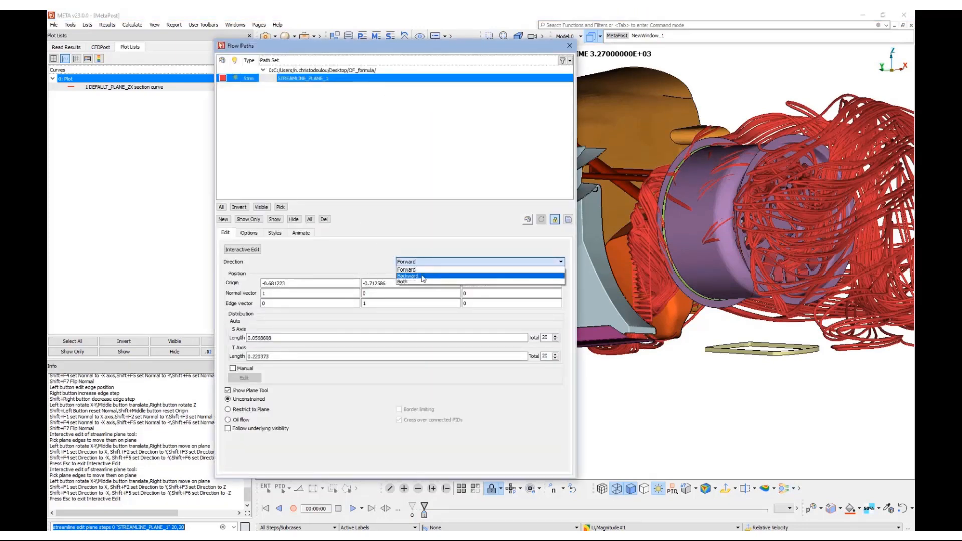
pyautogui.click(424, 281)
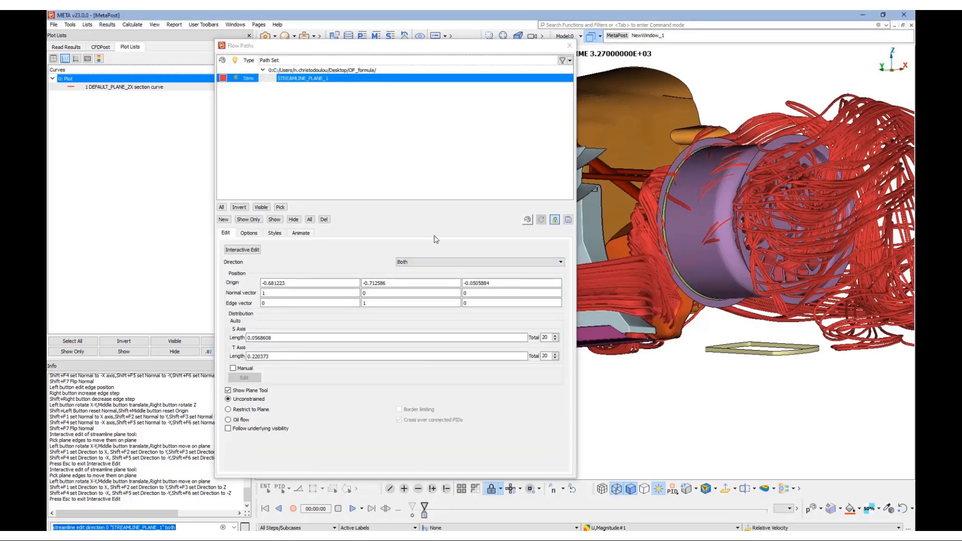
# - Reduce the STREAMLINE_PLANE_1 cylinder radius to 0.00289665 and enable scalar fringe style on the streamlines
pyautogui.click(275, 233)
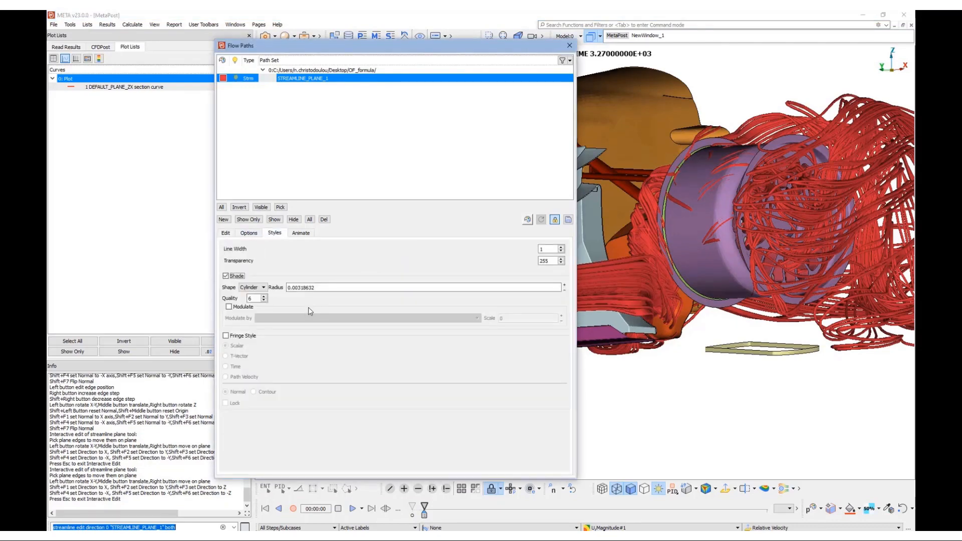
pyautogui.click(565, 292)
pyautogui.click(565, 285)
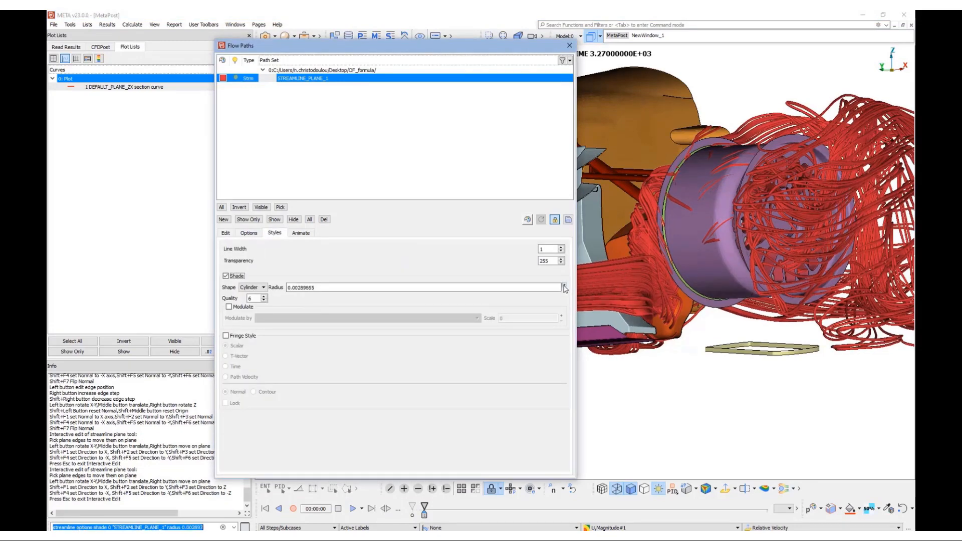
pyautogui.click(225, 336)
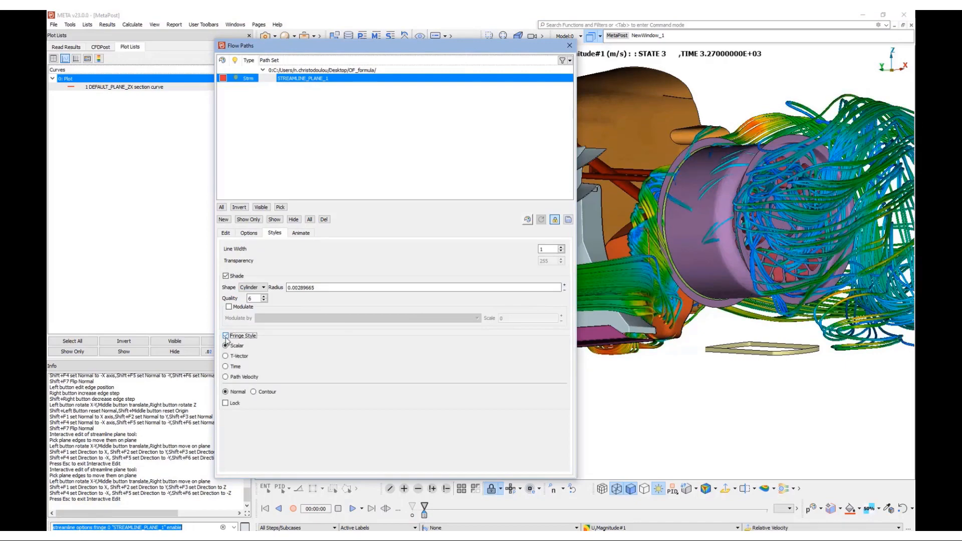
# - Colour the streamlines by the Total Pressure scalar instead of velocity magnitude
pyautogui.scroll(-3, 686, 296)
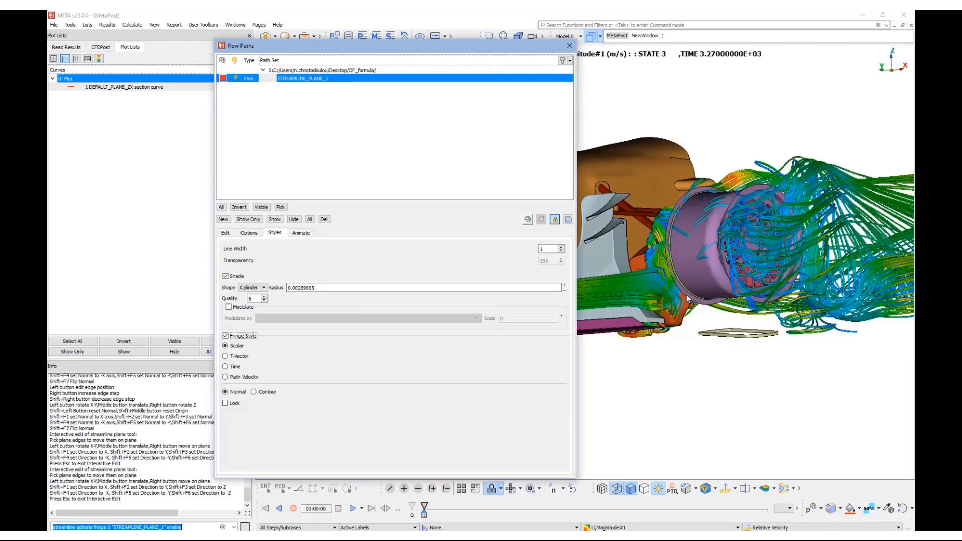
pyautogui.keyDown('ctrl'); pyautogui.moveTo(683, 297); pyautogui.dragTo(711, 339); pyautogui.keyUp('ctrl')
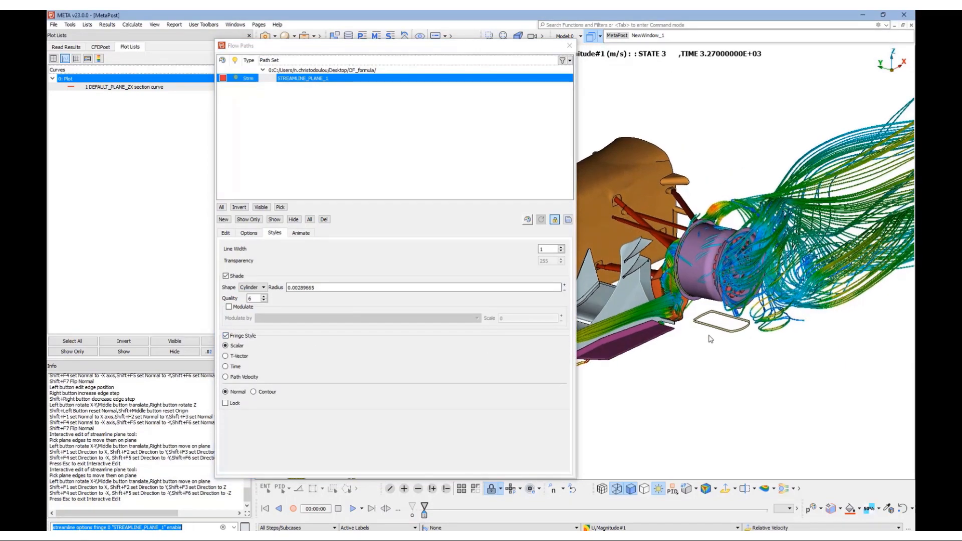
pyautogui.click(608, 527)
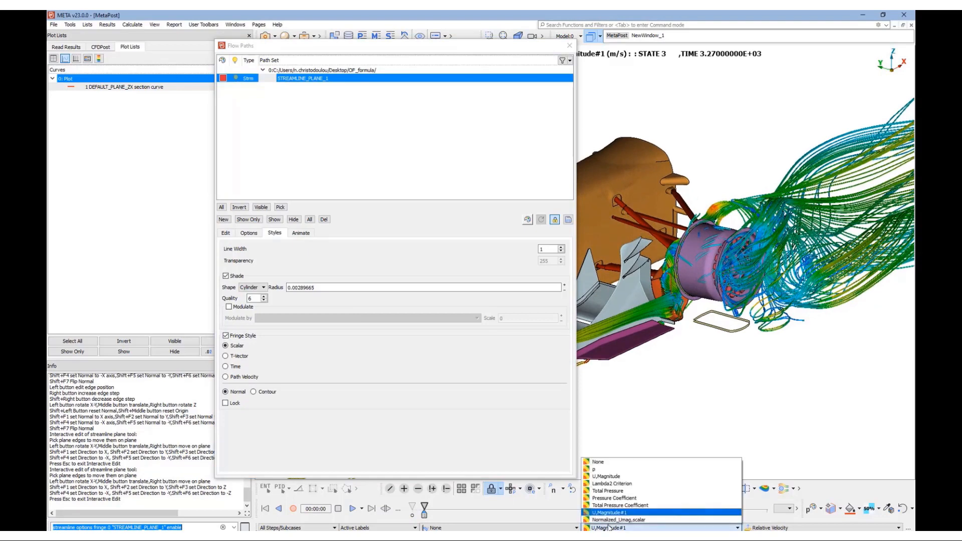
pyautogui.click(619, 491)
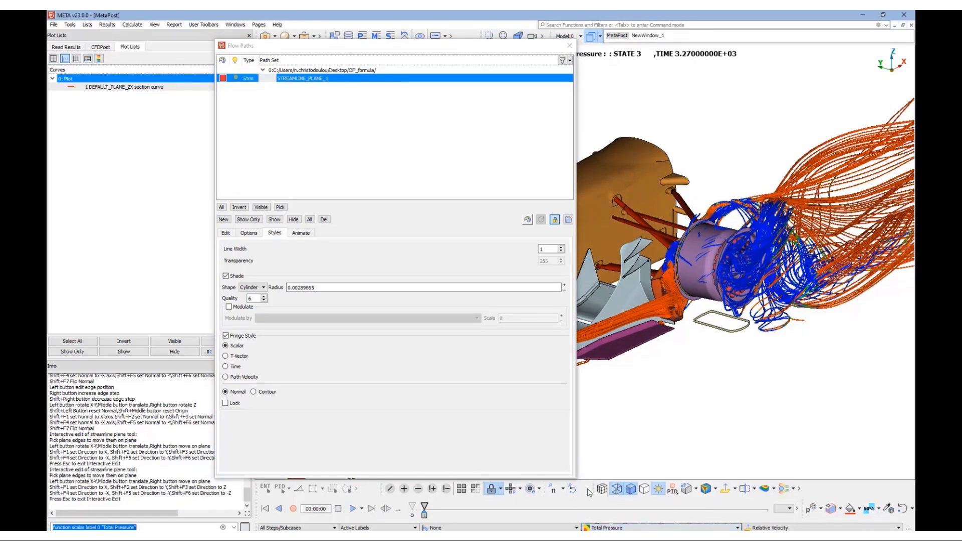
# - Collapse the Flow Paths window and enable Auto Range on the Total Pressure fringe bar
pyautogui.doubleClick(500, 45)
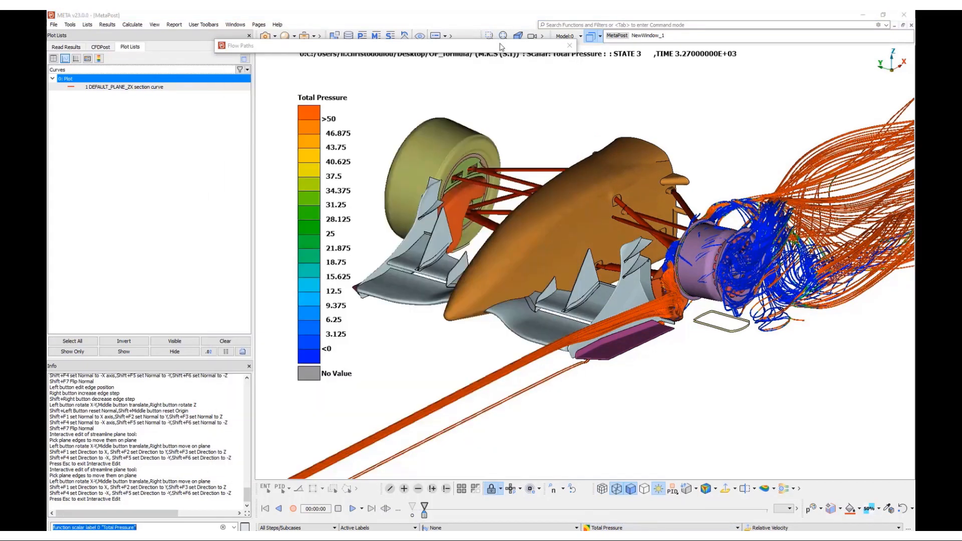
pyautogui.rightClick(318, 180)
pyautogui.click(340, 224)
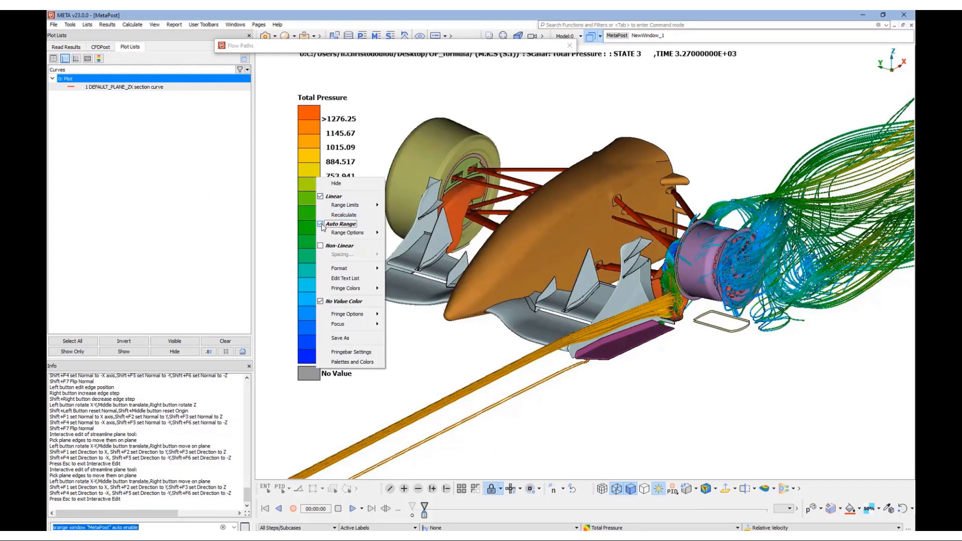
pyautogui.click(396, 278)
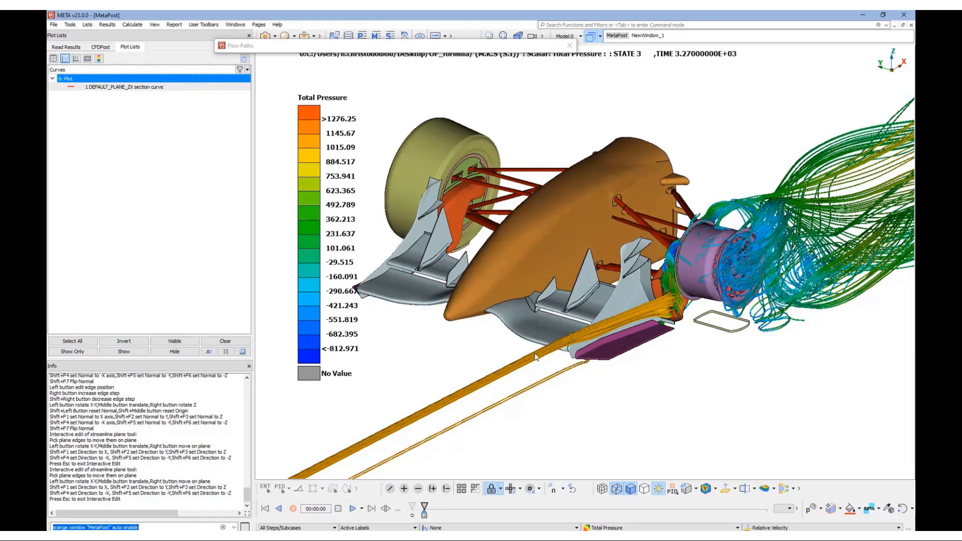
# - Show all parts again and make the front tyre in the streamlines' path 80% transparent
pyautogui.keyDown('ctrl'); pyautogui.moveTo(559, 351); pyautogui.dragTo(564, 332); pyautogui.keyUp('ctrl')
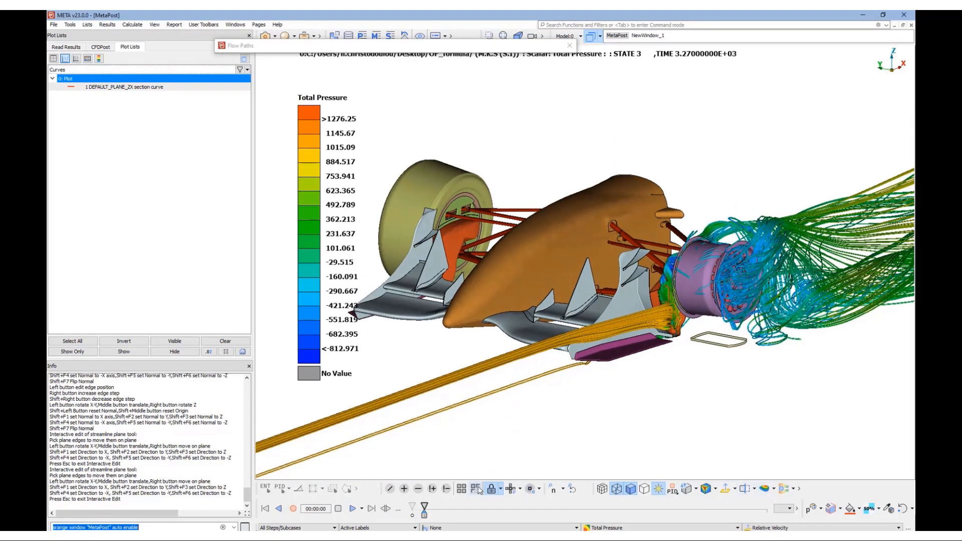
pyautogui.click(461, 488)
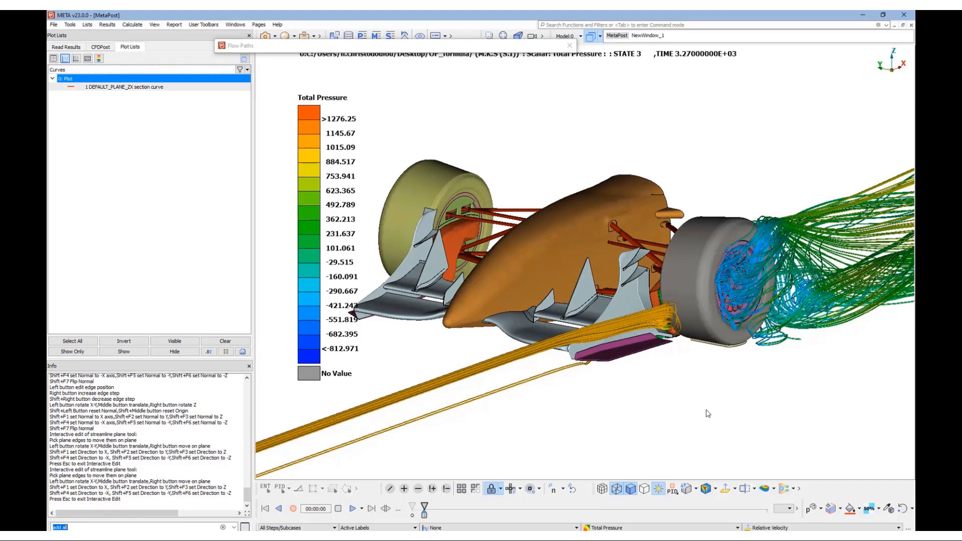
pyautogui.click(878, 508)
pyautogui.moveTo(812, 493); pyautogui.dragTo(850, 497)
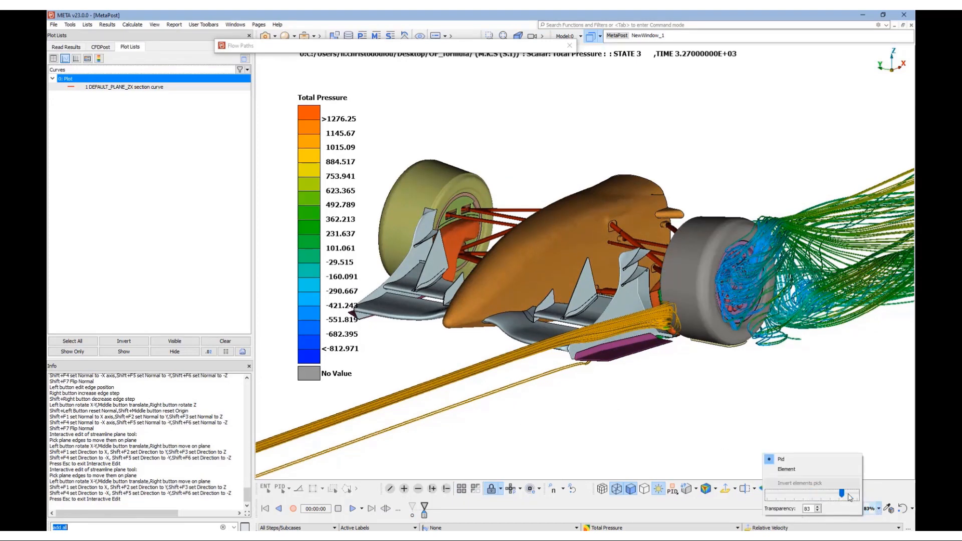
pyautogui.click(806, 509)
pyautogui.write('80')
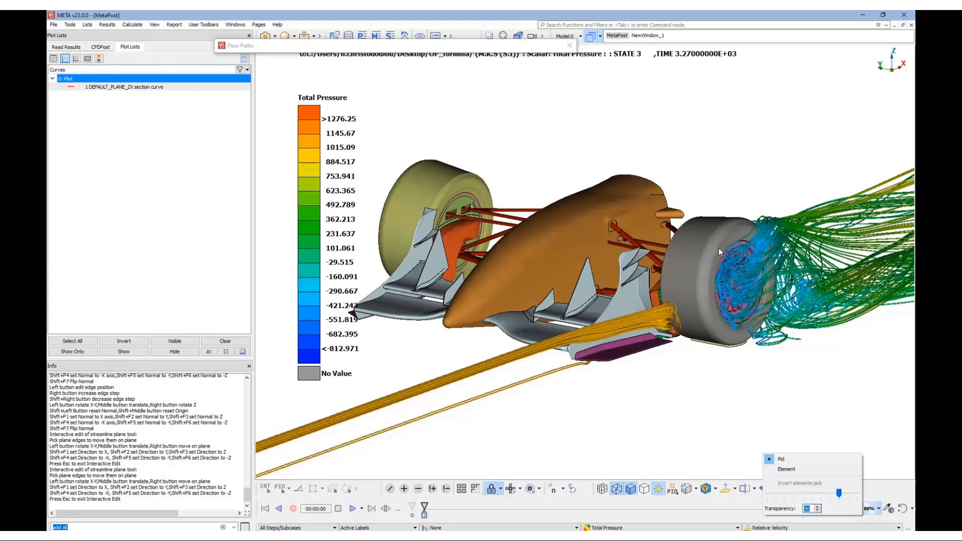
pyautogui.click(697, 260)
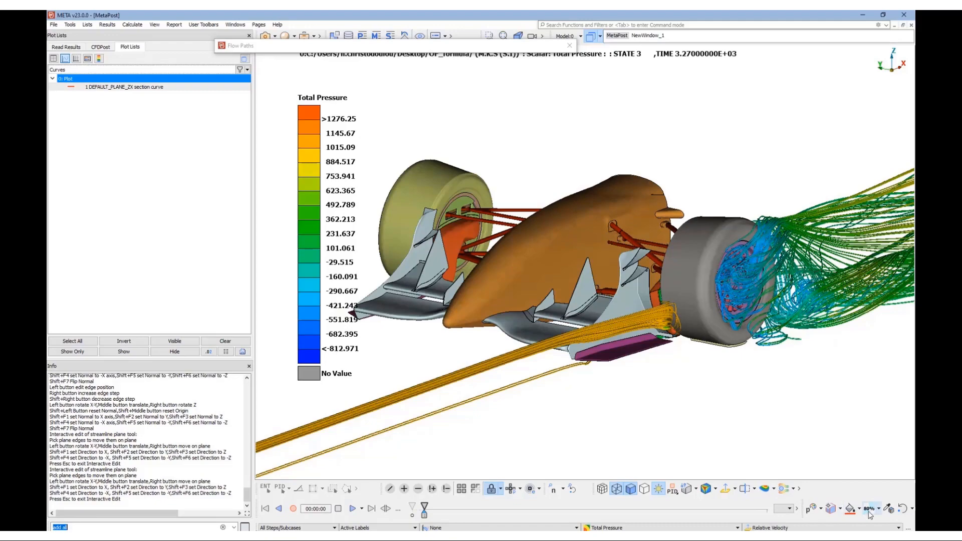
pyautogui.click(685, 266)
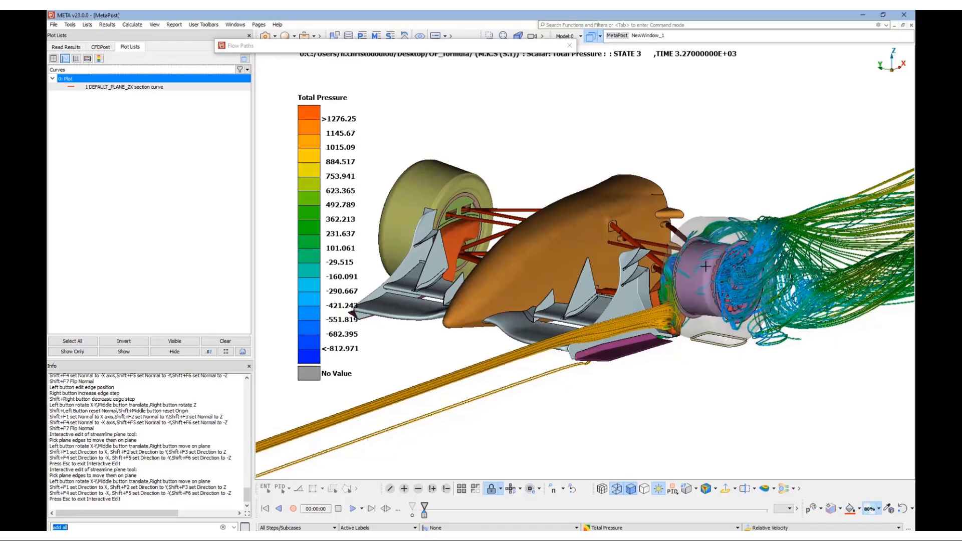
# - Apply the same 80% transparency to the front wheel's rim, its red inner parts and the orange part behind the endplate
pyautogui.scroll(10, 705, 266)
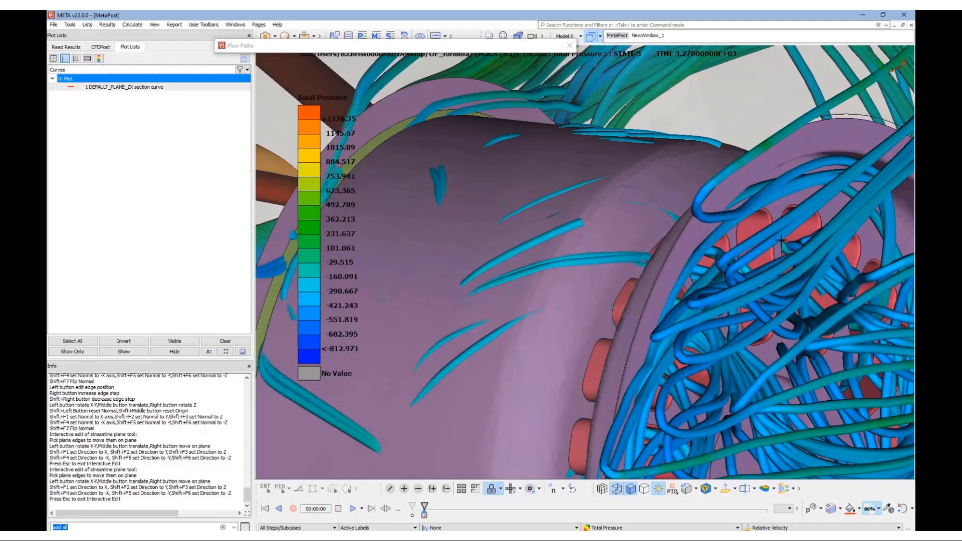
pyautogui.scroll(3, 781, 241)
pyautogui.click(813, 222)
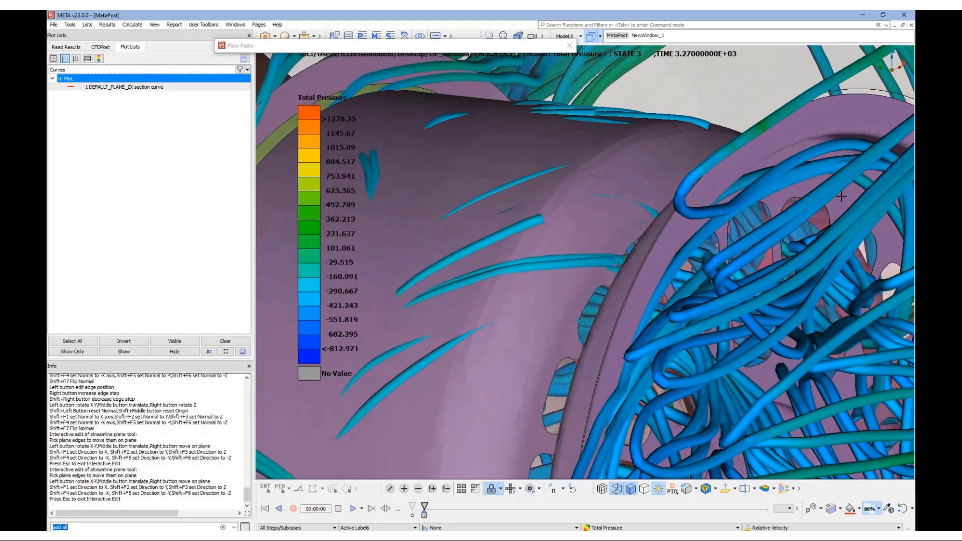
pyautogui.scroll(-10, 821, 205)
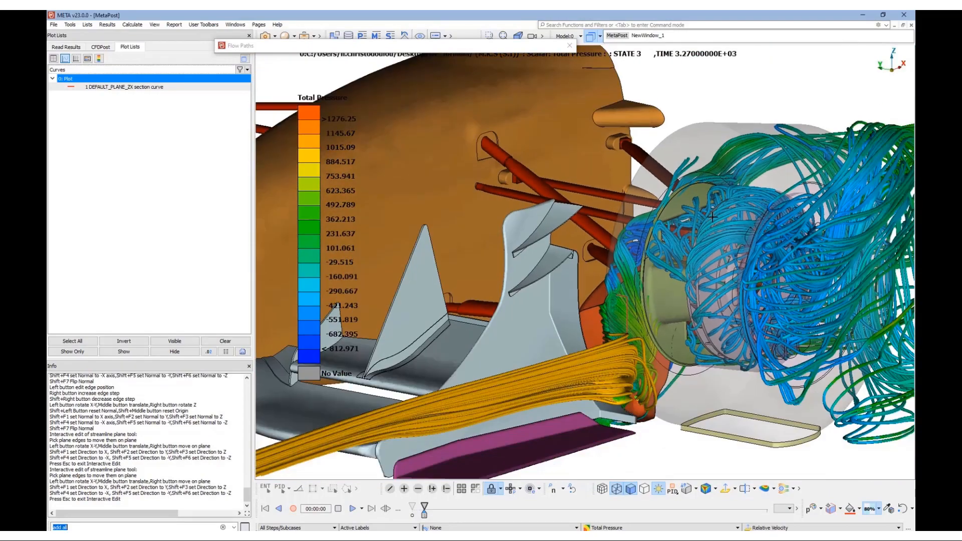
pyautogui.keyDown('ctrl'); pyautogui.moveTo(676, 247); pyautogui.dragTo(699, 271); pyautogui.keyUp('ctrl')
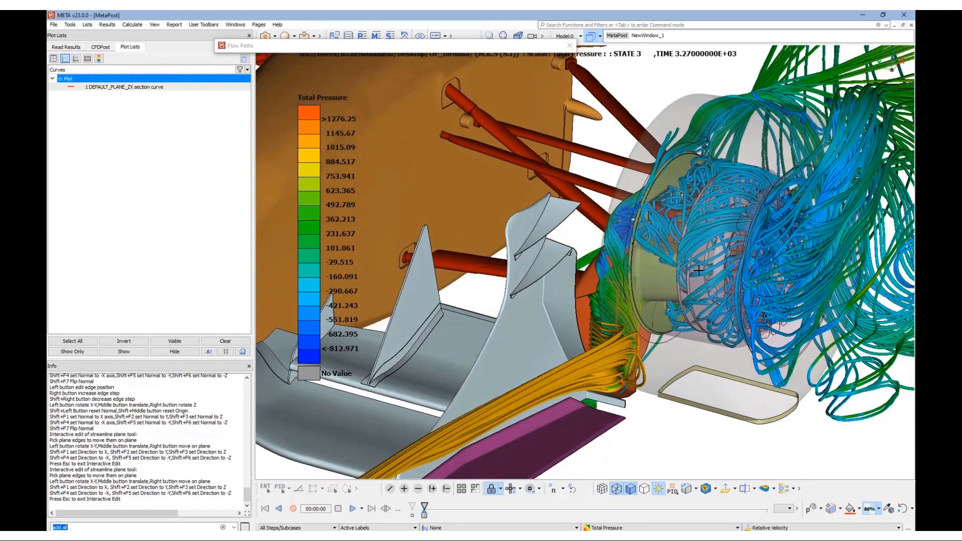
pyautogui.click(595, 285)
# - Examine the total-pressure streamlines around the suspension arms, endplate and front wheel from above, close up and from the side
pyautogui.keyDown('ctrl'); pyautogui.moveTo(601, 277); pyautogui.dragTo(738, 333); pyautogui.keyUp('ctrl')
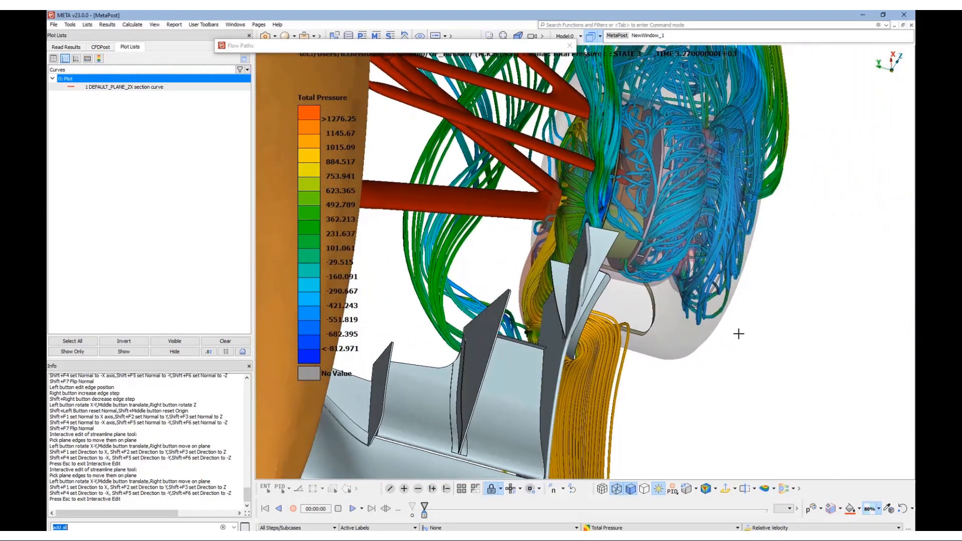
pyautogui.keyDown('ctrl'); pyautogui.moveTo(598, 184); pyautogui.dragTo(591, 163); pyautogui.keyUp('ctrl')
pyautogui.scroll(4, 592, 162)
pyautogui.scroll(2, 592, 162)
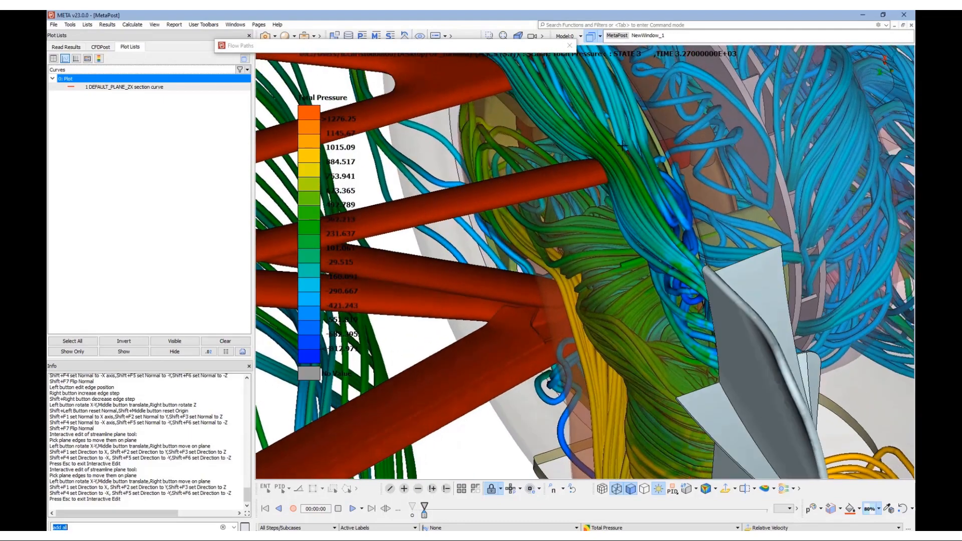
pyautogui.scroll(3, 661, 147)
pyautogui.scroll(3, 636, 163)
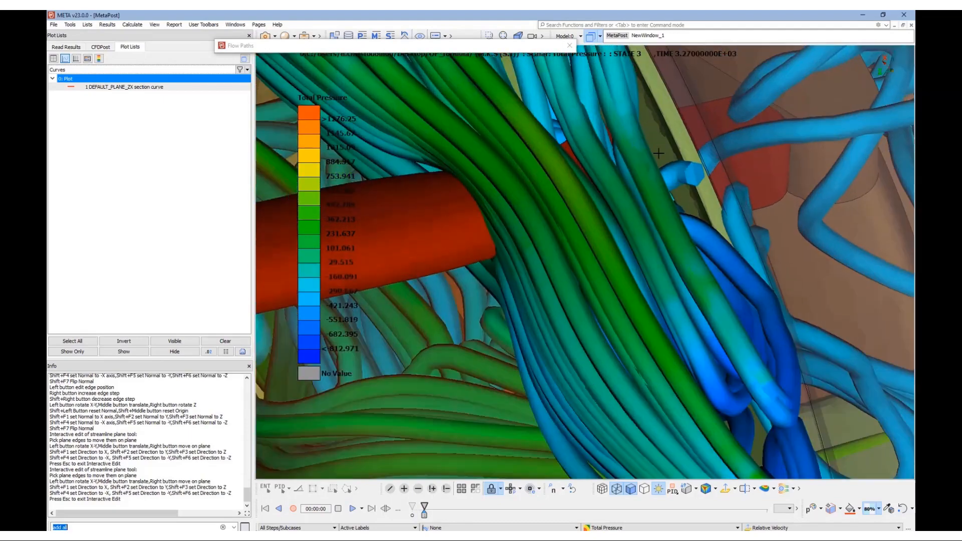
pyautogui.scroll(-7, 651, 202)
pyautogui.keyDown('ctrl'); pyautogui.moveTo(653, 205); pyautogui.dragTo(787, 307); pyautogui.keyUp('ctrl')
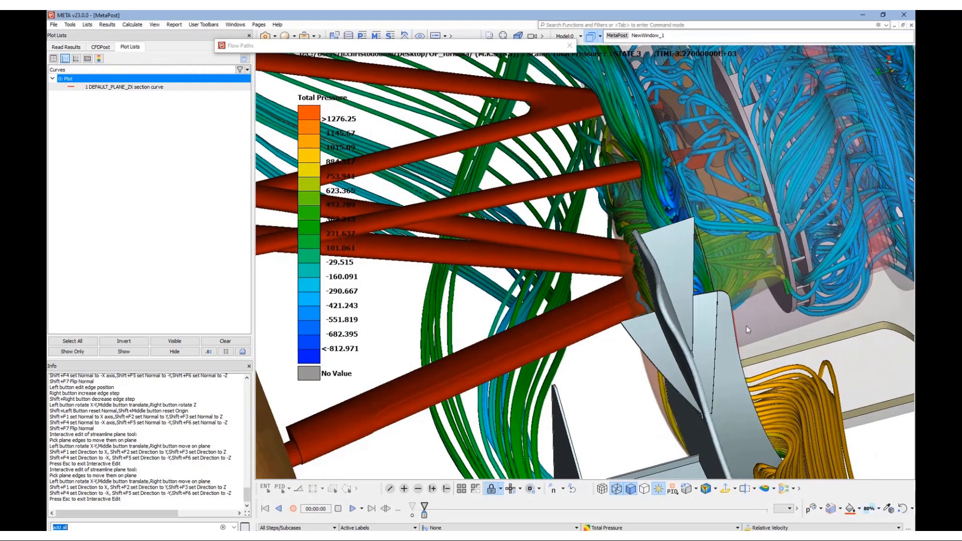
pyautogui.scroll(-4, 681, 301)
pyautogui.scroll(-2, 675, 314)
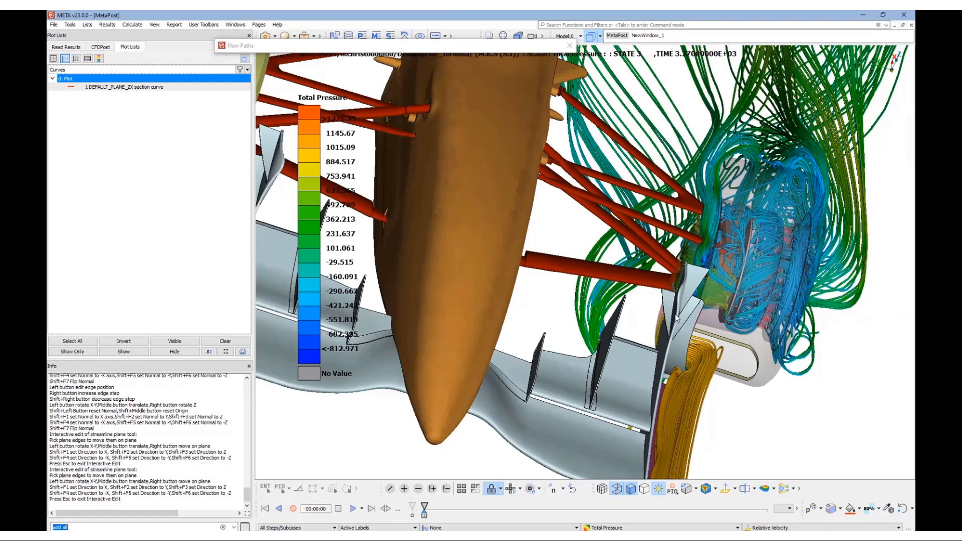
pyautogui.scroll(-2, 717, 323)
pyautogui.keyDown('ctrl'); pyautogui.moveTo(756, 356); pyautogui.dragTo(702, 367); pyautogui.keyUp('ctrl')
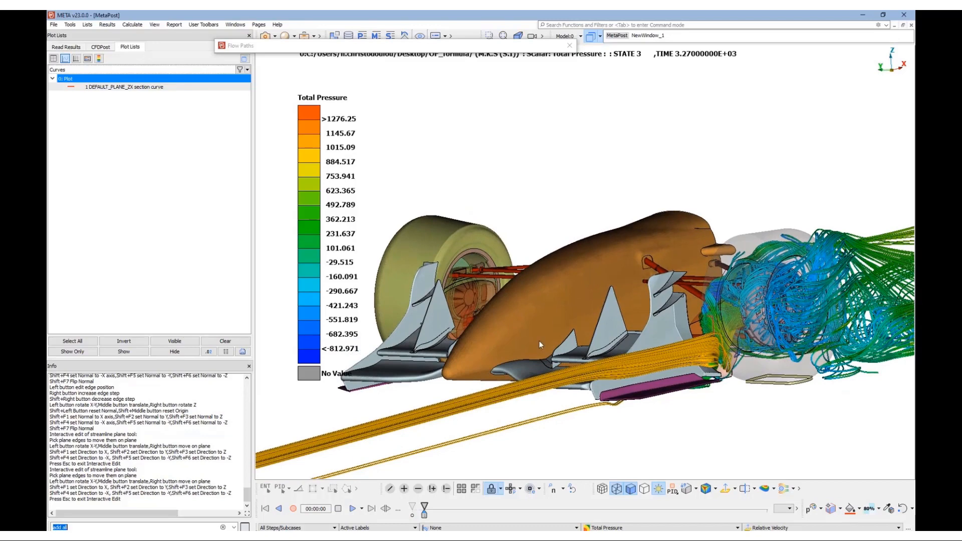
# - Switch the Total Pressure fringe bar to a horizontal layout in the fringe bar settings
pyautogui.doubleClick(316, 221)
pyautogui.rightClick(314, 271)
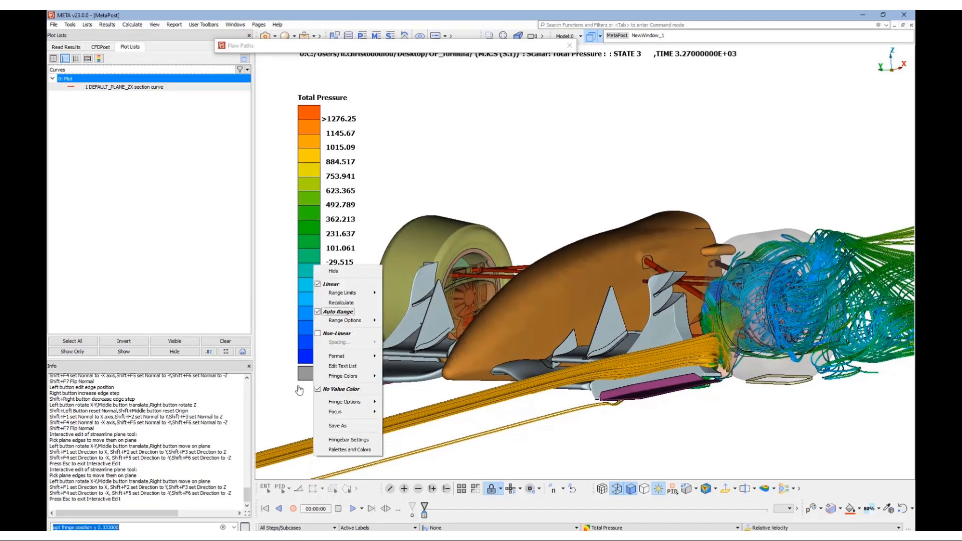
pyautogui.click(339, 441)
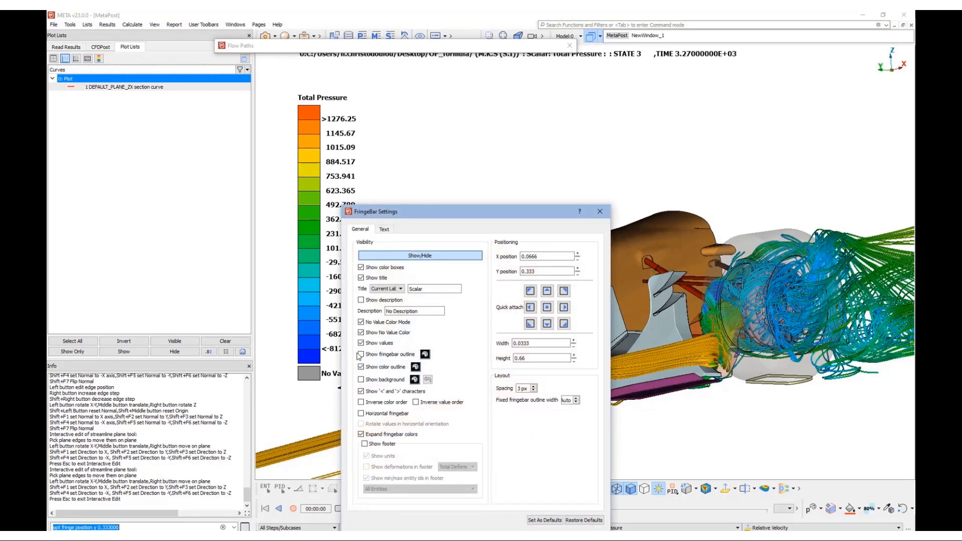
pyautogui.click(362, 414)
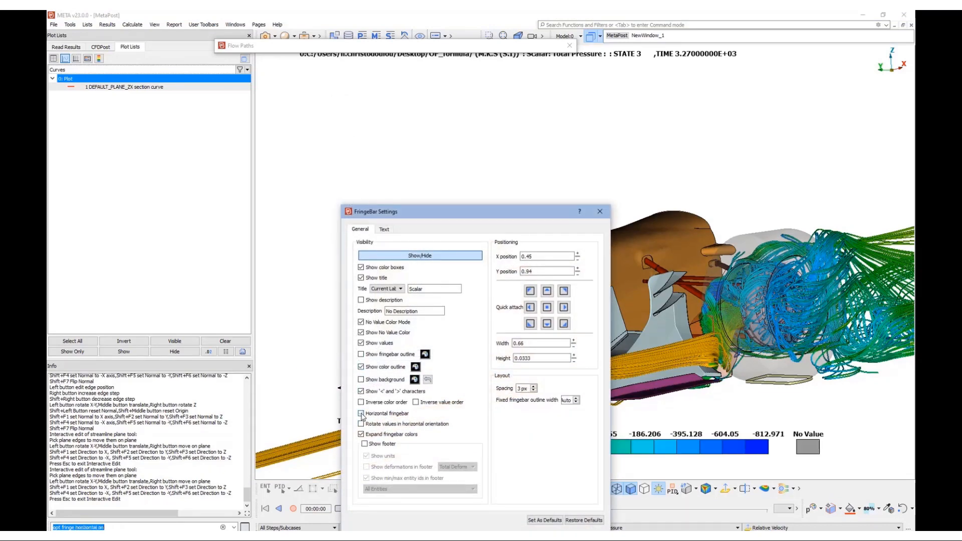
pyautogui.click(600, 211)
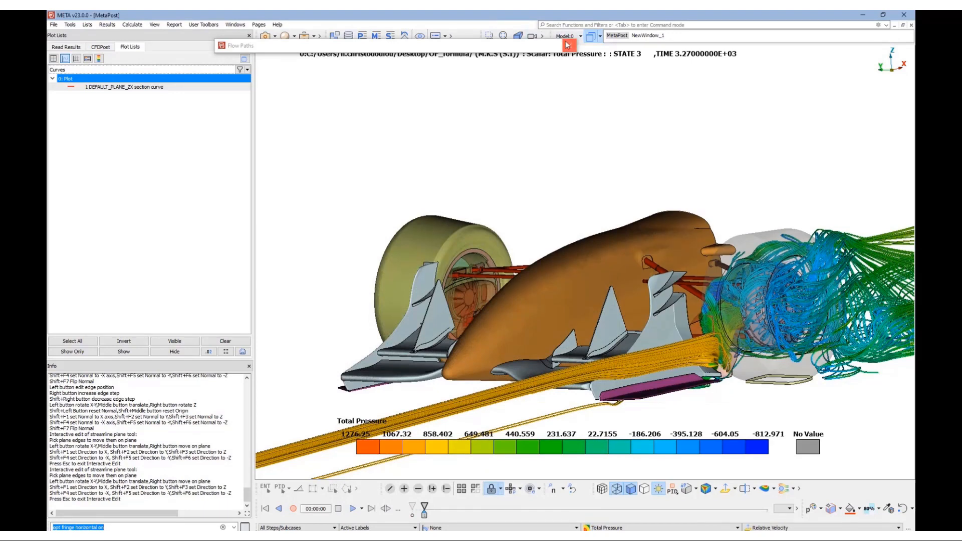
# - Switch the camera to perspective and examine the streamlines passing the endplate and wrapping around the transparent front wheel
pyautogui.click(518, 36)
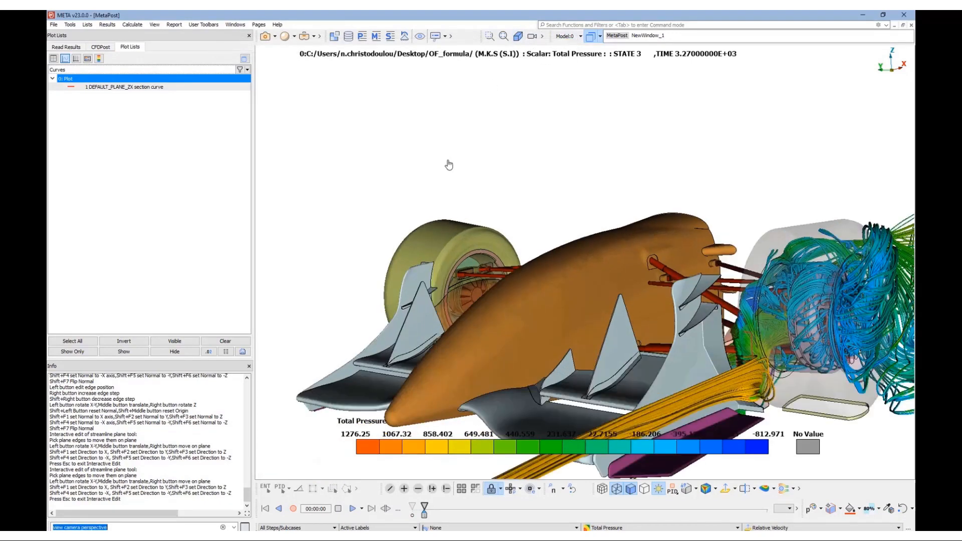
pyautogui.scroll(2, 634, 230)
pyautogui.keyDown('ctrl'); pyautogui.moveTo(634, 230); pyautogui.dragTo(553, 223, button='middle'); pyautogui.keyUp('ctrl')
pyautogui.keyDown('ctrl'); pyautogui.moveTo(610, 249); pyautogui.dragTo(577, 263); pyautogui.keyUp('ctrl')
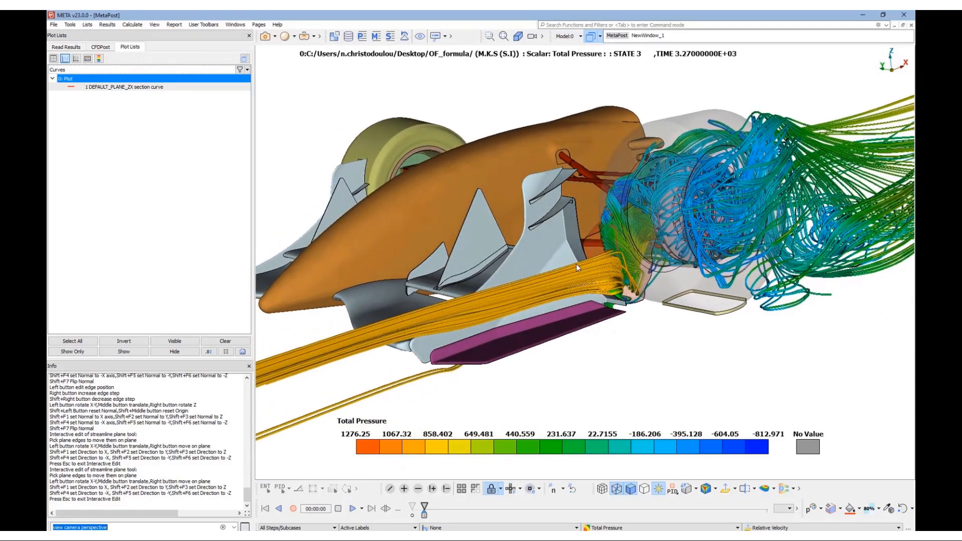
pyautogui.scroll(2, 686, 256)
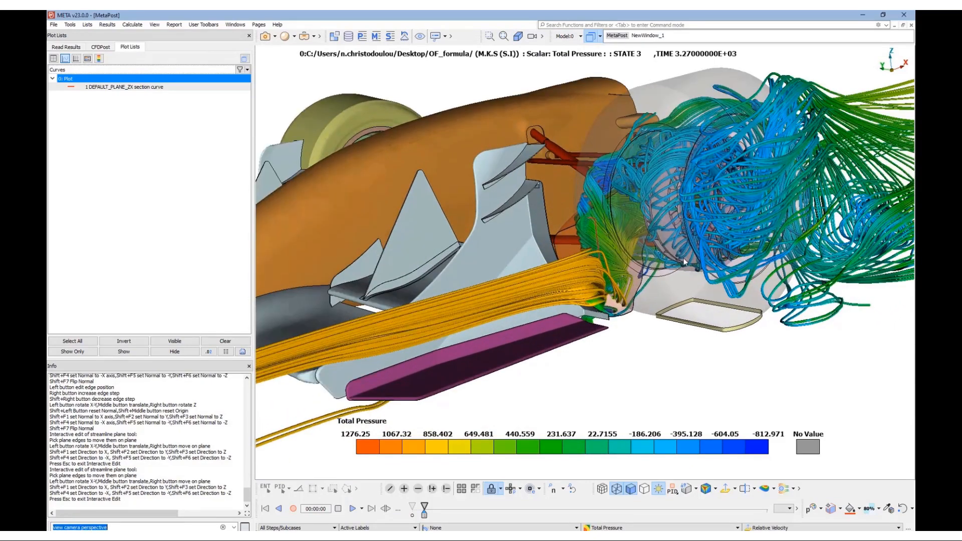
pyautogui.scroll(2, 698, 250)
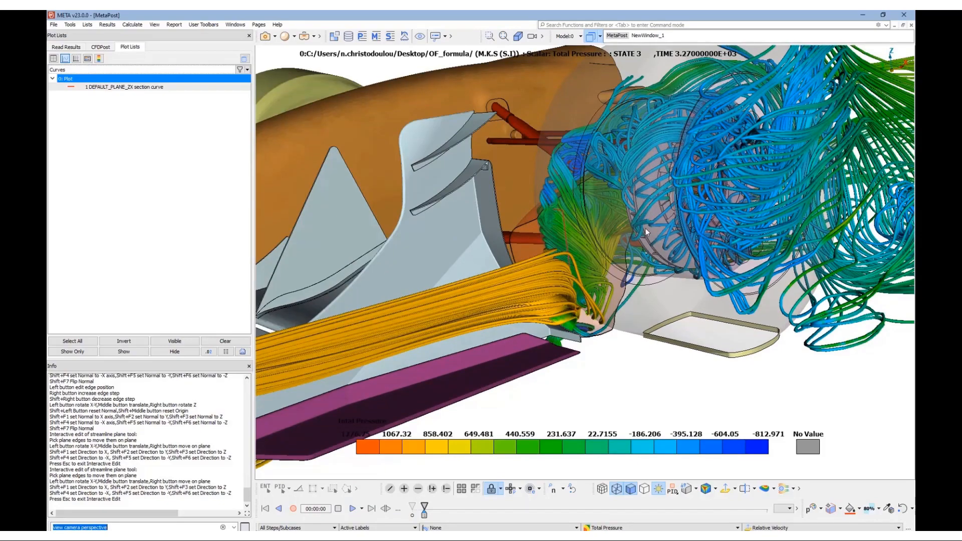
pyautogui.scroll(5, 670, 227)
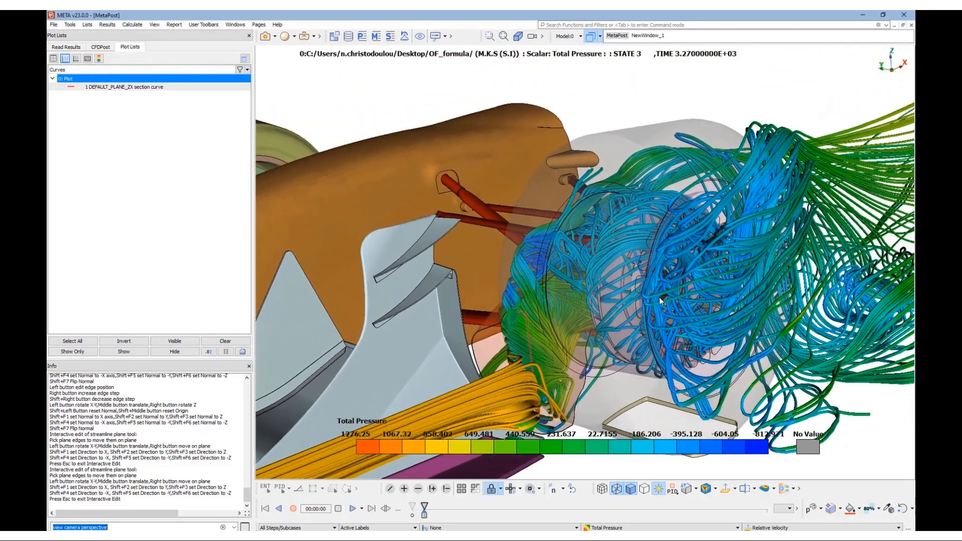
# - Hide the STREAMLINE_PLANE_1 streamline set and reset the front wheel and surrounding parts to 0% transparency
pyautogui.keyDown('ctrl'); pyautogui.moveTo(660, 300); pyautogui.dragTo(720, 254); pyautogui.keyUp('ctrl')
pyautogui.press('Escape')
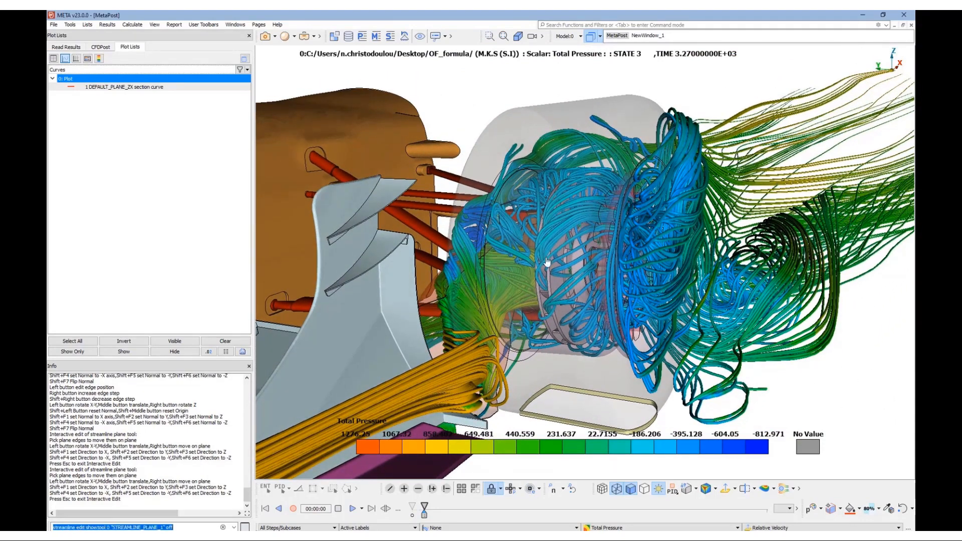
pyautogui.click(785, 492)
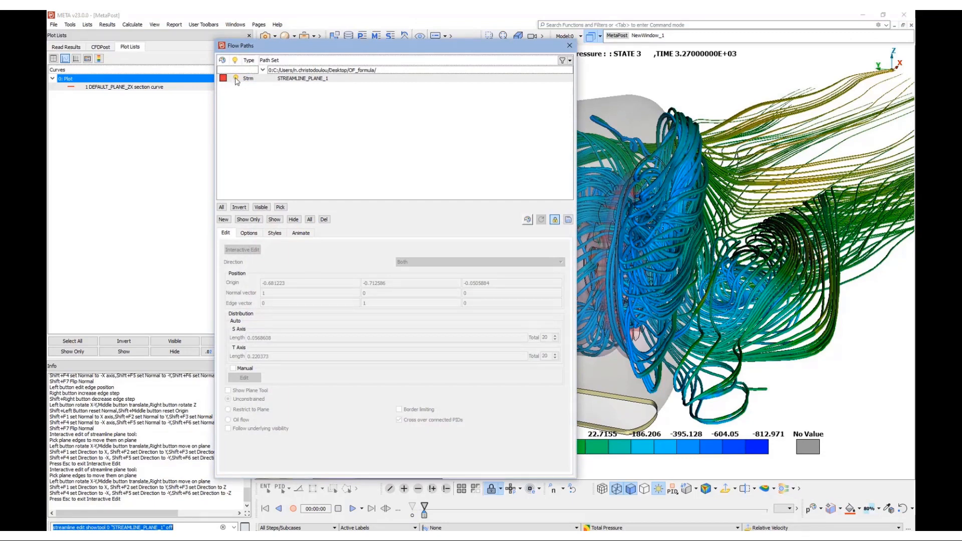
pyautogui.click(236, 79)
pyautogui.click(569, 45)
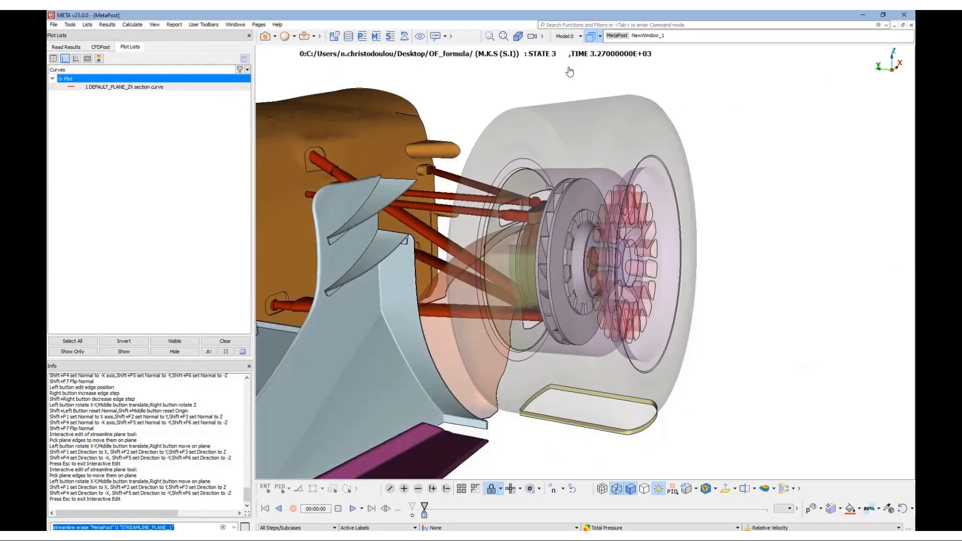
pyautogui.click(869, 508)
pyautogui.scroll(-3, 783, 296)
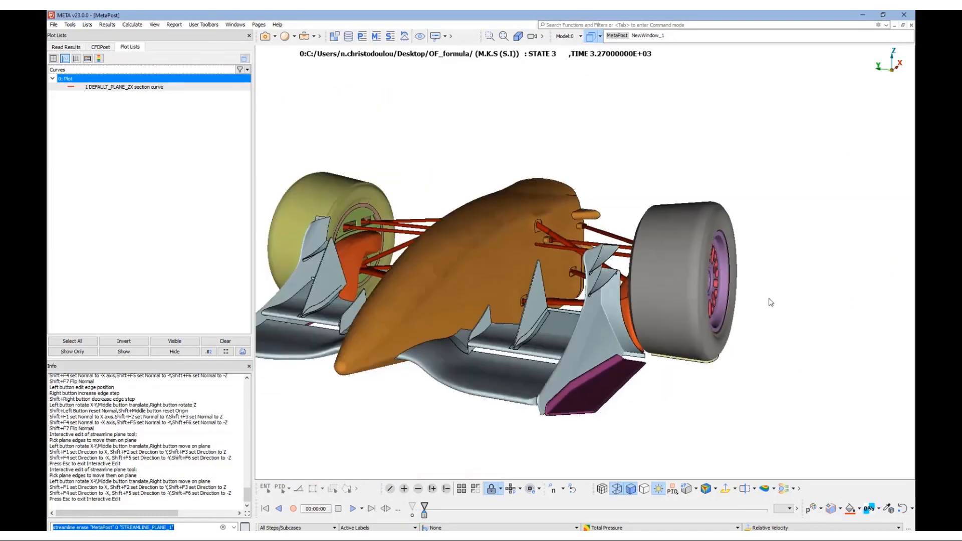
# - Create a new streamline set seeded from a plane on the front of the car
pyautogui.moveTo(770, 303); pyautogui.dragTo(581, 346)
pyautogui.moveTo(567, 224); pyautogui.dragTo(606, 406)
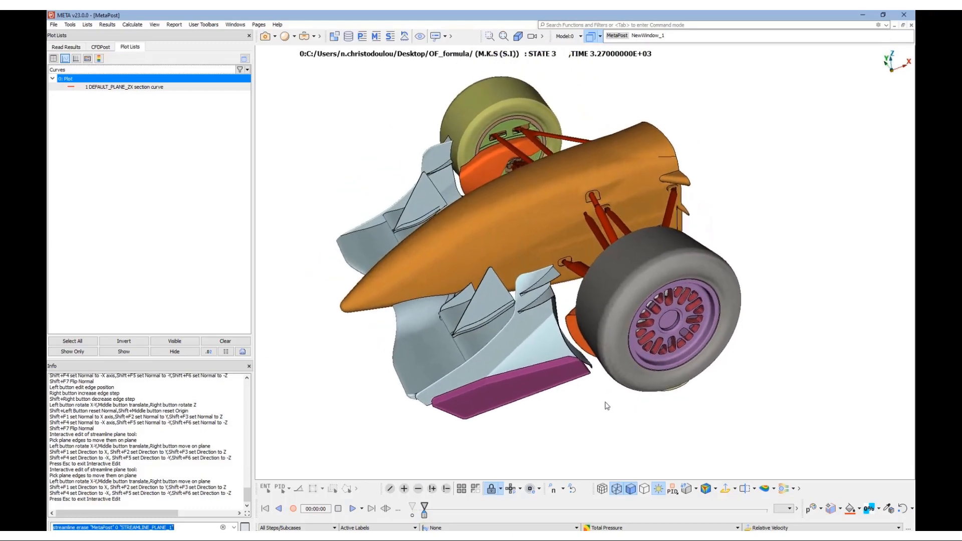
pyautogui.click(794, 492)
pyautogui.moveTo(801, 395)
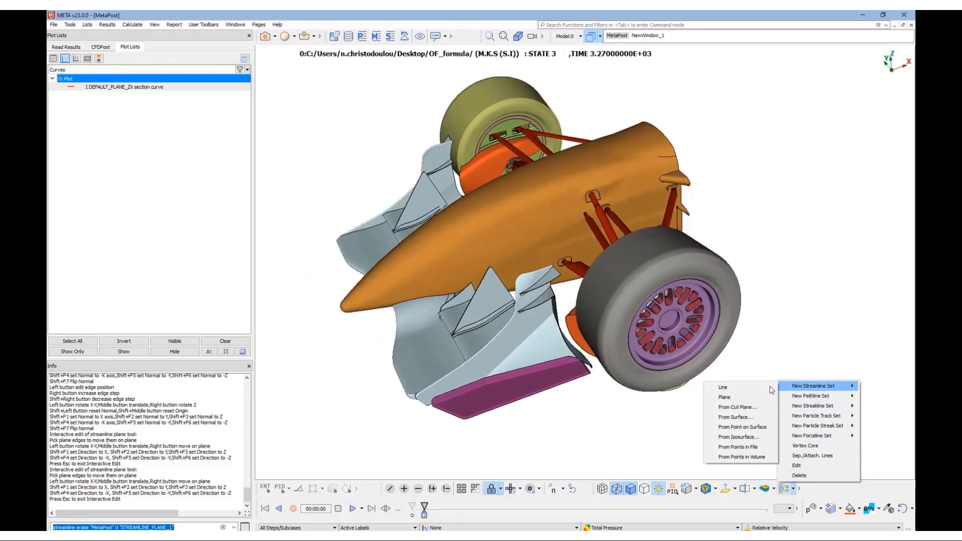
pyautogui.click(747, 402)
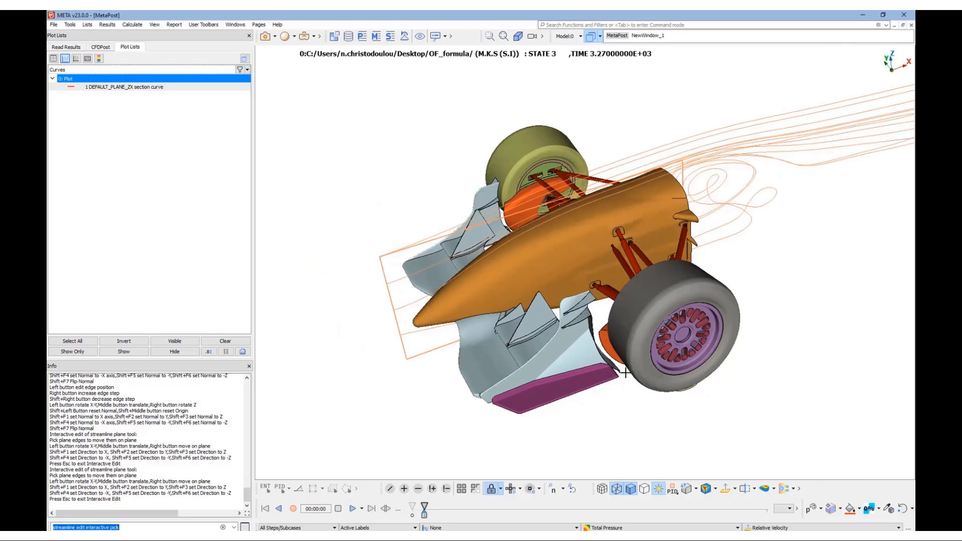
# - Interactively orient the new seed plane along X and move it upstream of the front wing, to an X origin of about -2.45
pyautogui.click(794, 491)
pyautogui.click(797, 467)
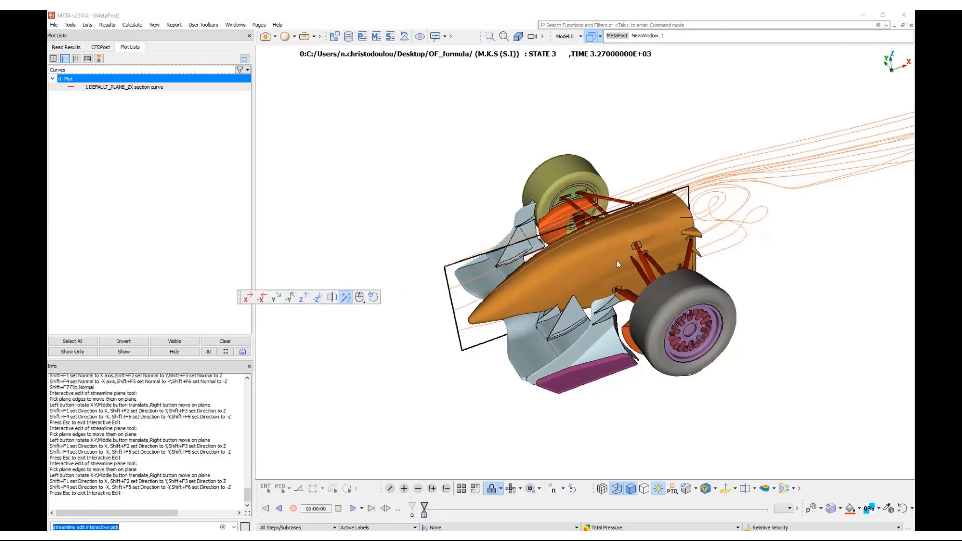
pyautogui.click(248, 297)
pyautogui.moveTo(533, 281); pyautogui.dragTo(354, 309, button='middle')
pyautogui.press('Escape')
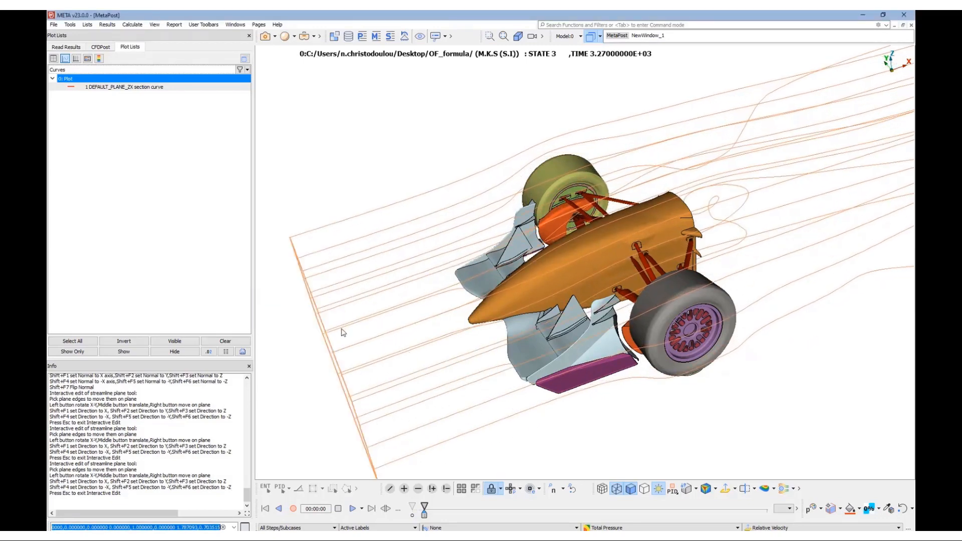
# - Set the T-axis total of STREAMLINE_PLANE_2 to 9 seed points and turn off the display of its plane tool
pyautogui.scroll(-3, 400, 340)
pyautogui.keyDown('ctrl'); pyautogui.moveTo(414, 333); pyautogui.dragTo(651, 328); pyautogui.keyUp('ctrl')
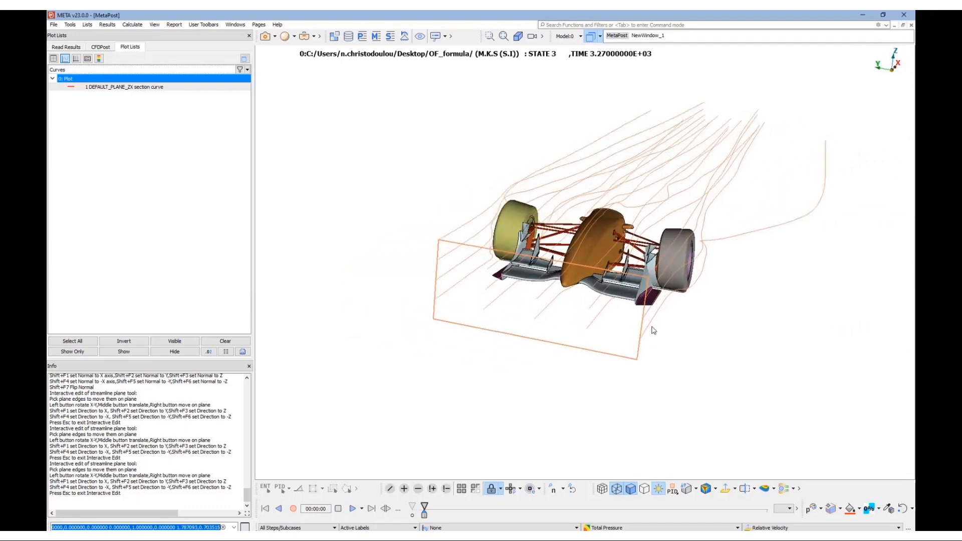
pyautogui.click(782, 491)
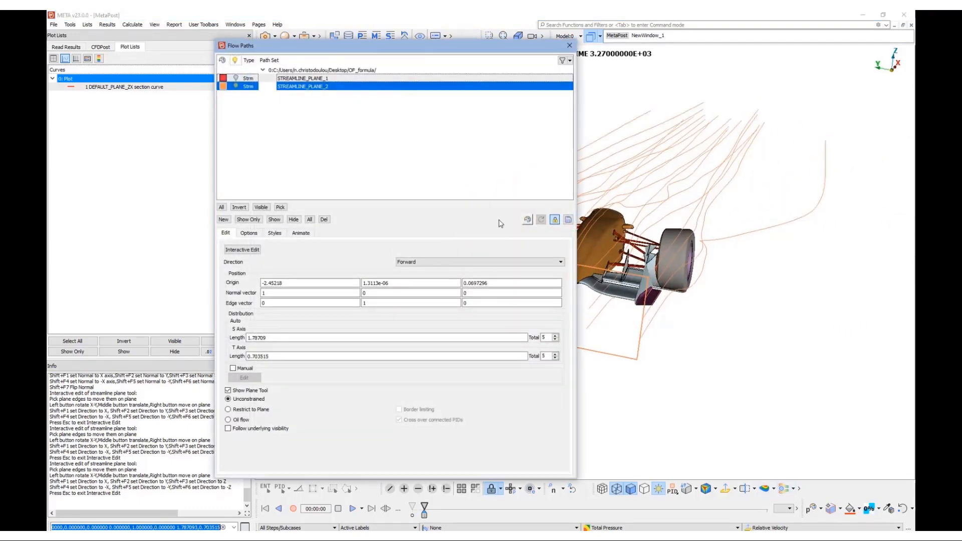
pyautogui.click(555, 336)
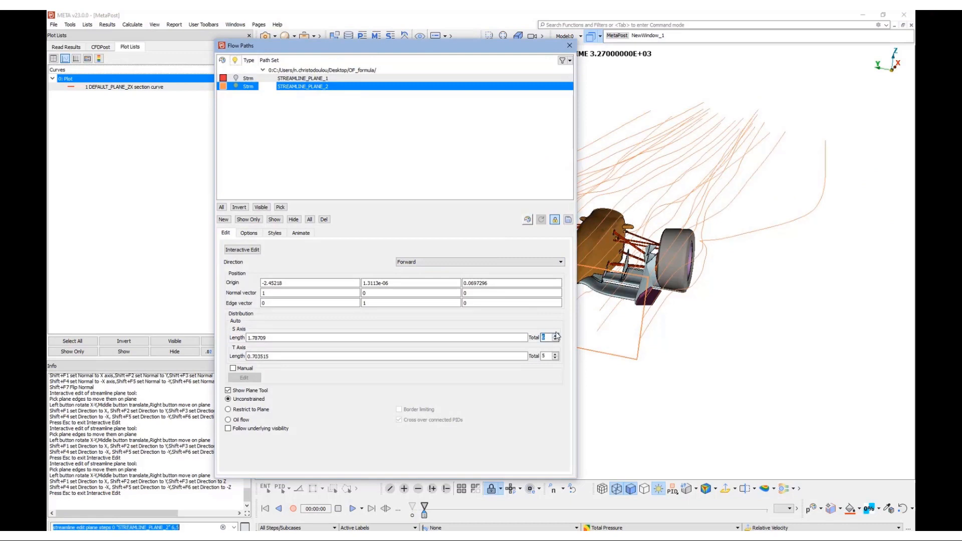
pyautogui.click(555, 339)
pyautogui.click(555, 354)
pyautogui.click(555, 353)
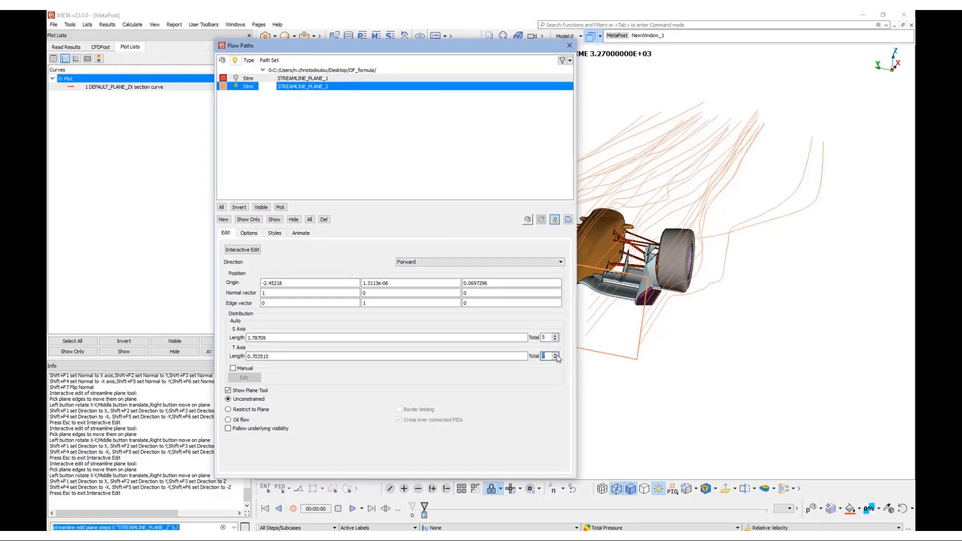
pyautogui.click(555, 353)
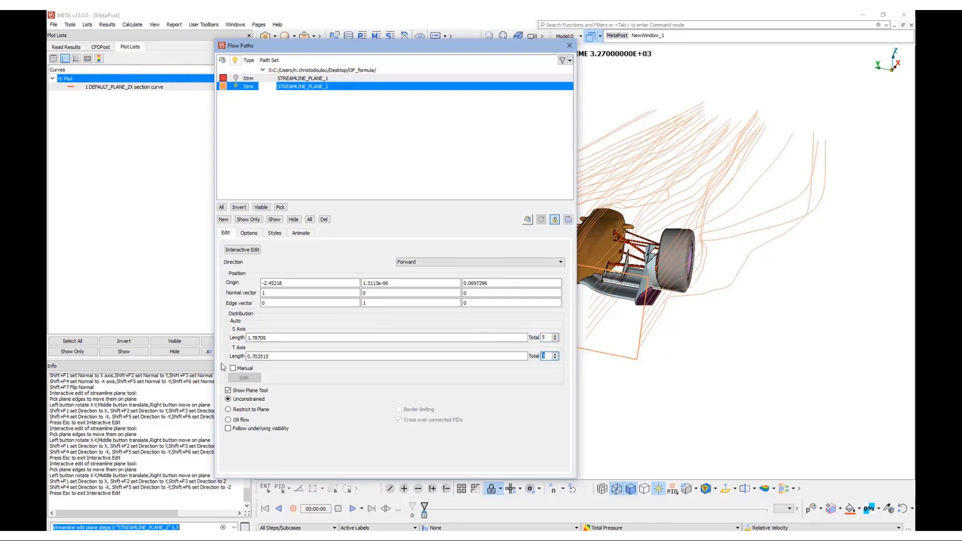
pyautogui.click(232, 392)
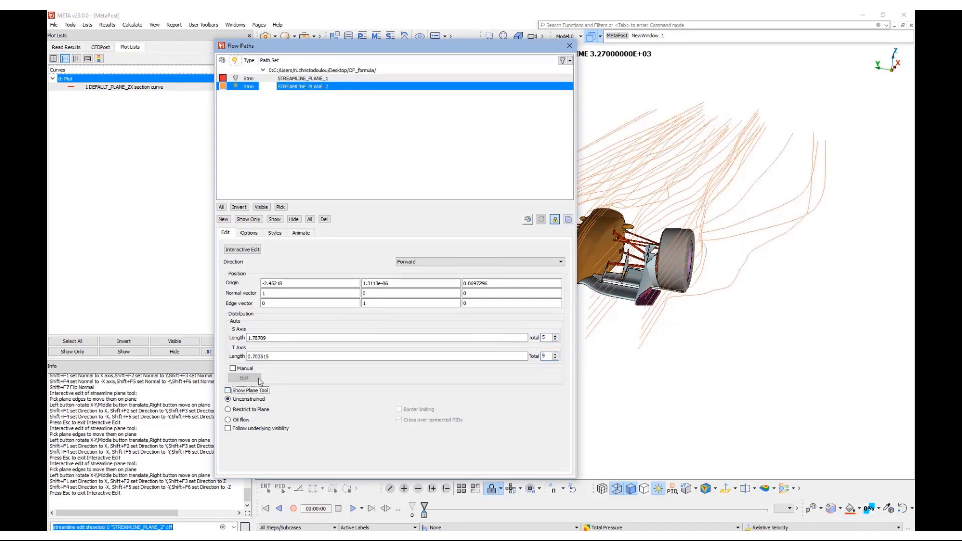
# - Enable shading with the cylinder shape for the streamlines of STREAMLINE_PLANE_2
pyautogui.click(249, 233)
pyautogui.click(273, 232)
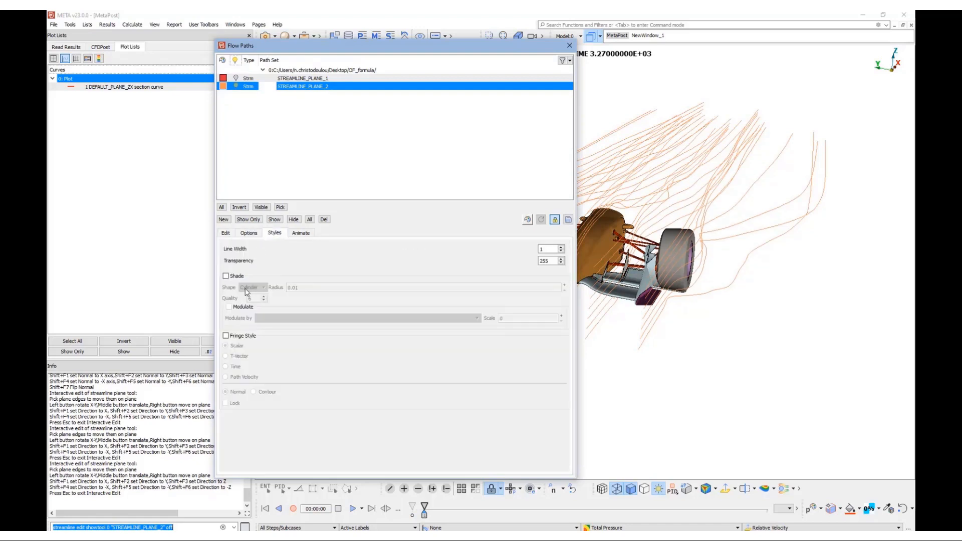
pyautogui.click(226, 276)
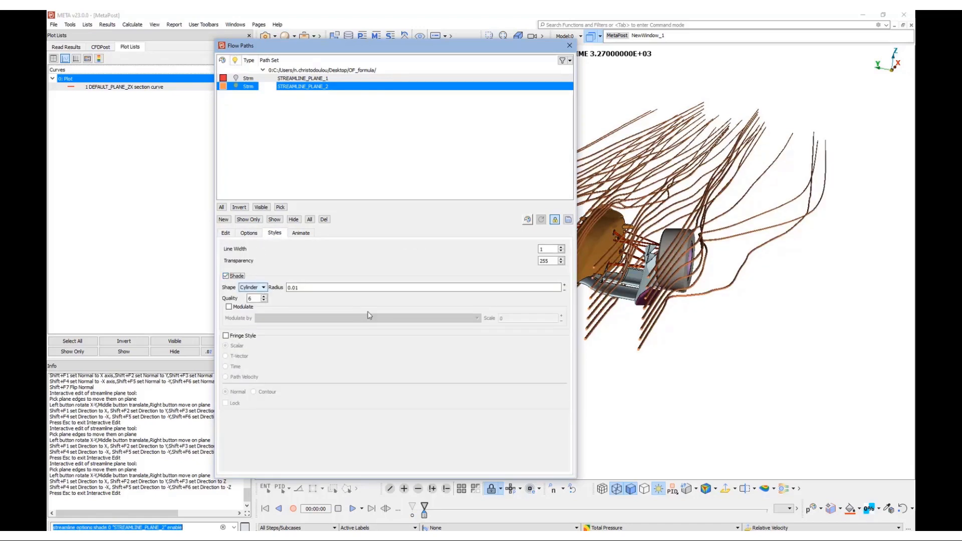
# - Turn on scalar fringe coloring for the STREAMLINE_PLANE_2 path set and set its direction to Both
pyautogui.click(226, 336)
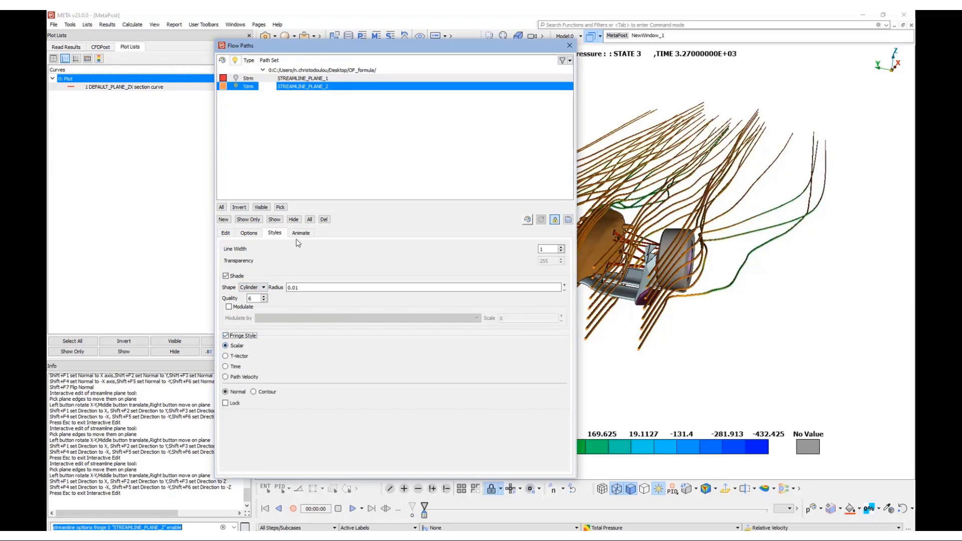
pyautogui.click(226, 233)
pyautogui.click(474, 263)
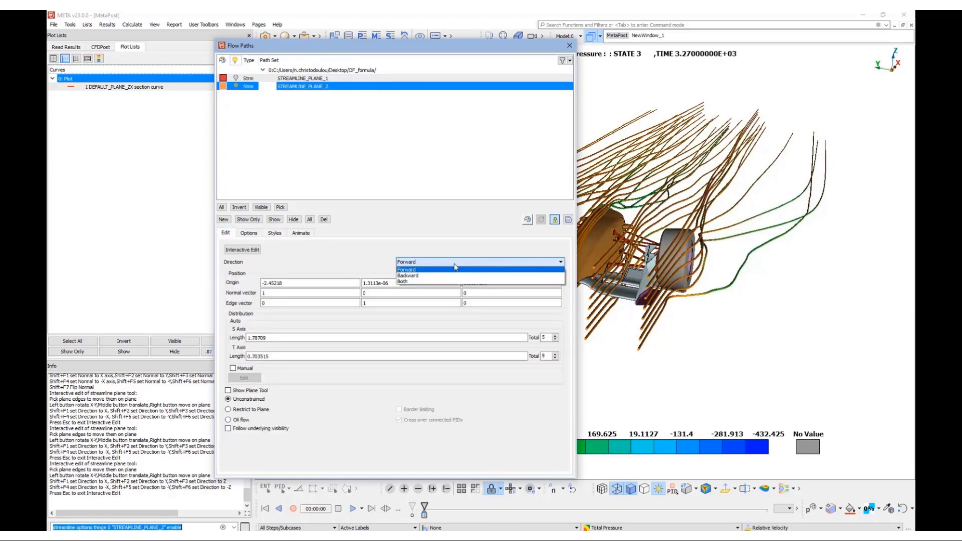
pyautogui.click(446, 275)
# - Enable animation for the STREAMLINE_PLANE_2 path set and view the segmented streamlines around the front wing
pyautogui.click(300, 233)
pyautogui.click(229, 247)
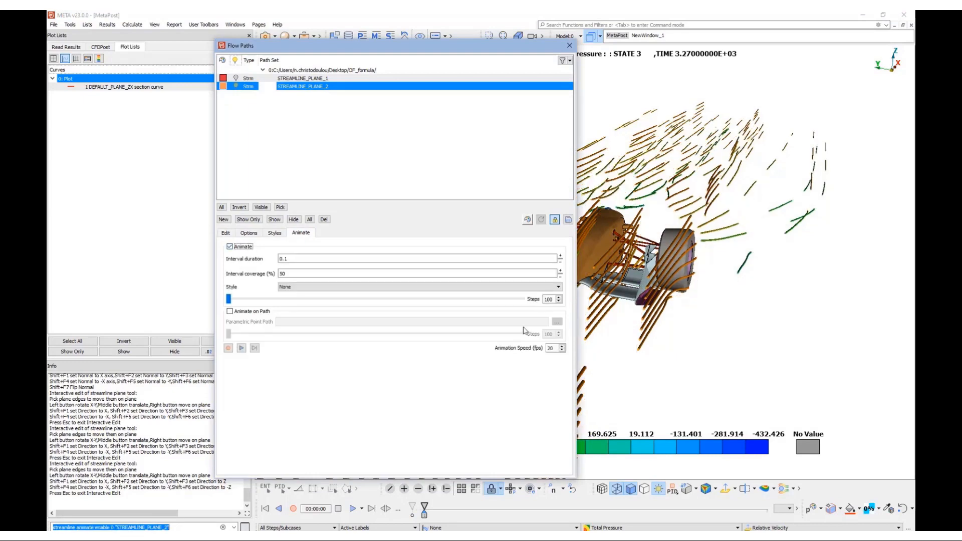
pyautogui.keyDown('ctrl'); pyautogui.moveTo(673, 324); pyautogui.dragTo(633, 293); pyautogui.keyUp('ctrl')
pyautogui.scroll(4, 656, 300)
pyautogui.keyDown('ctrl'); pyautogui.moveTo(733, 316); pyautogui.dragTo(719, 305); pyautogui.keyUp('ctrl')
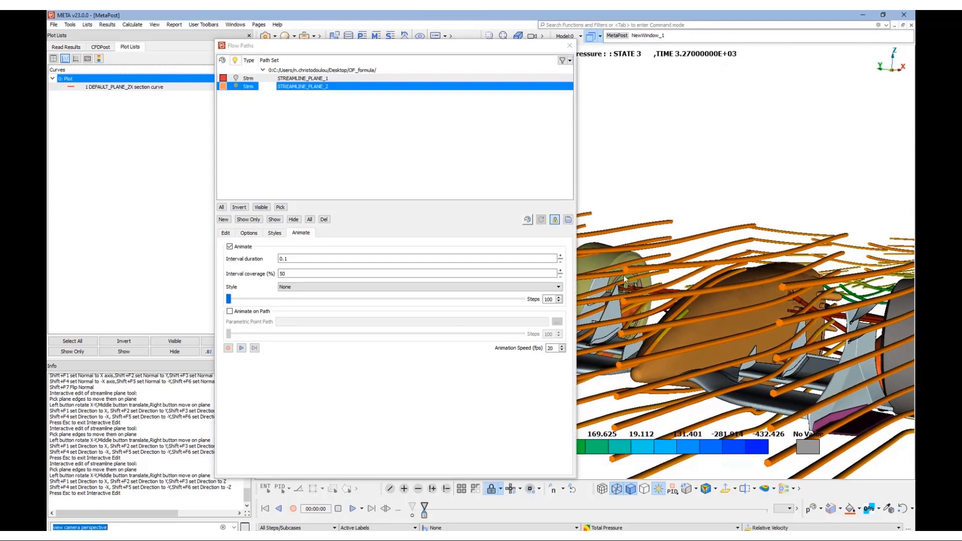
pyautogui.click(306, 122)
pyautogui.keyDown('ctrl'); pyautogui.moveTo(820, 351); pyautogui.dragTo(727, 306); pyautogui.keyUp('ctrl')
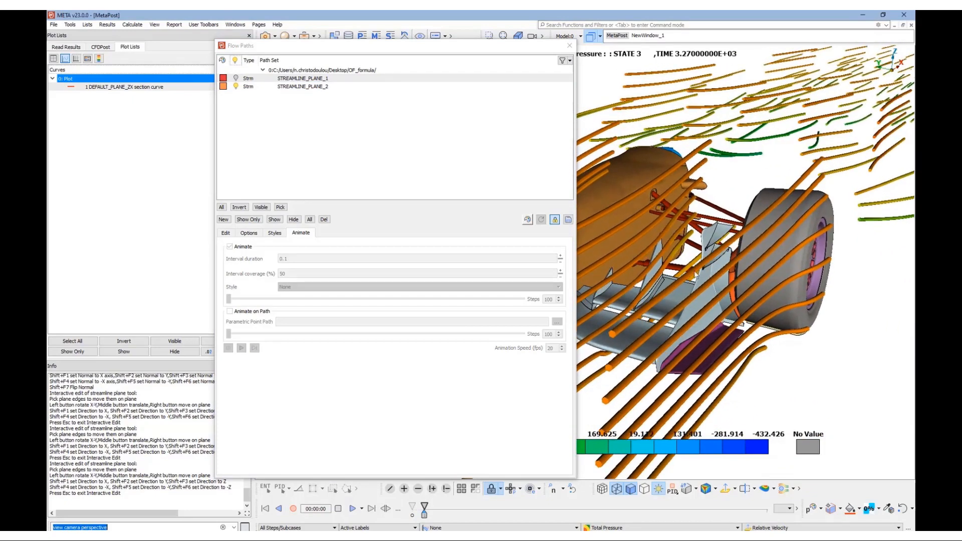
# - Set the interval coverage of STREAMLINE_PLANE_2 to 80%, play its animation and close the Flow Paths window
pyautogui.click(301, 87)
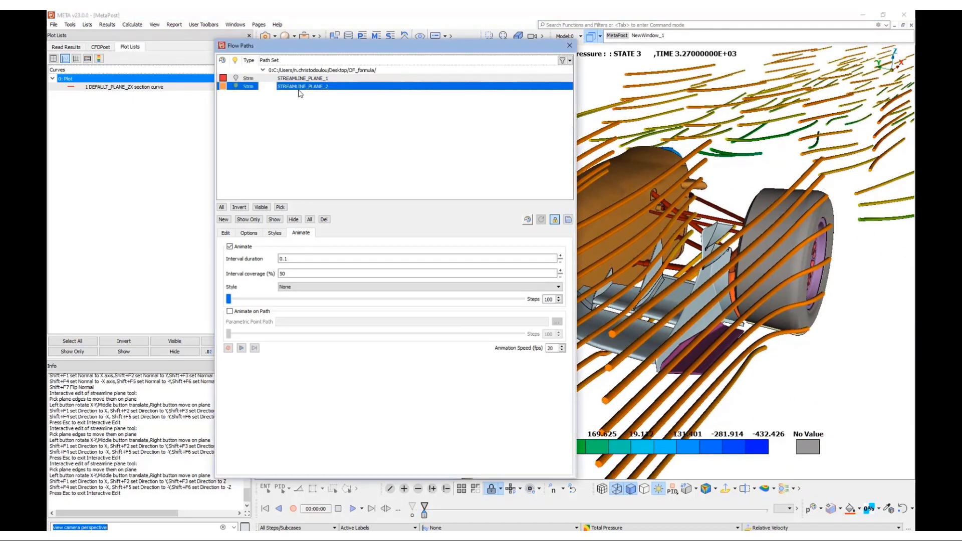
pyautogui.doubleClick(297, 273)
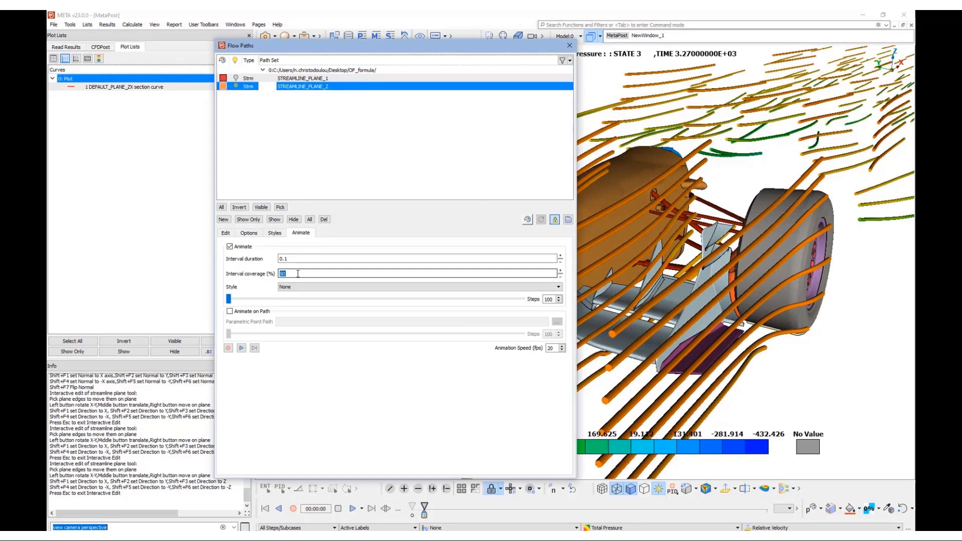
pyautogui.write('80')
pyautogui.press('Return')
pyautogui.click(297, 274)
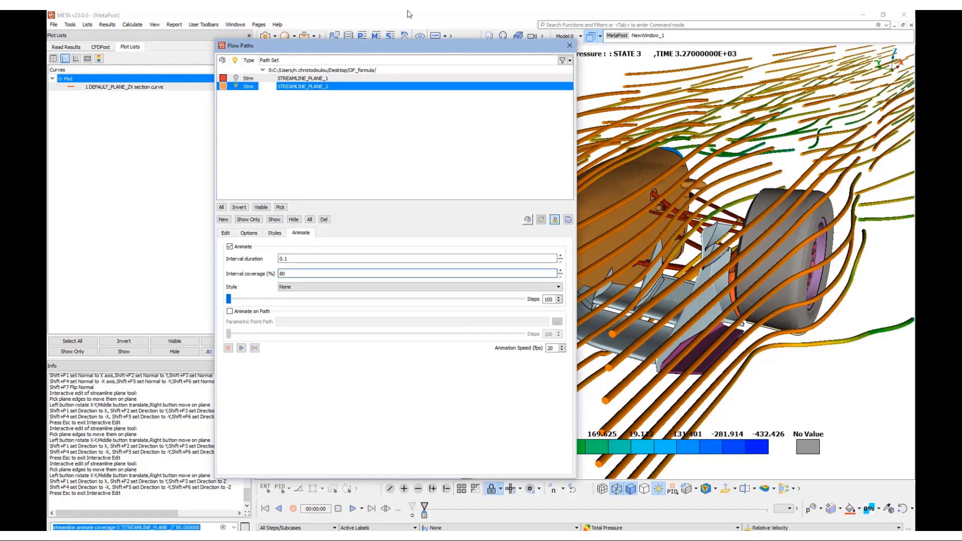
pyautogui.click(240, 348)
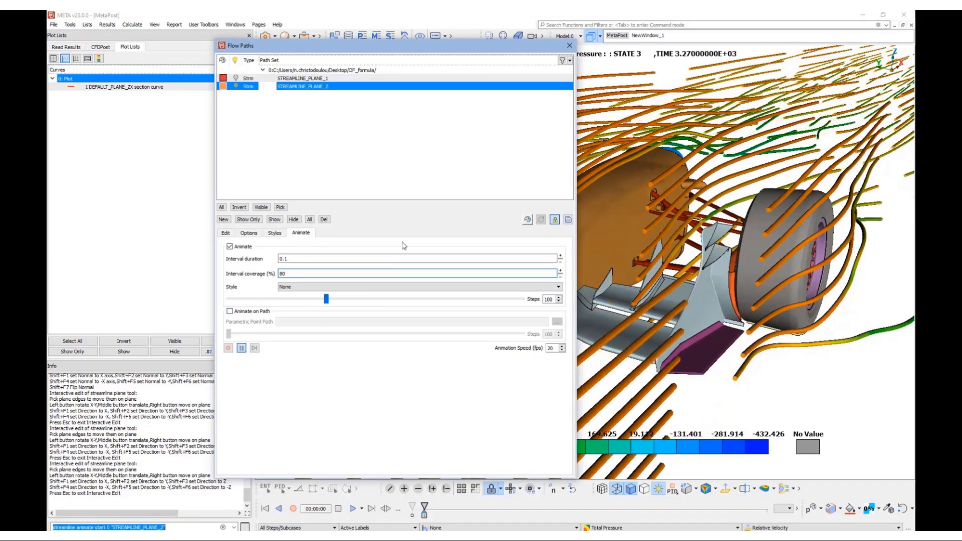
pyautogui.click(569, 46)
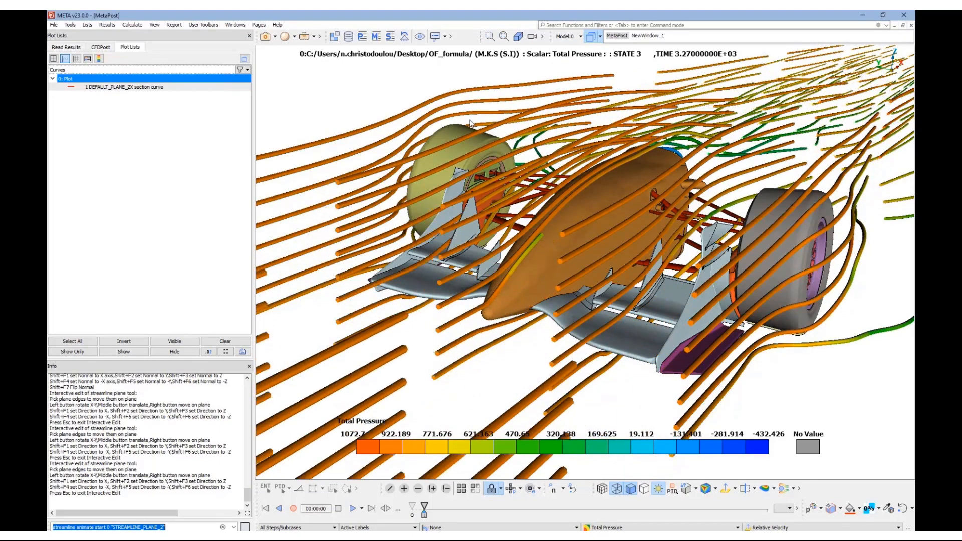
# - Hide the STREAMLINE_PLANE_2 path set and close the Flow Paths window
pyautogui.hotkey('alt', 'Tab')
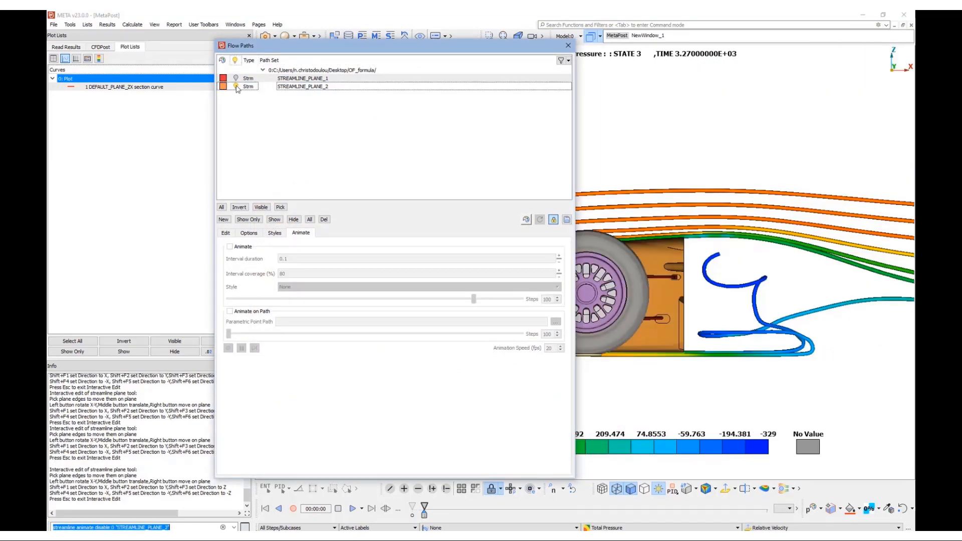
pyautogui.click(235, 86)
pyautogui.click(566, 46)
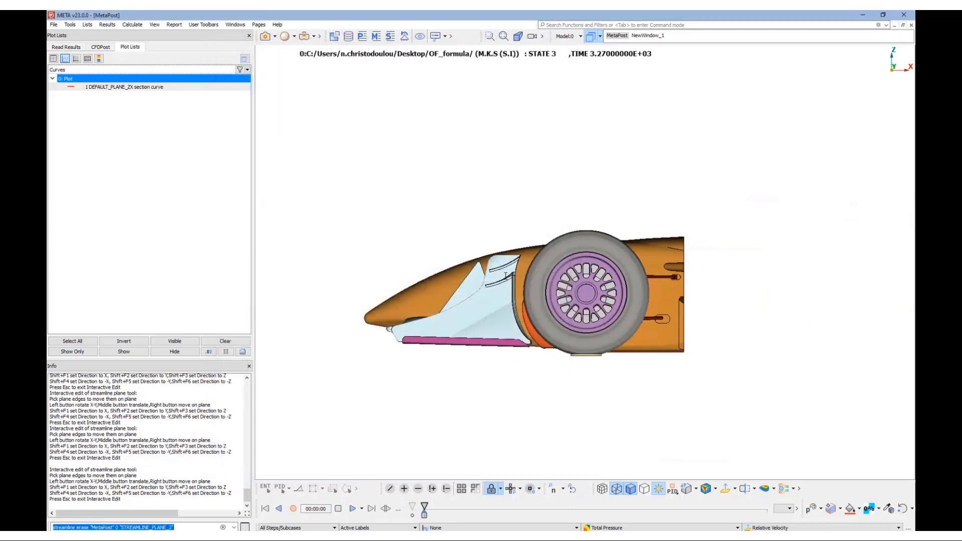
# - Open the Pids window and turn off the scalar fringe display on the whole car model
pyautogui.keyDown('ctrl'); pyautogui.moveTo(482, 282); pyautogui.dragTo(544, 336); pyautogui.keyUp('ctrl')
pyautogui.keyDown('ctrl'); pyautogui.moveTo(544, 336); pyautogui.dragTo(587, 350, button='middle'); pyautogui.keyUp('ctrl')
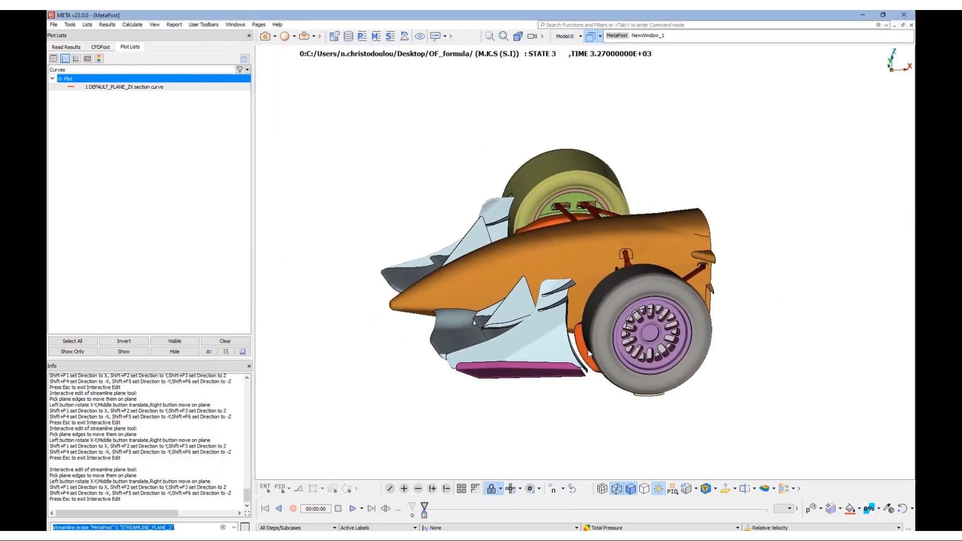
pyautogui.keyDown('ctrl'); pyautogui.moveTo(588, 350); pyautogui.dragTo(609, 350); pyautogui.keyUp('ctrl')
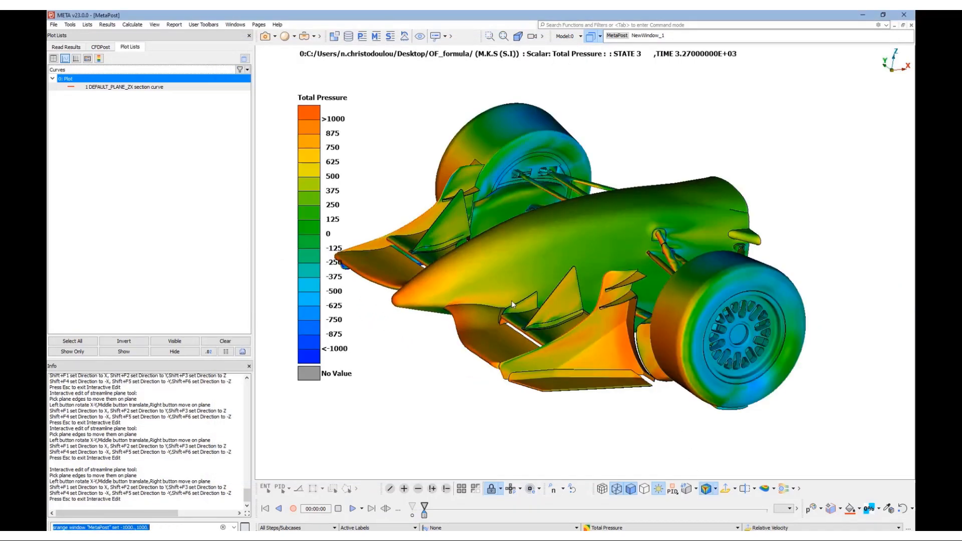
pyautogui.click(363, 36)
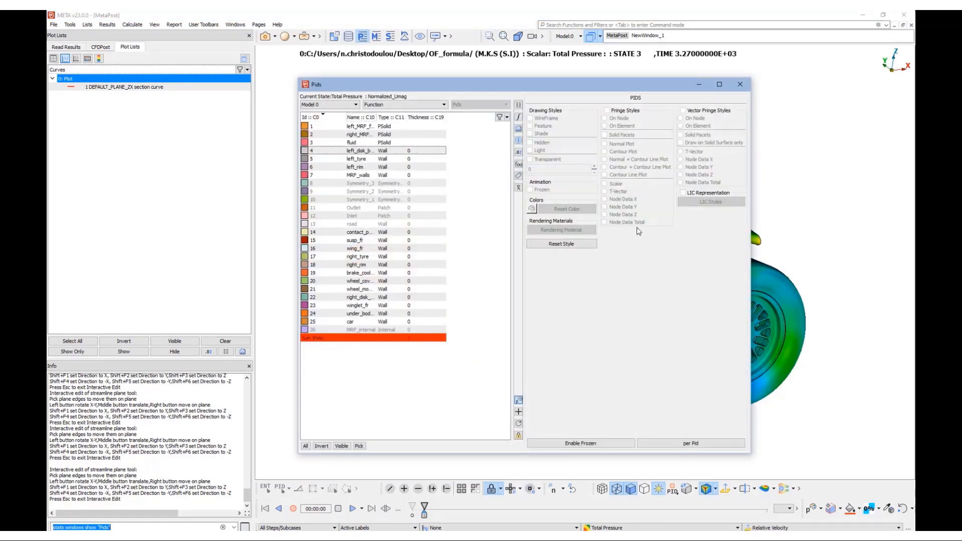
pyautogui.click(705, 488)
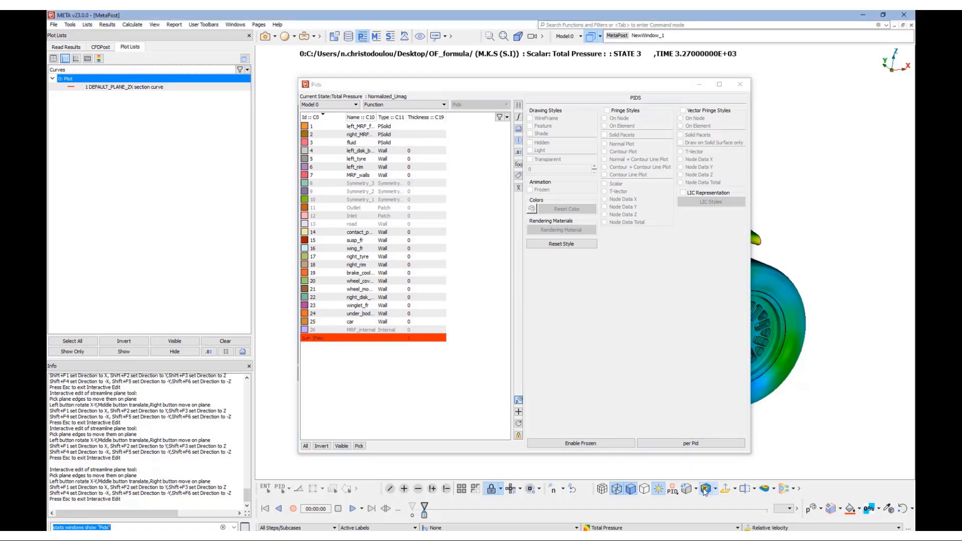
# - Enable the fringe style for the car body part only, plot it On Node and clear the selection
pyautogui.moveTo(812, 276); pyautogui.dragTo(834, 251)
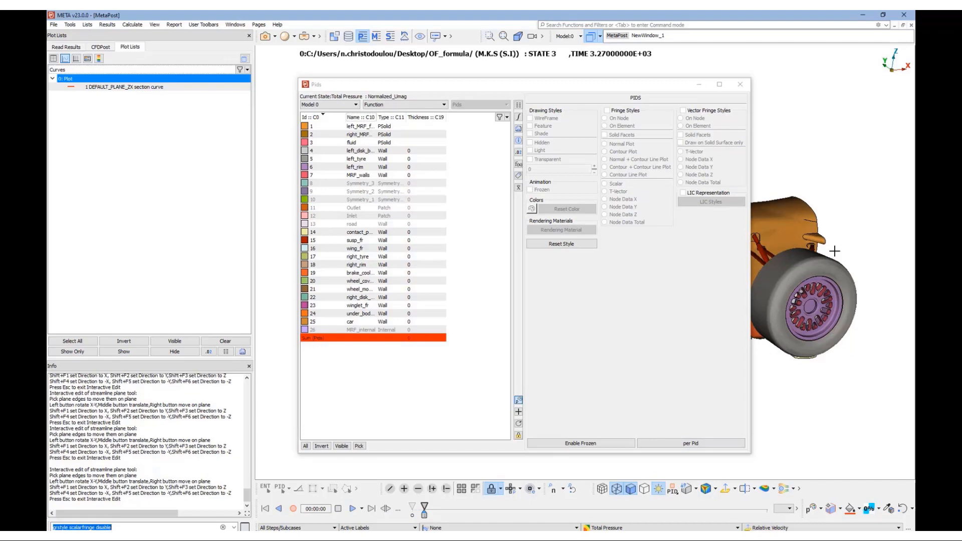
pyautogui.moveTo(834, 251); pyautogui.dragTo(806, 241)
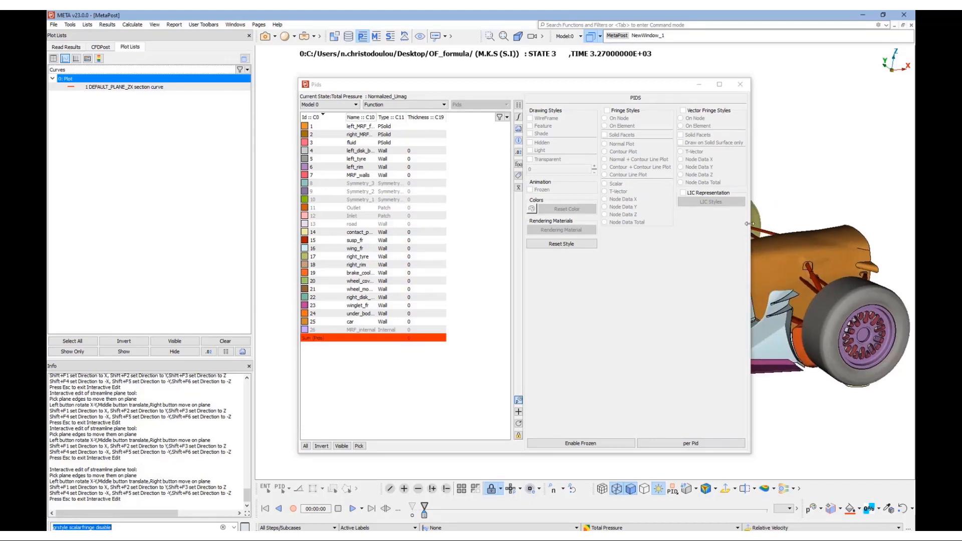
pyautogui.click(794, 250)
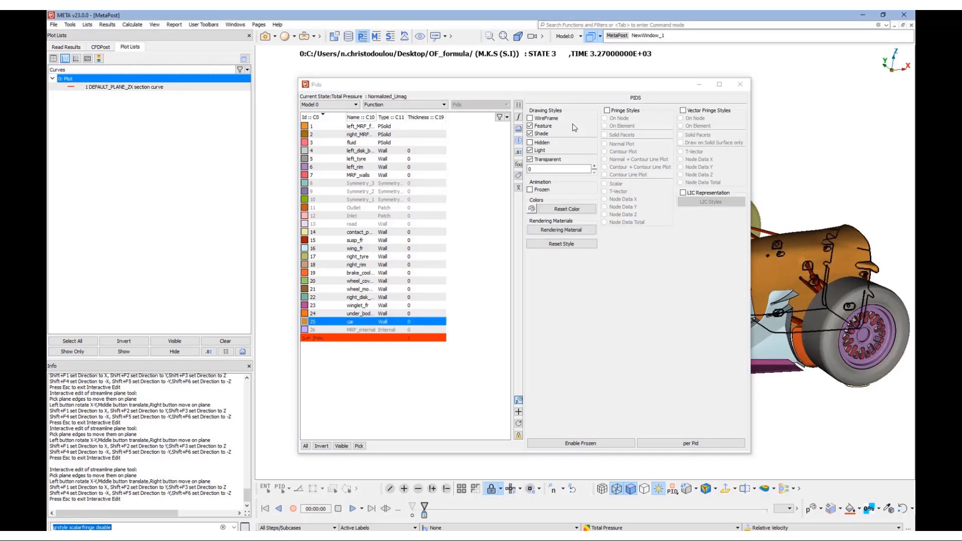
pyautogui.click(607, 111)
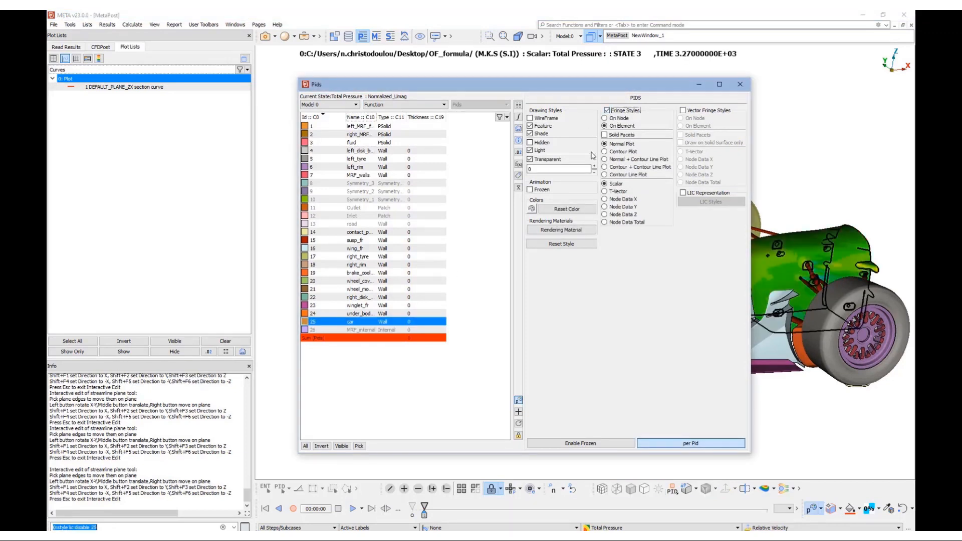
pyautogui.click(605, 118)
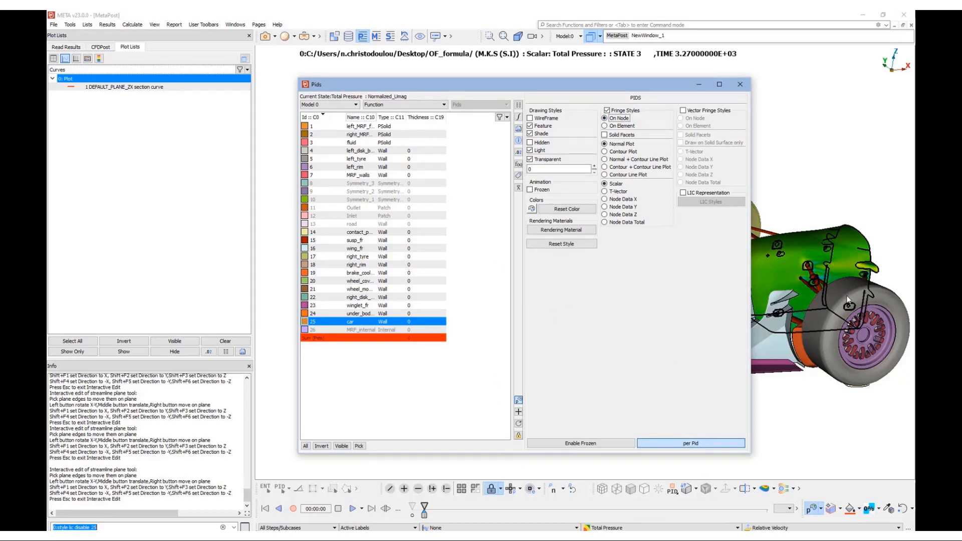
pyautogui.moveTo(847, 300); pyautogui.dragTo(854, 329)
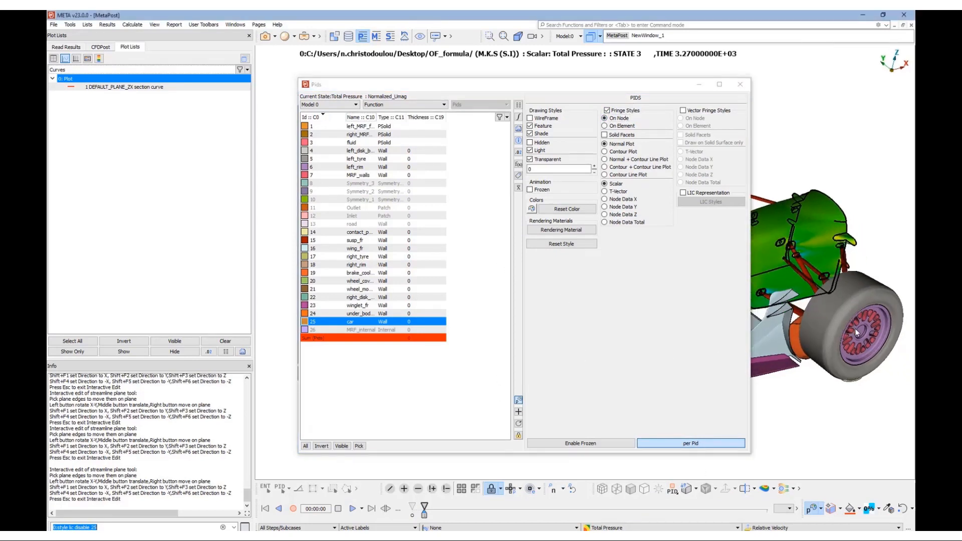
pyautogui.click(444, 371)
# - Select the wing_fr and winglet_fr parts in the model and enable LIC Representation for them
pyautogui.scroll(5, 802, 333)
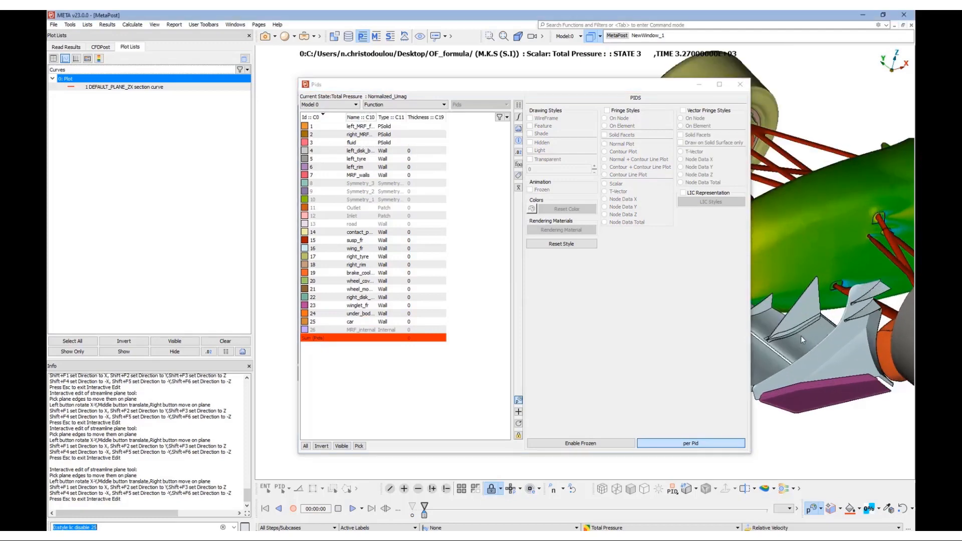
pyautogui.moveTo(800, 335); pyautogui.dragTo(802, 350)
pyautogui.scroll(3, 802, 358)
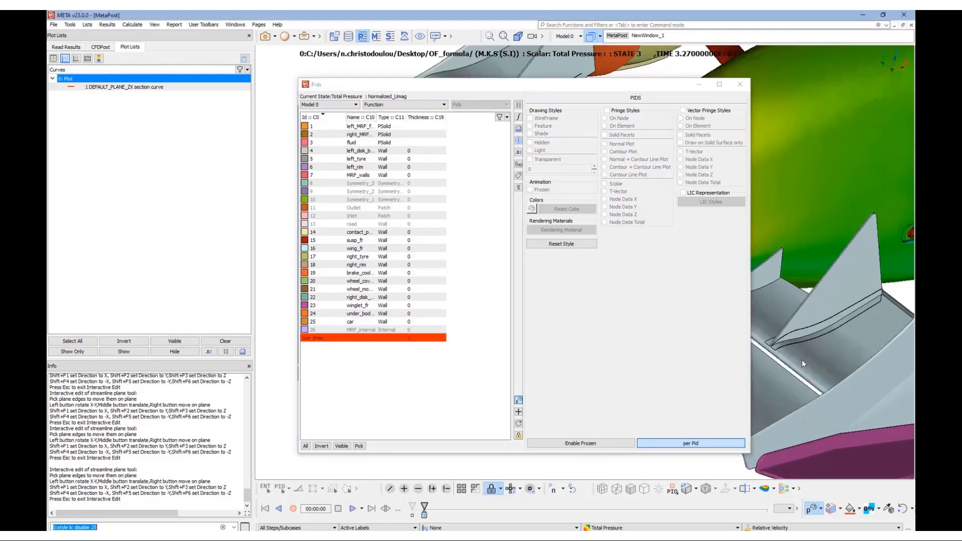
pyautogui.click(358, 446)
pyautogui.click(777, 364)
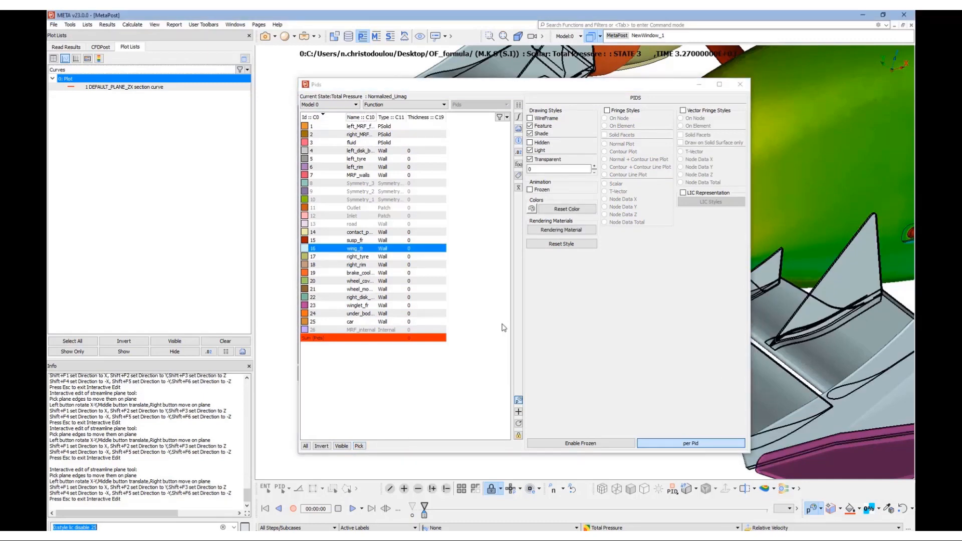
pyautogui.click(682, 194)
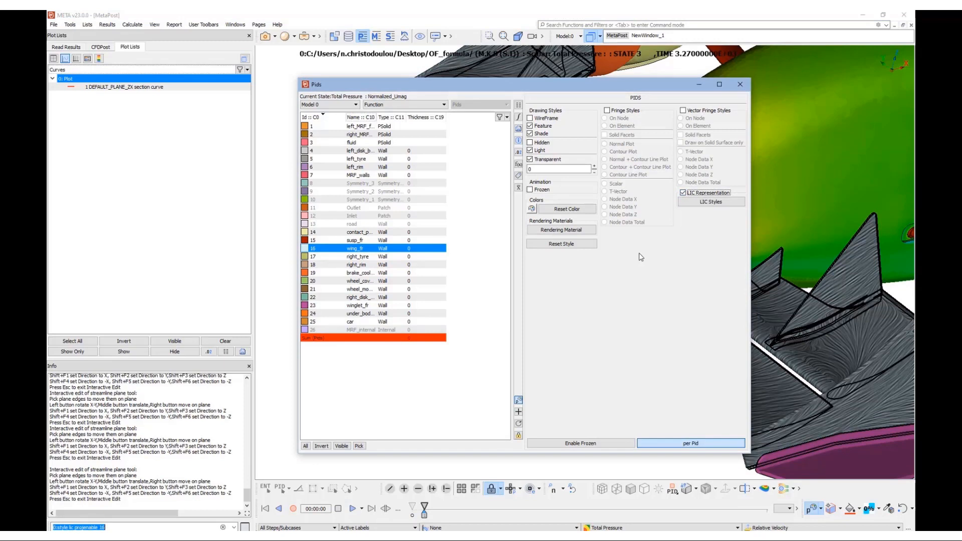
pyautogui.click(828, 456)
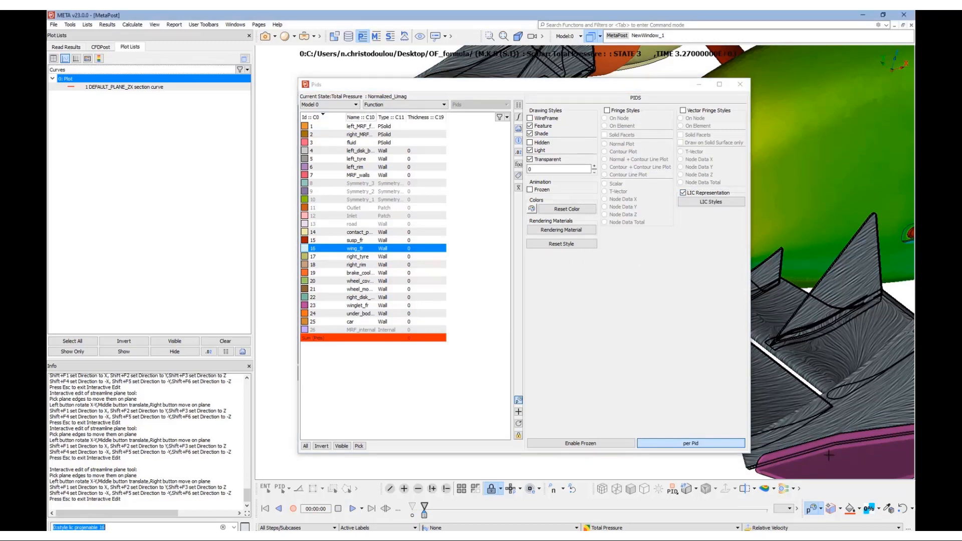
pyautogui.click(683, 193)
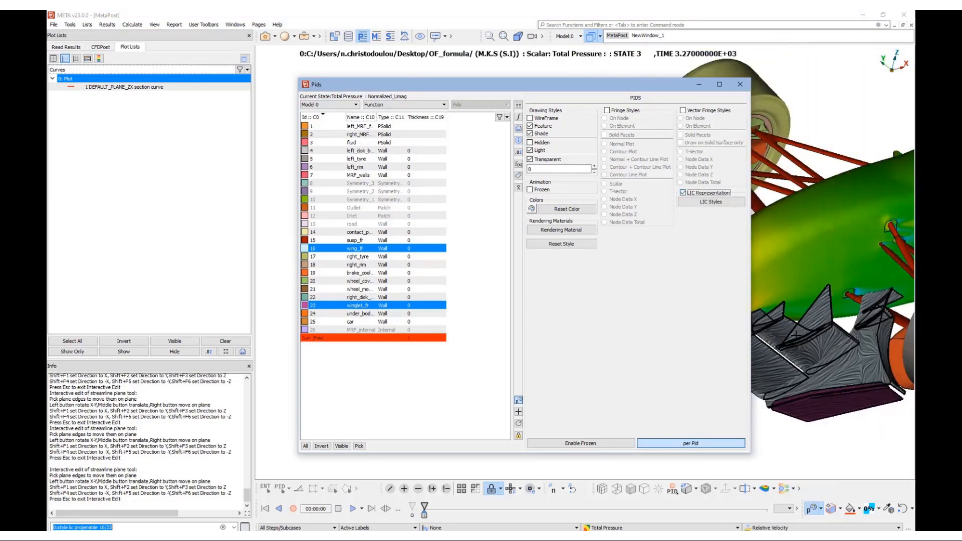
# - Select only the left_rim and right_rim parts and set their transparency to 80
pyautogui.keyDown('ctrl'); pyautogui.moveTo(796, 335); pyautogui.dragTo(794, 305); pyautogui.keyUp('ctrl')
pyautogui.scroll(-3, 776, 318)
pyautogui.scroll(3, 835, 318)
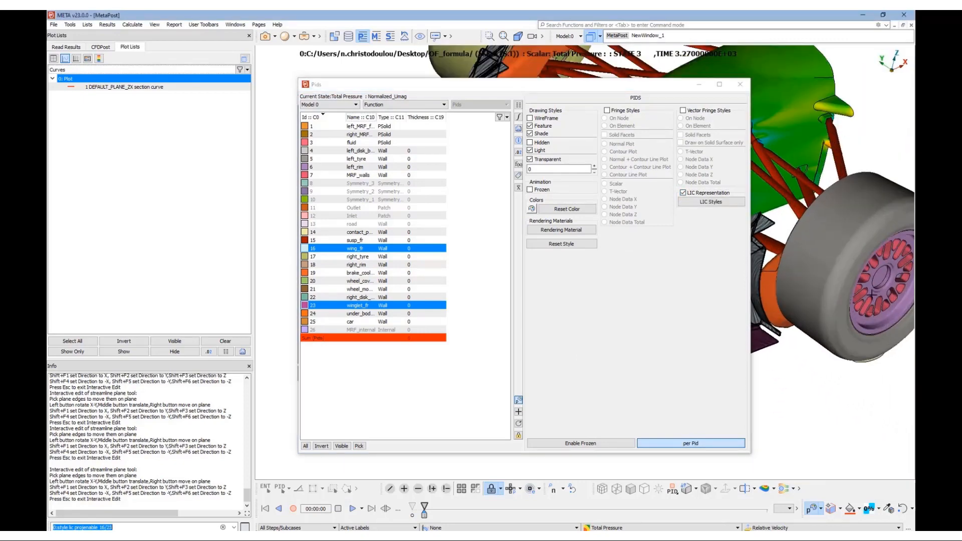
pyautogui.click(858, 300)
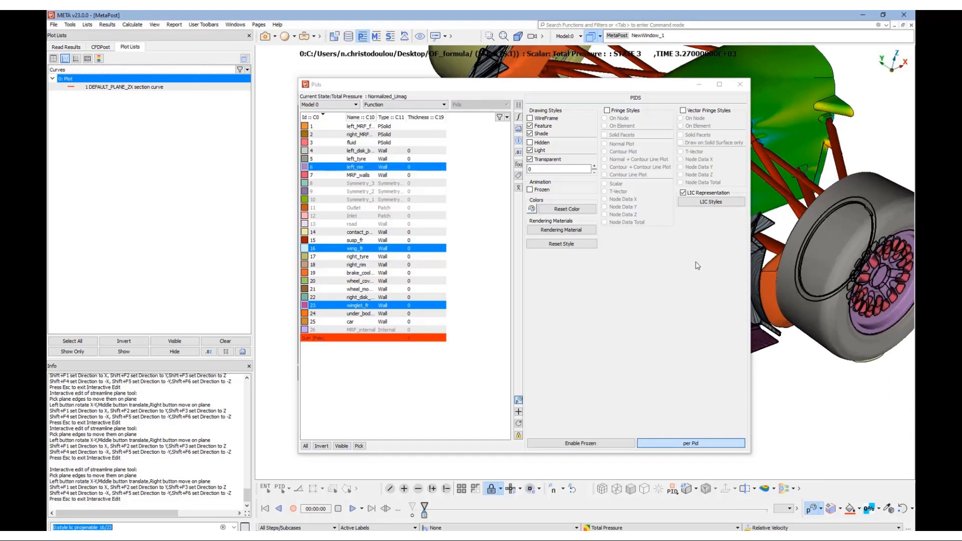
pyautogui.click(482, 218)
pyautogui.click(357, 167)
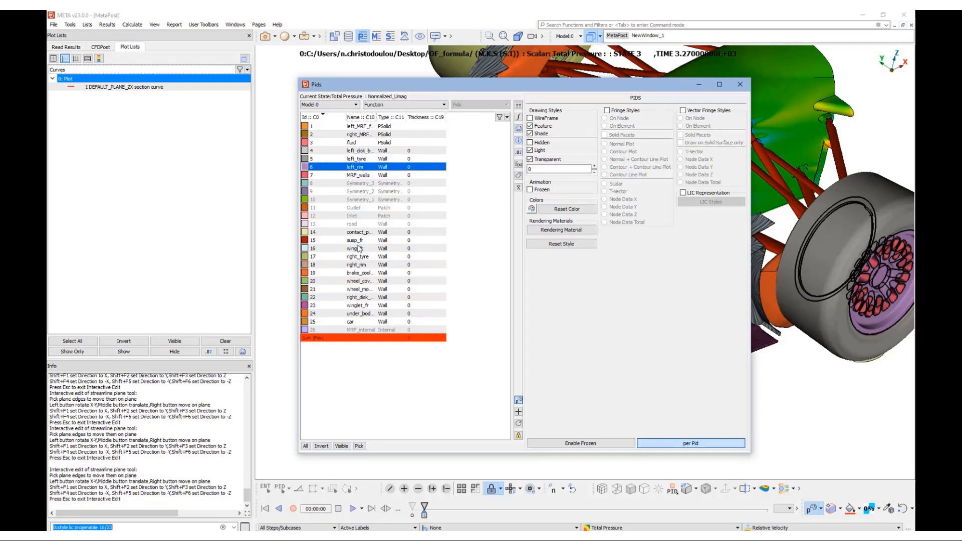
pyautogui.click(358, 266)
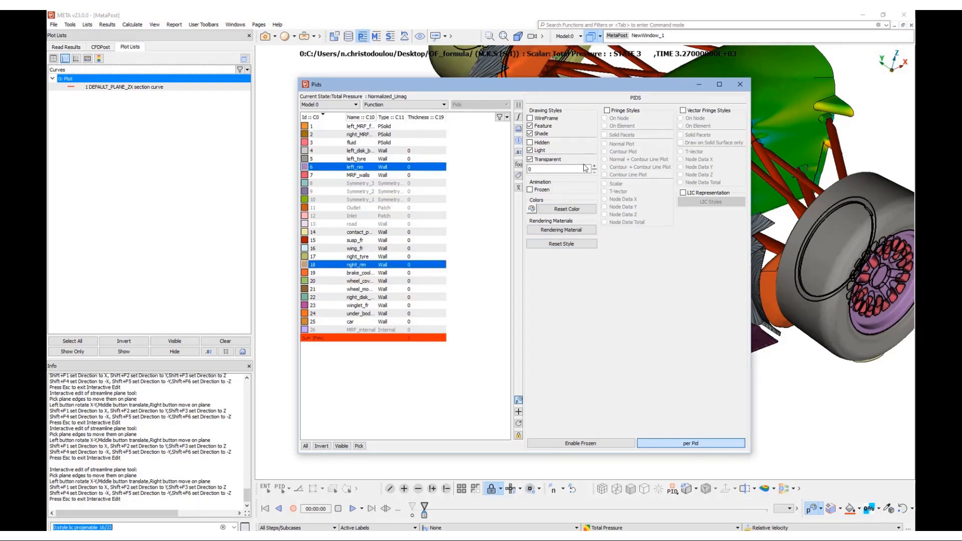
pyautogui.doubleClick(585, 168)
pyautogui.write('80')
pyautogui.press('Return')
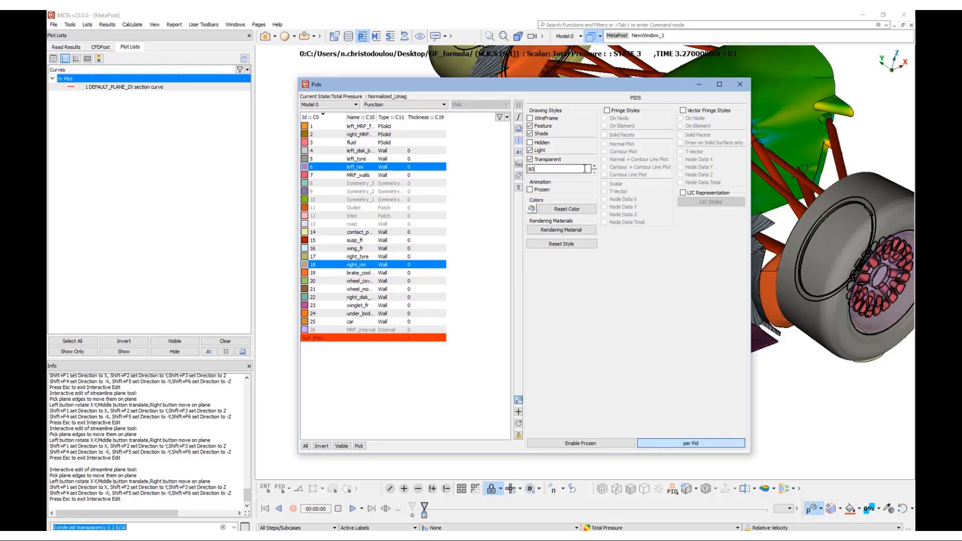
# - Set the transparency of the MRF_walls part to 80 and clear the selection
pyautogui.click(344, 175)
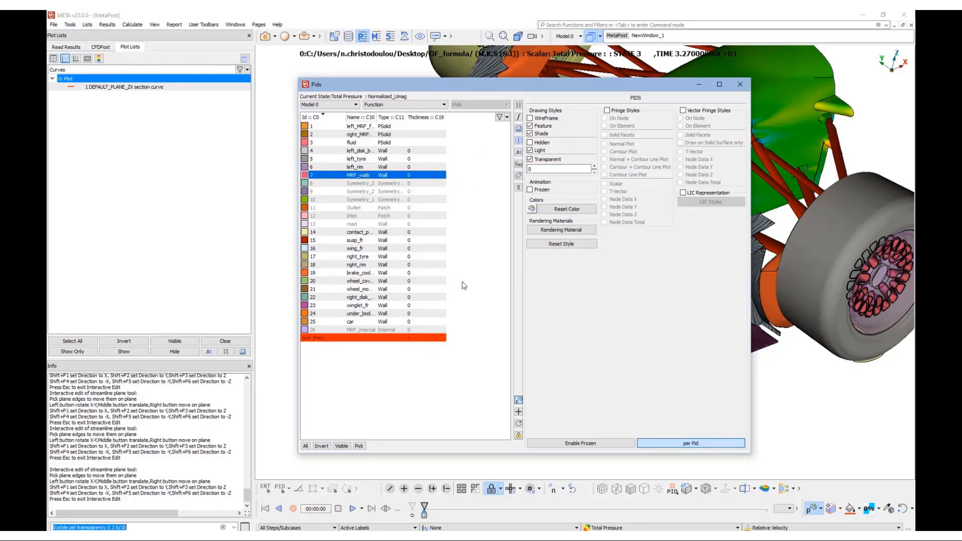
pyautogui.click(534, 169)
pyautogui.write('80')
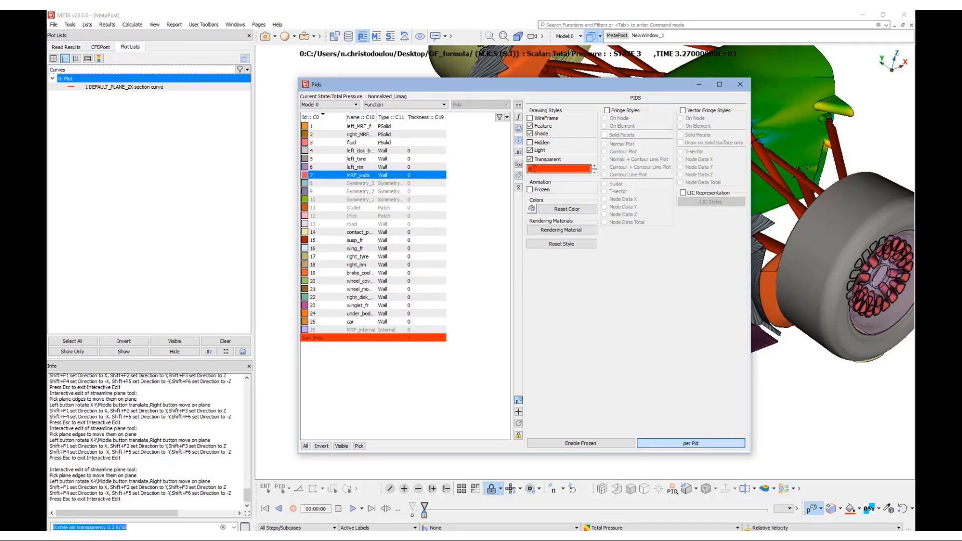
pyautogui.press('Return')
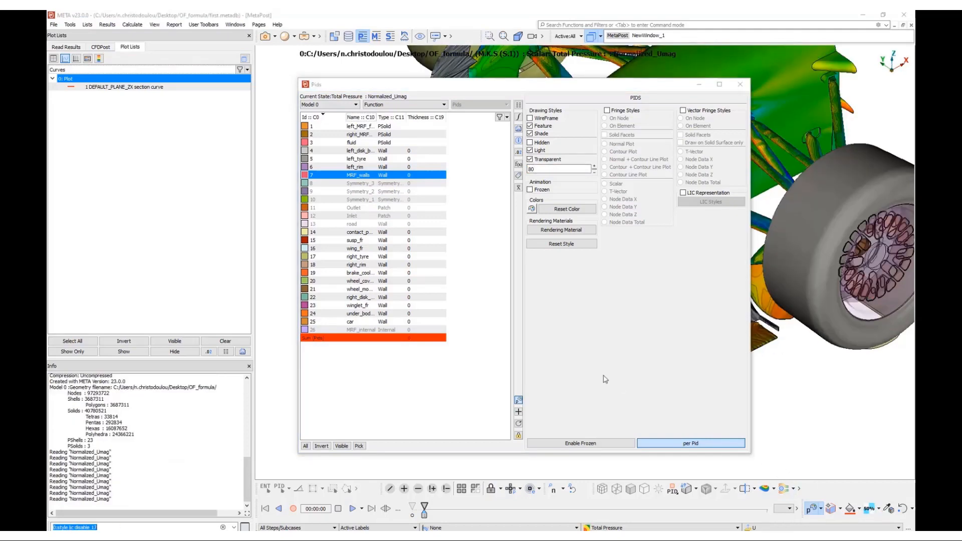
pyautogui.click(458, 349)
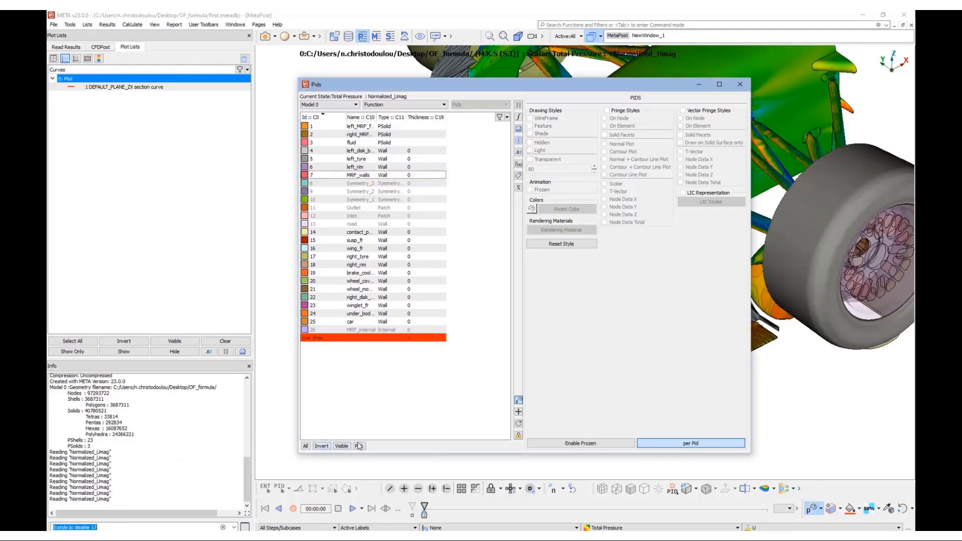
# - Select the right_tyre and left_tyre parts, enable Vector Fringe Styles for them and close the Pids window
pyautogui.click(870, 221)
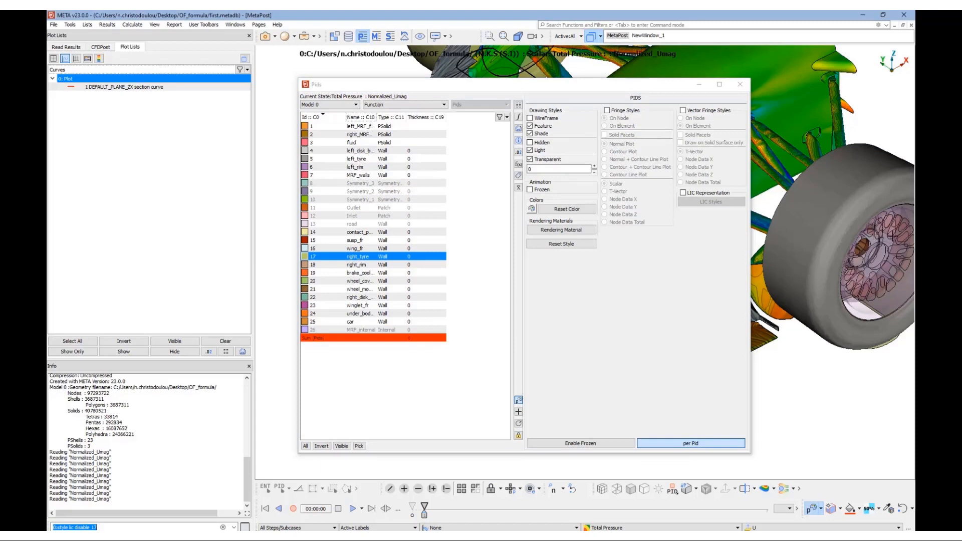
pyautogui.click(828, 221)
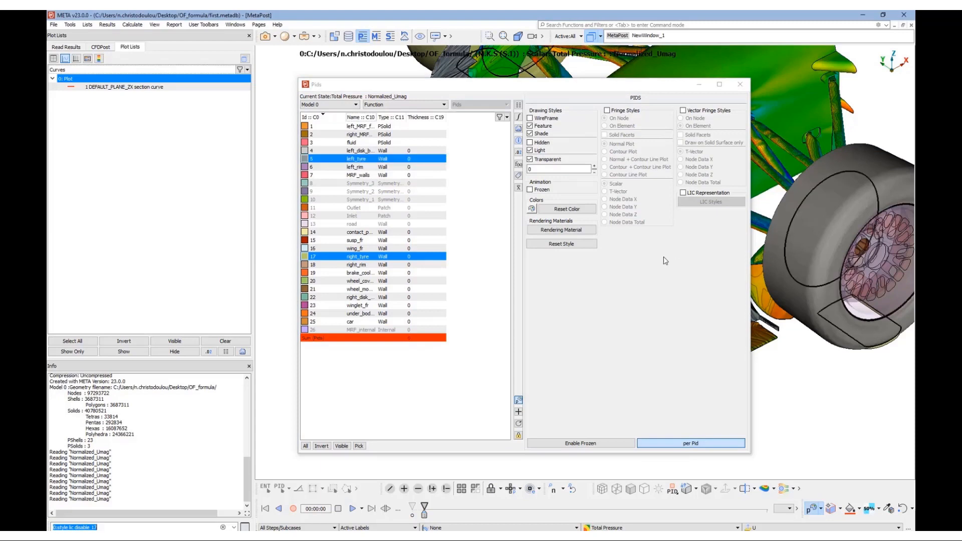
pyautogui.click(682, 110)
pyautogui.click(450, 407)
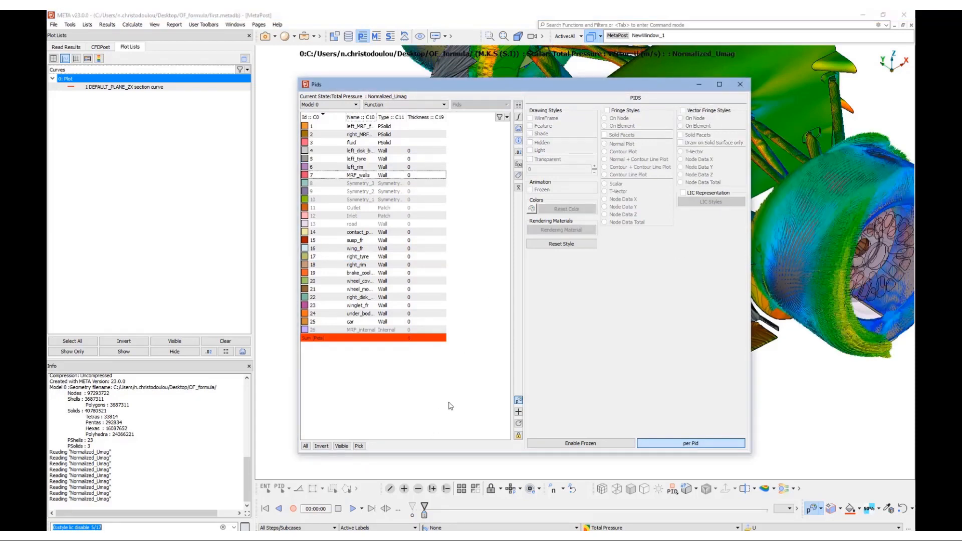
pyautogui.click(740, 84)
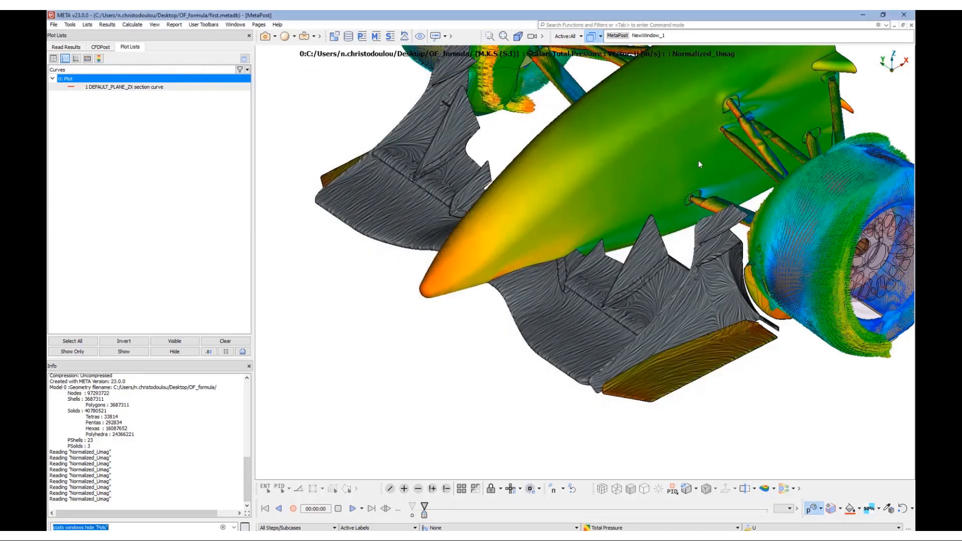
# - Reopen the Pids window, enable Fringe Styles for the wing_fr part and close the window
pyautogui.click(362, 37)
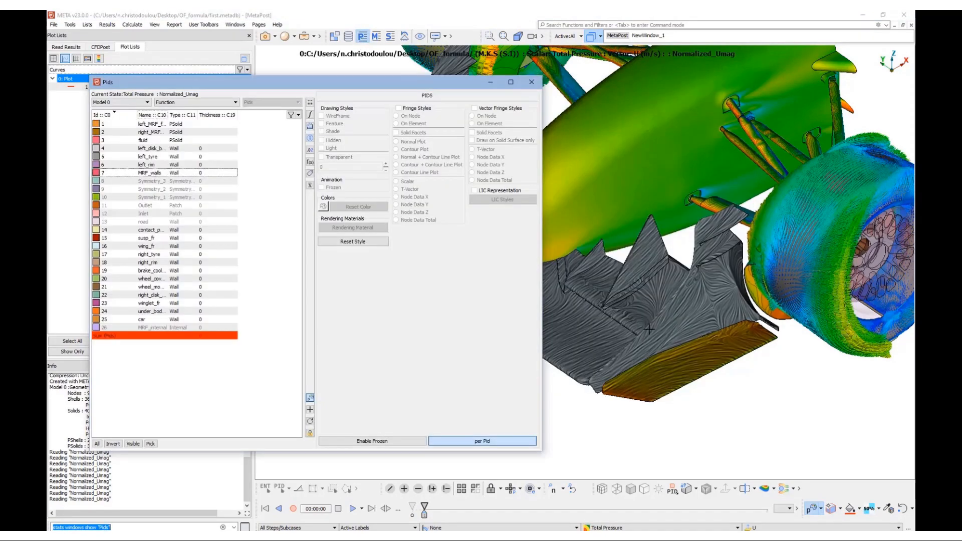
pyautogui.click(649, 329)
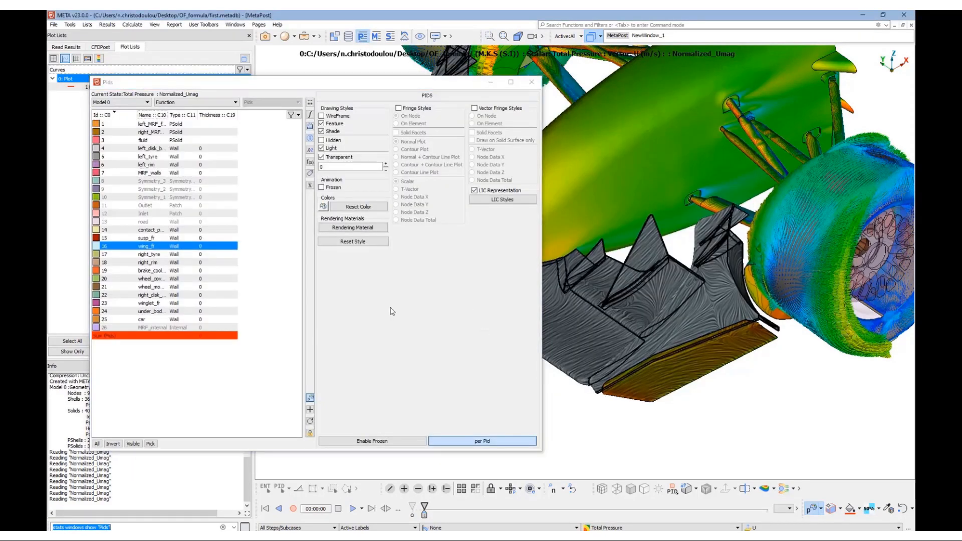
pyautogui.click(398, 109)
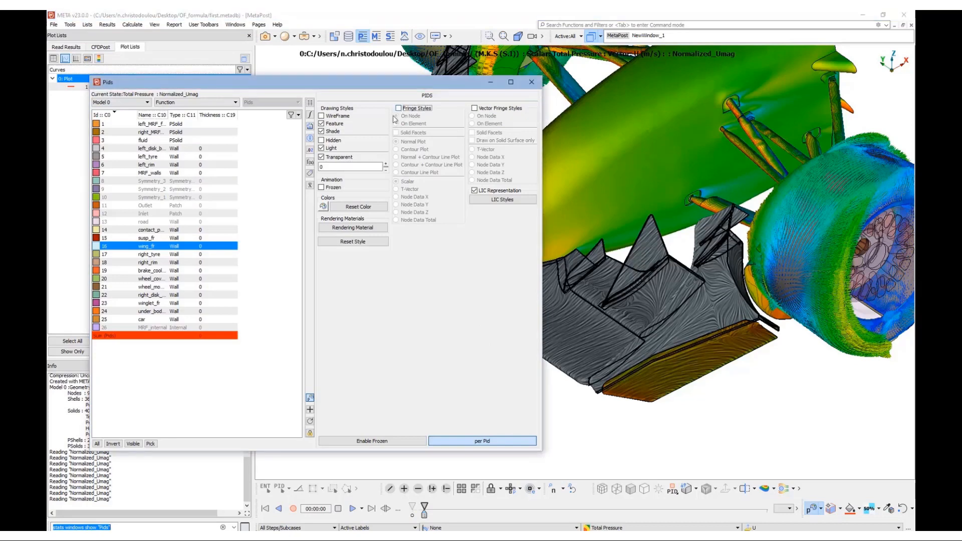
pyautogui.click(285, 263)
pyautogui.click(531, 81)
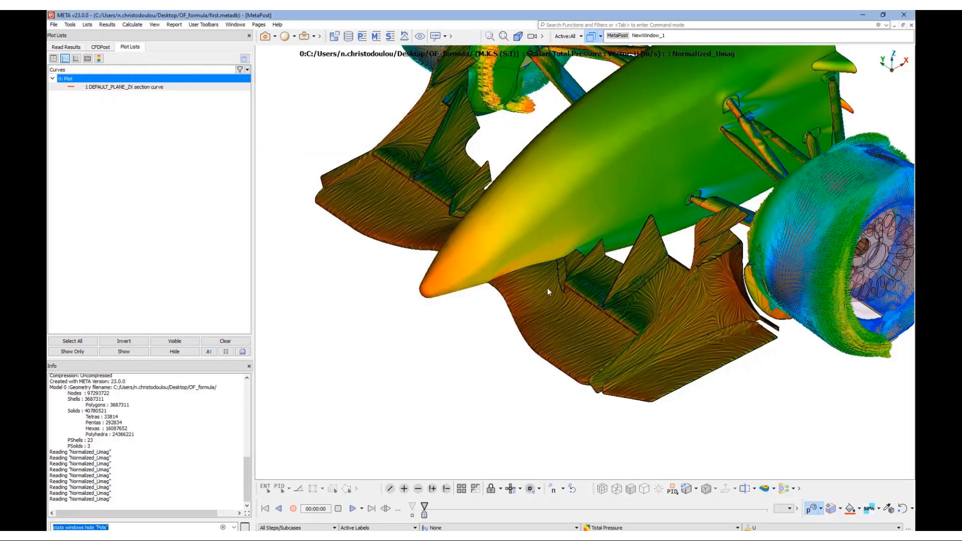
# - Examine the styled car in perspective, front and left views, focusing on the LIC flow pattern at the front wing endplate
pyautogui.click(518, 36)
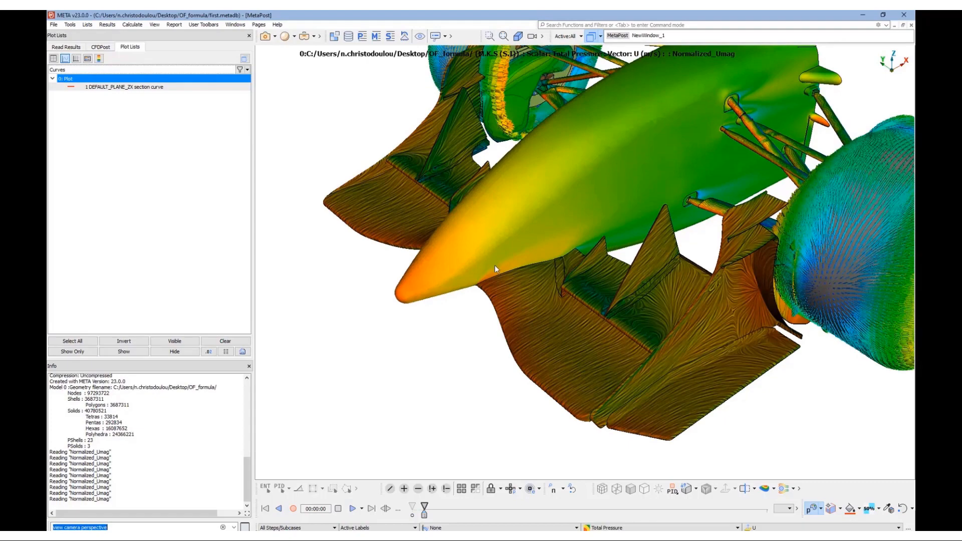
pyautogui.keyDown('ctrl'); pyautogui.moveTo(495, 263); pyautogui.dragTo(591, 289); pyautogui.keyUp('ctrl')
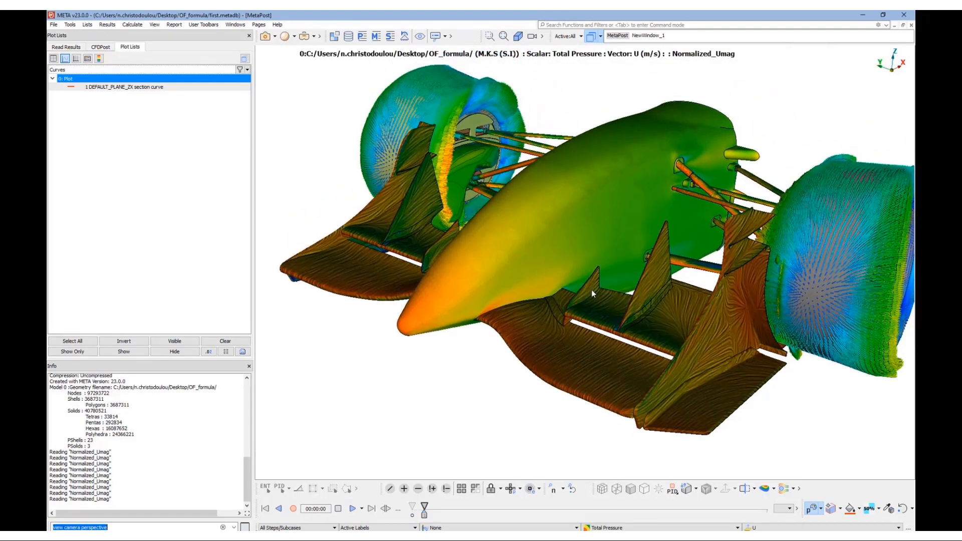
pyautogui.keyDown('ctrl'); pyautogui.moveTo(622, 421); pyautogui.dragTo(556, 369); pyautogui.keyUp('ctrl')
pyautogui.press('F5')
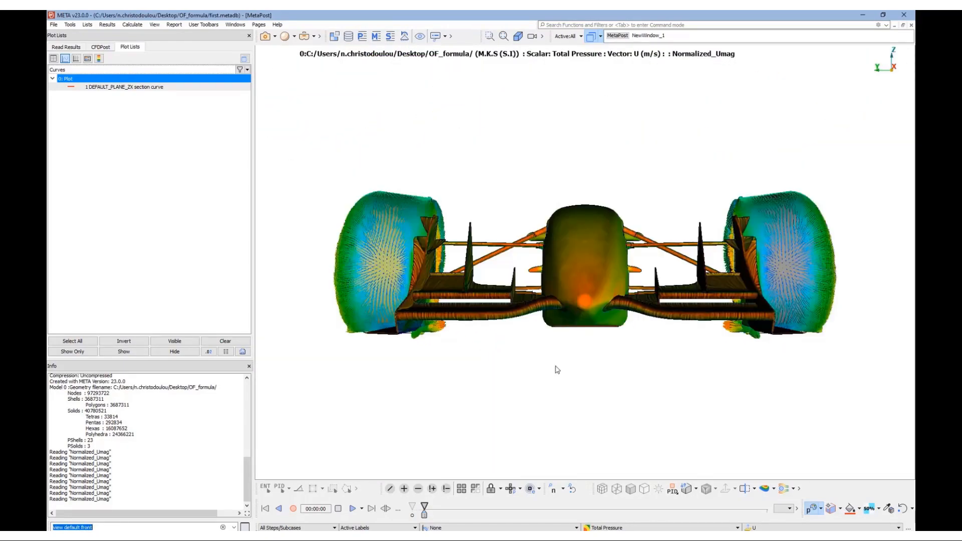
pyautogui.press('F7')
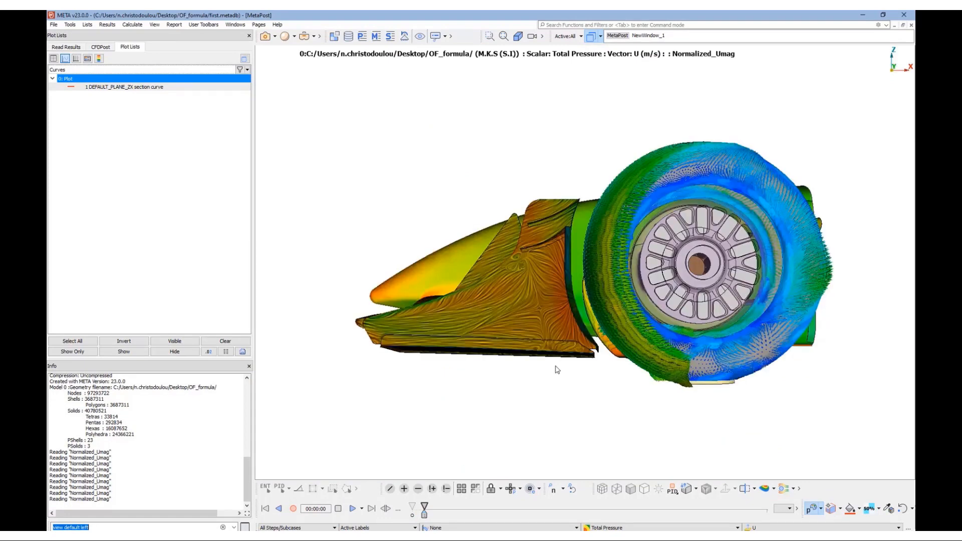
pyautogui.scroll(3, 515, 265)
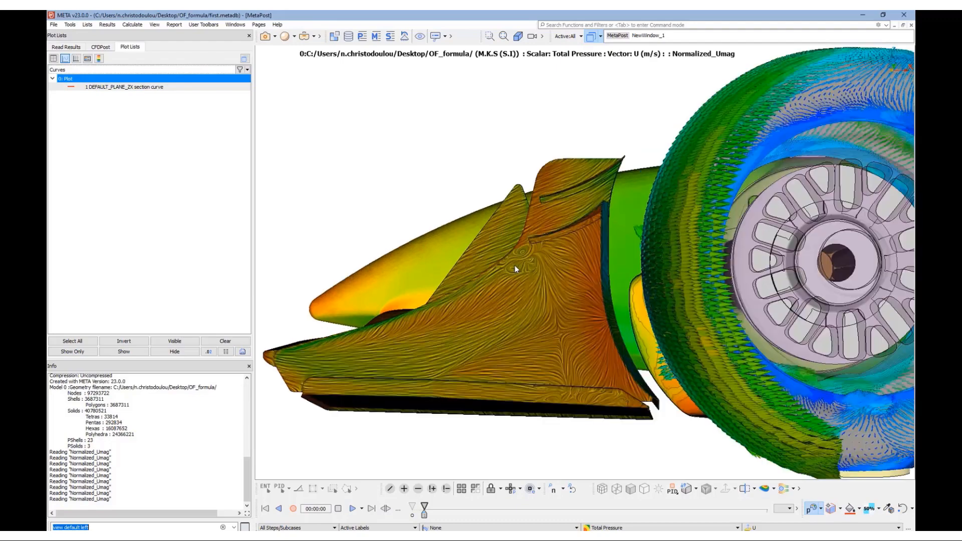
pyautogui.scroll(1, 515, 266)
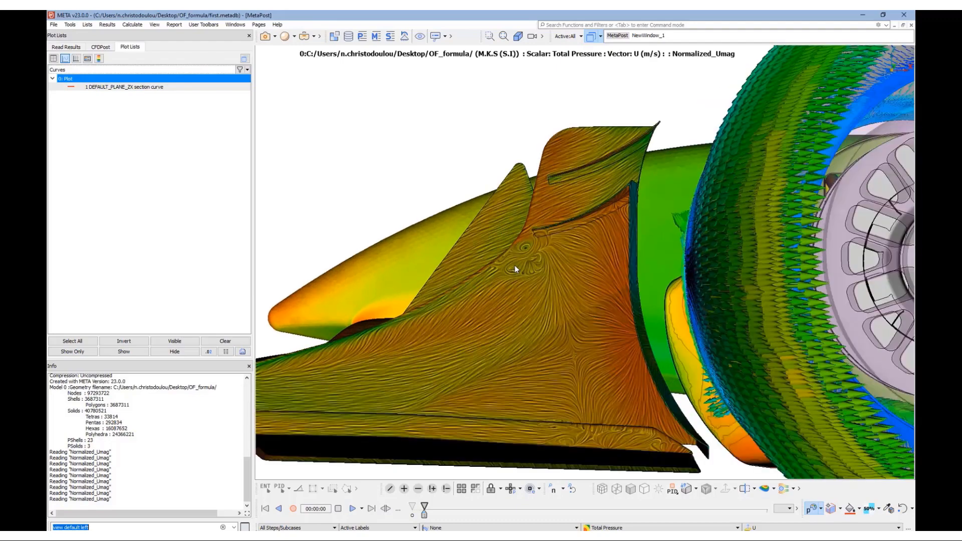
pyautogui.click(518, 36)
pyautogui.scroll(5, 543, 260)
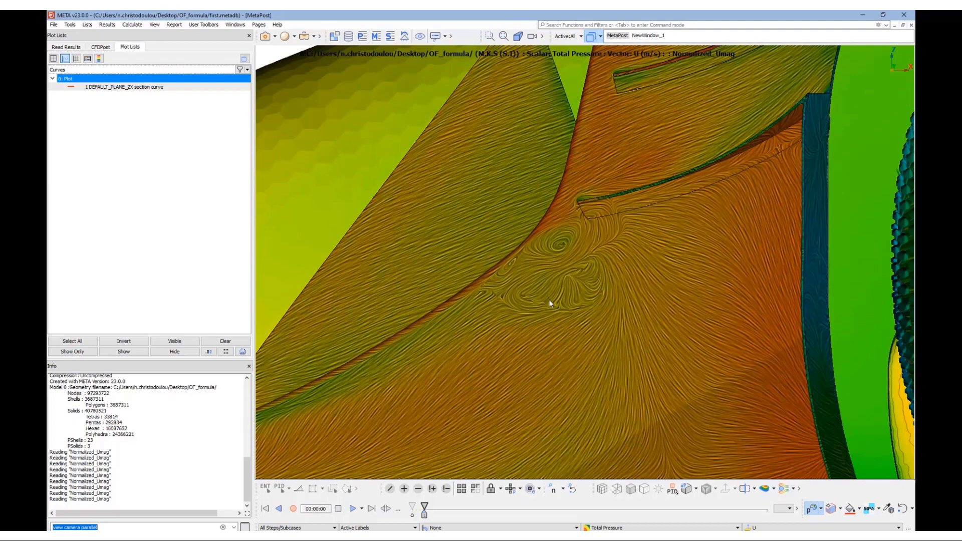
pyautogui.scroll(-6, 547, 299)
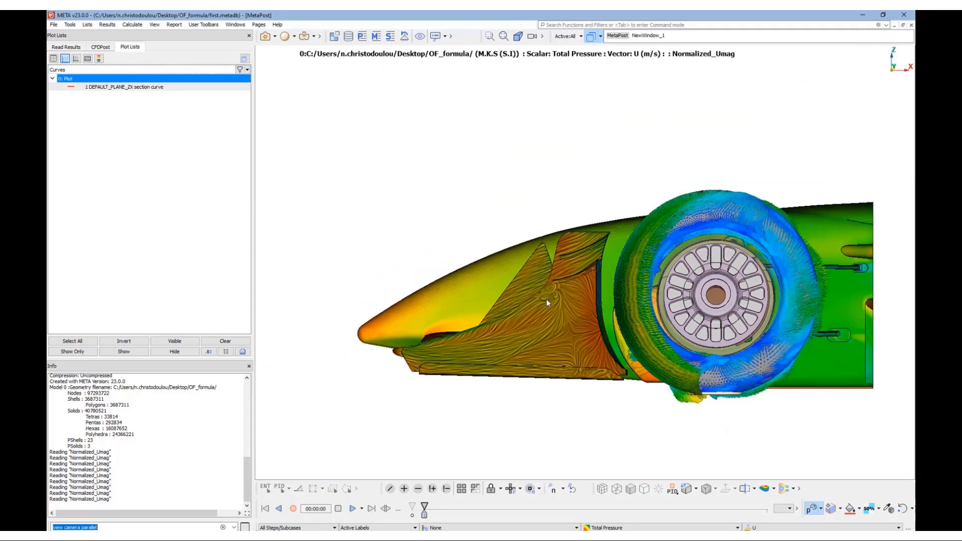
# - Examine the LIC flow pattern on the front wing flaps from the top view
pyautogui.press('F1')
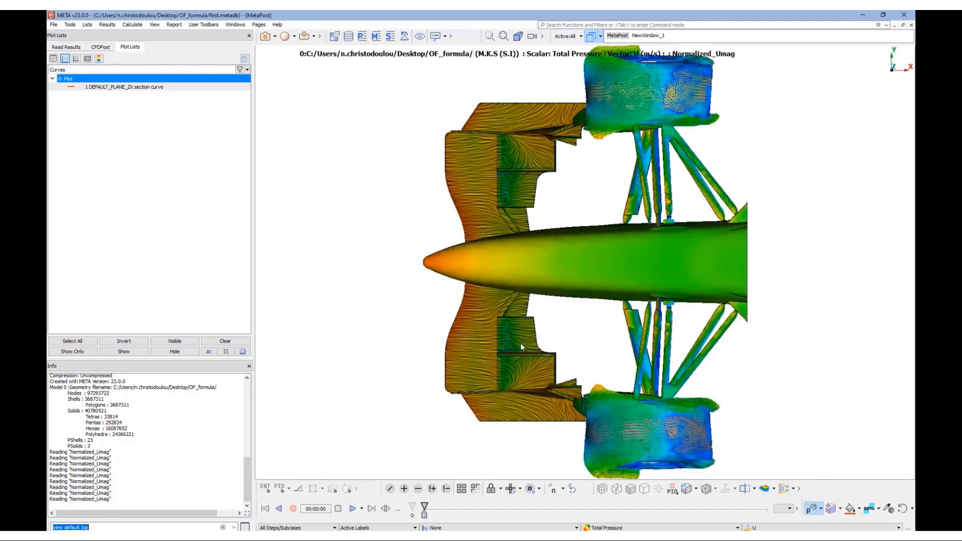
pyautogui.scroll(5, 509, 347)
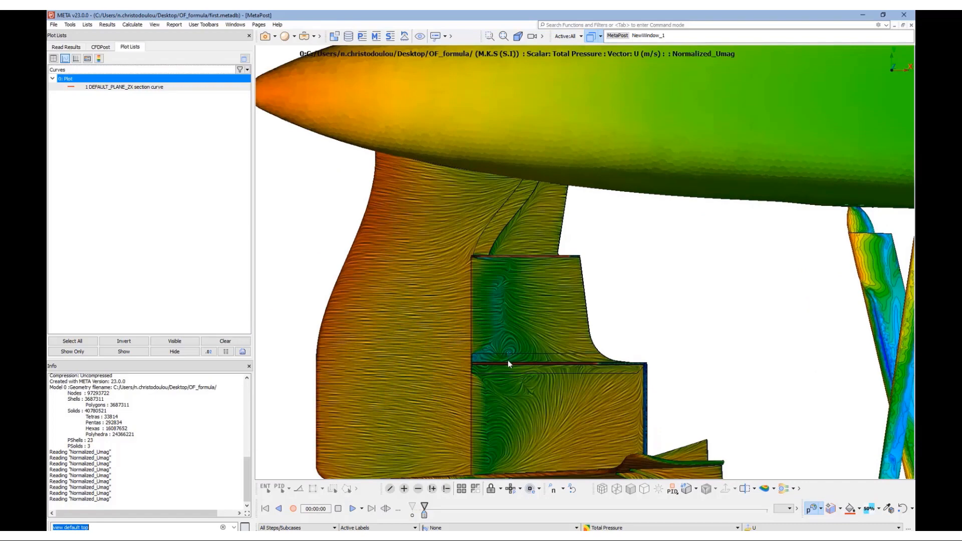
pyautogui.scroll(2, 507, 360)
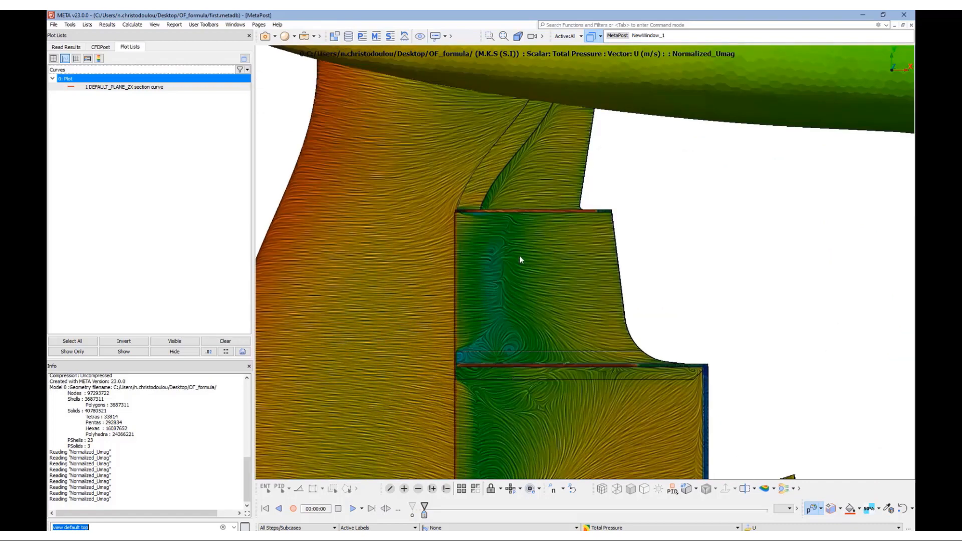
pyautogui.scroll(-5, 515, 276)
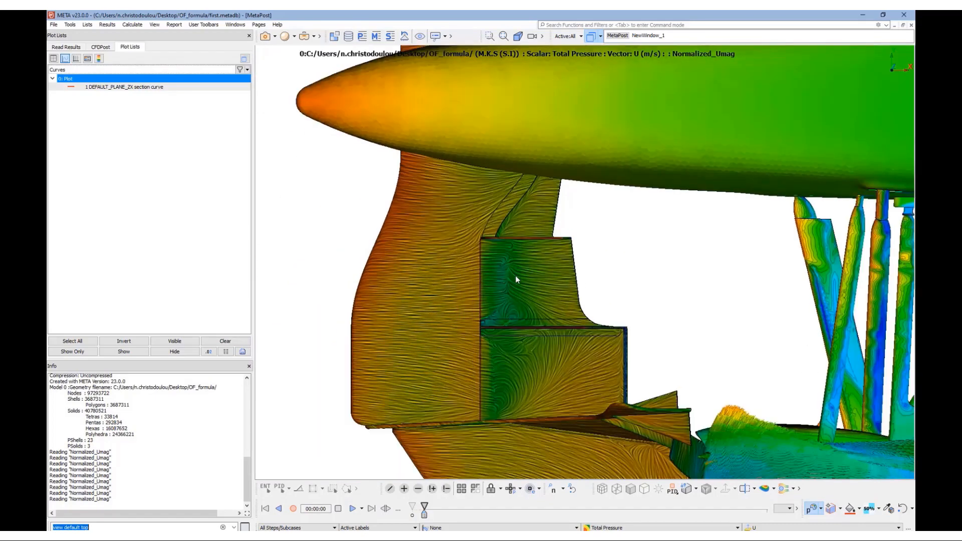
# - Switch to the front view, turn off the per-part styles and enable the scalar fringe on the whole model
pyautogui.press('F5')
pyautogui.click(812, 510)
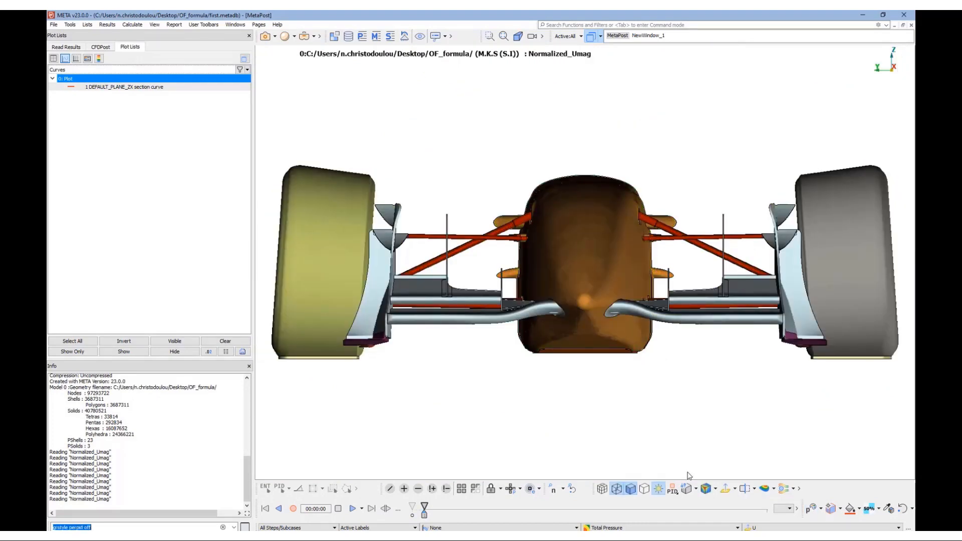
pyautogui.click(707, 490)
pyautogui.scroll(-4, 509, 296)
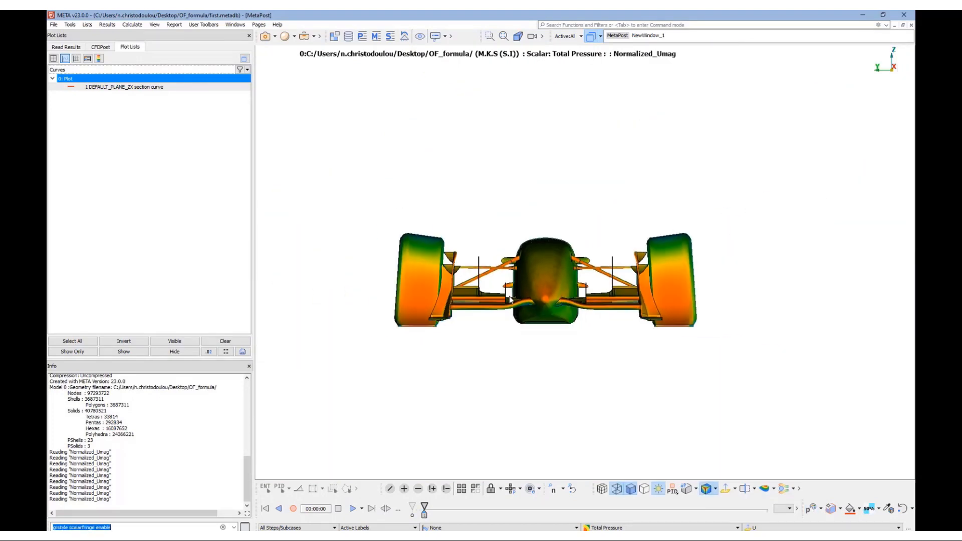
# - Show the Total Pressure fringe bar and orient the car to a front three-quarter view
pyautogui.keyDown('ctrl'); pyautogui.moveTo(509, 296); pyautogui.dragTo(479, 321); pyautogui.keyUp('ctrl')
pyautogui.rightClick(296, 203)
pyautogui.click(308, 207)
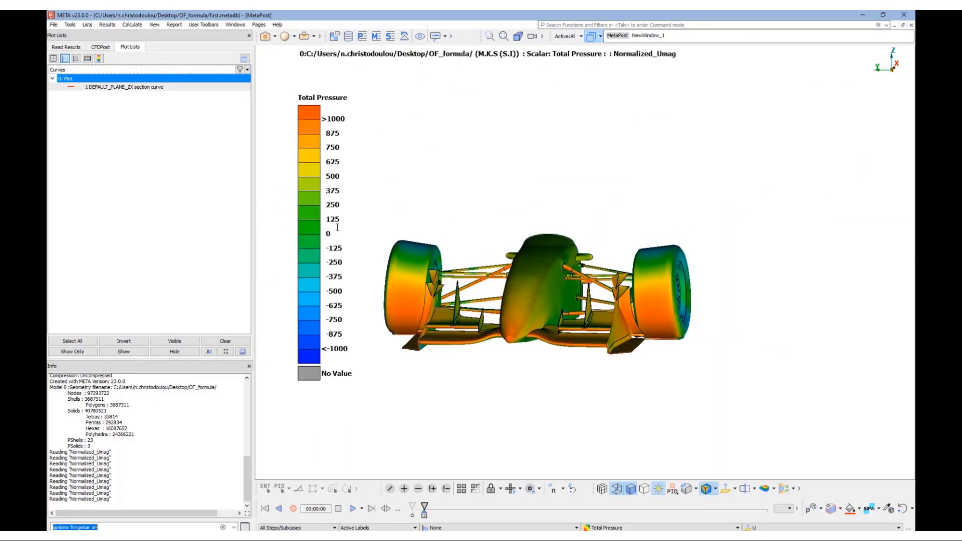
pyautogui.keyDown('ctrl'); pyautogui.moveTo(337, 226); pyautogui.dragTo(495, 277); pyautogui.keyUp('ctrl')
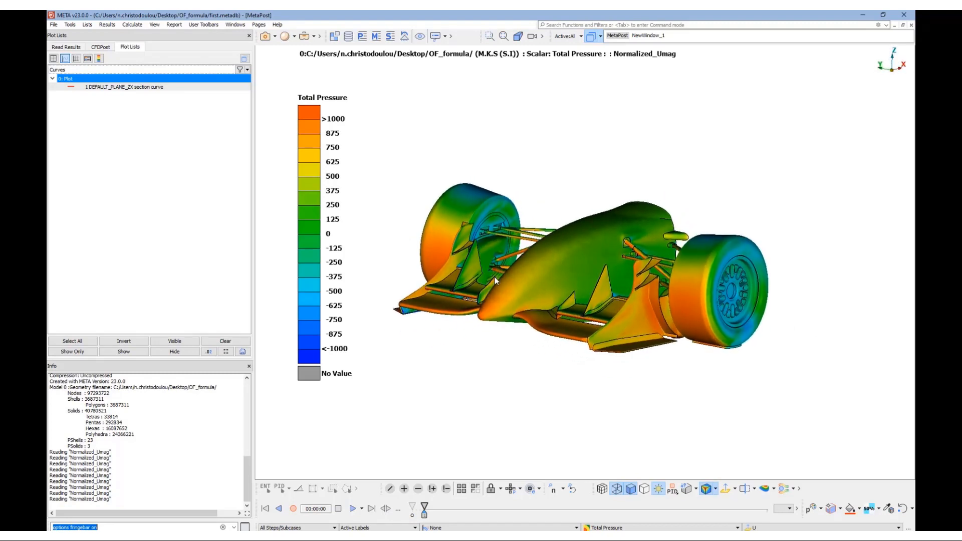
# - Open the Animation Editor and add a first keyframe to clip0 from the front three-quarter view
pyautogui.click(154, 24)
pyautogui.click(171, 69)
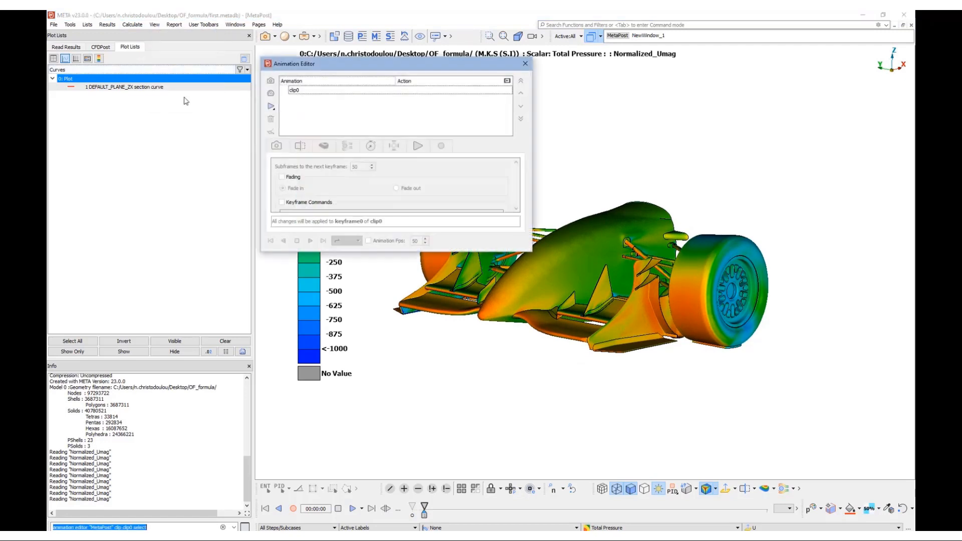
pyautogui.click(271, 80)
# - Add two more keyframes to clip0, one from a raised side view and one with the car rotated toward its rear
pyautogui.keyDown('ctrl'); pyautogui.moveTo(643, 319); pyautogui.dragTo(548, 333); pyautogui.keyUp('ctrl')
pyautogui.keyDown('ctrl'); pyautogui.moveTo(602, 322); pyautogui.dragTo(540, 343); pyautogui.keyUp('ctrl')
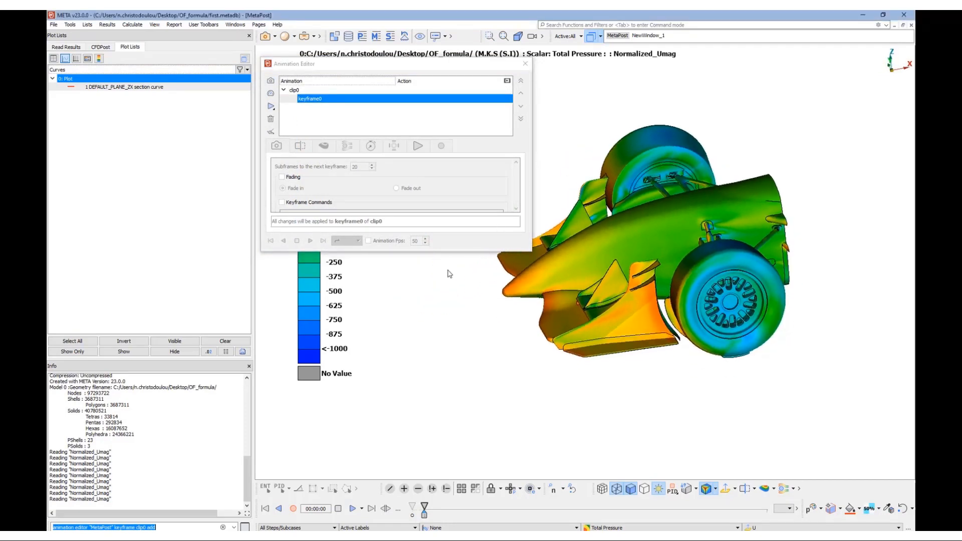
pyautogui.click(270, 81)
pyautogui.keyDown('ctrl'); pyautogui.moveTo(664, 264); pyautogui.dragTo(557, 286); pyautogui.keyUp('ctrl')
pyautogui.click(271, 81)
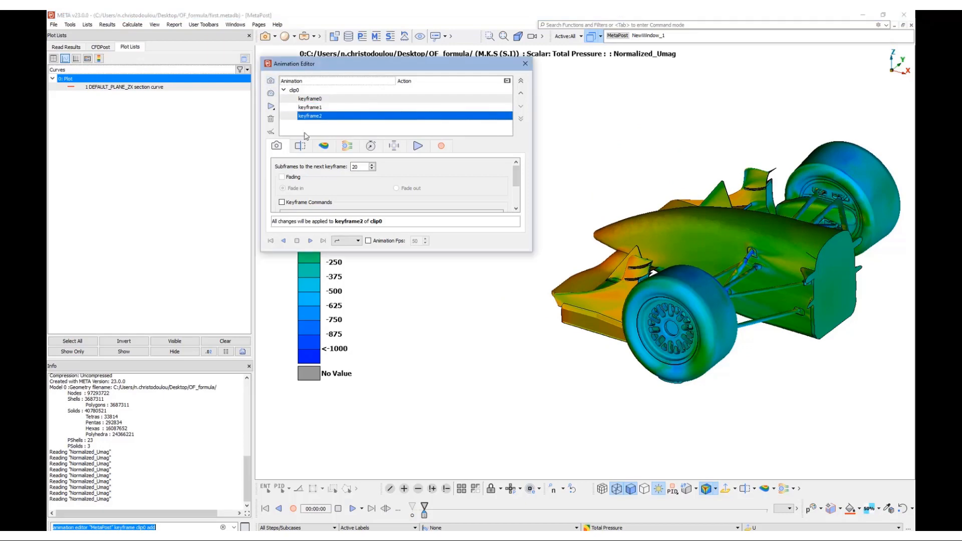
# - Play the clip from keyframe0, set that keyframe's subframes to the next keyframe to 50 and replay it
pyautogui.click(309, 99)
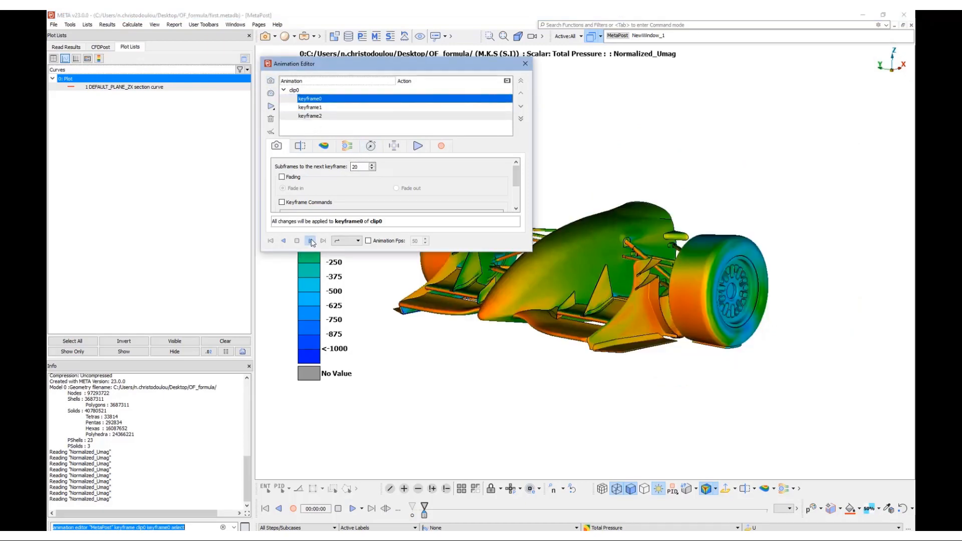
pyautogui.click(311, 241)
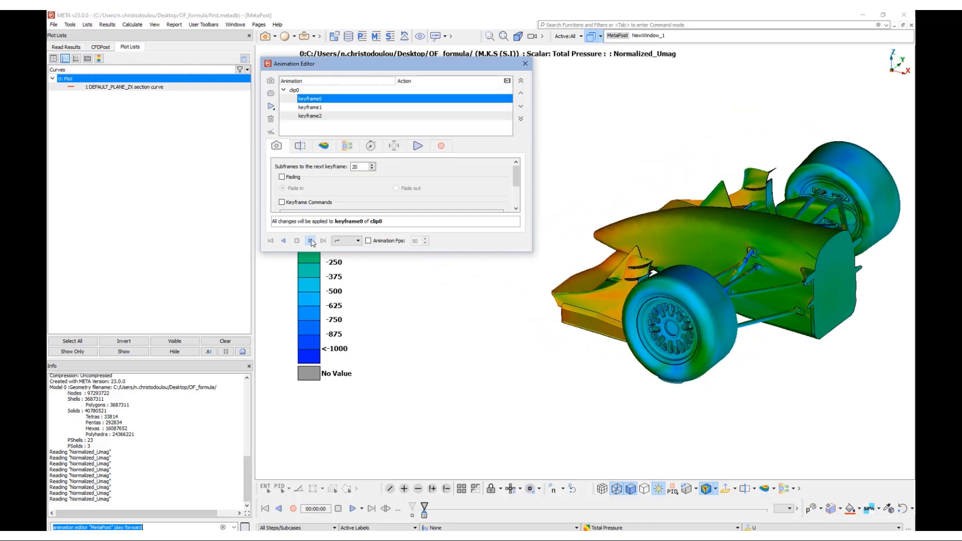
pyautogui.doubleClick(363, 168)
pyautogui.click(310, 241)
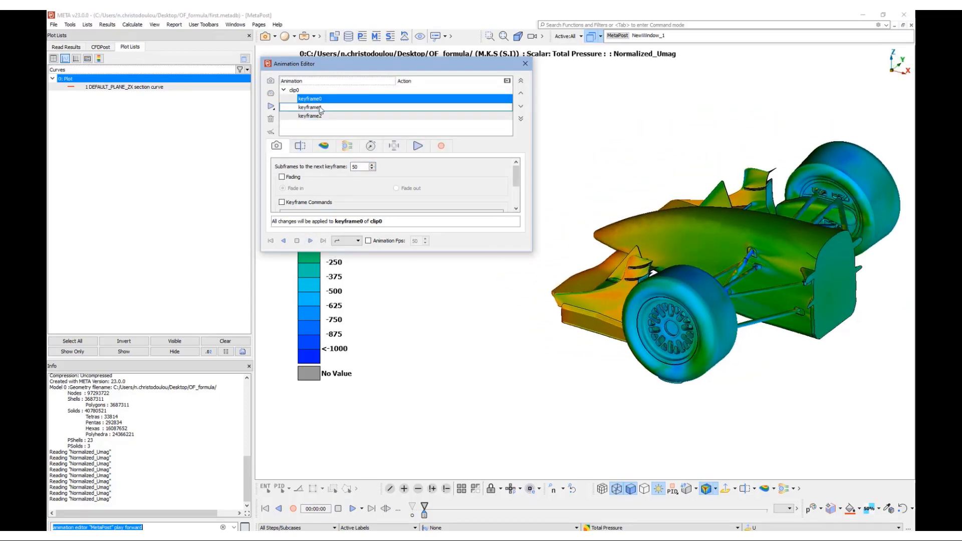
# - Set the remaining keyframes' subframes to the next keyframe to 50, play clip0 and close the Animation Editor
pyautogui.doubleClick(367, 167)
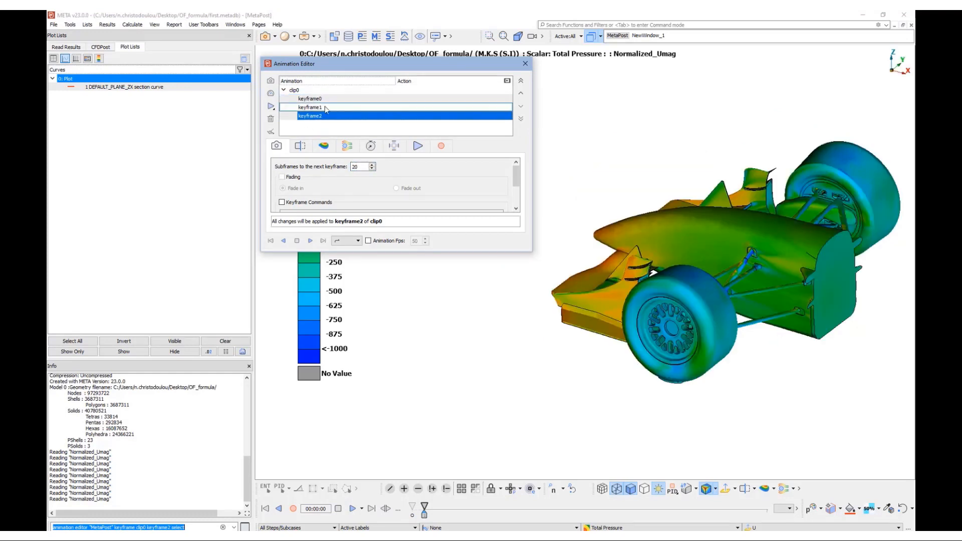
pyautogui.click(362, 167)
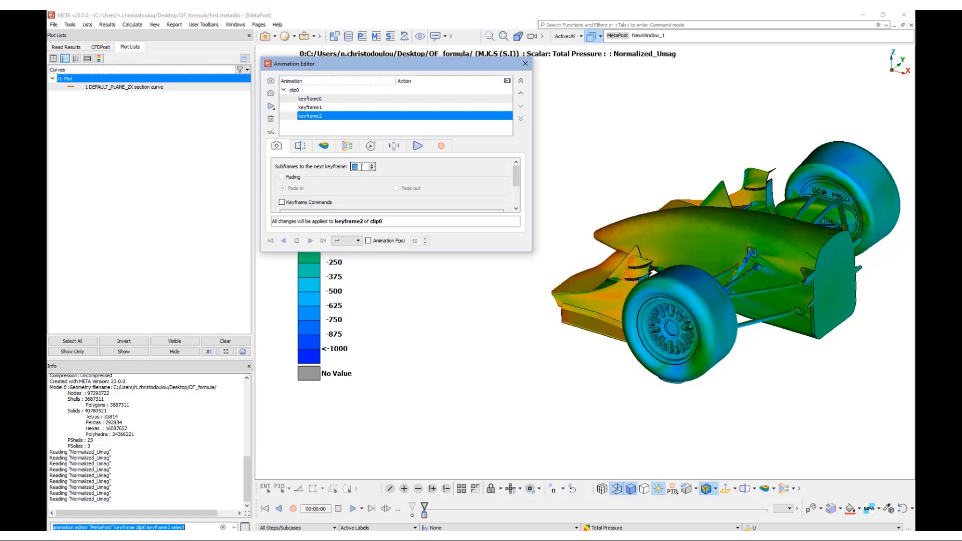
pyautogui.write('5')
pyautogui.click(294, 89)
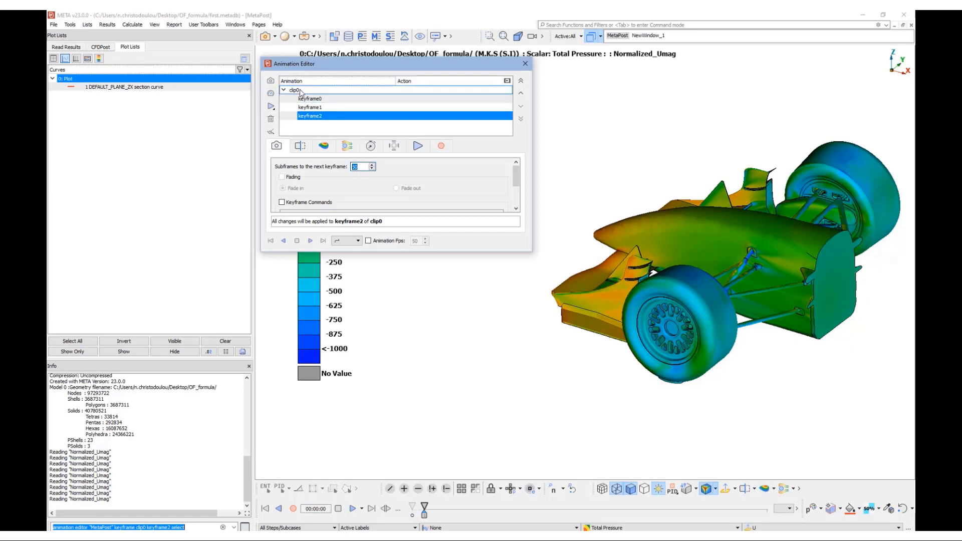
pyautogui.click(310, 241)
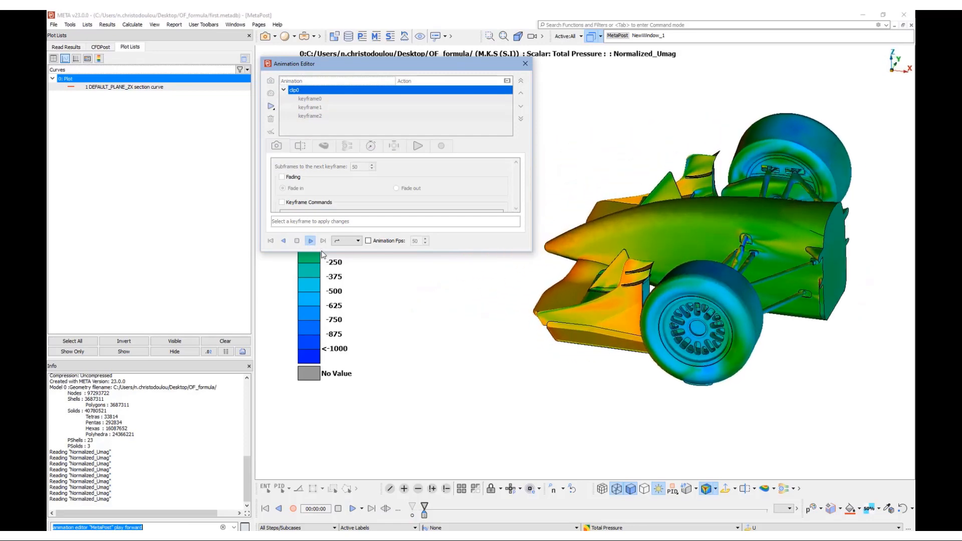
pyautogui.click(525, 64)
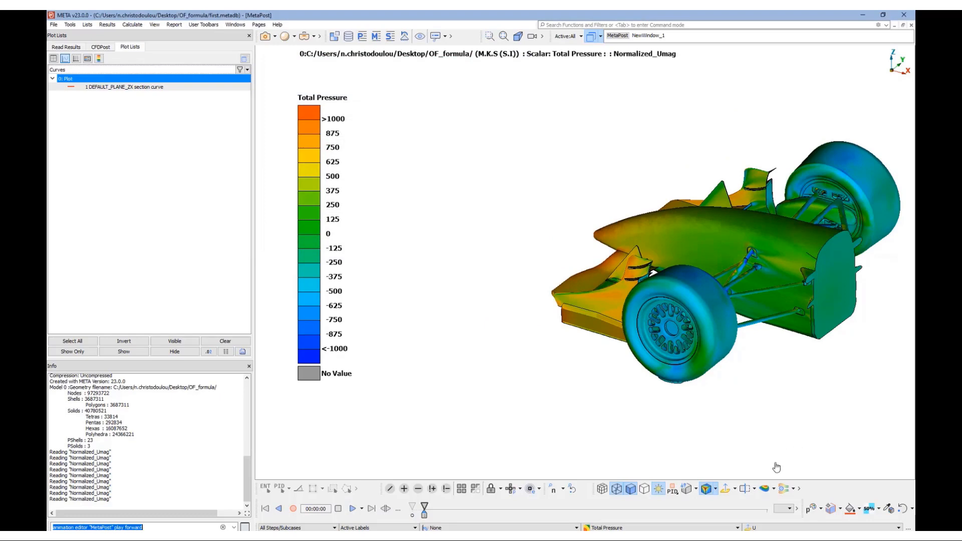
# - Make the cut plane DEFAULT_PLANE_YZ_1 visible on the car, leaving the other planes off
pyautogui.click(745, 489)
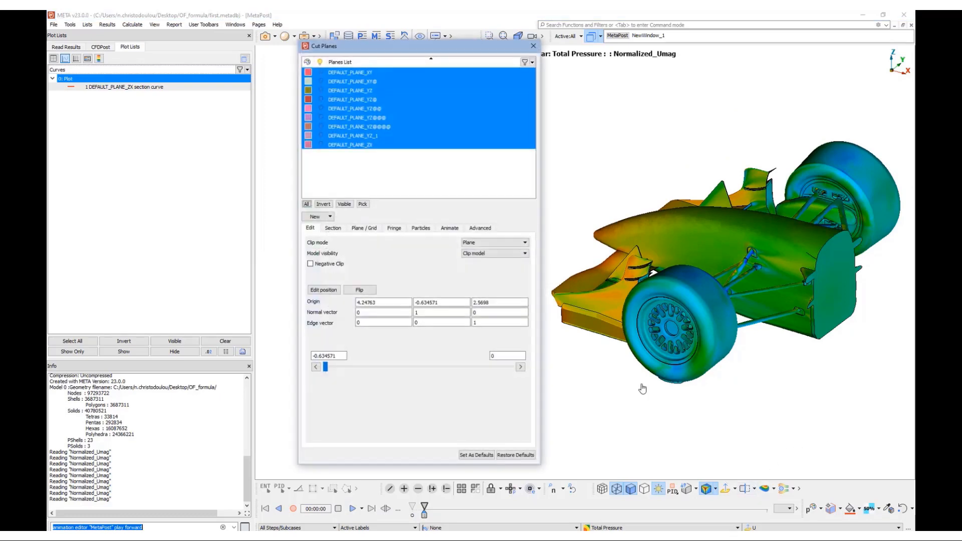
pyautogui.click(350, 156)
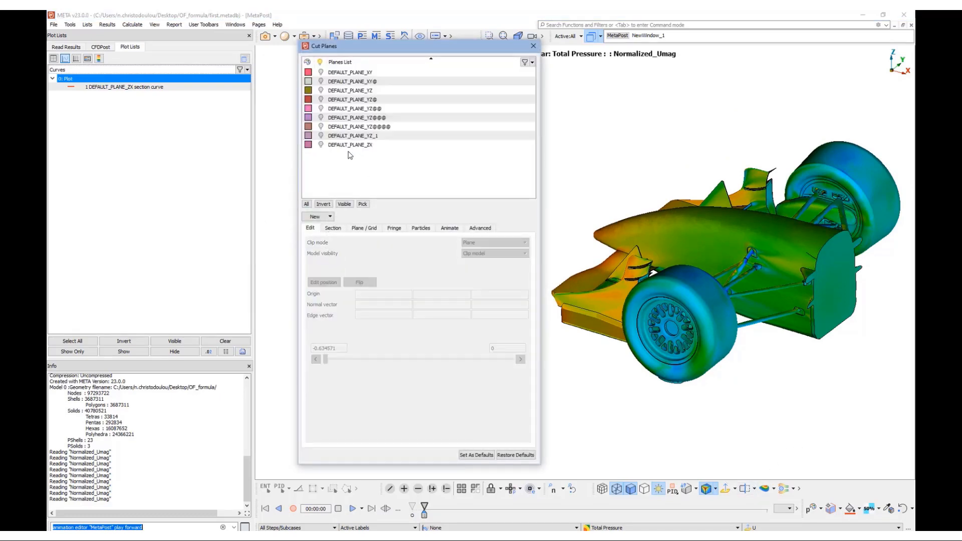
pyautogui.click(321, 136)
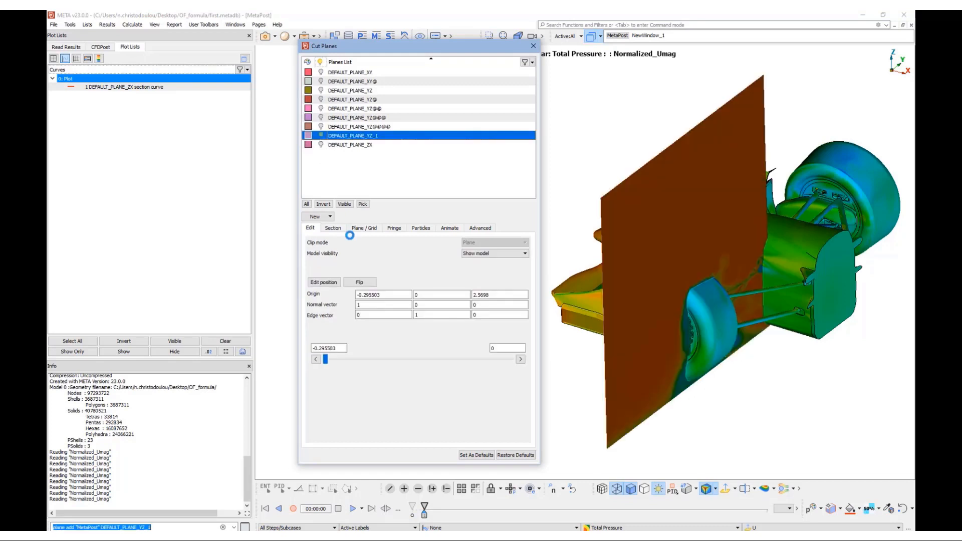
# - Copy the full plane add "MetaPost" DEFAULT_PLANE_YZ_1 command from the command line and close the Cut Planes dialog
pyautogui.click(131, 527)
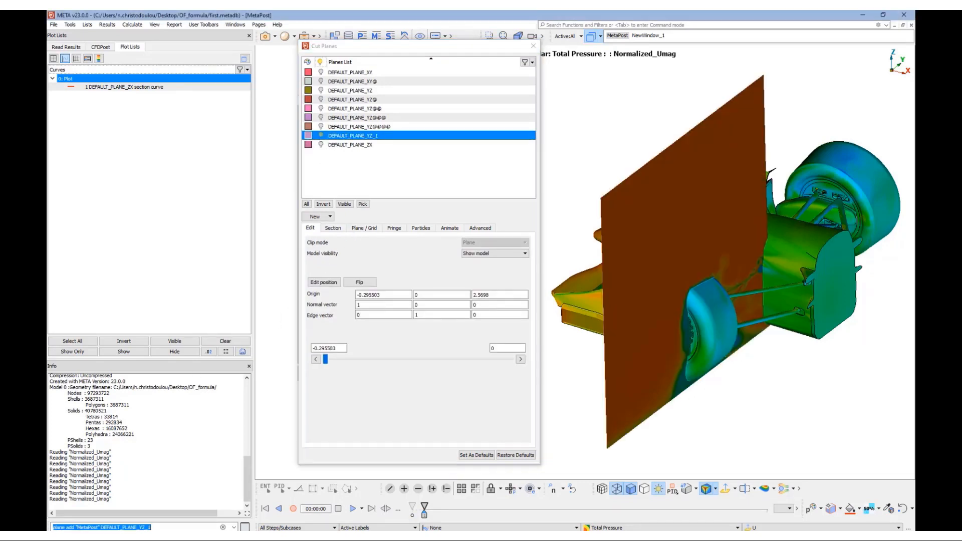
pyautogui.click(170, 527)
pyautogui.moveTo(170, 527); pyautogui.dragTo(48, 522)
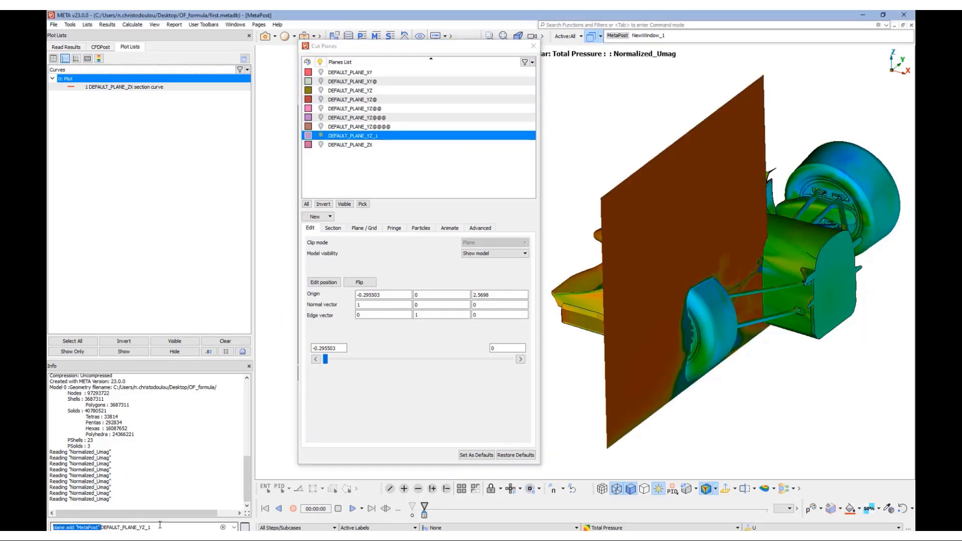
pyautogui.moveTo(159, 524); pyautogui.dragTo(66, 527)
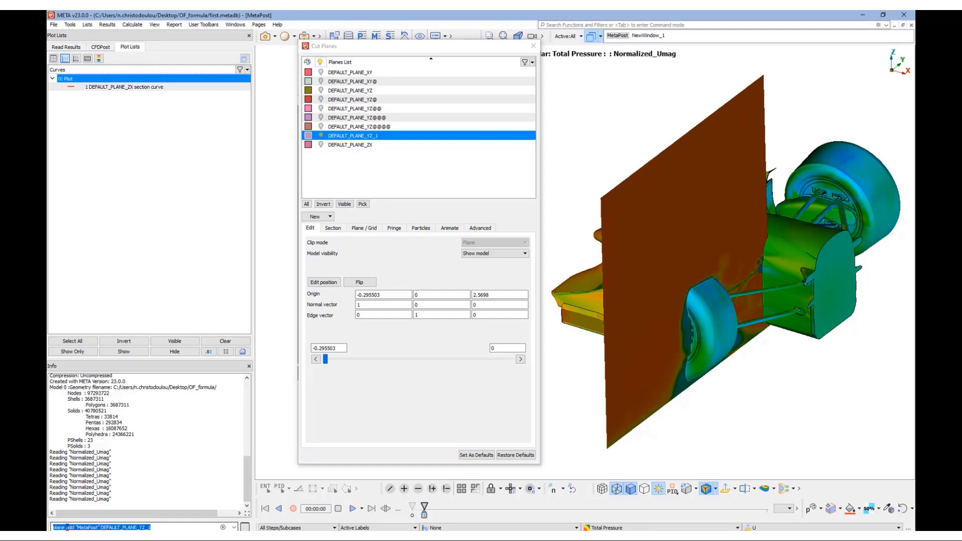
pyautogui.rightClick(67, 527)
pyautogui.click(88, 487)
pyautogui.click(533, 46)
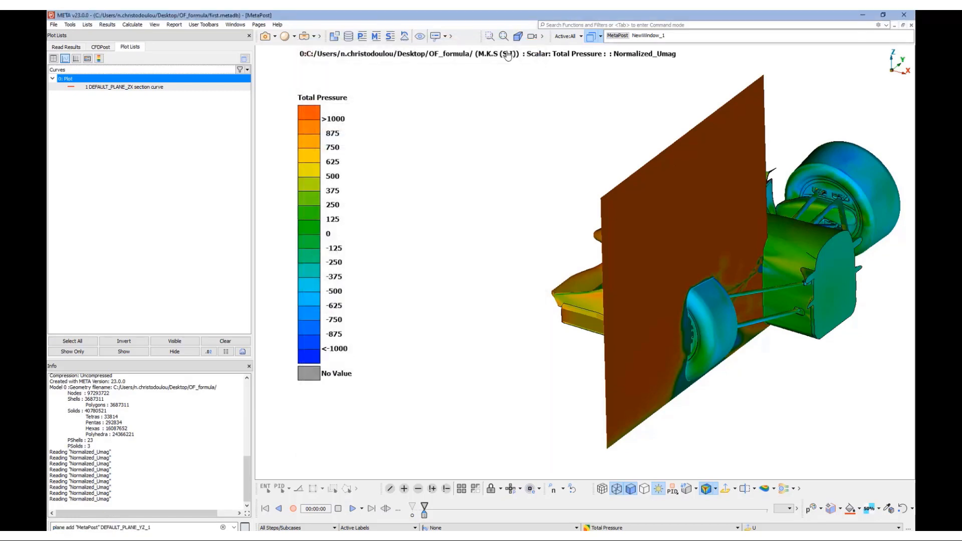
# - Reopen the Animation Editor, enable Keyframe Commands for keyframe2 and paste in the copied plane add command
pyautogui.click(132, 25)
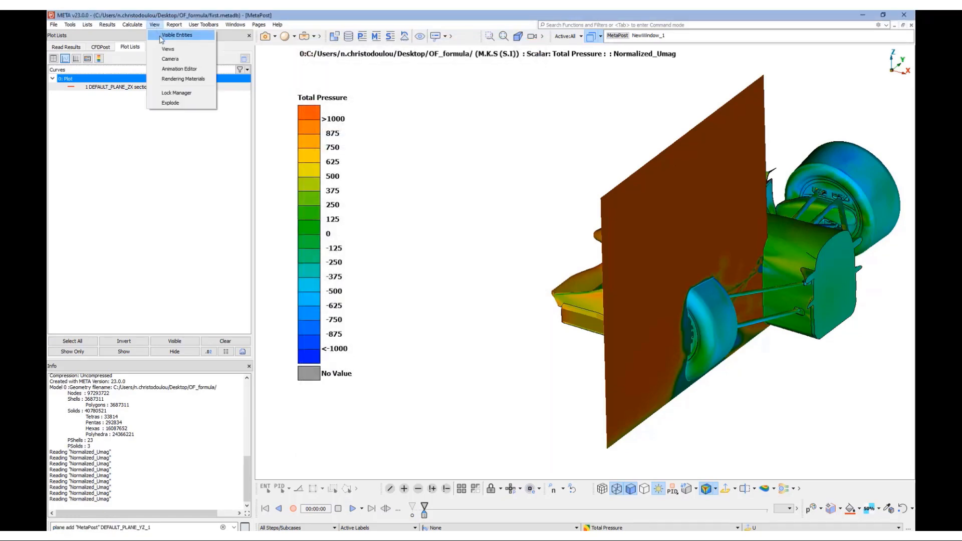
pyautogui.click(175, 70)
pyautogui.click(320, 116)
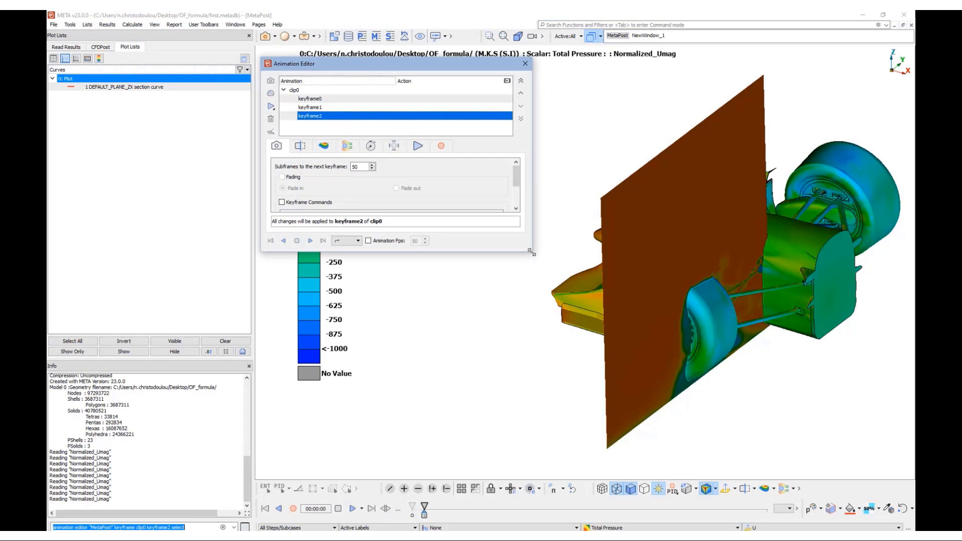
pyautogui.moveTo(532, 252); pyautogui.dragTo(519, 299)
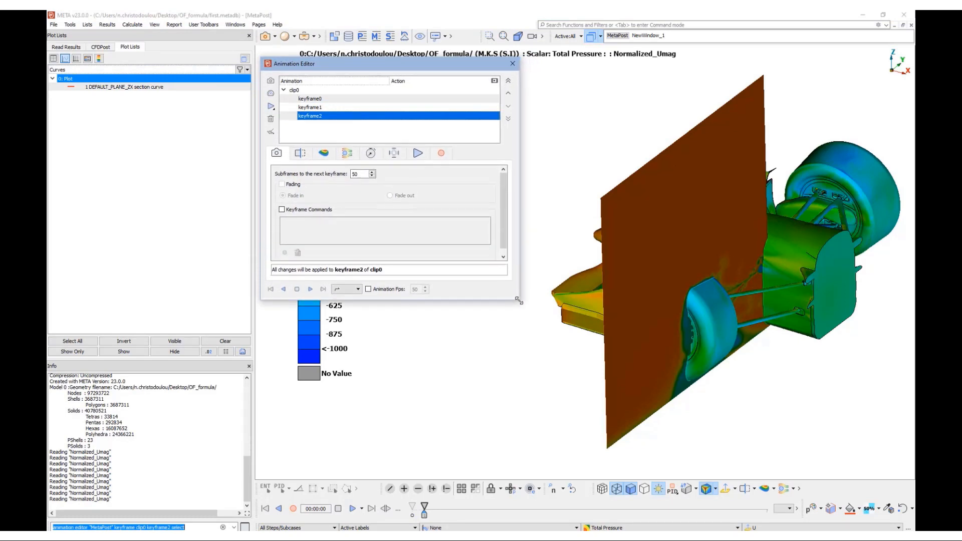
pyautogui.click(281, 209)
pyautogui.rightClick(296, 225)
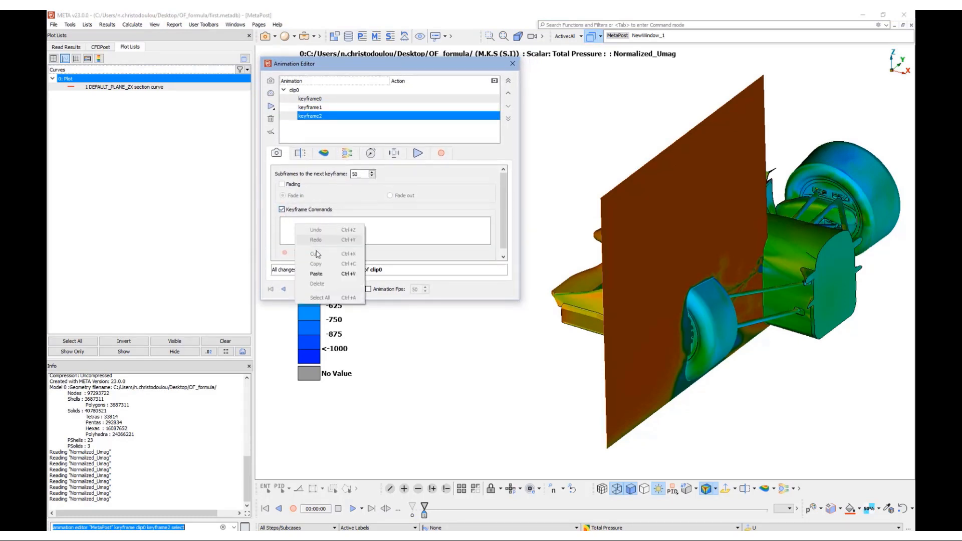
pyautogui.click(317, 274)
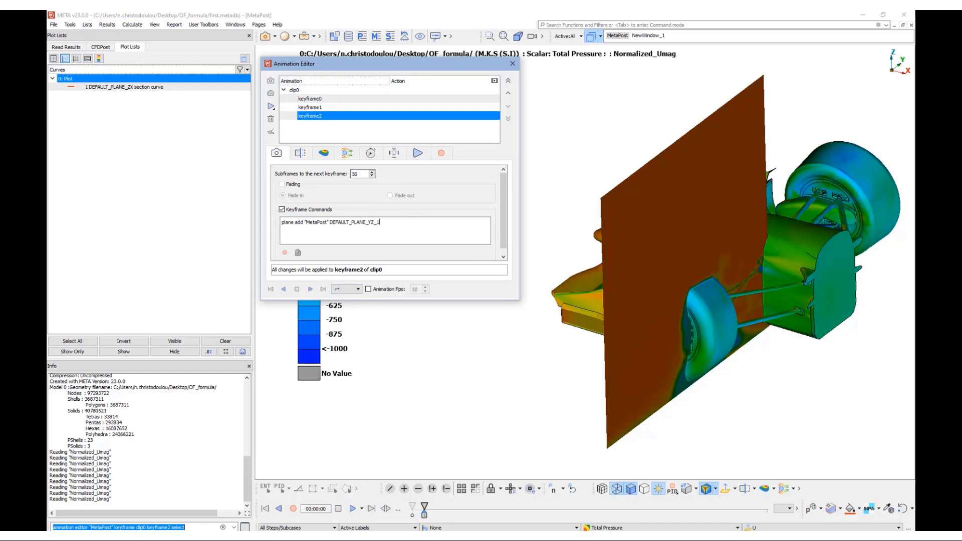
# - Add a keyframe to clip0 from a close-up rear view of the wheel against the cut plane
pyautogui.keyDown('ctrl'); pyautogui.moveTo(630, 335); pyautogui.dragTo(657, 336); pyautogui.keyUp('ctrl')
pyautogui.scroll(3, 755, 378)
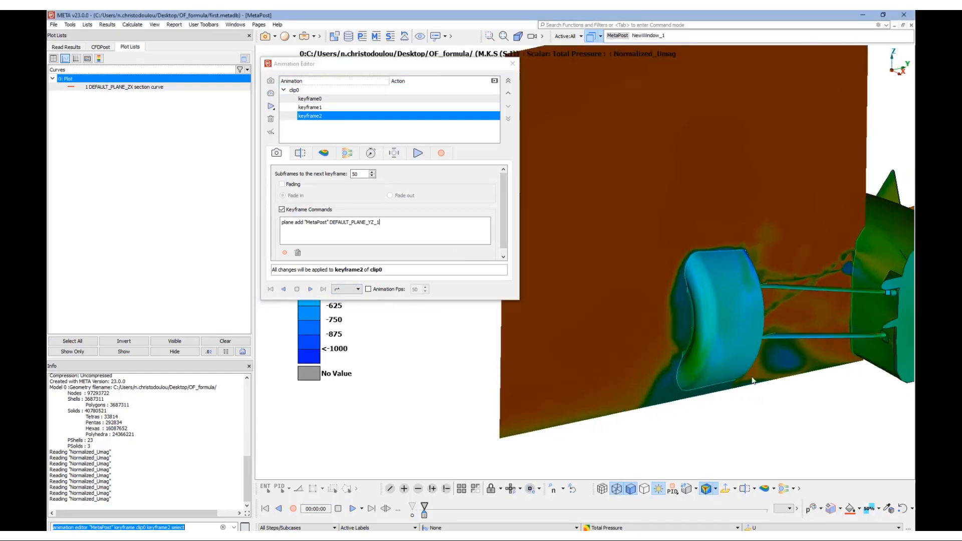
pyautogui.moveTo(754, 378)
pyautogui.keyDown('ctrl'); pyautogui.mouseDown()
pyautogui.moveTo(665, 347)
pyautogui.moveTo(810, 354)
pyautogui.moveTo(759, 374)
pyautogui.mouseUp(); pyautogui.keyUp('ctrl')
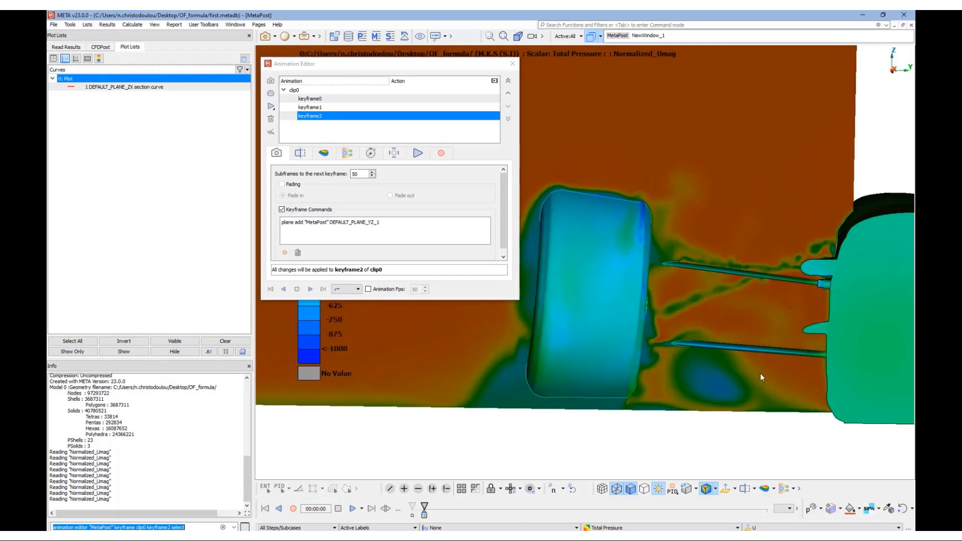
pyautogui.click(271, 80)
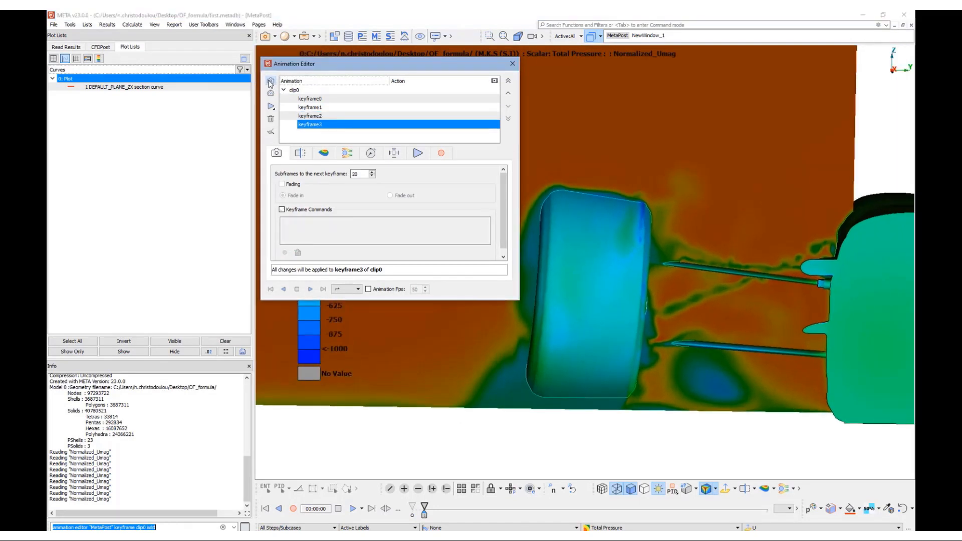
pyautogui.click(340, 139)
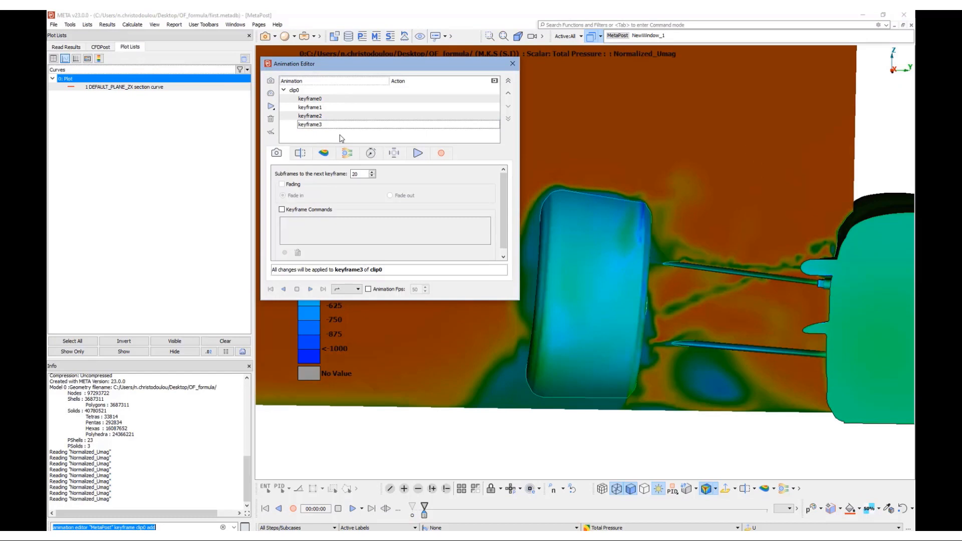
# - Add two more keyframes to clip0, zooming in further on the suspension arms between wheel and body
pyautogui.click(271, 80)
pyautogui.scroll(2, 714, 305)
pyautogui.keyDown('ctrl'); pyautogui.moveTo(714, 304); pyautogui.dragTo(672, 309, button='middle'); pyautogui.keyUp('ctrl')
pyautogui.scroll(2, 672, 309)
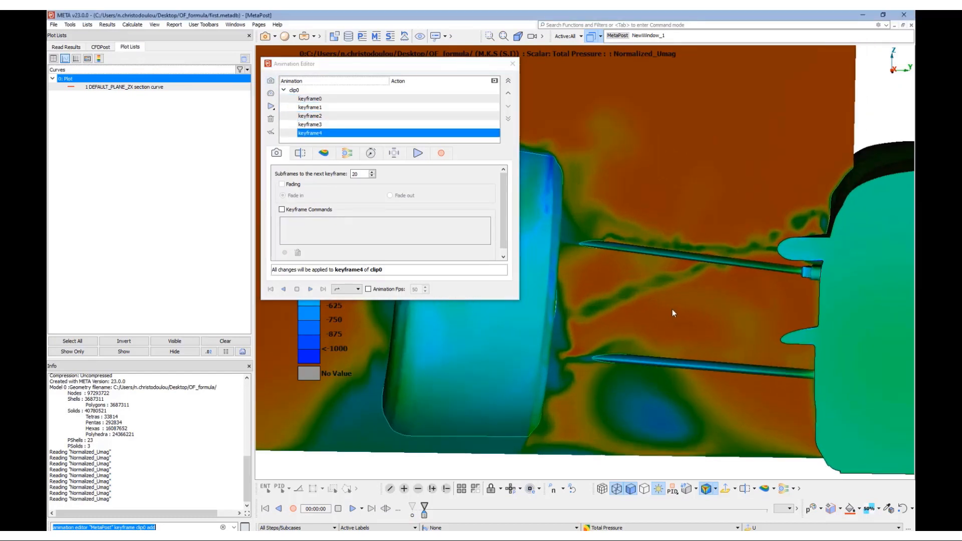
pyautogui.click(270, 82)
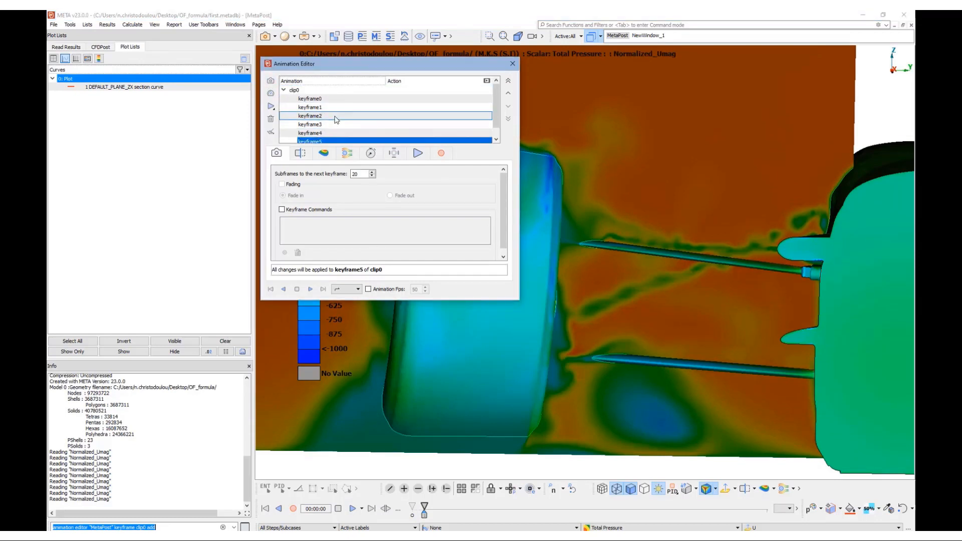
# - Hide the cut plane DEFAULT_PLANE_YZ_1 and close the Cut Planes dialog
pyautogui.click(746, 489)
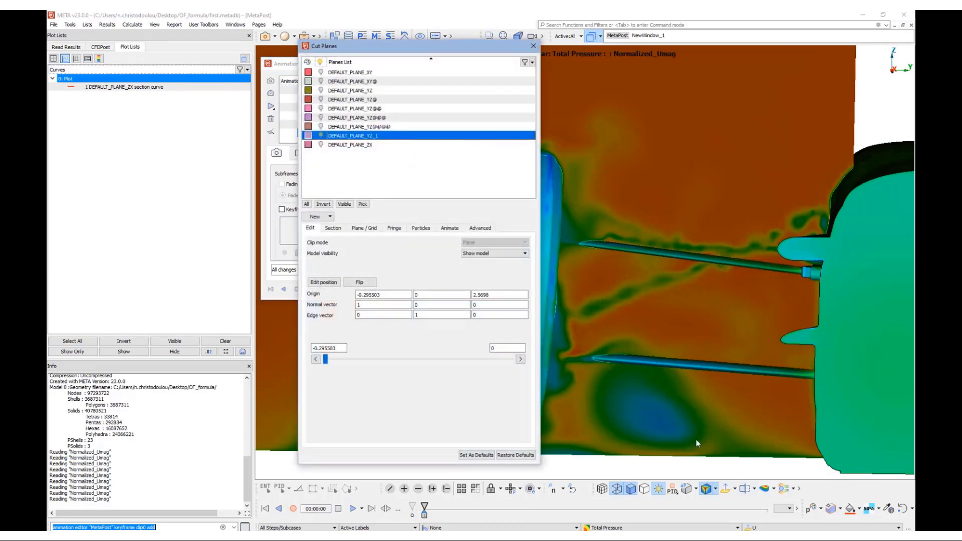
pyautogui.click(321, 136)
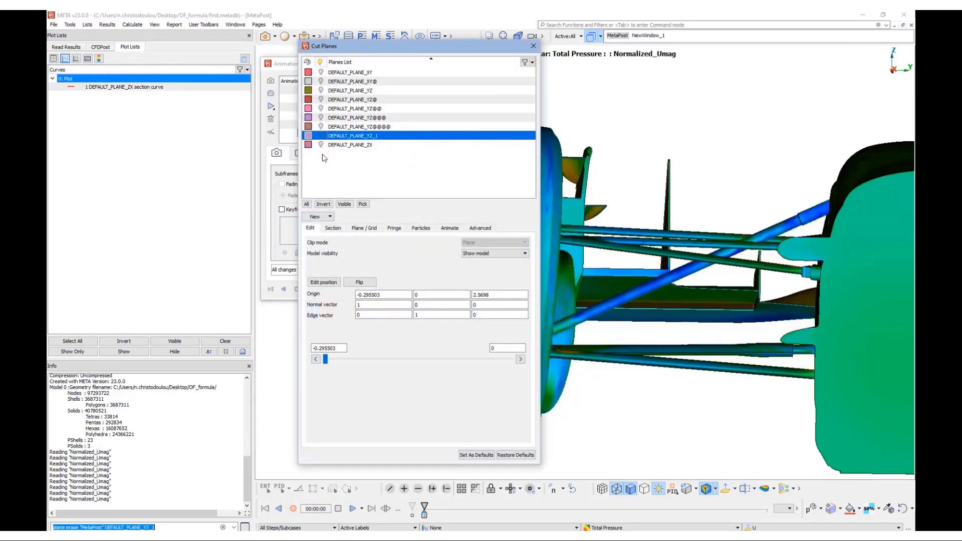
pyautogui.click(534, 46)
# - Enable Keyframe Commands for keyframe5 and paste in the plane erase "MetaPost" DEFAULT_PLANE_YZ_1 command copied from the command line
pyautogui.click(190, 527)
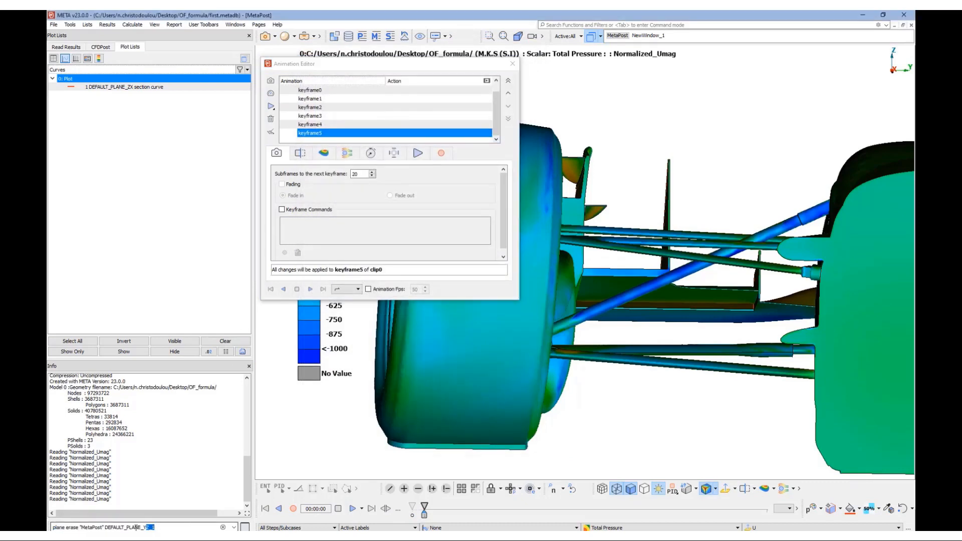
pyautogui.moveTo(136, 527); pyautogui.dragTo(53, 527)
pyautogui.rightClick(70, 525)
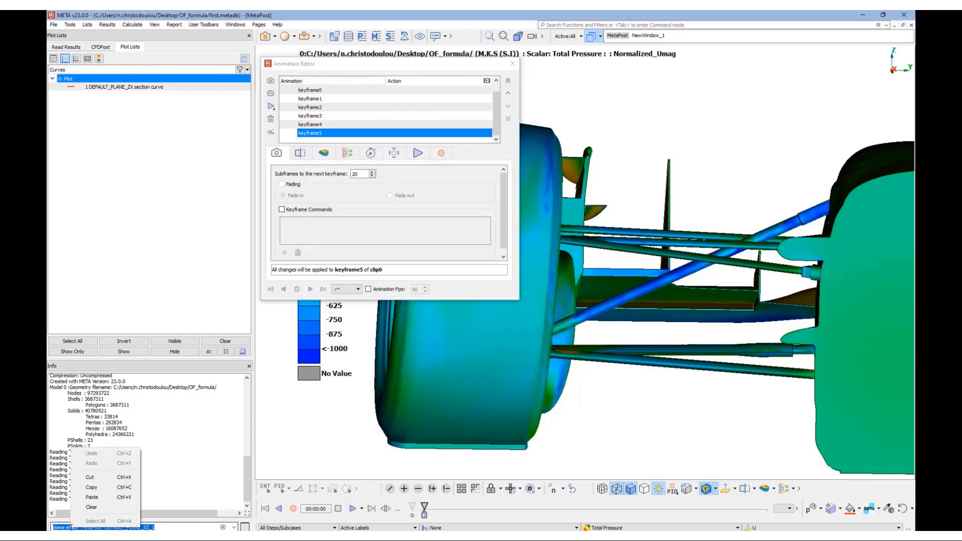
pyautogui.click(91, 487)
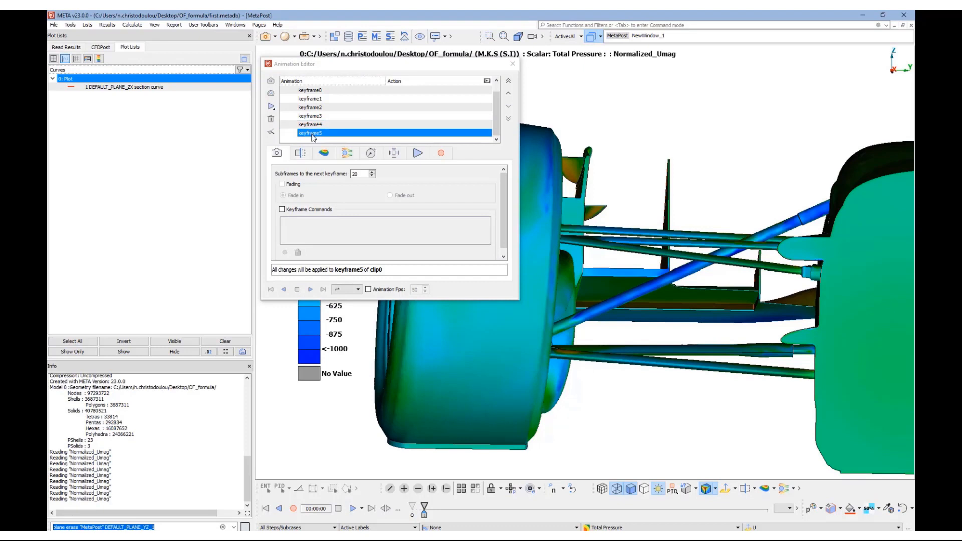
pyautogui.click(282, 210)
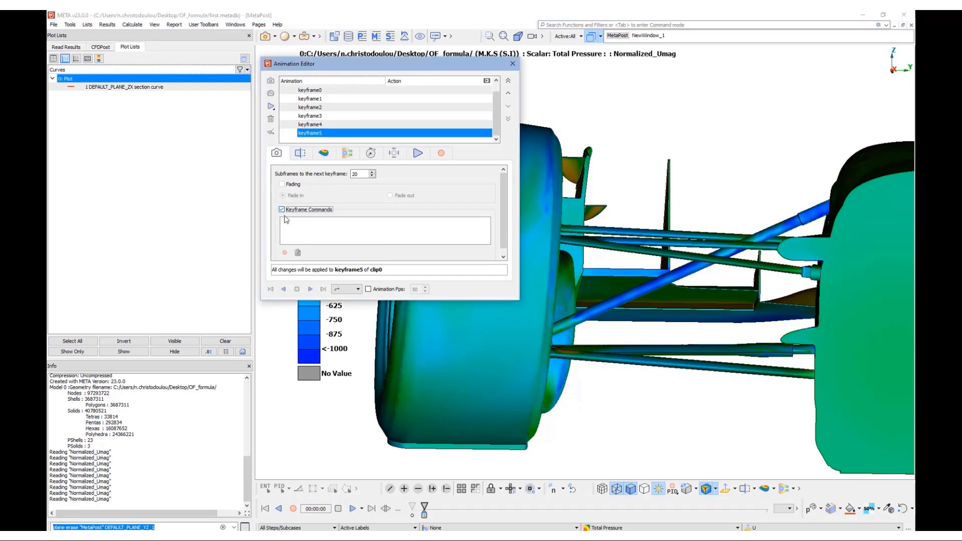
pyautogui.rightClick(291, 226)
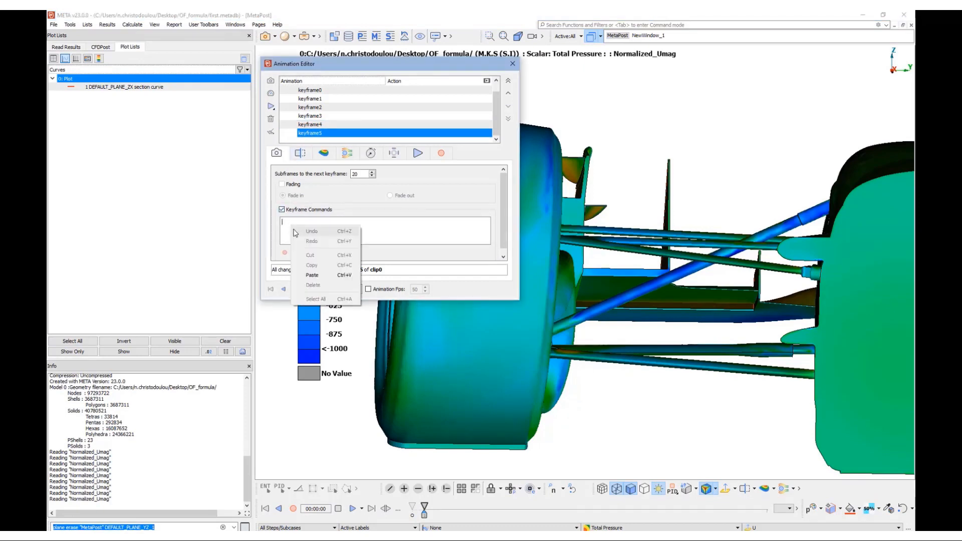
pyautogui.click(320, 272)
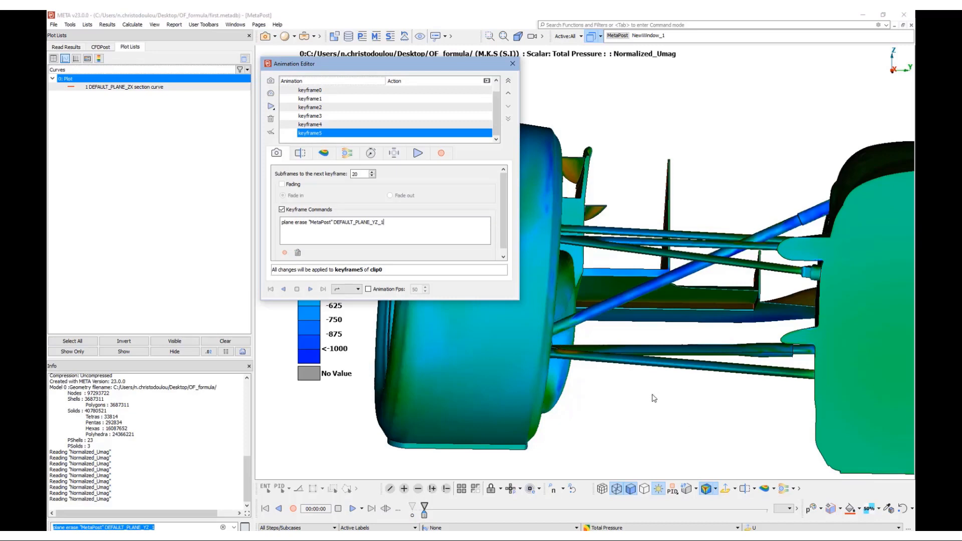
# - Create a new plane-based streamline set around the whole car and orient the car to a rear three-quarter view
pyautogui.scroll(-8, 654, 398)
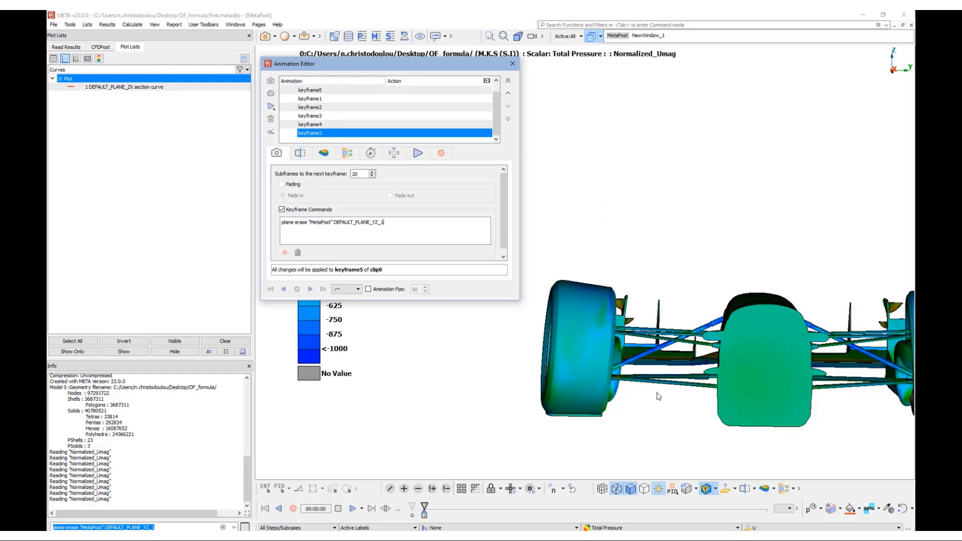
pyautogui.scroll(-6, 656, 394)
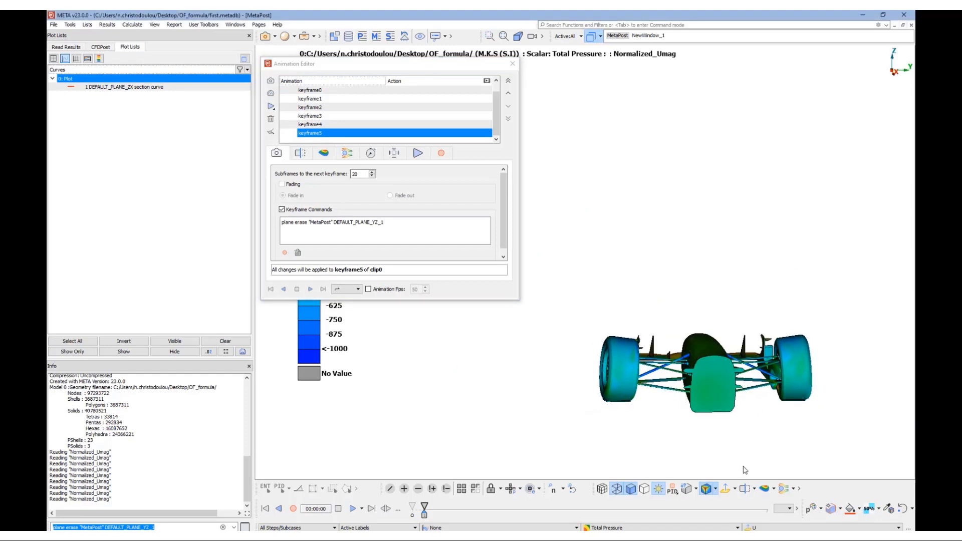
pyautogui.click(793, 488)
pyautogui.moveTo(803, 386)
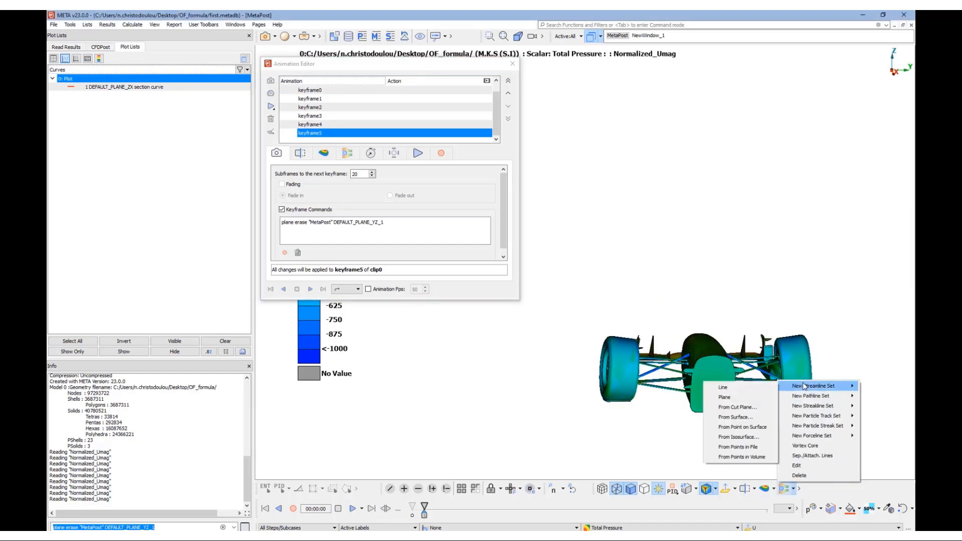
pyautogui.click(749, 397)
pyautogui.keyDown('ctrl'); pyautogui.moveTo(700, 385); pyautogui.dragTo(807, 471); pyautogui.keyUp('ctrl')
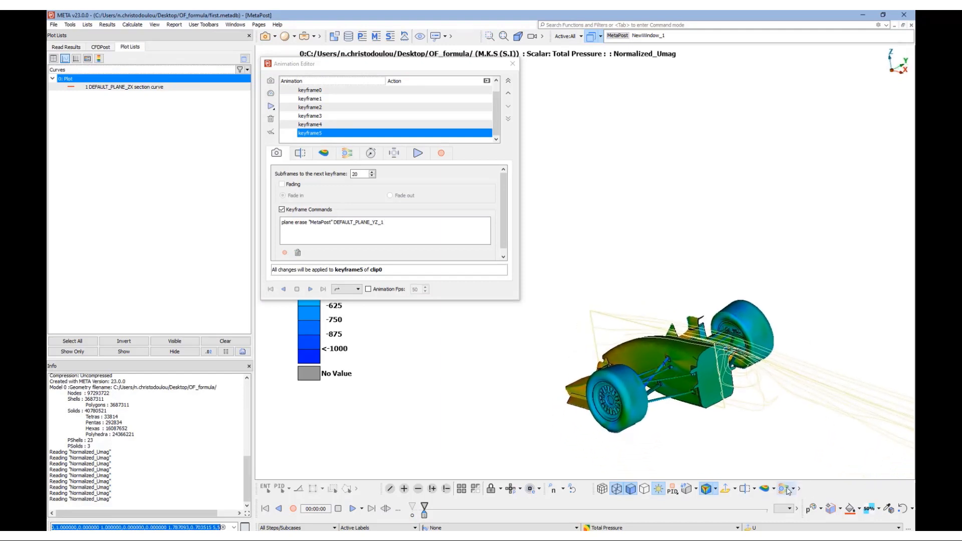
# - Interactively move the newest streamline plane upstream so it sits well ahead of the car's nose, and finish the interactive edit
pyautogui.click(794, 490)
pyautogui.click(799, 469)
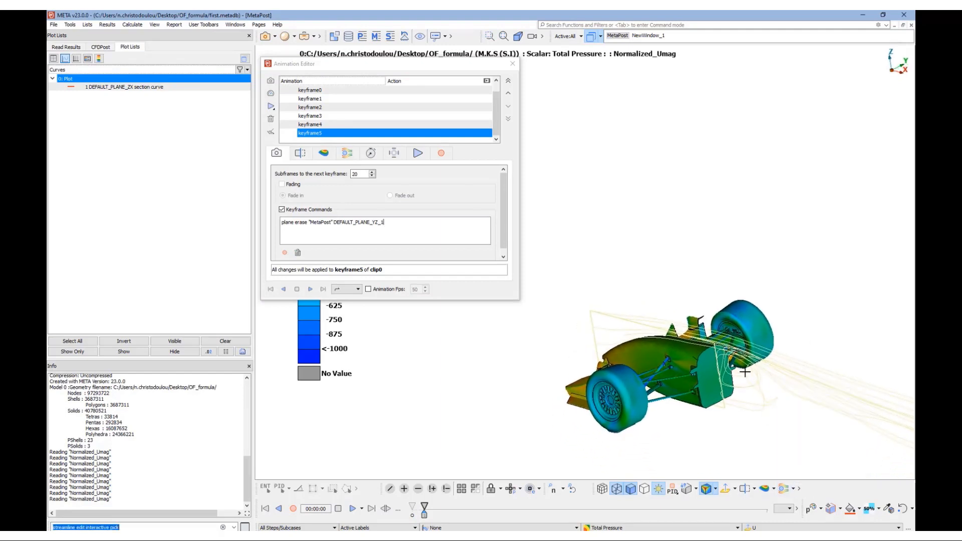
pyautogui.click(659, 365)
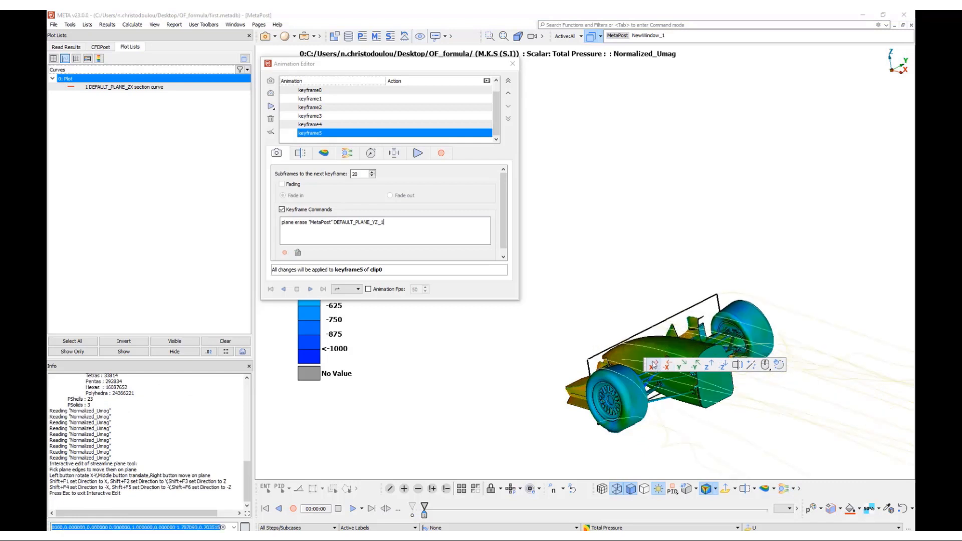
pyautogui.moveTo(675, 326); pyautogui.dragTo(624, 305, button='middle')
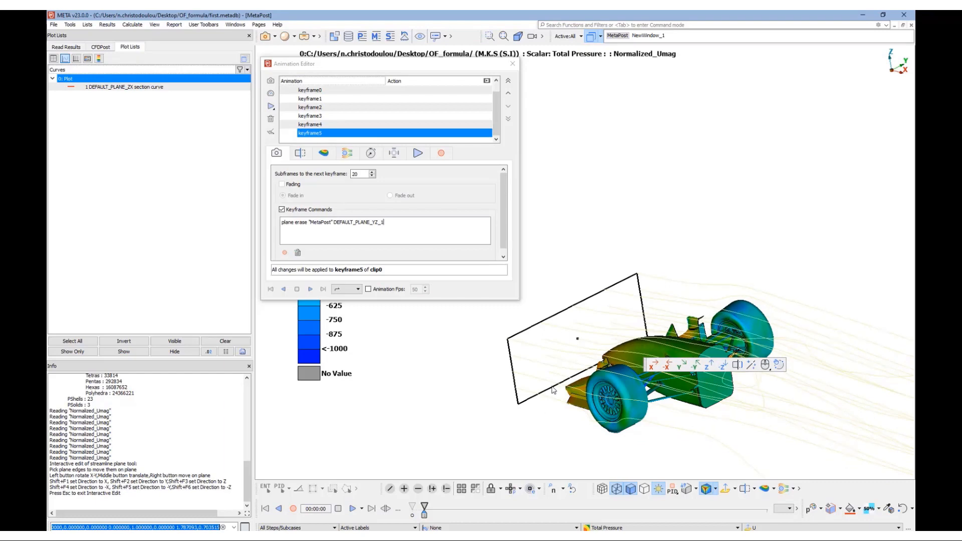
pyautogui.moveTo(548, 346); pyautogui.dragTo(506, 331, button='middle')
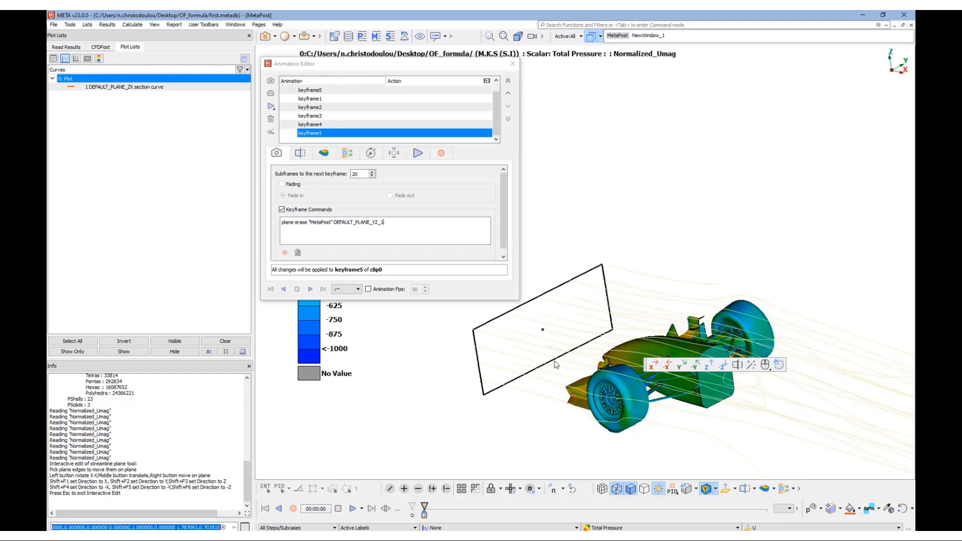
pyautogui.keyDown('ctrl'); pyautogui.moveTo(556, 362); pyautogui.dragTo(838, 411); pyautogui.keyUp('ctrl')
pyautogui.press('Escape')
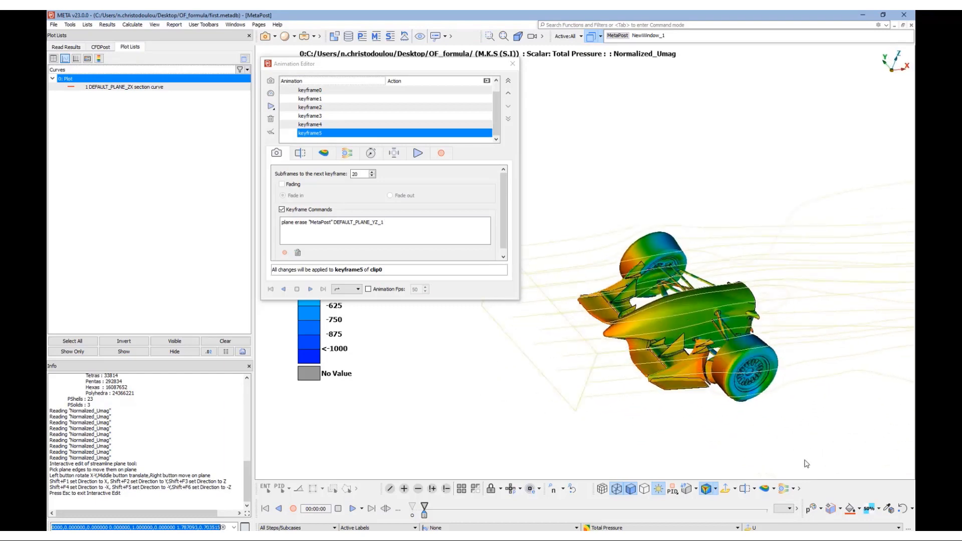
# - Turn off Show Plane Tool for STREAMLINE_PLANE_3 in the Flow Paths settings
pyautogui.click(783, 488)
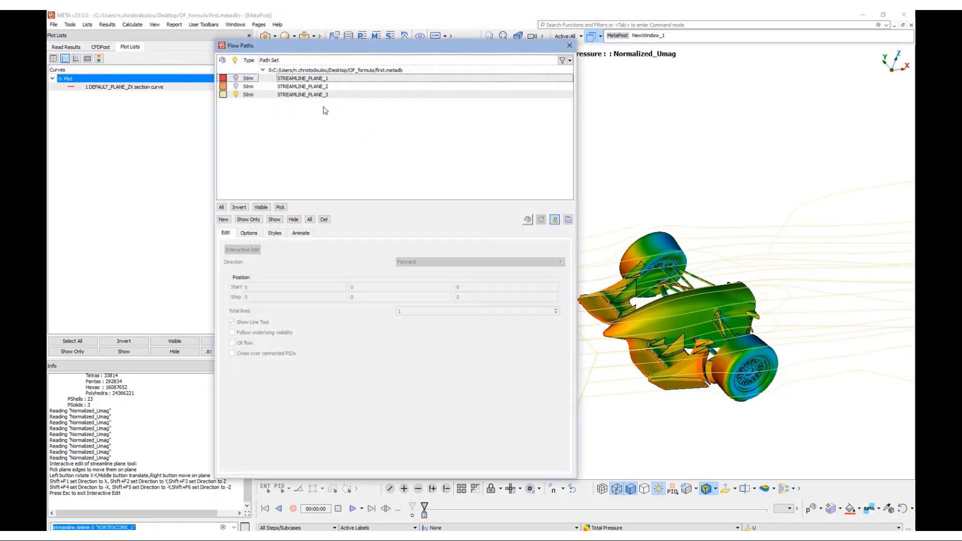
pyautogui.click(310, 95)
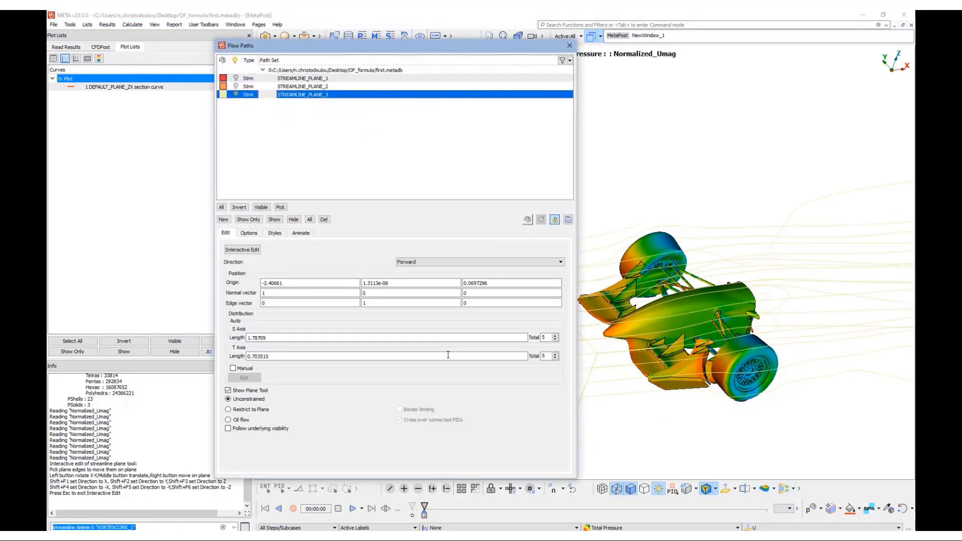
pyautogui.click(251, 391)
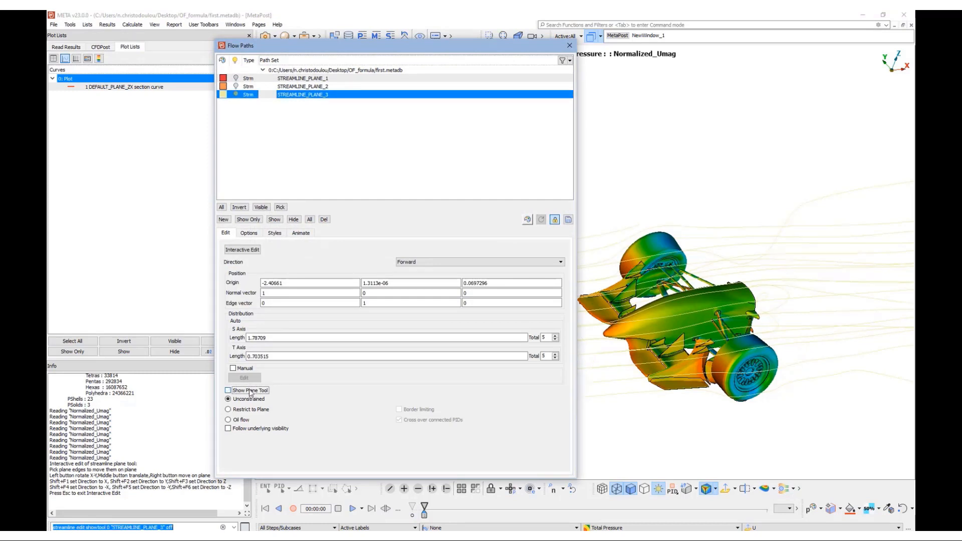
# - Shade STREAMLINE_PLANE_3 as cylinders with radius 0.00564475 and enable Fringe Style with Scalar colouring
pyautogui.click(276, 233)
pyautogui.click(236, 277)
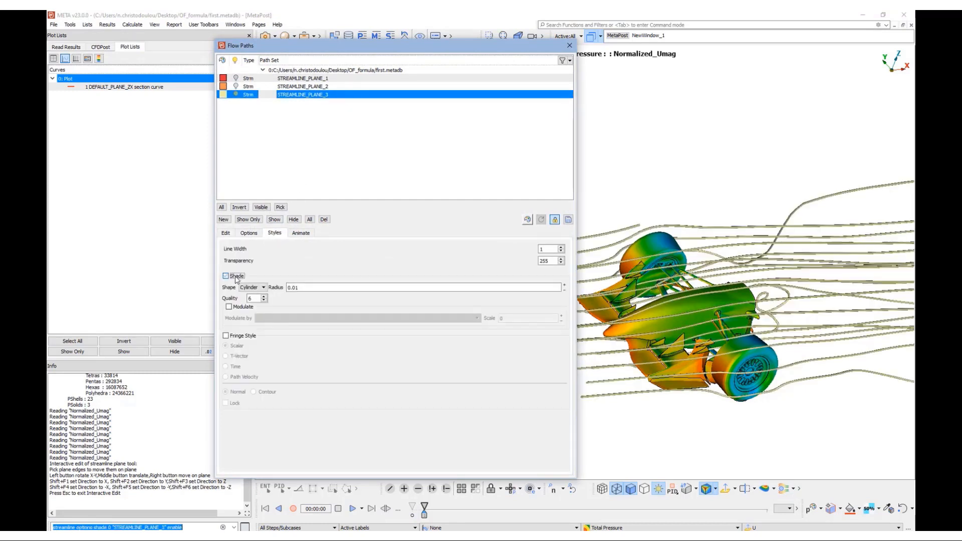
pyautogui.click(565, 290)
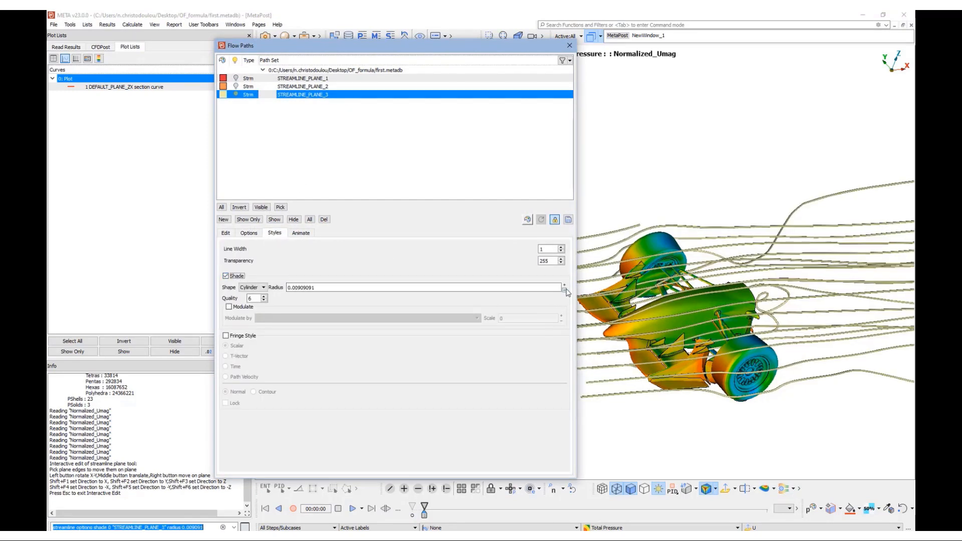
pyautogui.click(565, 290)
pyautogui.click(565, 290)
pyautogui.click(565, 290)
pyautogui.click(565, 290)
pyautogui.click(565, 290)
pyautogui.click(248, 336)
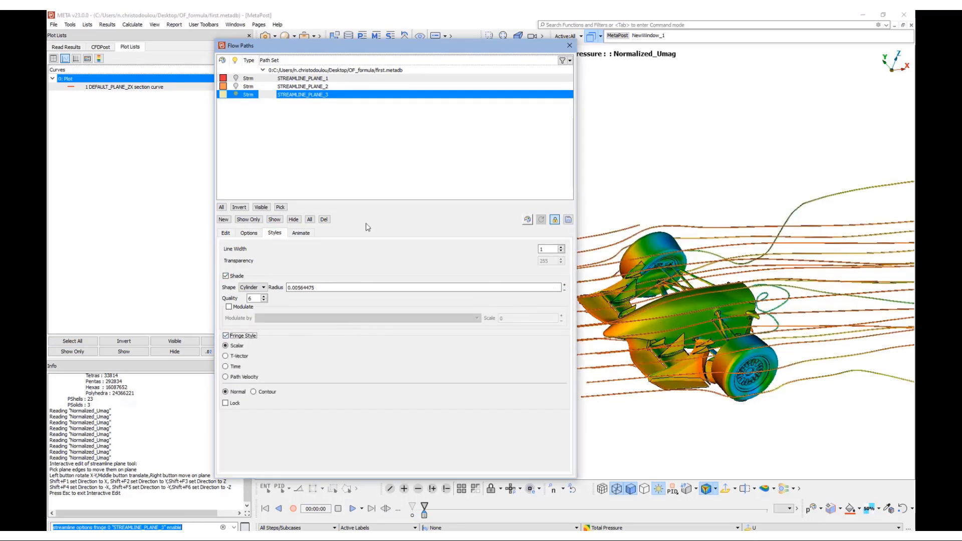
# - Enable Animate for STREAMLINE_PLANE_3, preview the streamline animation, stop it partway and close Flow Paths
pyautogui.click(300, 234)
pyautogui.click(229, 247)
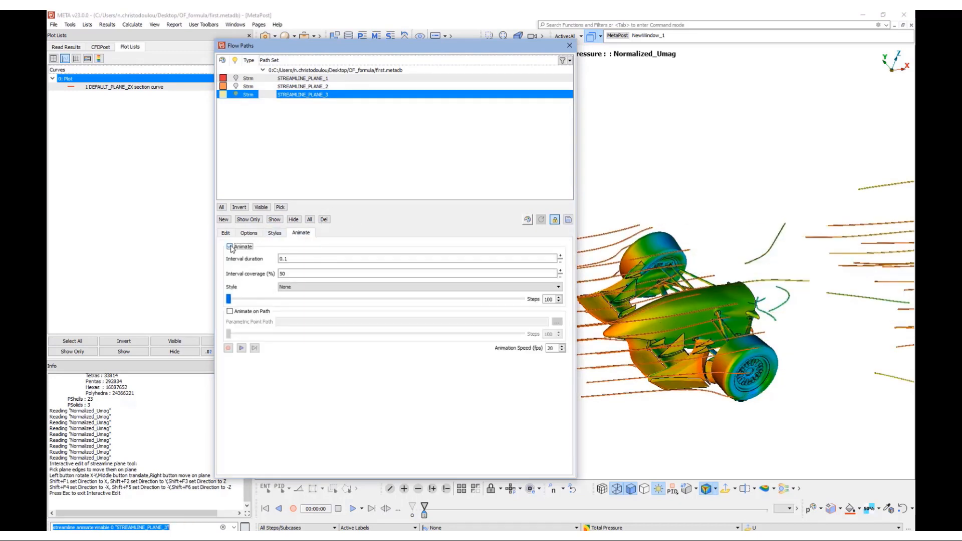
pyautogui.click(241, 347)
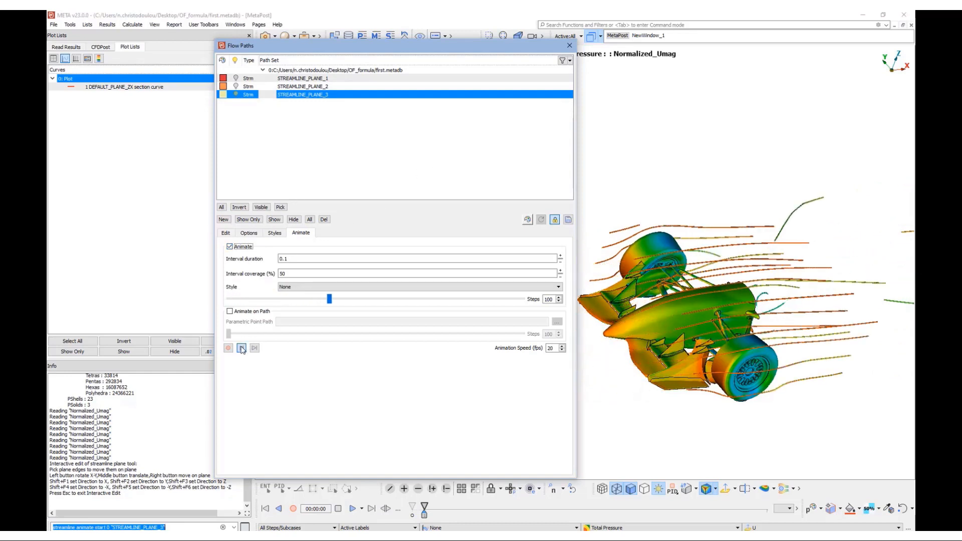
pyautogui.click(240, 348)
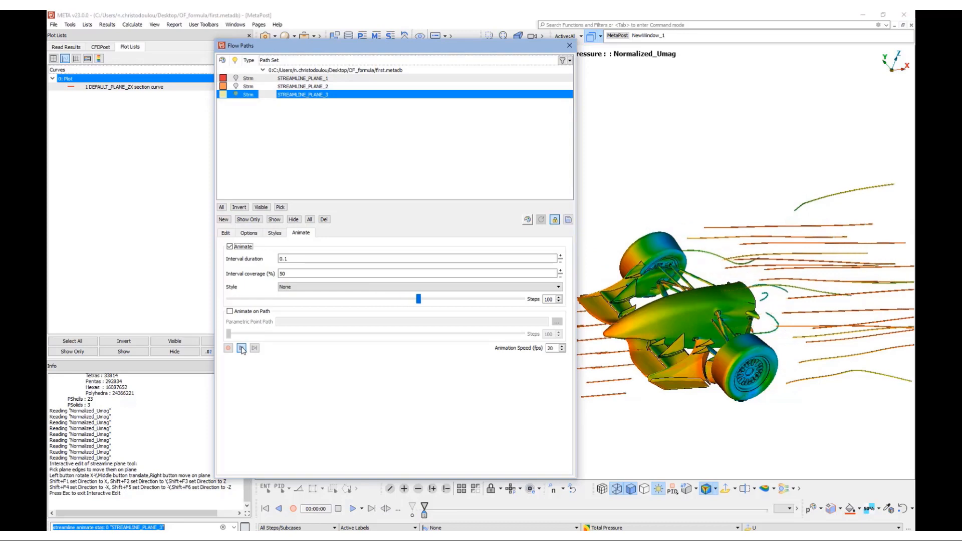
pyautogui.click(569, 46)
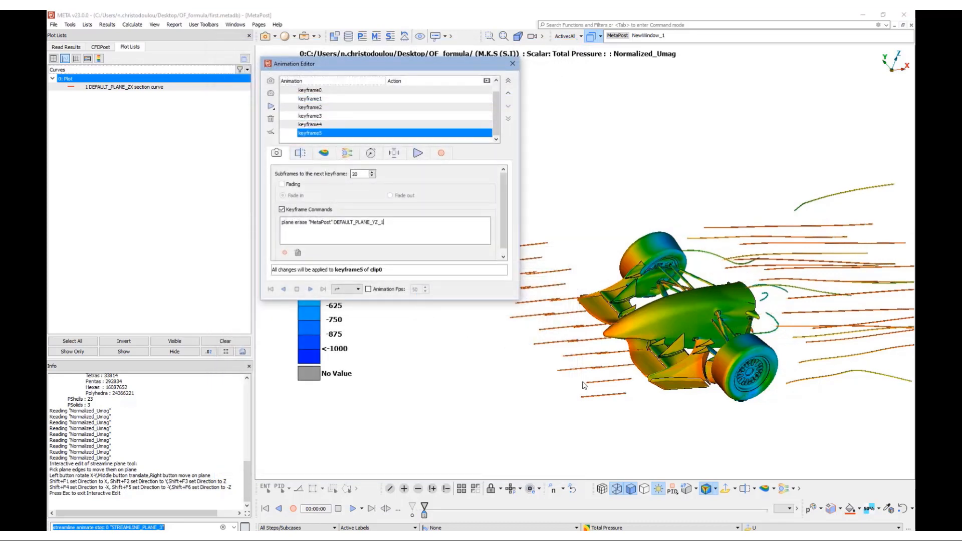
# - Hide and reshow STREAMLINE_PLANE_3, and copy its streamline add "MetaPost" 0 "STREAMLINE_PLANE_3" command into keyframe5's commands below the plane erase line
pyautogui.click(646, 404)
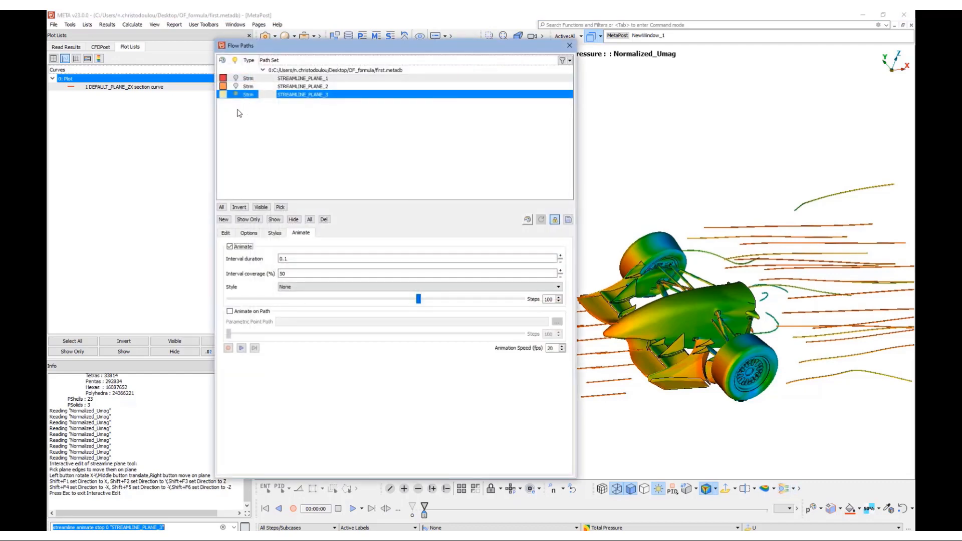
pyautogui.click(237, 95)
pyautogui.click(238, 100)
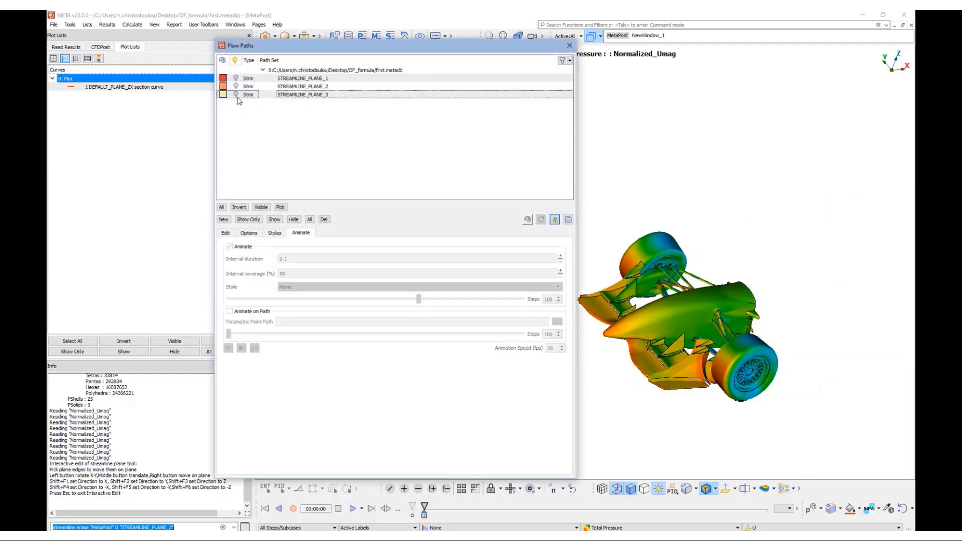
pyautogui.click(236, 95)
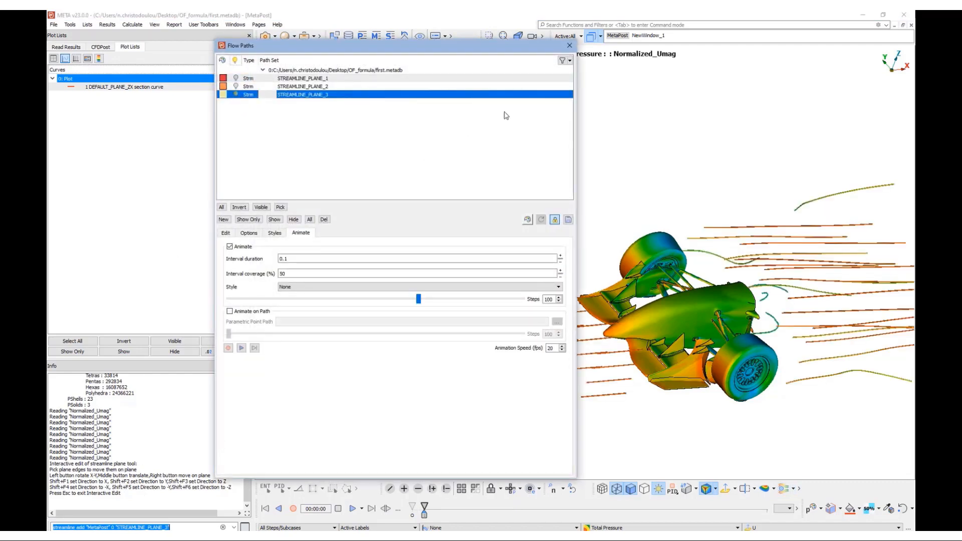
pyautogui.click(569, 45)
pyautogui.click(186, 527)
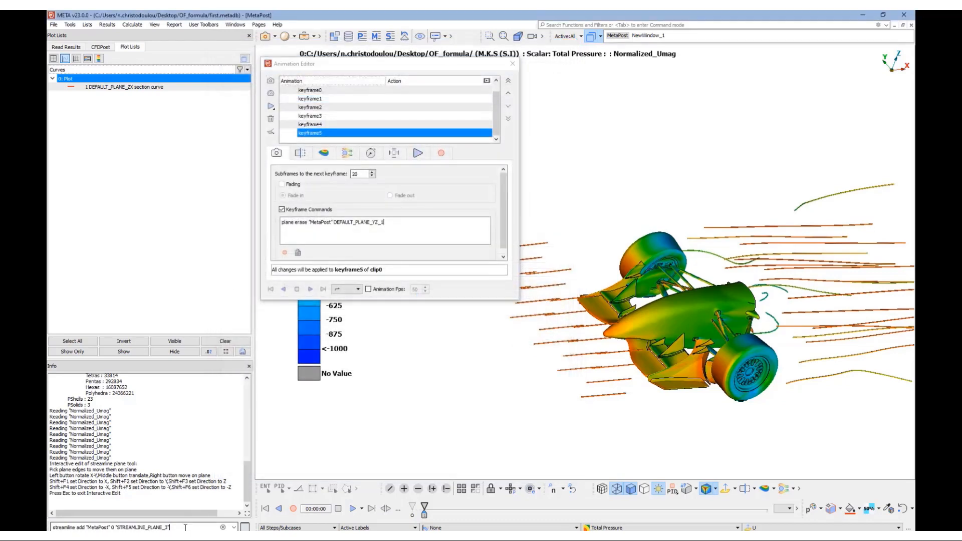
pyautogui.moveTo(142, 524); pyautogui.dragTo(49, 522)
pyautogui.hotkey('ctrl', 'c')
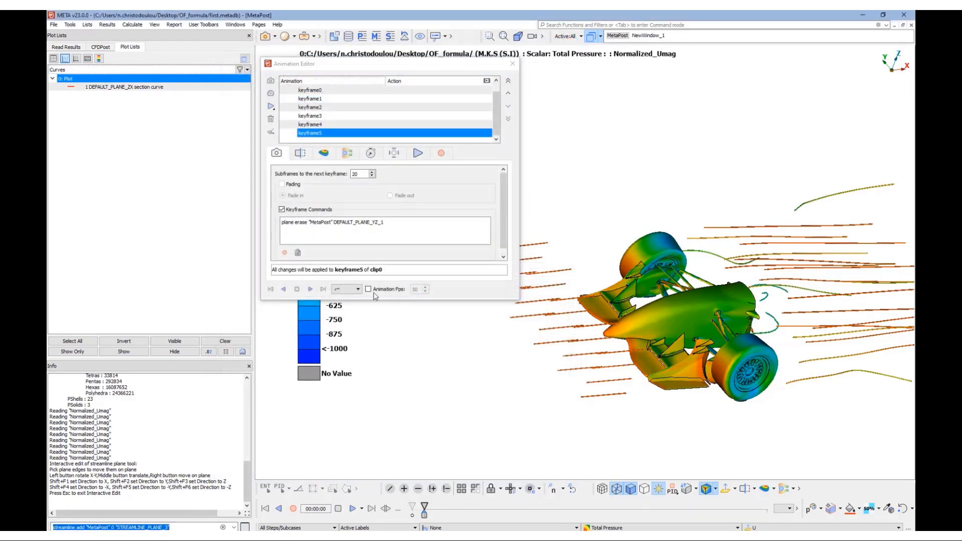
pyautogui.click(393, 224)
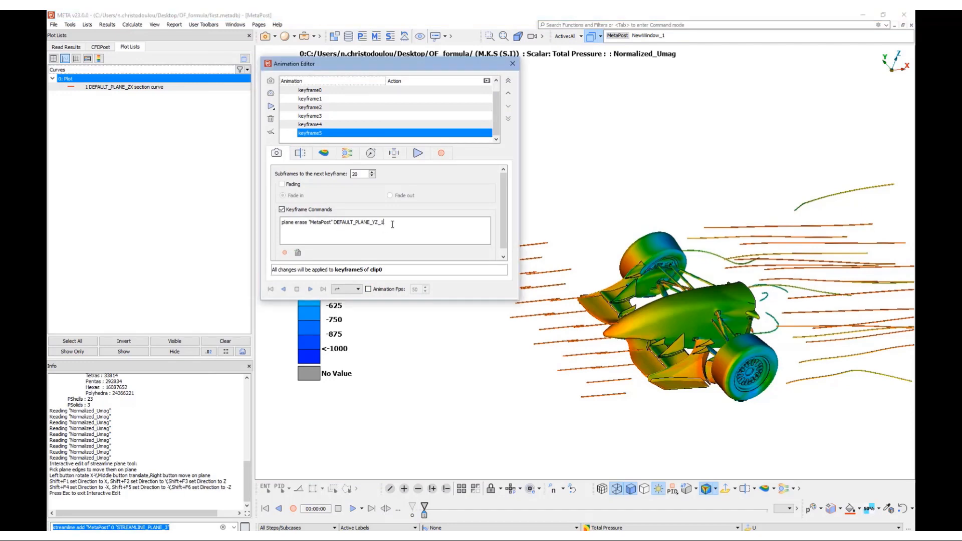
pyautogui.hotkey('ctrl', 'v')
# - Orient the car to a closer, low front three-quarter view with the streamlines and add a keyframe to clip0
pyautogui.scroll(2, 714, 391)
pyautogui.moveTo(716, 387)
pyautogui.keyDown('ctrl'); pyautogui.mouseDown()
pyautogui.moveTo(735, 399)
pyautogui.moveTo(728, 385)
pyautogui.mouseUp(); pyautogui.keyUp('ctrl')
pyautogui.keyDown('ctrl'); pyautogui.moveTo(729, 384); pyautogui.dragTo(701, 364, button='middle'); pyautogui.keyUp('ctrl')
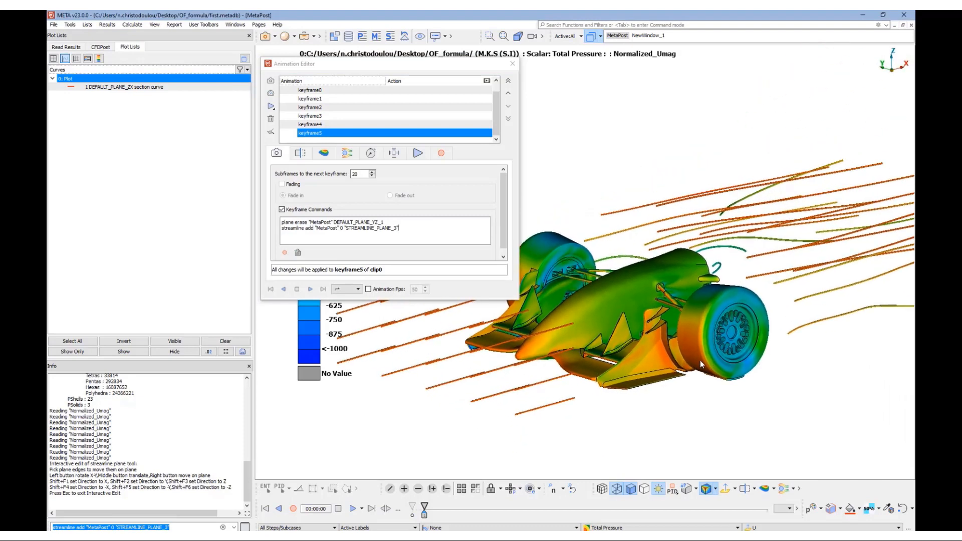
pyautogui.keyDown('ctrl'); pyautogui.moveTo(700, 361); pyautogui.dragTo(669, 362); pyautogui.keyUp('ctrl')
pyautogui.click(271, 81)
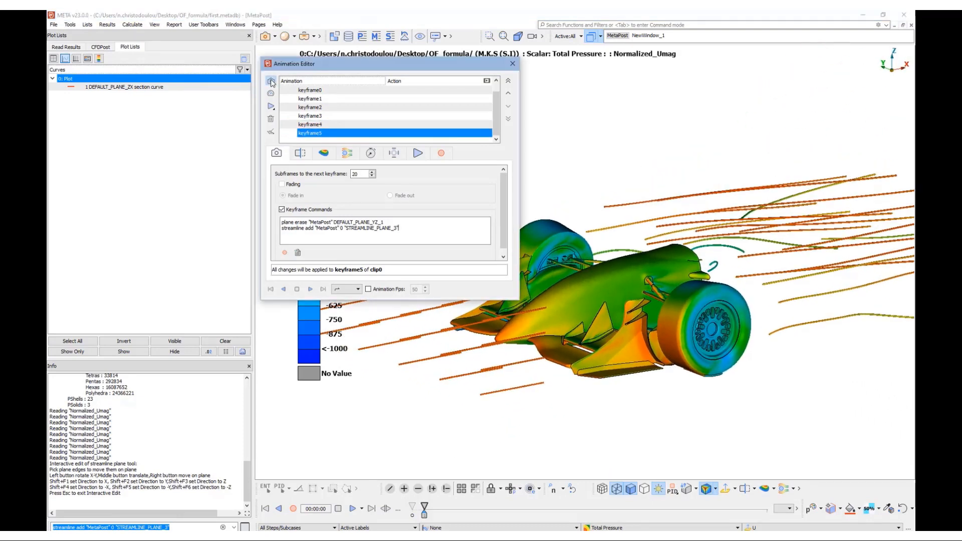
# - Orbit to a slightly higher front three-quarter view of the car and add two keyframes to clip0 with that view
pyautogui.keyDown('ctrl'); pyautogui.moveTo(596, 362); pyautogui.dragTo(651, 371); pyautogui.keyUp('ctrl')
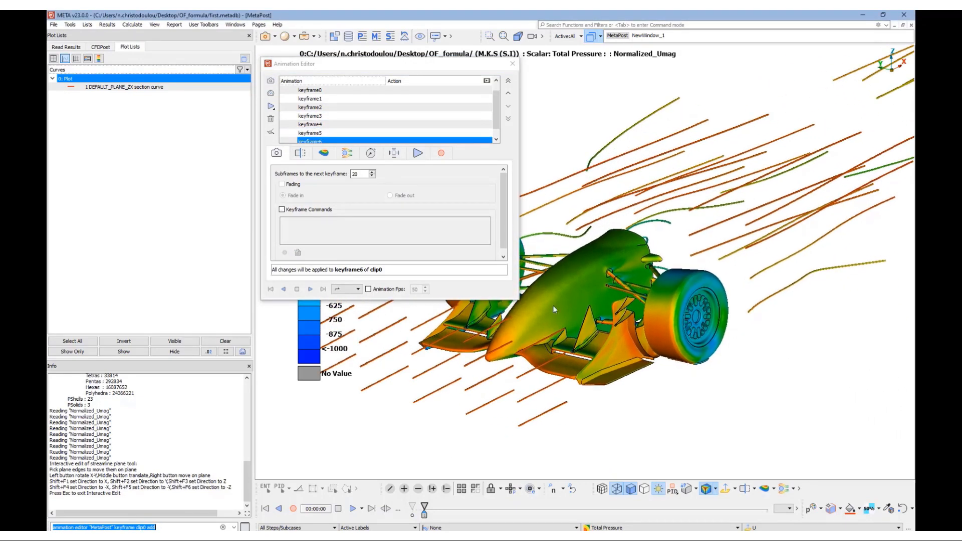
pyautogui.keyDown('ctrl'); pyautogui.moveTo(553, 309); pyautogui.dragTo(624, 313); pyautogui.keyUp('ctrl')
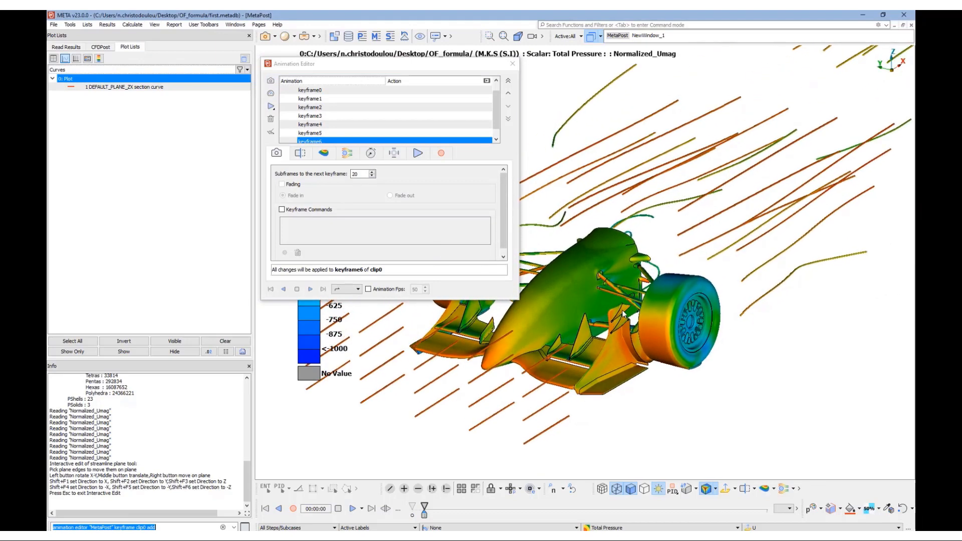
pyautogui.click(271, 81)
pyautogui.click(347, 153)
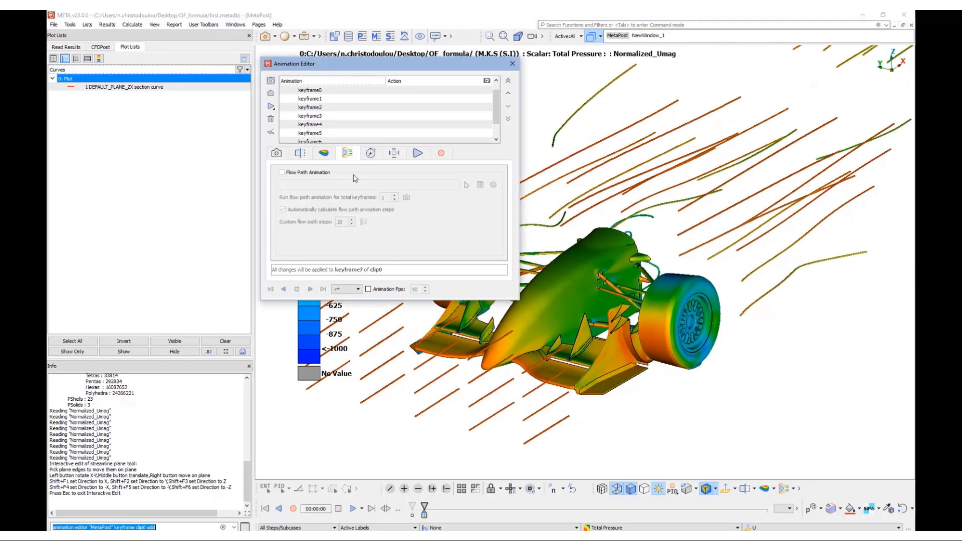
pyautogui.click(325, 132)
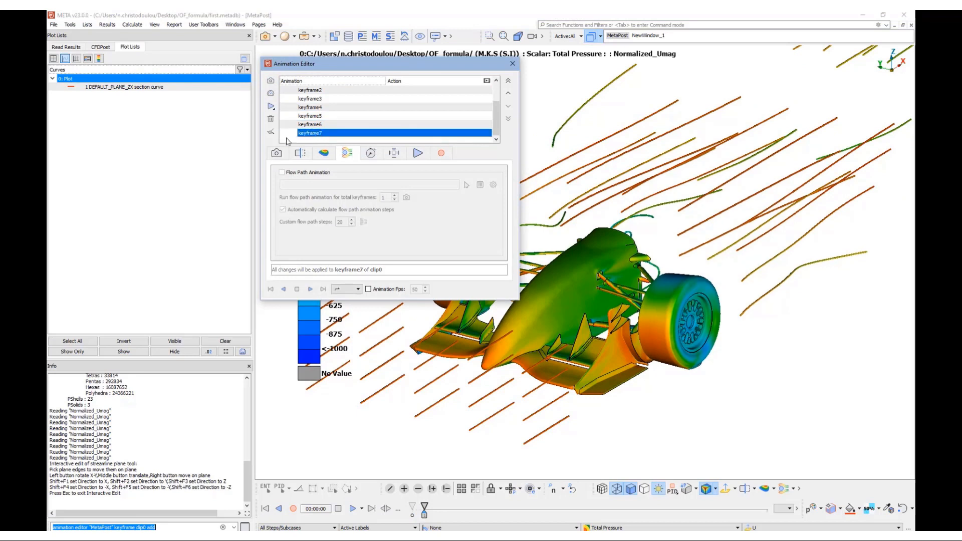
pyautogui.click(271, 80)
# - Enable Flow Path Animation on keyframe7 using STREAMLINE_PLANE_3, running for a total of 8 keyframes
pyautogui.click(326, 134)
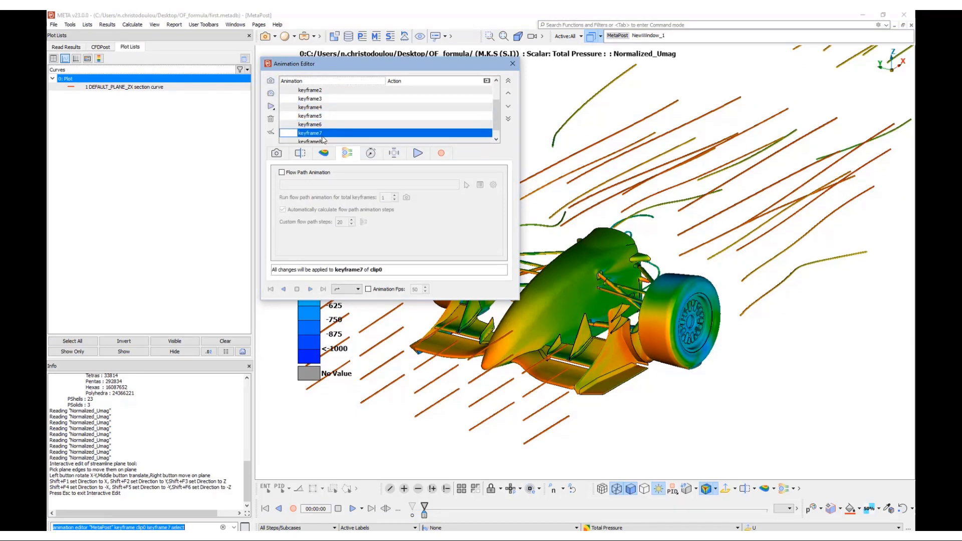
pyautogui.click(293, 173)
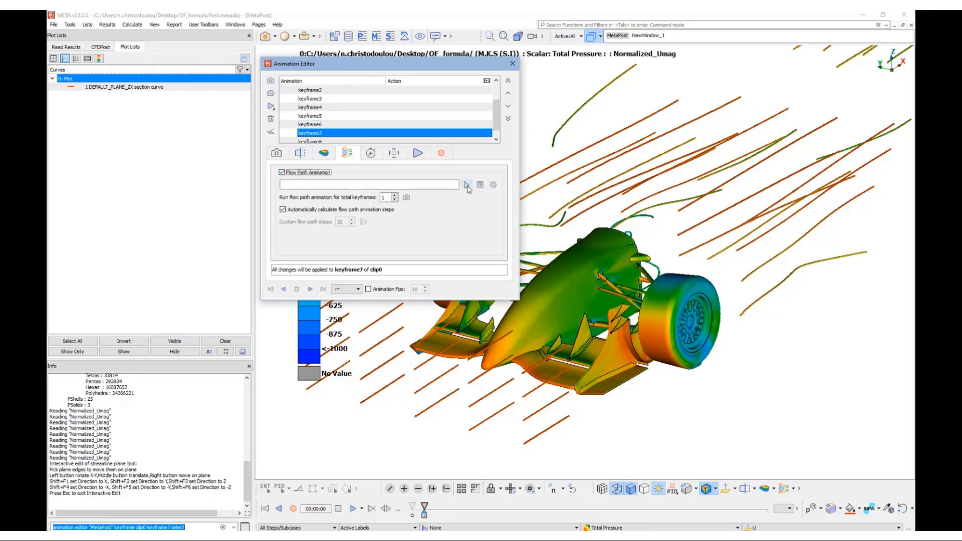
pyautogui.click(593, 192)
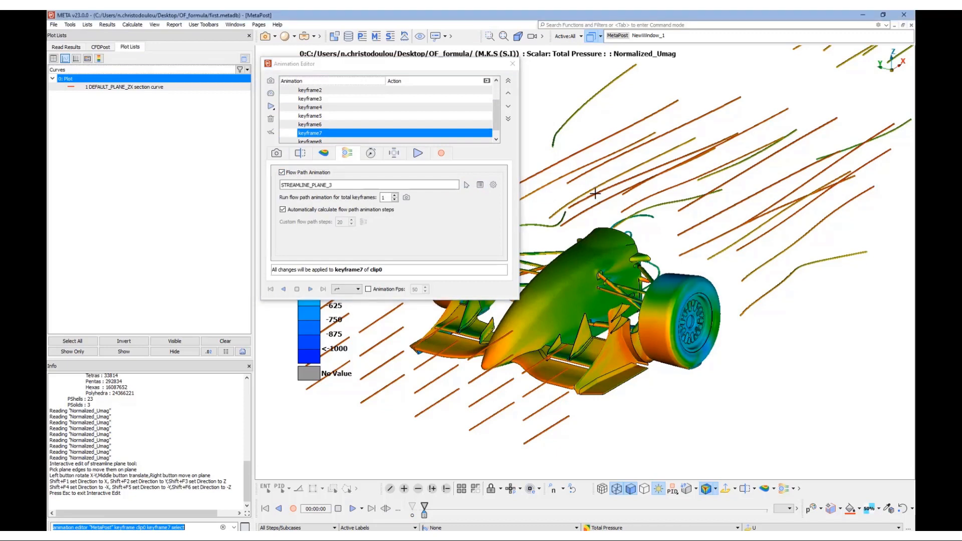
pyautogui.click(395, 200)
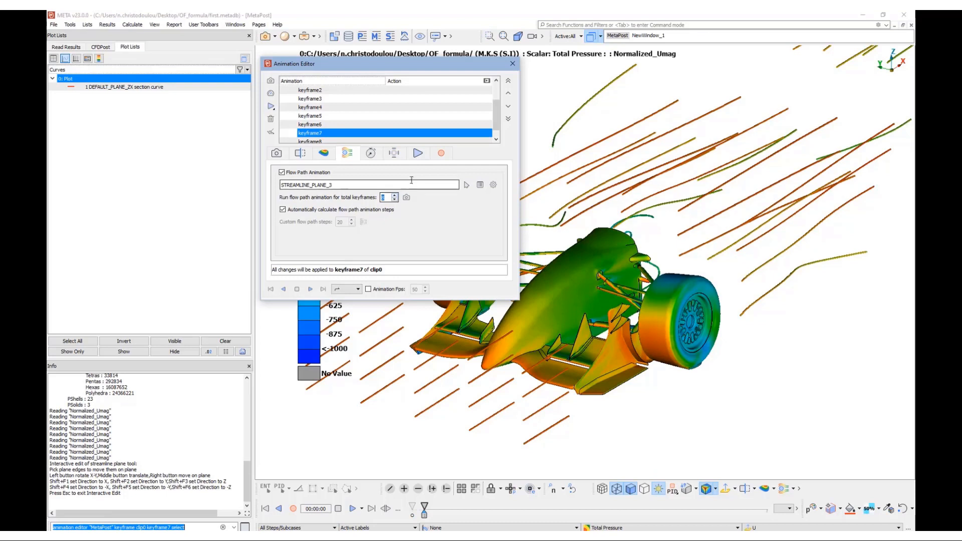
# - Add three more keyframes to clip0 after keyframe8, keeping the same front three-quarter view
pyautogui.click(496, 139)
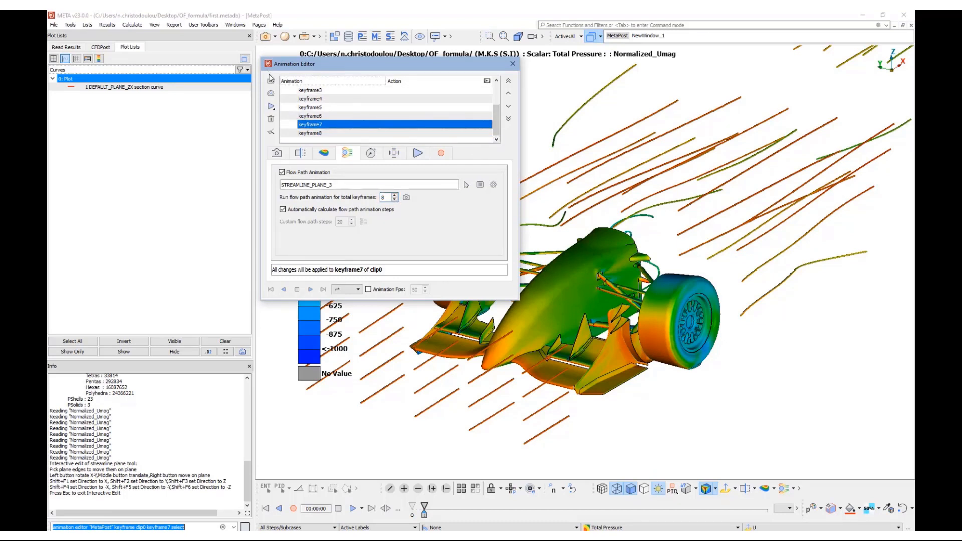
pyautogui.click(271, 81)
pyautogui.click(271, 81)
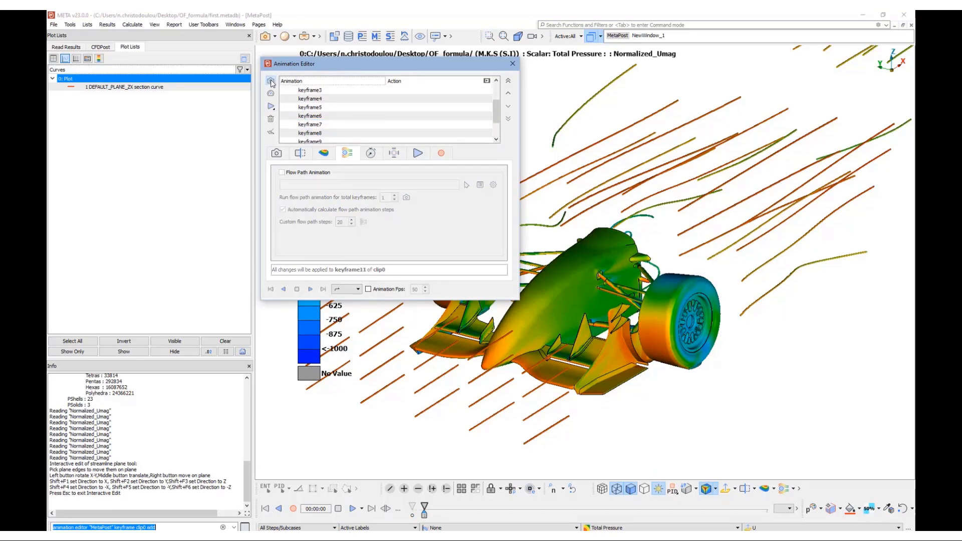
# - Switch the car to the default front view and add two keyframes to clip0 after keyframe11
pyautogui.scroll(1, 633, 311)
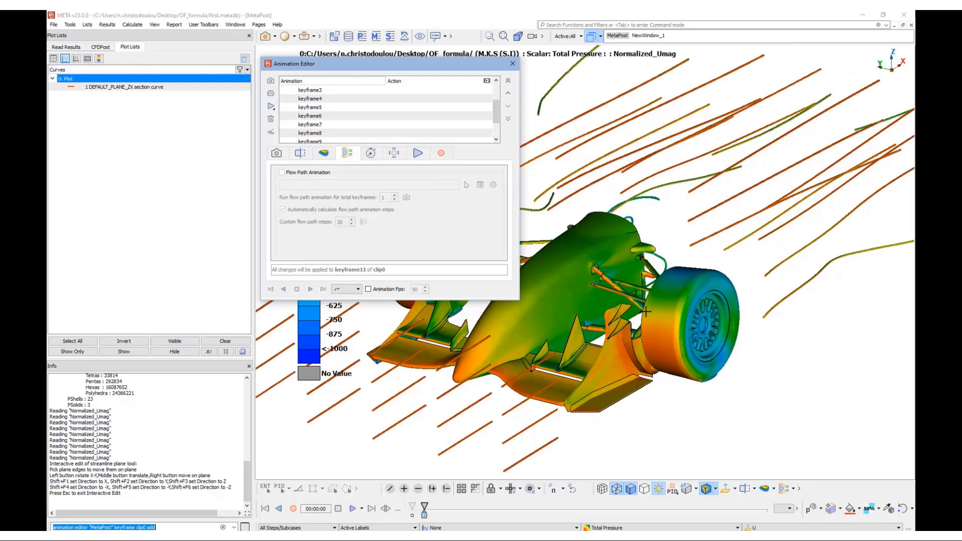
pyautogui.scroll(-2, 658, 353)
pyautogui.click(669, 374)
pyautogui.press('F5')
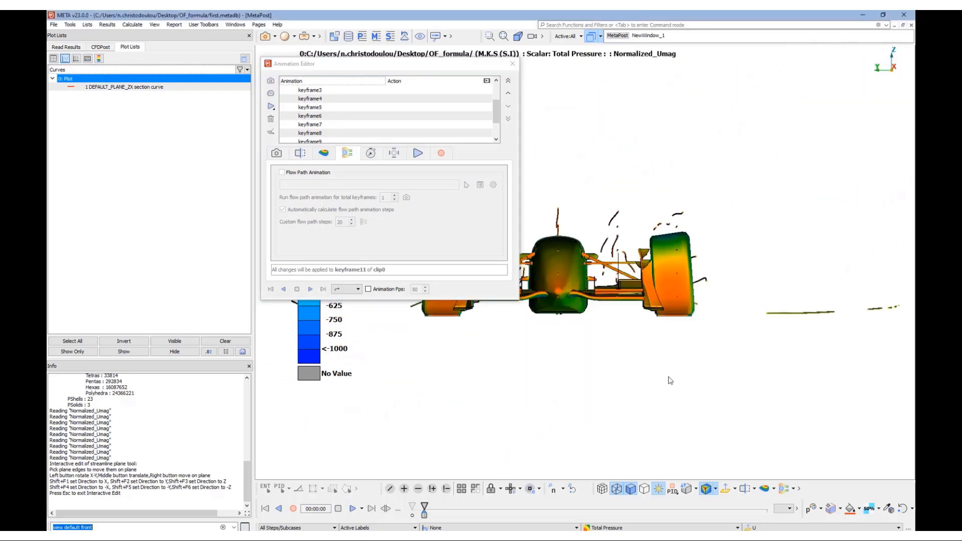
pyautogui.press('F3')
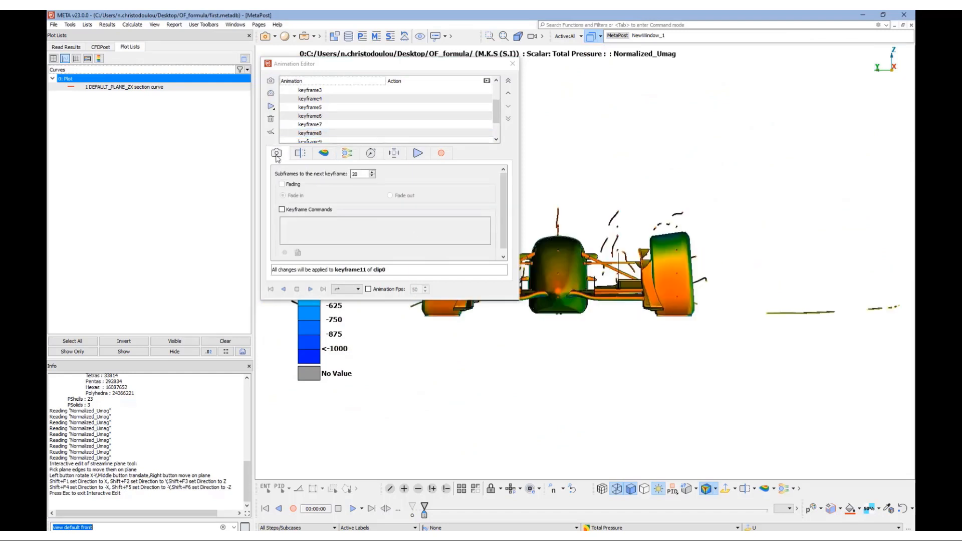
pyautogui.scroll(-1, 323, 120)
pyautogui.click(271, 81)
pyautogui.click(271, 81)
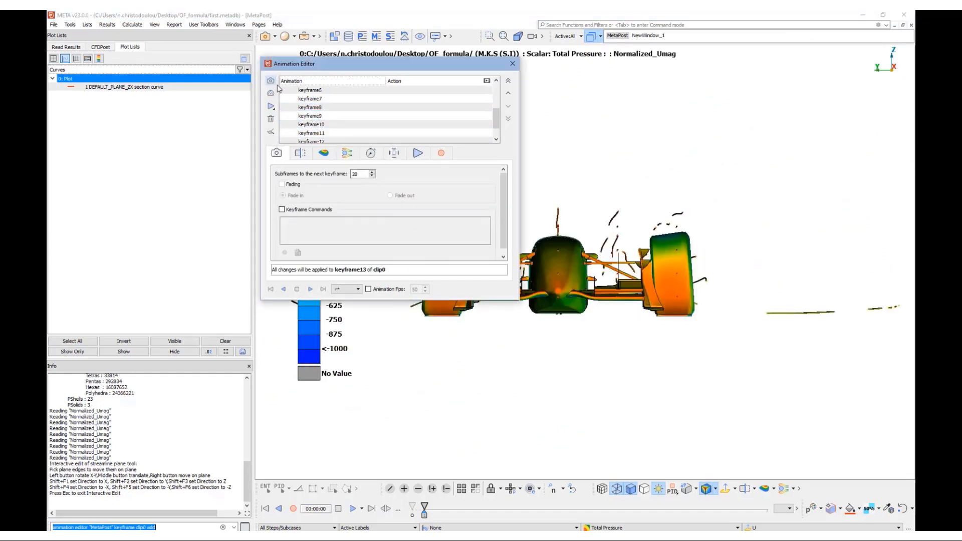
# - Return to the start of clip0 and hide the STREAMLINE_PLANE_3 flow paths
pyautogui.scroll(-1, 333, 114)
pyautogui.scroll(3, 333, 120)
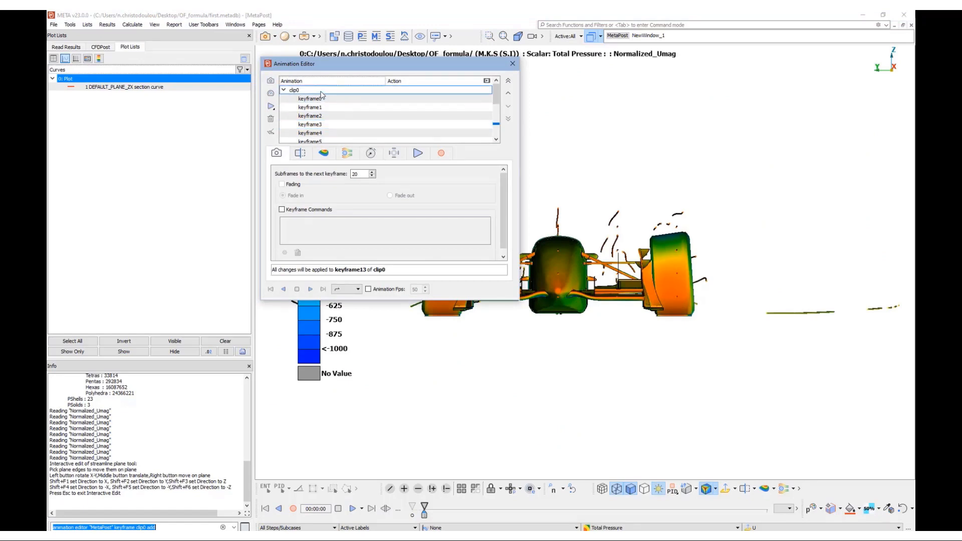
pyautogui.click(320, 90)
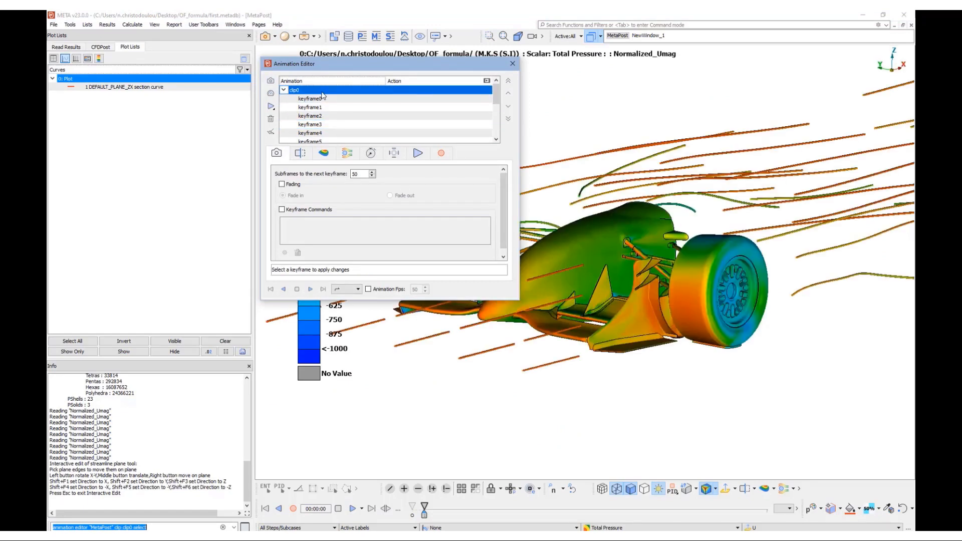
pyautogui.click(782, 489)
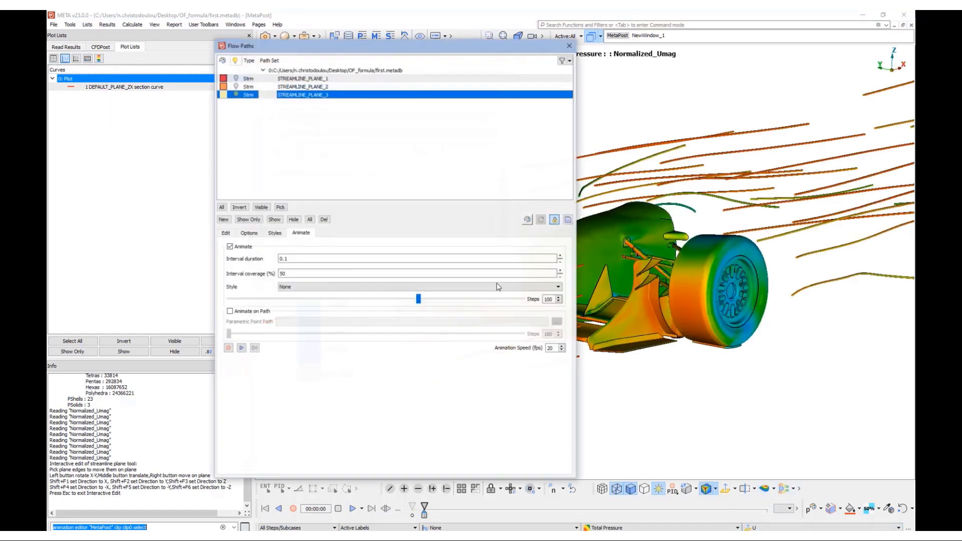
pyautogui.click(236, 94)
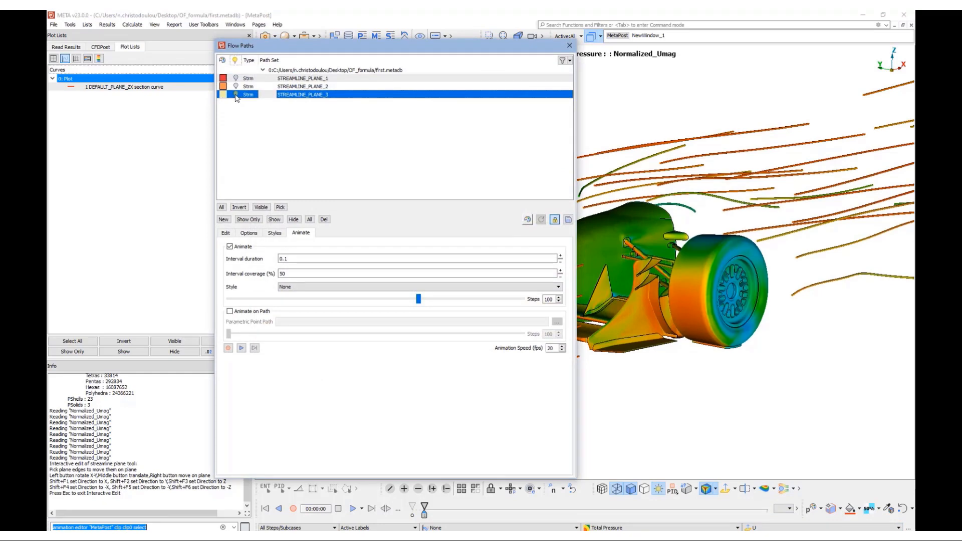
pyautogui.click(569, 45)
pyautogui.scroll(-3, 301, 113)
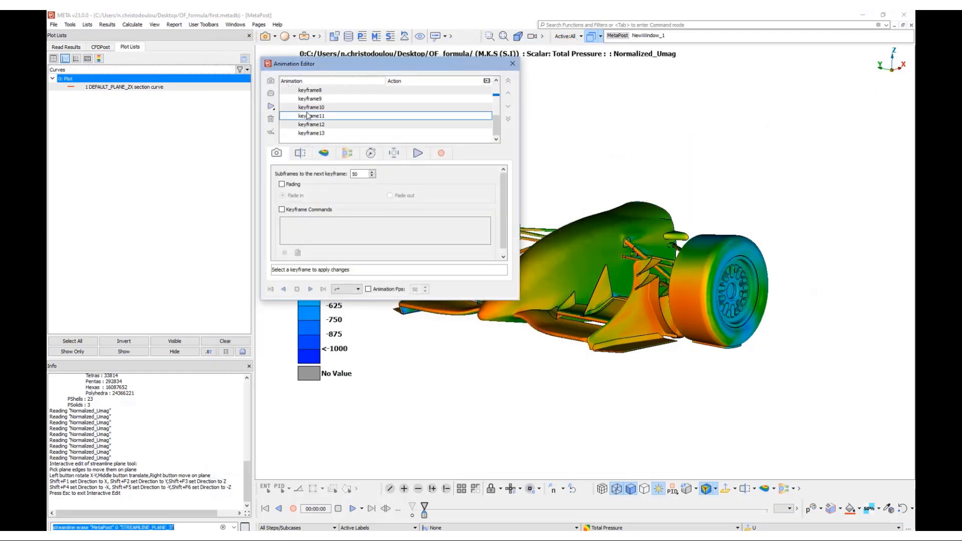
# - Select keyframe13 and switch the displayed scalar to U,Magnitude#1, moving the Animation Editor clear of the fringe bar
pyautogui.click(312, 133)
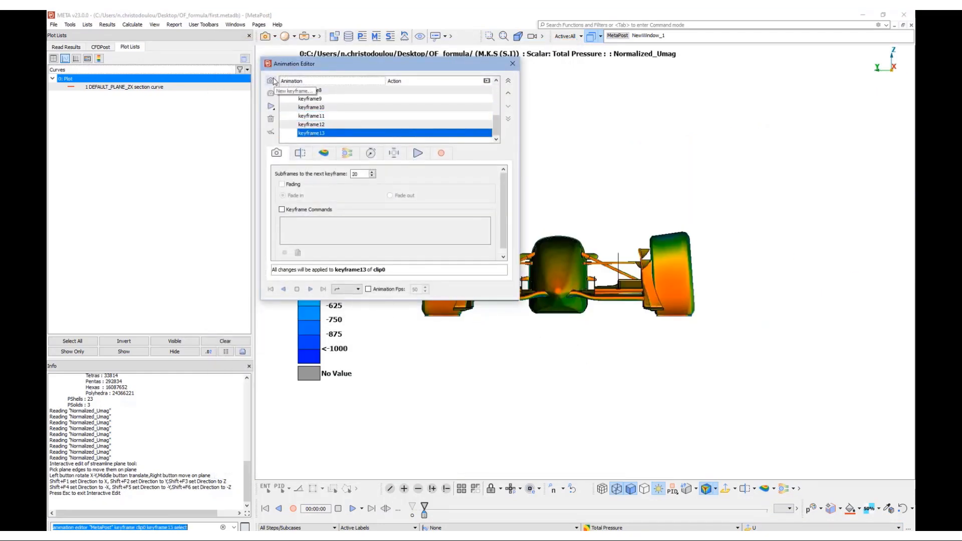
pyautogui.click(615, 528)
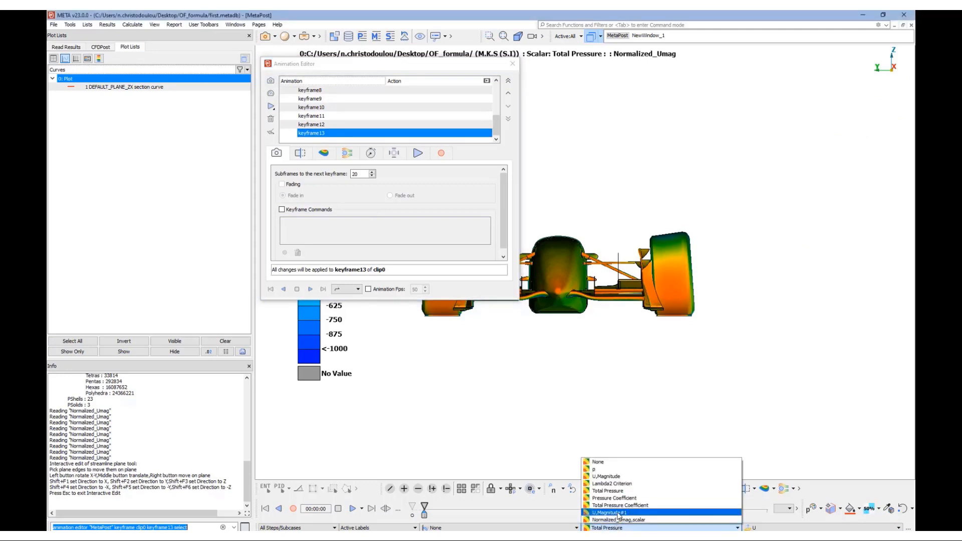
pyautogui.click(618, 513)
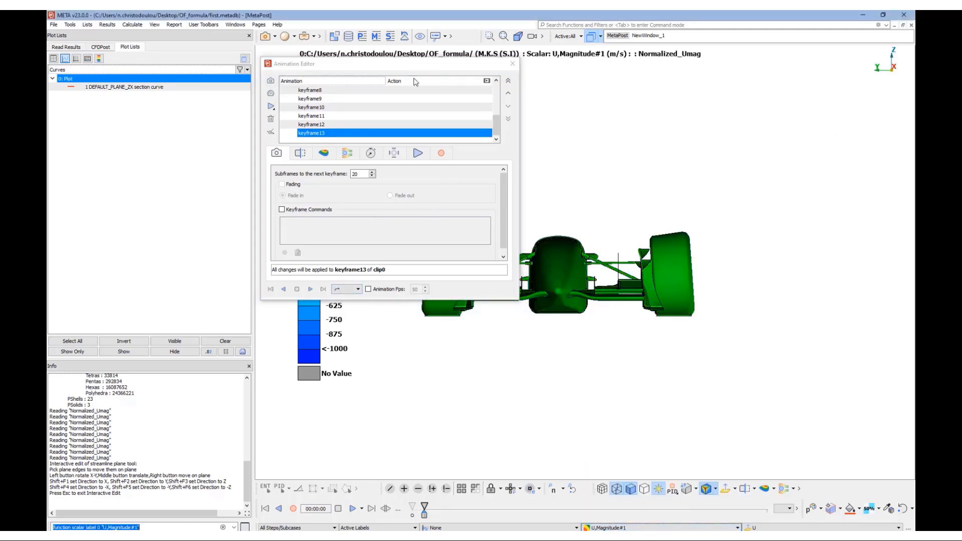
pyautogui.moveTo(411, 65); pyautogui.dragTo(715, 77)
# - Enable Keyframe Commands on keyframe13 and add the executed command function scalar label 0 "U,Magnitude#1"
pyautogui.click(538, 216)
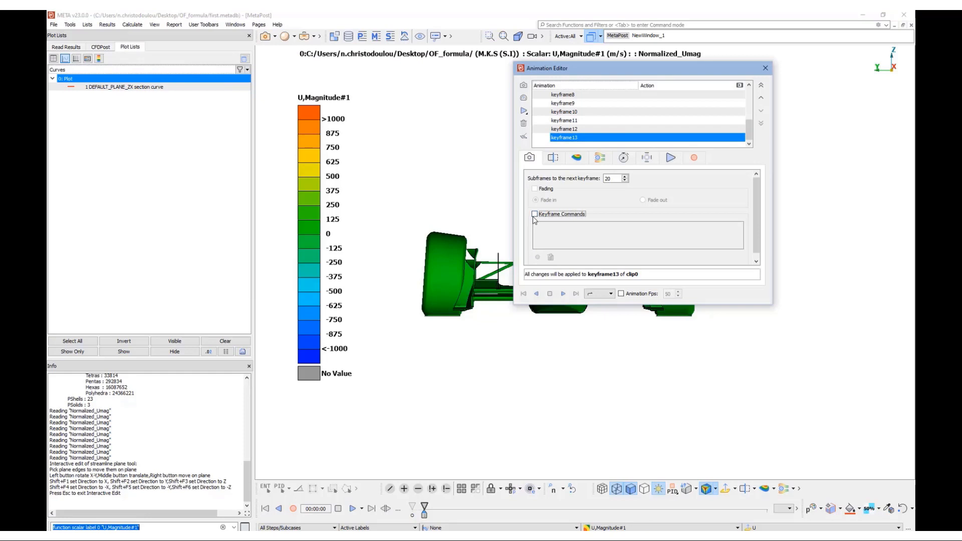
pyautogui.click(165, 527)
pyautogui.tripleClick(165, 527)
pyautogui.hotkey('ctrl', 'c')
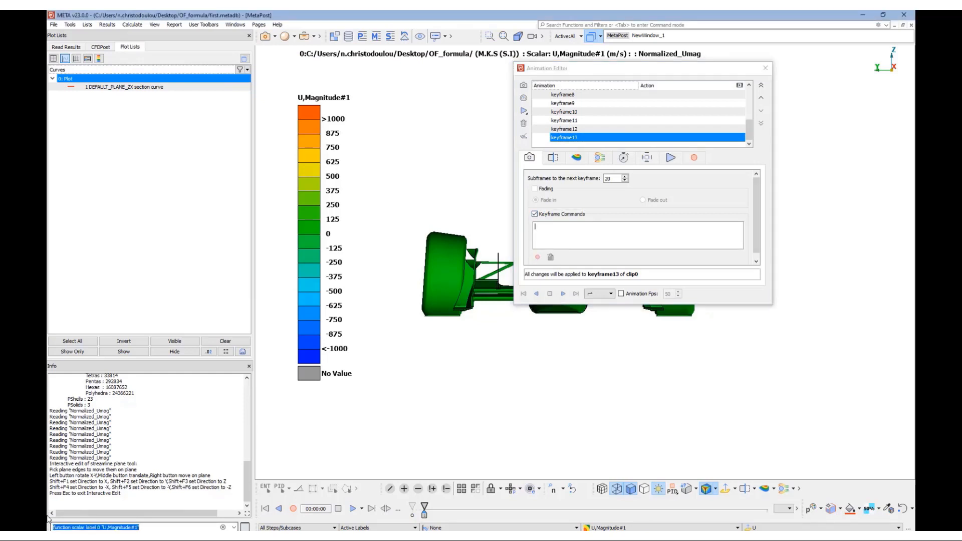
pyautogui.click(570, 227)
pyautogui.hotkey('ctrl', 'v')
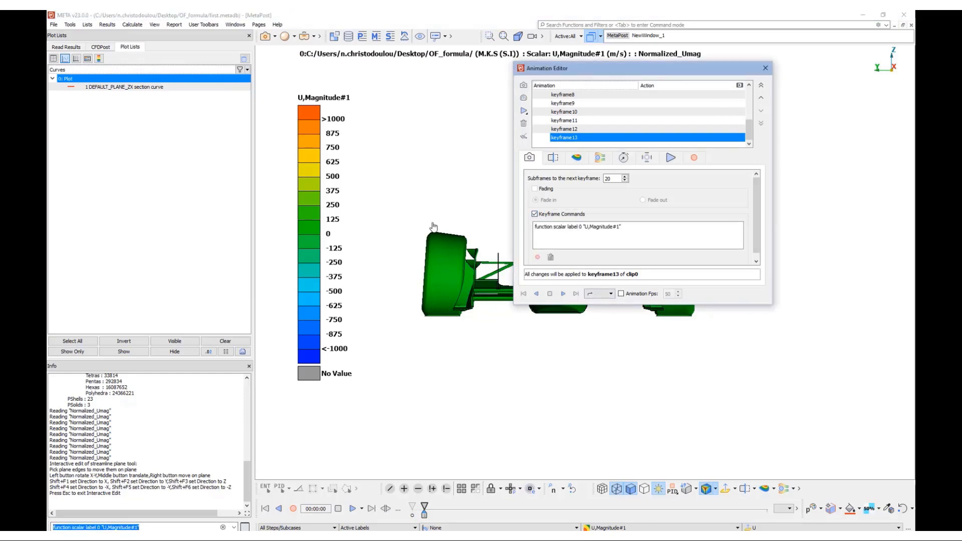
# - Set the U,Magnitude#1 fringe bar range limits to a maximum of 40 and a minimum of 0
pyautogui.rightClick(304, 202)
pyautogui.moveTo(332, 229)
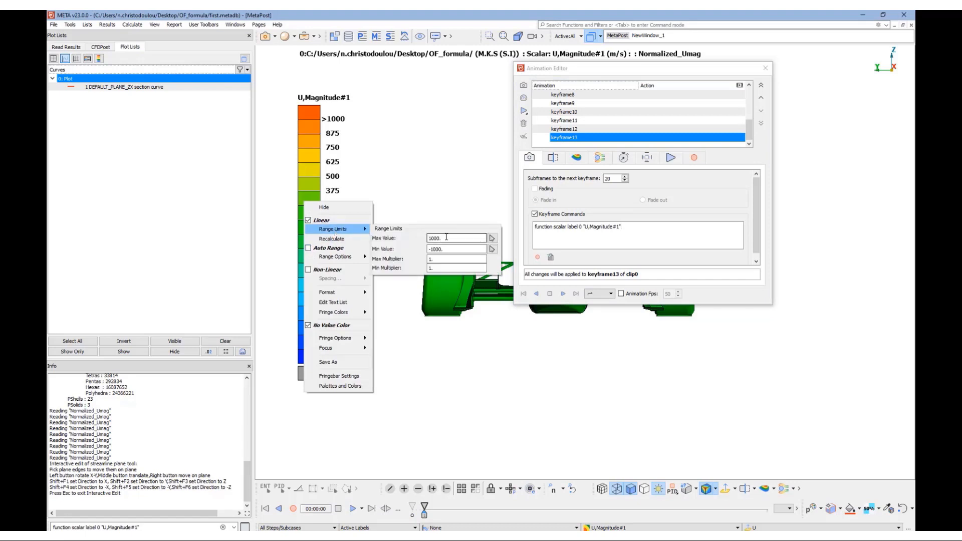
pyautogui.write('40')
pyautogui.press('Tab')
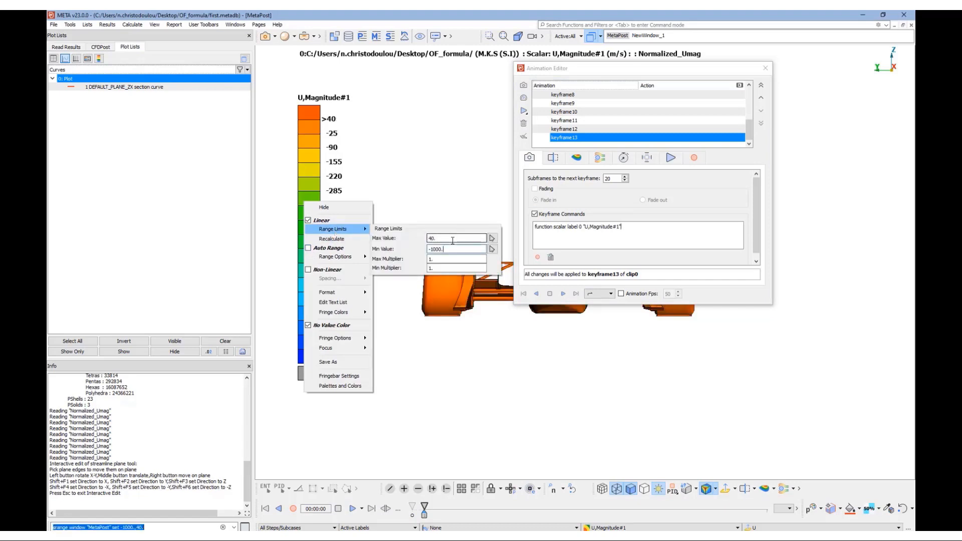
pyautogui.write('0')
pyautogui.press('Return')
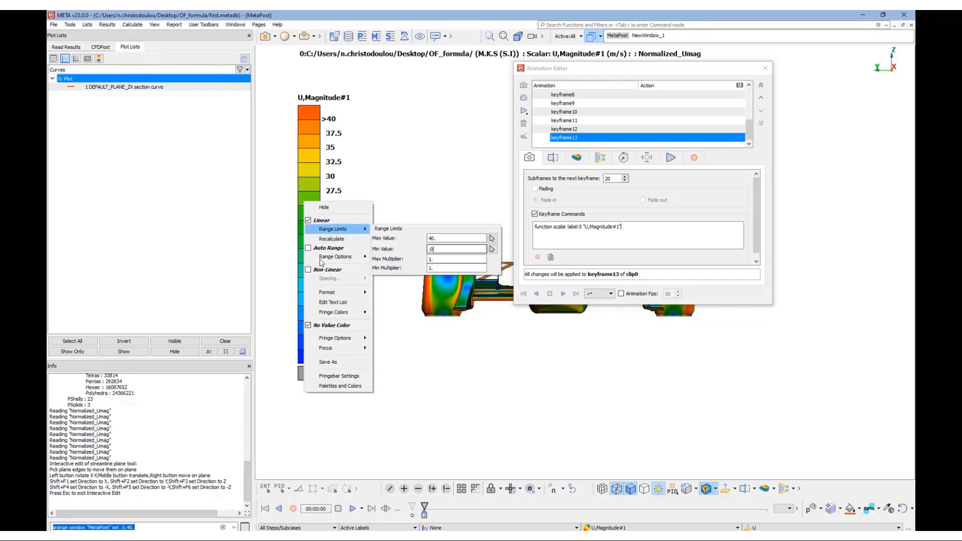
pyautogui.click(409, 421)
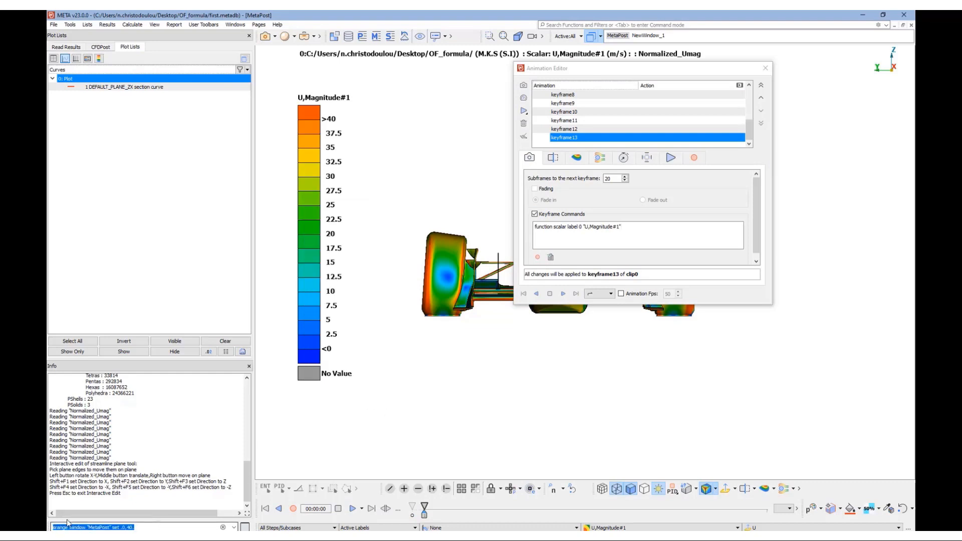
# - Append the command srange window "MetaPost" set .0,40. on a second line of keyframe13's commands
pyautogui.click(627, 227)
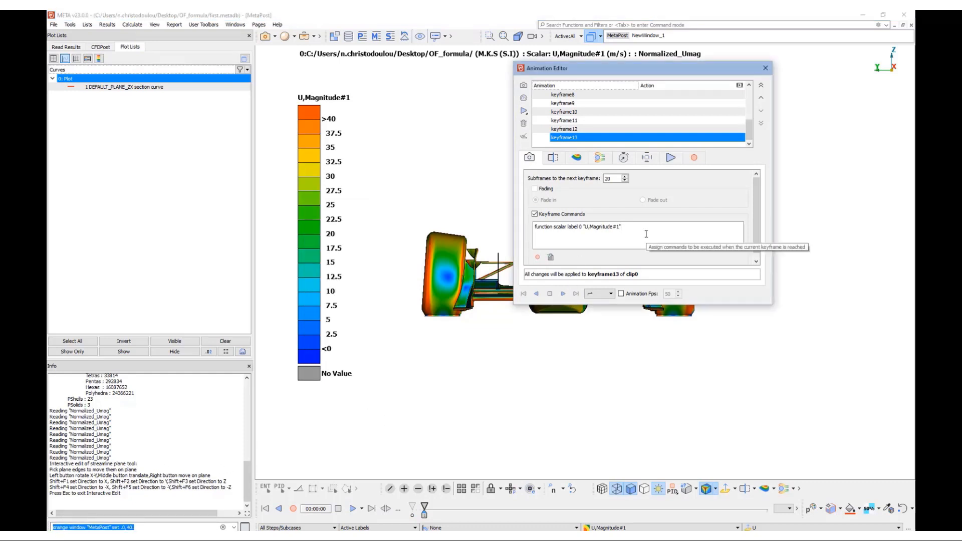
pyautogui.press('Return')
pyautogui.write('srange window "MetaPost" set .0,40.')
# - Add a keyframe to clip0 after keyframe13 with a closer front view of the car
pyautogui.scroll(3, 521, 322)
pyautogui.keyDown('ctrl'); pyautogui.moveTo(517, 321); pyautogui.dragTo(538, 359, button='middle'); pyautogui.keyUp('ctrl')
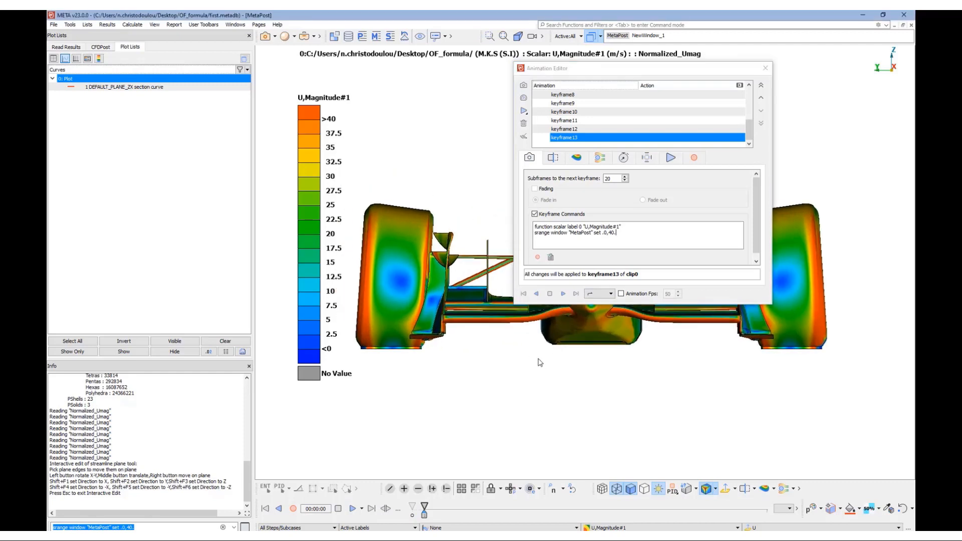
pyautogui.click(523, 85)
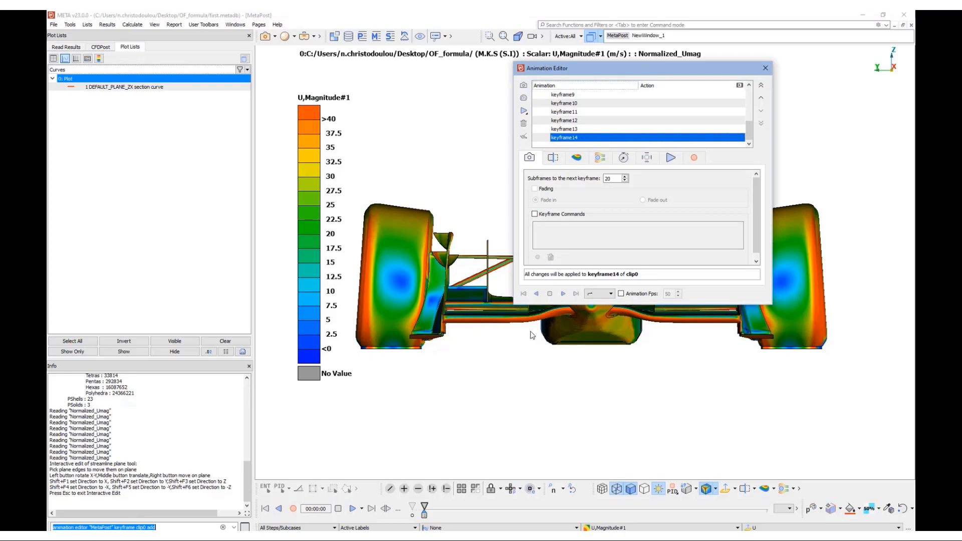
# - Switch the car to the default top view and add a keyframe to clip0 after keyframe14
pyautogui.scroll(-1, 532, 337)
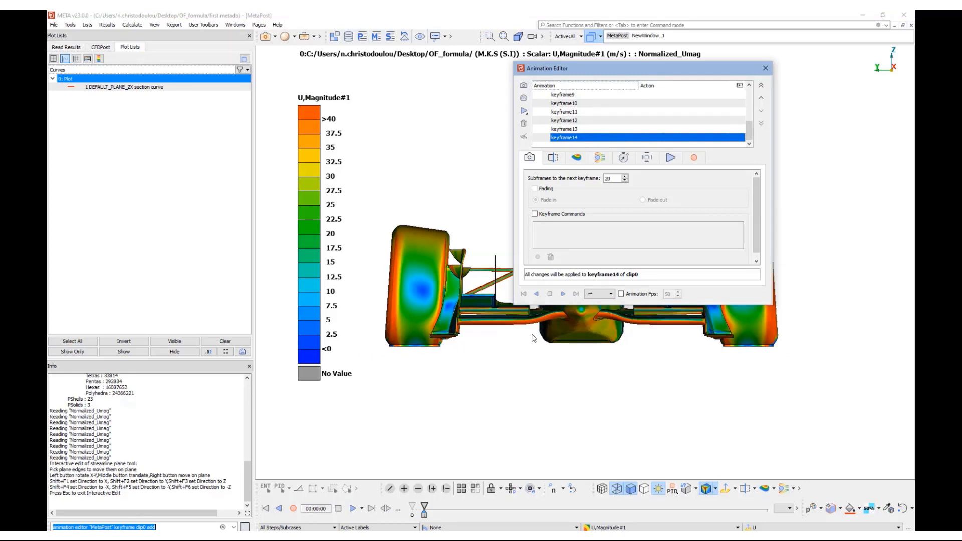
pyautogui.click(536, 357)
pyautogui.press('F2')
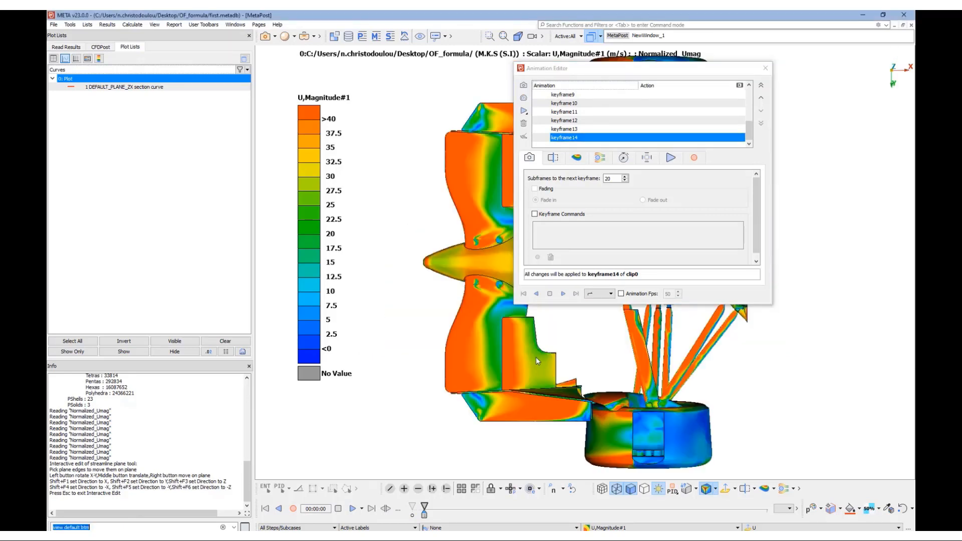
pyautogui.press('F1')
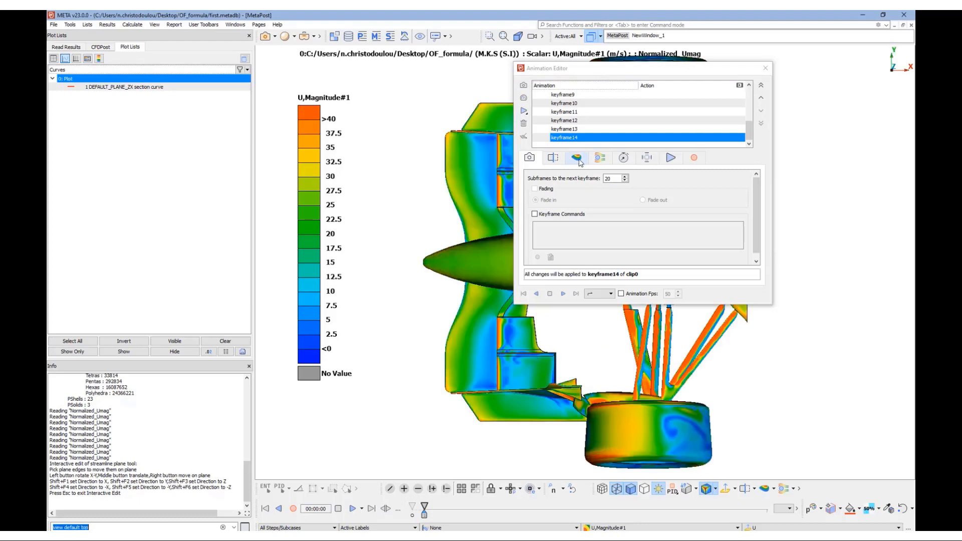
pyautogui.click(523, 85)
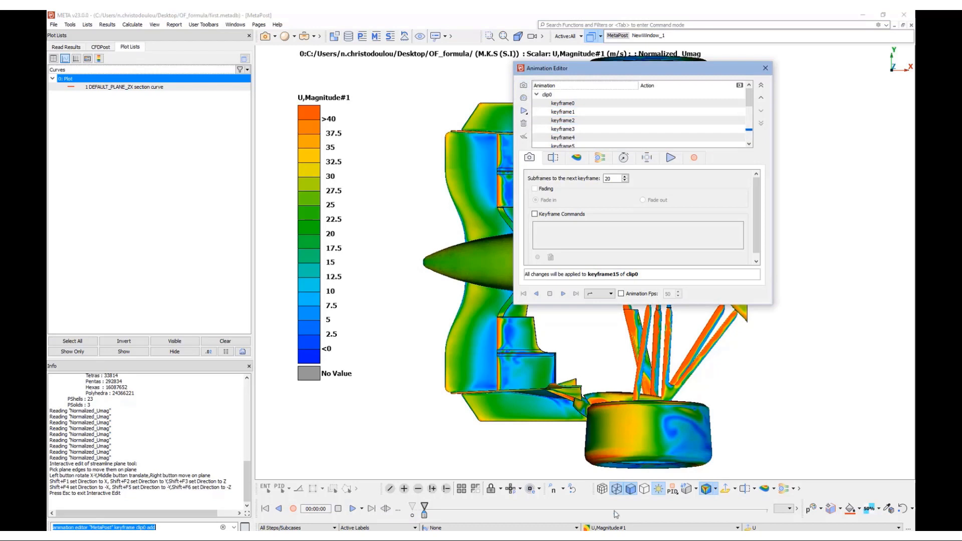
# - Switch the displayed scalar back to Total Pressure and set its fringe bar range limits to maximum 1000 and minimum -1000
pyautogui.click(626, 527)
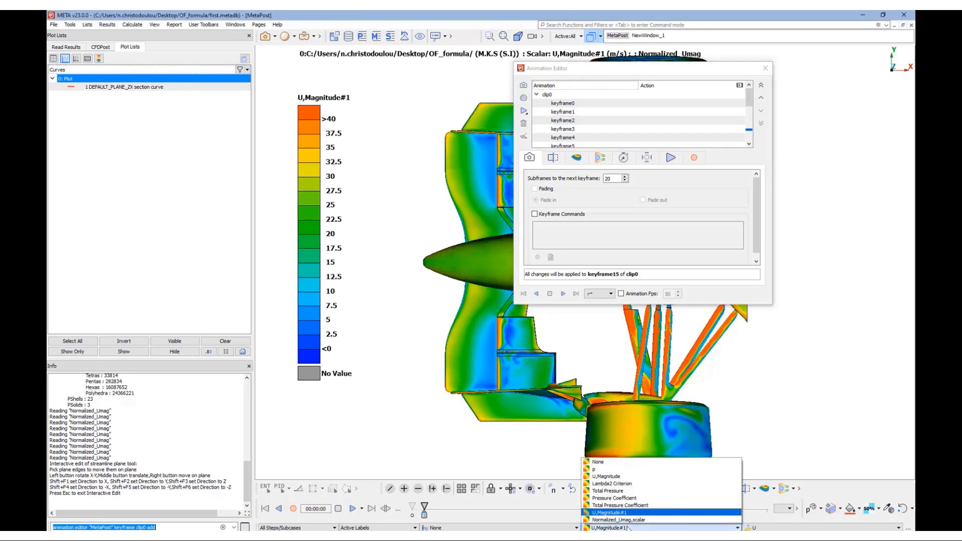
pyautogui.click(619, 493)
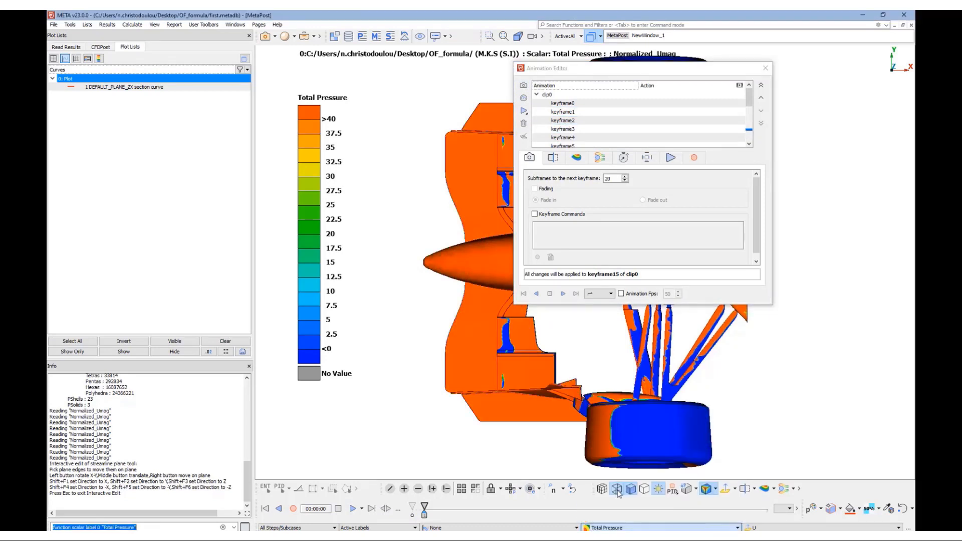
pyautogui.rightClick(306, 259)
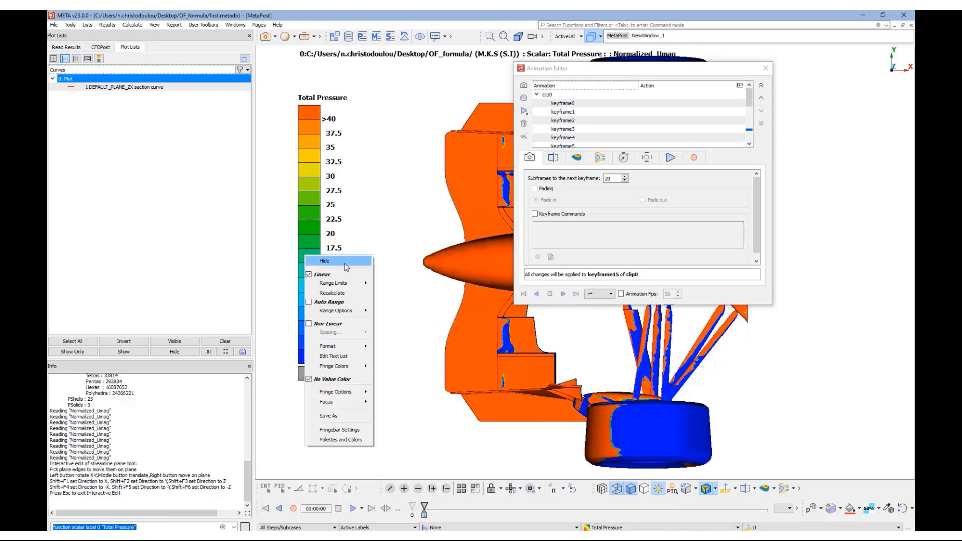
pyautogui.click(309, 303)
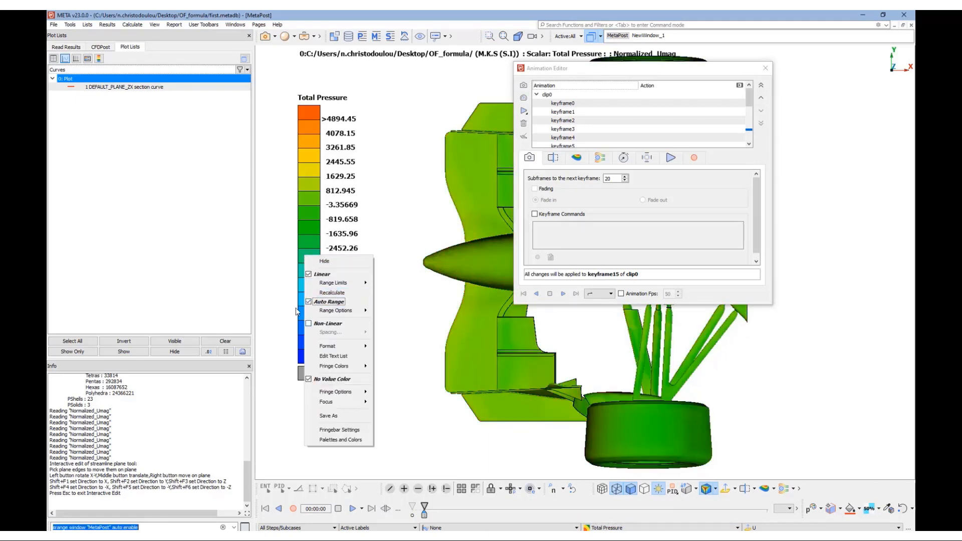
pyautogui.click(309, 302)
pyautogui.moveTo(333, 283)
pyautogui.doubleClick(455, 292)
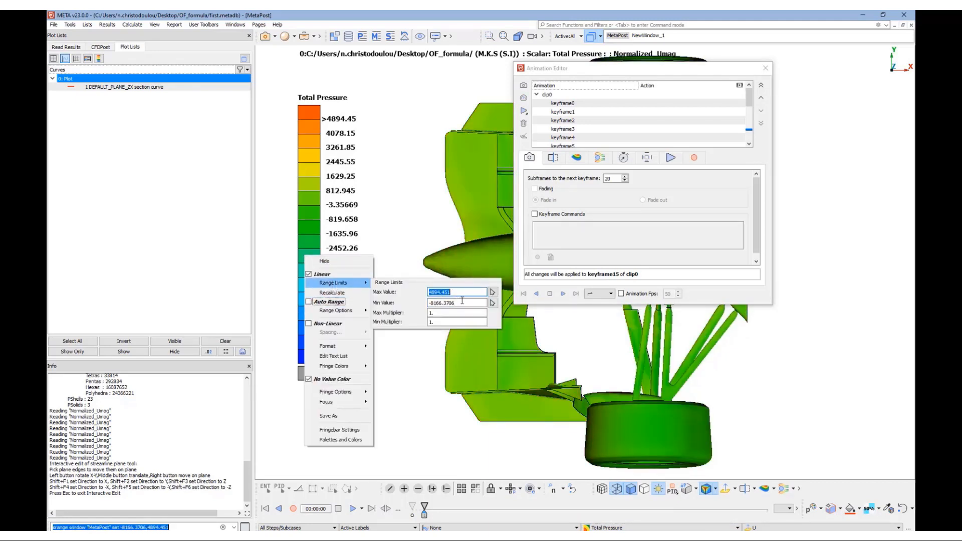
pyautogui.write('1000')
pyautogui.press('Return')
pyautogui.doubleClick(462, 301)
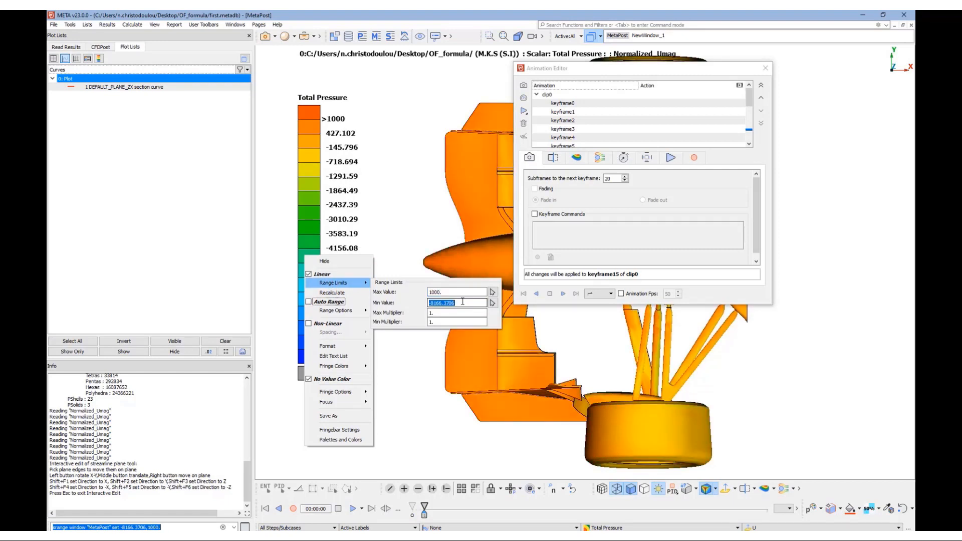
pyautogui.write('-1000')
pyautogui.press('Return')
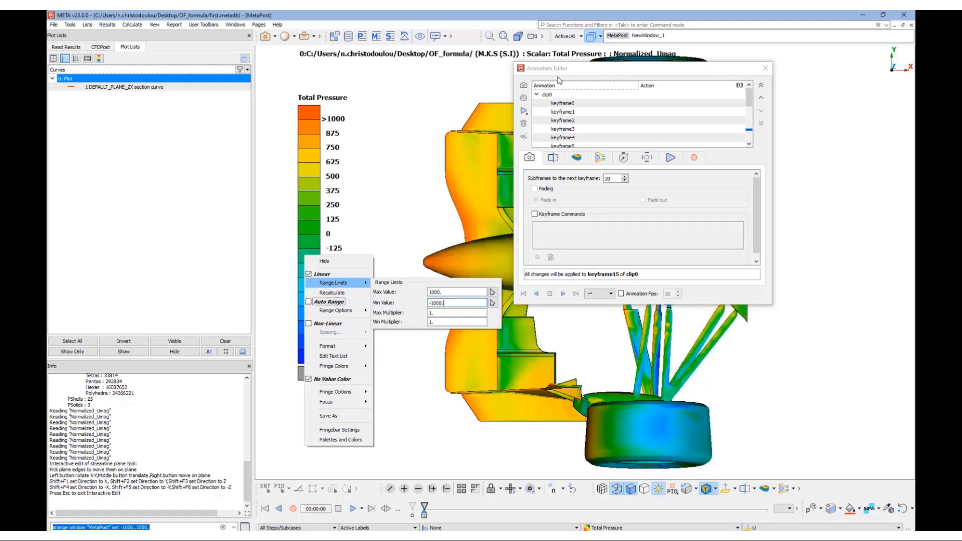
# - Play back the whole clip0 animation with the car in full view
pyautogui.click(561, 95)
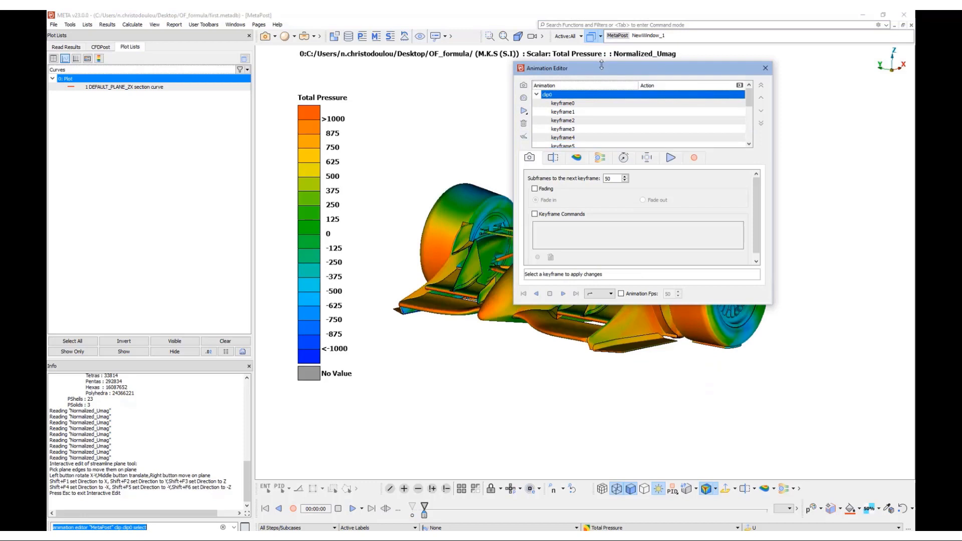
pyautogui.moveTo(596, 73); pyautogui.dragTo(186, 181)
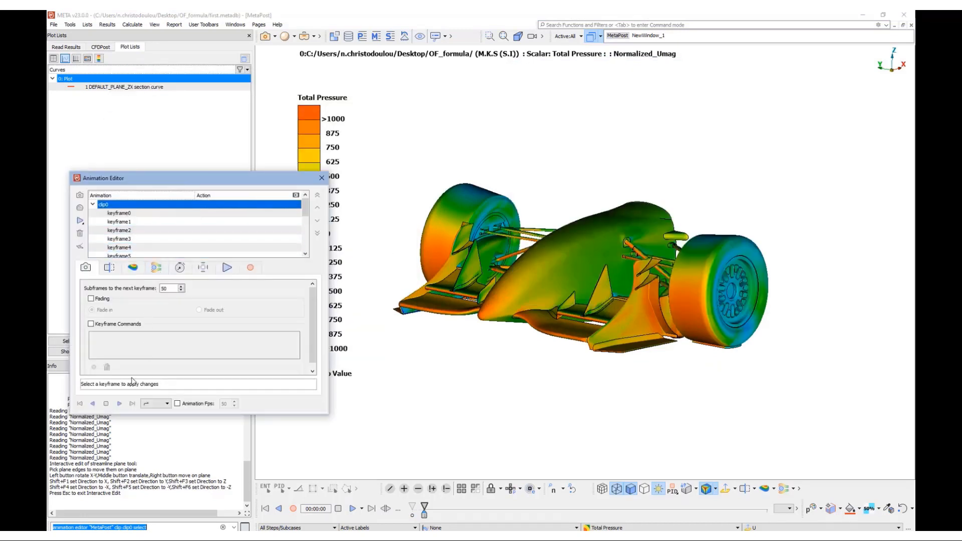
pyautogui.click(120, 404)
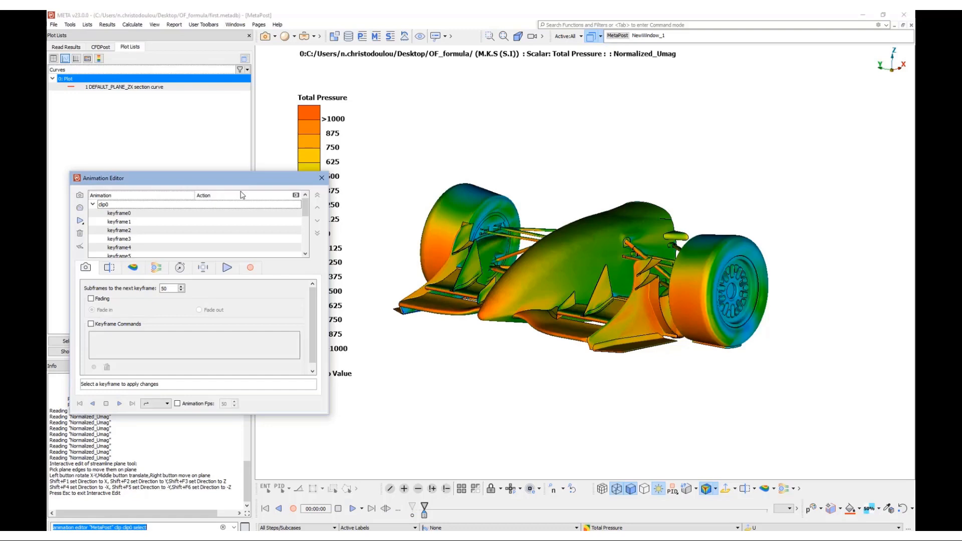
# - Record the animation as an AVI video named animation at 10 fps and close the video after viewing it
pyautogui.click(250, 267)
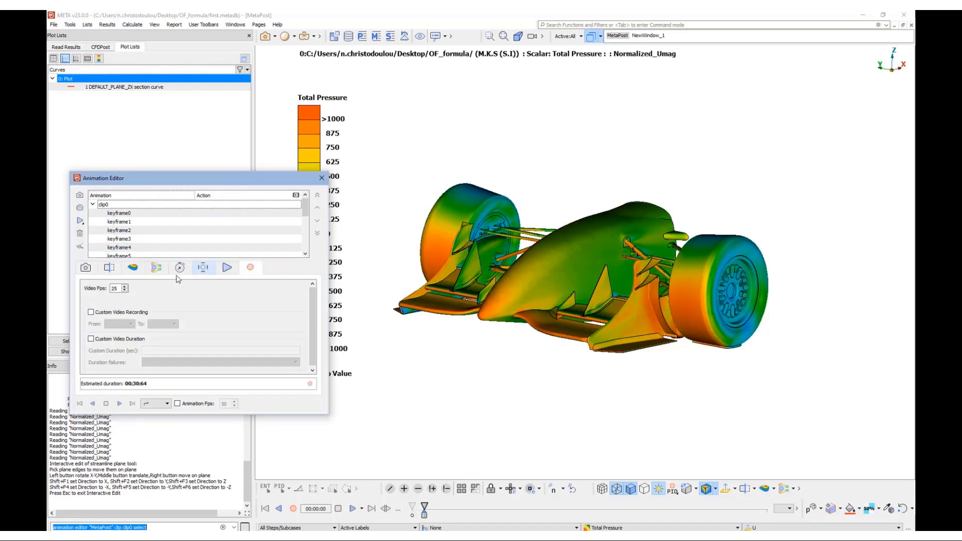
pyautogui.click(310, 384)
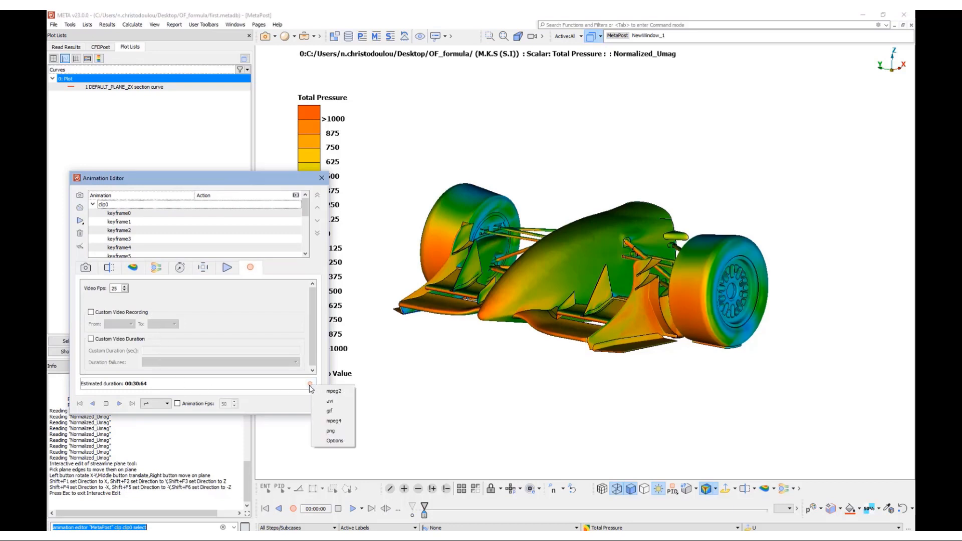
pyautogui.click(329, 400)
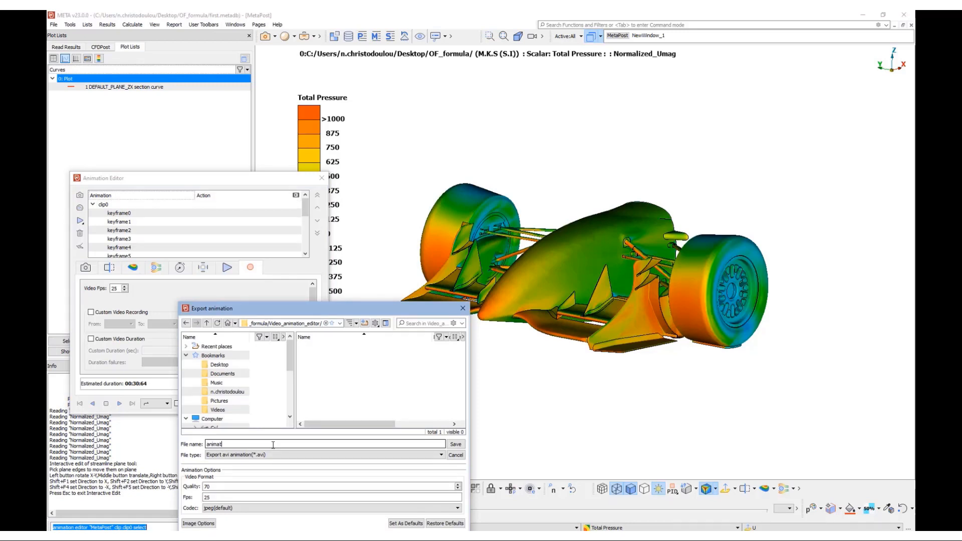
pyautogui.press('Tab')
pyautogui.press('Tab')
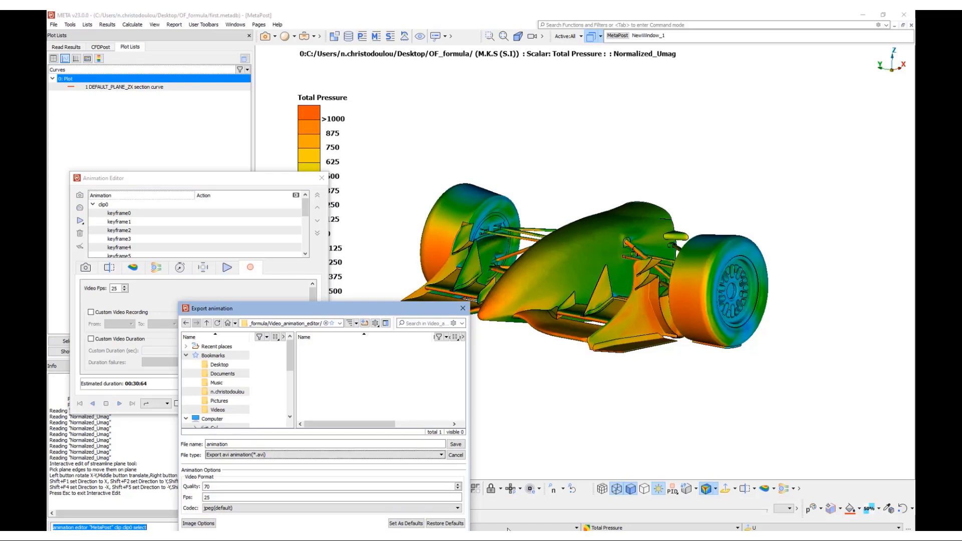
pyautogui.doubleClick(249, 498)
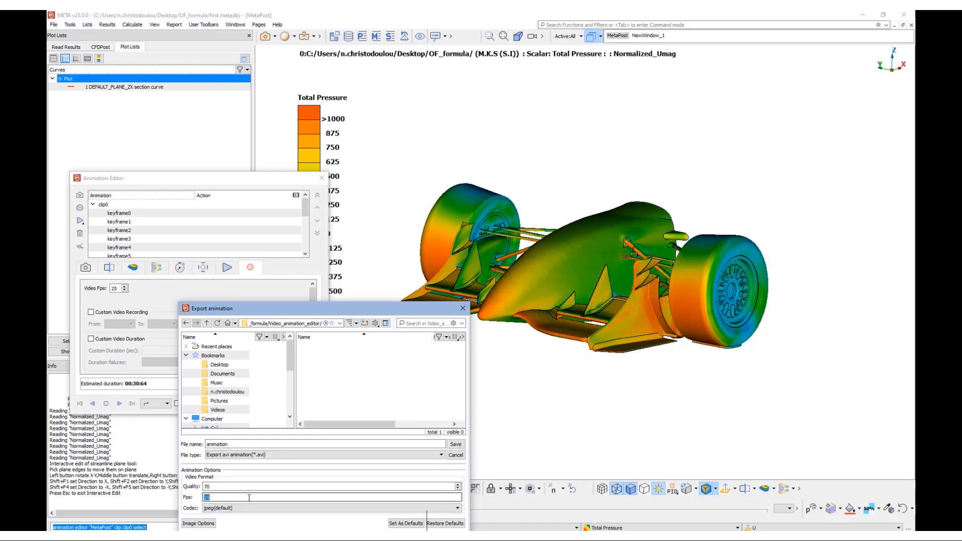
pyautogui.write('10')
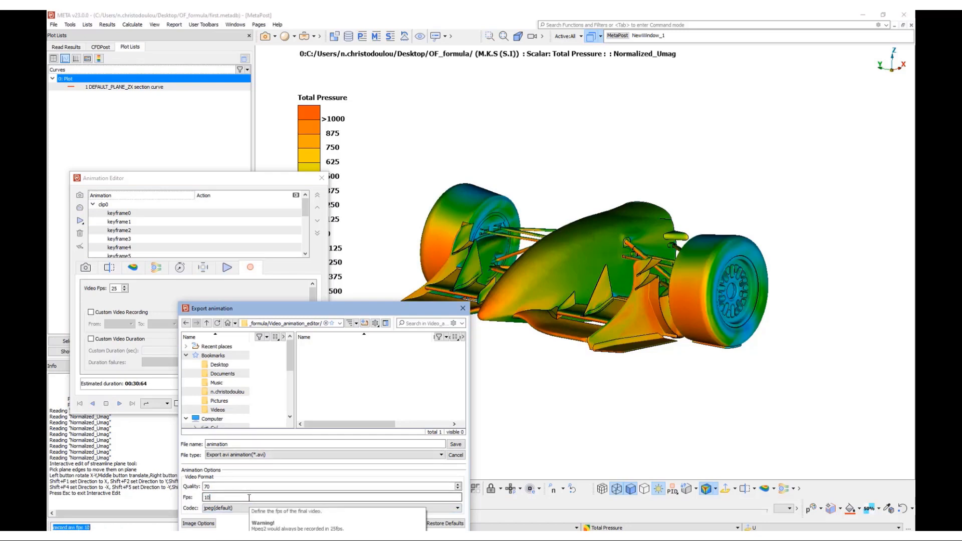
pyautogui.click(456, 445)
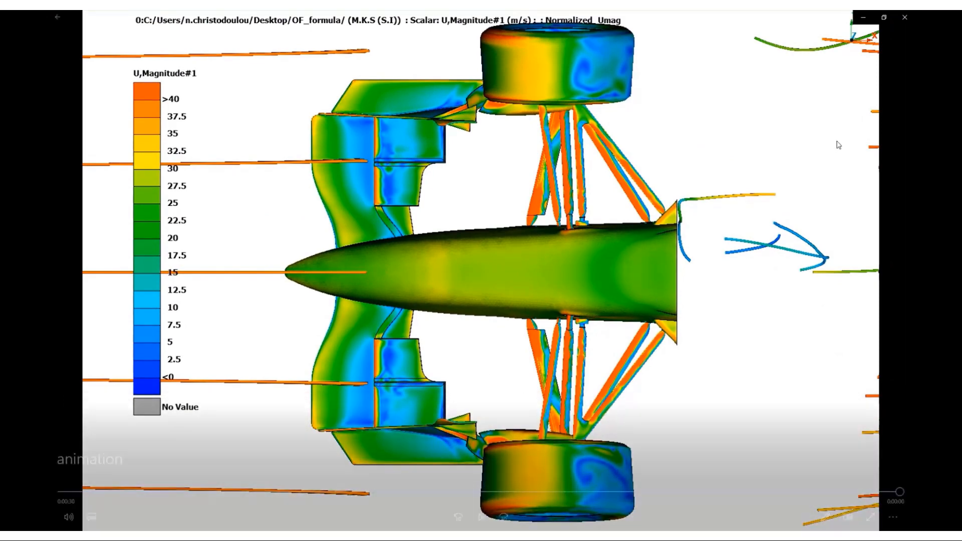
pyautogui.click(905, 18)
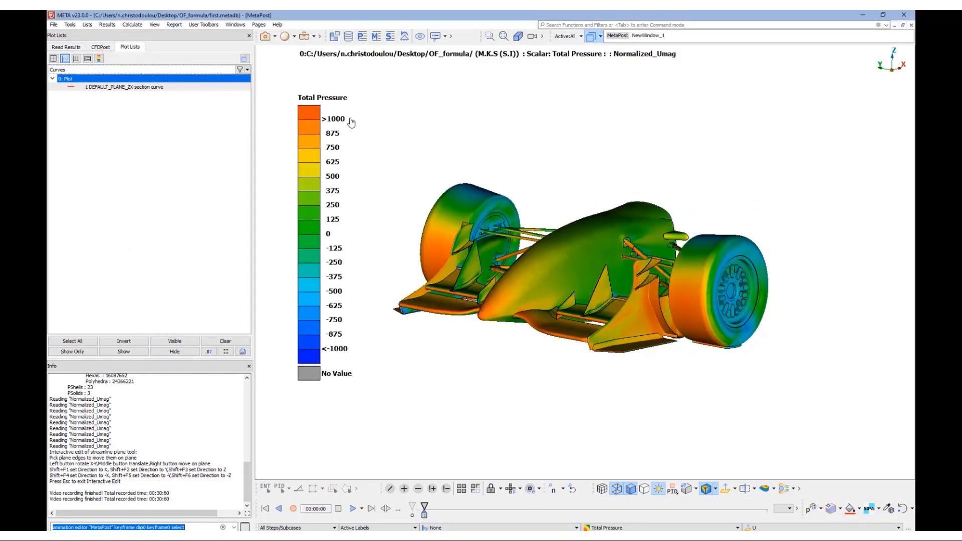
# - Open the PPTX Report Composer and place the current Total Pressure view of the car on Slide 1
pyautogui.click(174, 25)
pyautogui.click(196, 103)
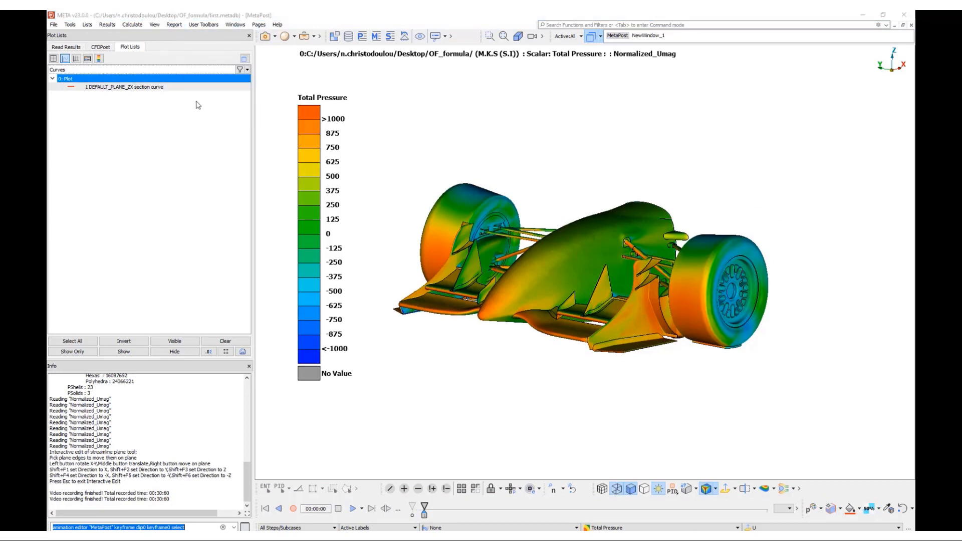
pyautogui.moveTo(566, 280); pyautogui.dragTo(386, 167)
pyautogui.click(291, 195)
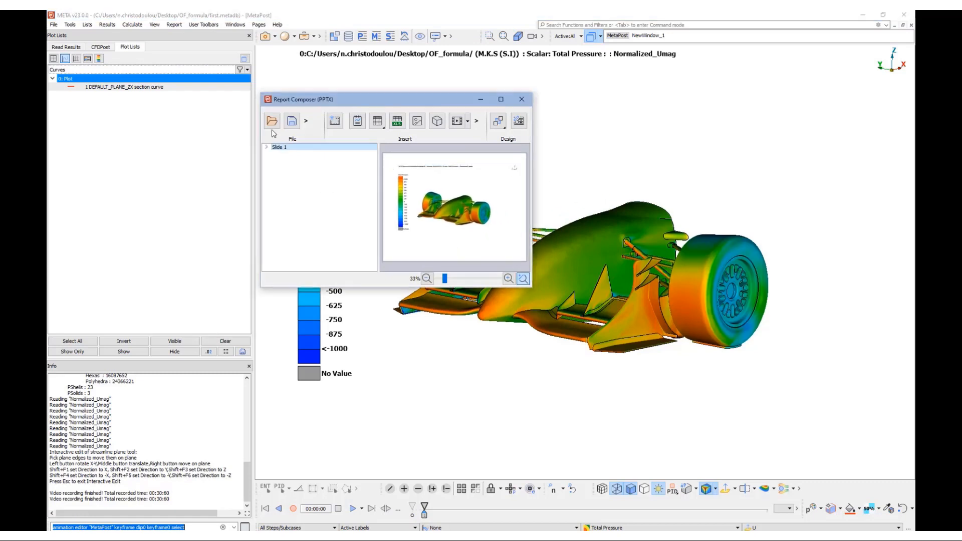
# - Add a second slide to the report and place the default front view of the Total Pressure results on it
pyautogui.click(334, 121)
pyautogui.click(489, 375)
pyautogui.press('F6')
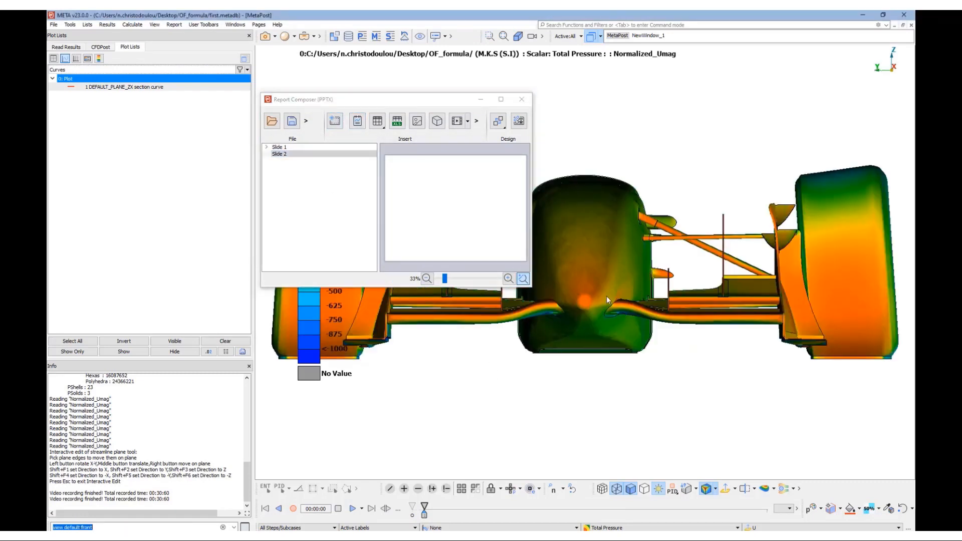
pyautogui.moveTo(606, 300); pyautogui.dragTo(373, 176)
pyautogui.moveTo(527, 223); pyautogui.dragTo(403, 168)
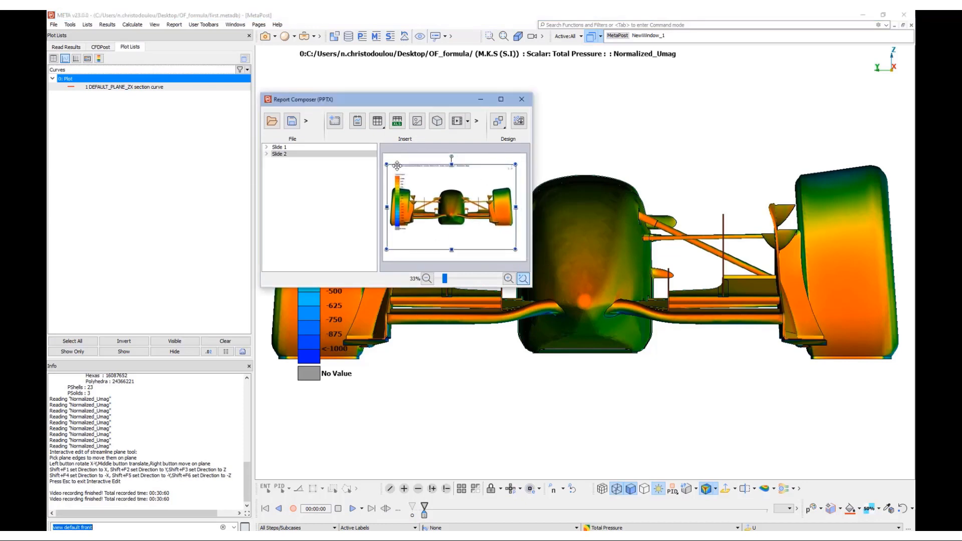
# - Add a third report slide, turn the car to an angled front view and display the scalar U,Magnitude#1
pyautogui.click(335, 121)
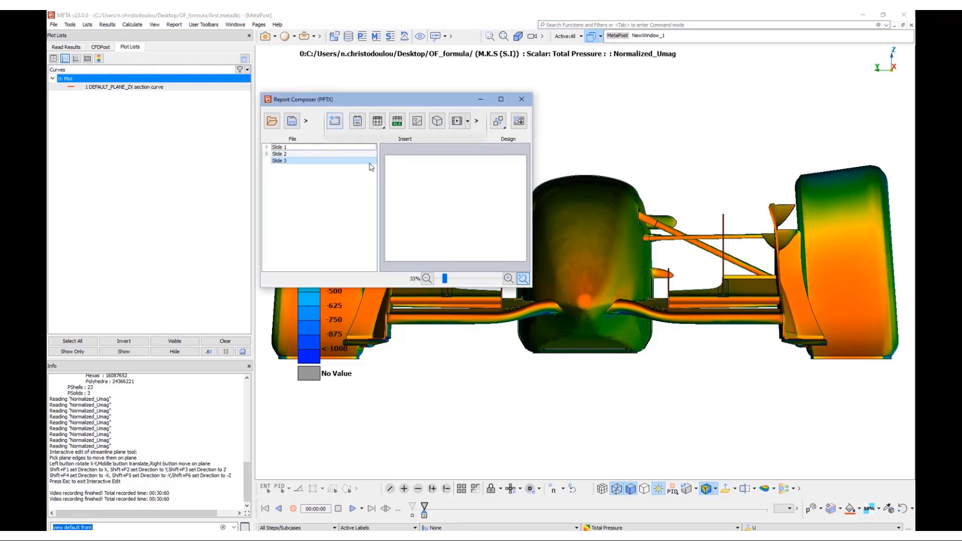
pyautogui.scroll(-3, 513, 301)
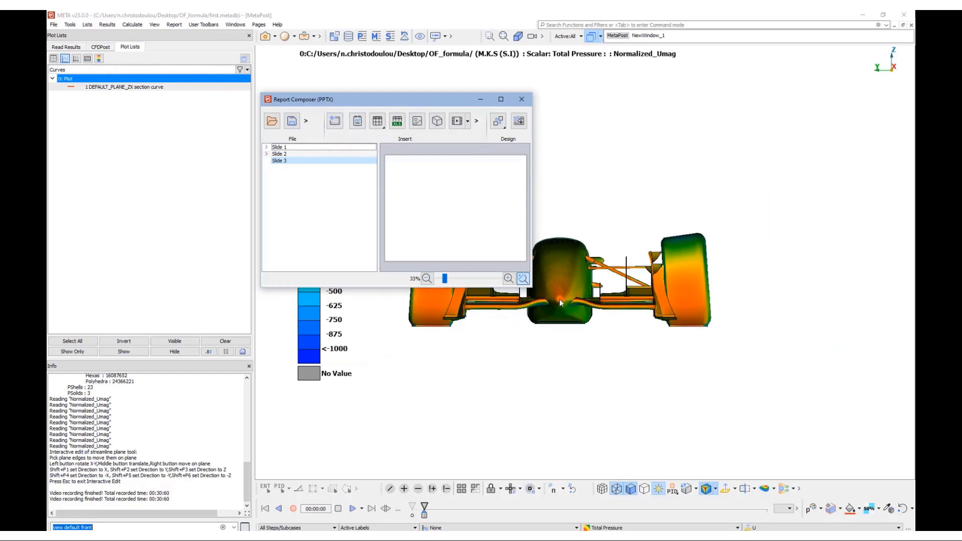
pyautogui.keyDown('ctrl'); pyautogui.moveTo(536, 313); pyautogui.dragTo(470, 337); pyautogui.keyUp('ctrl')
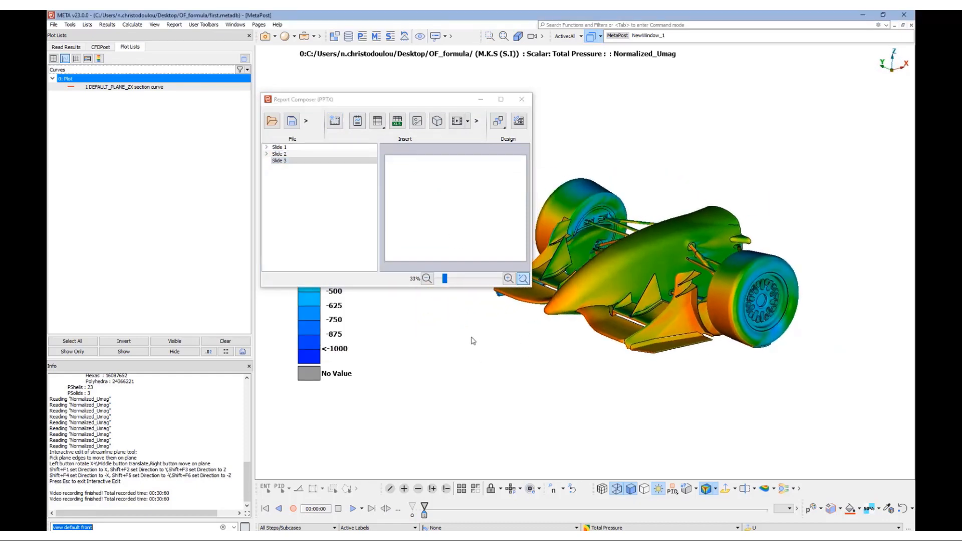
pyautogui.click(610, 527)
pyautogui.click(625, 515)
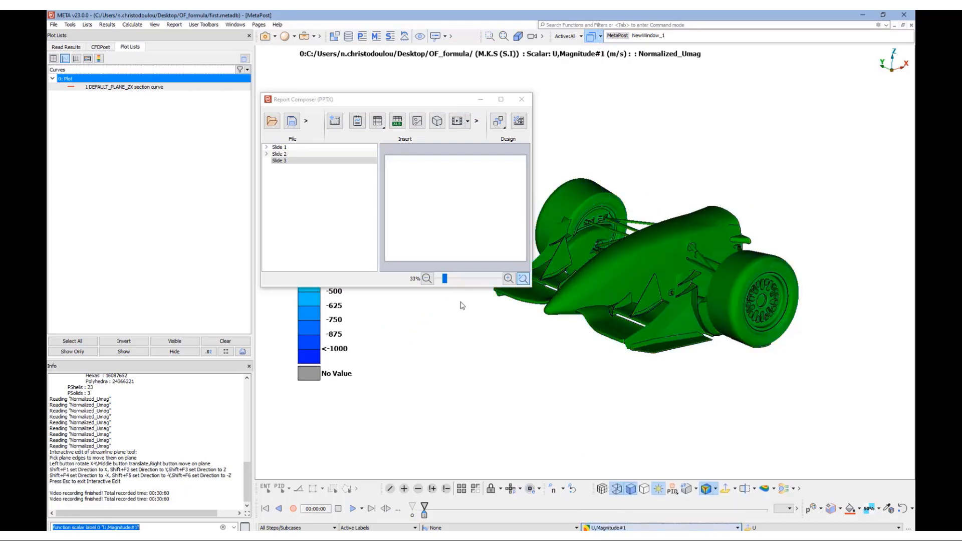
# - Set the fringe bar range limits to maximum 40 and minimum 0
pyautogui.rightClick(304, 317)
pyautogui.moveTo(346, 345)
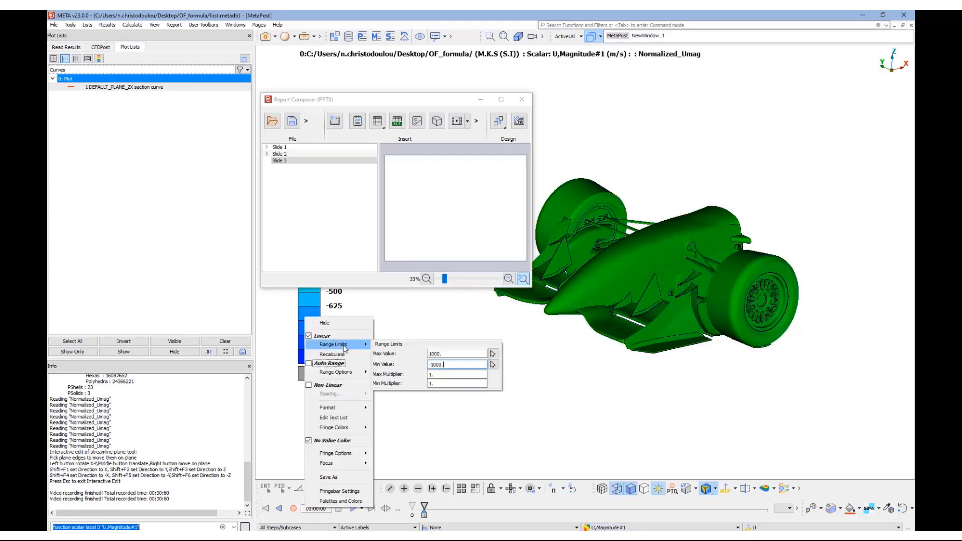
pyautogui.doubleClick(456, 354)
pyautogui.write('40')
pyautogui.press('Return')
pyautogui.doubleClick(456, 364)
pyautogui.write('0')
pyautogui.press('Return')
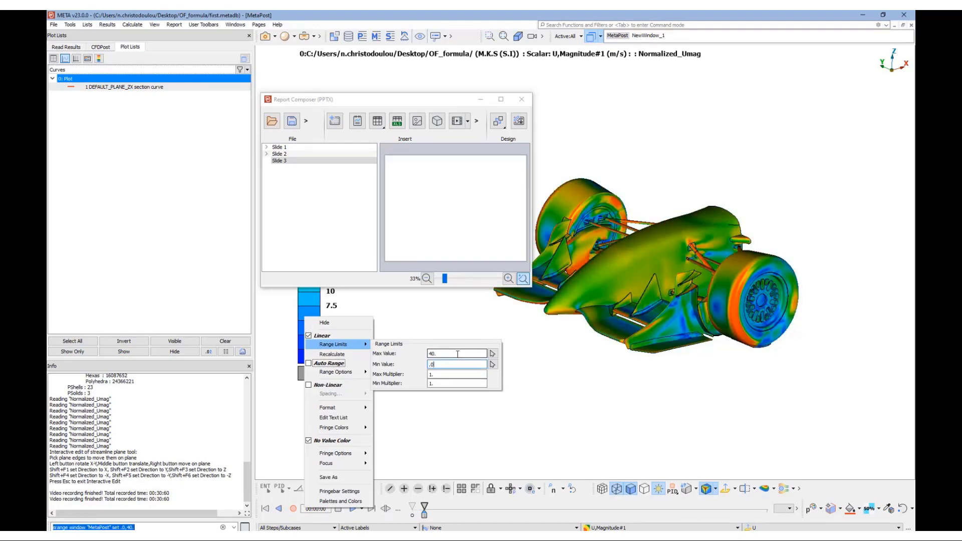
pyautogui.click(505, 339)
# - Switch the camera to perspective and place a closer angled view of the velocity results on Slide 3
pyautogui.scroll(5, 660, 273)
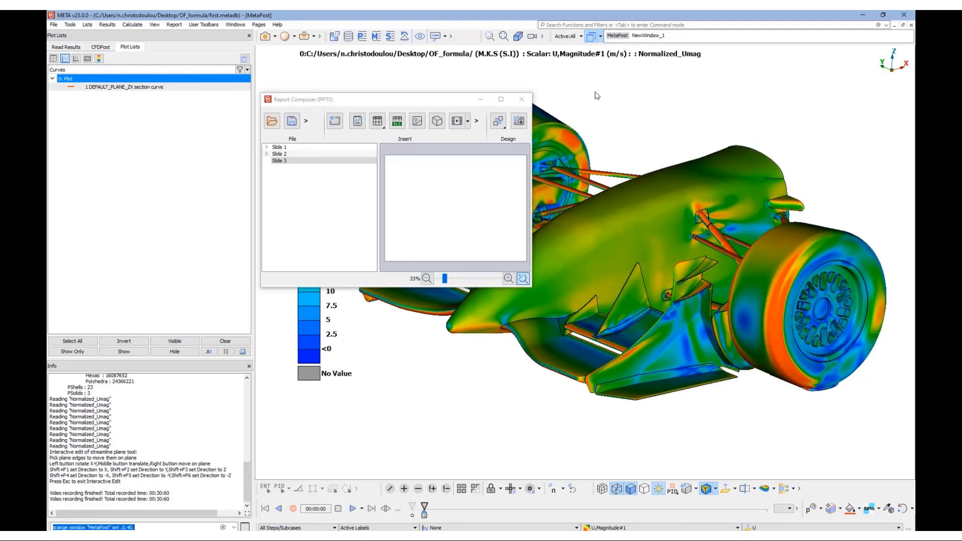
pyautogui.click(518, 37)
pyautogui.scroll(3, 649, 283)
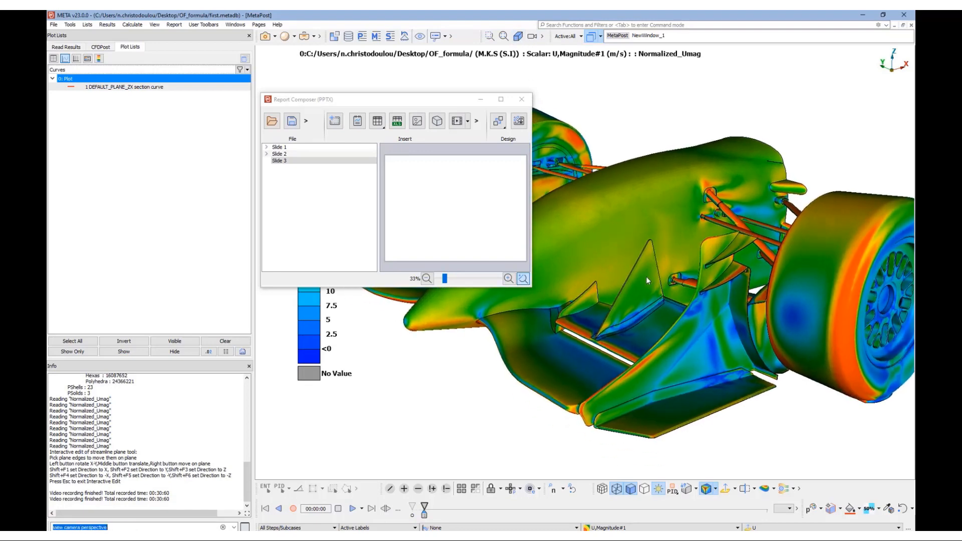
pyautogui.keyDown('ctrl'); pyautogui.moveTo(674, 306); pyautogui.dragTo(639, 293, button='middle'); pyautogui.keyUp('ctrl')
pyautogui.moveTo(639, 293); pyautogui.dragTo(425, 181)
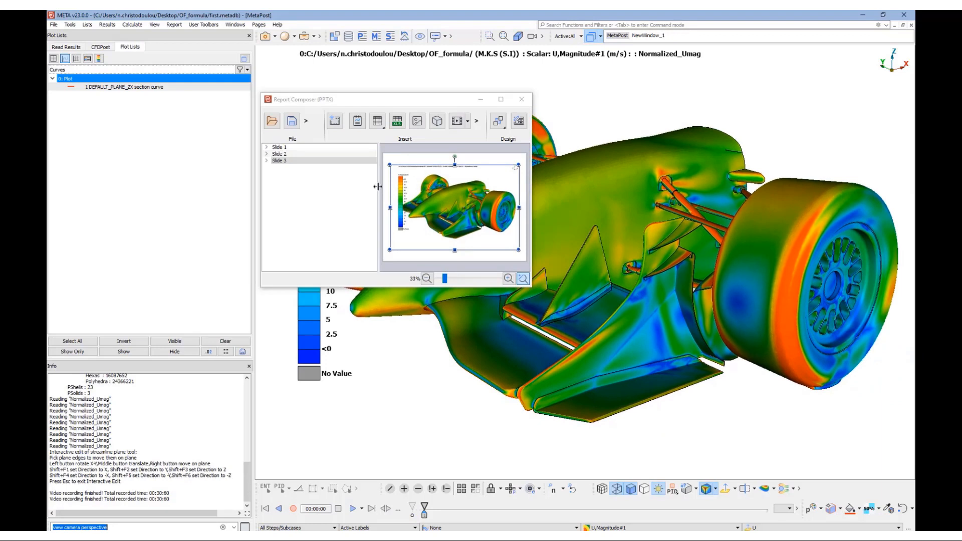
pyautogui.click(289, 209)
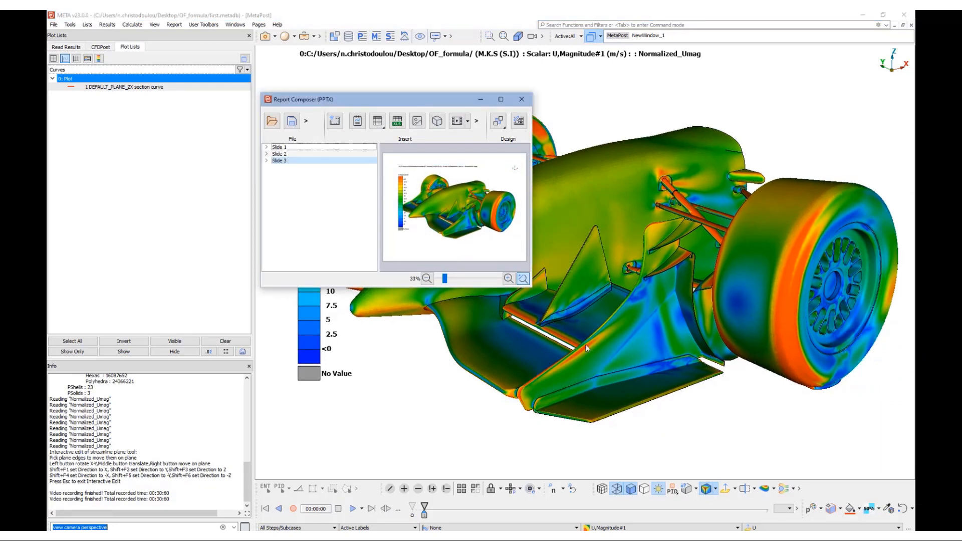
pyautogui.click(447, 408)
pyautogui.click(337, 206)
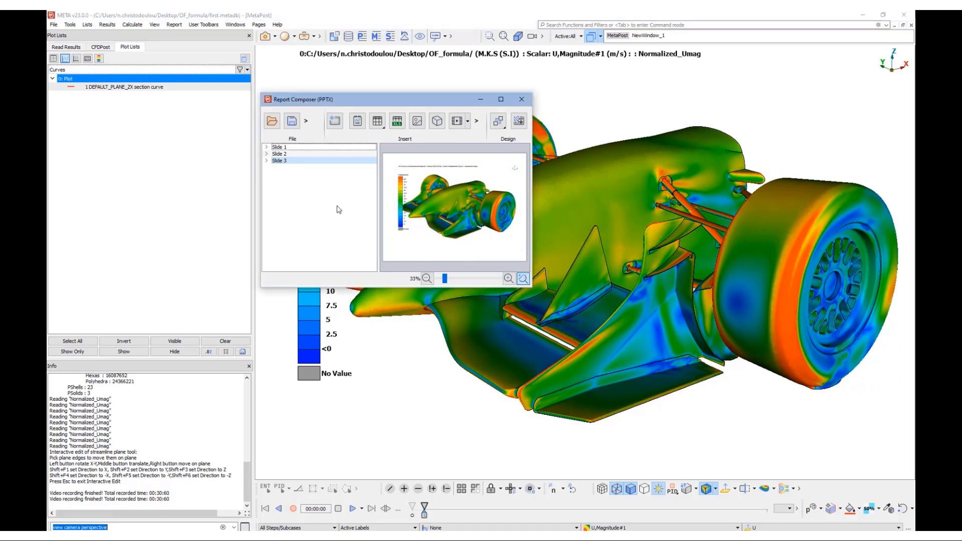
# - Add a fourth slide to the report and place the default front view of the velocity results on it
pyautogui.click(334, 121)
pyautogui.click(433, 406)
pyautogui.press('F5')
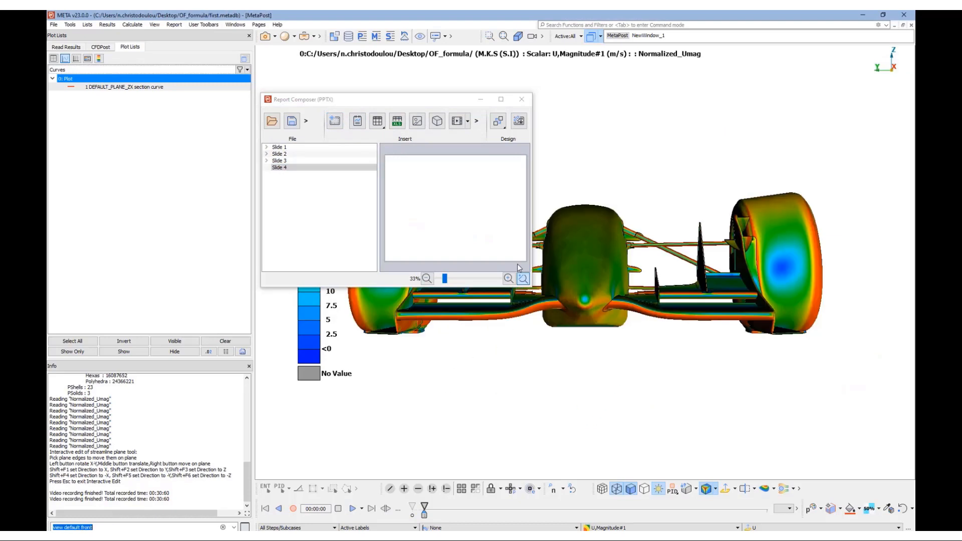
pyautogui.moveTo(517, 264); pyautogui.dragTo(403, 179)
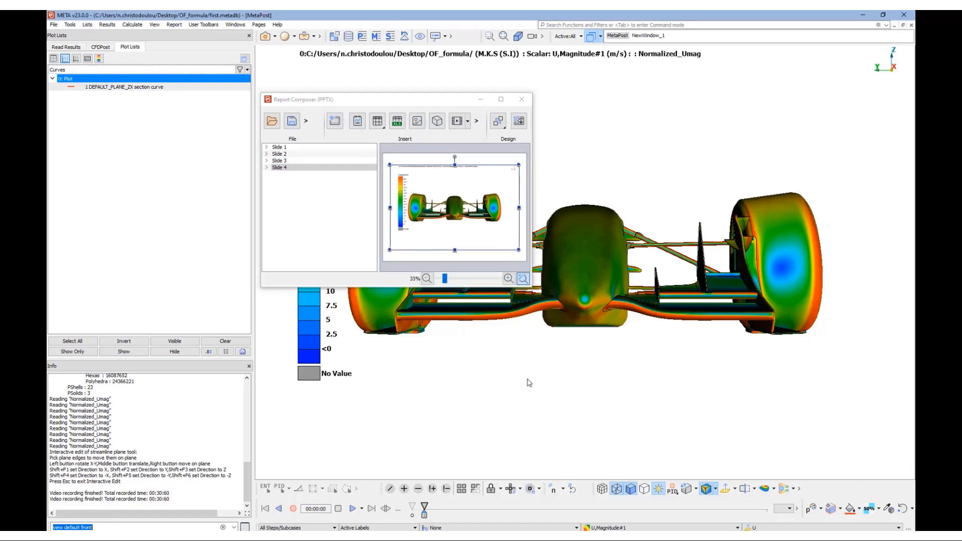
# - Switch the car to the default left view and place it on a new fifth report slide
pyautogui.press('F6')
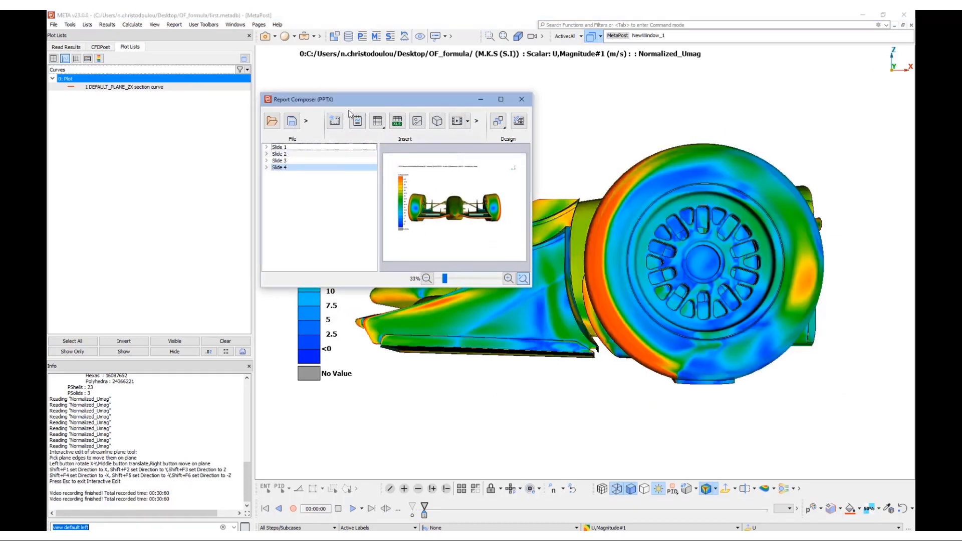
pyautogui.click(334, 122)
pyautogui.moveTo(567, 288); pyautogui.dragTo(425, 195)
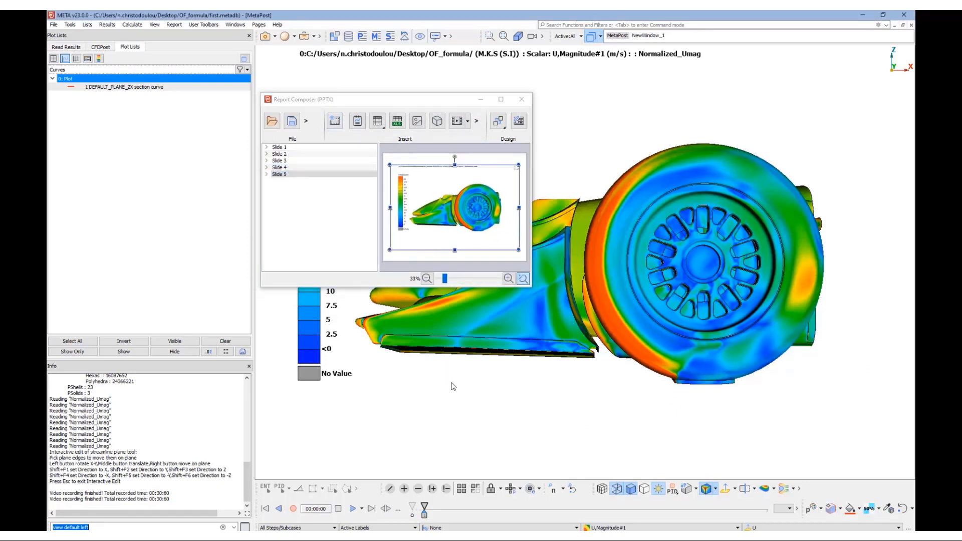
# - Switch the car to the default bottom view and place it on a new sixth report slide
pyautogui.press('F4')
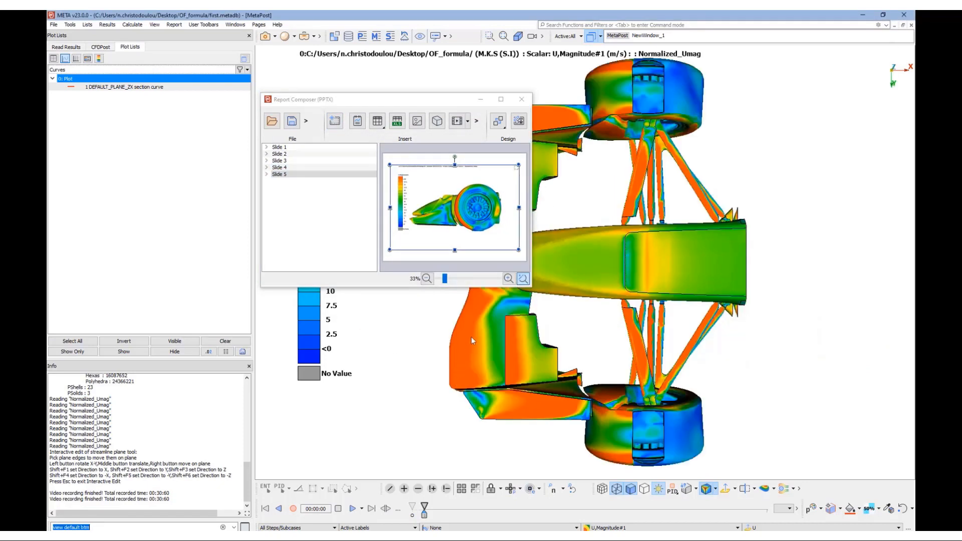
pyautogui.click(352, 220)
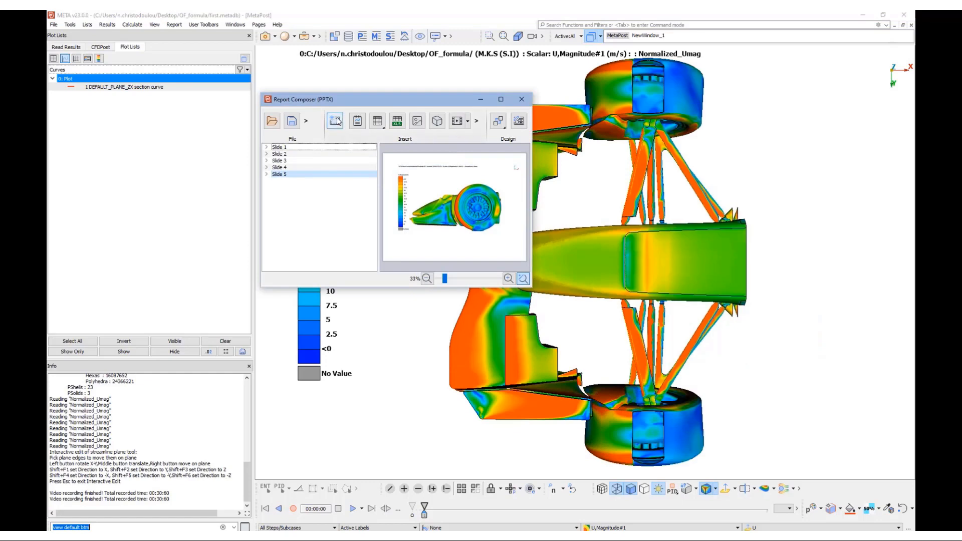
pyautogui.click(335, 121)
pyautogui.moveTo(566, 288); pyautogui.dragTo(416, 195)
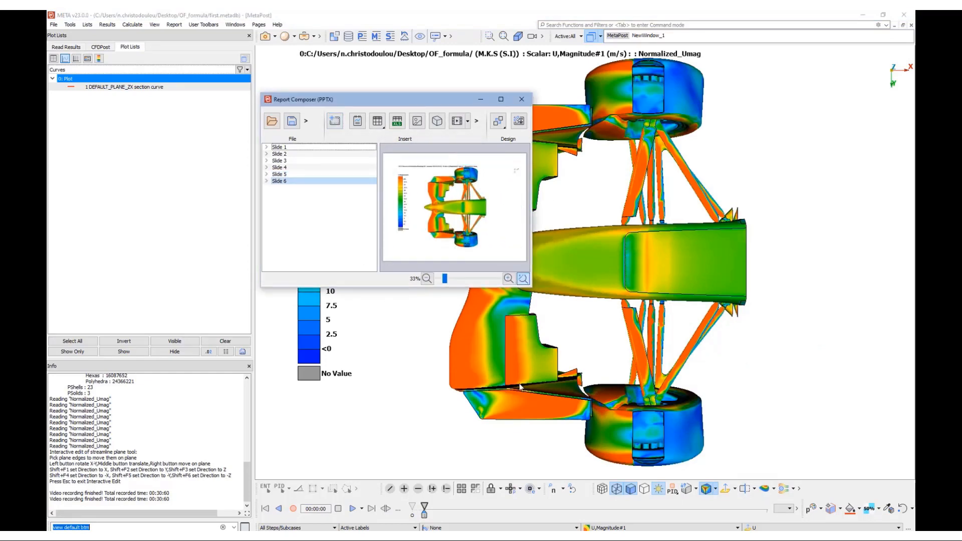
# - Turn the car to an angled front view, add a seventh report slide and switch off the velocity fringe colouring
pyautogui.moveTo(519, 383); pyautogui.dragTo(551, 313)
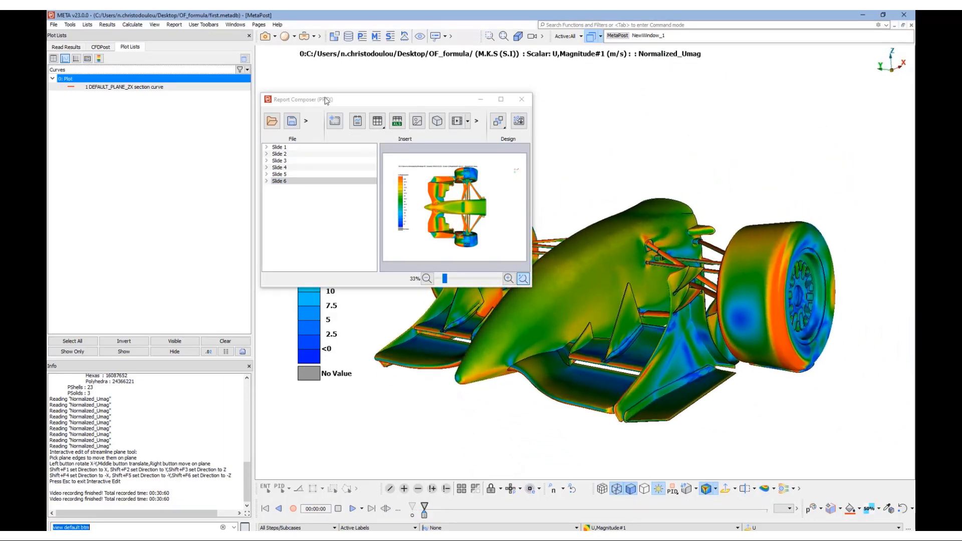
pyautogui.click(336, 123)
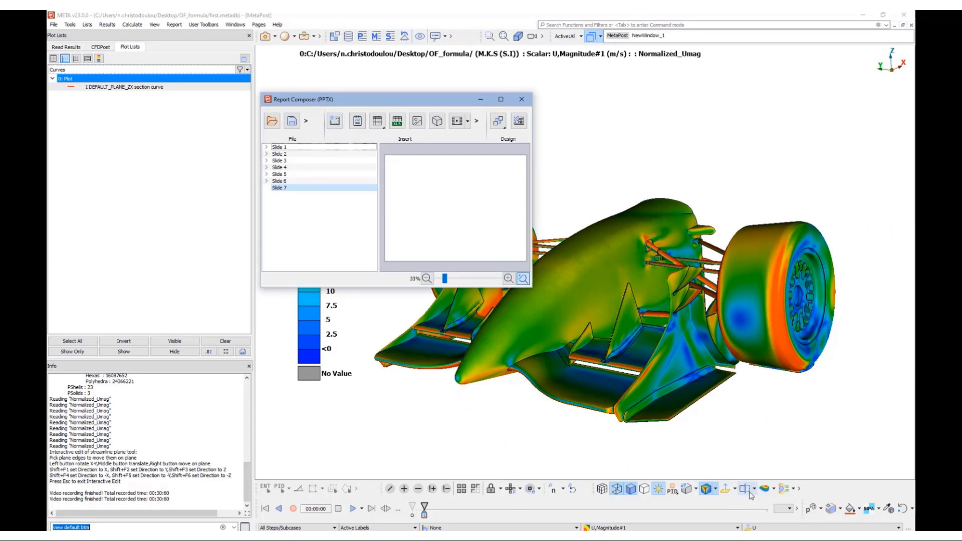
pyautogui.click(707, 490)
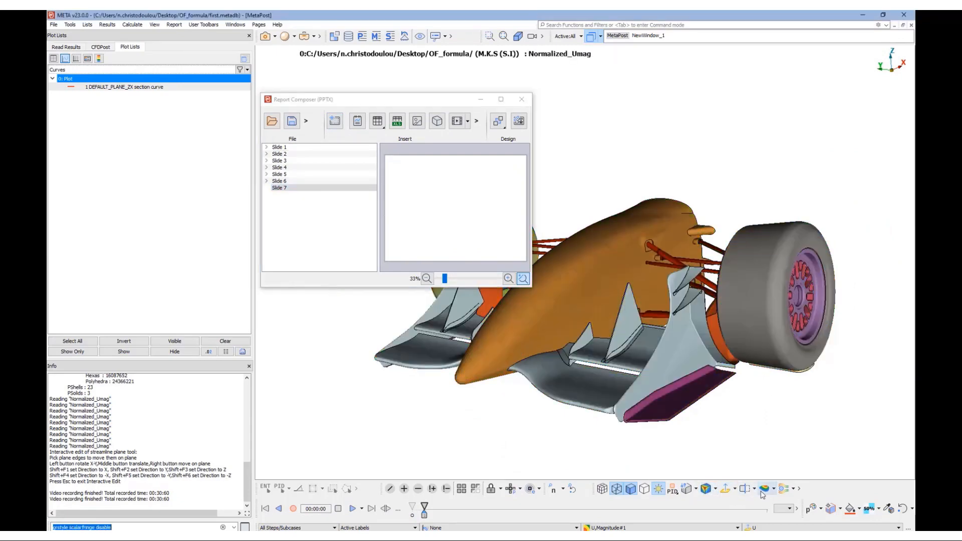
# - Show the Tot_pressure_for_refinement isofunction around the car
pyautogui.click(764, 489)
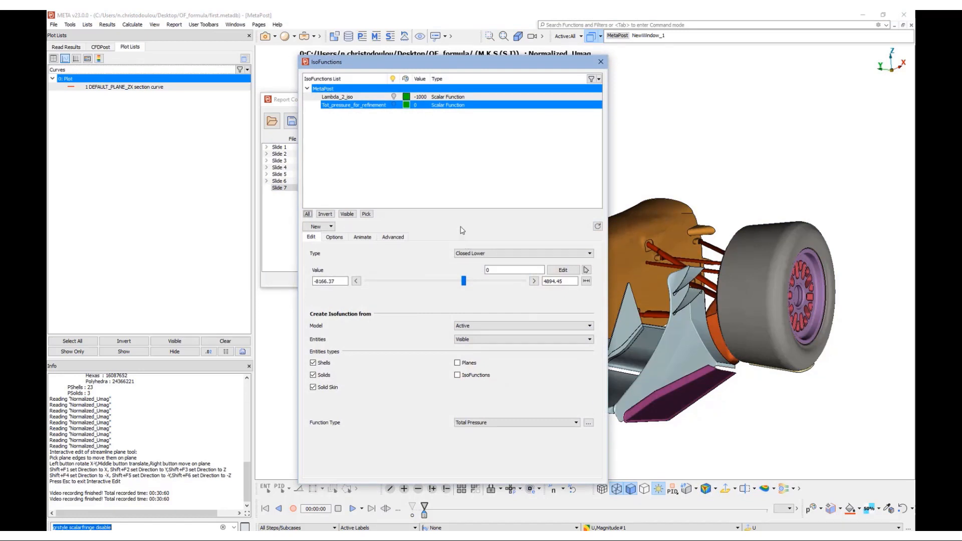
pyautogui.click(445, 166)
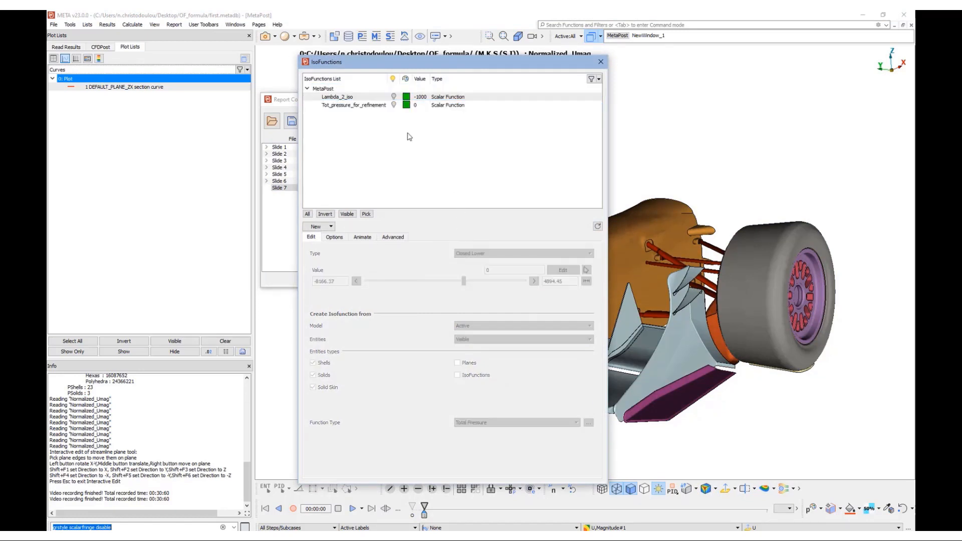
pyautogui.click(394, 106)
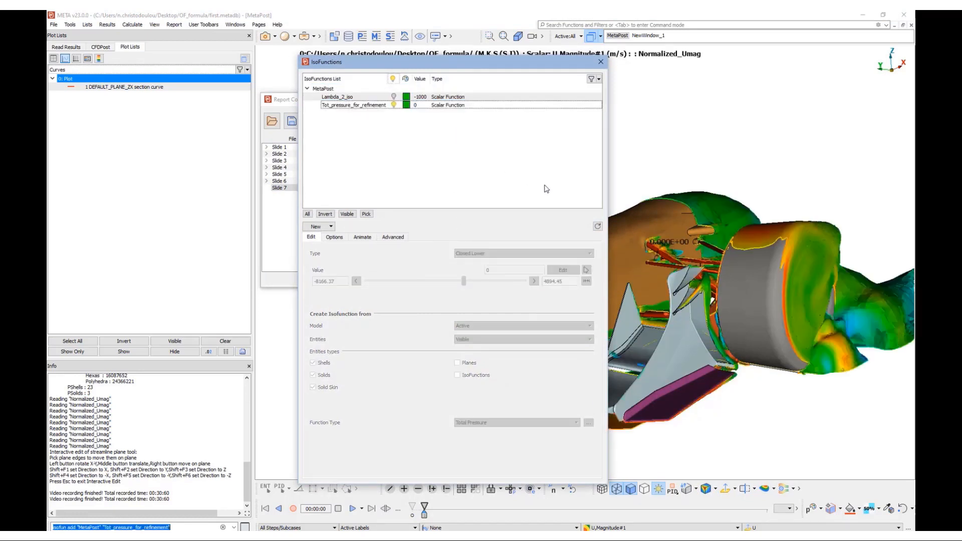
pyautogui.click(601, 62)
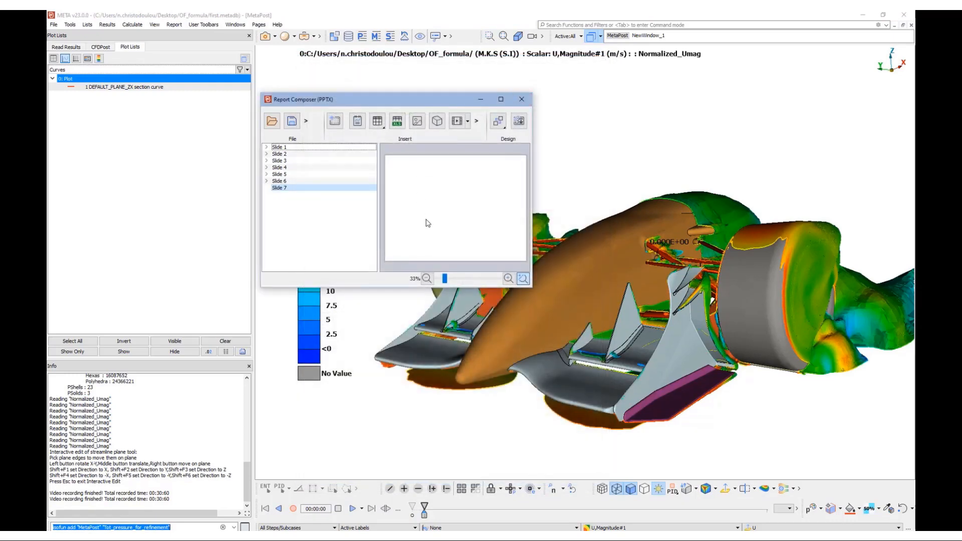
# - Fit the whole isosurface in the angled view and place that view on Slide 7
pyautogui.click(617, 329)
pyautogui.scroll(-2, 618, 328)
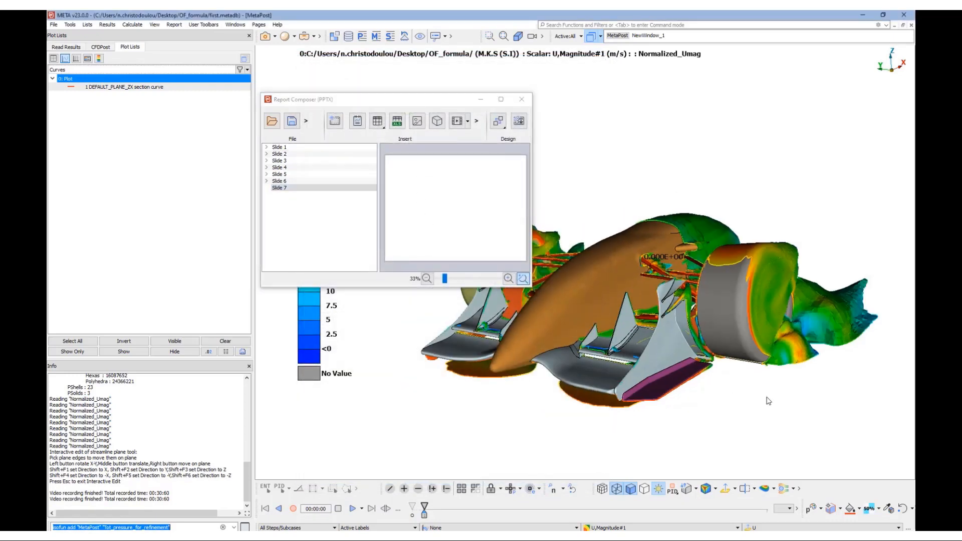
pyautogui.scroll(4, 654, 323)
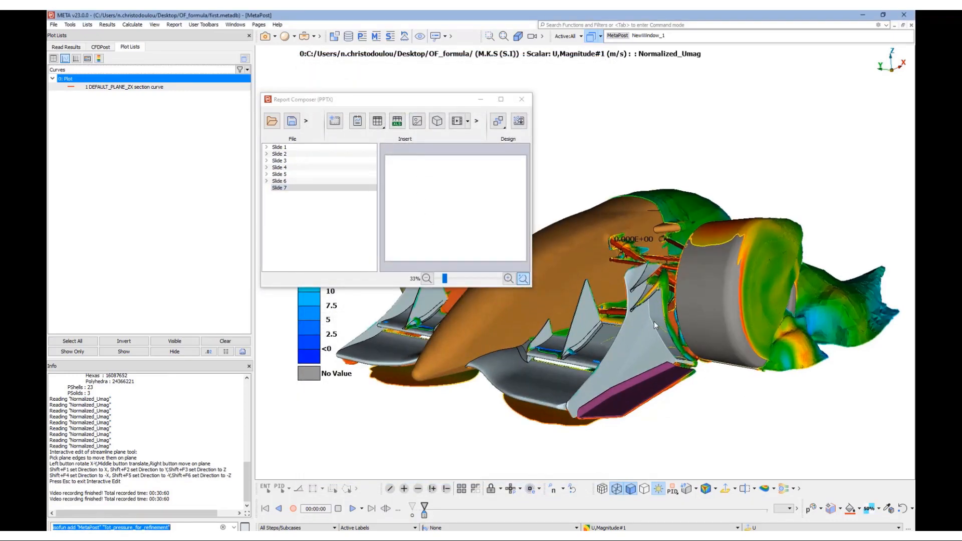
pyautogui.scroll(-2, 647, 326)
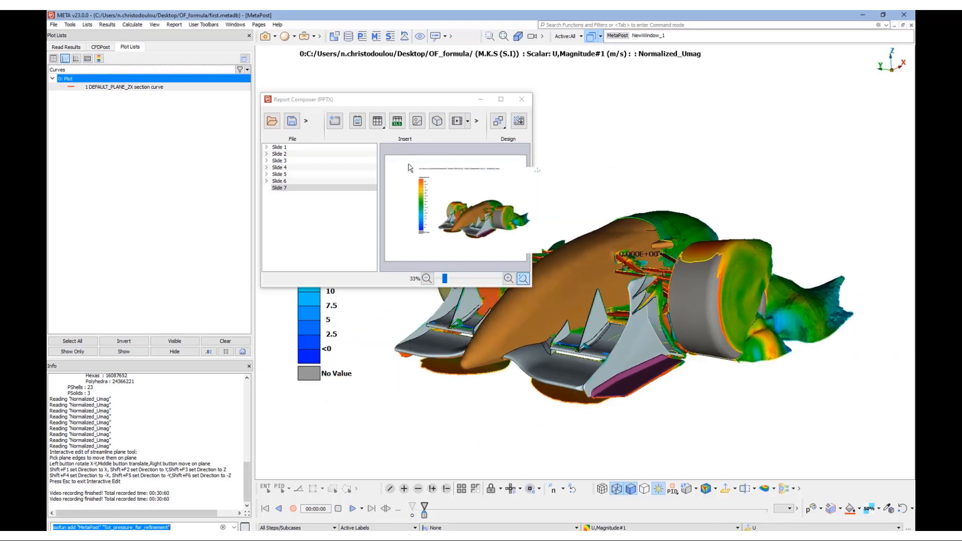
pyautogui.click(327, 209)
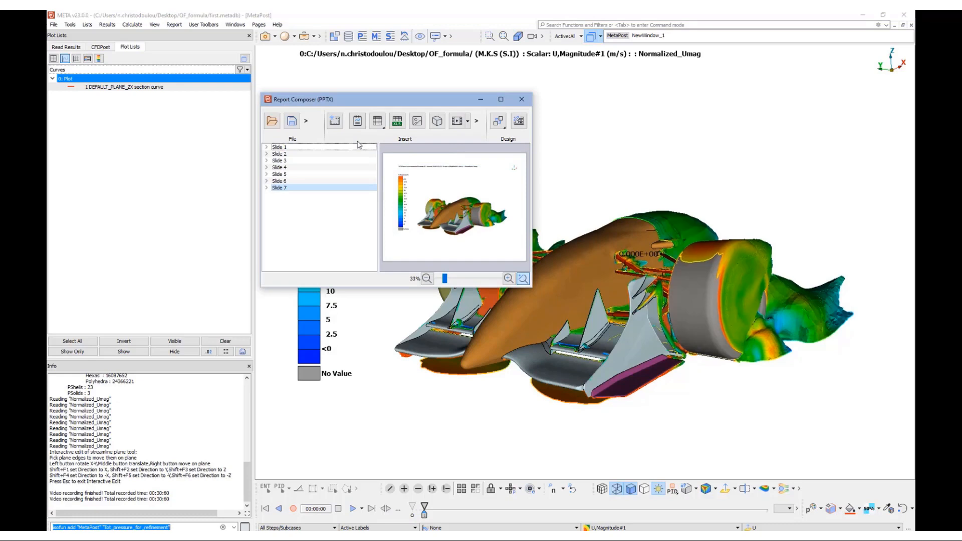
# - Add an eighth slide to the report and place the default left view of the total pressure isosurface on it
pyautogui.click(334, 121)
pyautogui.click(609, 350)
pyautogui.press('F3')
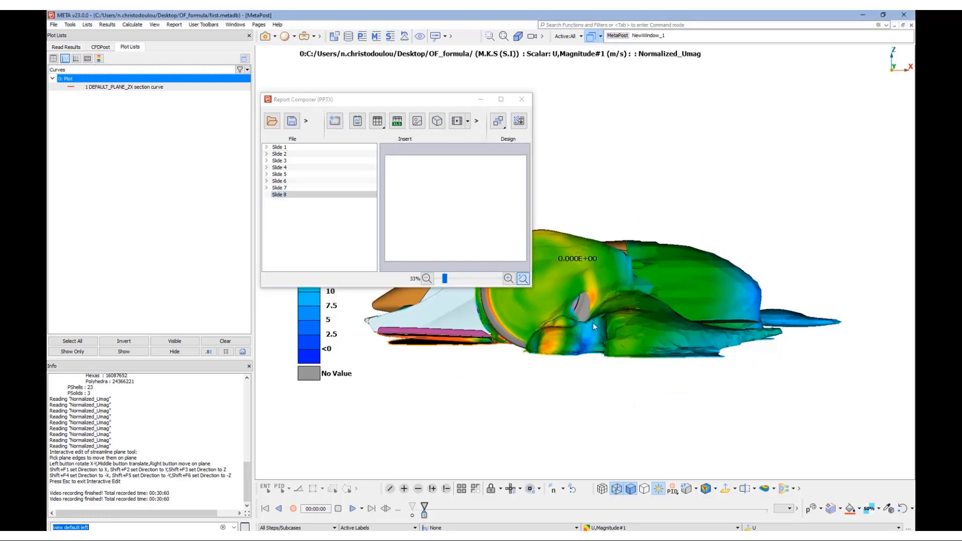
pyautogui.moveTo(593, 322); pyautogui.dragTo(422, 176)
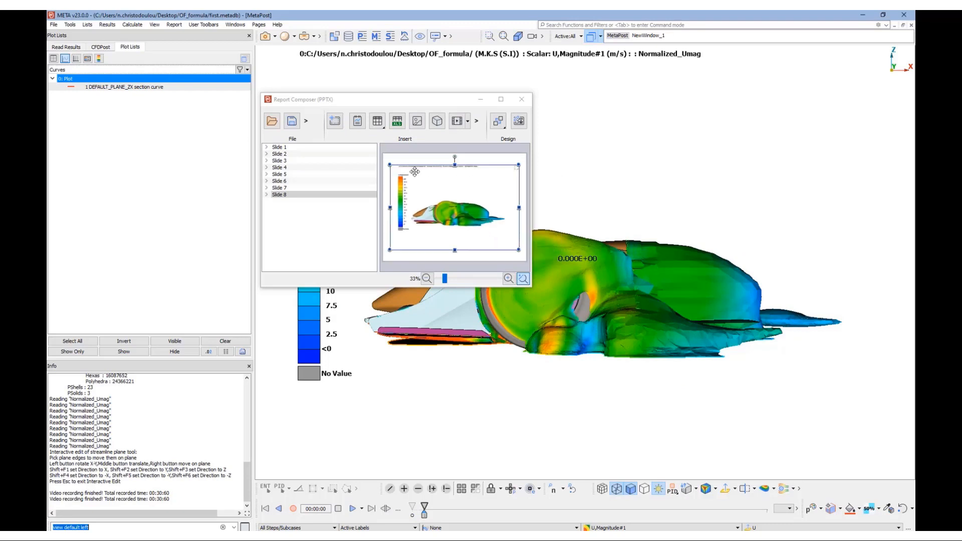
pyautogui.click(357, 253)
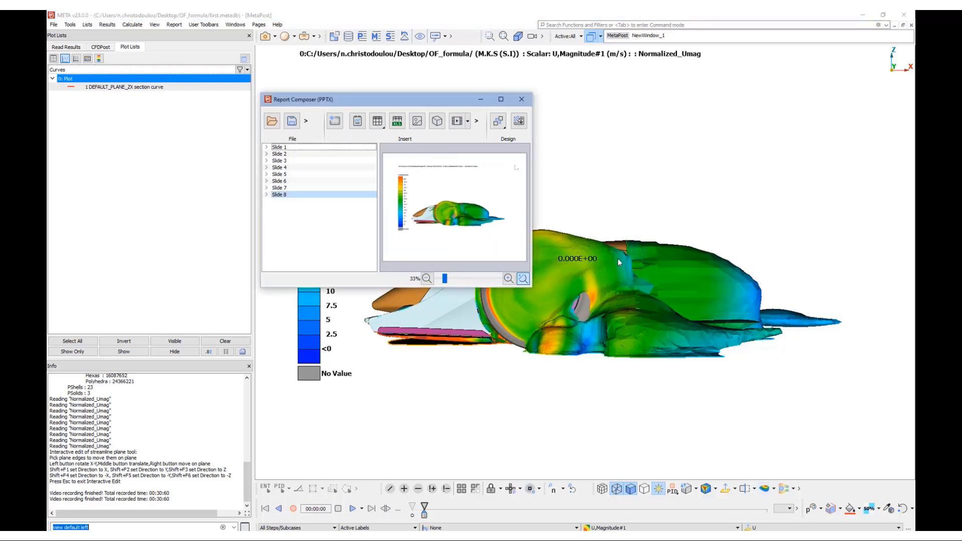
# - Close the report and hide the Tot_pressure_for_refinement isofunction so that only the car is displayed
pyautogui.click(521, 101)
pyautogui.click(764, 488)
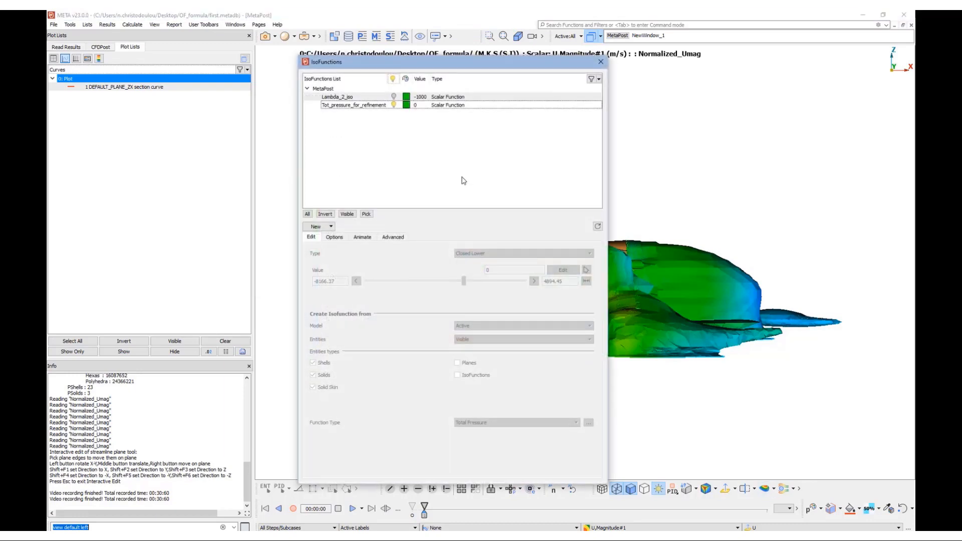
pyautogui.click(394, 105)
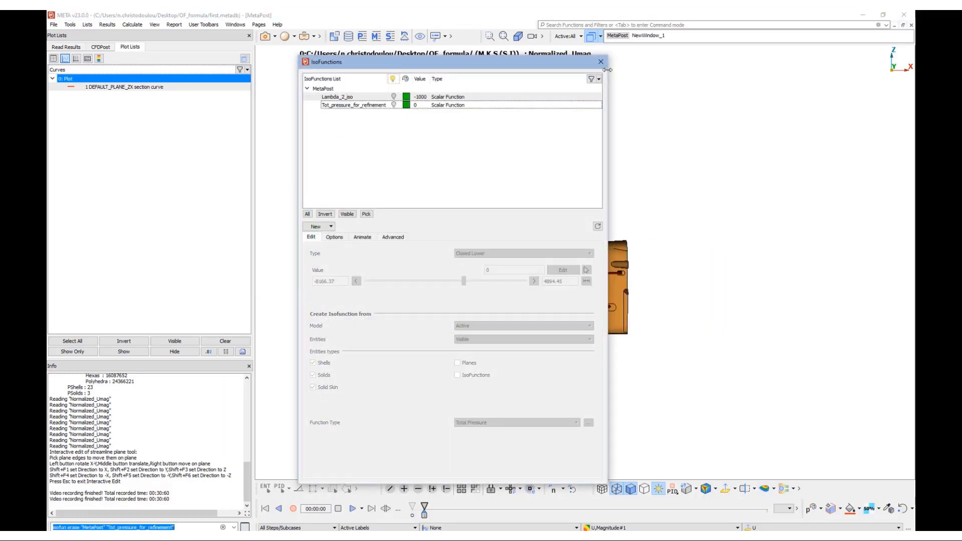
pyautogui.keyDown('ctrl'); pyautogui.moveTo(543, 320); pyautogui.dragTo(574, 362); pyautogui.keyUp('ctrl')
pyautogui.keyDown('ctrl'); pyautogui.moveTo(574, 361); pyautogui.dragTo(640, 362, button='middle'); pyautogui.keyUp('ctrl')
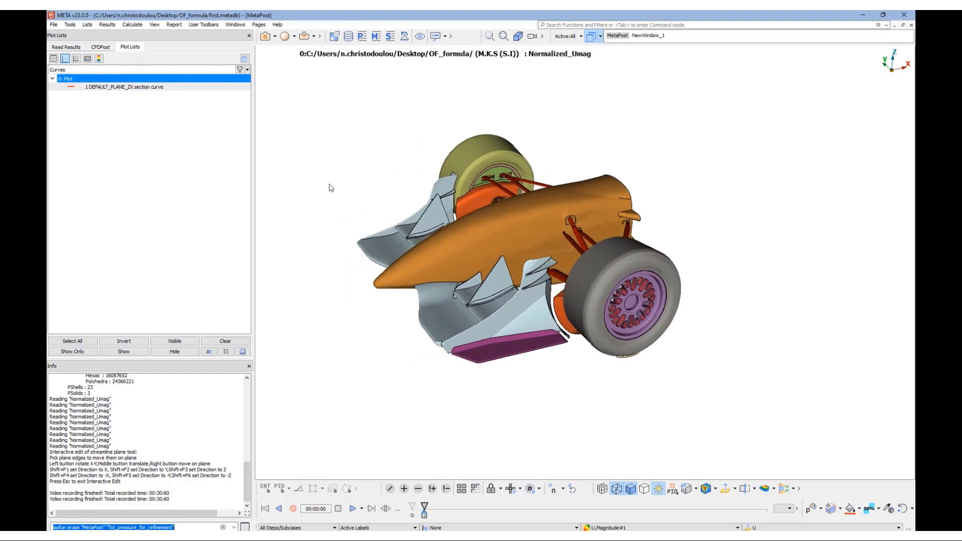
# - Fill in the CFDPost force reference values by reading them from the model
pyautogui.click(101, 47)
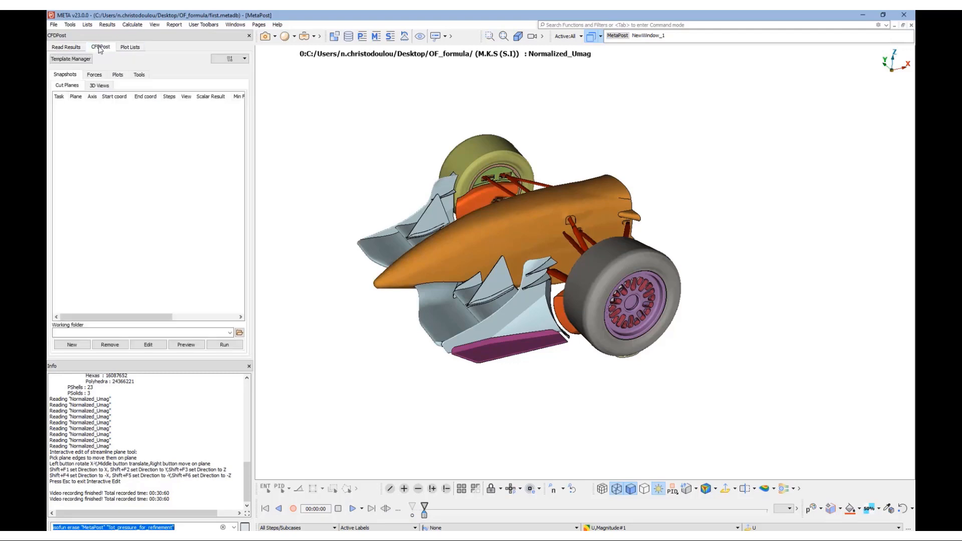
pyautogui.click(94, 74)
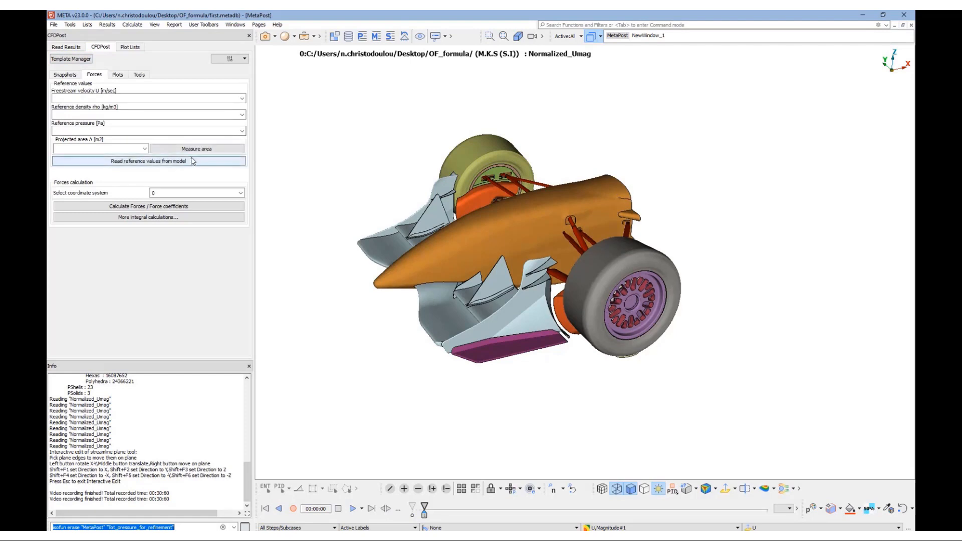
pyautogui.click(175, 161)
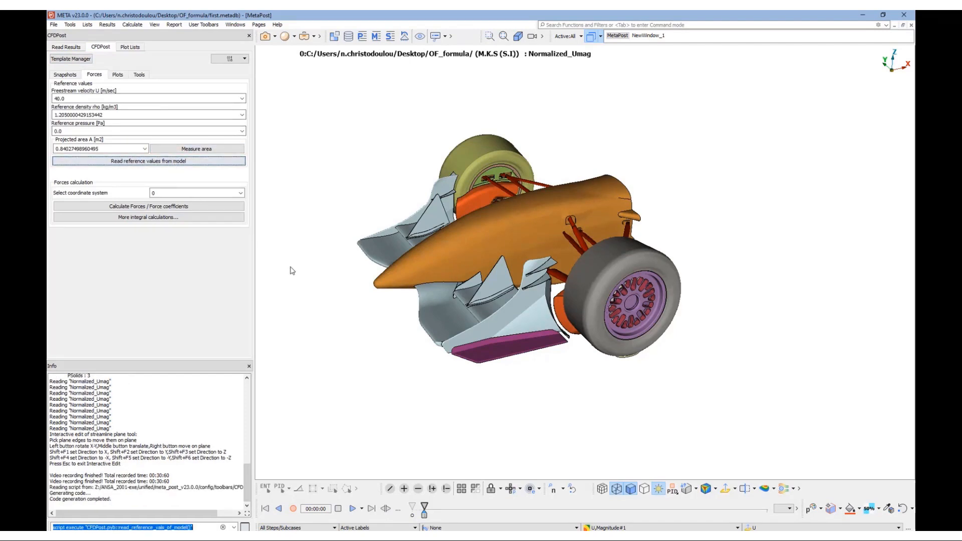
# - Set the default front view and measure the car's projected area for the force reference values
pyautogui.press('F1')
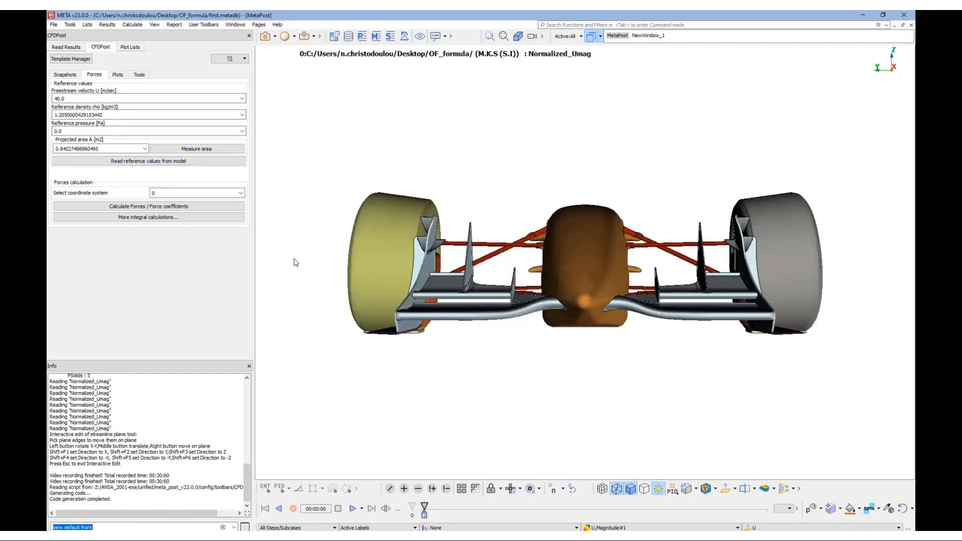
pyautogui.moveTo(119, 149); pyautogui.dragTo(48, 143)
pyautogui.press('Tab')
pyautogui.press('space')
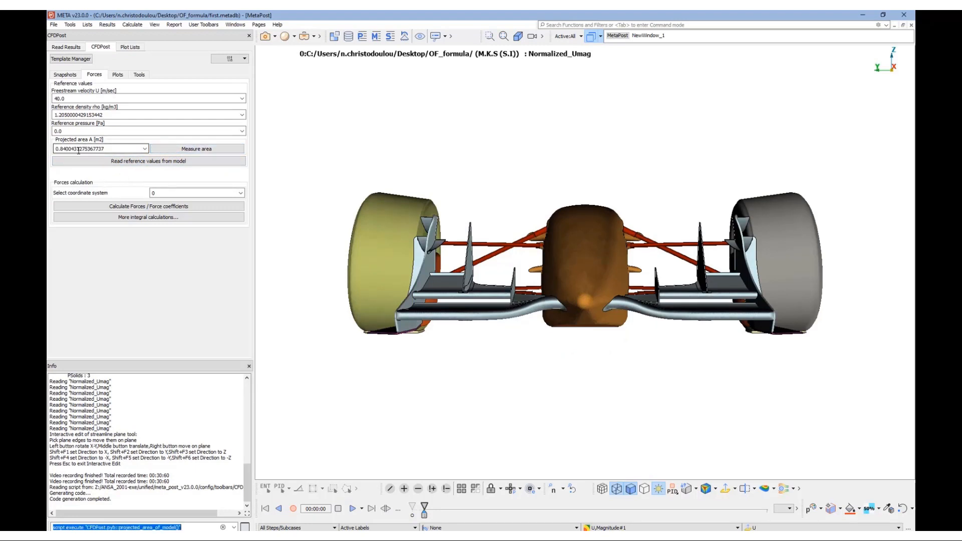
# - Measure the projected area from an angled view, restore the default front view and measure the area again
pyautogui.keyDown('ctrl'); pyautogui.moveTo(486, 335); pyautogui.dragTo(372, 260); pyautogui.keyUp('ctrl')
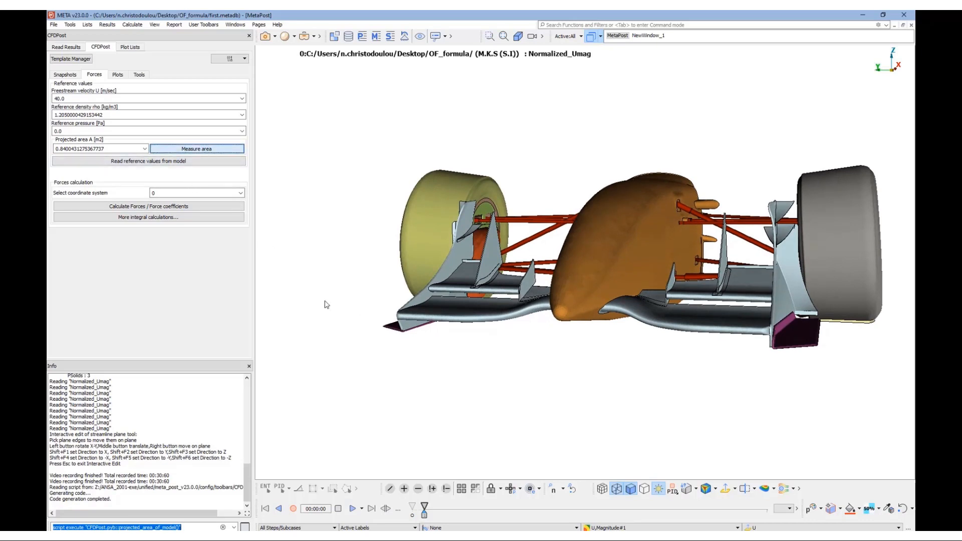
pyautogui.press('F1')
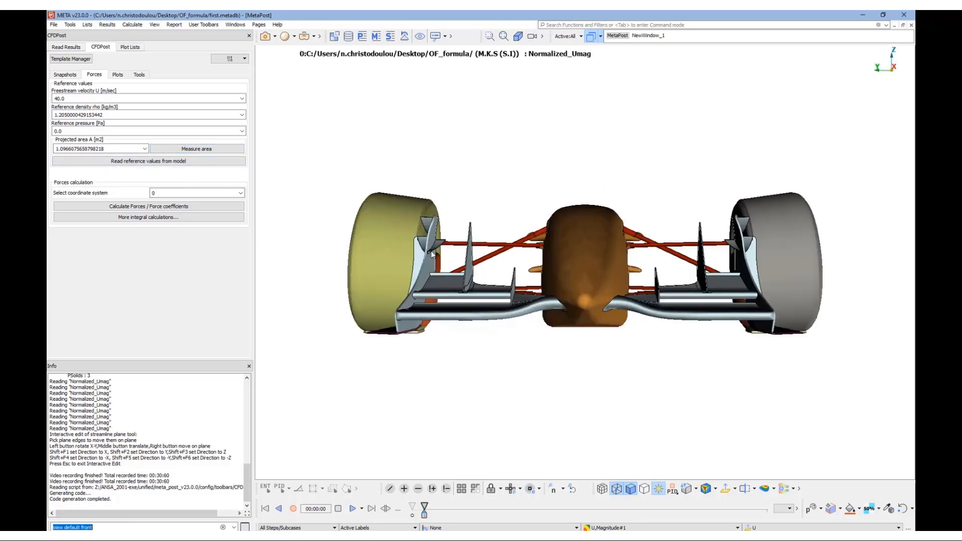
pyautogui.click(209, 161)
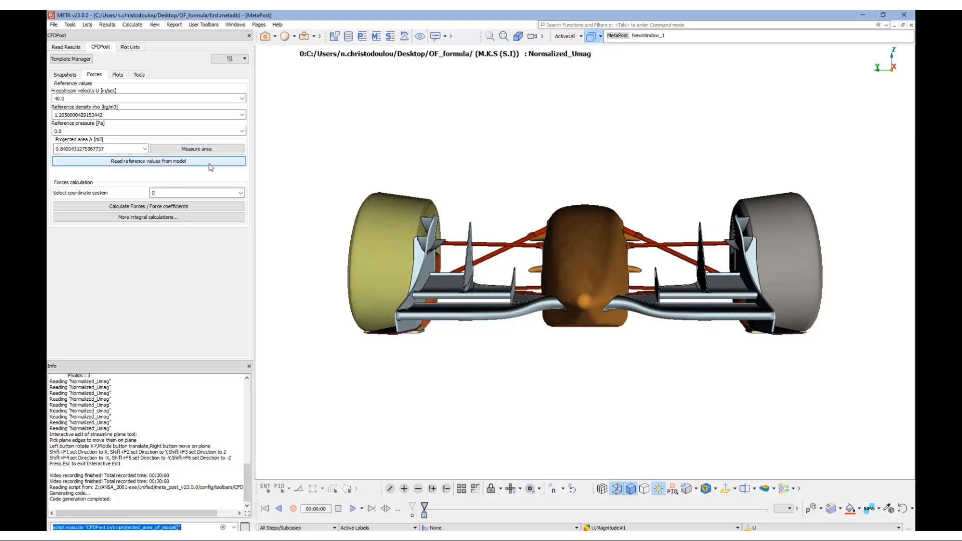
# - Calculate the forces and force coefficients for all visible PIDs
pyautogui.click(161, 207)
pyautogui.click(329, 403)
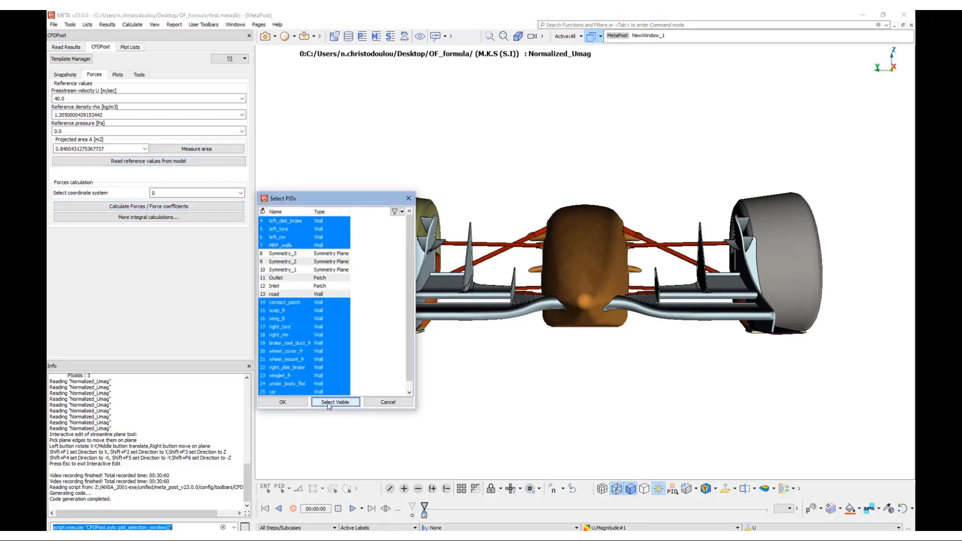
pyautogui.click(283, 402)
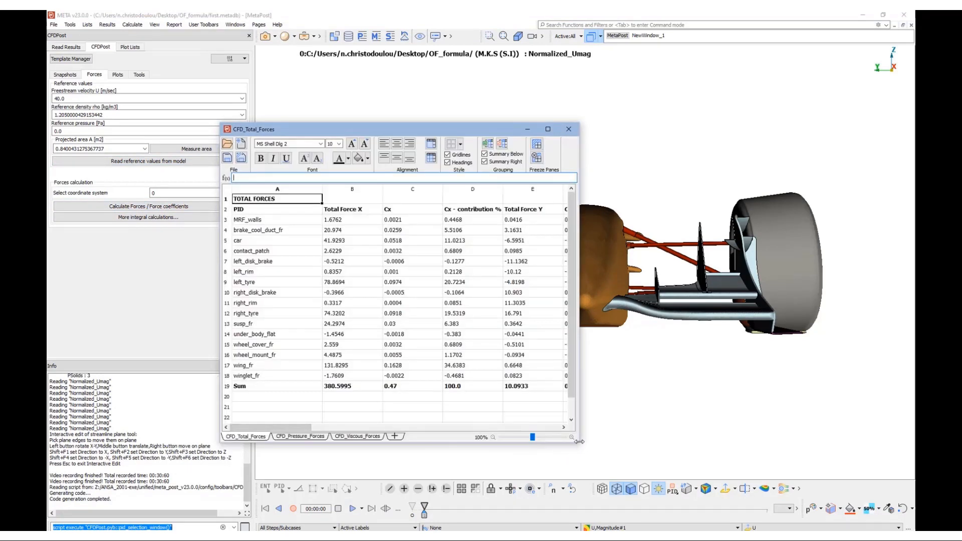
# - Enlarge the CFD_Total_Forces spreadsheet window and copy the whole total forces table from A1 to J19
pyautogui.moveTo(579, 441); pyautogui.dragTo(901, 459)
pyautogui.moveTo(833, 388); pyautogui.dragTo(240, 198)
pyautogui.rightClick(821, 385)
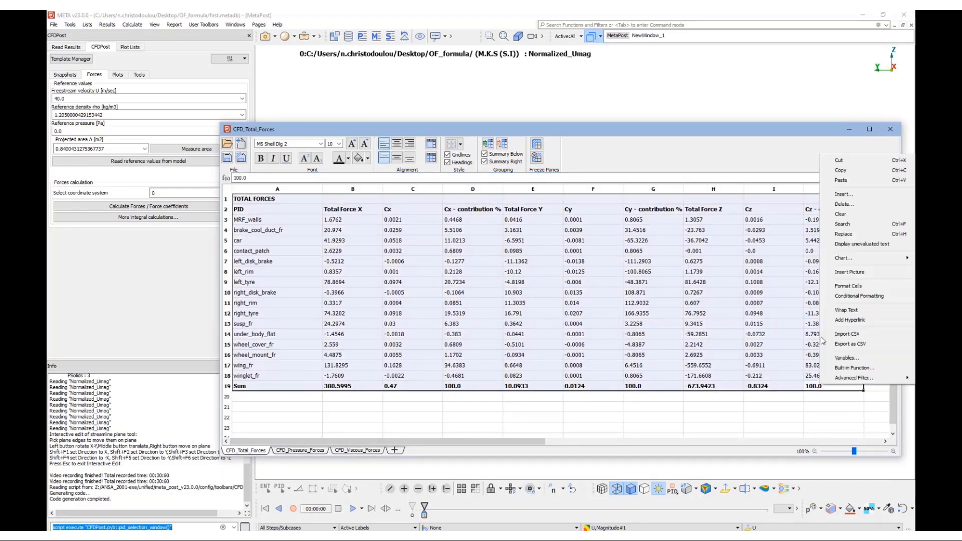
pyautogui.click(850, 169)
# - Reopen the Report Composer, paste the copied forces as a tab-delimited spreadsheet on a new ninth slide and fit it within the slide
pyautogui.click(175, 26)
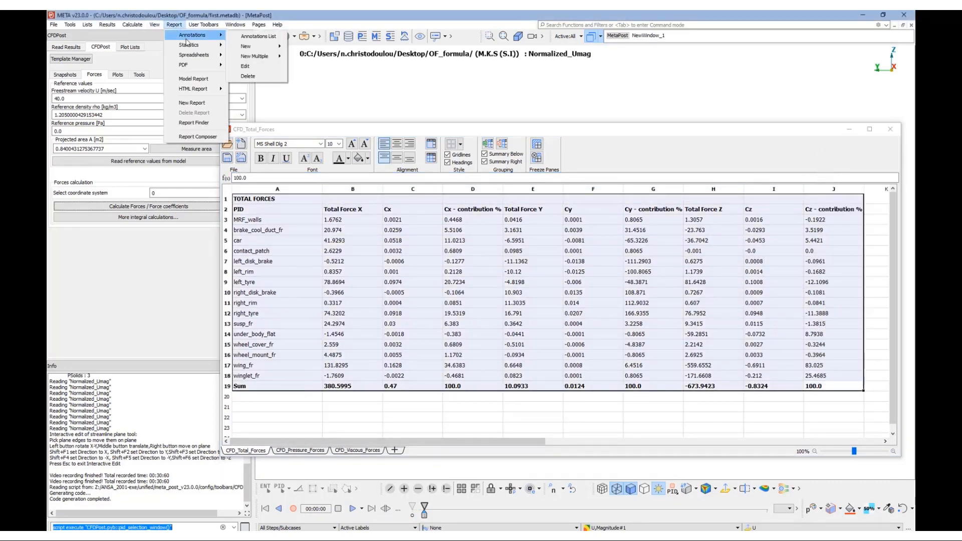
pyautogui.moveTo(201, 41)
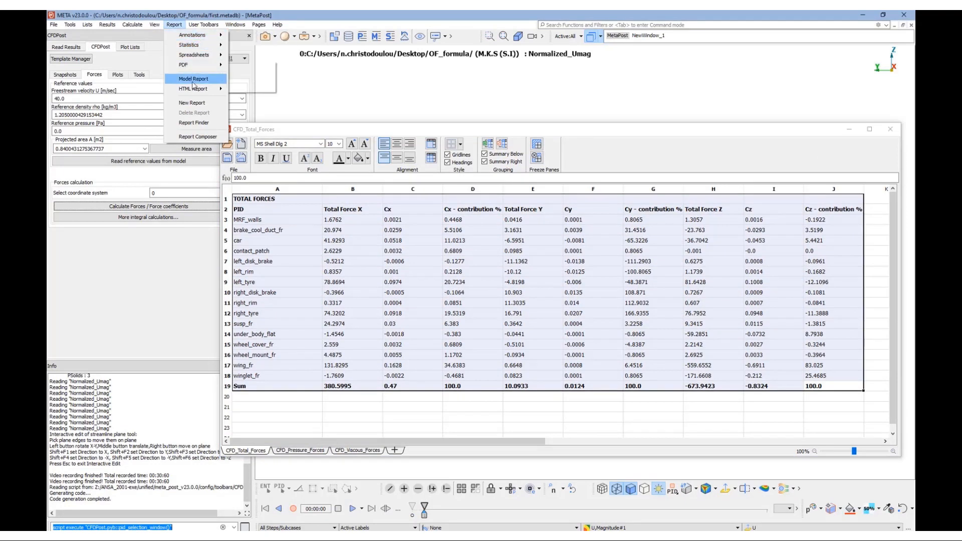
pyautogui.click(190, 137)
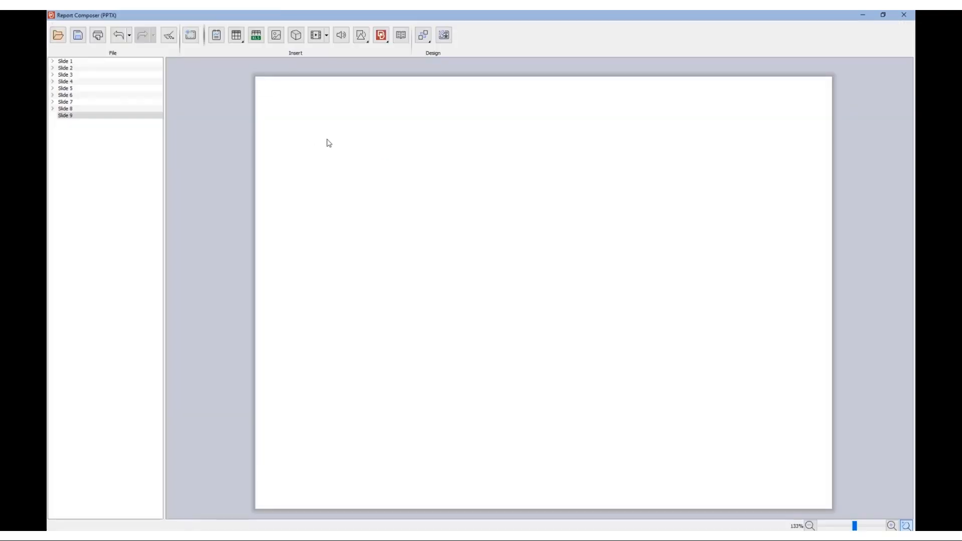
pyautogui.rightClick(292, 101)
pyautogui.moveTo(326, 166)
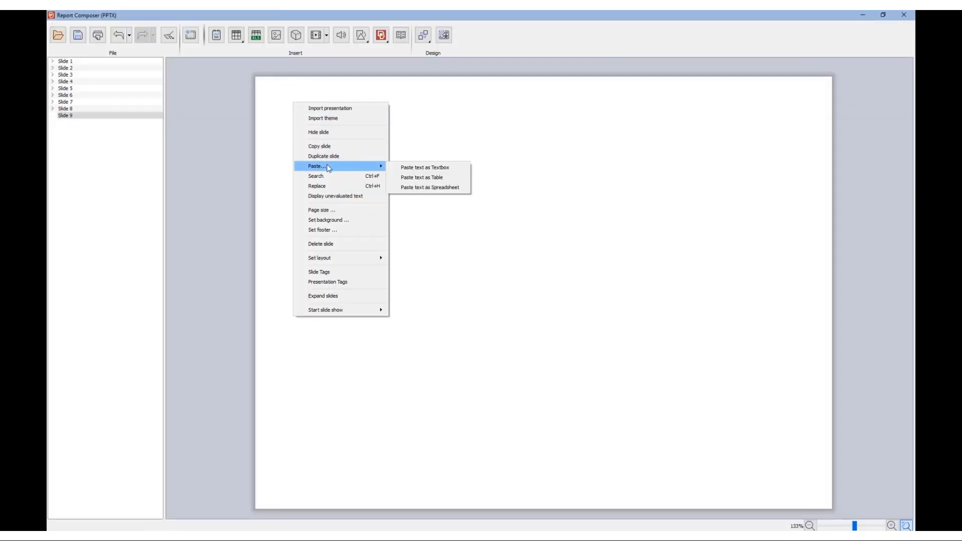
pyautogui.click(409, 188)
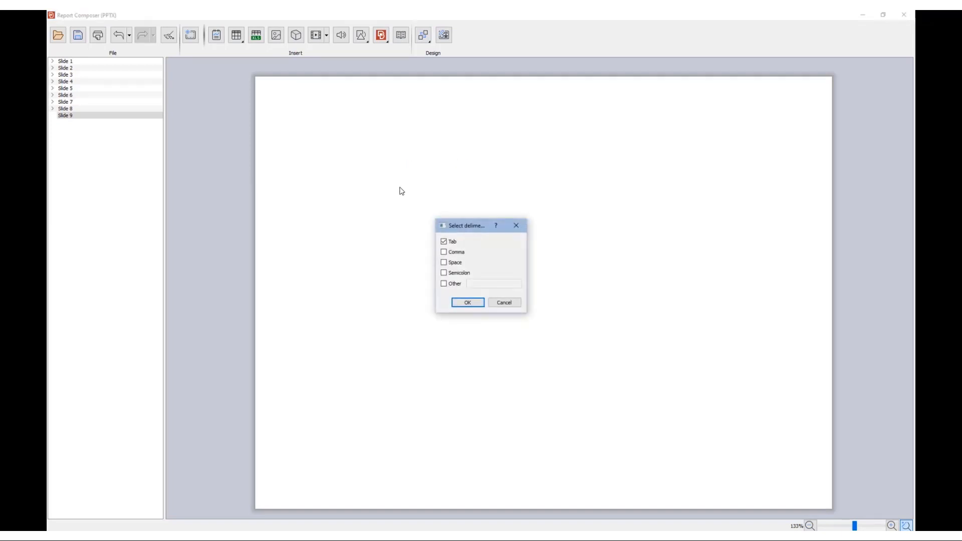
pyautogui.click(468, 302)
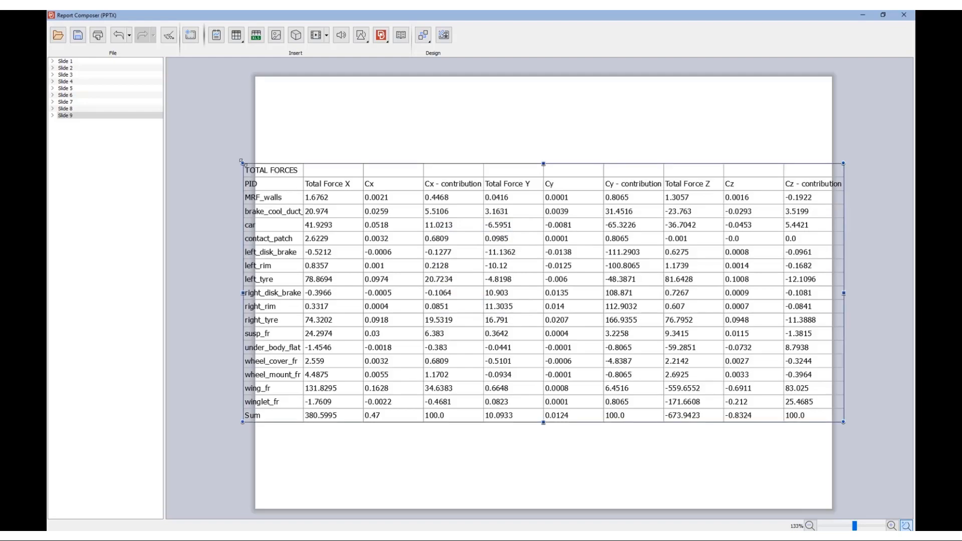
pyautogui.moveTo(243, 164); pyautogui.dragTo(313, 149)
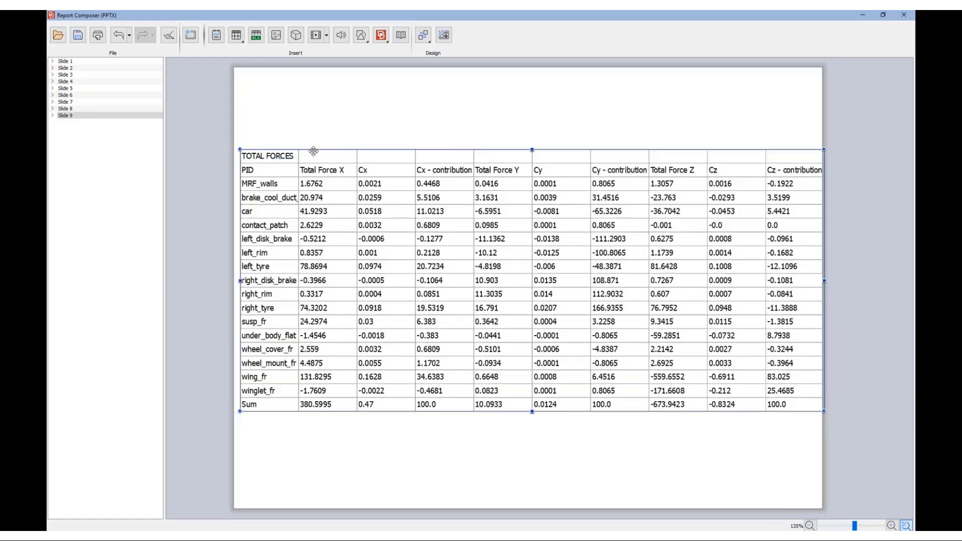
# - Narrow the total forces table on slide 9 so its whole width lies inside the slide
pyautogui.moveTo(823, 148); pyautogui.dragTo(813, 150)
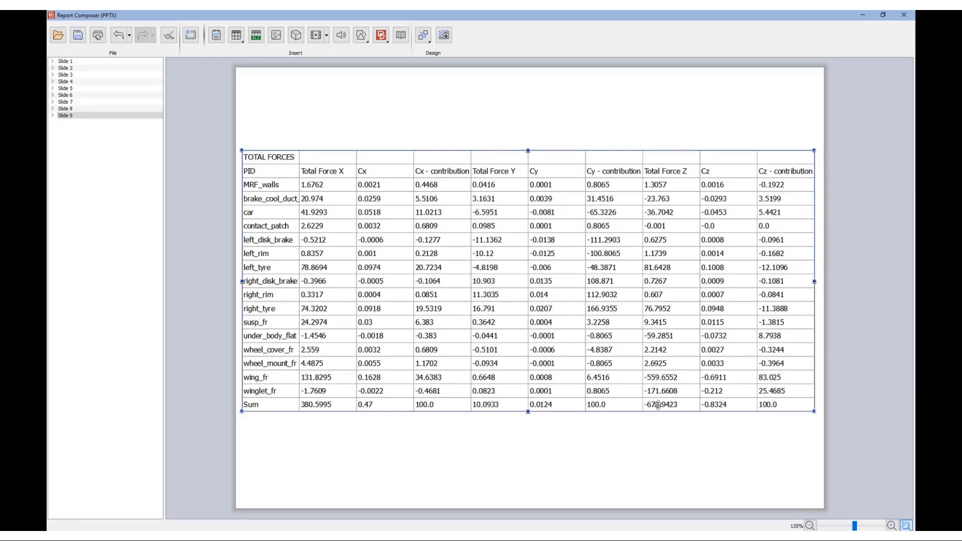
pyautogui.click(571, 472)
pyautogui.click(76, 144)
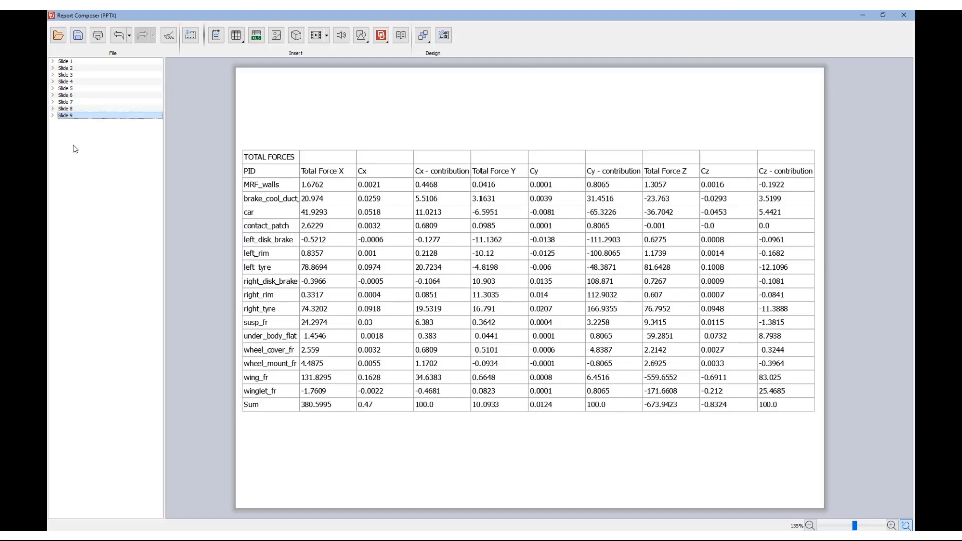
# - Add a tenth slide, insert the animation.avi video on it as an embedded file and play it
pyautogui.click(191, 35)
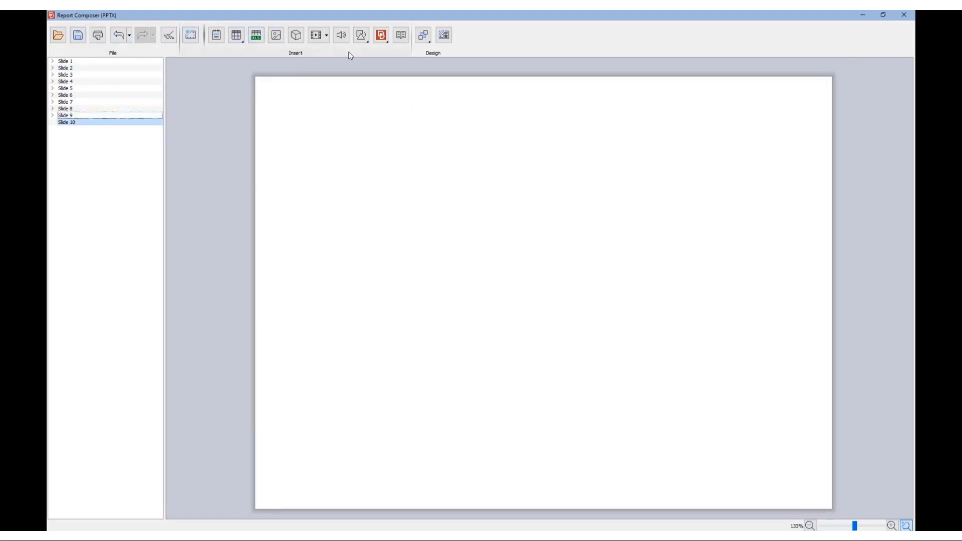
pyautogui.click(324, 38)
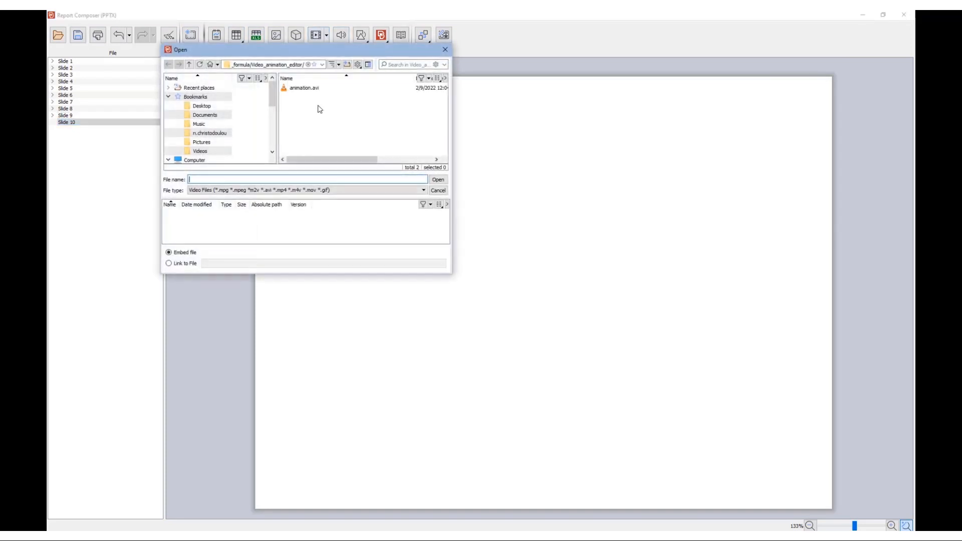
pyautogui.doubleClick(306, 88)
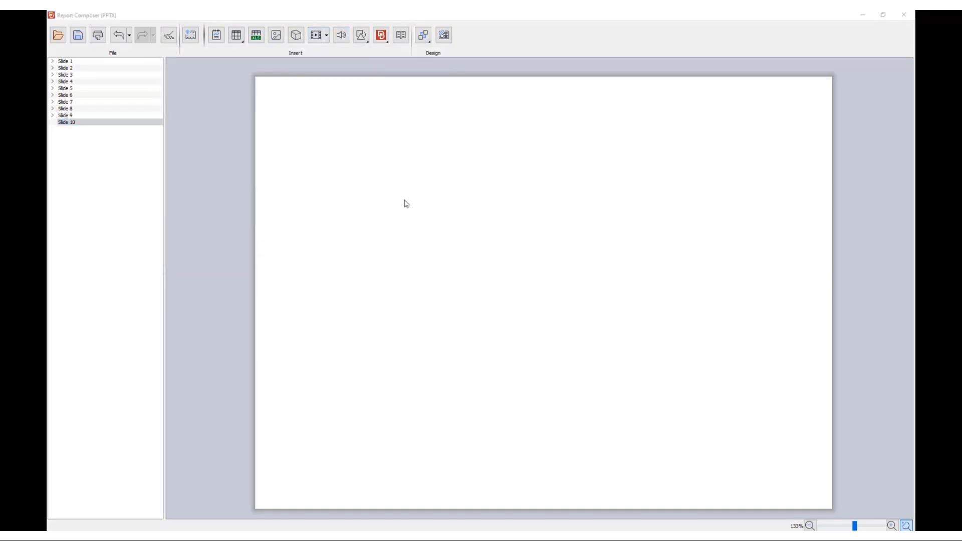
pyautogui.click(286, 471)
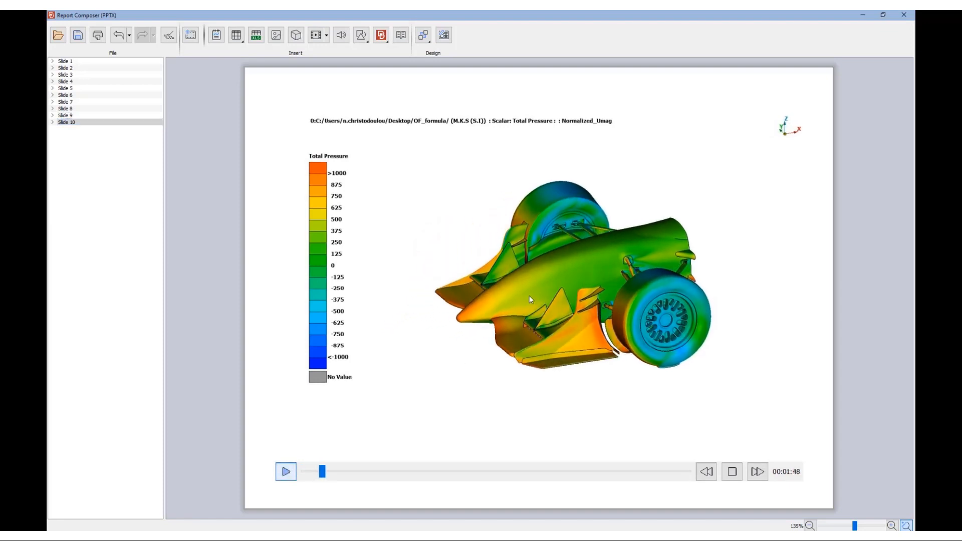
# - Return from the Report Composer to the META model window and close the CFD_Total_Forces spreadsheet
pyautogui.click(861, 16)
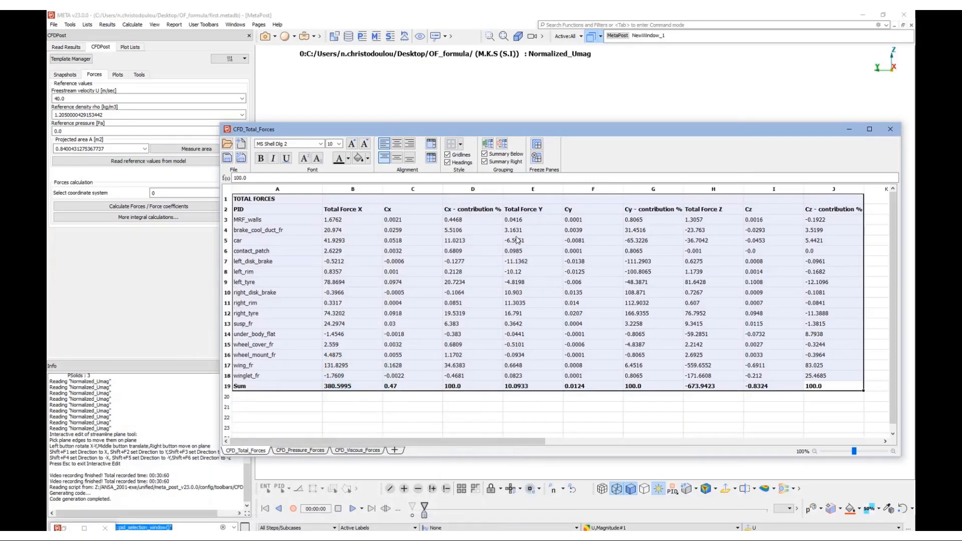
pyautogui.click(890, 128)
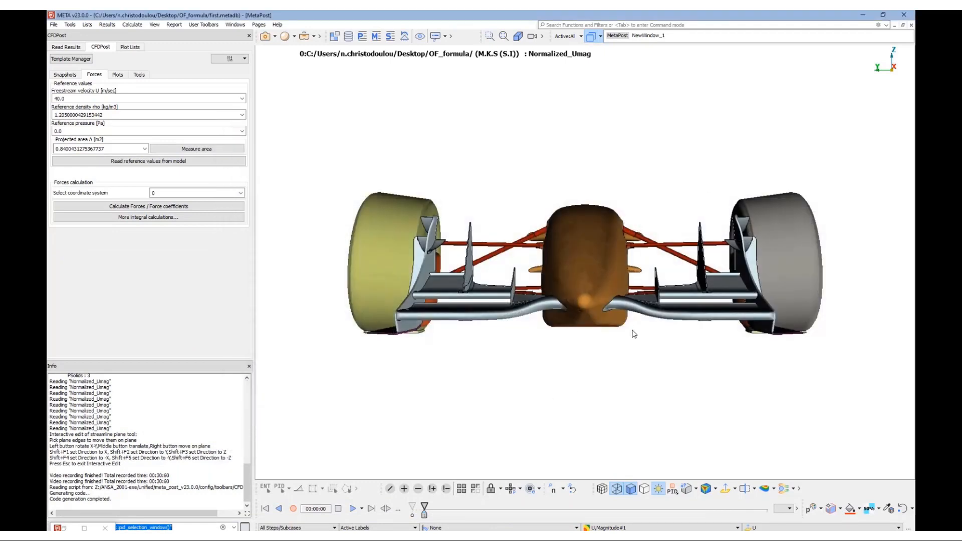
pyautogui.moveTo(634, 333); pyautogui.dragTo(507, 348)
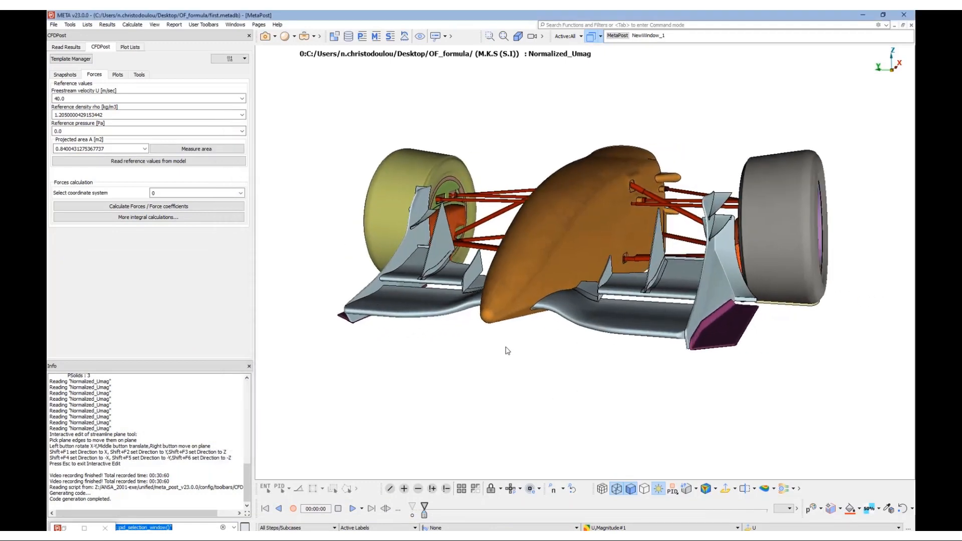
# - Turn on material rendering and apply the default Plastic(Red) Type 1 material to the car body, front wing and winglets
pyautogui.click(285, 37)
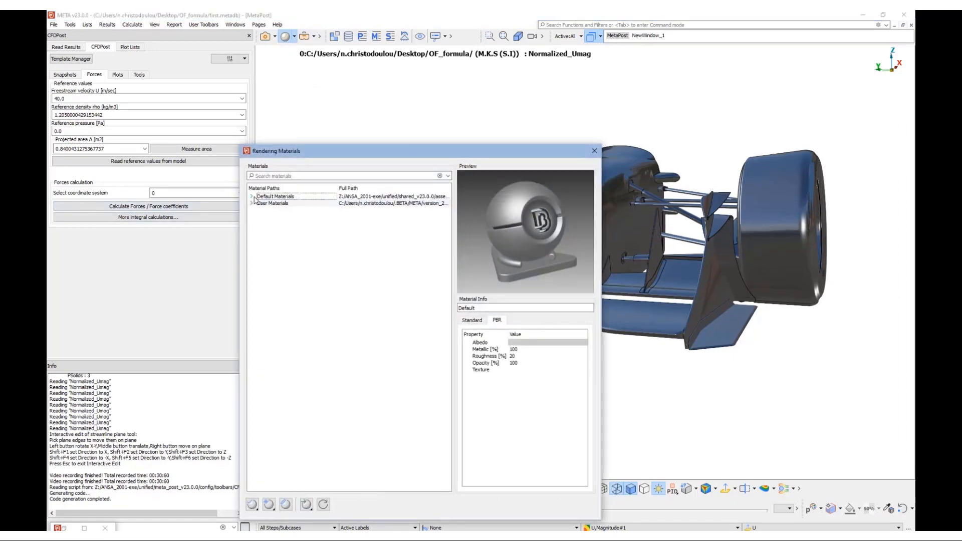
pyautogui.click(252, 196)
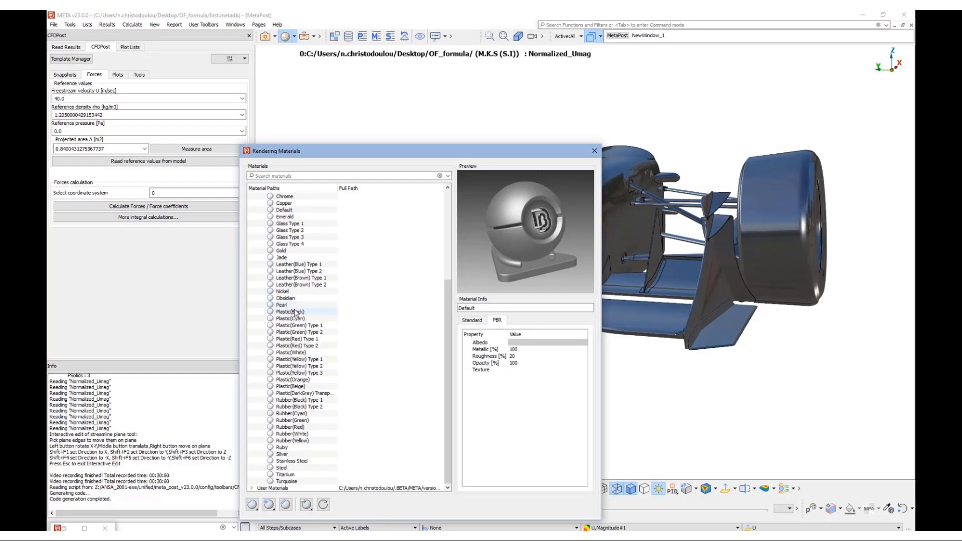
pyautogui.click(300, 346)
pyautogui.click(296, 339)
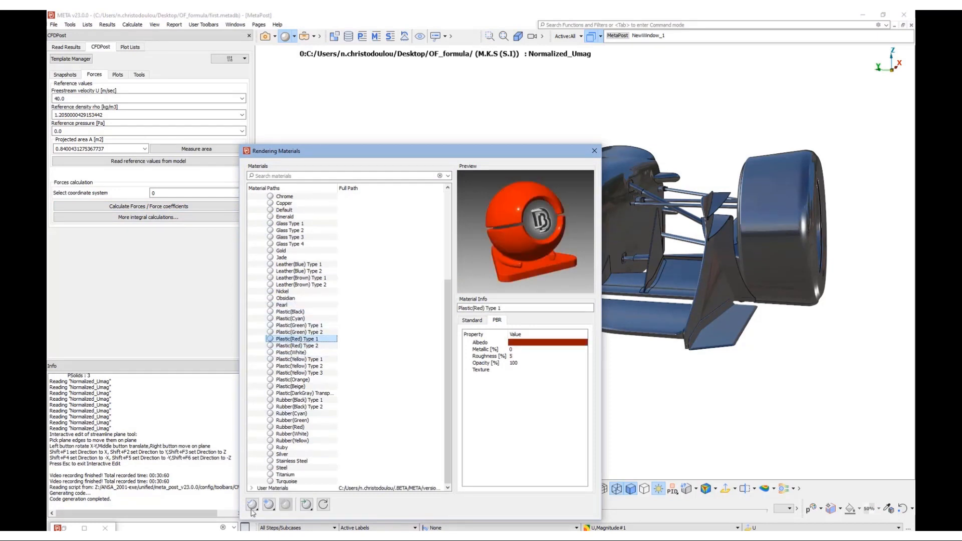
pyautogui.click(252, 505)
pyautogui.click(265, 437)
pyautogui.click(621, 213)
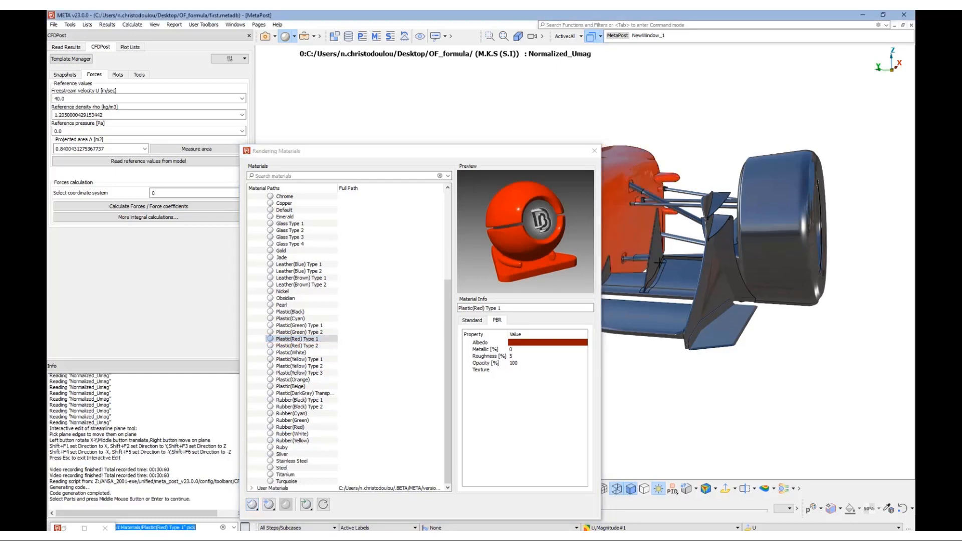
pyautogui.keyDown('ctrl'); pyautogui.moveTo(660, 263); pyautogui.dragTo(827, 295); pyautogui.keyUp('ctrl')
pyautogui.click(799, 293)
pyautogui.scroll(-2, 811, 296)
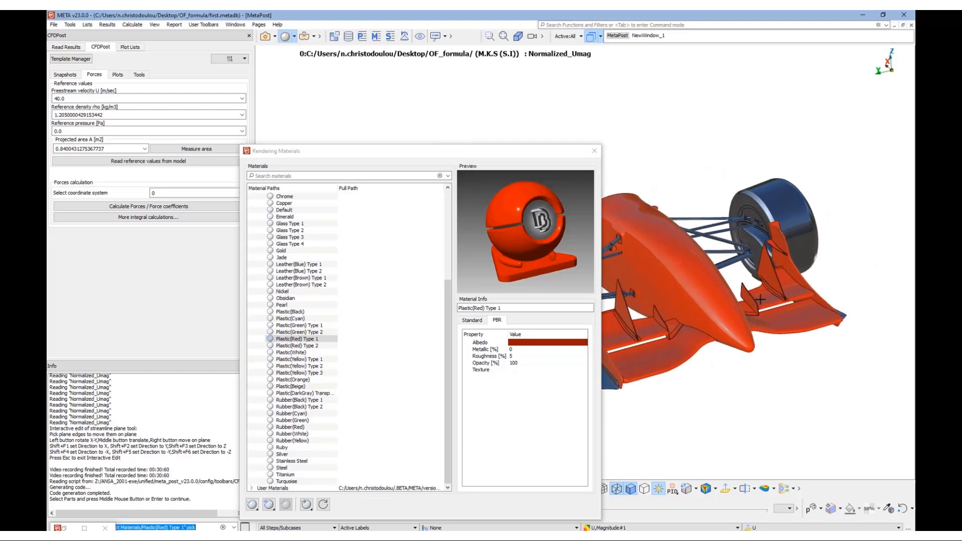
# - Apply the Carbon-Fiber Type 1 material to the front suspension arms
pyautogui.click(303, 395)
pyautogui.press('c')
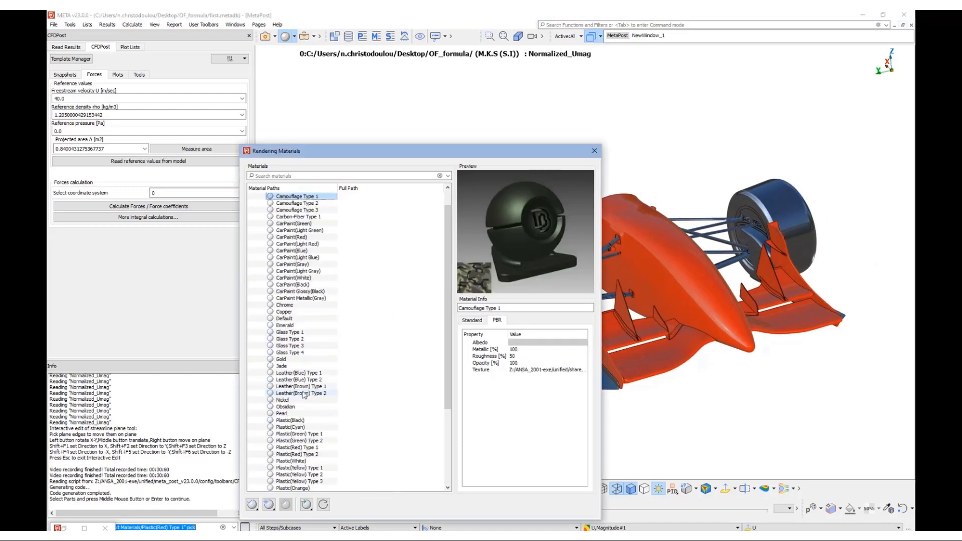
pyautogui.click(294, 223)
pyautogui.click(296, 216)
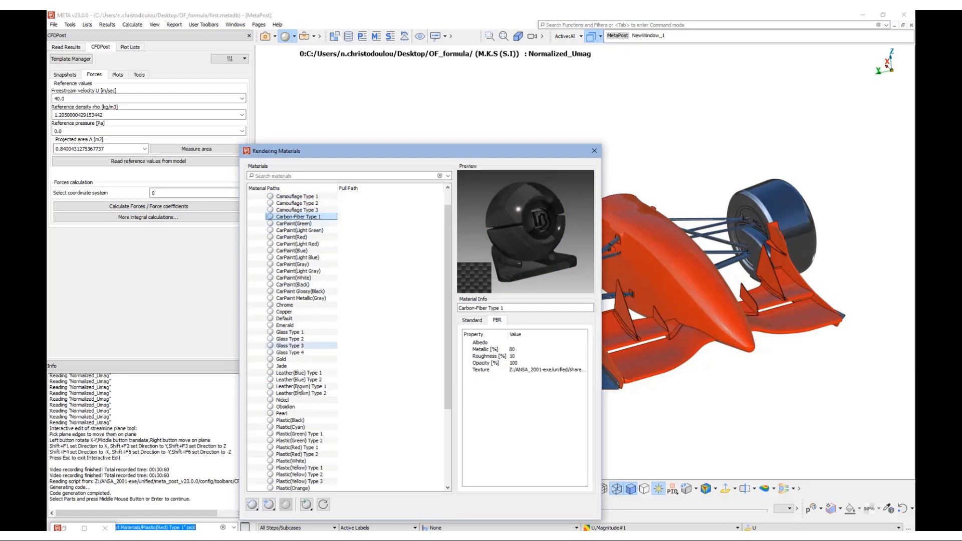
pyautogui.click(252, 504)
pyautogui.click(265, 435)
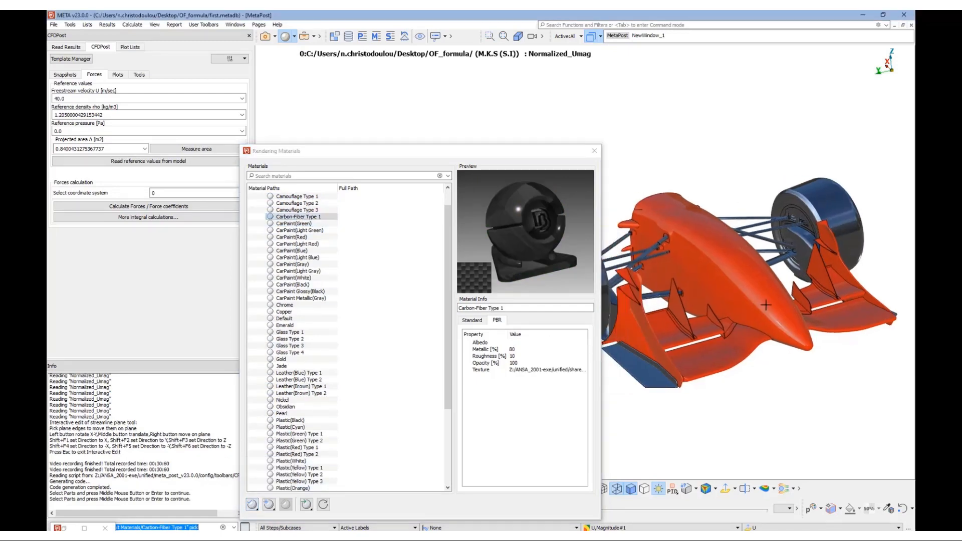
pyautogui.scroll(5, 688, 262)
pyautogui.click(687, 262)
pyautogui.scroll(-5, 688, 261)
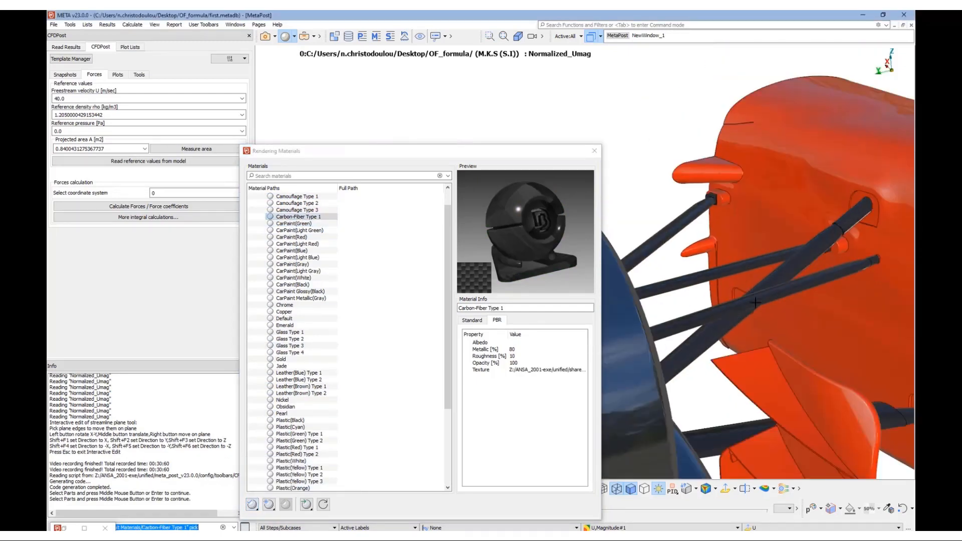
# - Apply Carbon-Fiber Type 1 to the flat plate beside the front wing and the cover behind the wheel
pyautogui.scroll(4, 770, 375)
pyautogui.scroll(2, 769, 375)
pyautogui.scroll(-5, 769, 370)
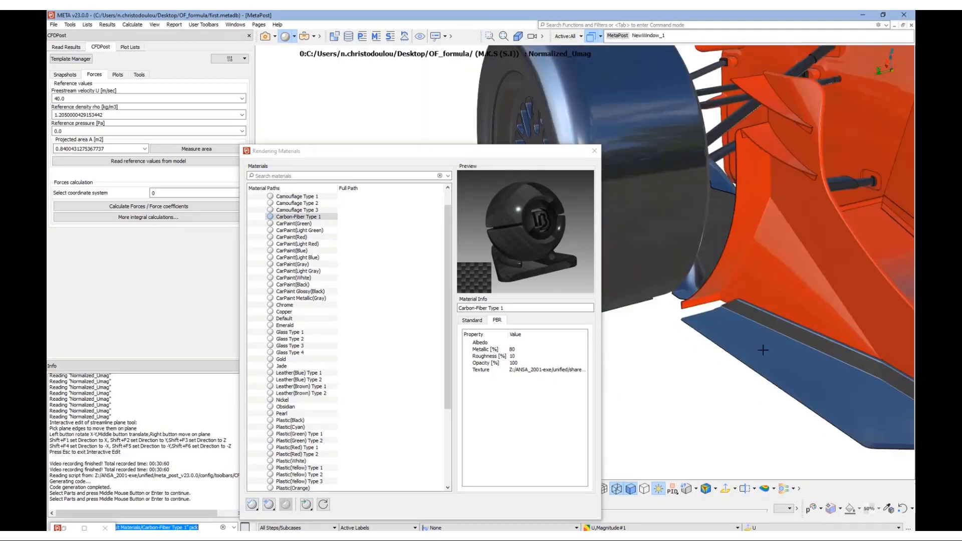
pyautogui.click(763, 350)
pyautogui.click(713, 208)
# - Apply the CarPaint(White) material to the wheel rims
pyautogui.scroll(-6, 670, 259)
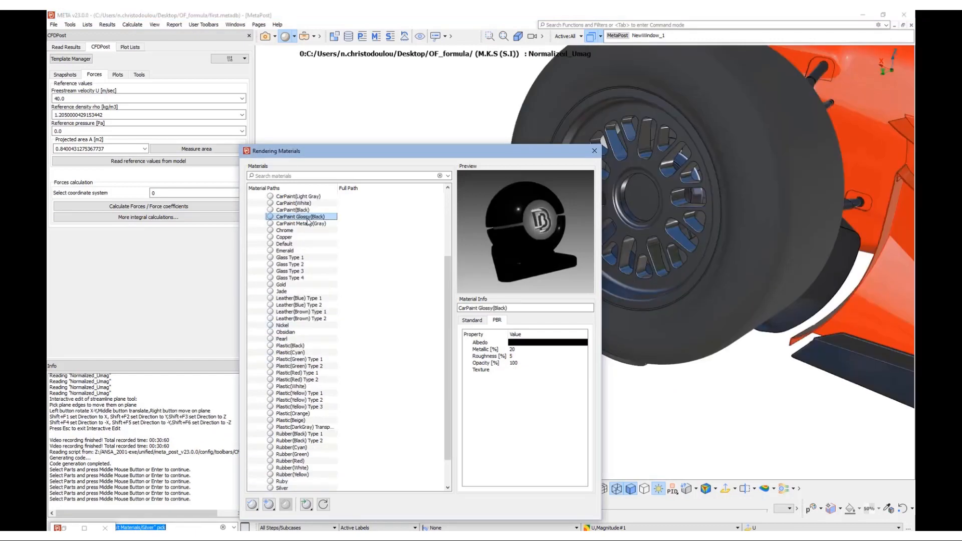
pyautogui.click(307, 210)
pyautogui.click(306, 204)
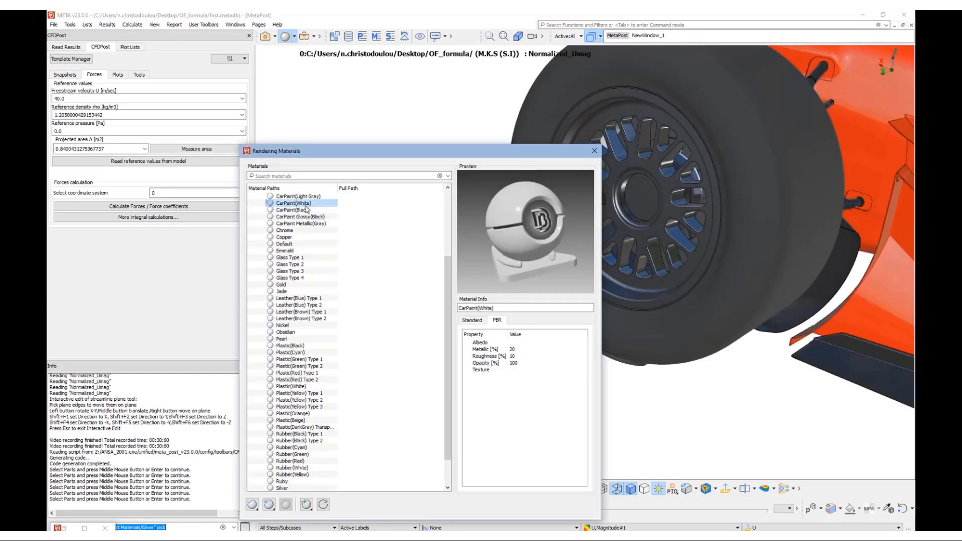
pyautogui.click(252, 504)
pyautogui.click(271, 436)
pyautogui.click(622, 223)
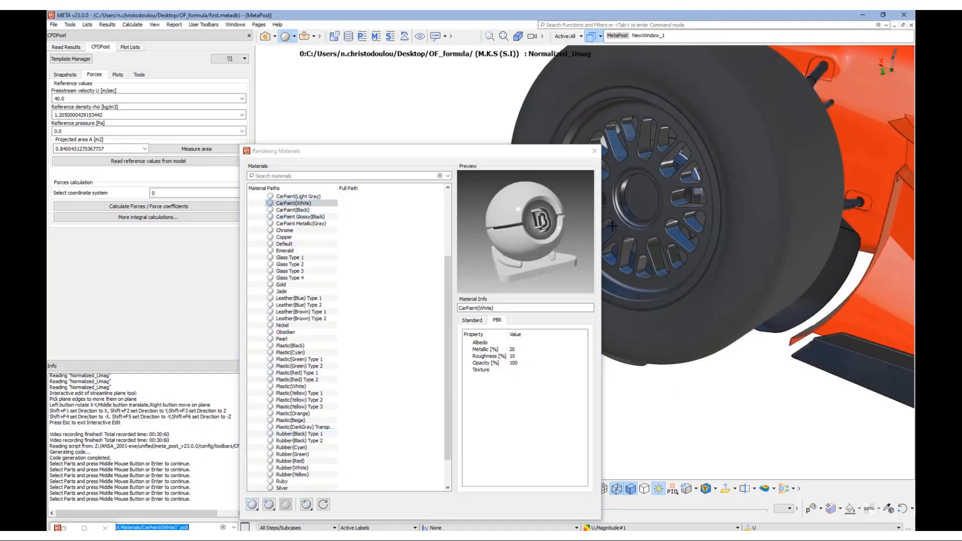
pyautogui.scroll(-8, 640, 226)
pyautogui.keyDown('ctrl'); pyautogui.moveTo(716, 222); pyautogui.dragTo(861, 222); pyautogui.keyUp('ctrl')
pyautogui.scroll(5, 758, 228)
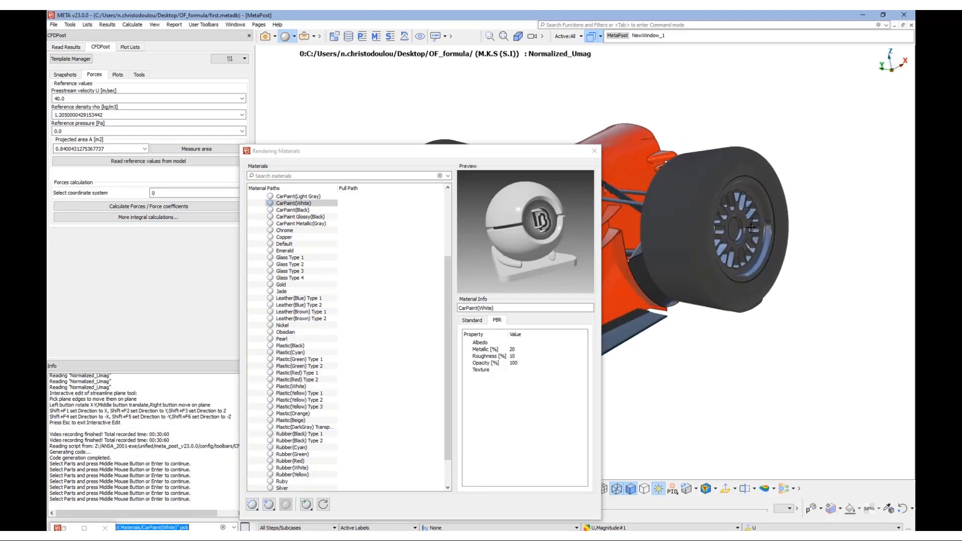
pyautogui.rightClick(757, 227)
pyautogui.click(770, 227)
pyautogui.scroll(3, 770, 227)
pyautogui.click(745, 229)
pyautogui.scroll(-5, 745, 231)
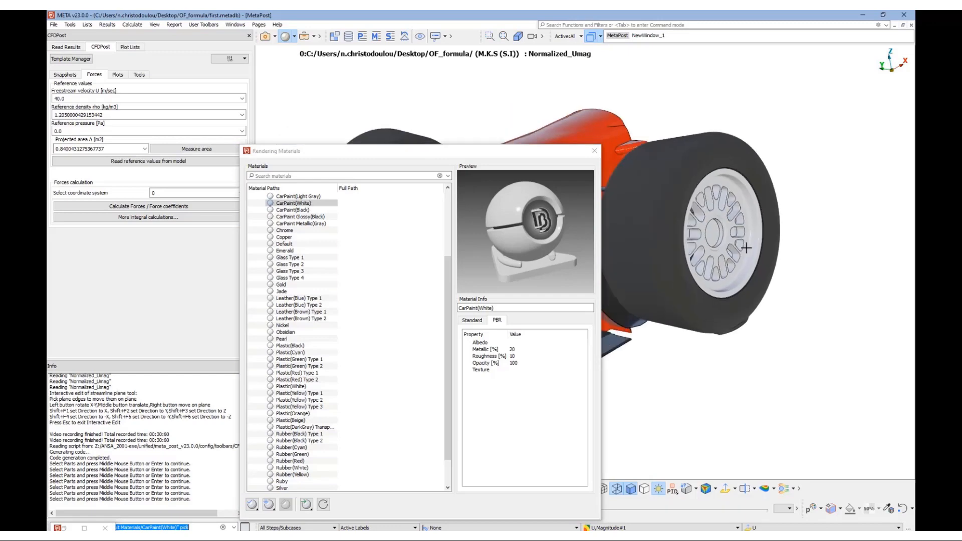
# - Check the painted wheel from the outer side and close the Rendering Materials window
pyautogui.moveTo(738, 230)
pyautogui.keyDown('ctrl'); pyautogui.mouseDown()
pyautogui.moveTo(751, 216)
pyautogui.moveTo(744, 248)
pyautogui.mouseUp(); pyautogui.keyUp('ctrl')
pyautogui.scroll(5, 750, 215)
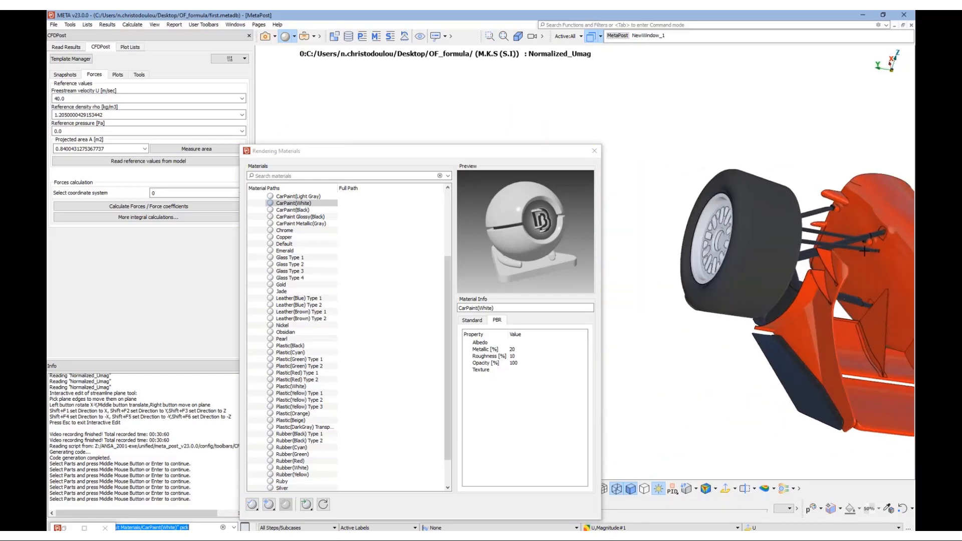
pyautogui.scroll(5, 744, 249)
pyautogui.scroll(-3, 743, 249)
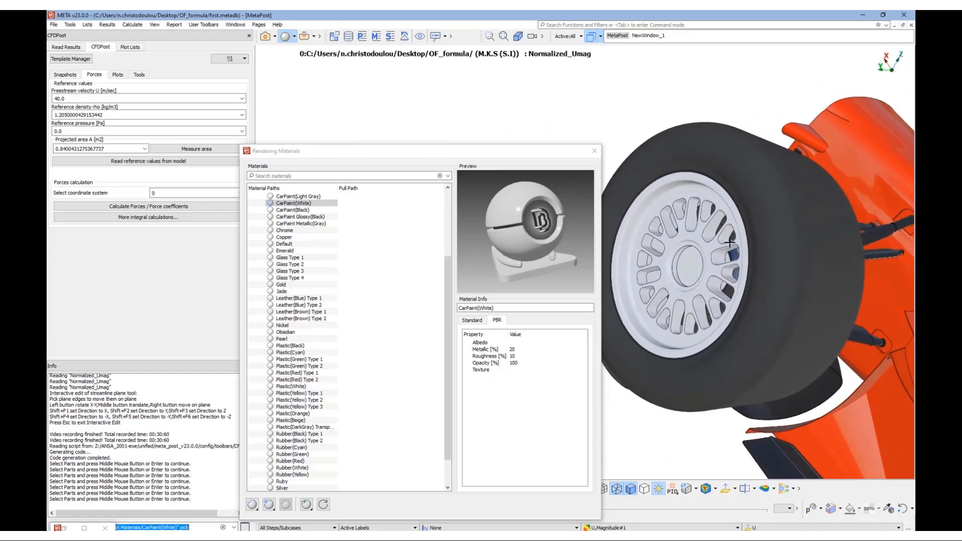
pyautogui.click(595, 153)
# - Load race_image.jpg from the Video_animation_editor folder into the graphics window as the background behind the car, and minimize the folder window
pyautogui.scroll(-5, 770, 268)
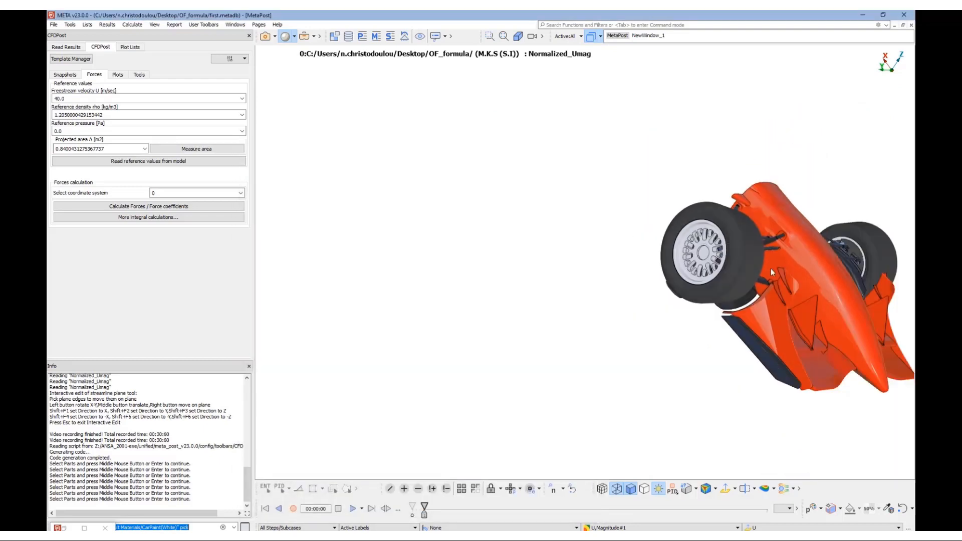
pyautogui.keyDown('ctrl'); pyautogui.moveTo(770, 269); pyautogui.dragTo(662, 283); pyautogui.keyUp('ctrl')
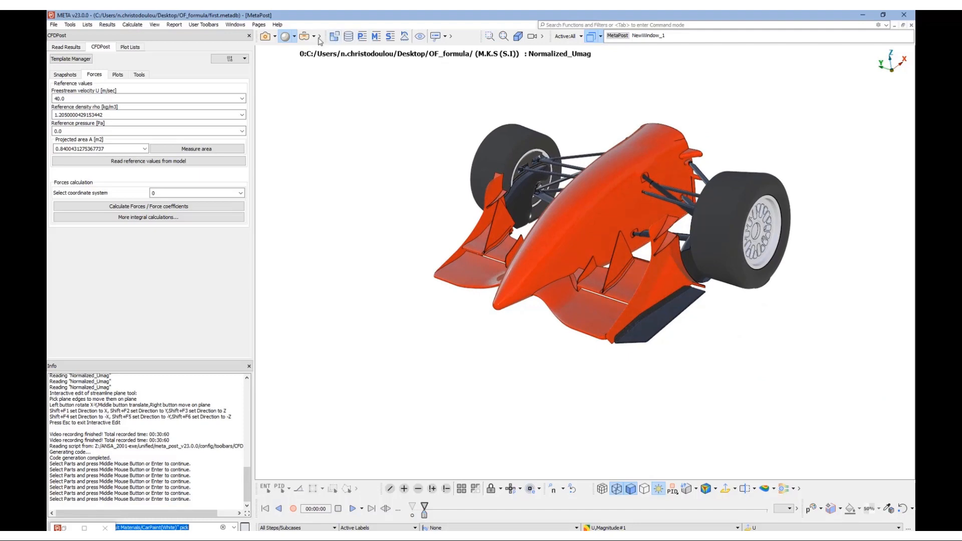
pyautogui.scroll(5, 577, 229)
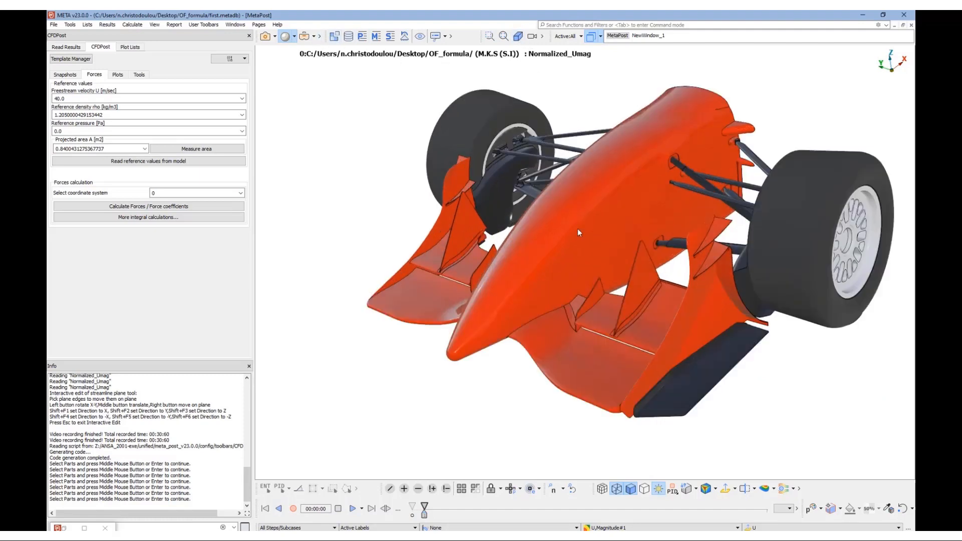
pyautogui.keyDown('ctrl'); pyautogui.moveTo(610, 192); pyautogui.dragTo(693, 251); pyautogui.keyUp('ctrl')
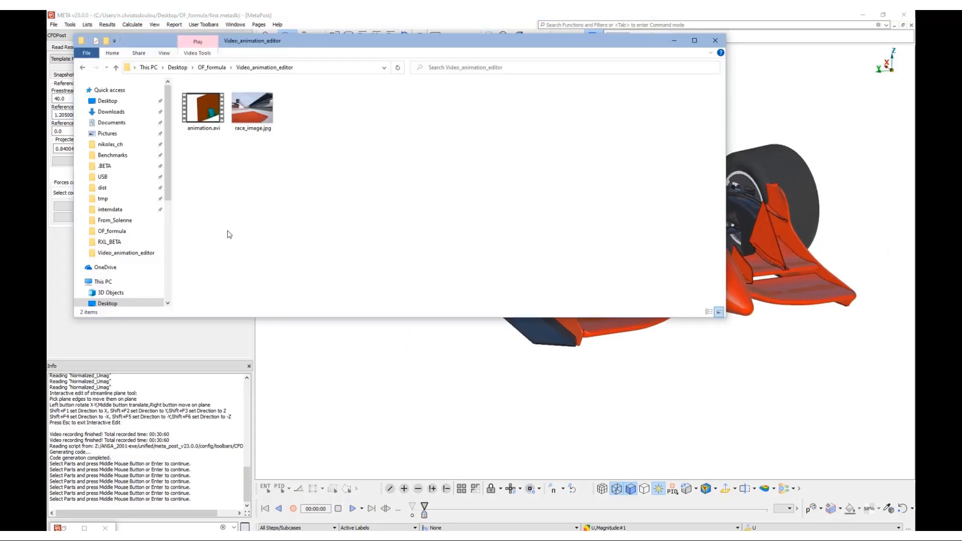
pyautogui.moveTo(238, 116); pyautogui.dragTo(641, 403)
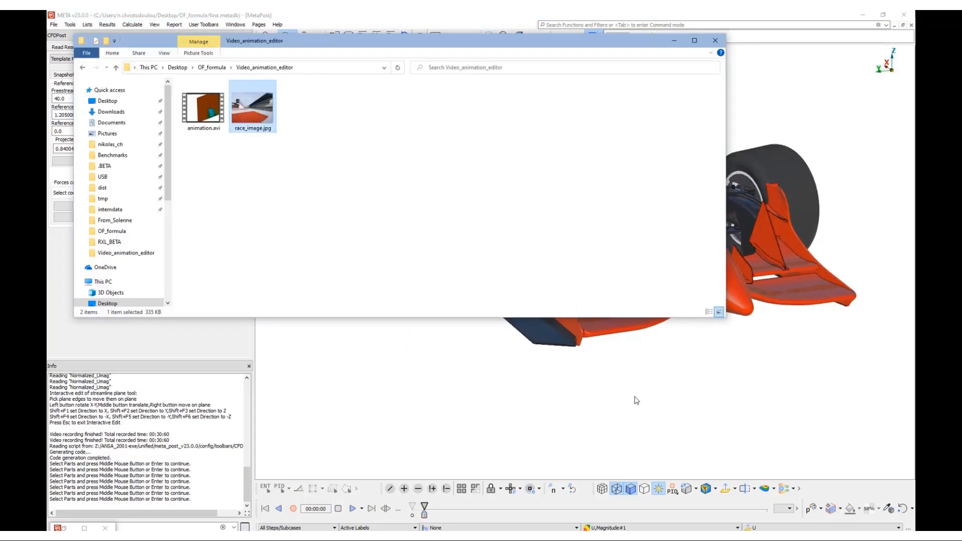
pyautogui.click(674, 43)
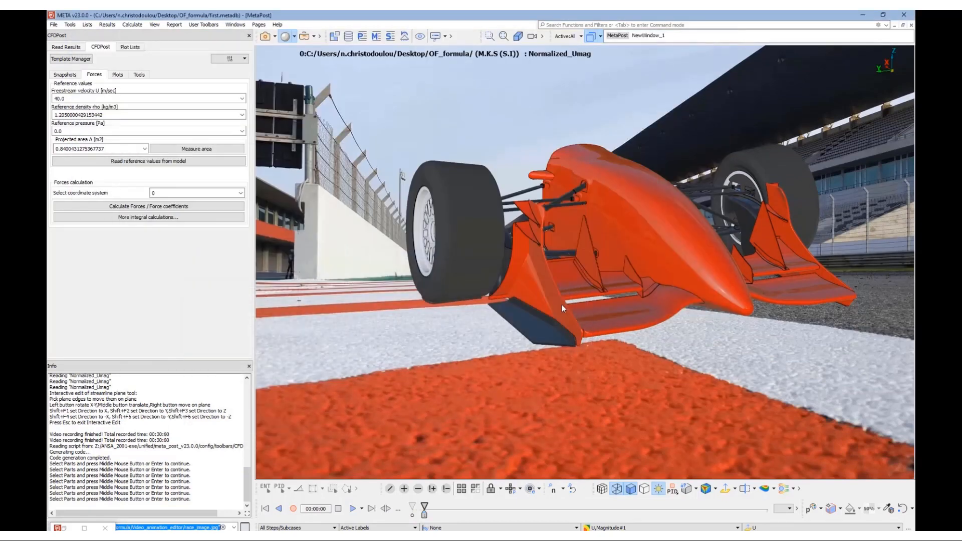
# - Reset the background race image's position, autoscale it to fill the graphics window, and close the Images & Videos list
pyautogui.rightClick(552, 378)
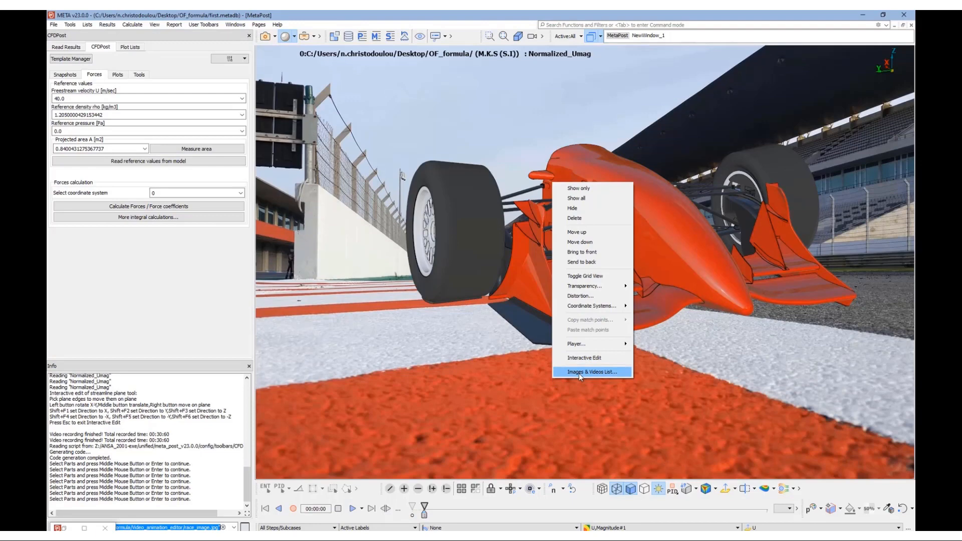
pyautogui.click(579, 372)
pyautogui.click(433, 249)
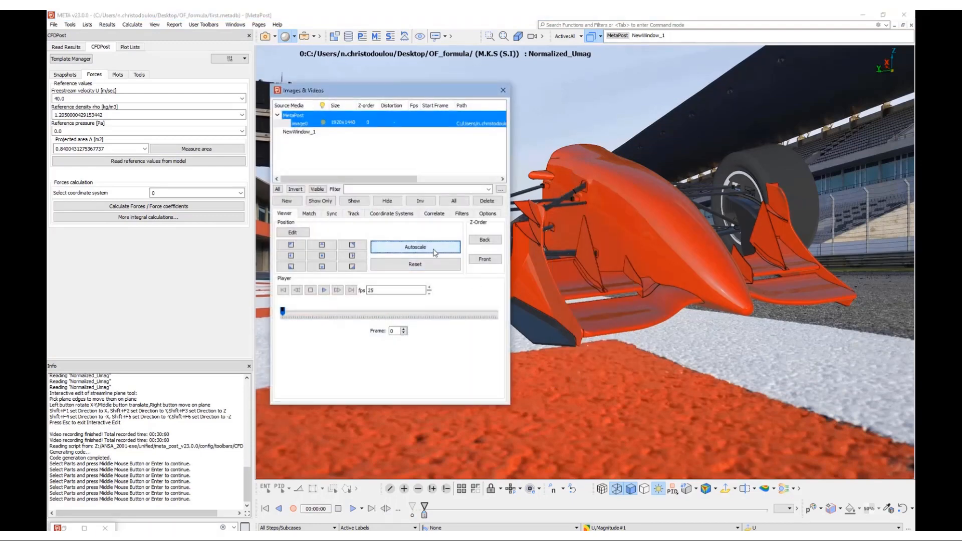
pyautogui.click(433, 249)
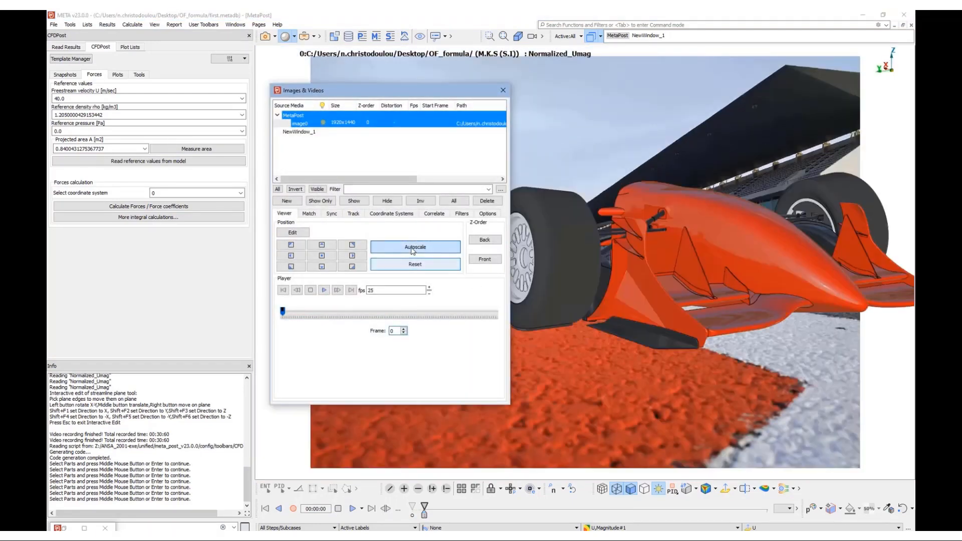
pyautogui.click(411, 246)
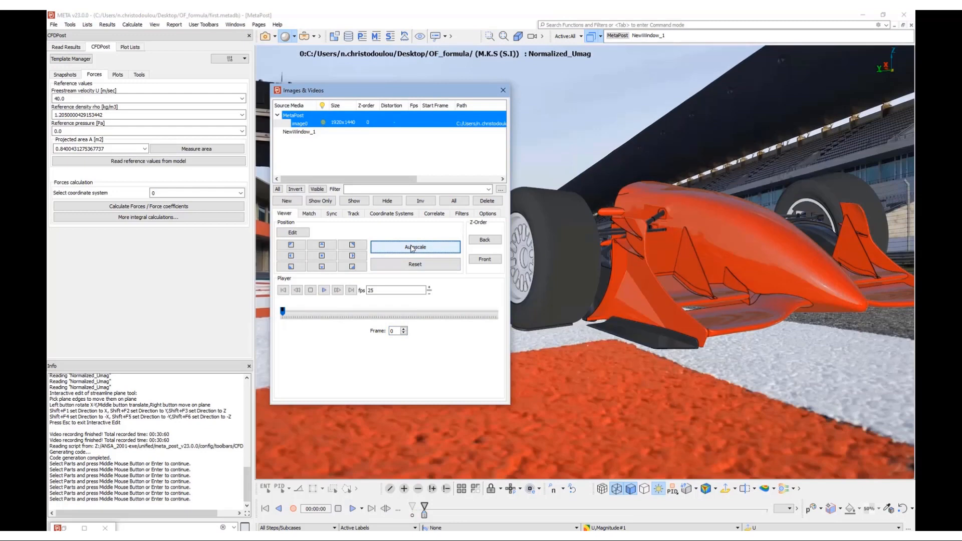
pyautogui.click(502, 90)
# - Display the STREAMLINE_PLANE_3 flow paths around the car's front wheel and wing
pyautogui.scroll(2, 646, 278)
pyautogui.keyDown('ctrl'); pyautogui.moveTo(639, 274); pyautogui.dragTo(642, 281, button='middle'); pyautogui.keyUp('ctrl')
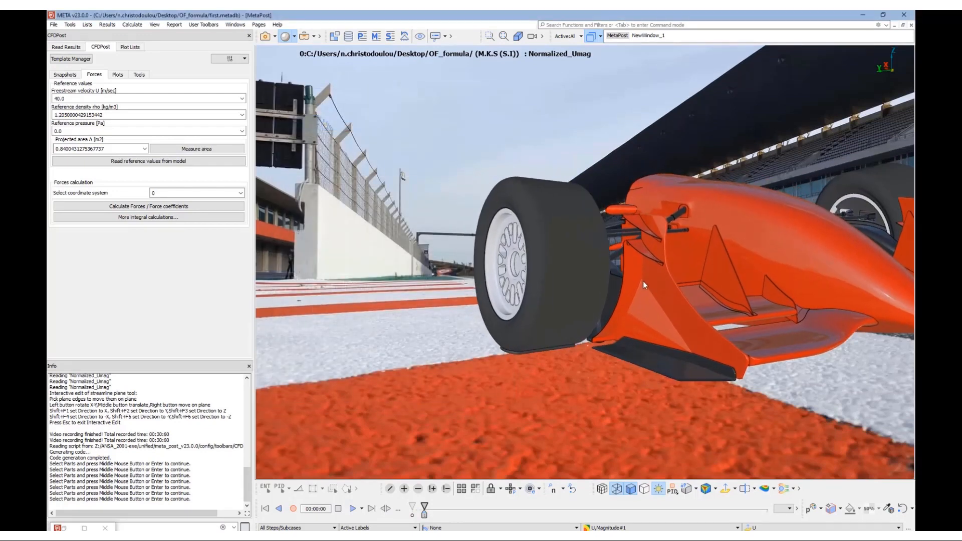
pyautogui.keyDown('ctrl'); pyautogui.moveTo(642, 281); pyautogui.dragTo(623, 248); pyautogui.keyUp('ctrl')
pyautogui.scroll(2, 623, 249)
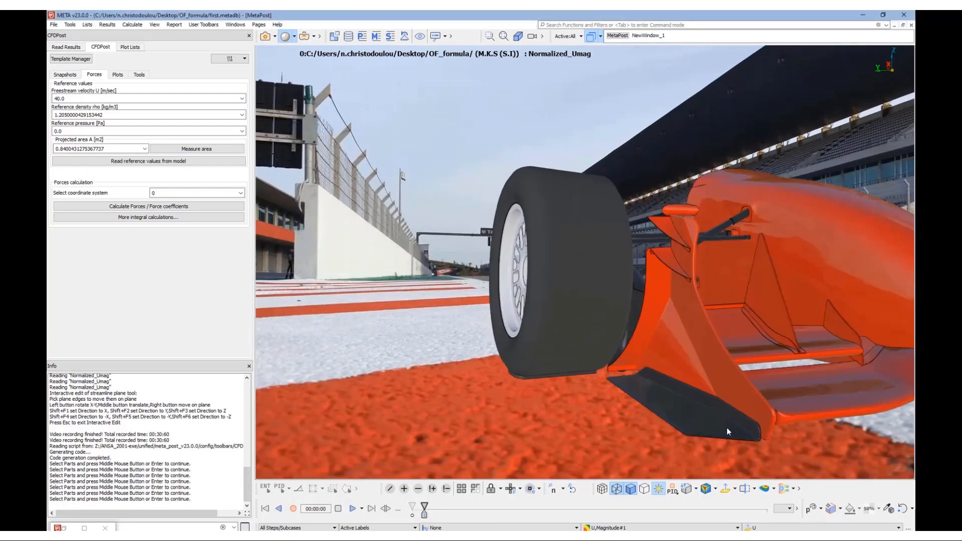
pyautogui.click(765, 490)
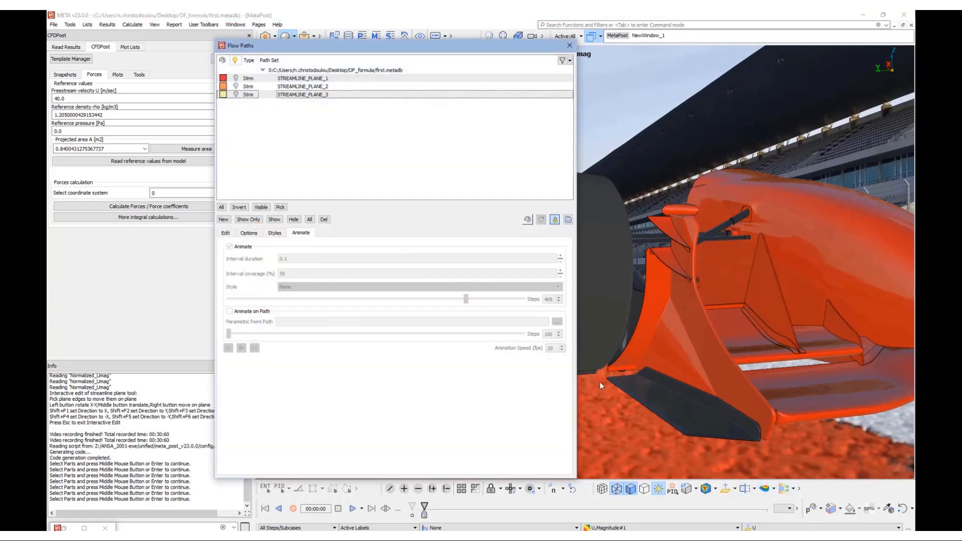
pyautogui.click(236, 95)
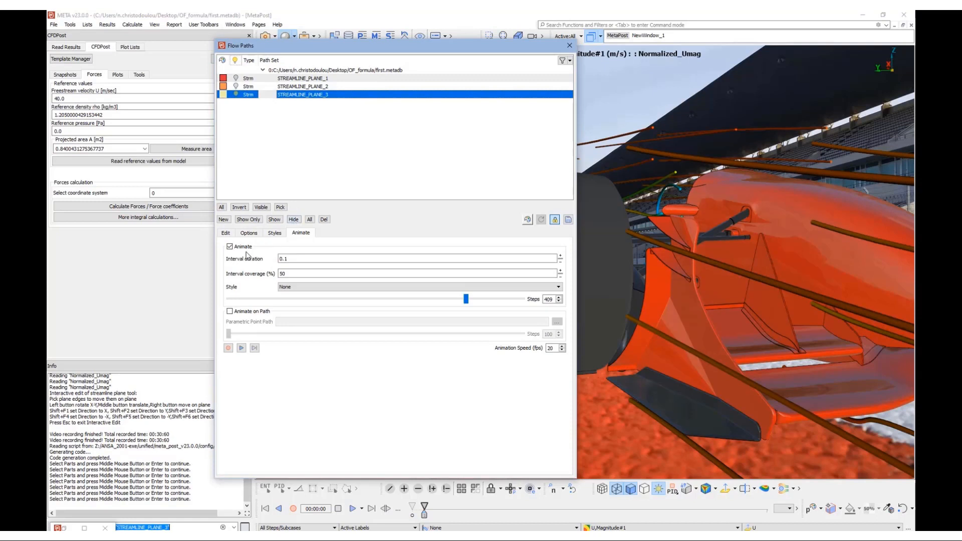
# - Keep the fringe style on for STREAMLINE_PLANE_3, colour its streamlines by Pressure Coefficient, and close the Flow Paths window
pyautogui.click(274, 233)
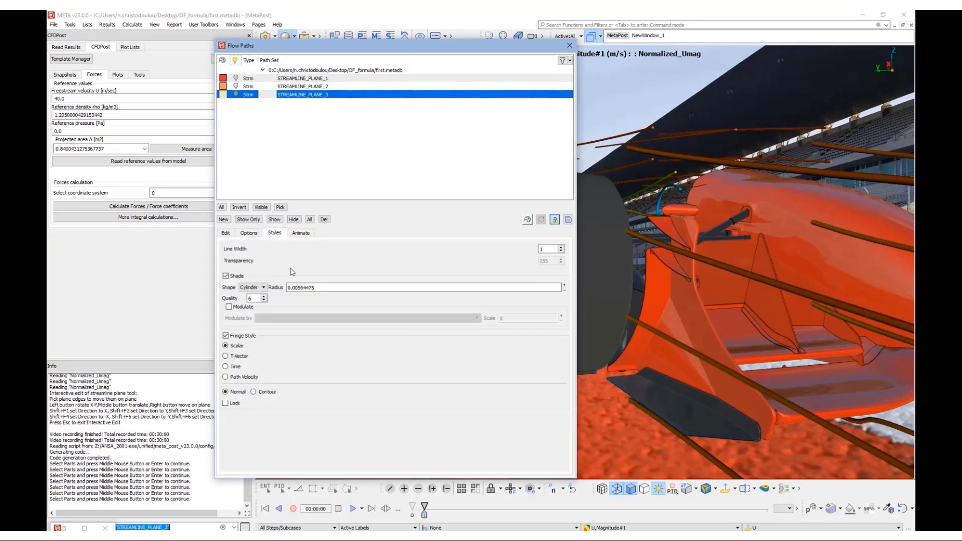
pyautogui.click(247, 337)
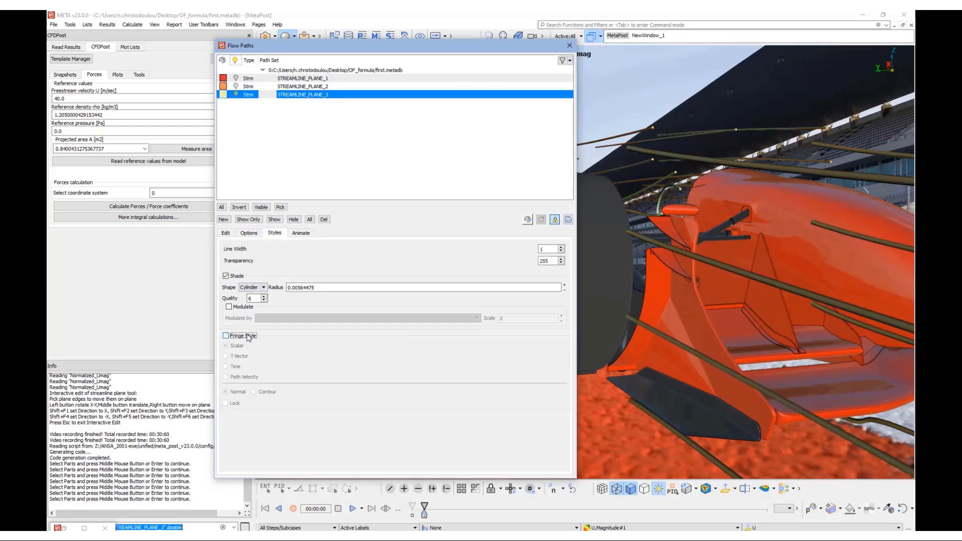
pyautogui.click(247, 336)
pyautogui.click(617, 528)
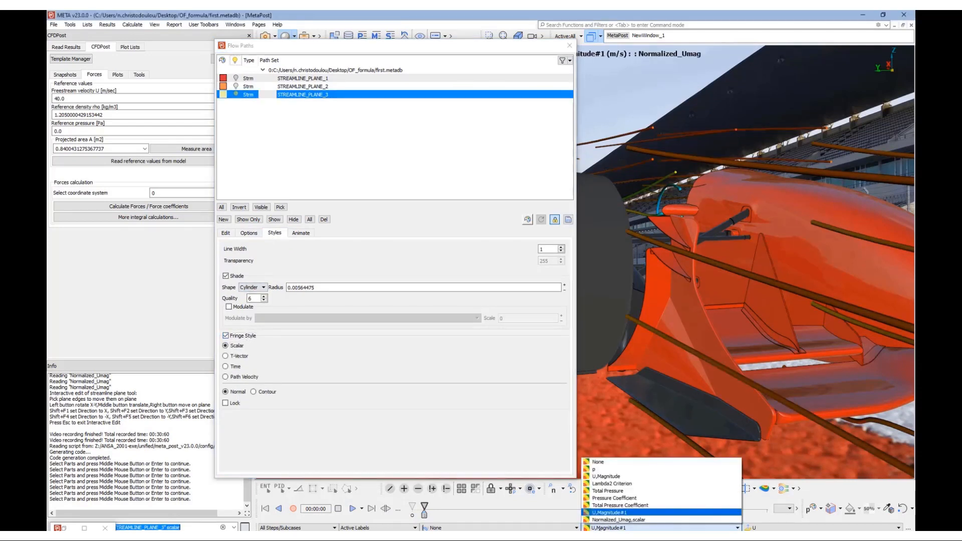
pyautogui.click(612, 499)
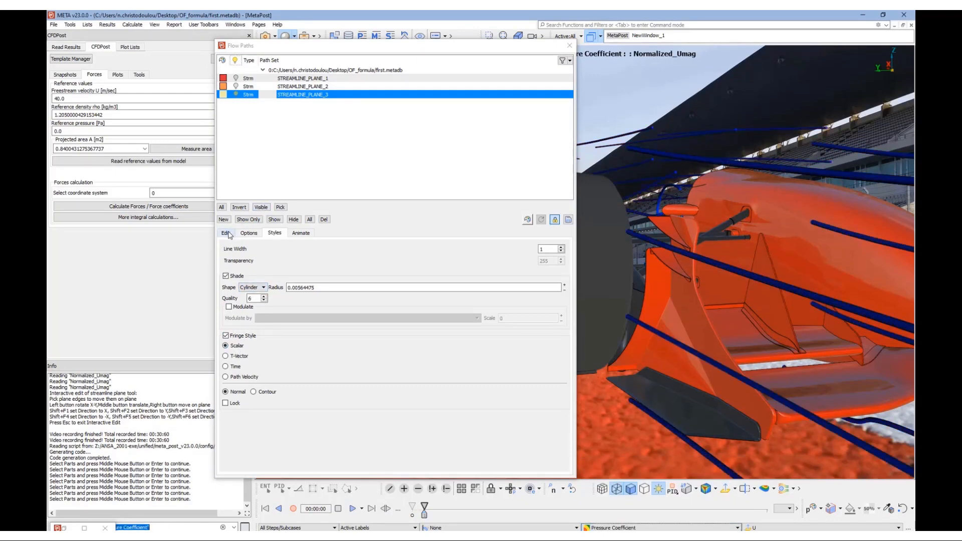
pyautogui.click(569, 45)
# - Set the Pressure Coefficient fringe bar's range limits to a maximum of 0.5 and a minimum of -0.5
pyautogui.rightClick(308, 219)
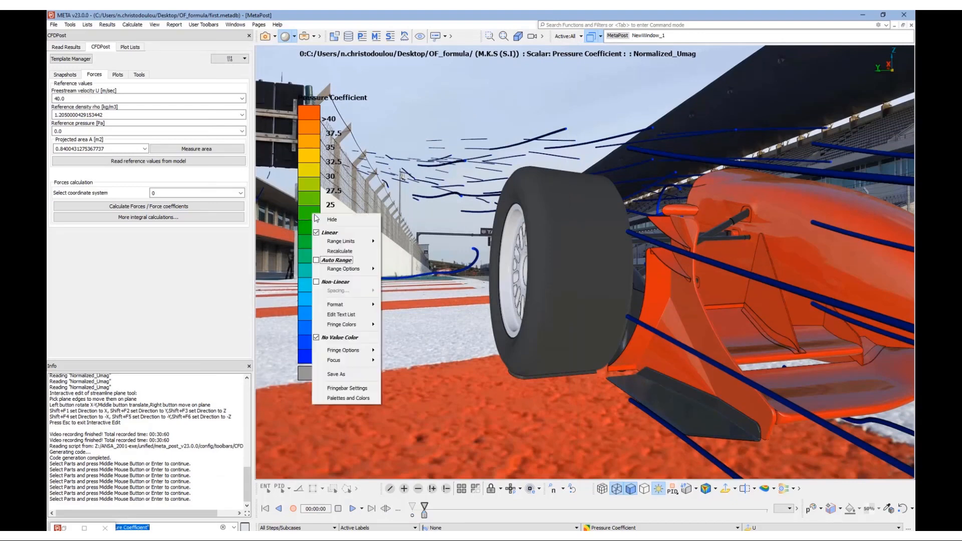
pyautogui.click(316, 261)
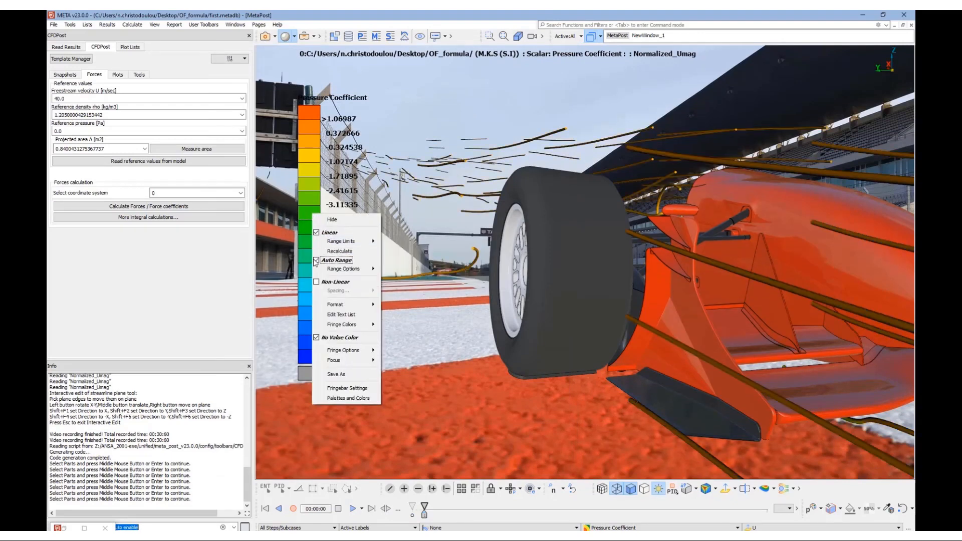
pyautogui.rightClick(302, 161)
pyautogui.moveTo(335, 184)
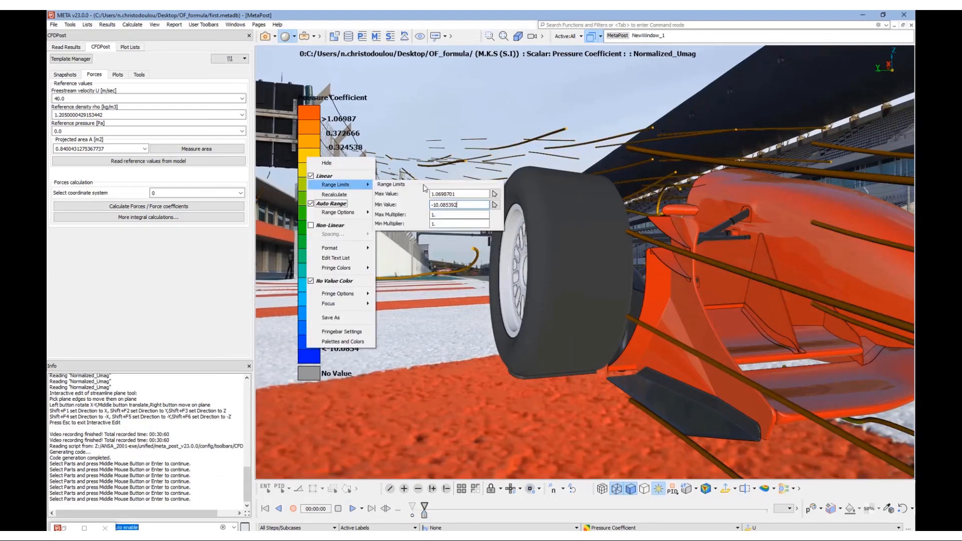
pyautogui.doubleClick(466, 193)
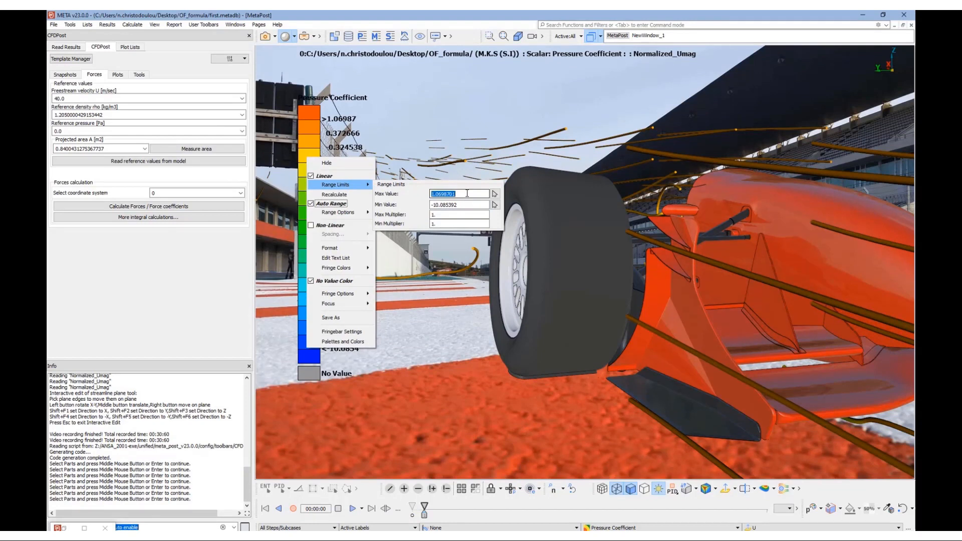
pyautogui.write('0.5')
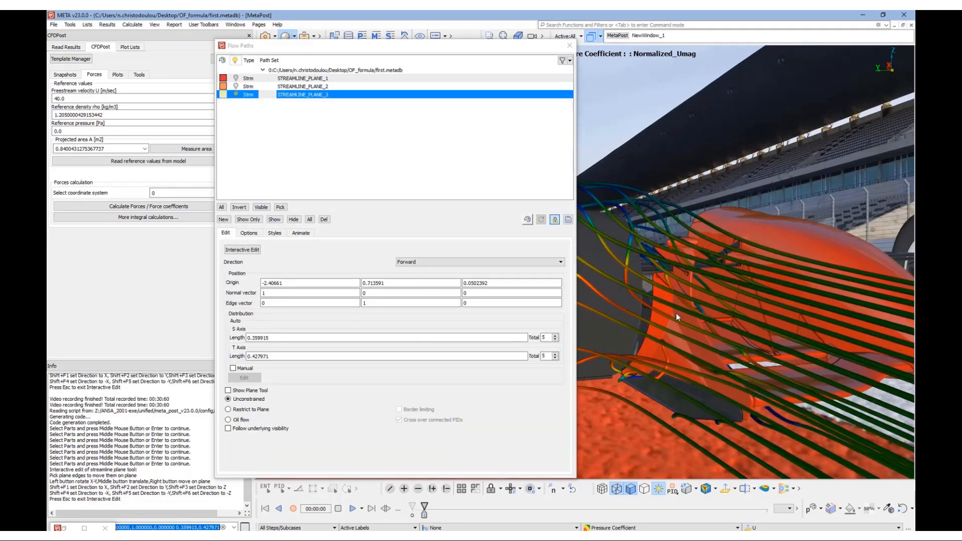
# - Set the STREAMLINE_PLANE_3 seed distribution to a total of 6 along the S axis and 4 along the T axis
pyautogui.click(555, 335)
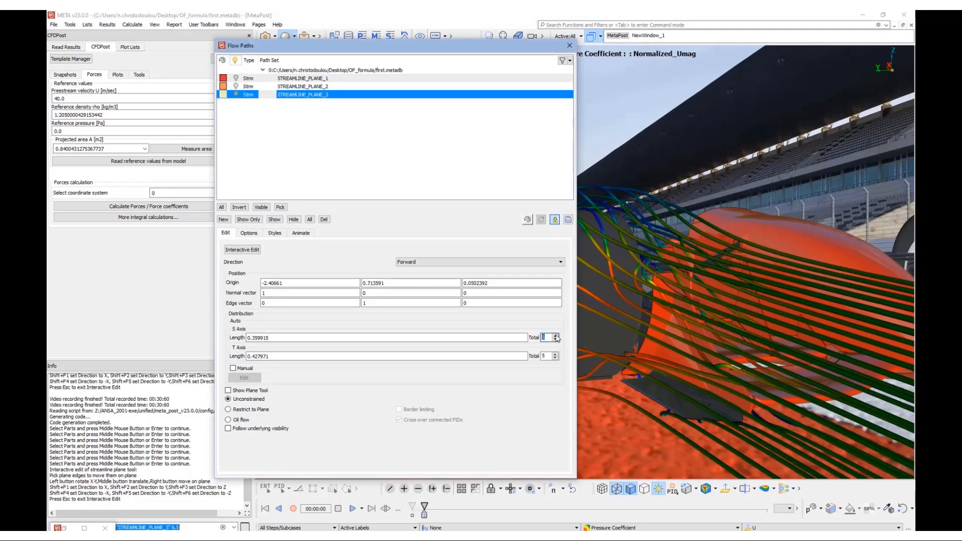
pyautogui.click(555, 336)
pyautogui.click(555, 339)
pyautogui.click(555, 358)
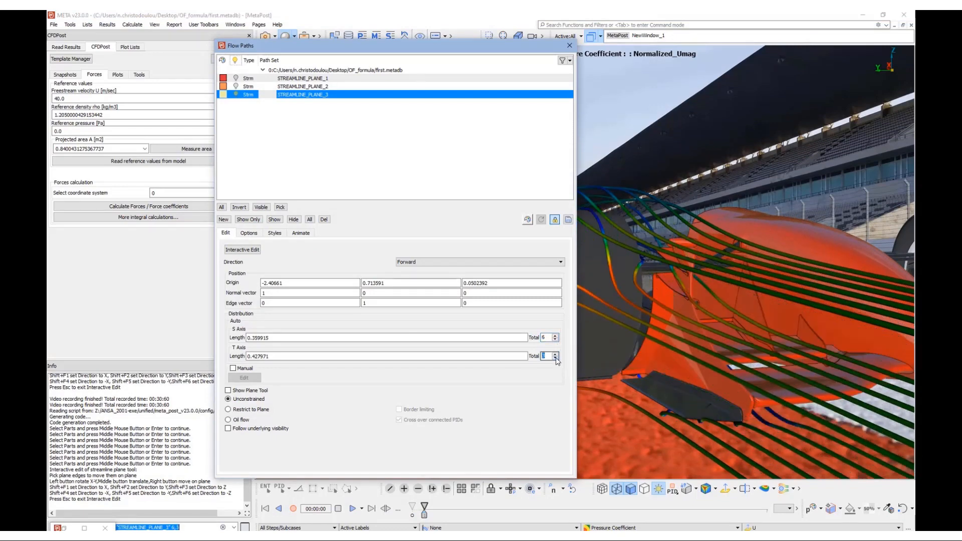
pyautogui.click(555, 336)
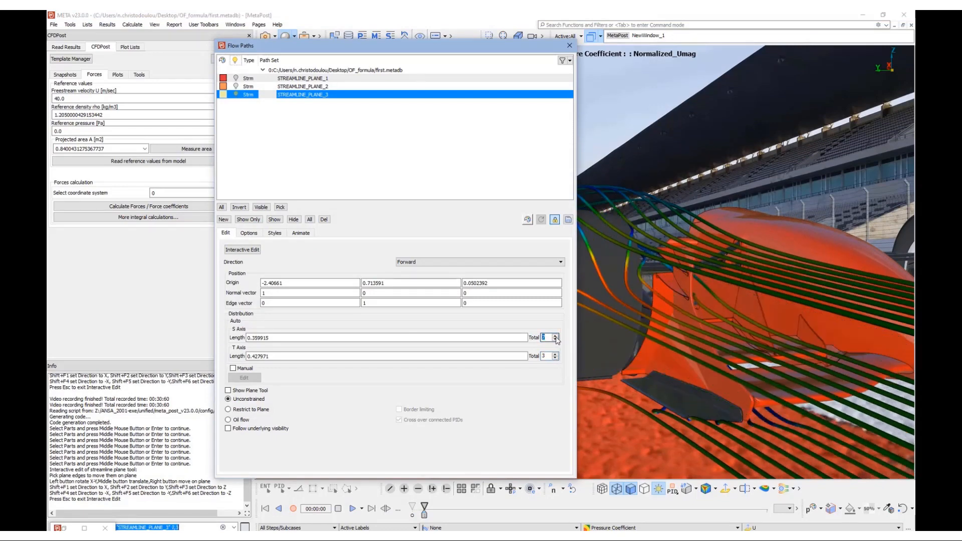
pyautogui.click(555, 340)
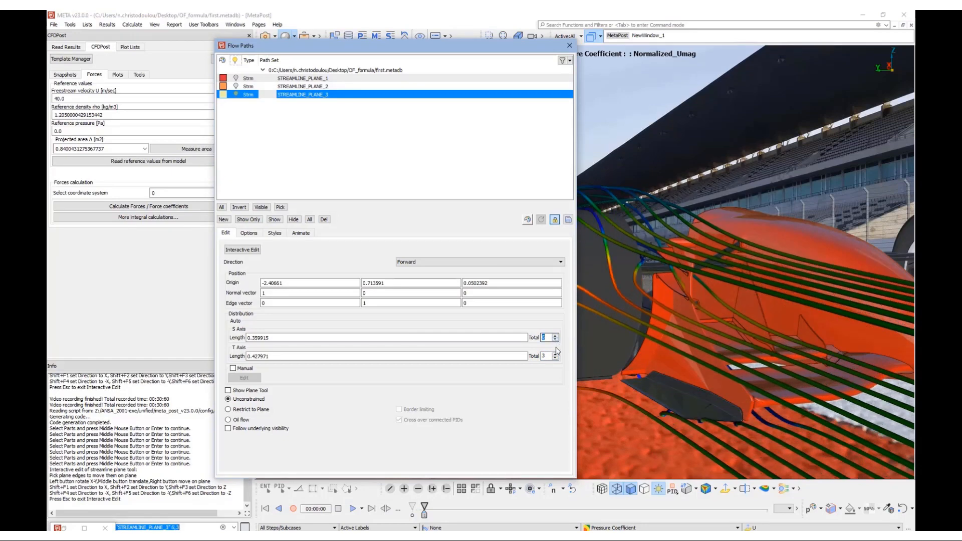
pyautogui.click(555, 354)
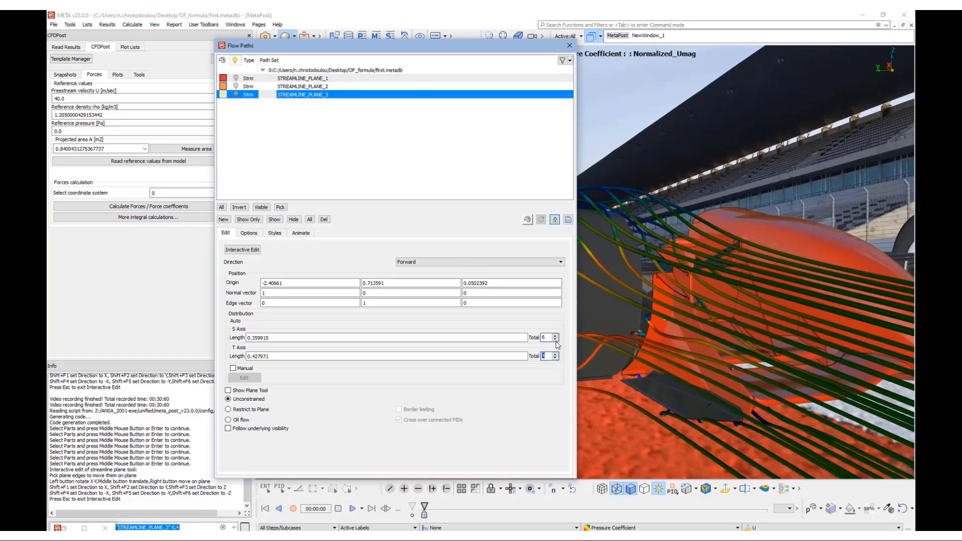
pyautogui.click(555, 340)
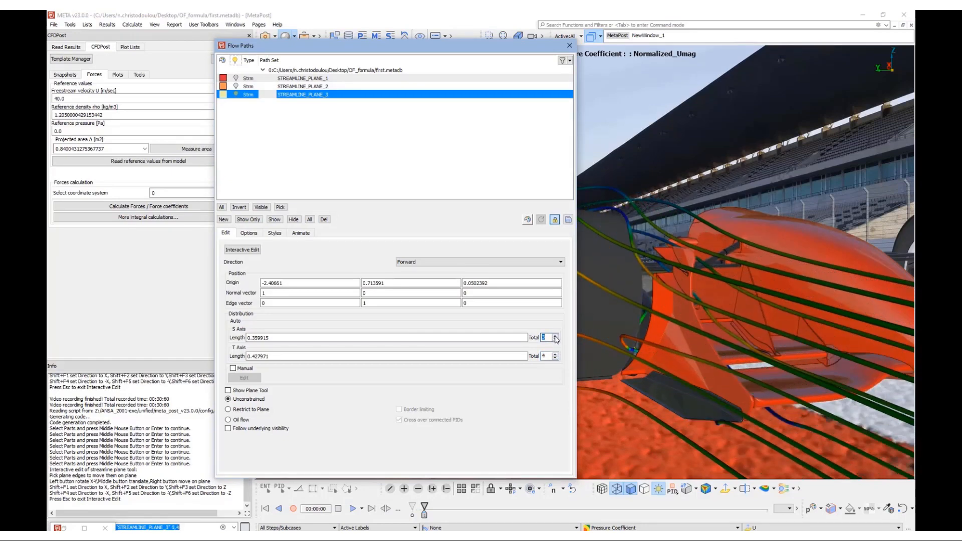
pyautogui.click(555, 336)
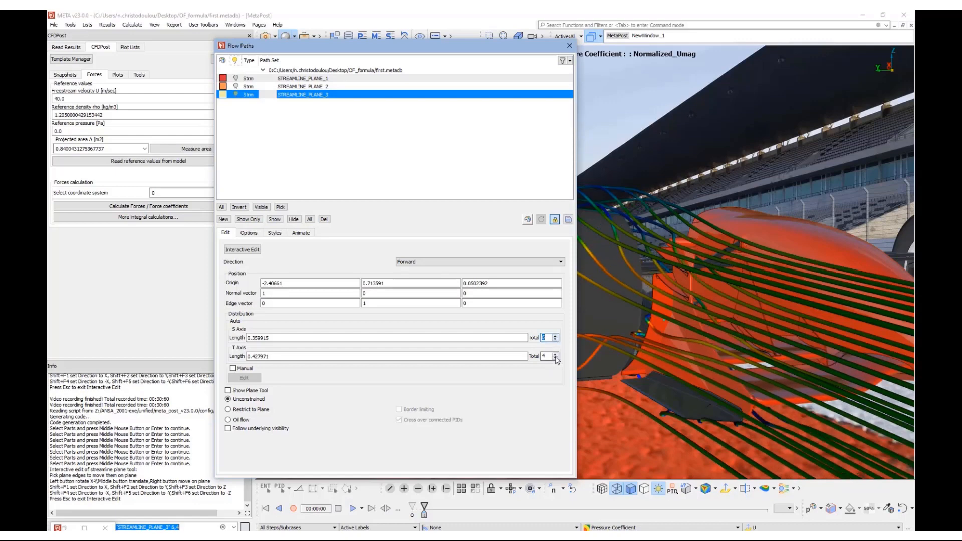
# - Hide the Pressure Coefficient fringe bar and frame the front wheel with its streamlines over the racetrack background
pyautogui.keyDown('ctrl'); pyautogui.moveTo(753, 343); pyautogui.dragTo(722, 340); pyautogui.keyUp('ctrl')
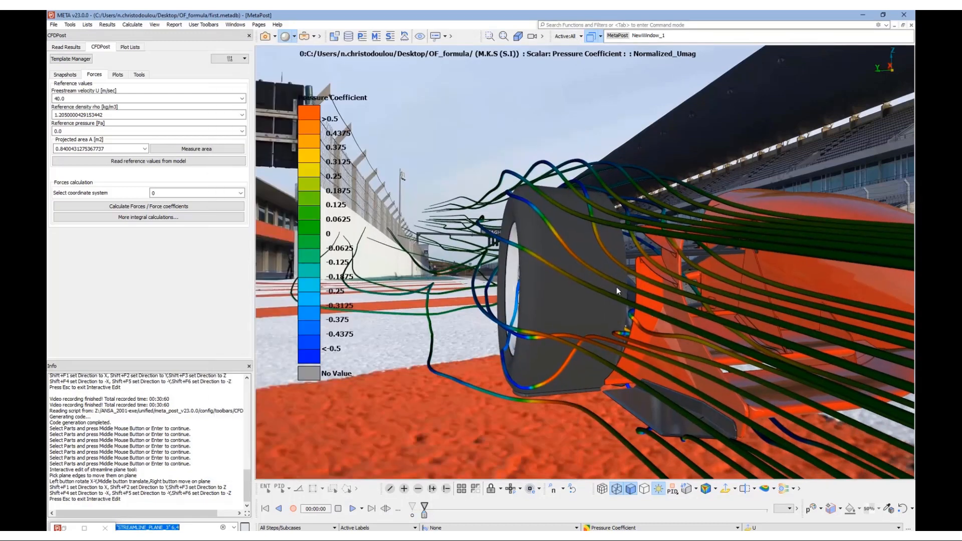
pyautogui.rightClick(320, 210)
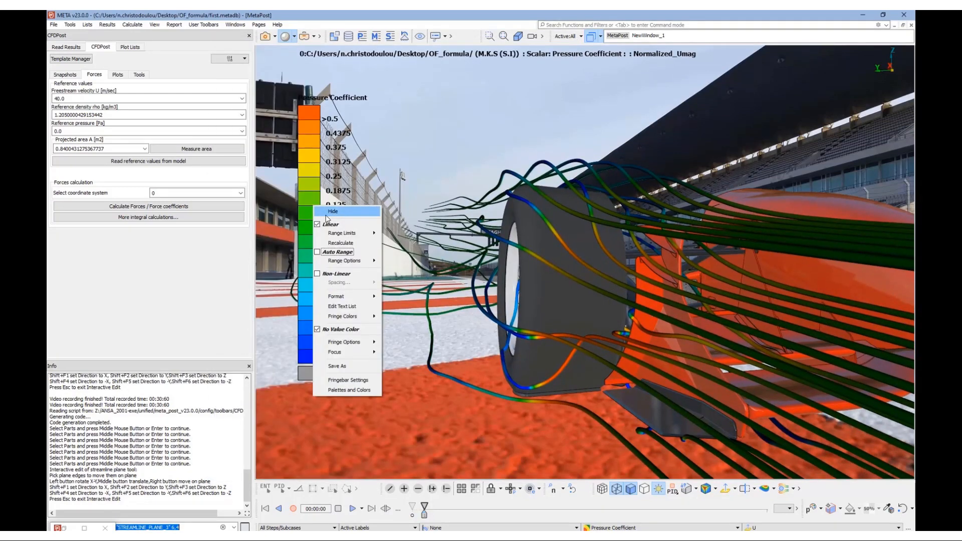
pyautogui.click(330, 221)
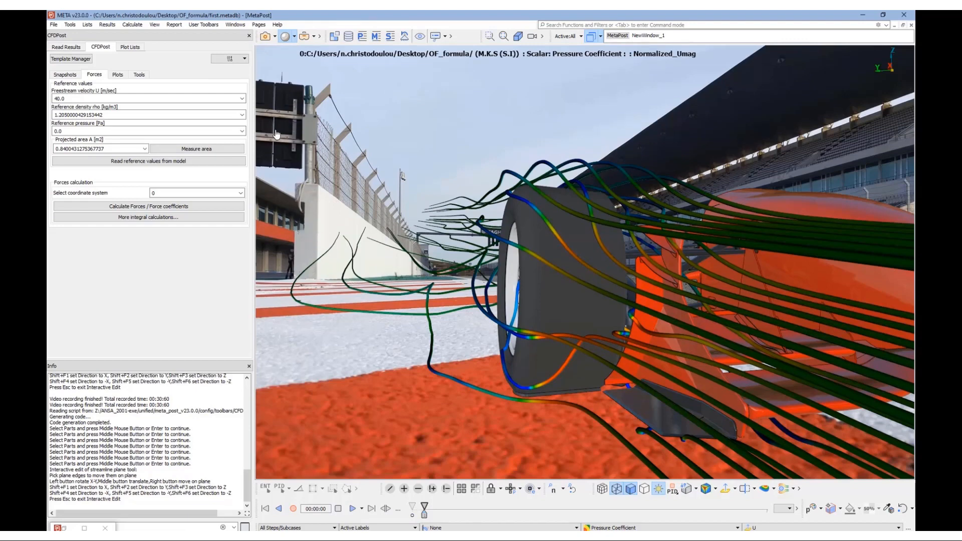
pyautogui.keyDown('ctrl'); pyautogui.moveTo(536, 310); pyautogui.dragTo(582, 301, button='middle'); pyautogui.keyUp('ctrl')
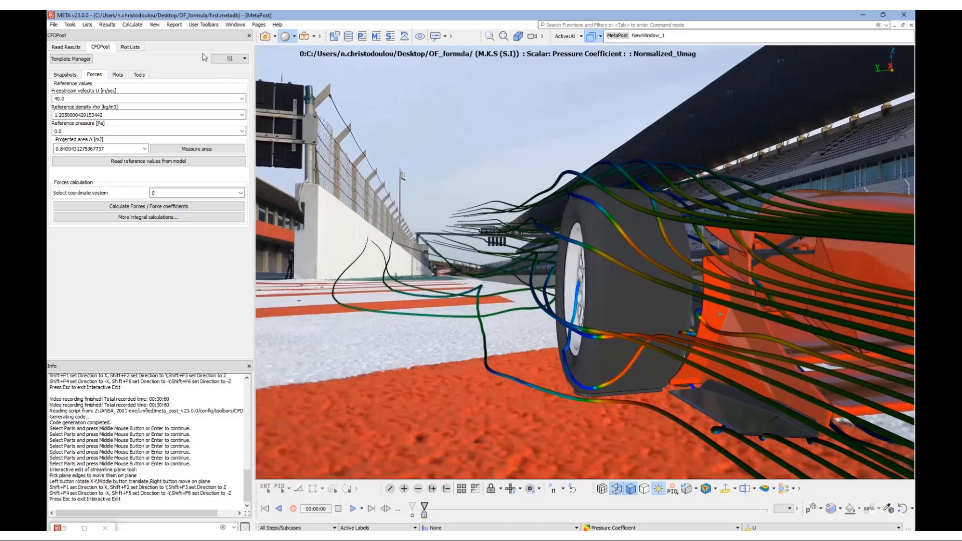
# - Adjust the azimuth of Light 3 and set Light 4 to azimuth 125 and elevation -68 in the window lighting settings
pyautogui.click(69, 24)
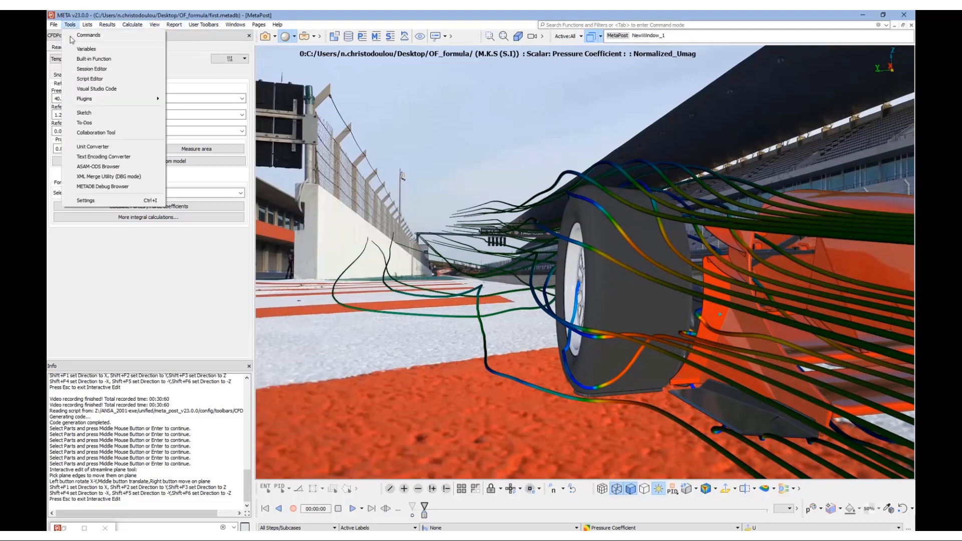
pyautogui.click(85, 200)
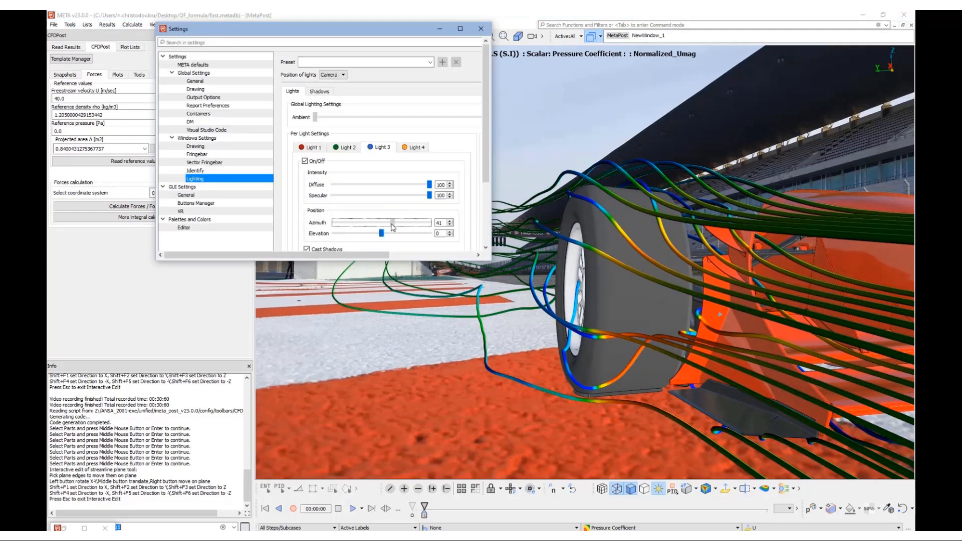
pyautogui.moveTo(391, 224)
pyautogui.mouseDown()
pyautogui.moveTo(378, 233)
pyautogui.moveTo(399, 224)
pyautogui.mouseUp()
pyautogui.click(413, 147)
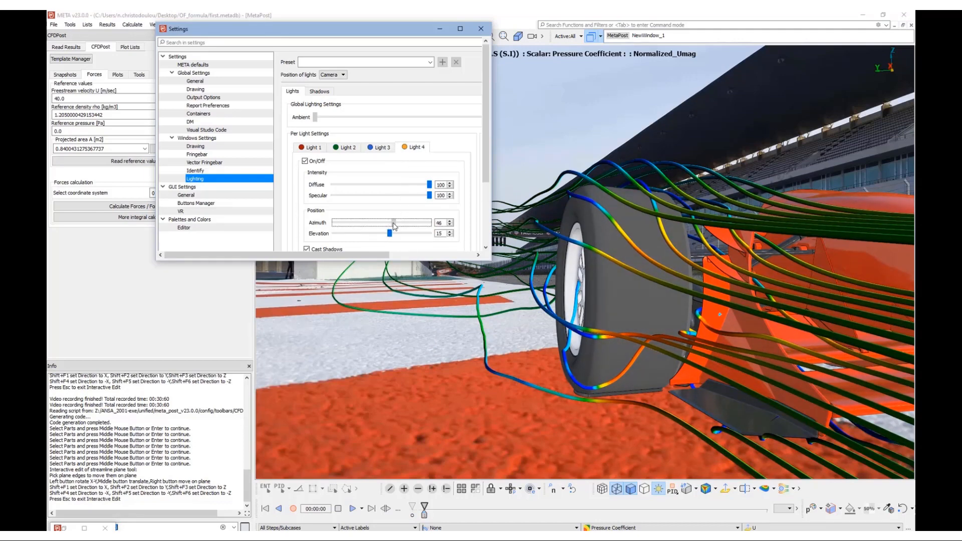
pyautogui.moveTo(393, 225); pyautogui.dragTo(345, 240)
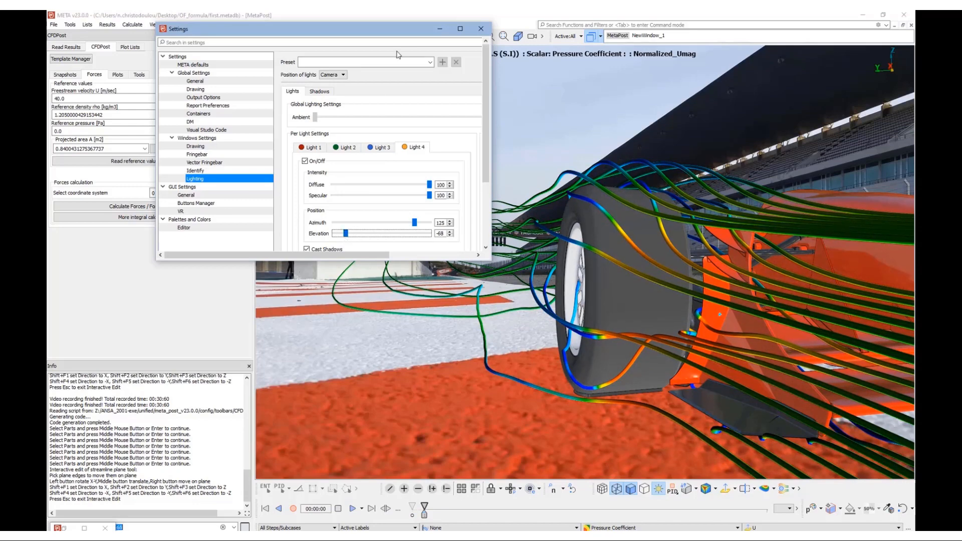
pyautogui.click(481, 28)
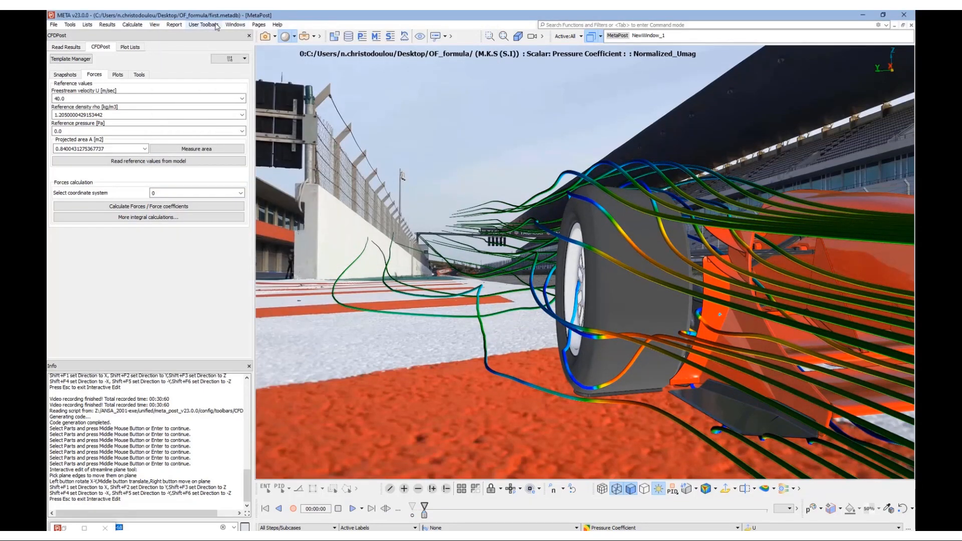
# - Open the Report Composer, add a new slide and move it ahead of Slide 1
pyautogui.click(173, 25)
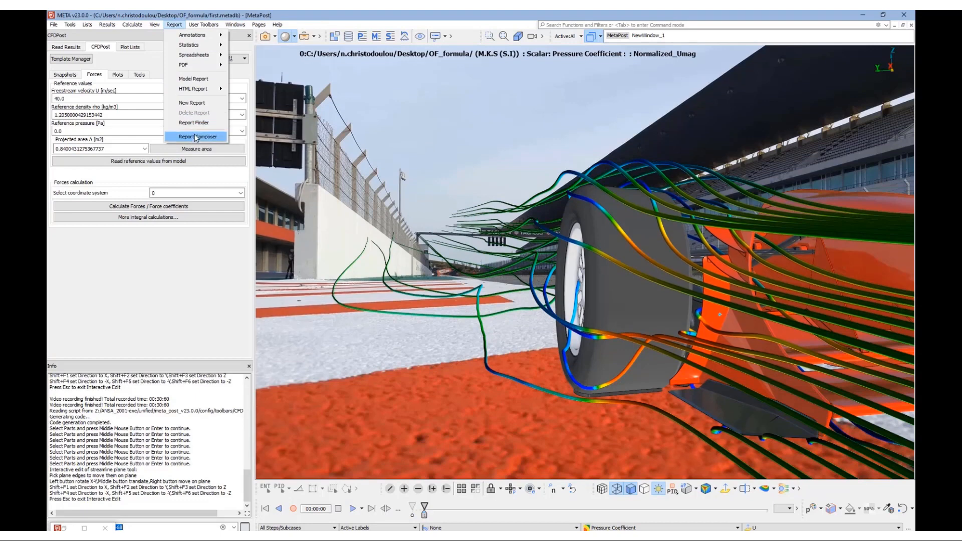
pyautogui.click(196, 136)
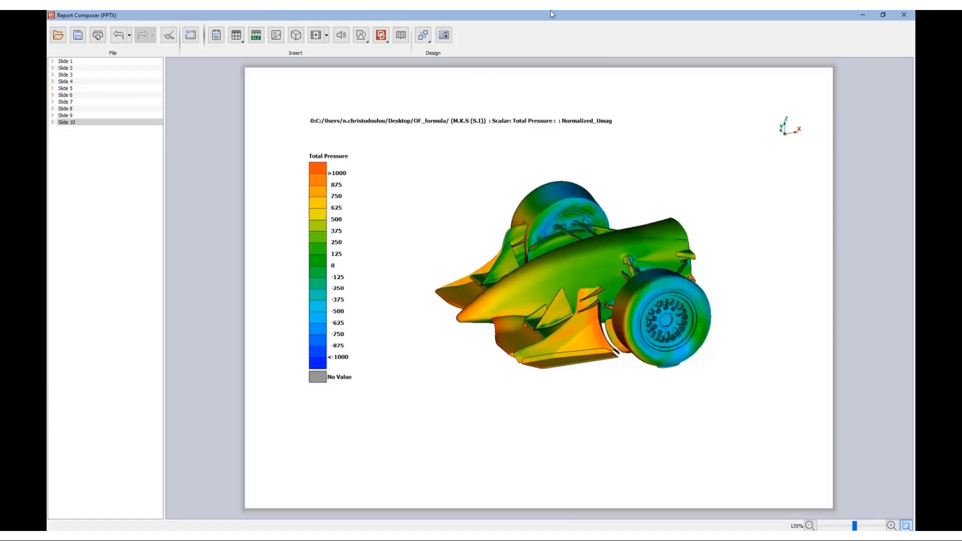
pyautogui.click(190, 37)
pyautogui.moveTo(78, 131); pyautogui.dragTo(84, 62)
# - Shrink the Report Composer beside the model view, insert the racetrack streamline view into the new first slide, and maximize the composer again
pyautogui.moveTo(783, 14); pyautogui.dragTo(383, 68)
pyautogui.moveTo(648, 289); pyautogui.dragTo(373, 136)
pyautogui.click(315, 217)
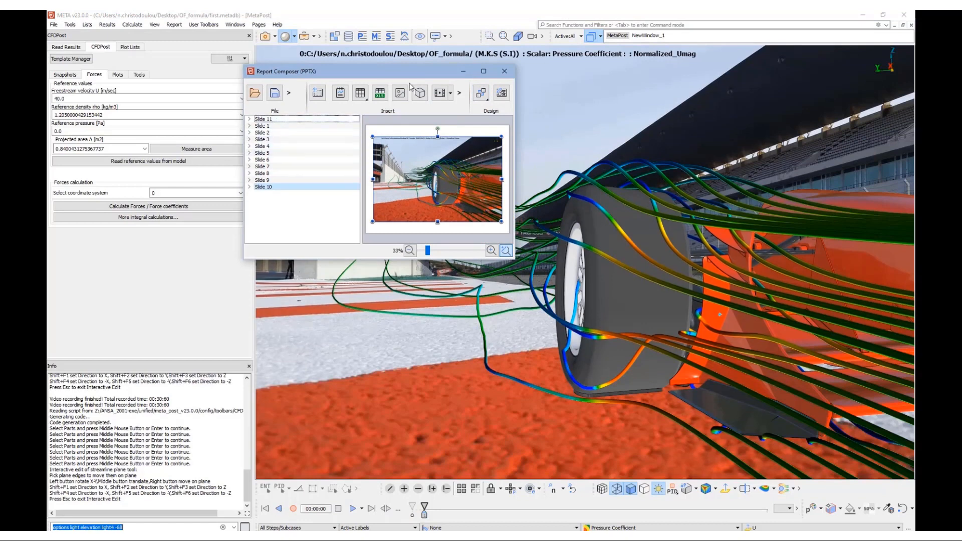
pyautogui.click(483, 71)
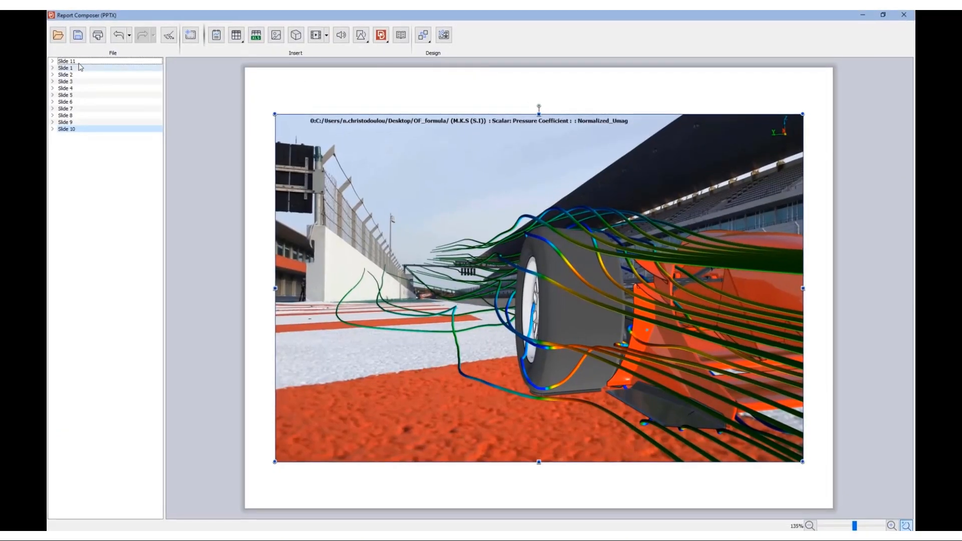
# - Review the report's slides one by one from the new first slide through Slide 10
pyautogui.click(75, 61)
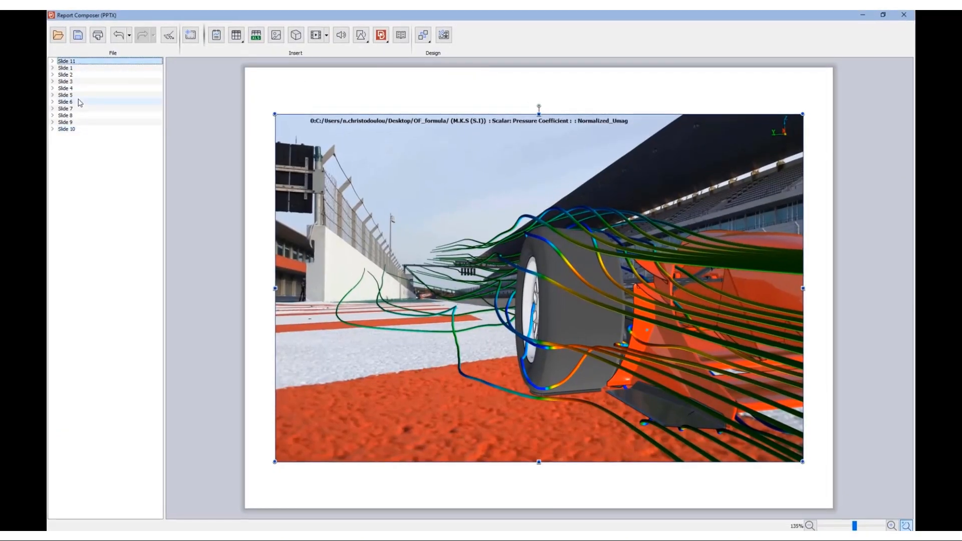
pyautogui.press('Down')
pyautogui.press('Down')
pyautogui.press('Down')
pyautogui.press('Down')
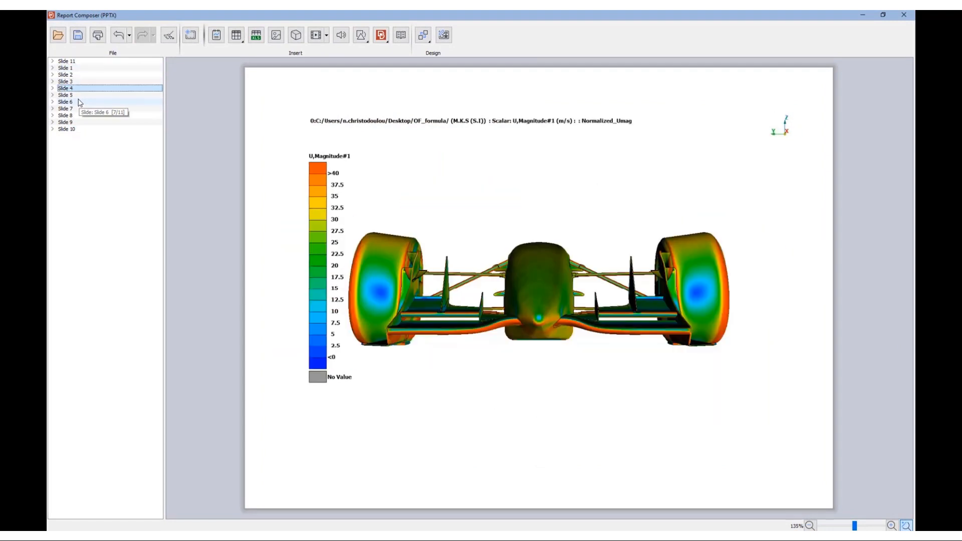
pyautogui.press('Down')
pyautogui.press('Down')
pyautogui.press('Down')
pyautogui.press('Down')
pyautogui.press('Down')
pyautogui.press('Down')
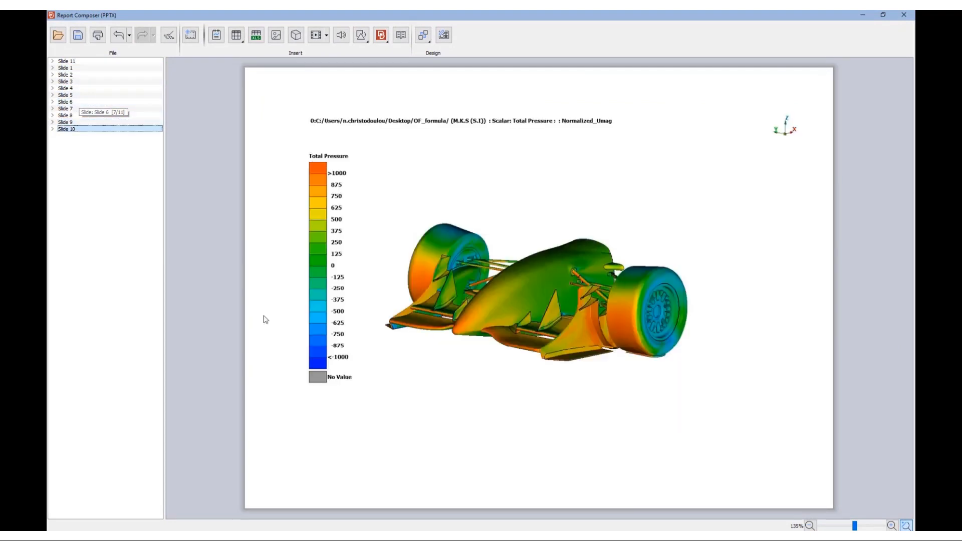
# - Play the Total Pressure animation on Slide 10 and close the Report Composer
pyautogui.moveTo(303, 445)
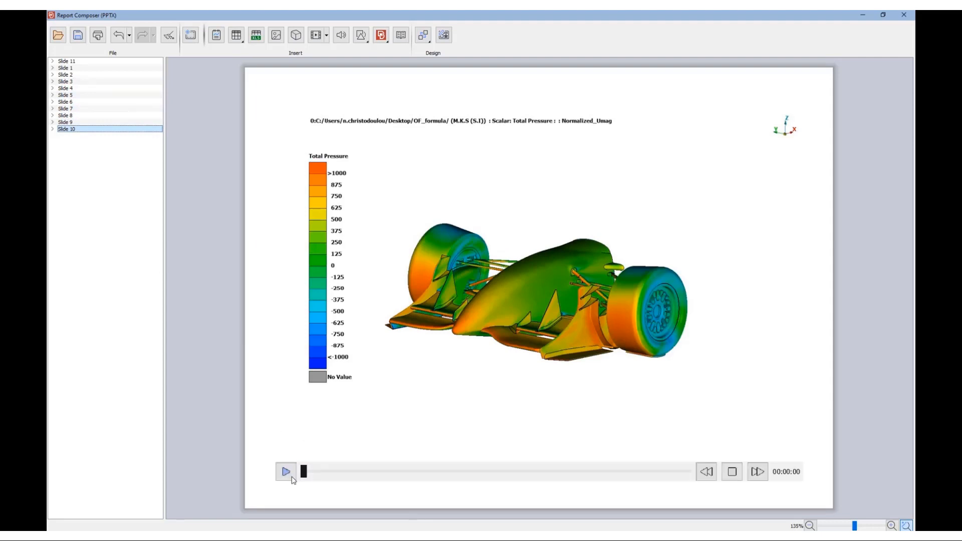
pyautogui.click(287, 478)
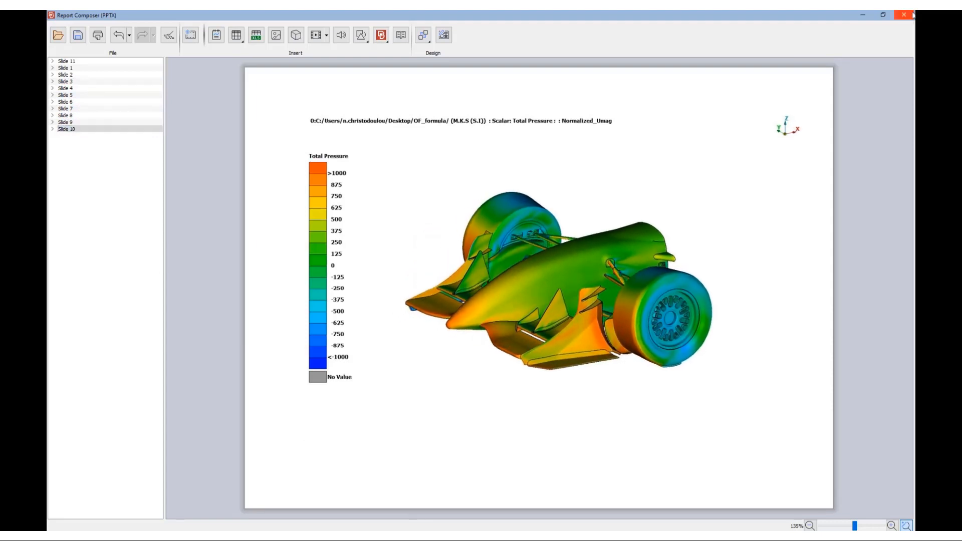
pyautogui.click(904, 15)
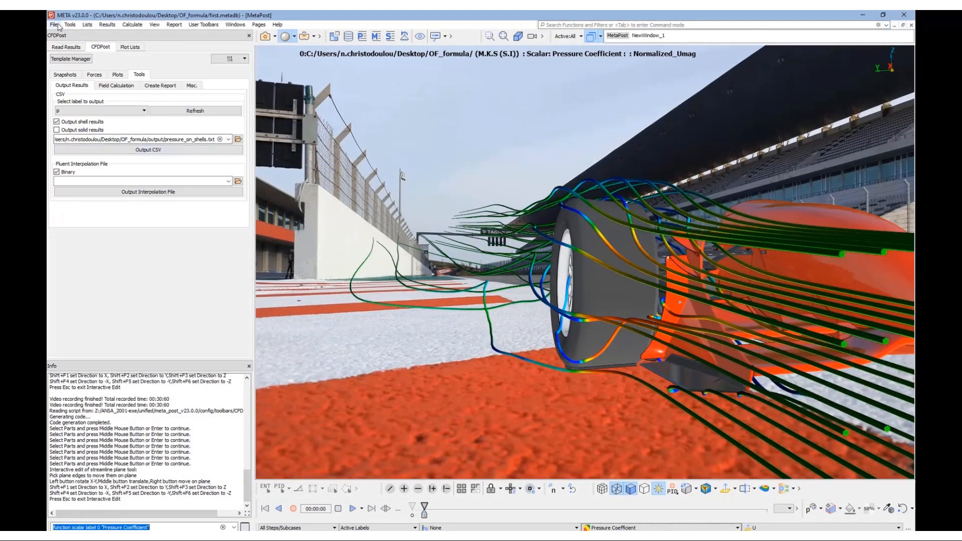
# - Open the session file META_post.ses in the Session Editor and look through its recorded commands
pyautogui.click(69, 24)
pyautogui.click(93, 69)
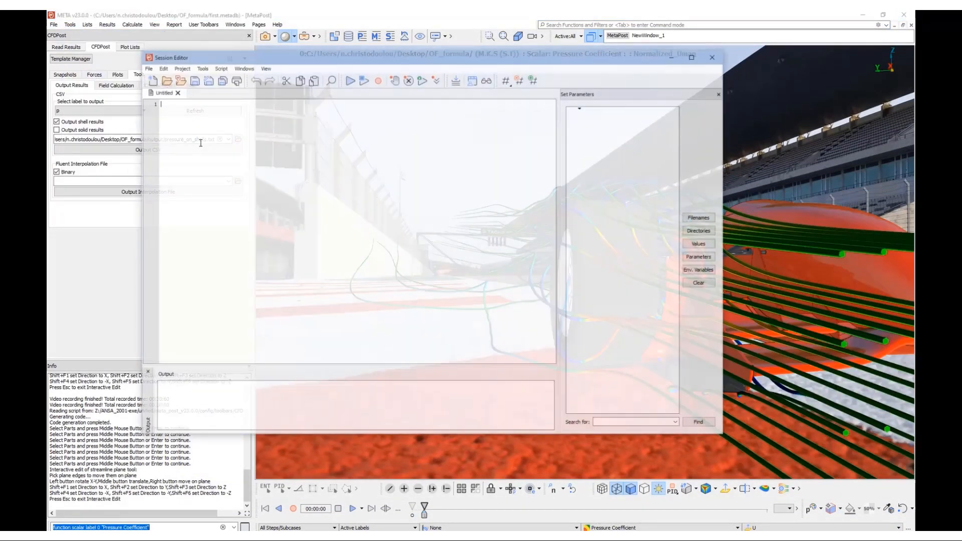
pyautogui.click(179, 80)
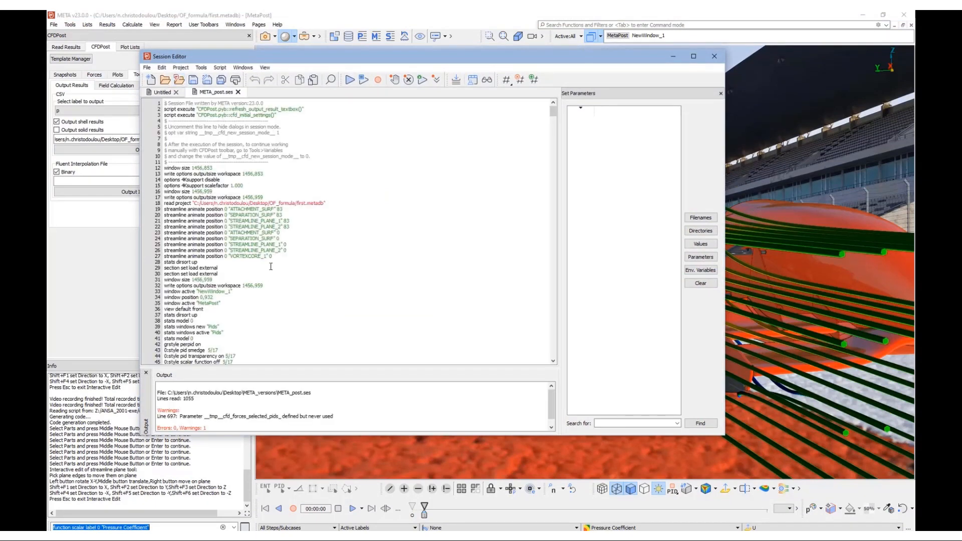
pyautogui.moveTo(553, 112)
pyautogui.mouseDown()
pyautogui.moveTo(552, 242)
pyautogui.moveTo(556, 110)
pyautogui.mouseUp()
# - Create a new session file and copy the last executed command, function scalar label 0 "Pressure Coefficient", into it
pyautogui.click(150, 79)
pyautogui.rightClick(122, 526)
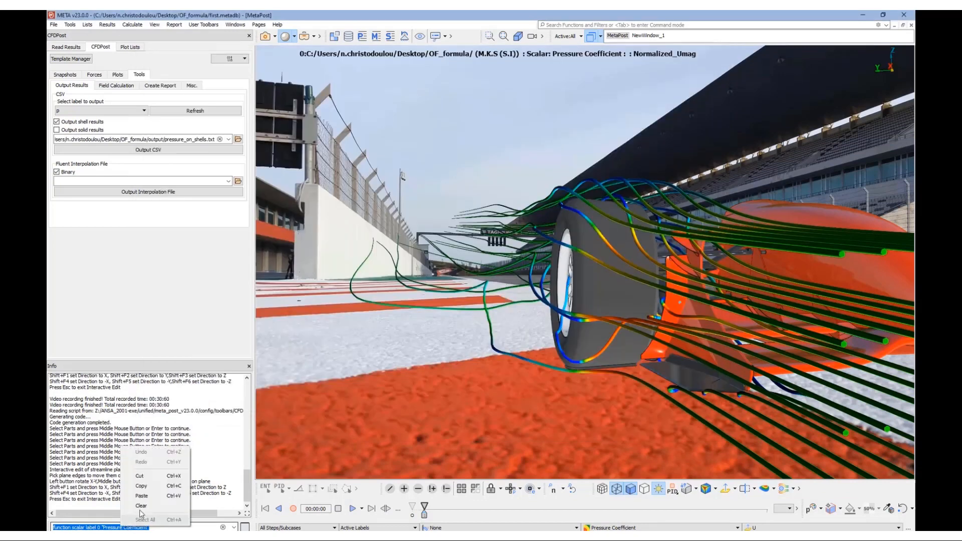
pyautogui.click(142, 486)
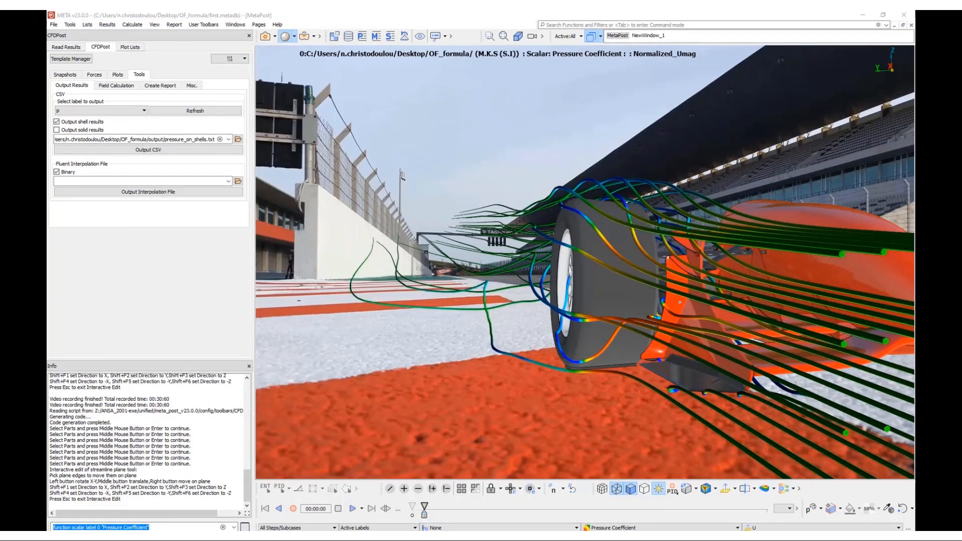
pyautogui.click(496, 502)
pyautogui.hotkey('ctrl', 'v')
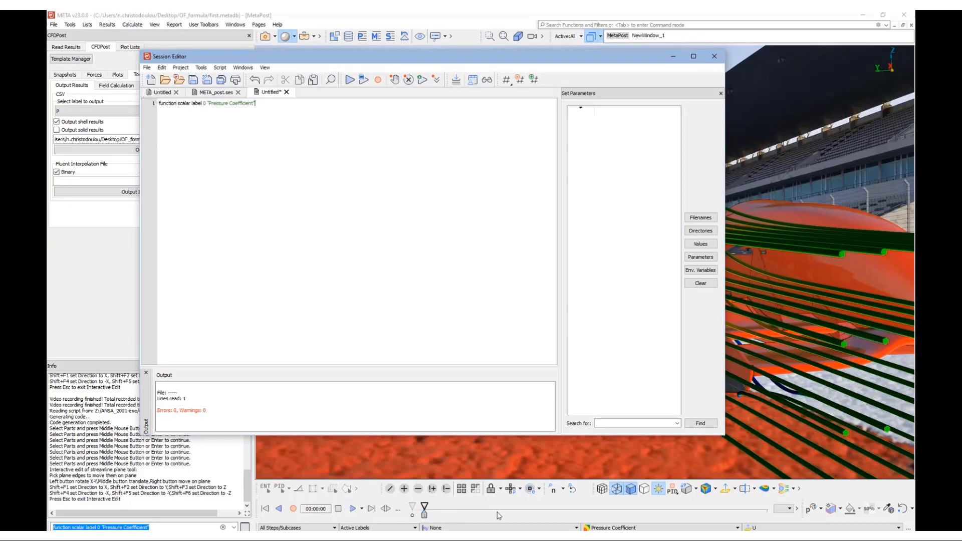
# - Turn on the mesh wireframe display, copy its command grstyle wire on into the new session as a second line, and close the Session Editor
pyautogui.click(599, 491)
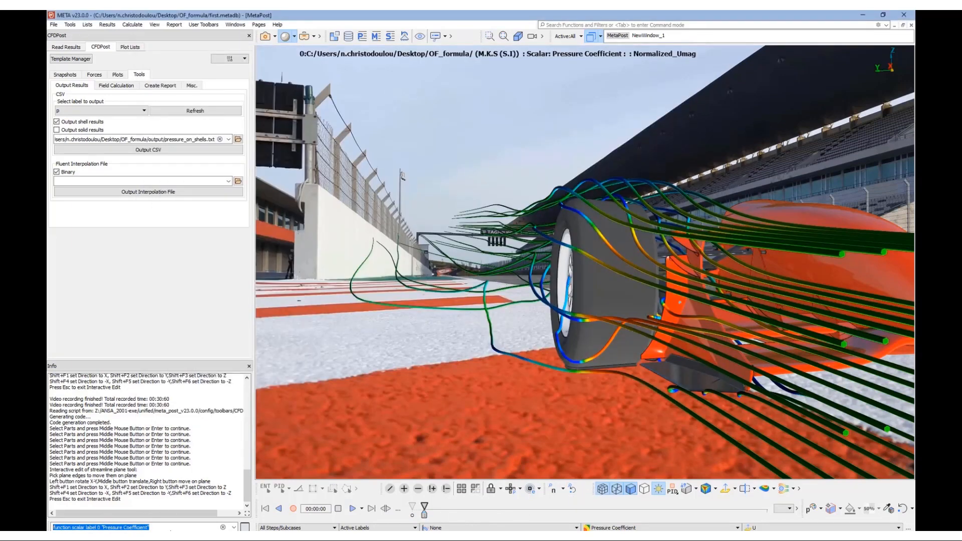
pyautogui.click(164, 527)
pyautogui.moveTo(99, 527); pyautogui.dragTo(48, 527)
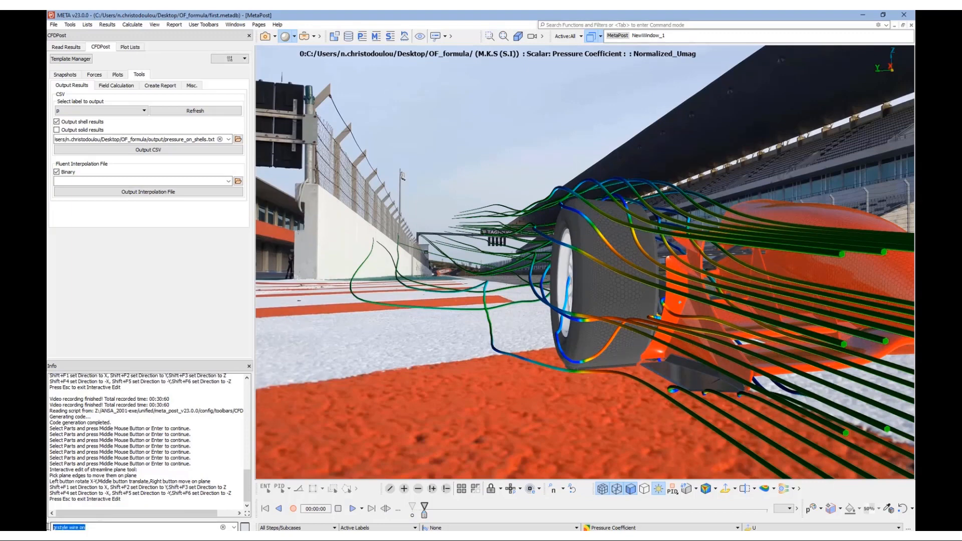
pyautogui.rightClick(61, 527)
pyautogui.click(95, 491)
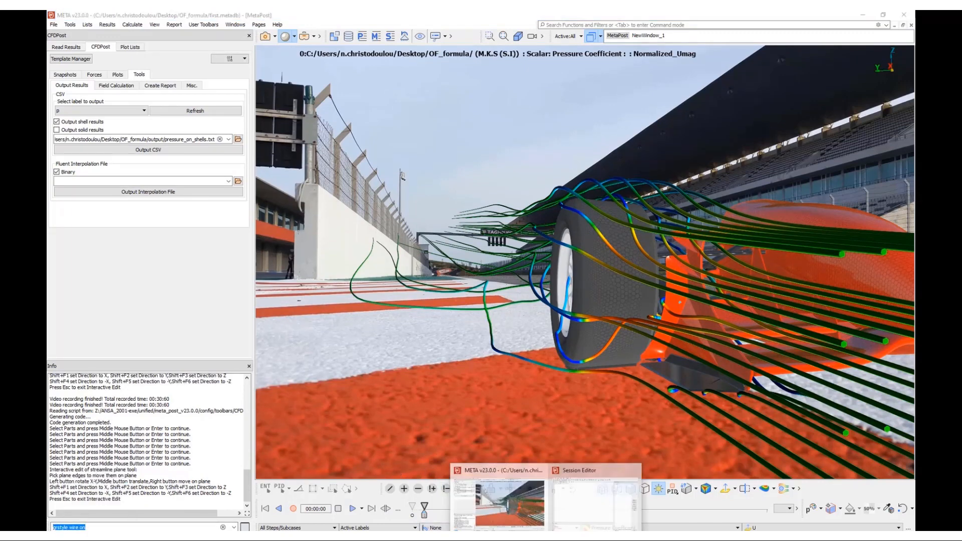
pyautogui.click(573, 502)
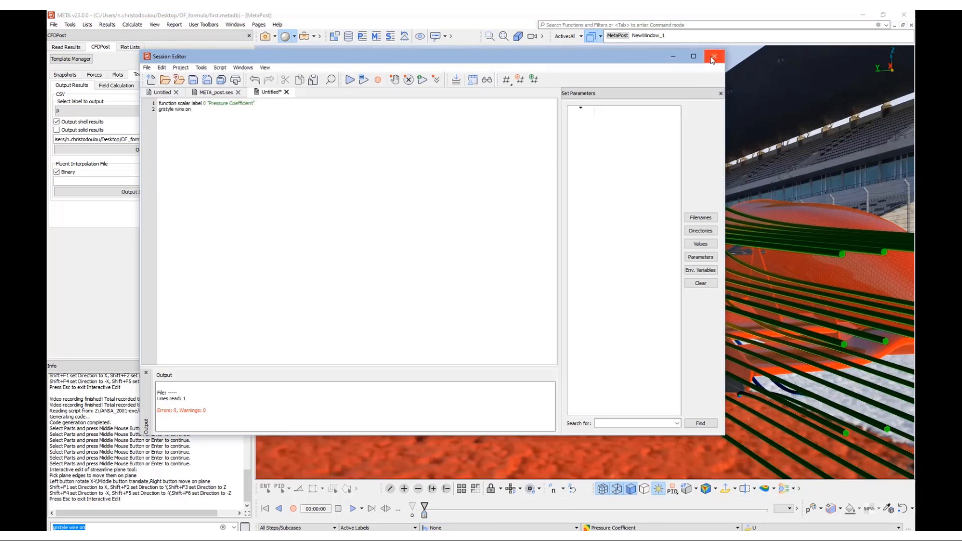
pyautogui.click(713, 57)
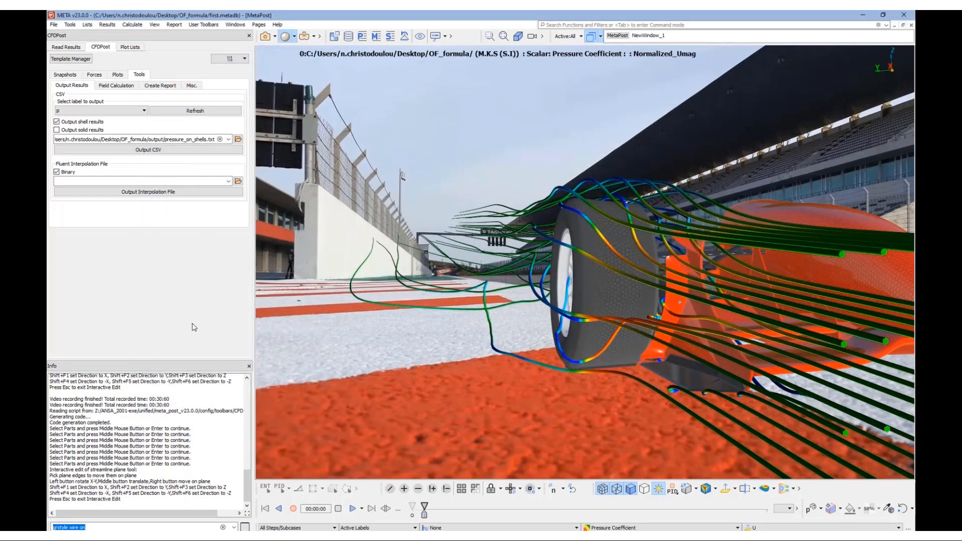
pyautogui.scroll(-5, 580, 295)
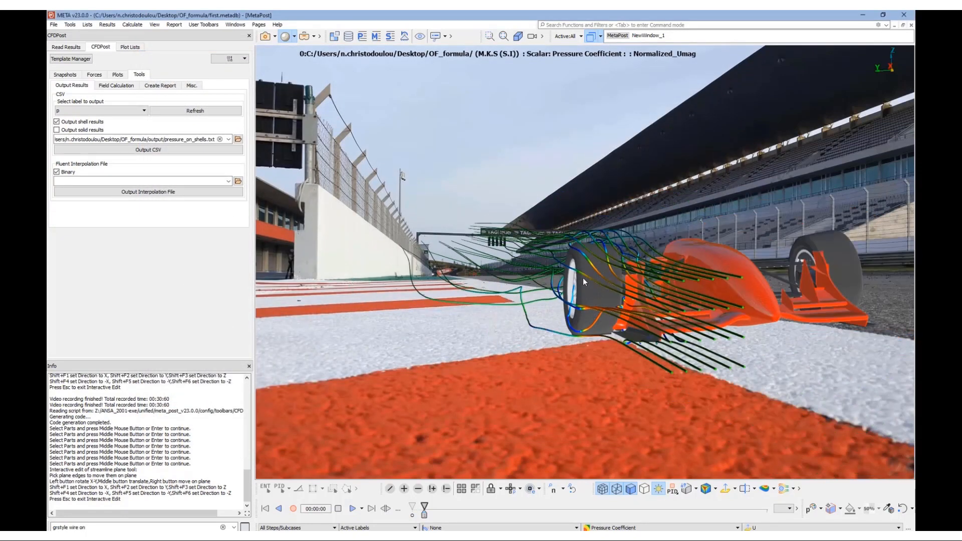
pyautogui.keyDown('ctrl'); pyautogui.moveTo(582, 278); pyautogui.dragTo(671, 289); pyautogui.keyUp('ctrl')
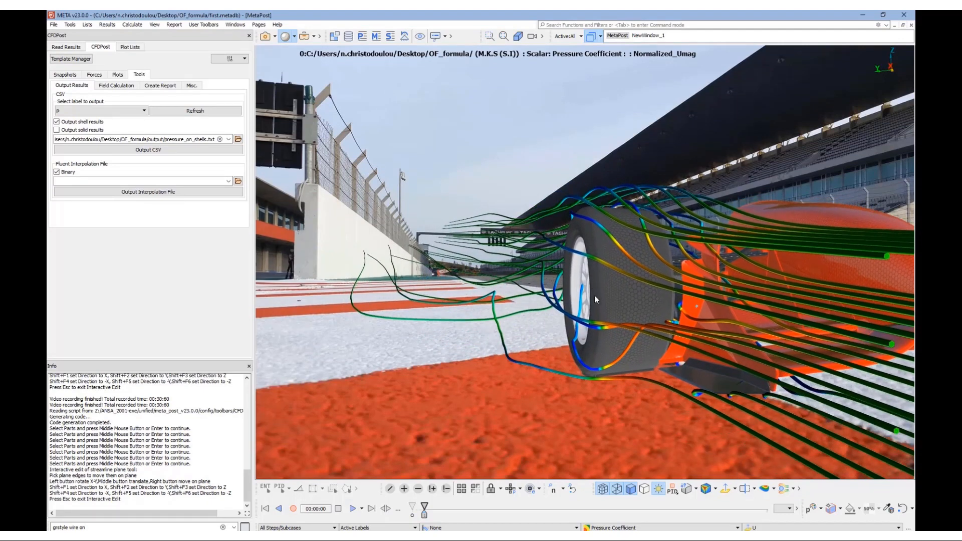